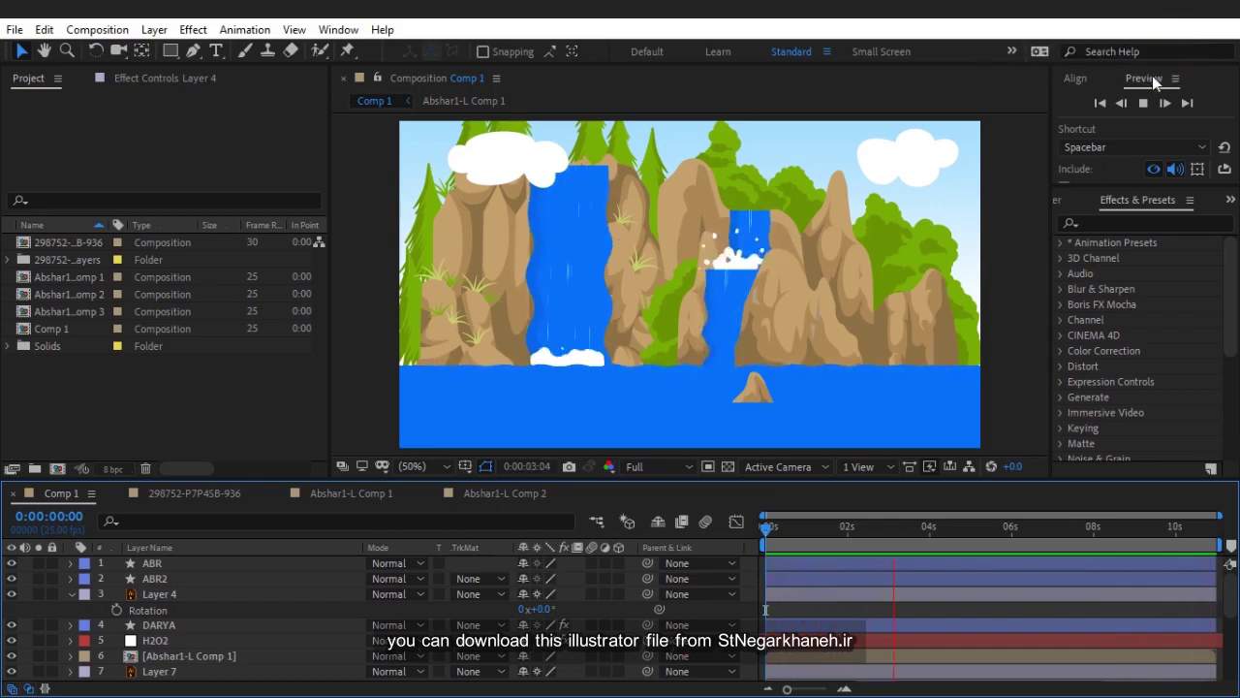
Step: Stop the preview and create a new Untitled 1 folder in the Project panel
left_click(1147, 100)
left_click(131, 445)
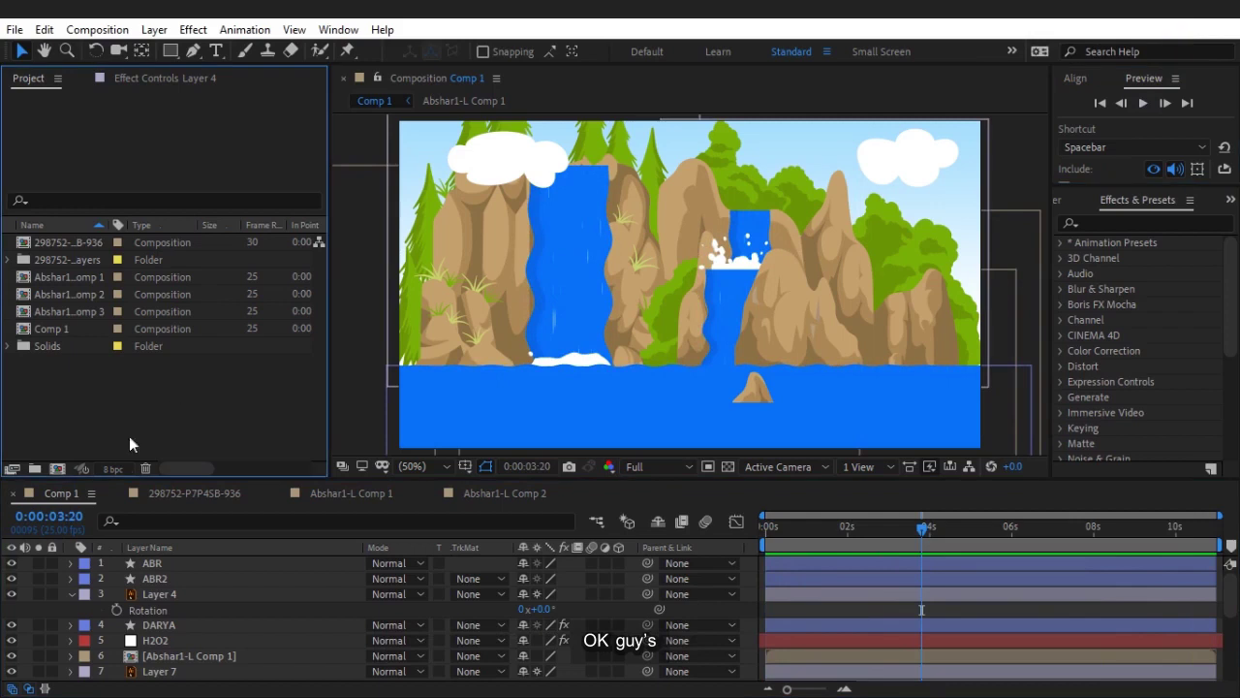
left_click(32, 472)
left_click(91, 343)
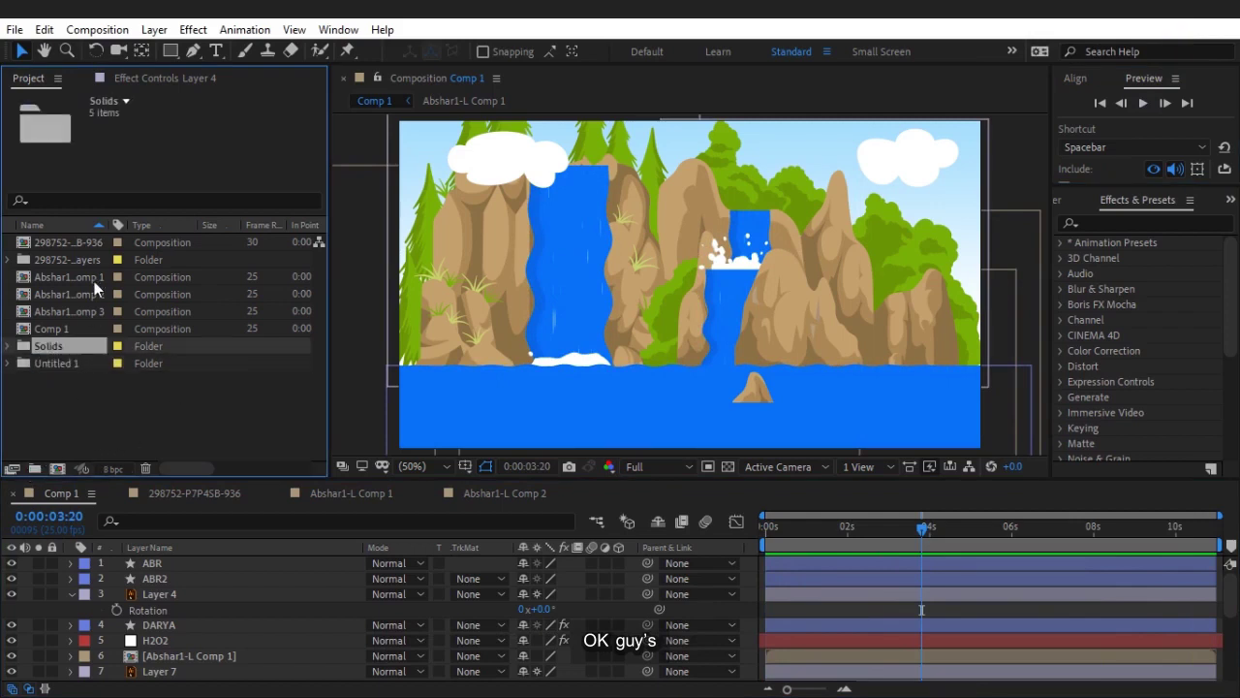
Step: Move all the compositions and the Solids folder into Untitled 1 and expand it
left_click(90, 247, "shift")
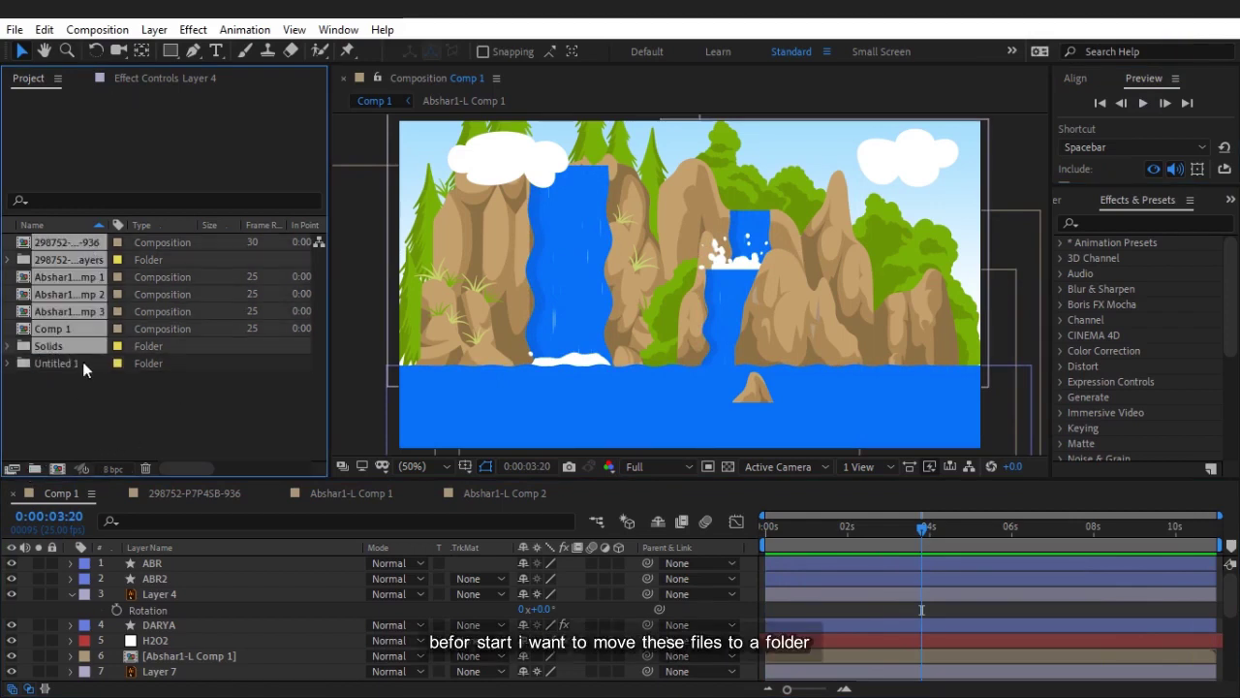
left_click_drag(61, 348, 70, 358)
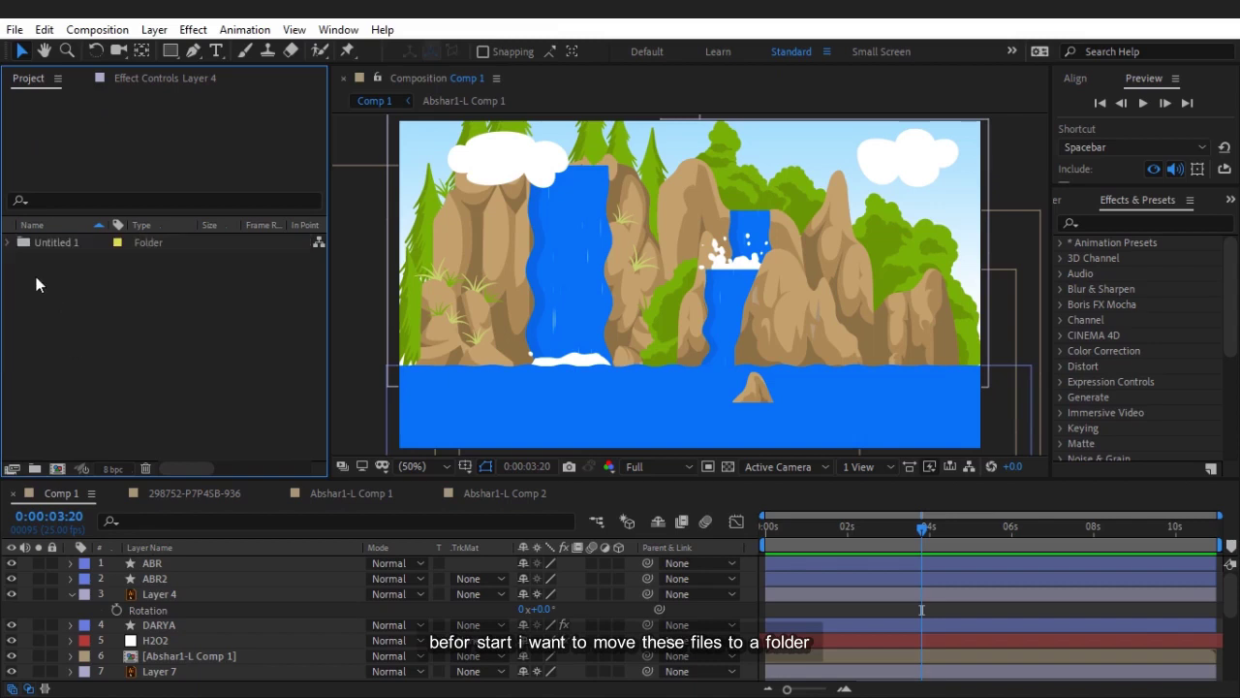
left_click(7, 242)
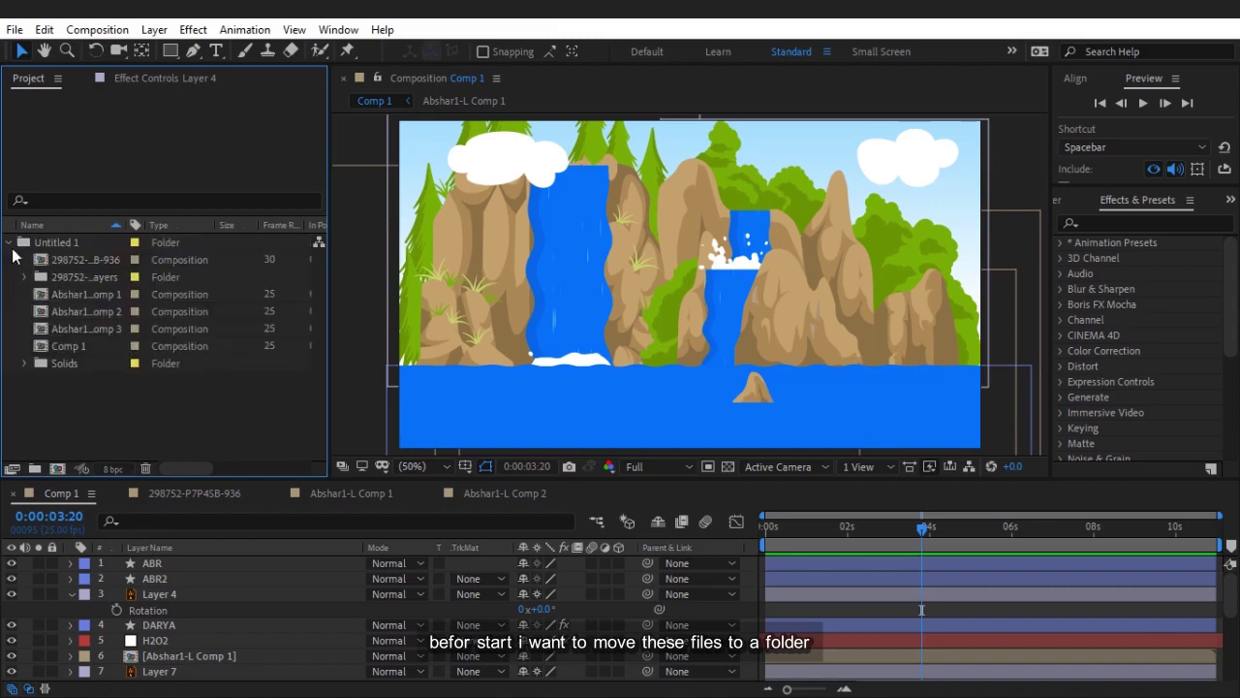
Step: Create a composition named Main with the HDV/HDTV 720 25 preset (1280×720)
left_click(7, 242)
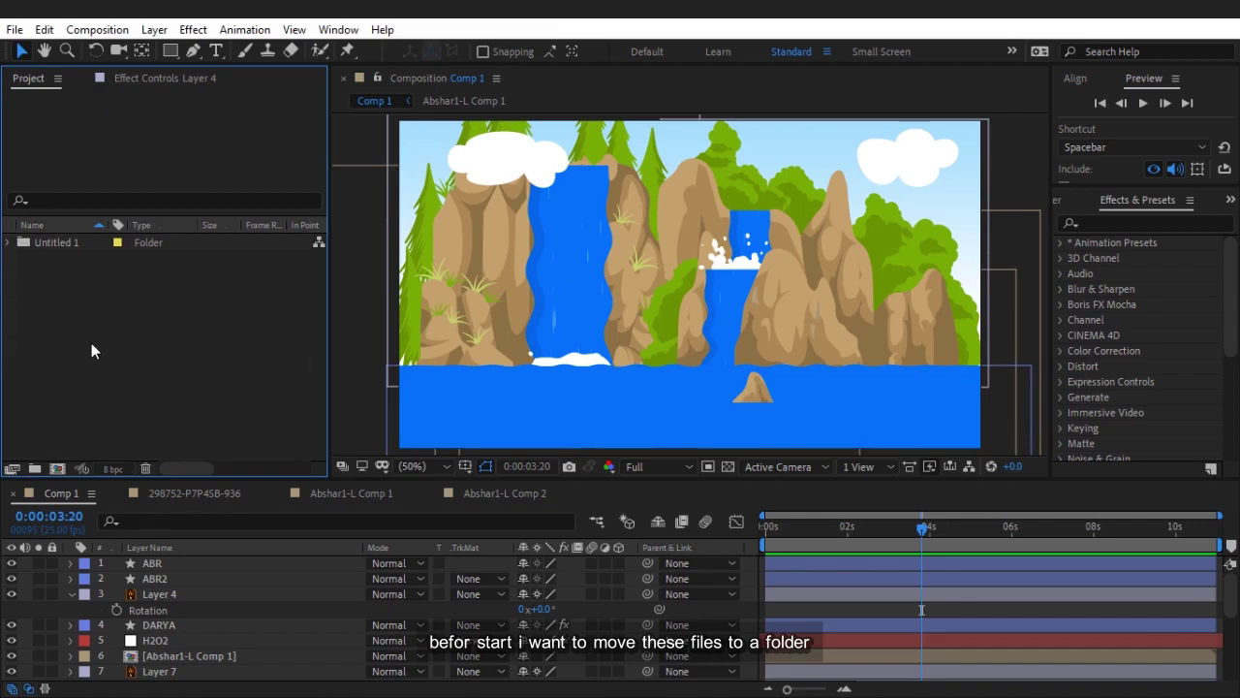
right_click(83, 311)
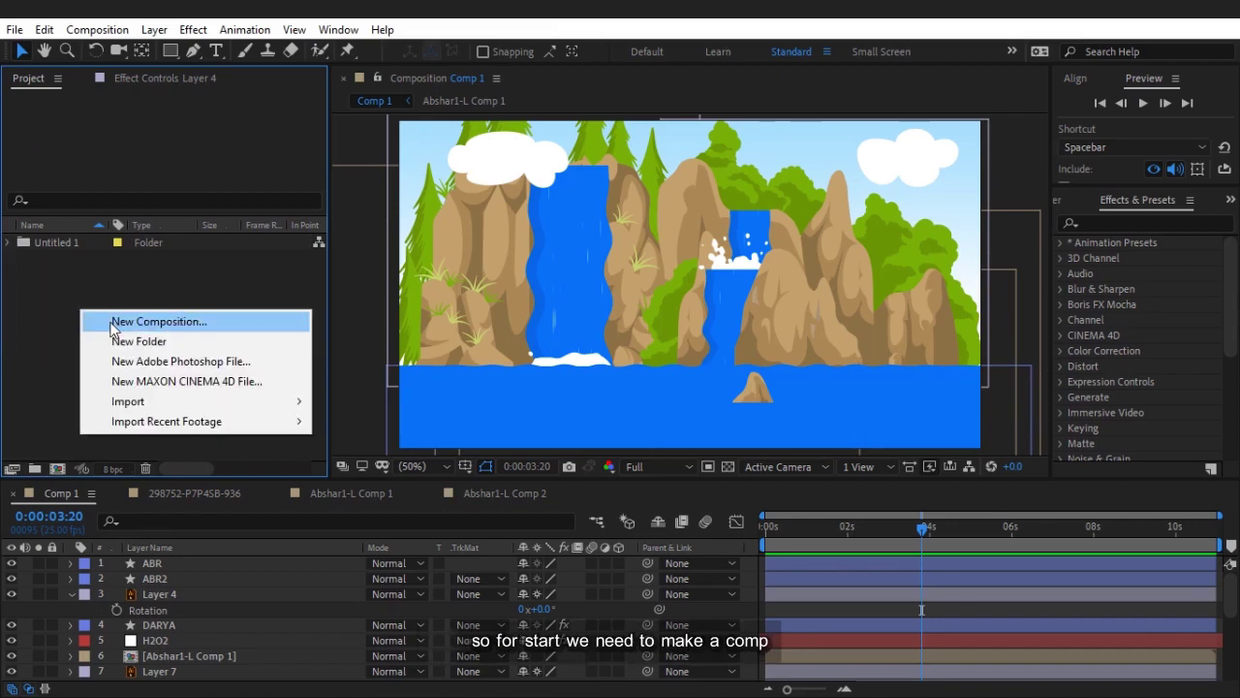
left_click(110, 323)
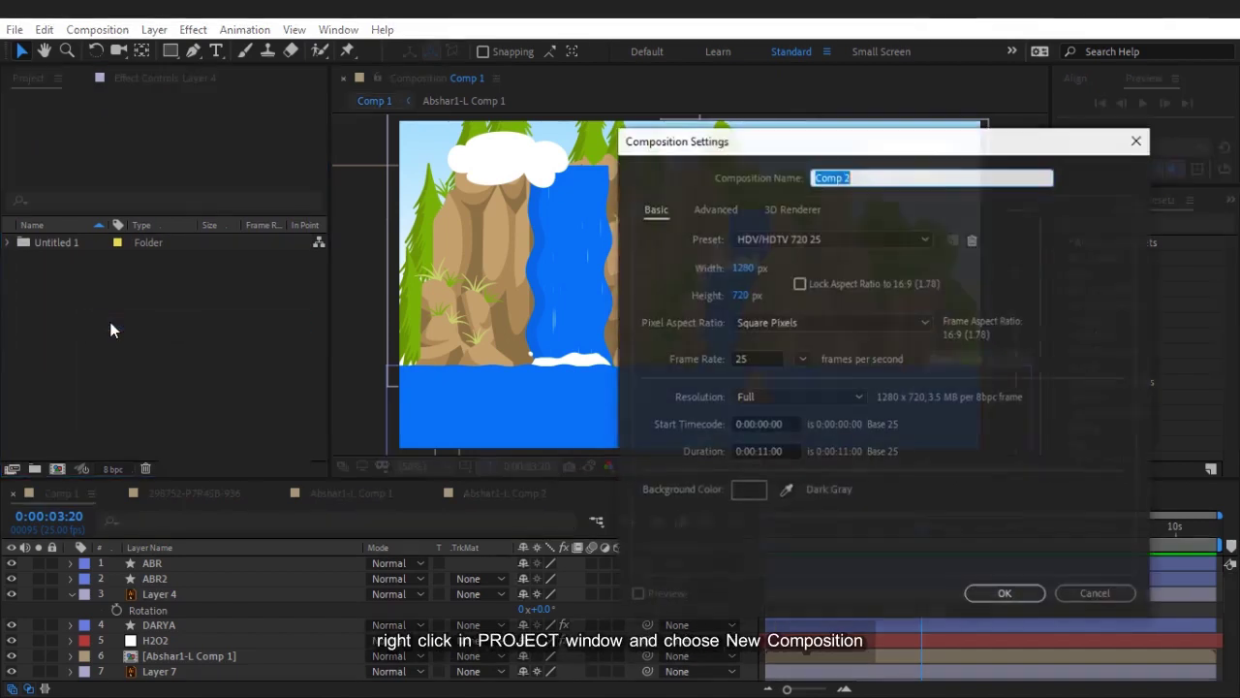
type("Main")
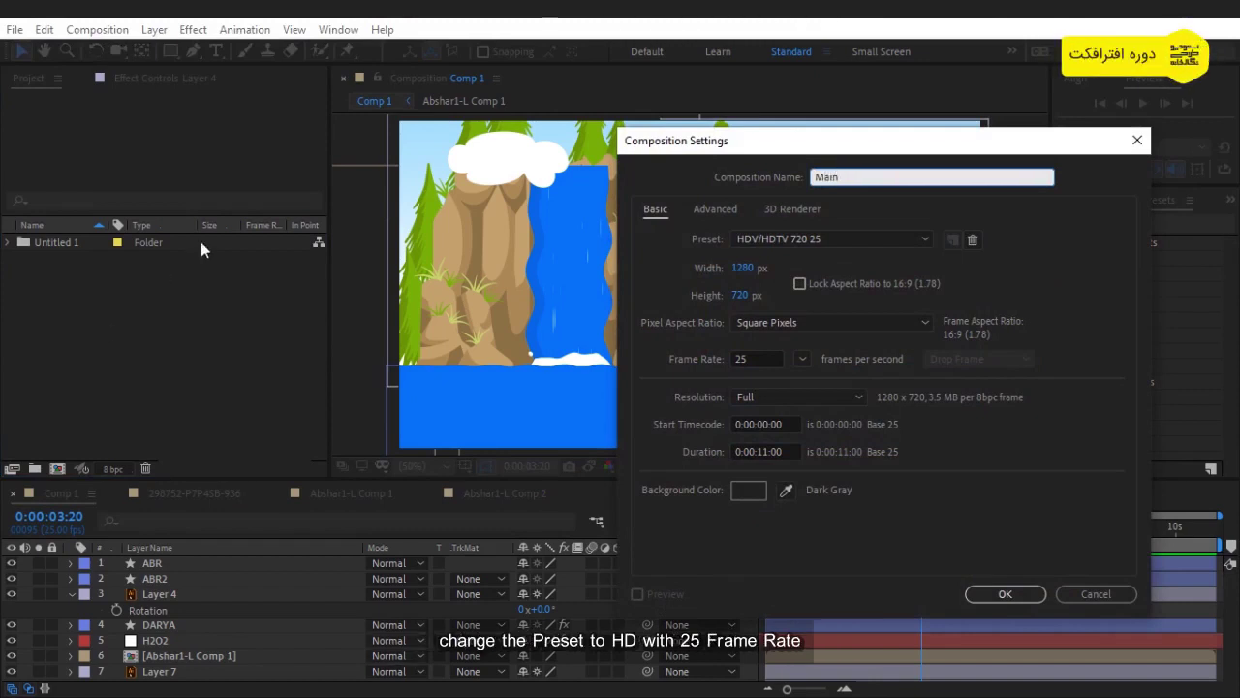
left_click(1014, 593)
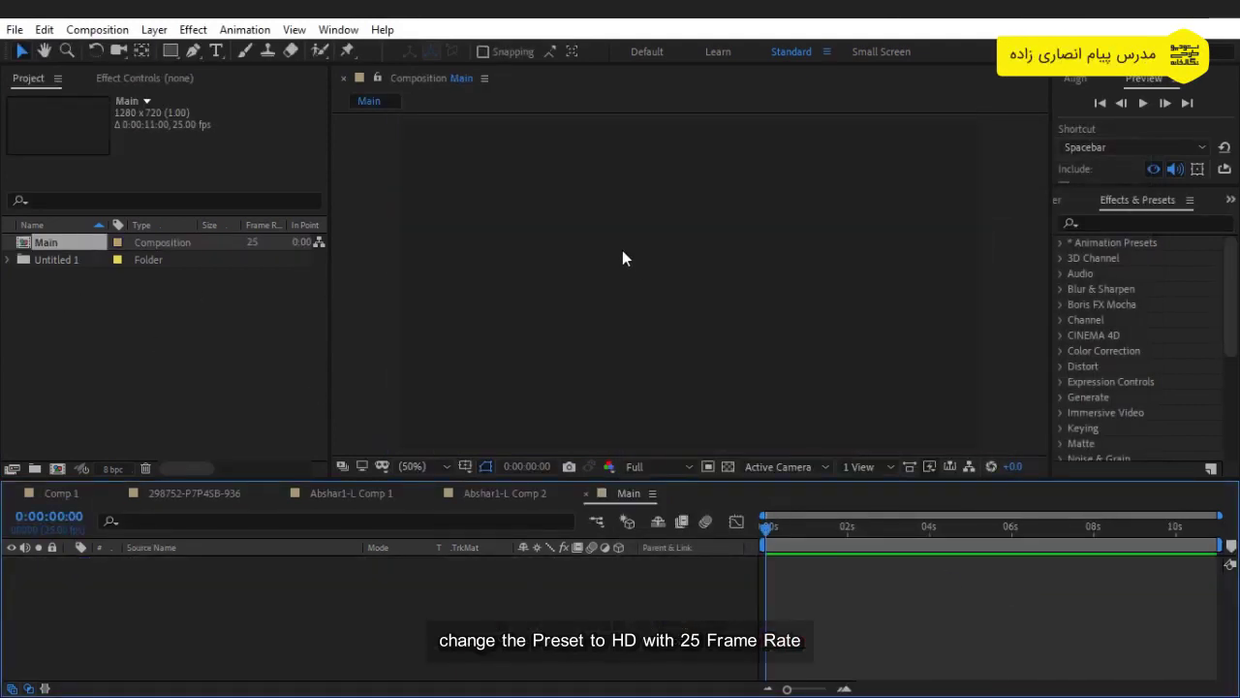
Step: Copy all eight artwork layers from the 298752-P7P4SB-936 composition
left_click(9, 260)
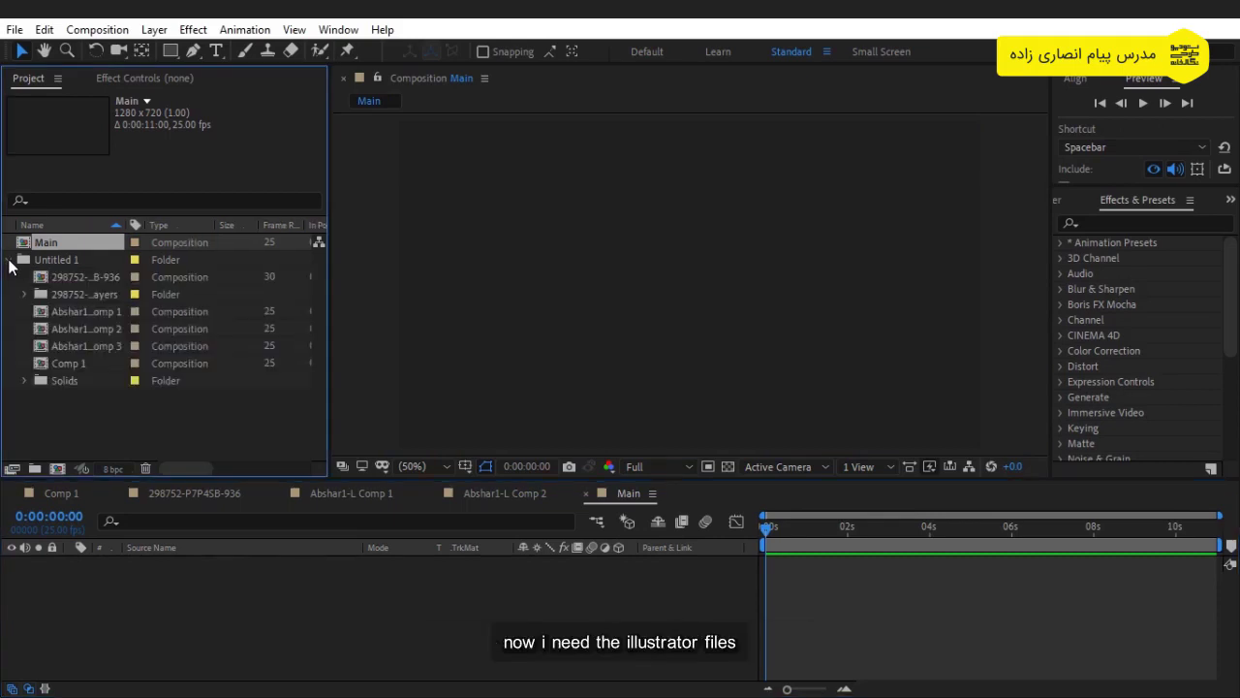
double_click(76, 279)
left_click(299, 609)
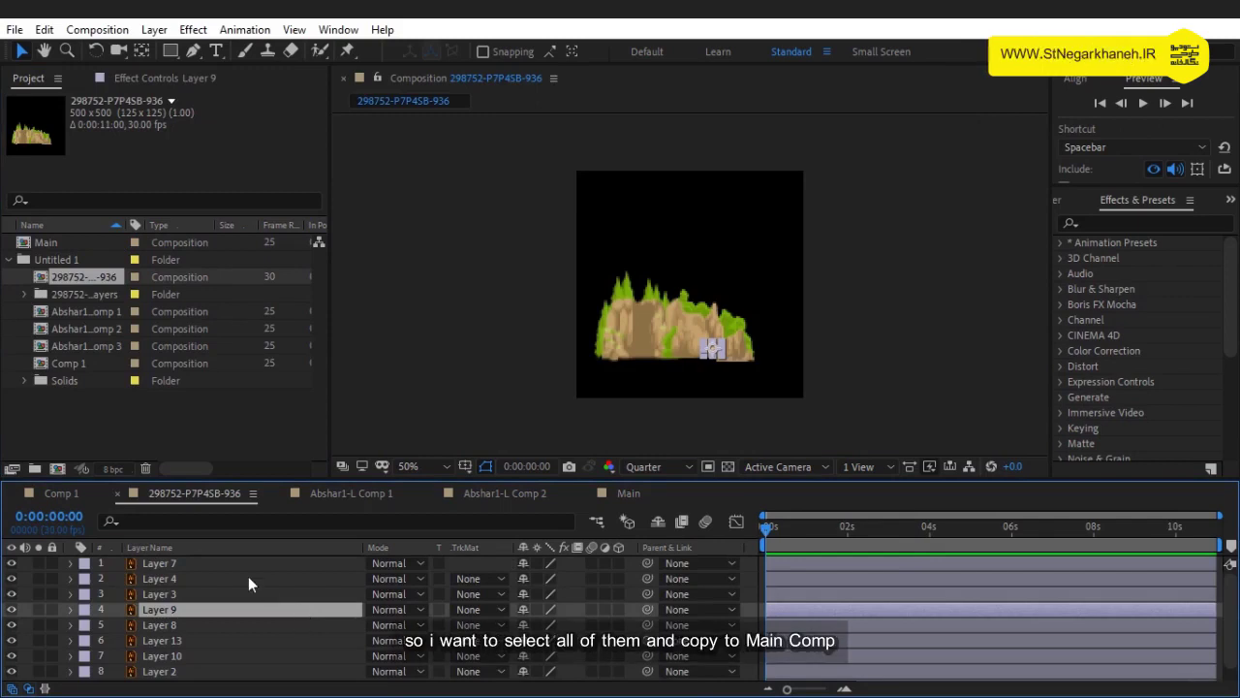
key("ctrl+a")
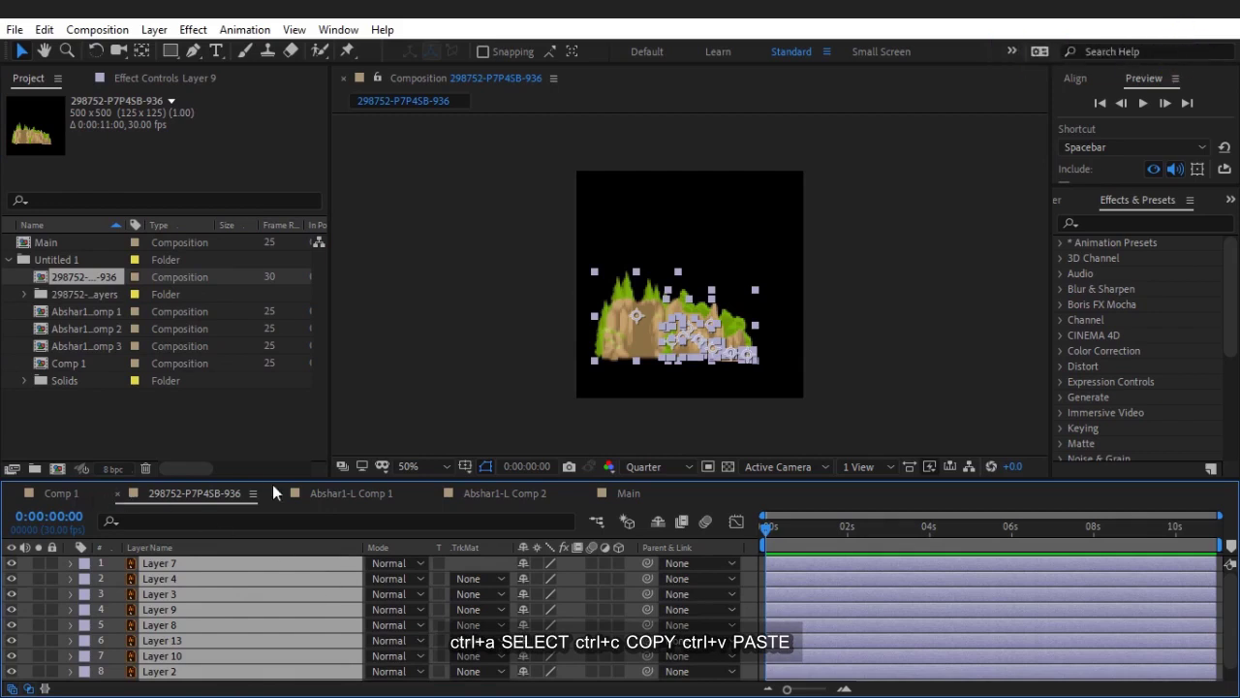
key("ctrl+w")
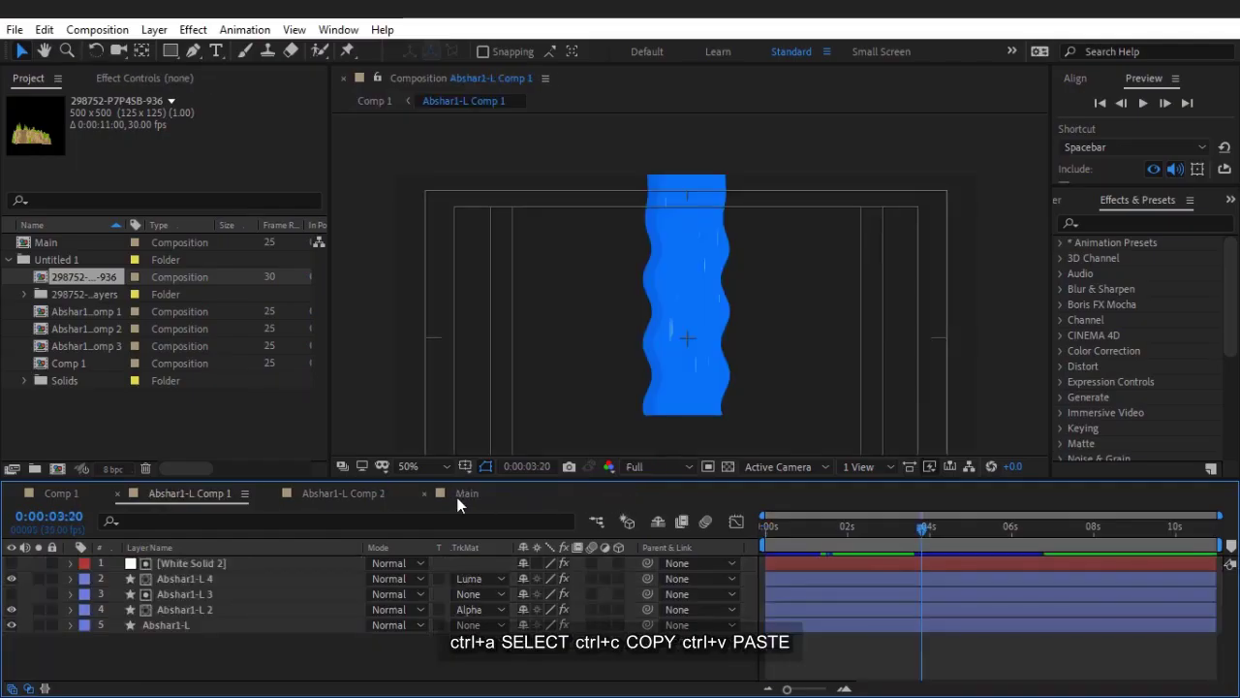
Step: Paste the layers into Main with Continuously Rasterize on, then deselect
left_click(467, 493)
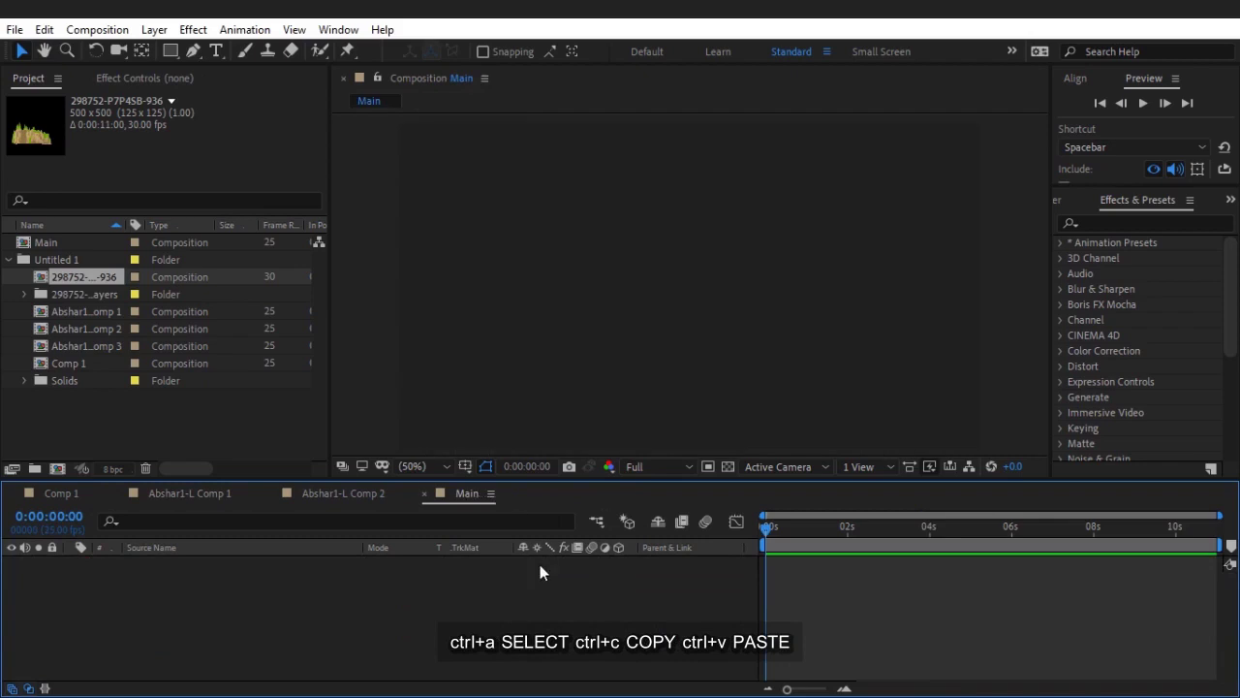
key("ctrl+v")
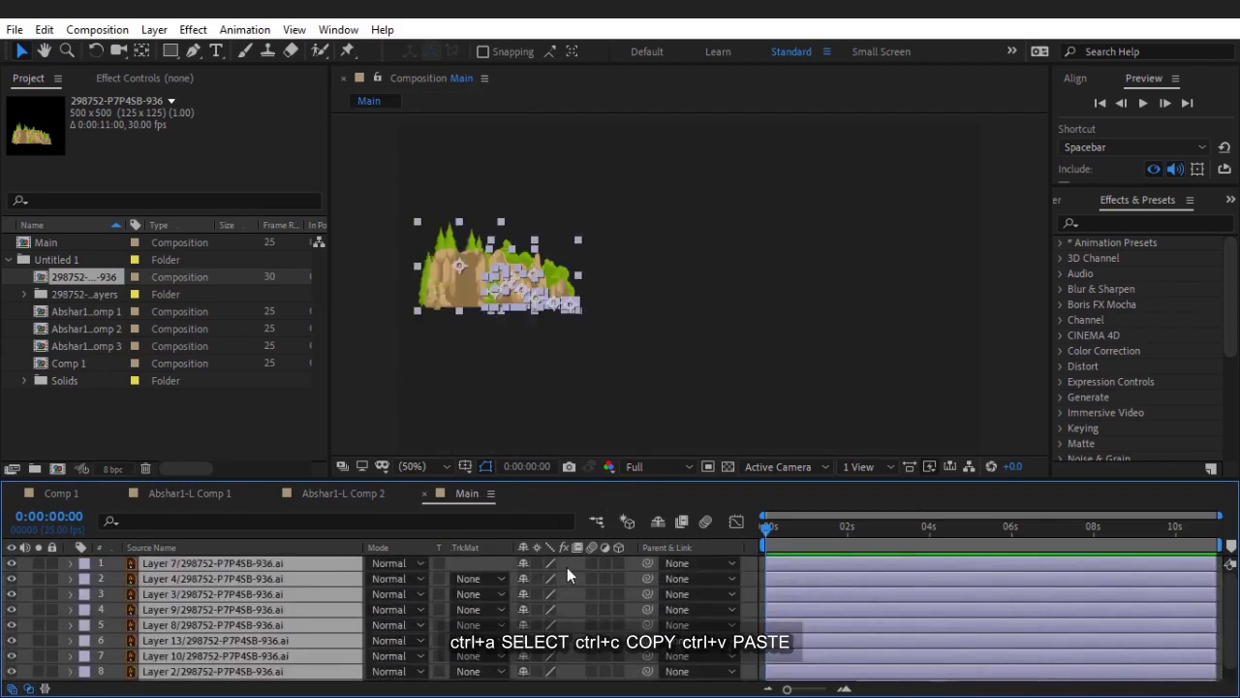
left_click(536, 561)
key("F2")
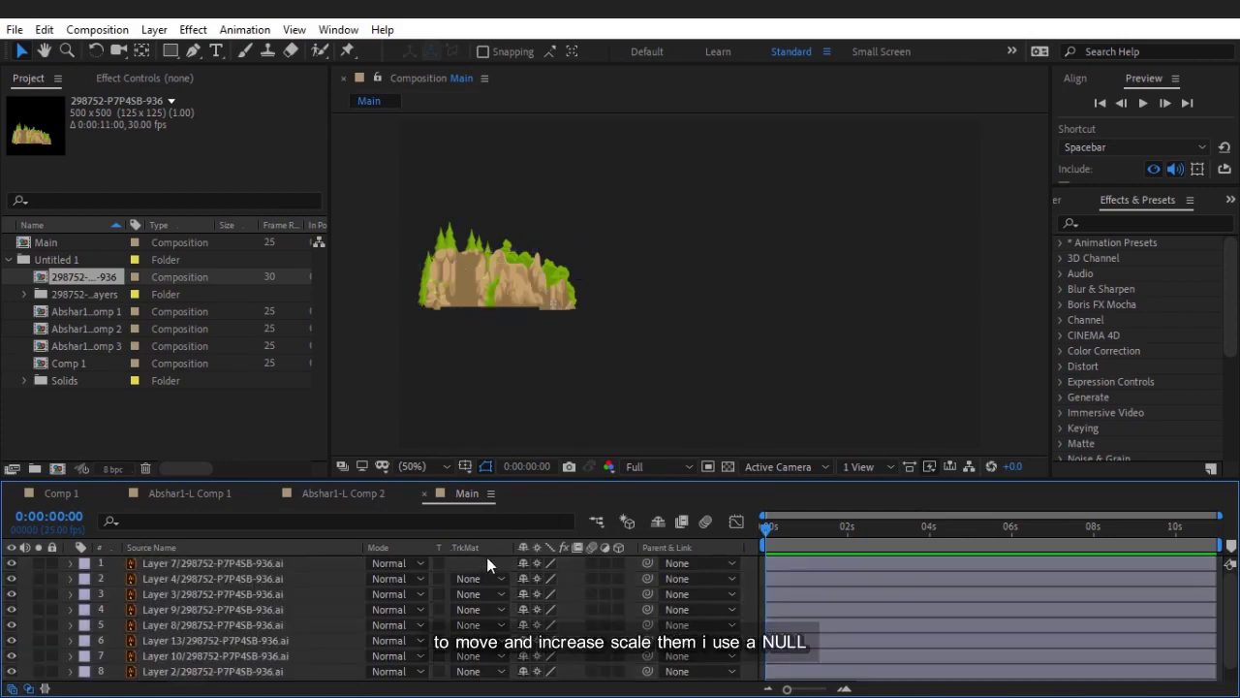
right_click(487, 559)
mouse_move(578, 356)
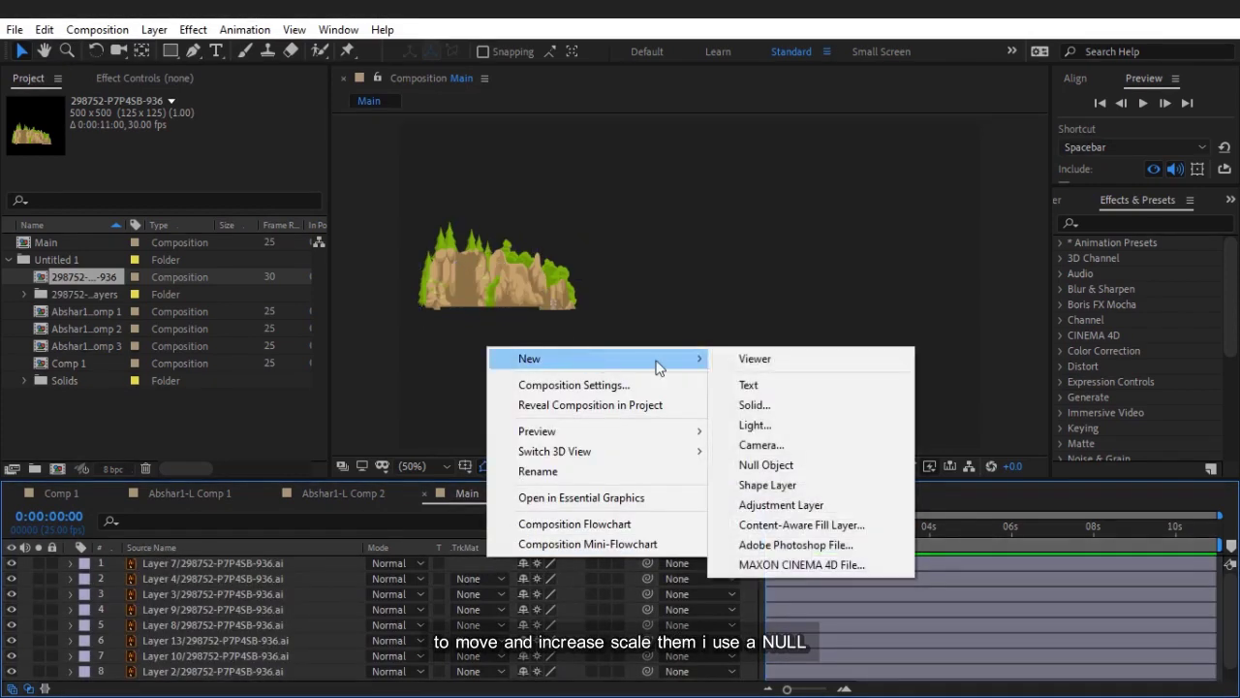
left_click(576, 126)
left_click(309, 601)
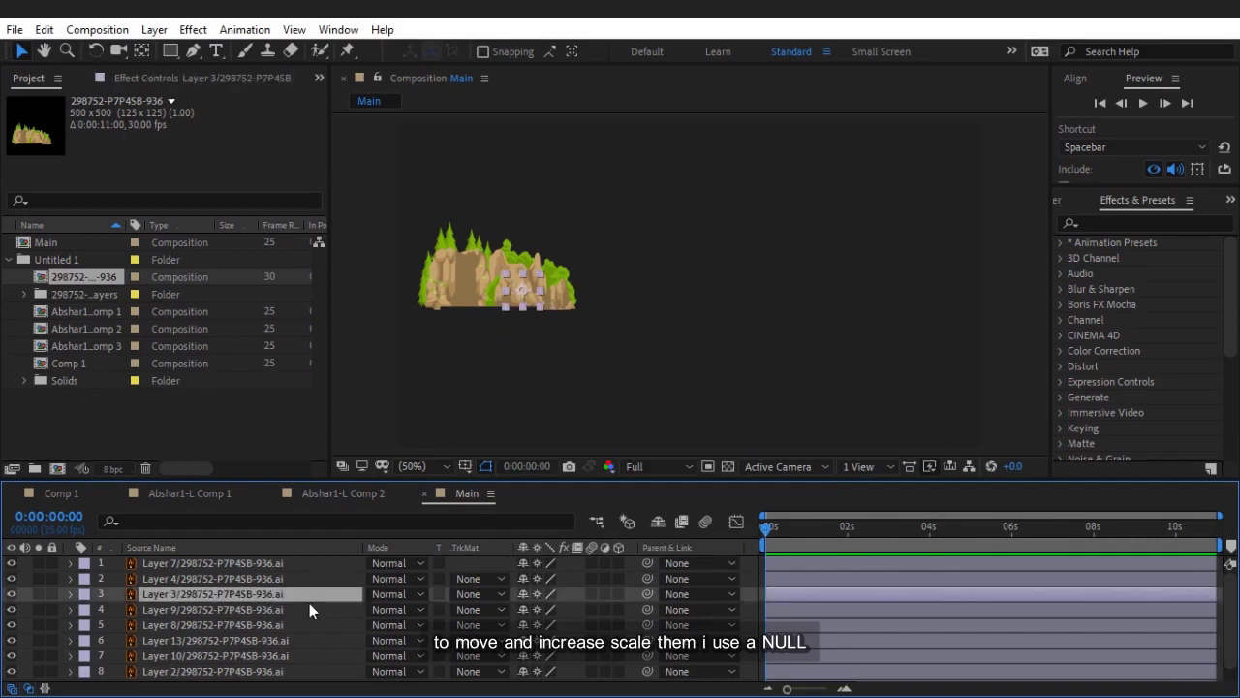
key("ctrl+a")
key("s")
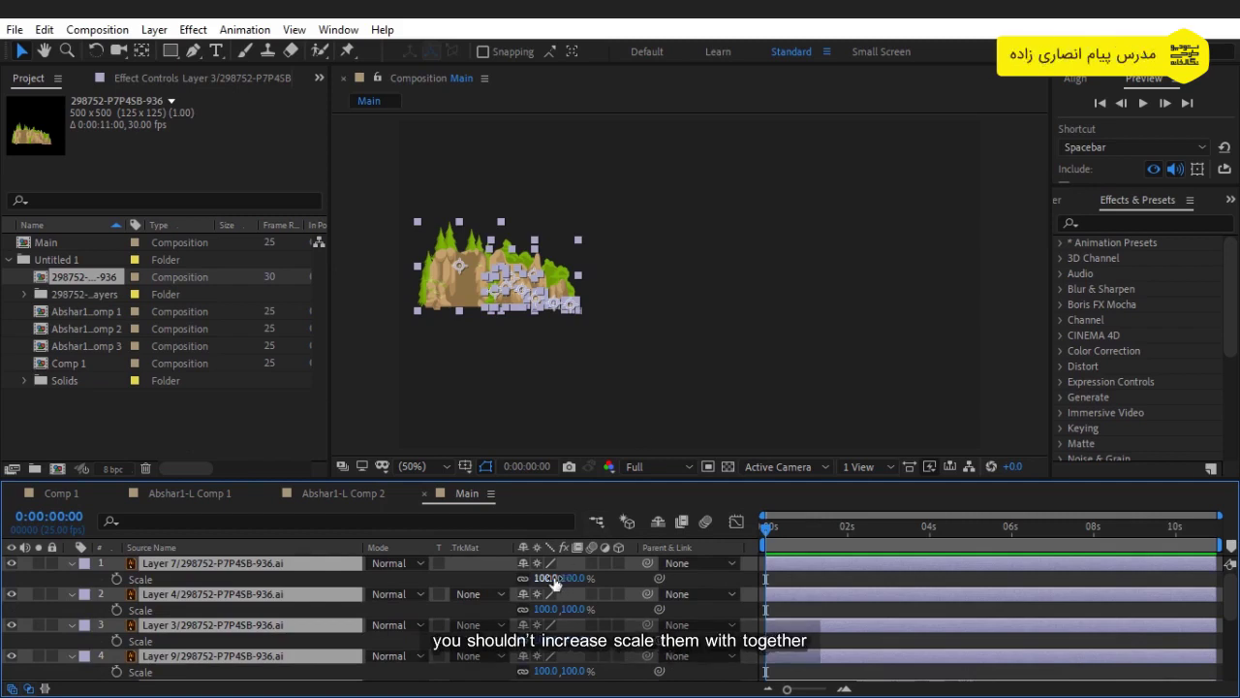
left_click_drag(549, 578, 767, 570)
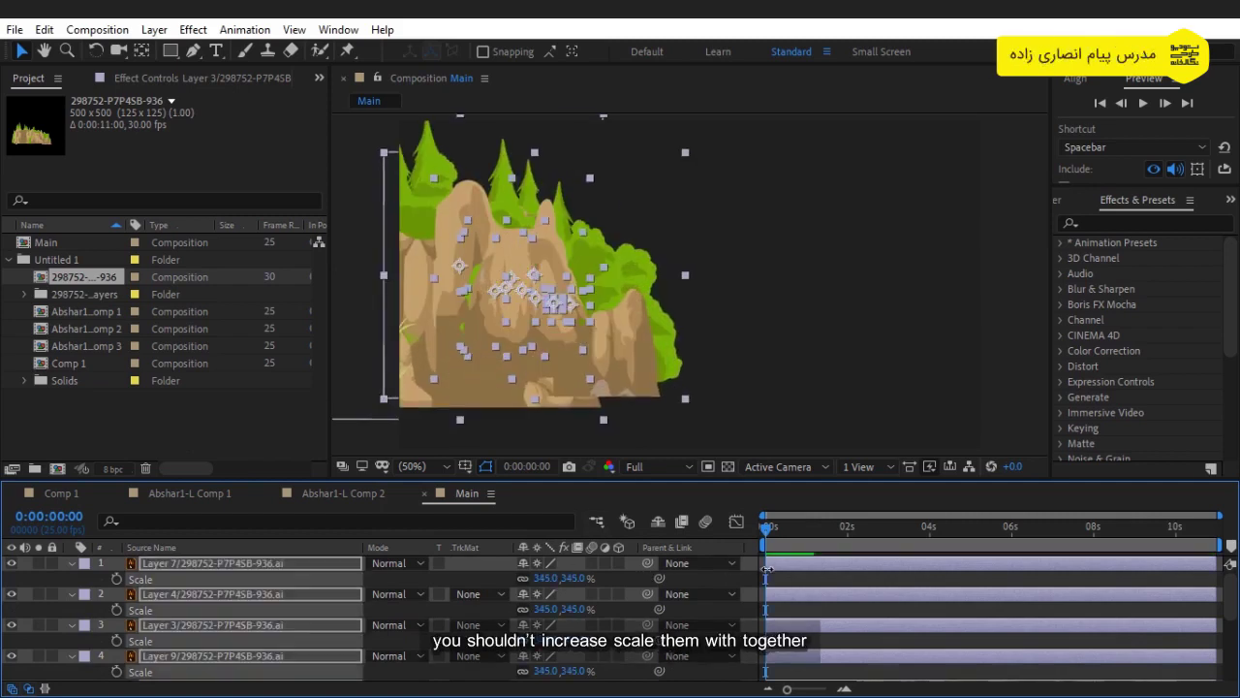
left_click(570, 593)
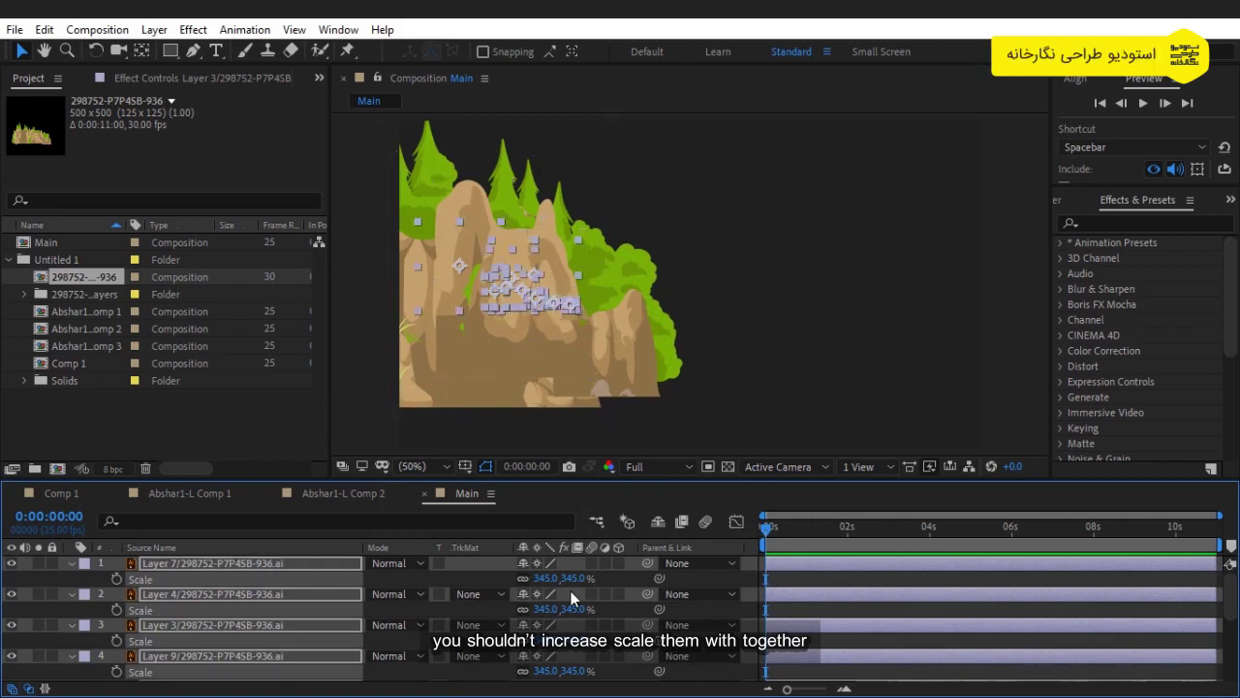
key("ctrl+z")
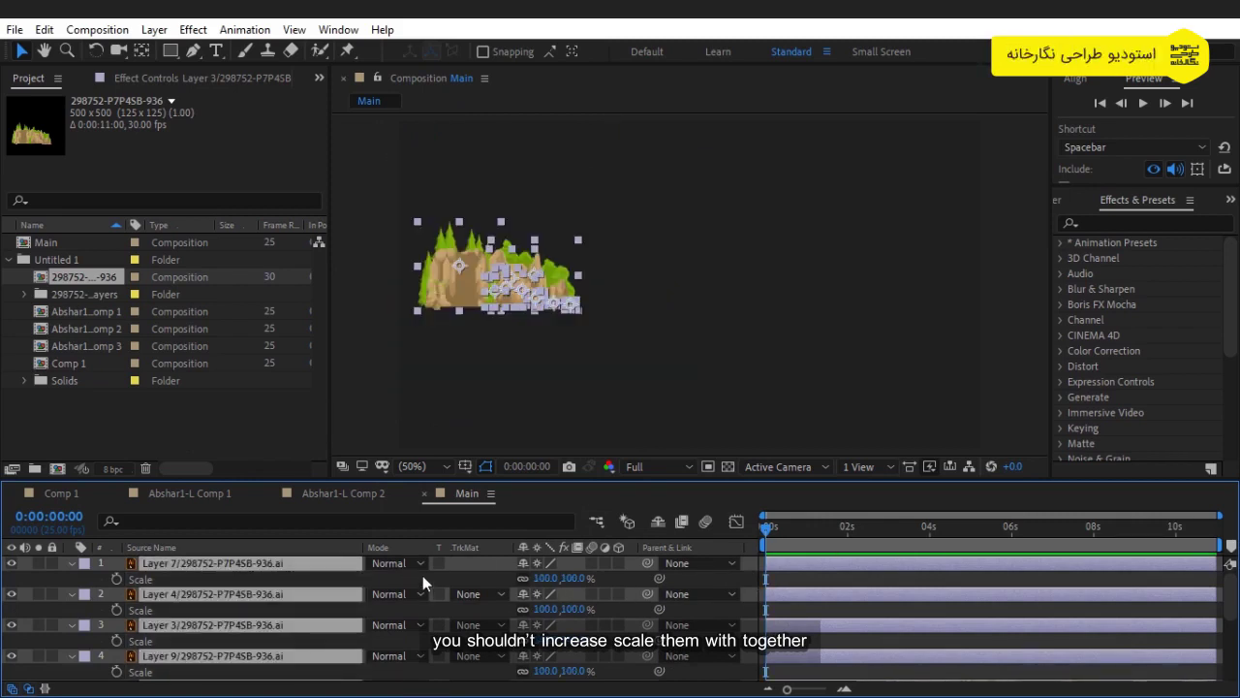
Step: Add a null object, Null 2, and parent all the artwork layers to it
right_click(492, 558)
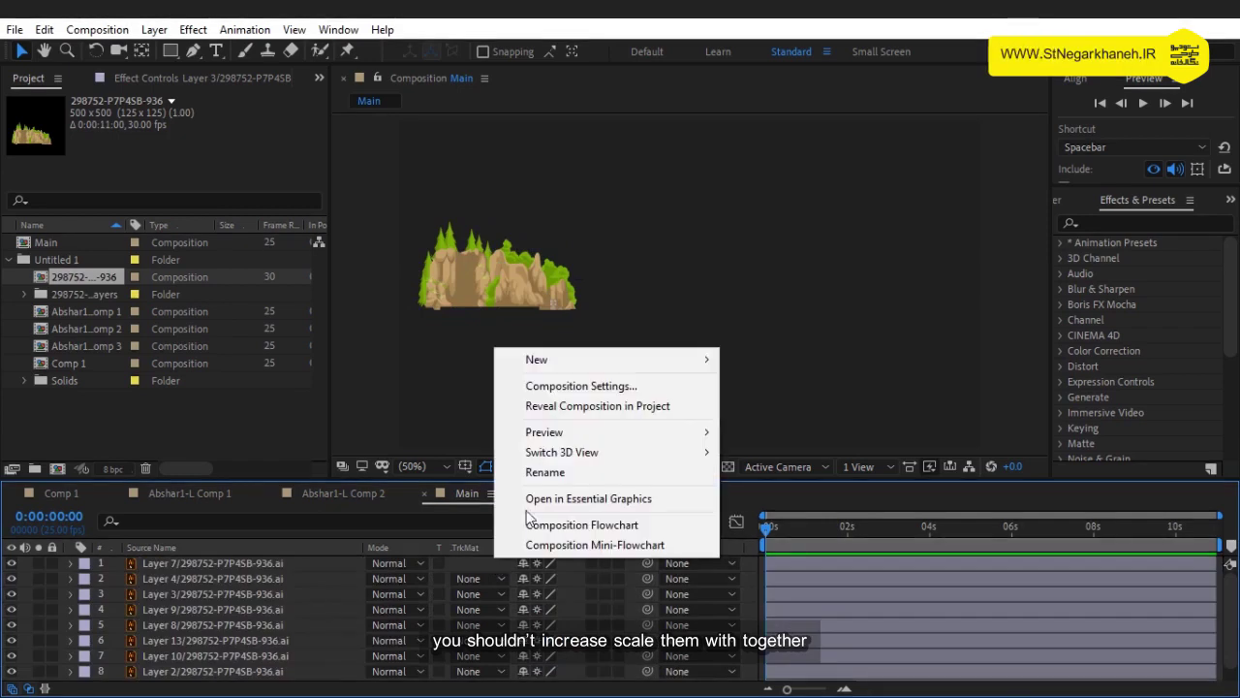
mouse_move(607, 357)
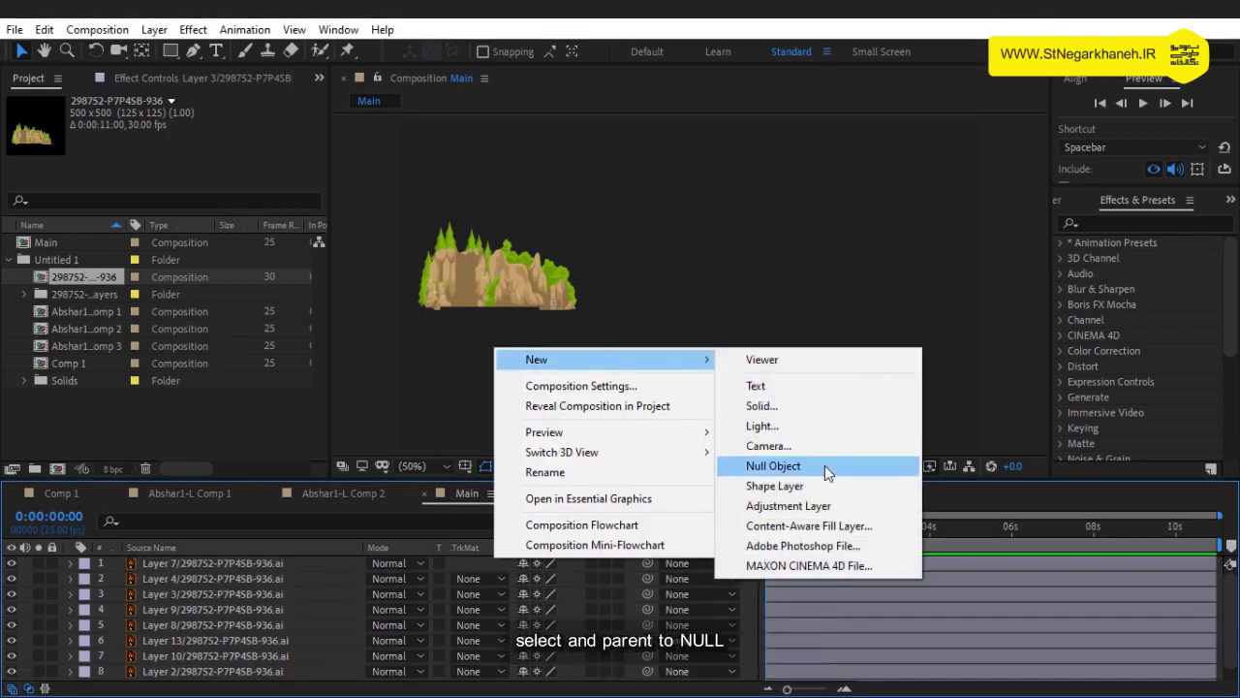
left_click(824, 465)
left_click_drag(691, 305, 513, 288)
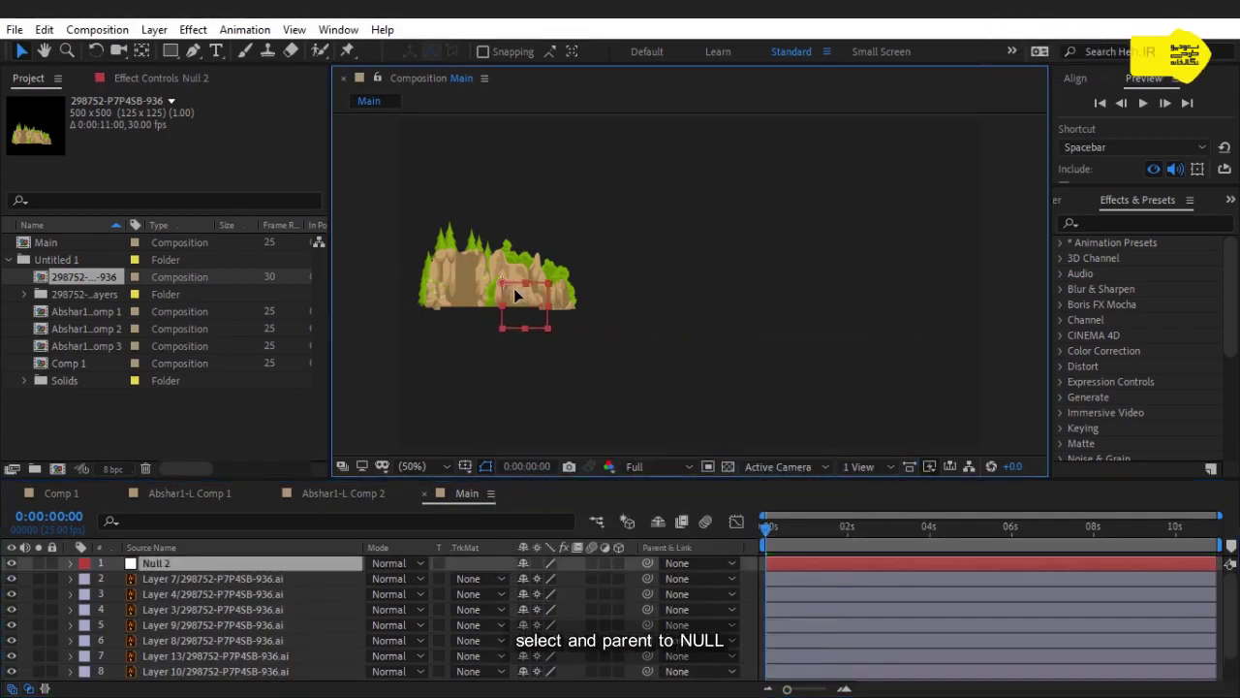
left_click(293, 616)
key("ctrl+a")
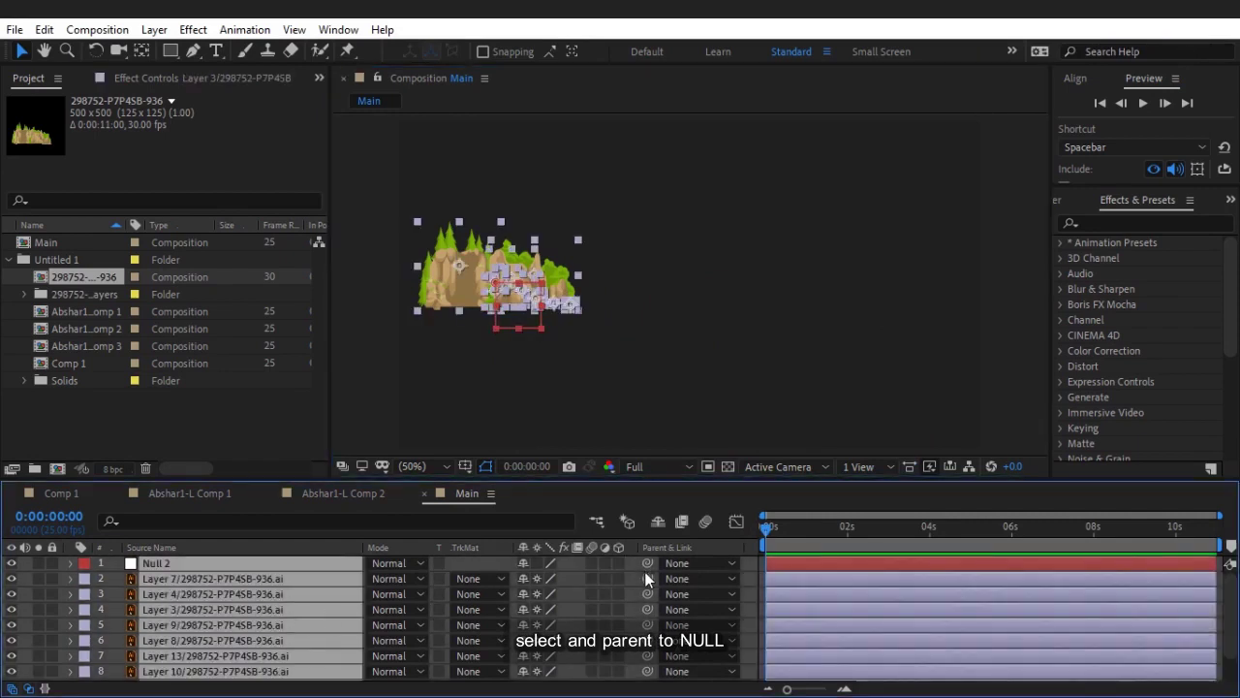
left_click(160, 568, "ctrl")
left_click_drag(648, 579, 284, 564)
left_click_drag(517, 315, 700, 352)
key("s")
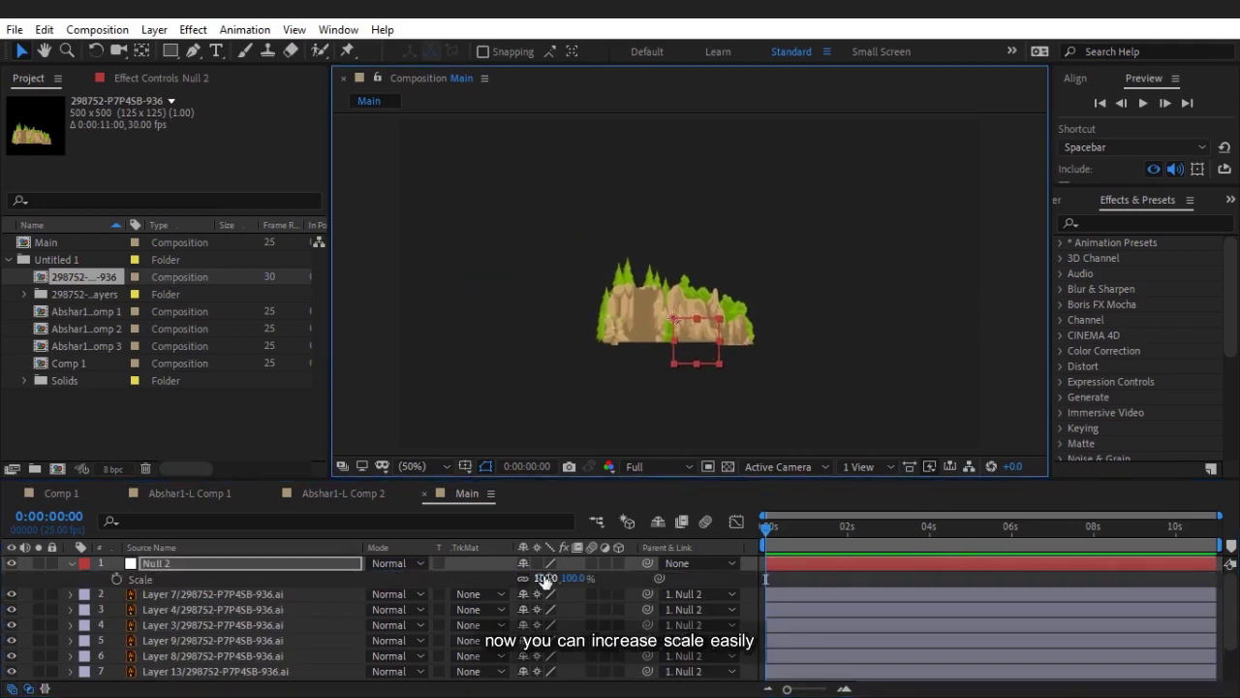
Step: Scale Null 2 up to 403% to enlarge all the artwork
left_click(270, 570)
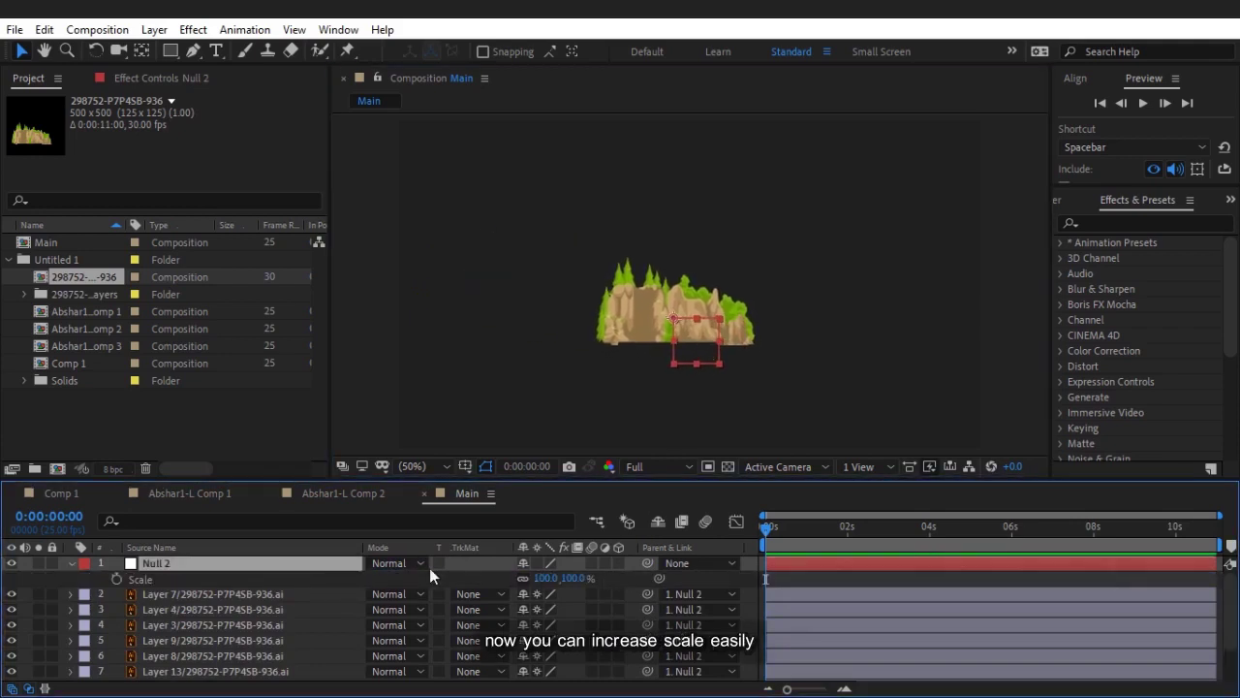
left_click_drag(546, 578, 752, 567)
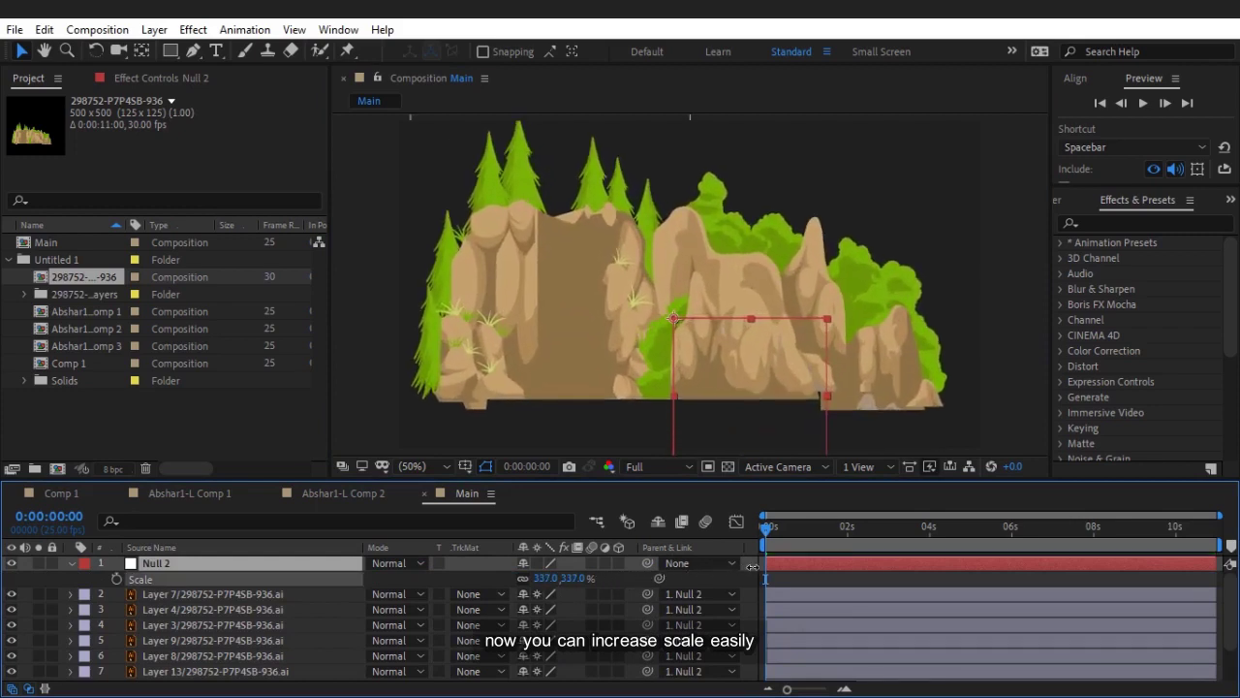
left_click_drag(787, 414, 795, 396)
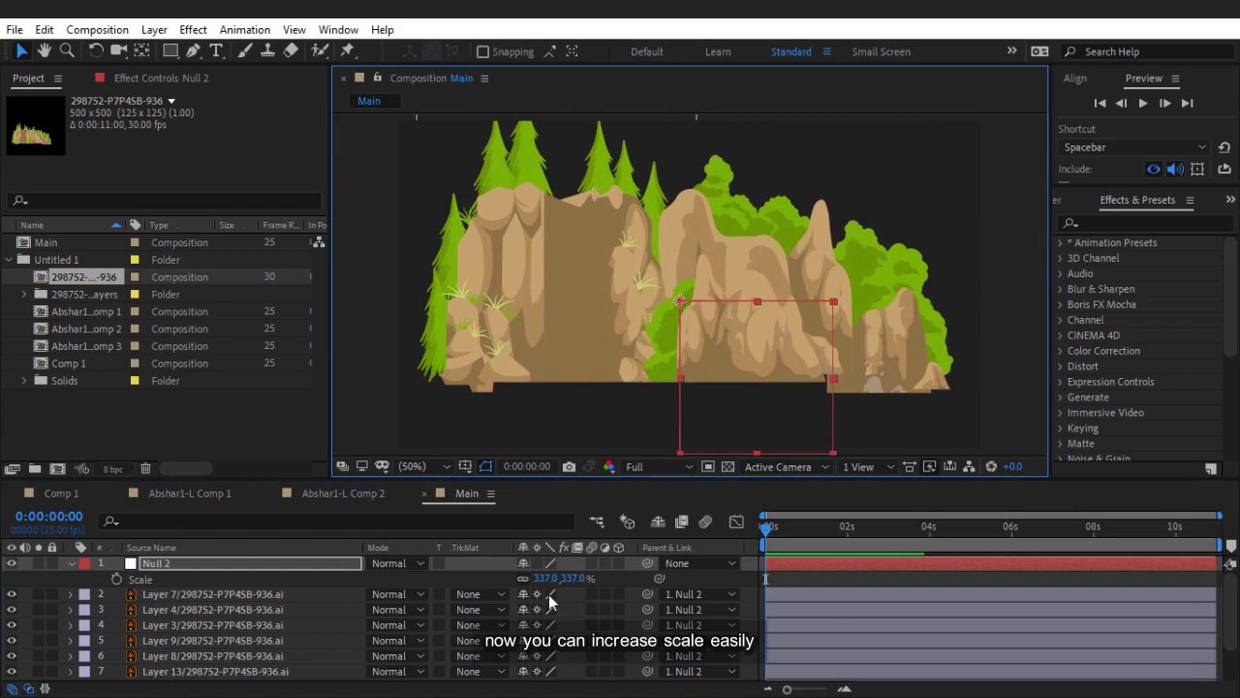
mouse_move(545, 578)
left_mouse_down()
mouse_move(555, 566)
mouse_move(546, 578)
left_mouse_up()
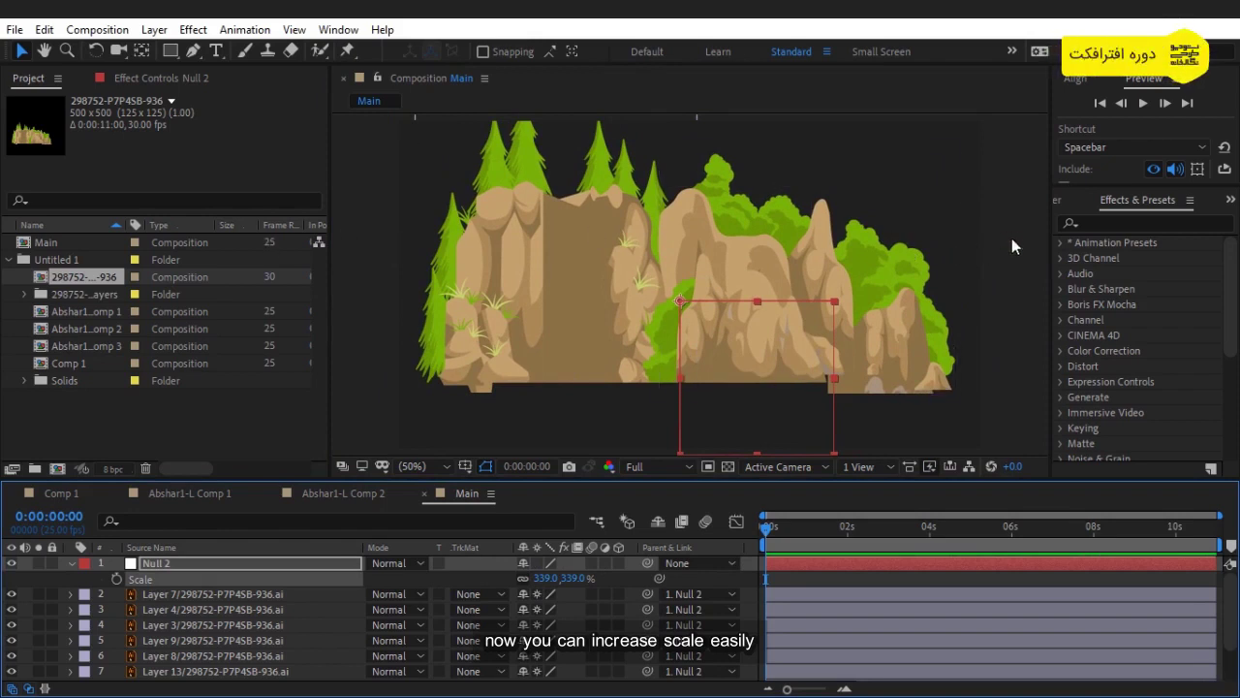
left_click_drag(543, 578, 598, 571)
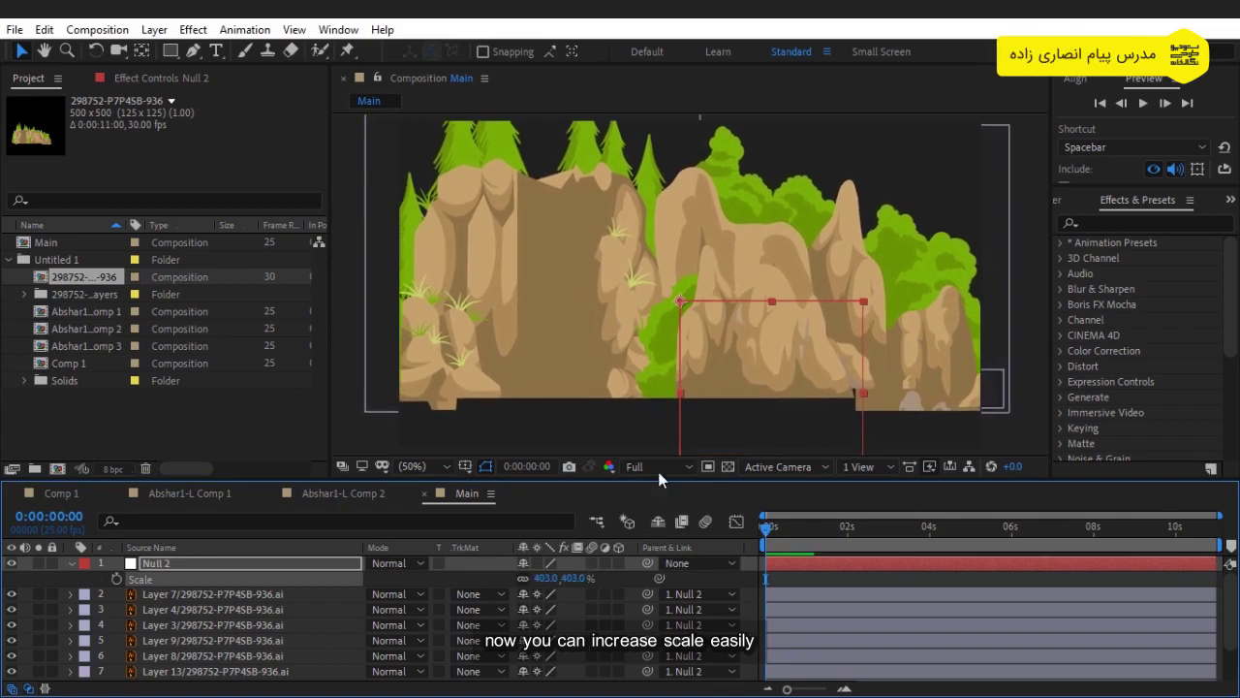
left_click_drag(744, 389, 704, 357)
left_click_drag(704, 382, 680, 404)
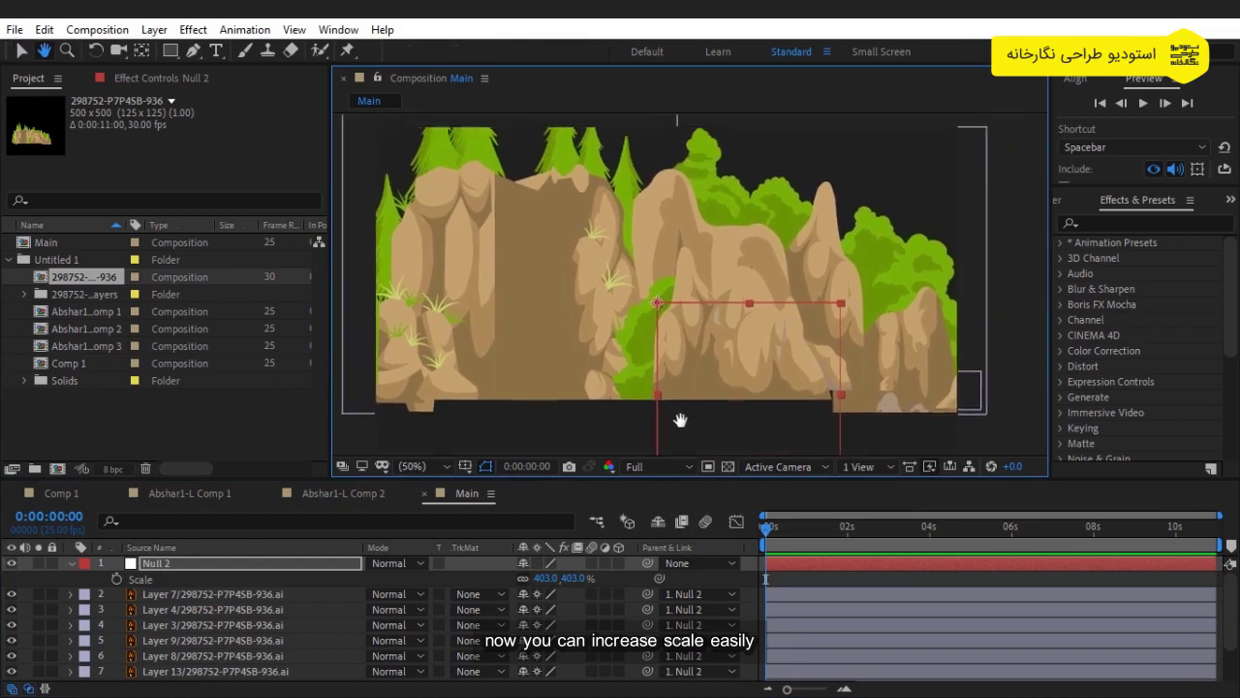
key("v")
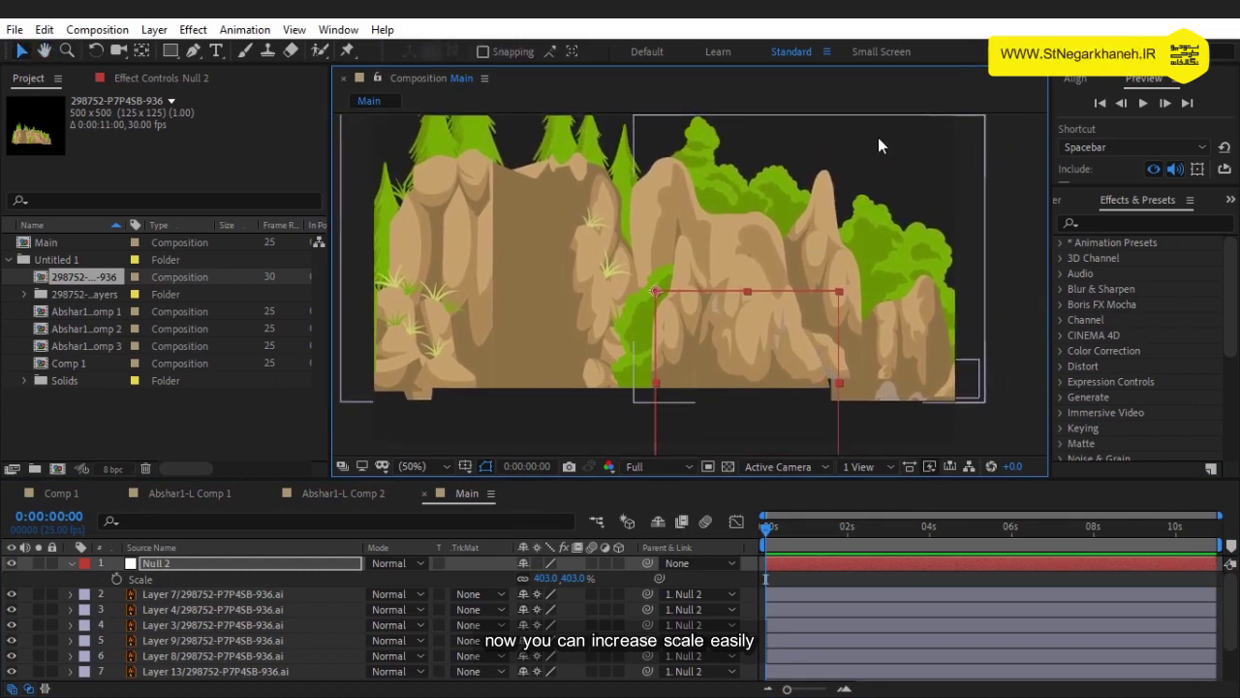
left_click_drag(654, 407, 659, 395)
Step: Delete Null 2 and confirm Layer 7 kept its enlarged scale
left_click(146, 564)
key("Delete")
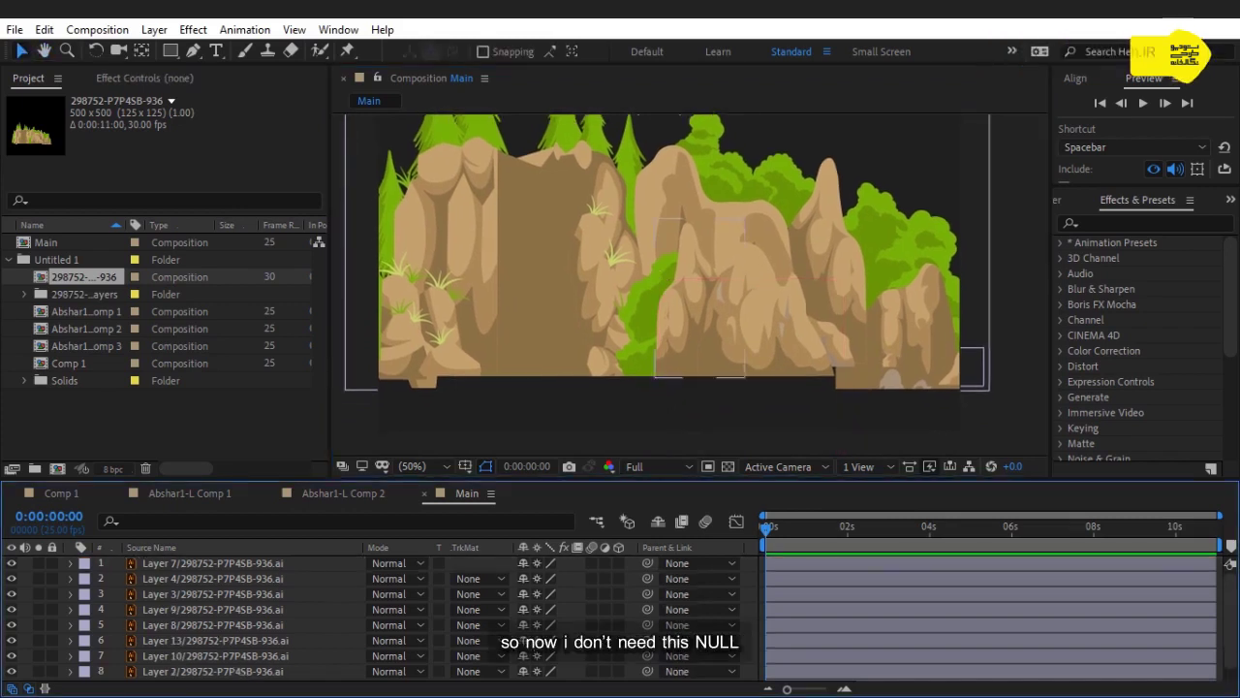
left_click(301, 564)
key("s")
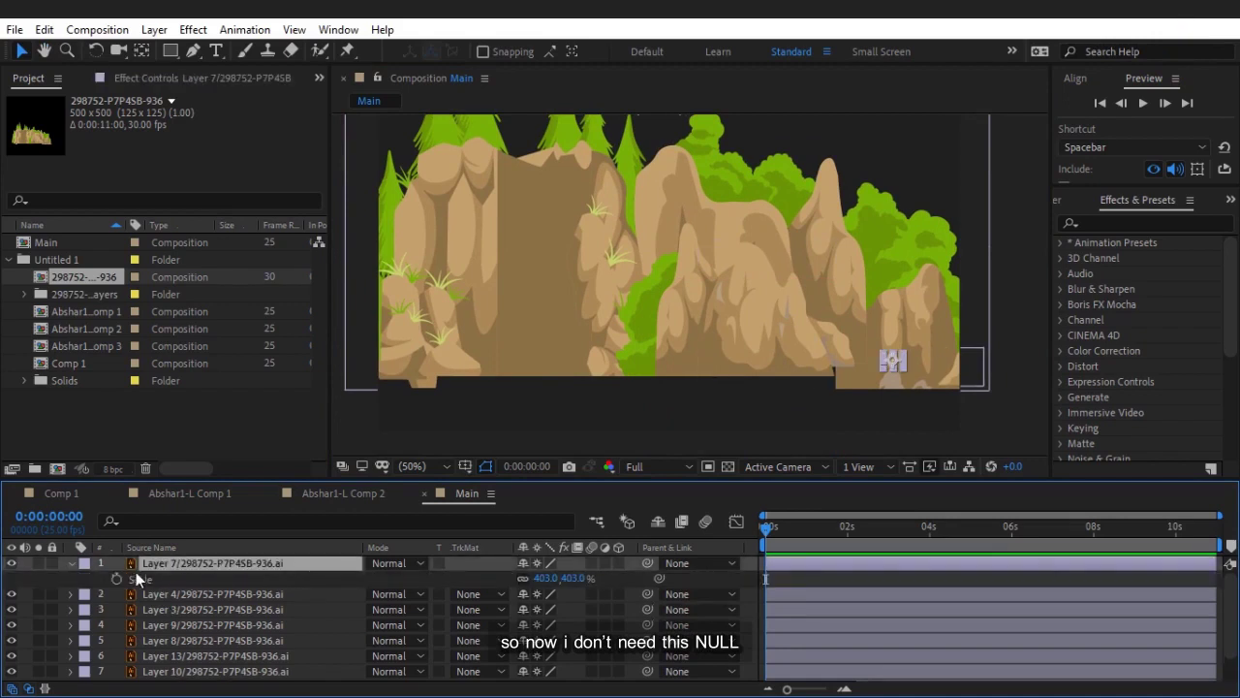
left_click(70, 563)
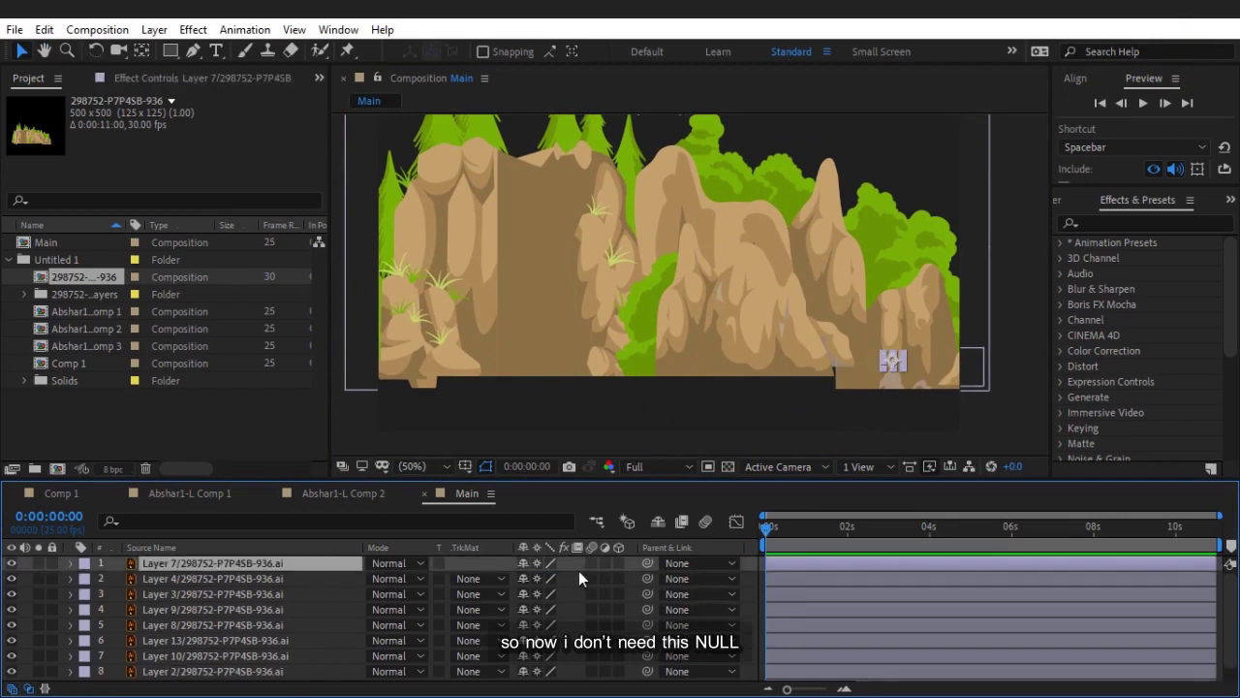
key("F2")
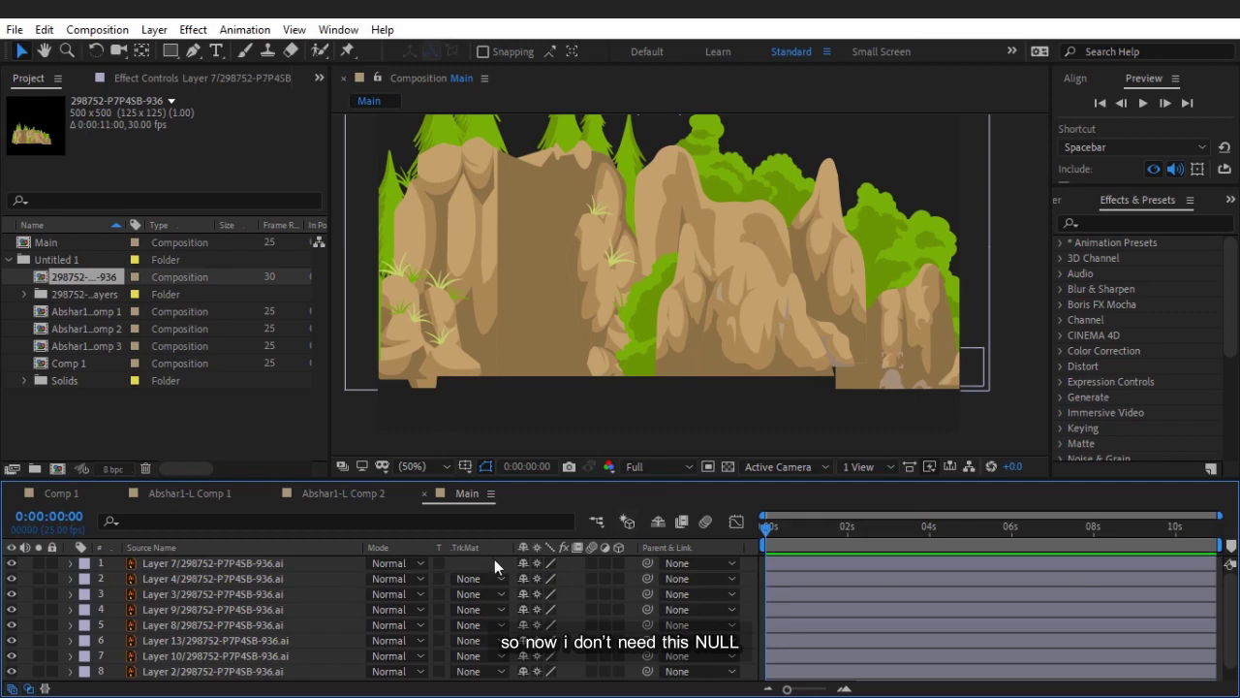
Step: Add a comp-size 1280×720 white solid, White Solid 5, to Main
right_click(495, 559)
mouse_move(613, 362)
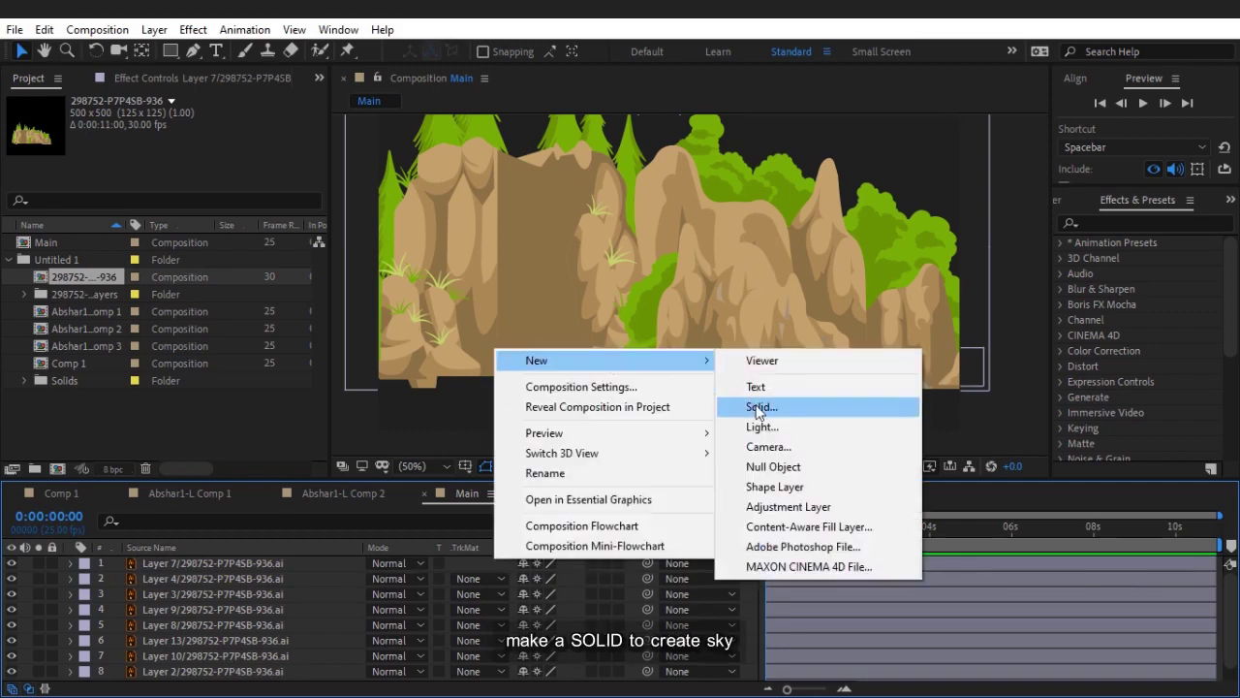
left_click(758, 409)
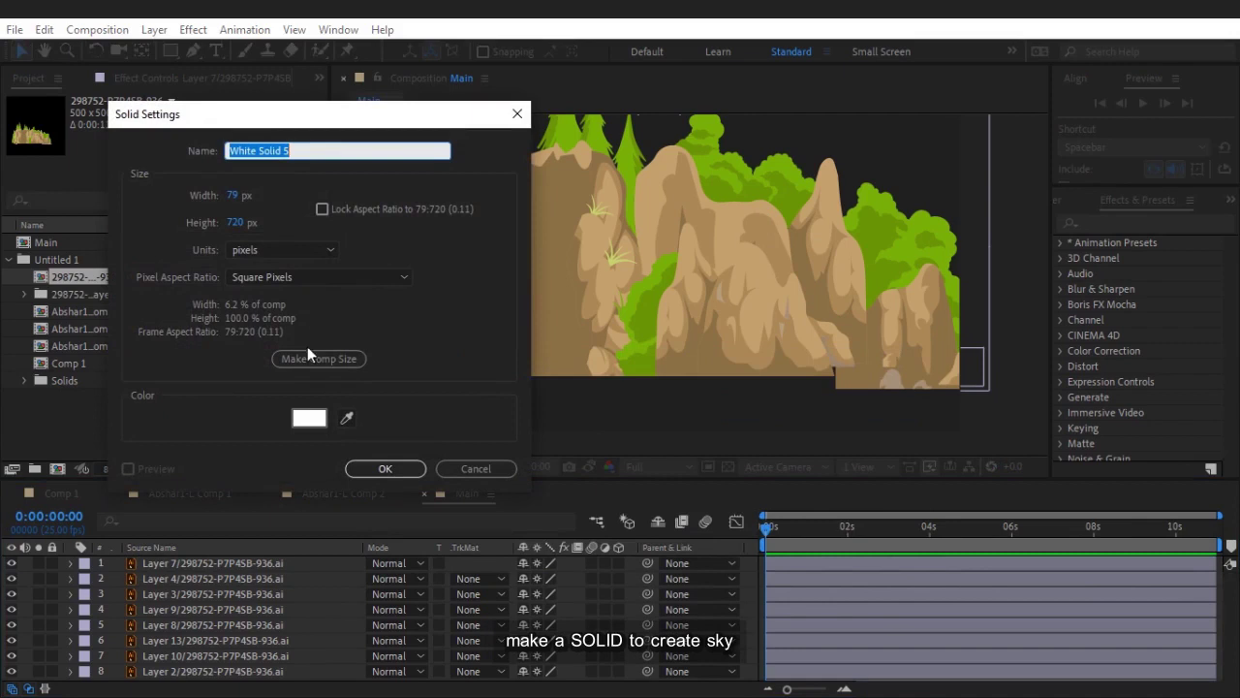
left_click(311, 357)
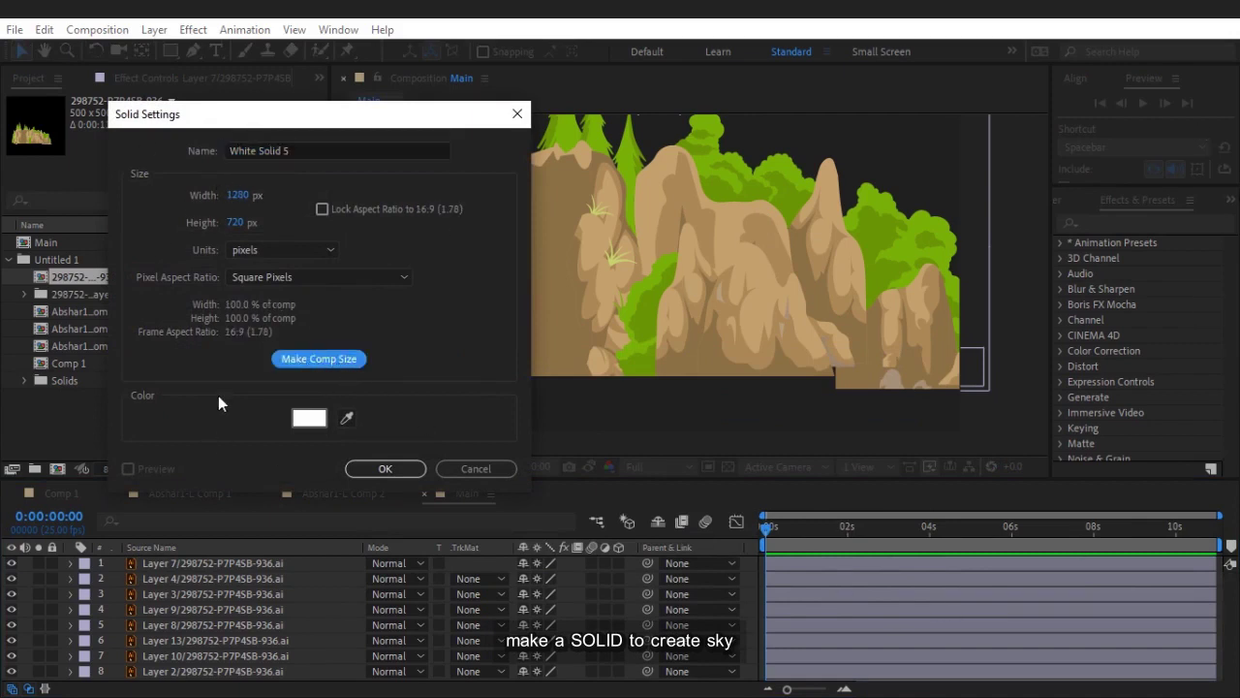
left_click(385, 468)
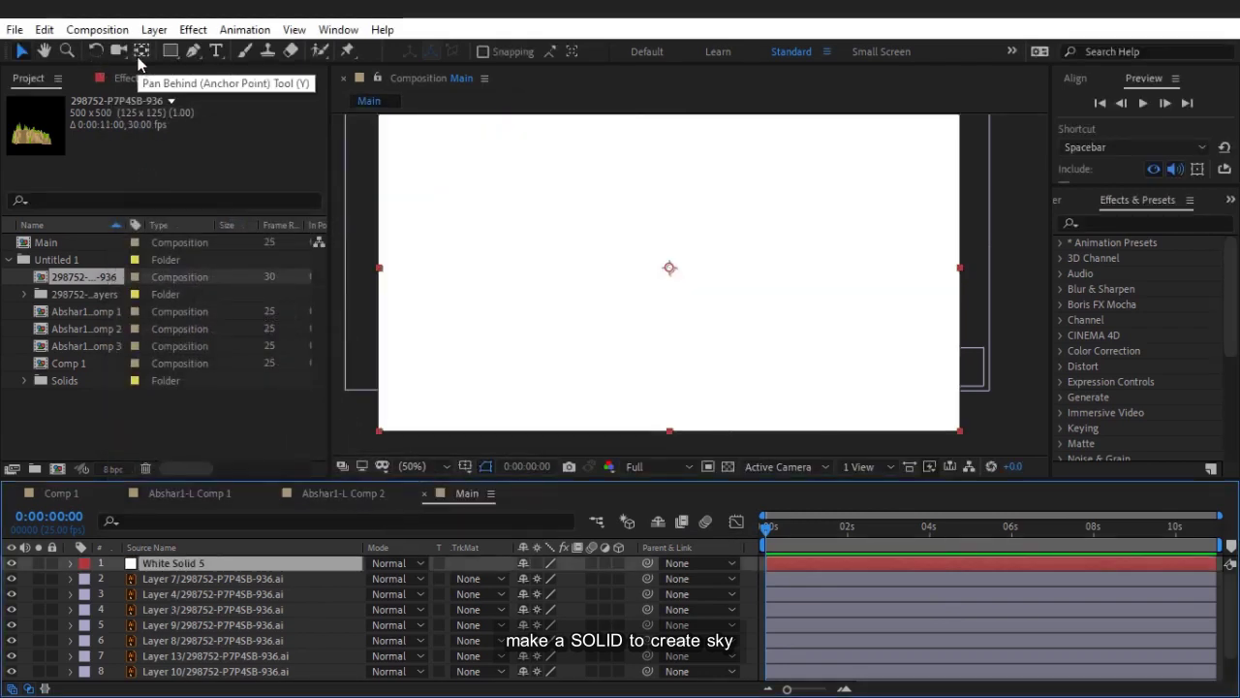
Step: Add a Gradient Overlay layer style to White Solid 5
left_click(154, 29)
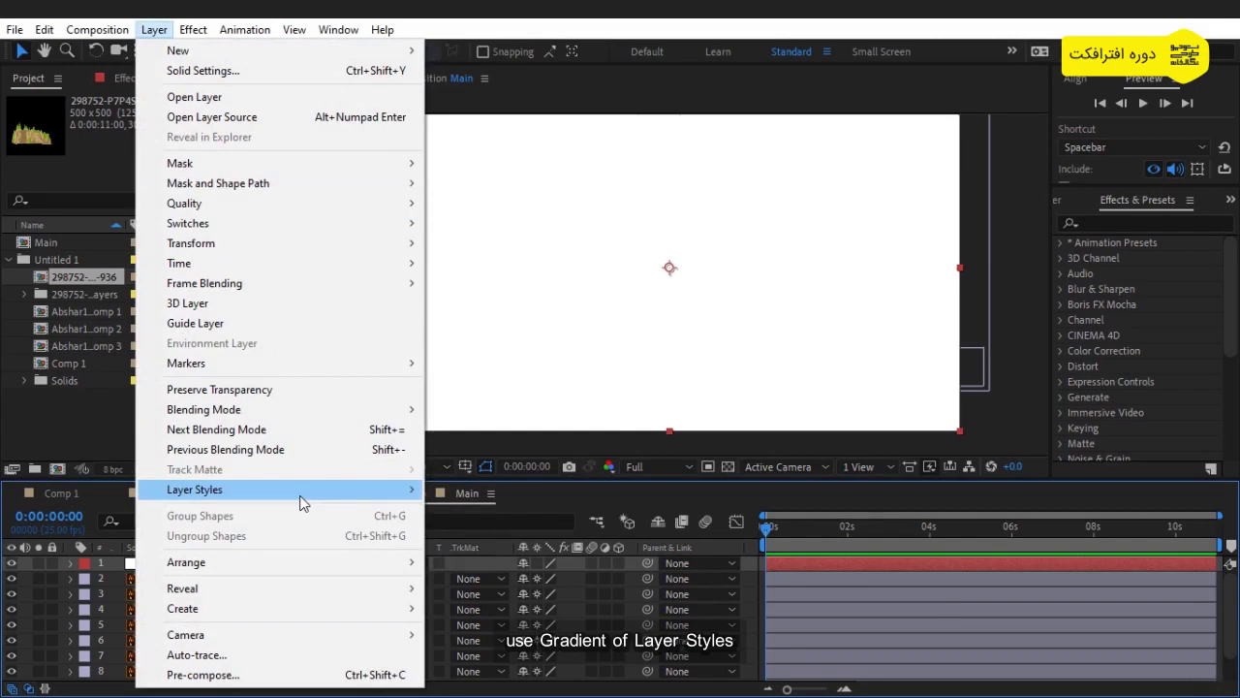
mouse_move(300, 491)
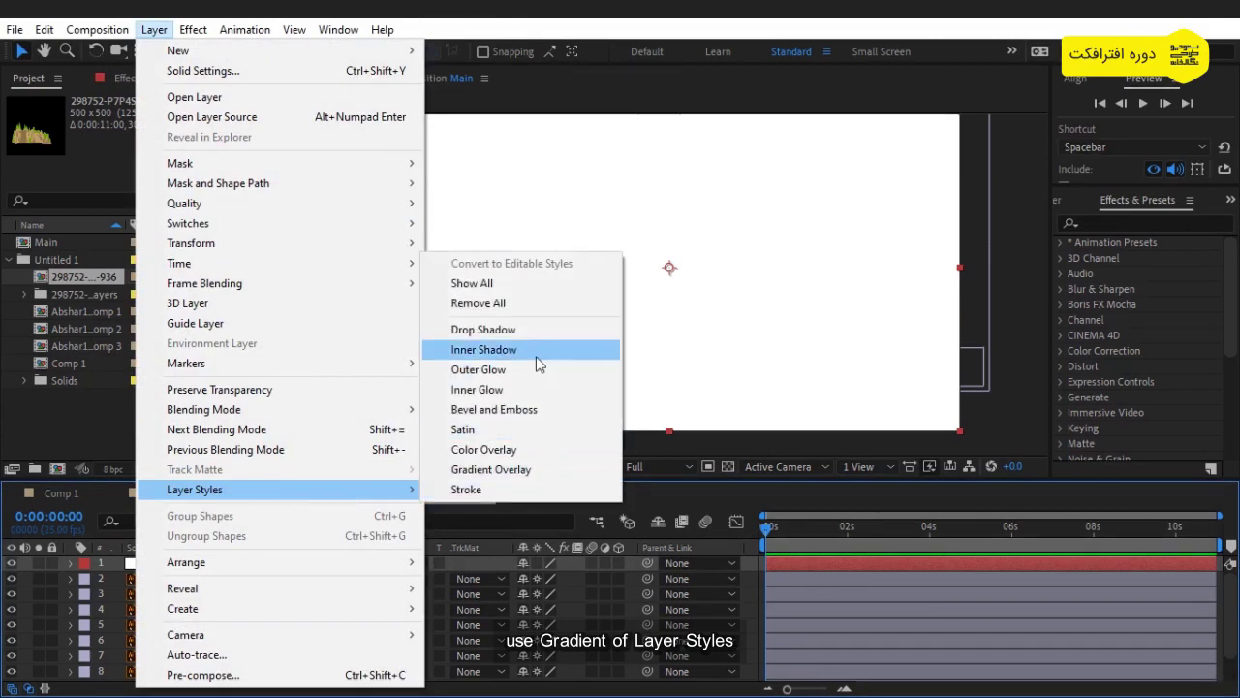
left_click(508, 467)
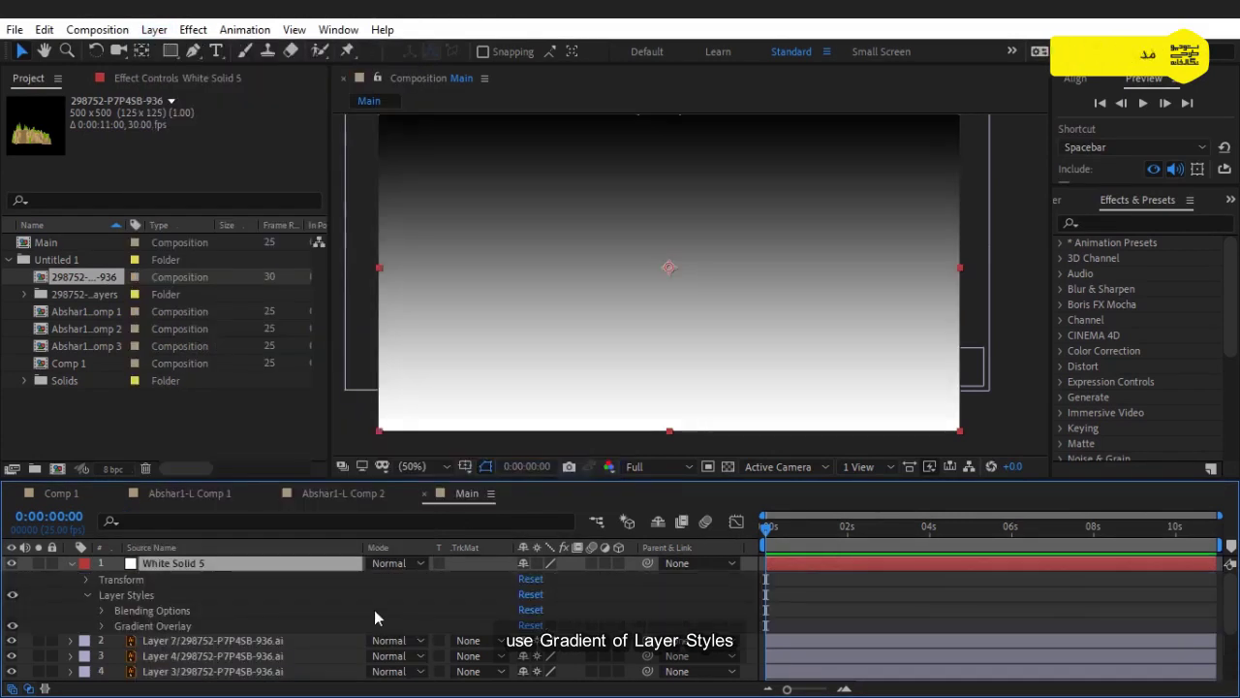
Step: Move White Solid 5 to the bottom of the layer stack and expand its Gradient Overlay
left_click_drag(158, 569, 200, 683)
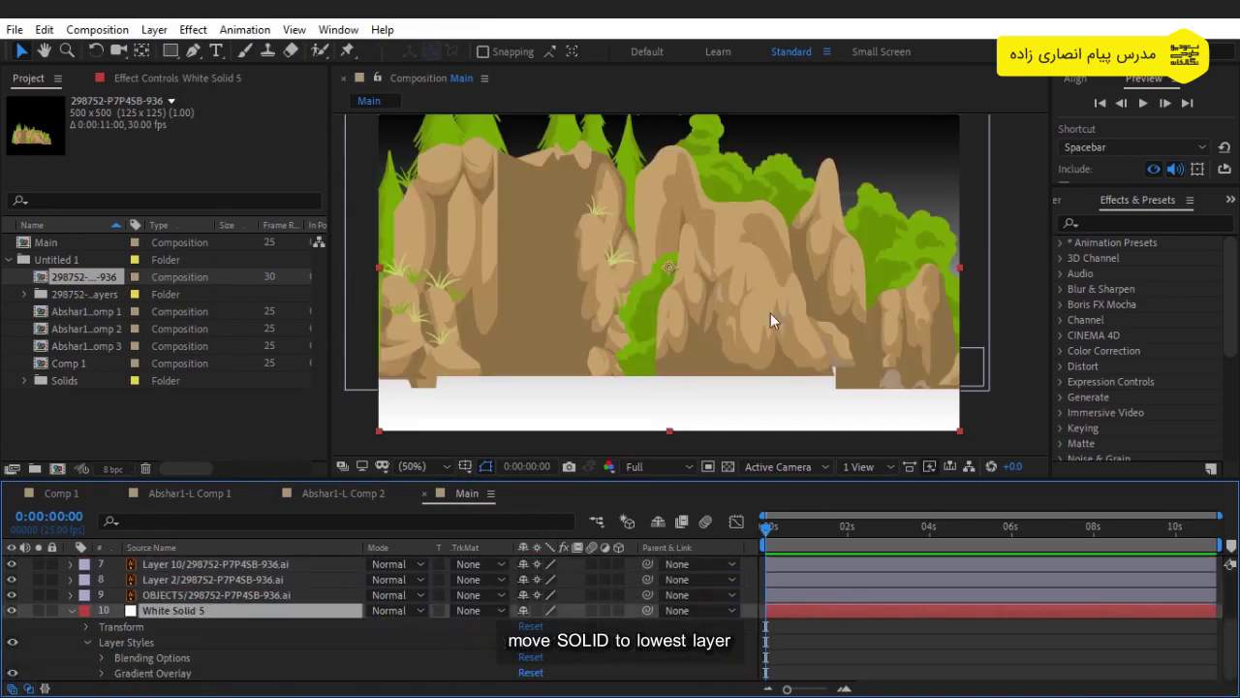
scroll(770, 313, "up", 3)
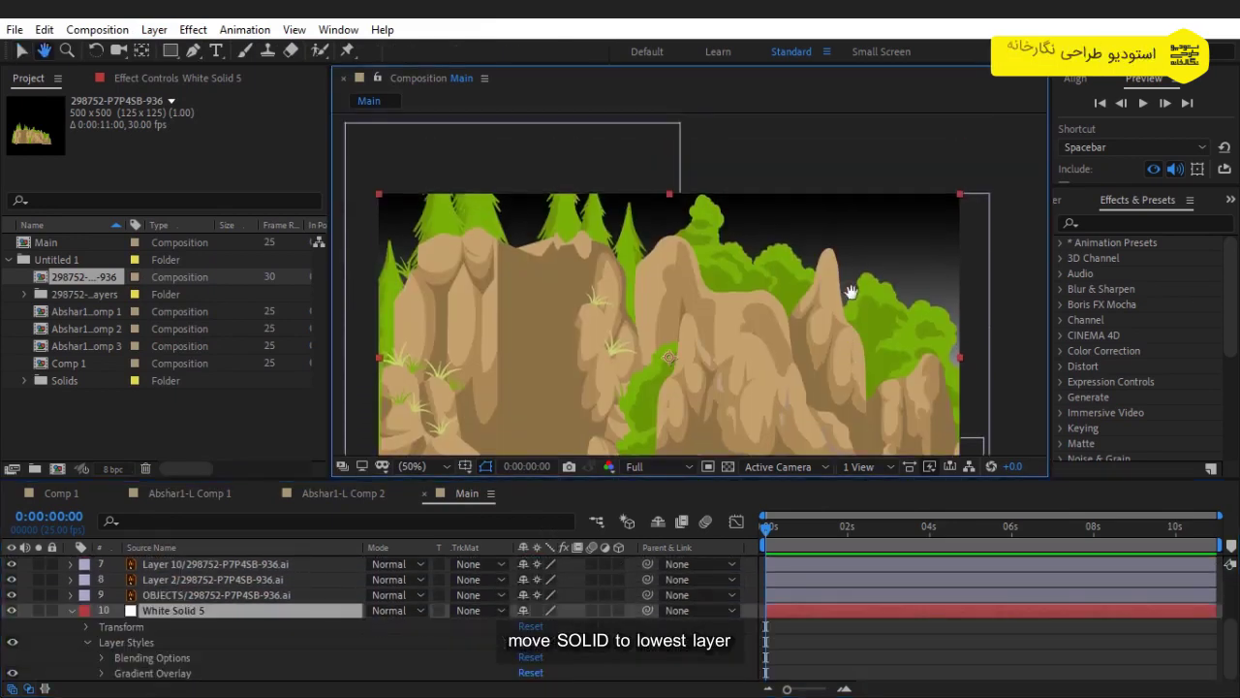
left_click(102, 674)
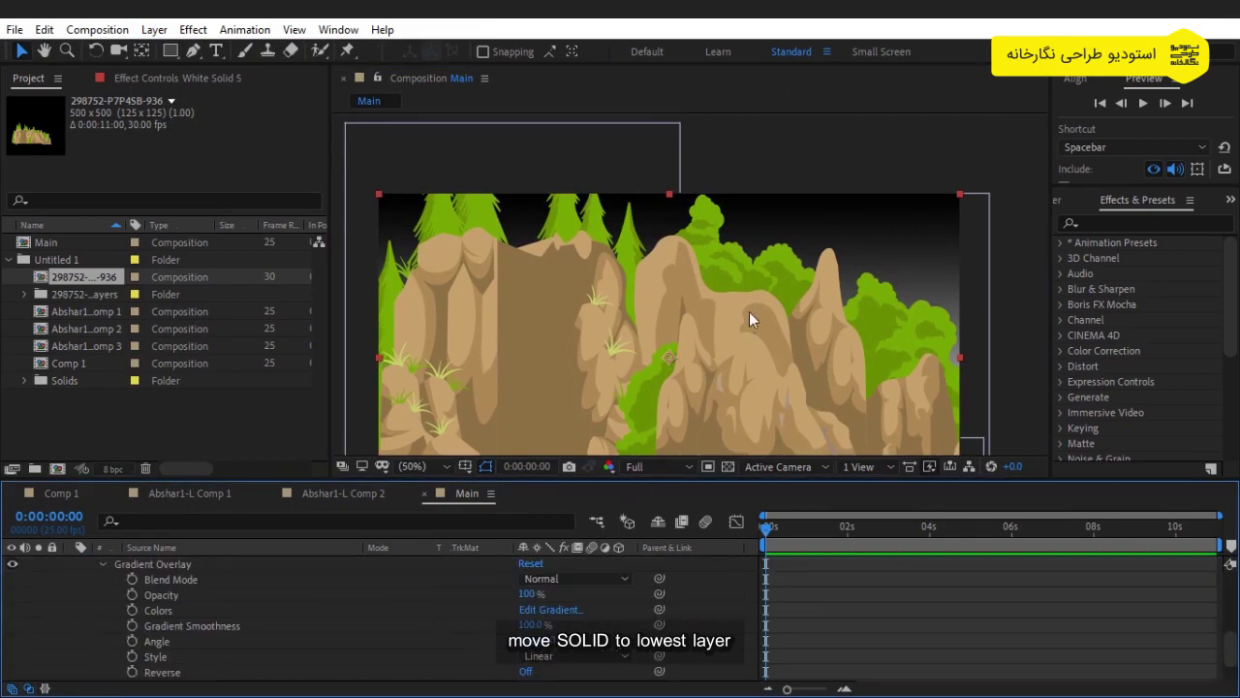
left_click_drag(749, 311, 753, 260)
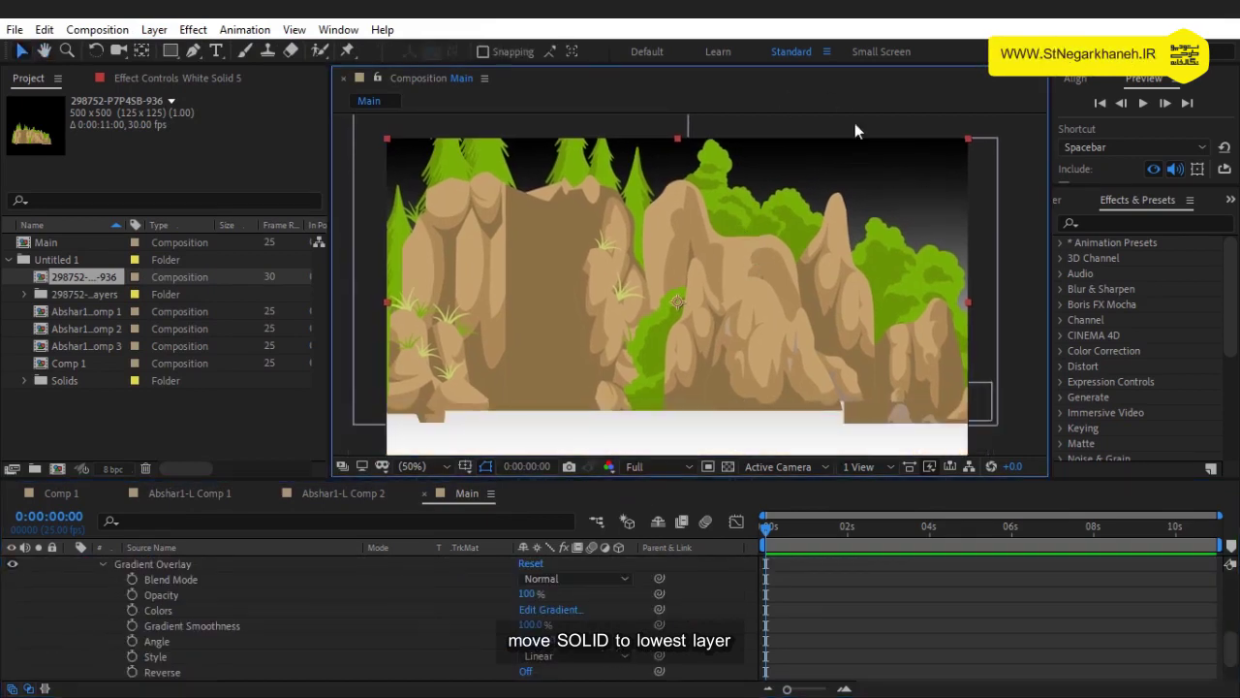
Step: Change the gradient's black stop to light blue #80B3FF
left_click(542, 610)
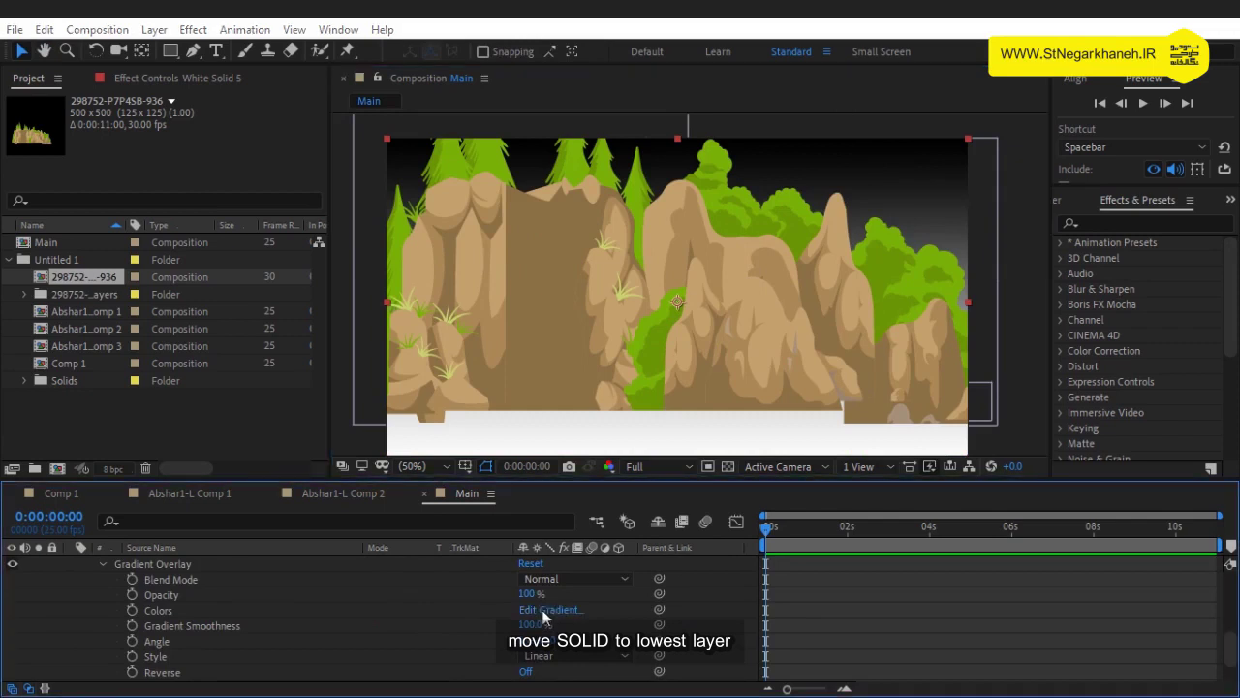
left_click(483, 171)
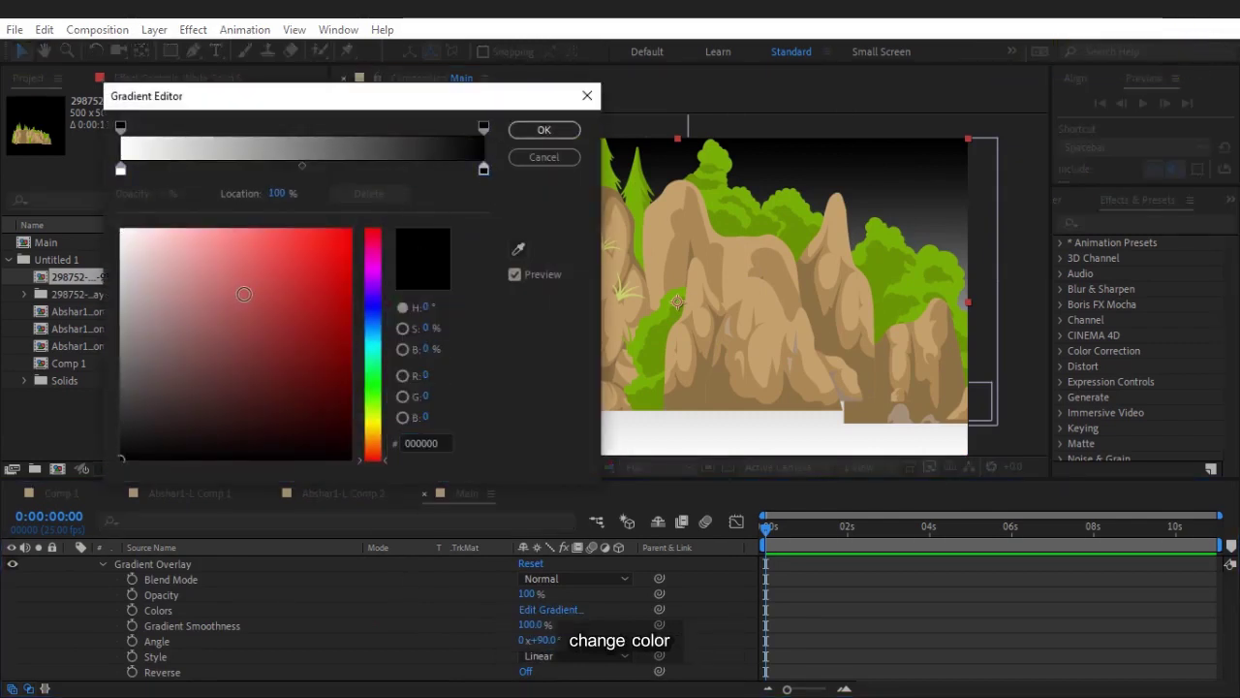
left_click_drag(237, 294, 201, 207)
left_click(376, 323)
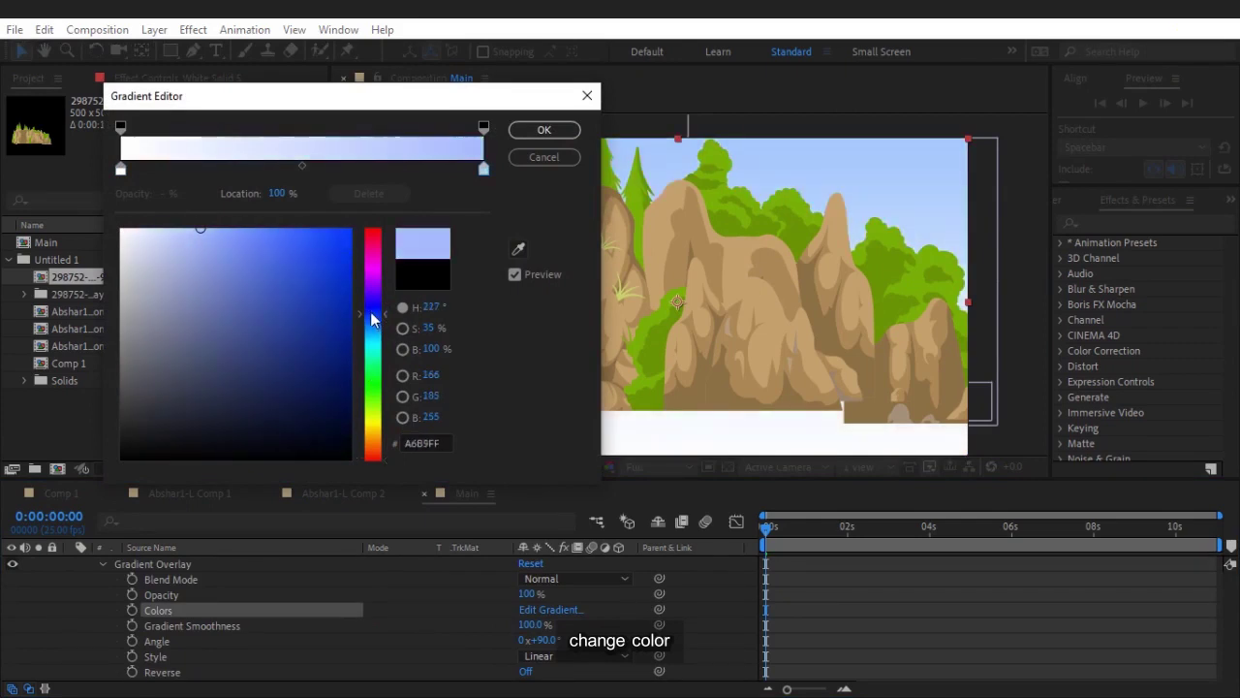
left_click(376, 327)
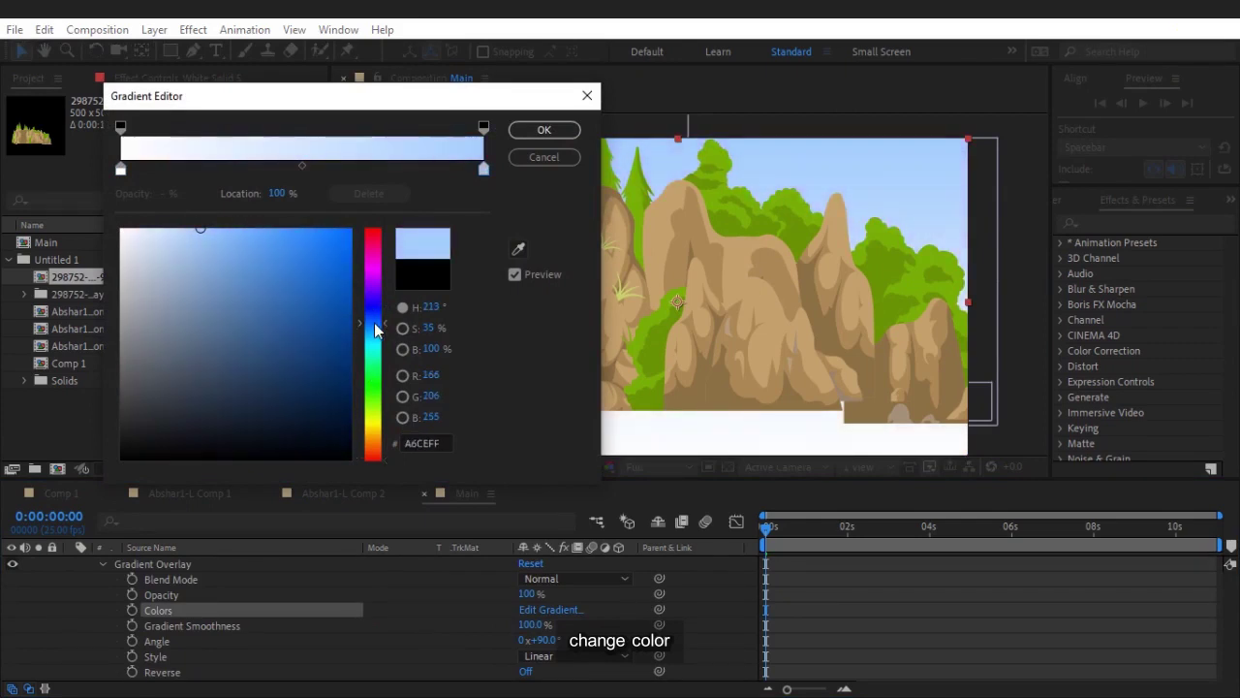
left_click_drag(242, 260, 228, 222)
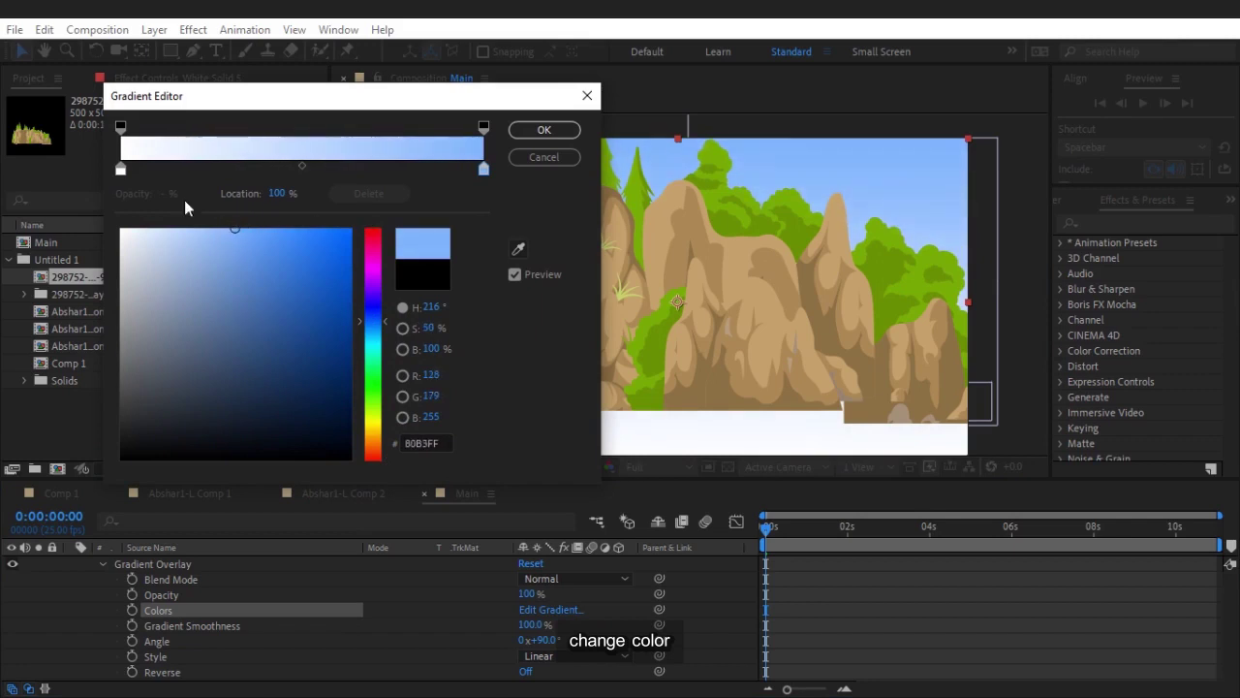
Step: Move the white stop to about 56%, apply the gradient, and collapse White Solid 5
left_click(121, 170)
left_click_drag(126, 170, 326, 171)
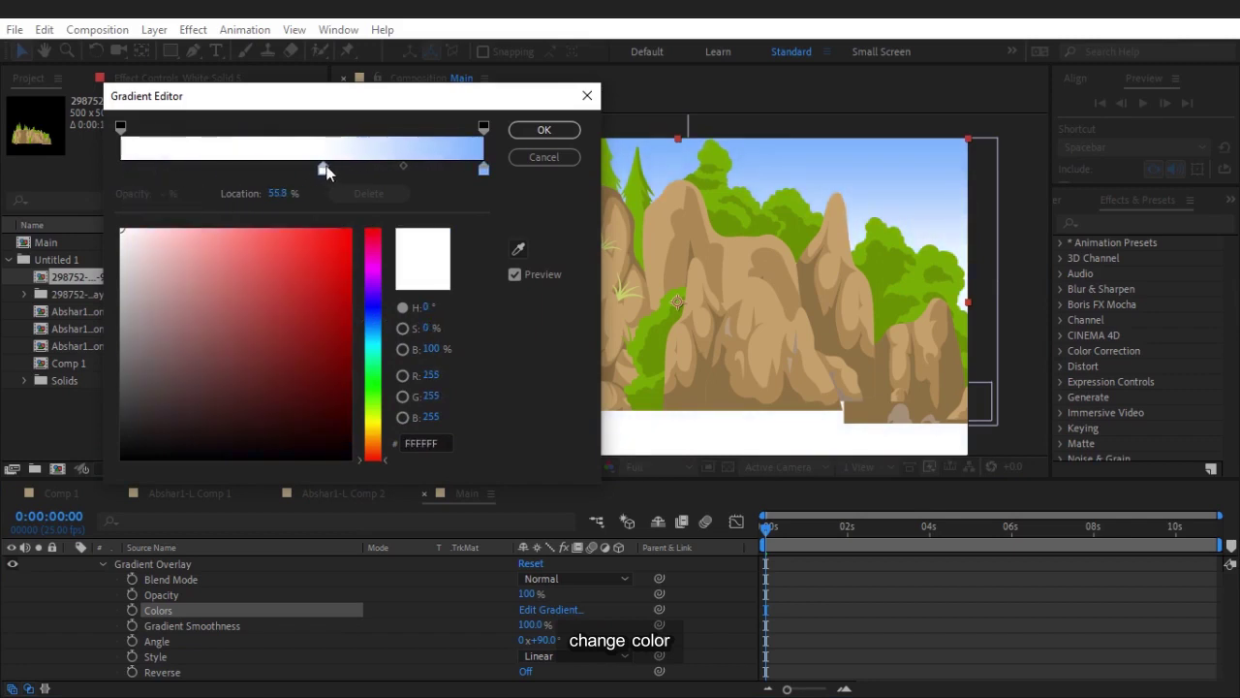
left_click(546, 130)
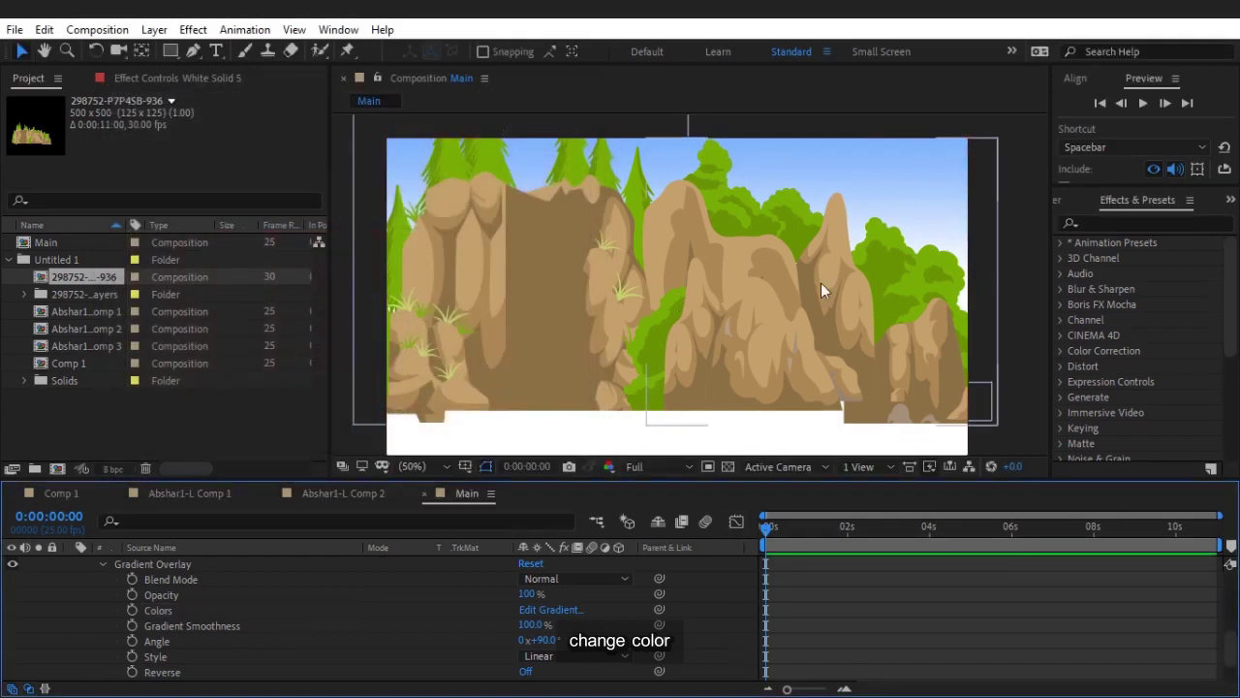
key("v")
scroll(76, 620, "up", 5)
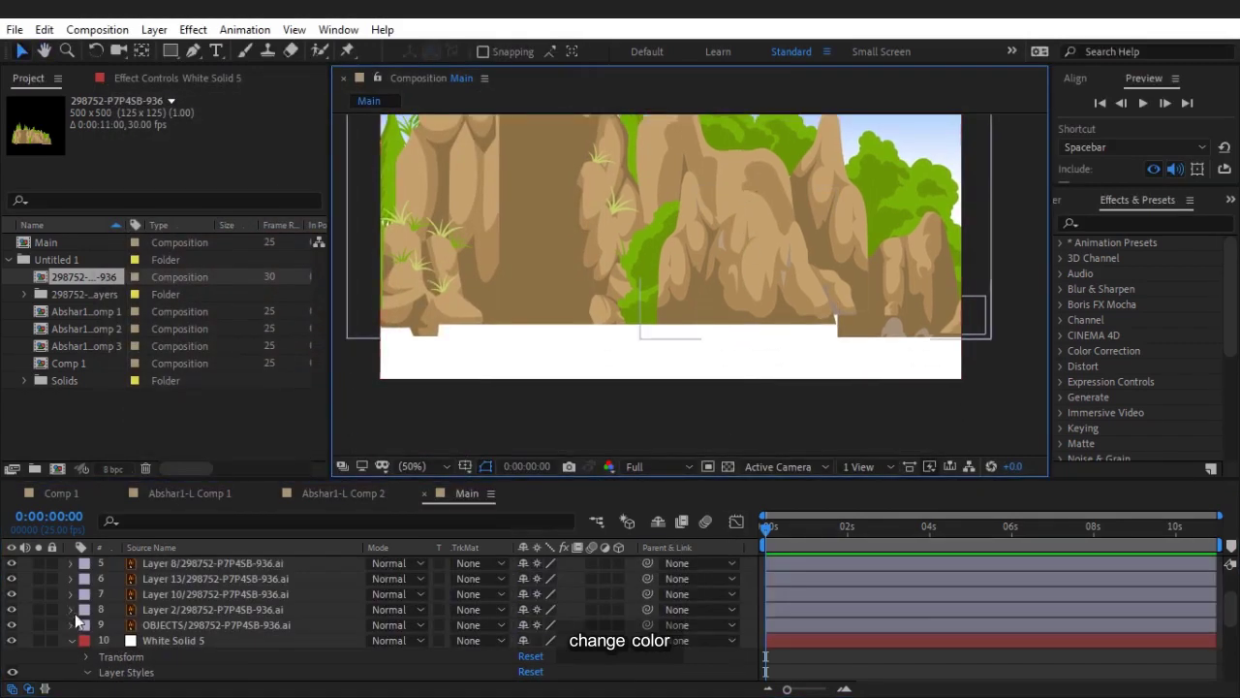
left_click(71, 640)
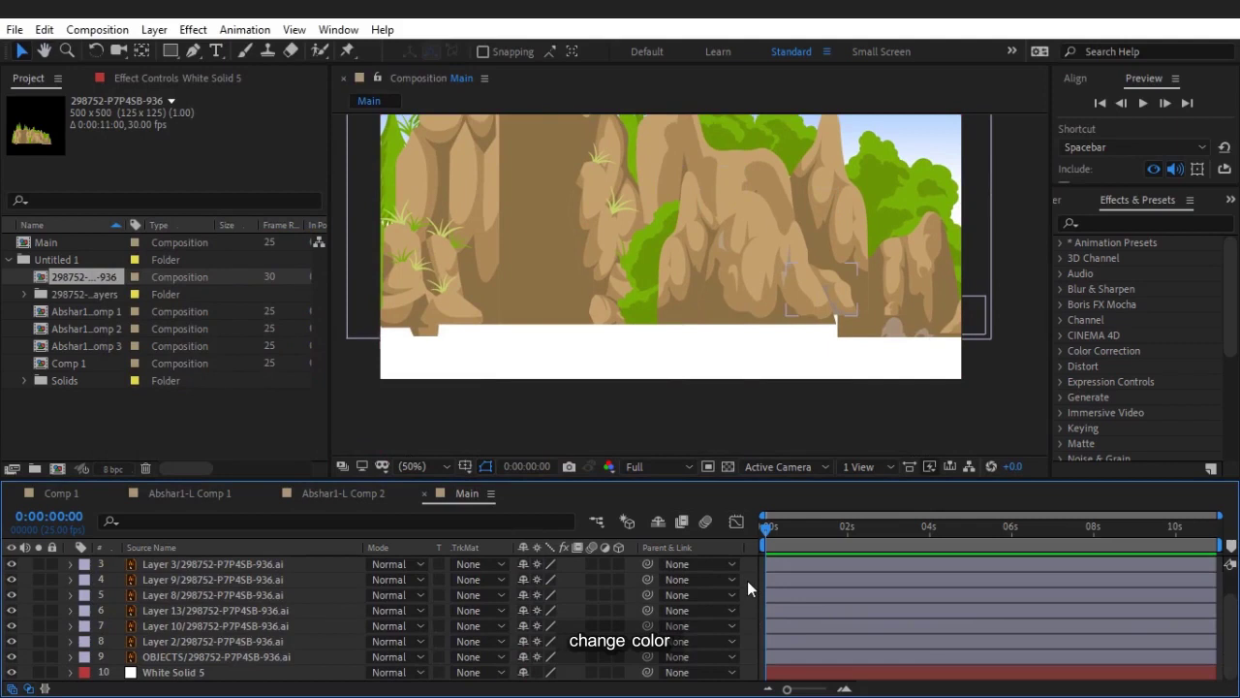
scroll(624, 233, "up", 3)
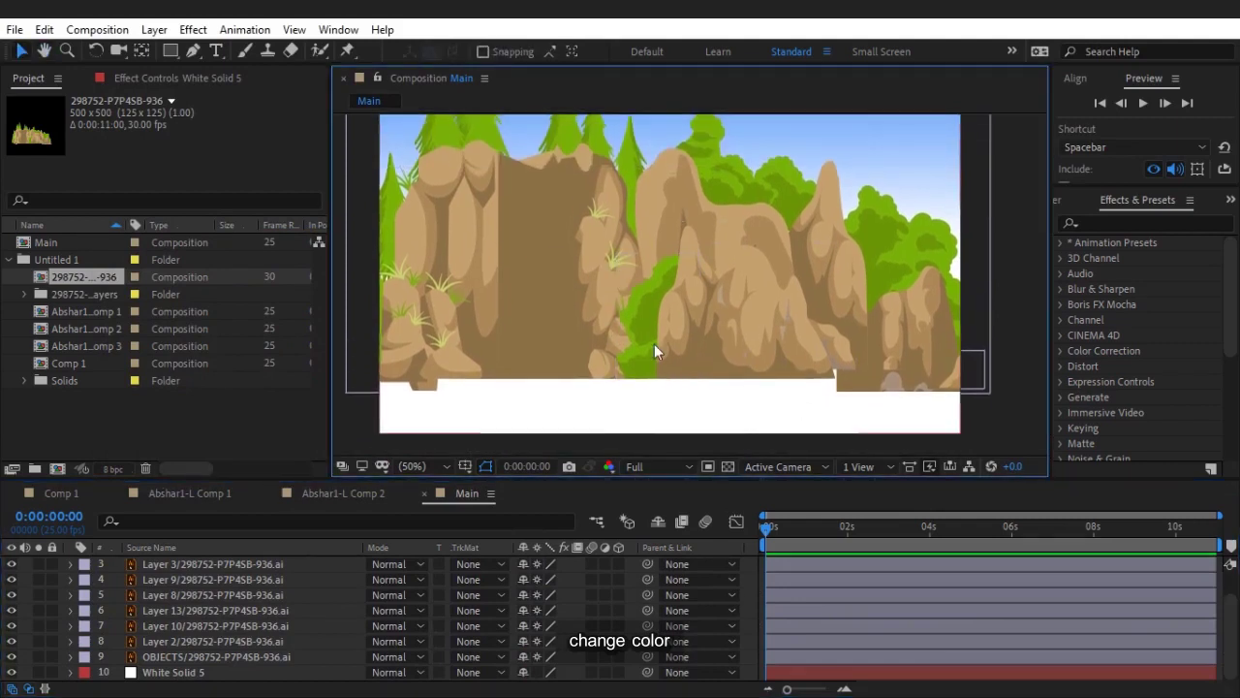
left_click(167, 52)
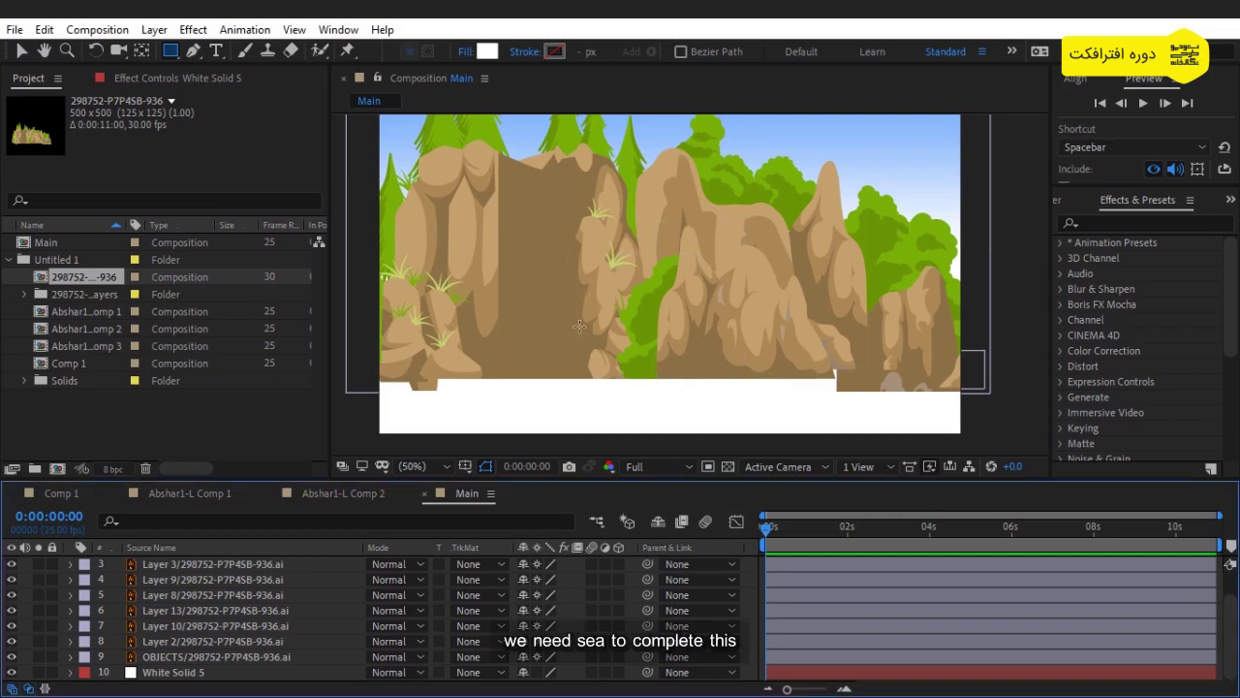
Step: Draw a rectangle over the white strip along the bottom of Main
left_click_drag(590, 323, 584, 282)
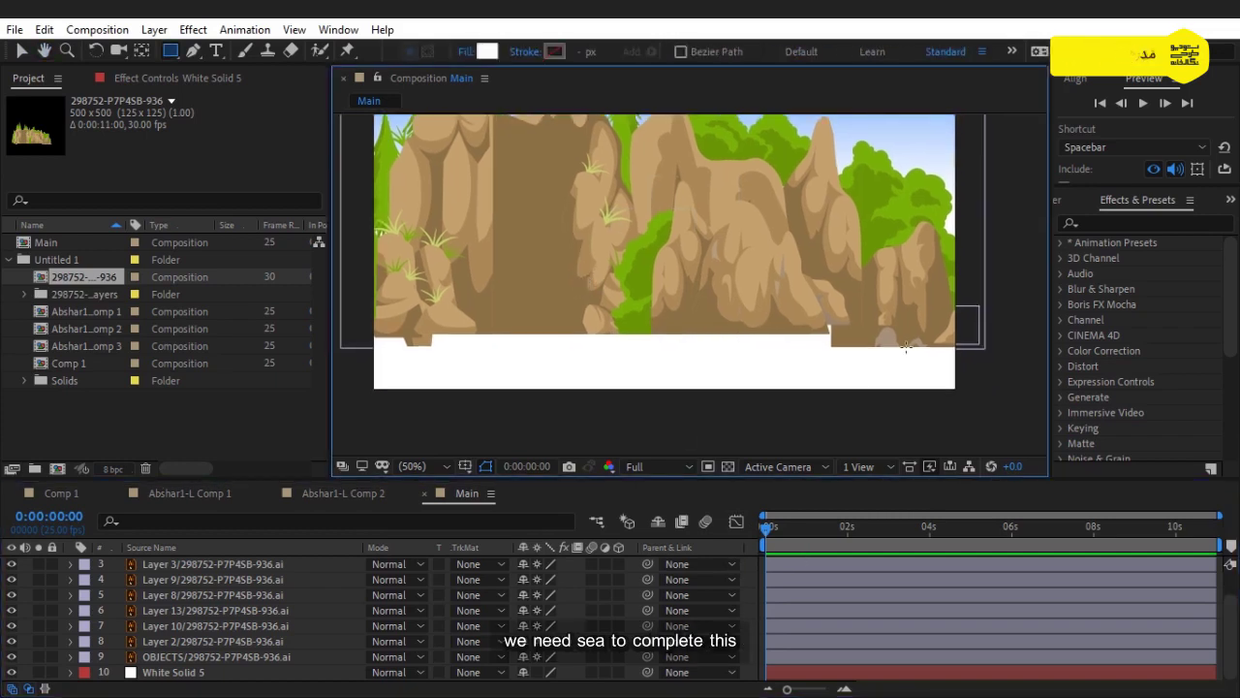
left_click(171, 52)
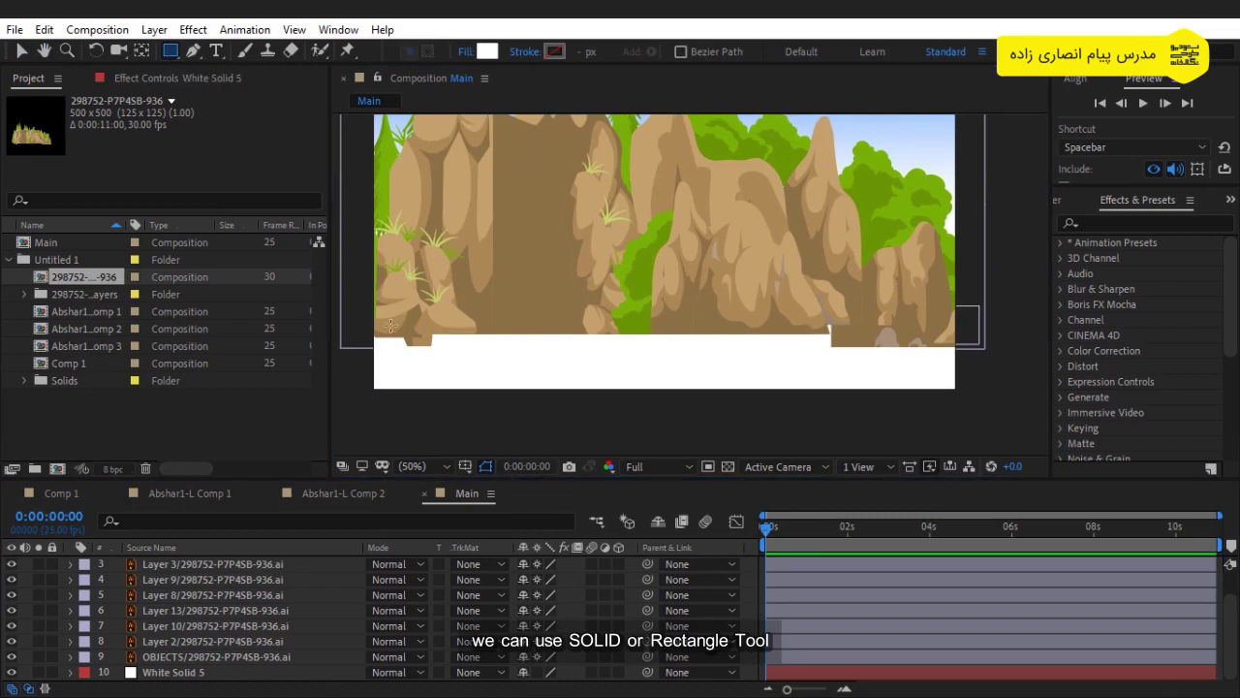
left_click_drag(362, 323, 979, 398)
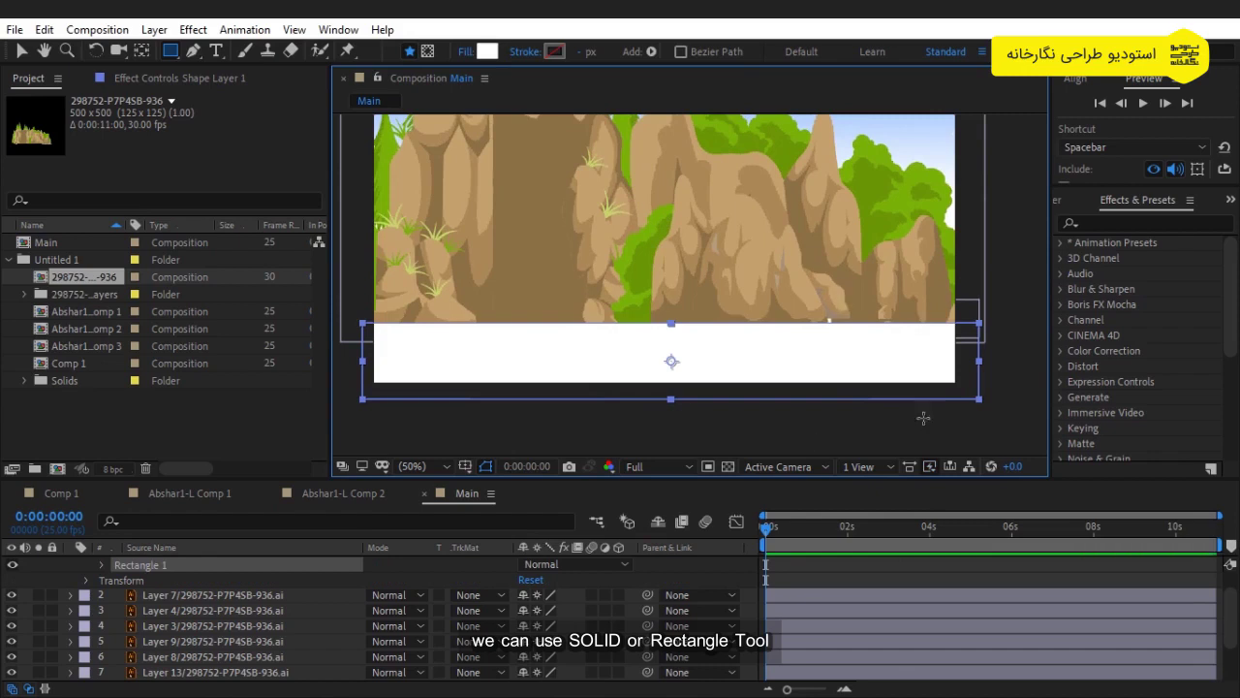
Step: Set the rectangle's fill colour to bright blue #002AFF
left_click(487, 51)
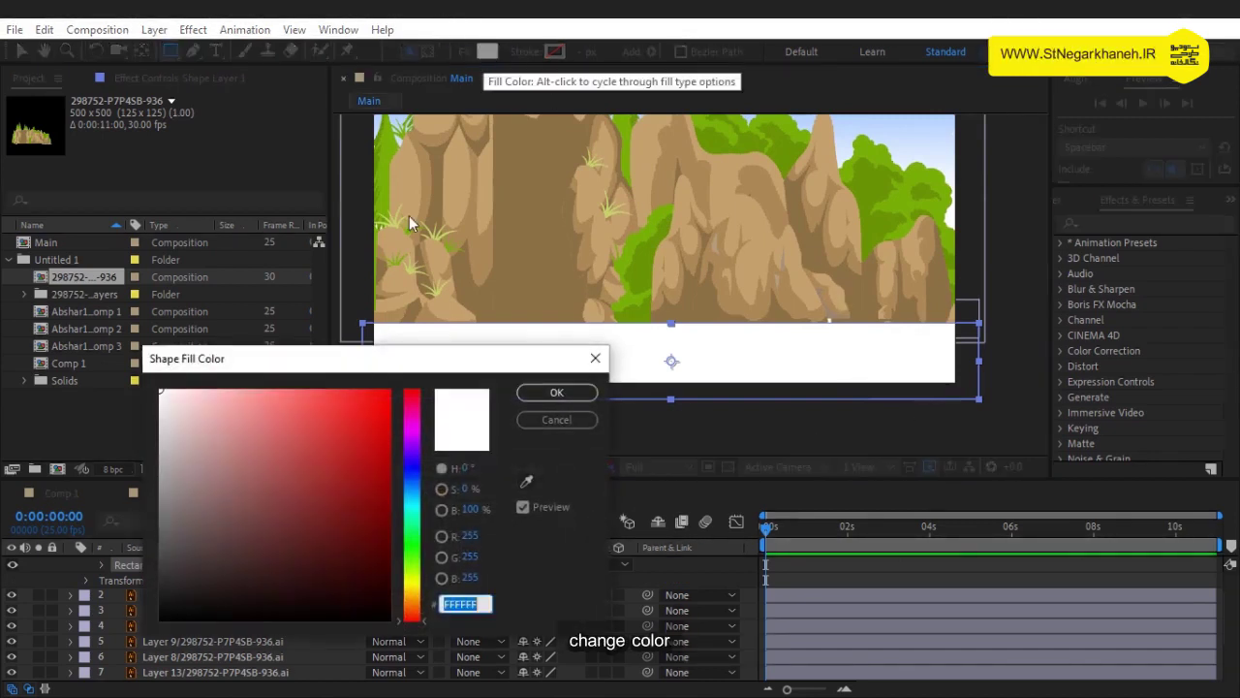
left_click(388, 391)
left_click(412, 475)
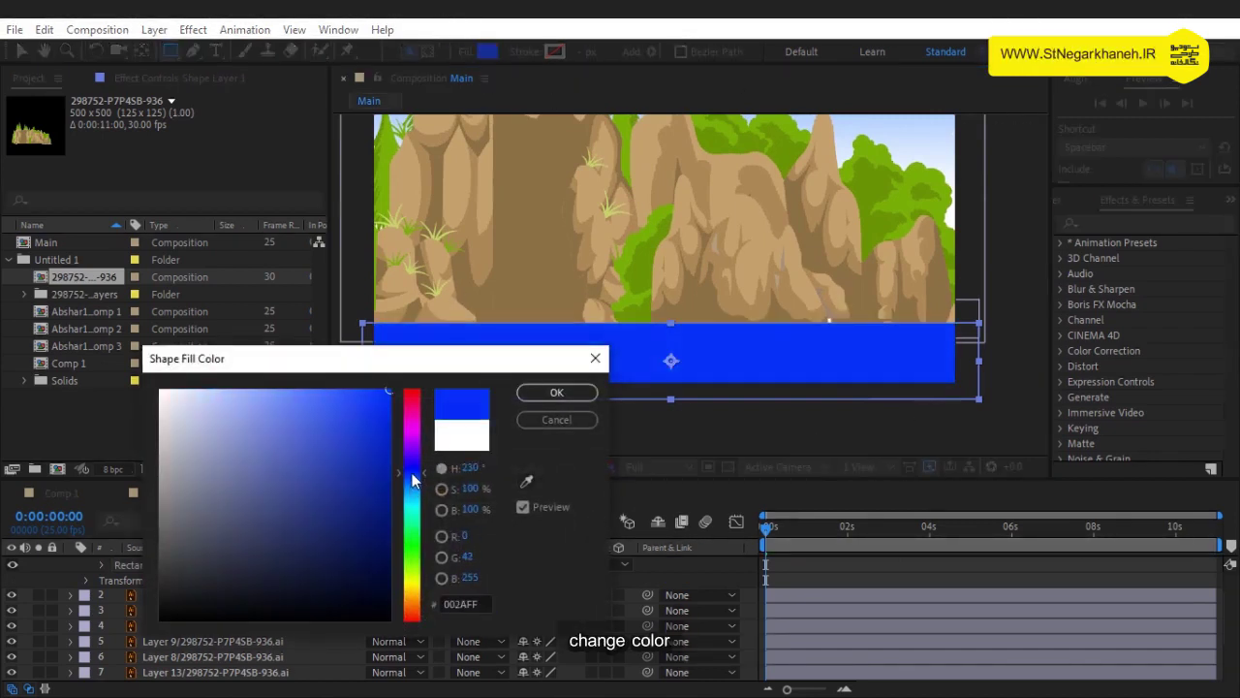
left_click(576, 391)
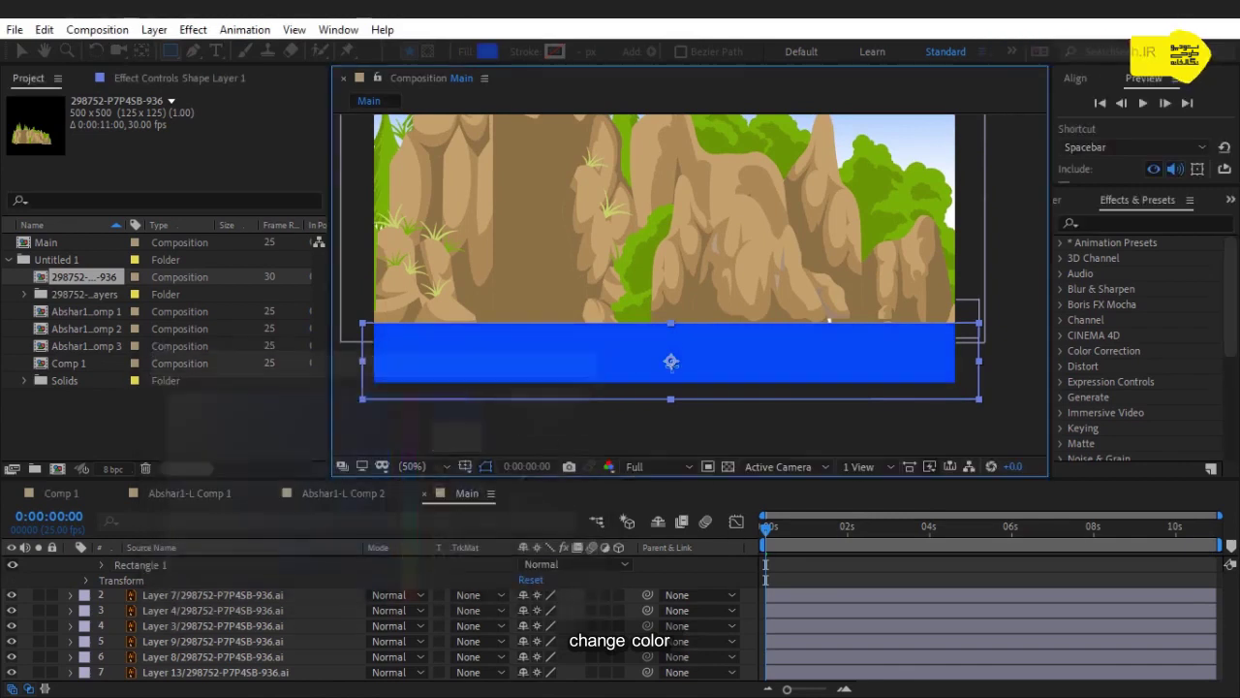
Step: Preview the comp, then find Wave Warp by searching 'wave' and apply it to the blue rectangle
left_click(22, 52)
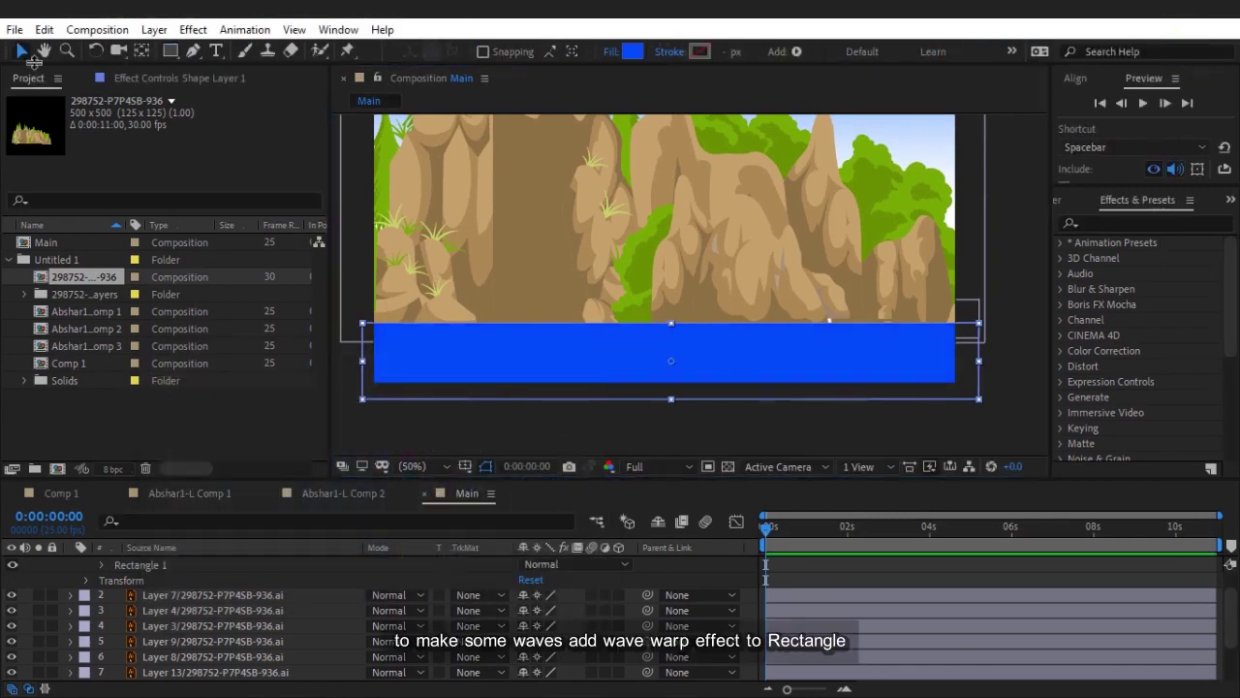
key("space")
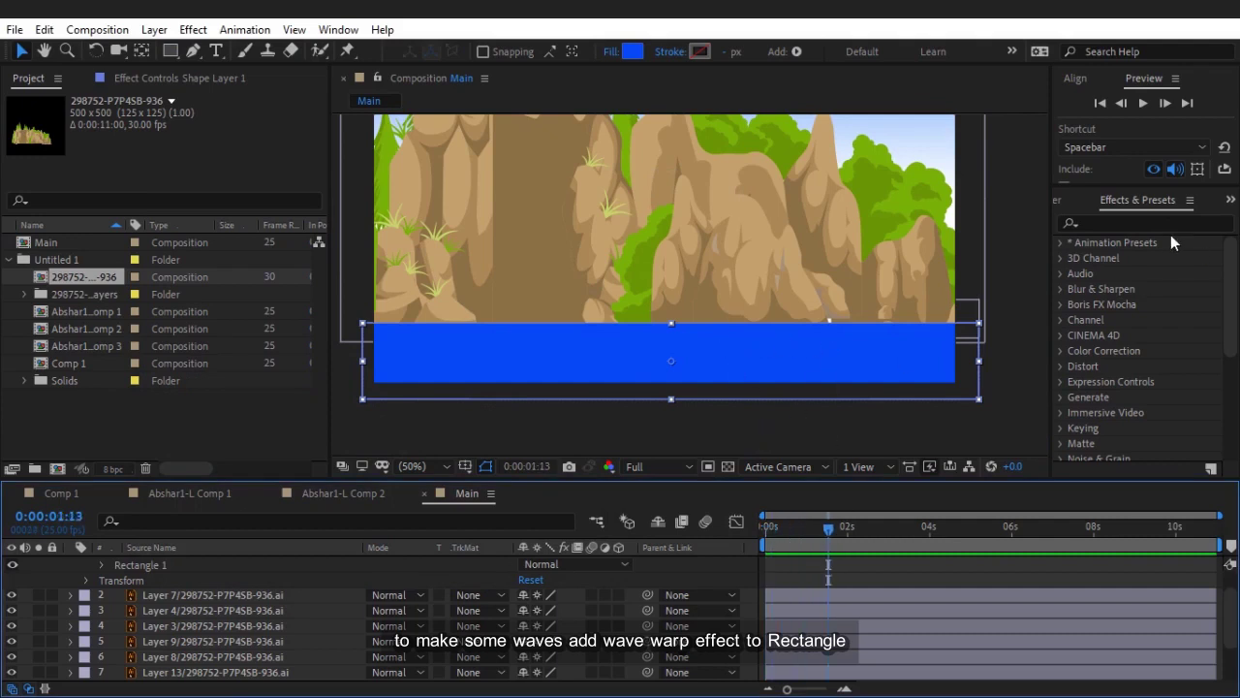
left_click(1135, 221)
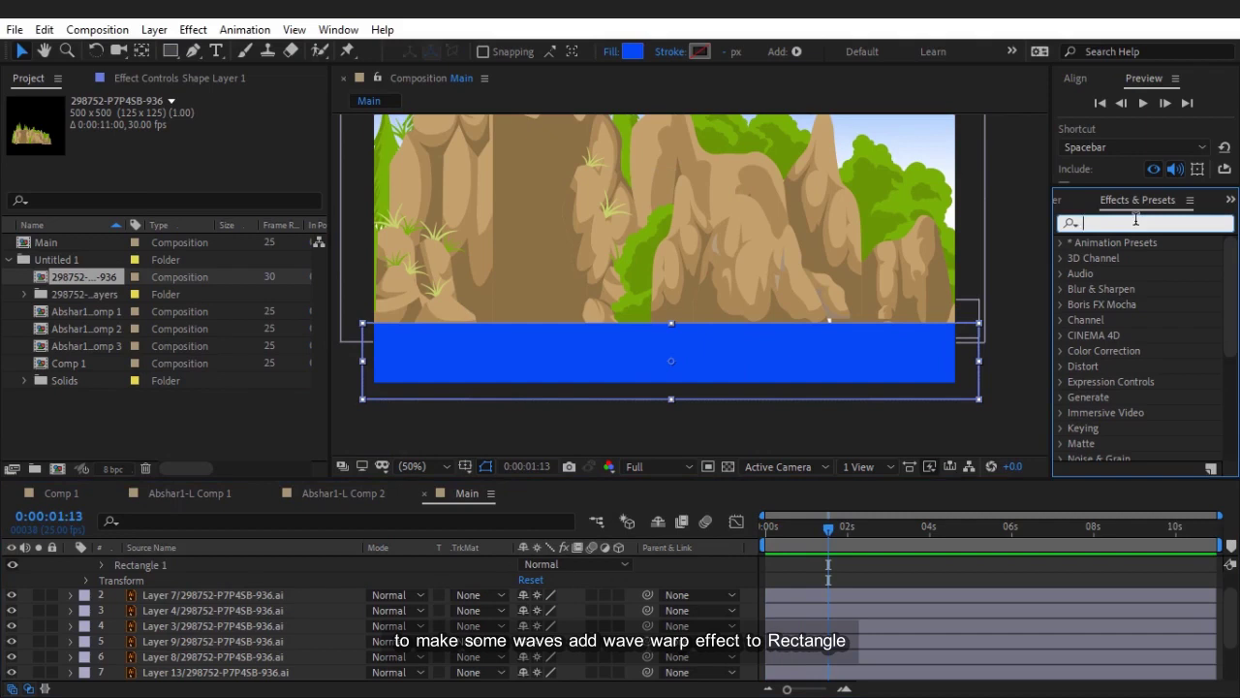
type("wave")
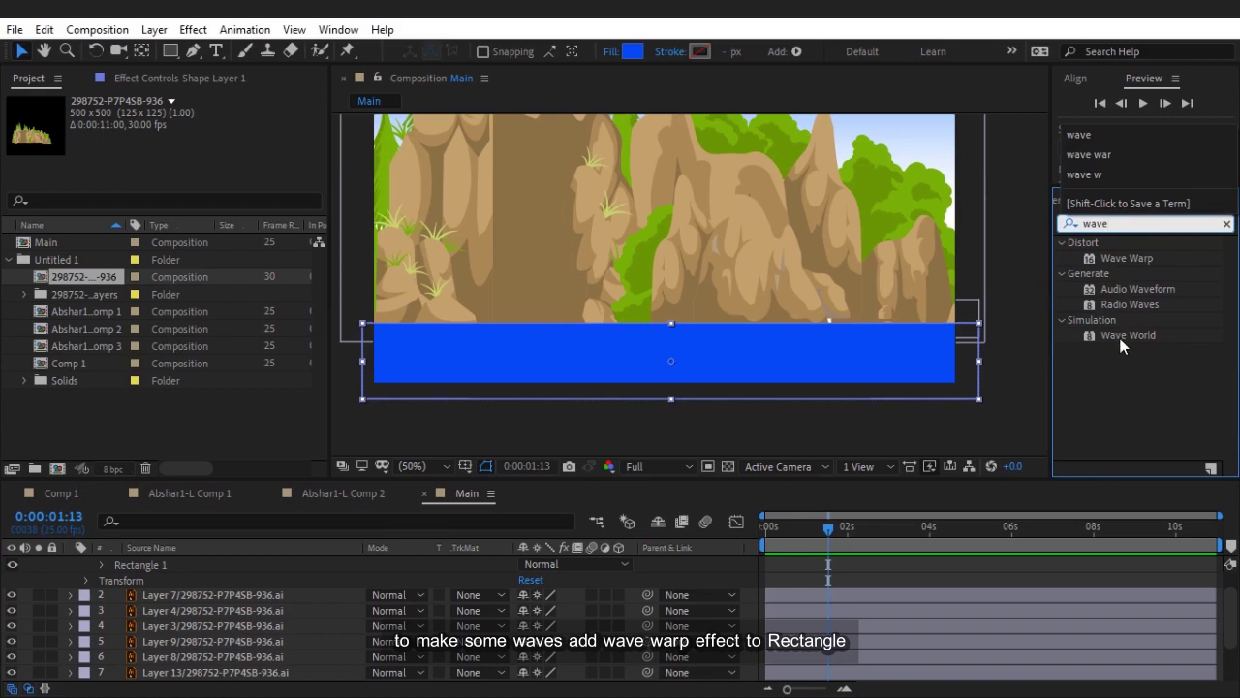
left_click_drag(1125, 259, 708, 363)
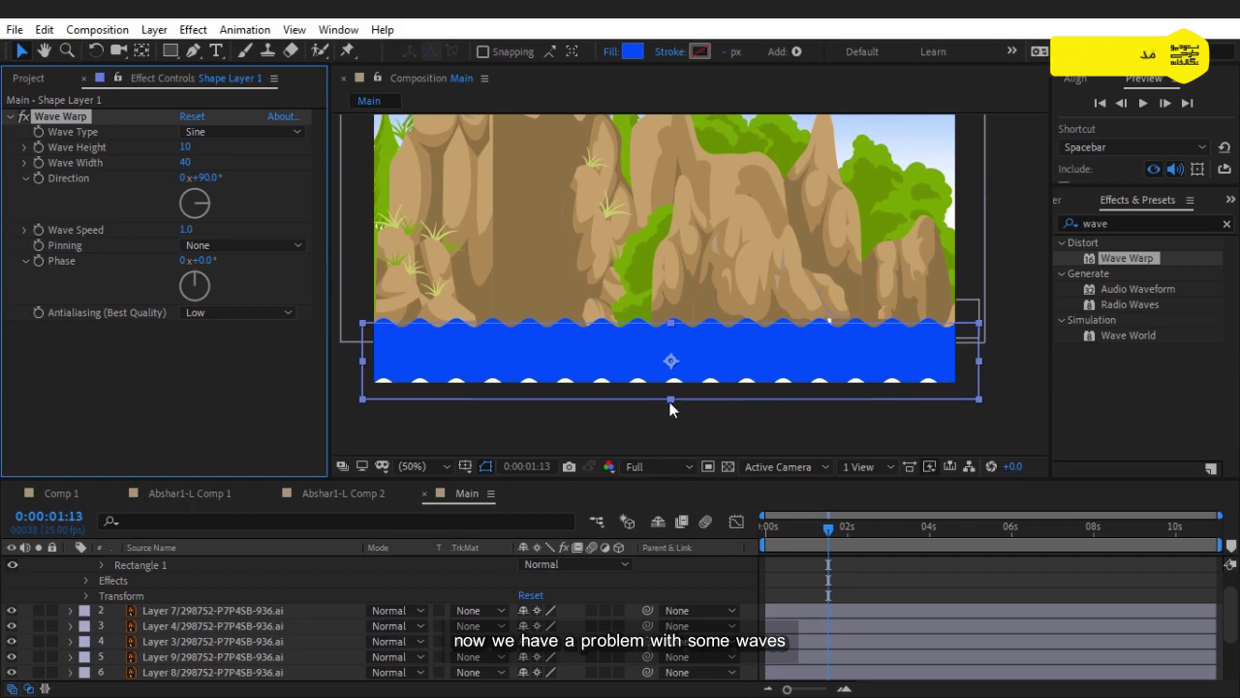
left_click_drag(669, 400, 672, 423)
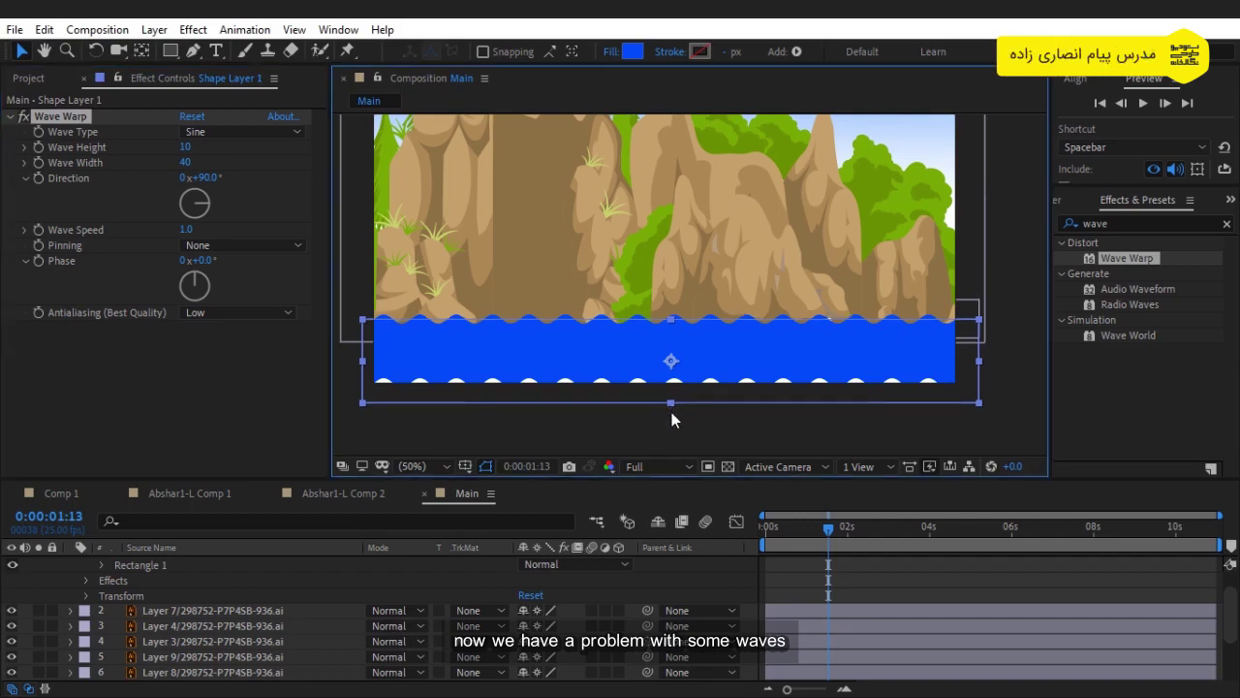
key("shift+Down")
key("shift+Down")
key("shift+Down")
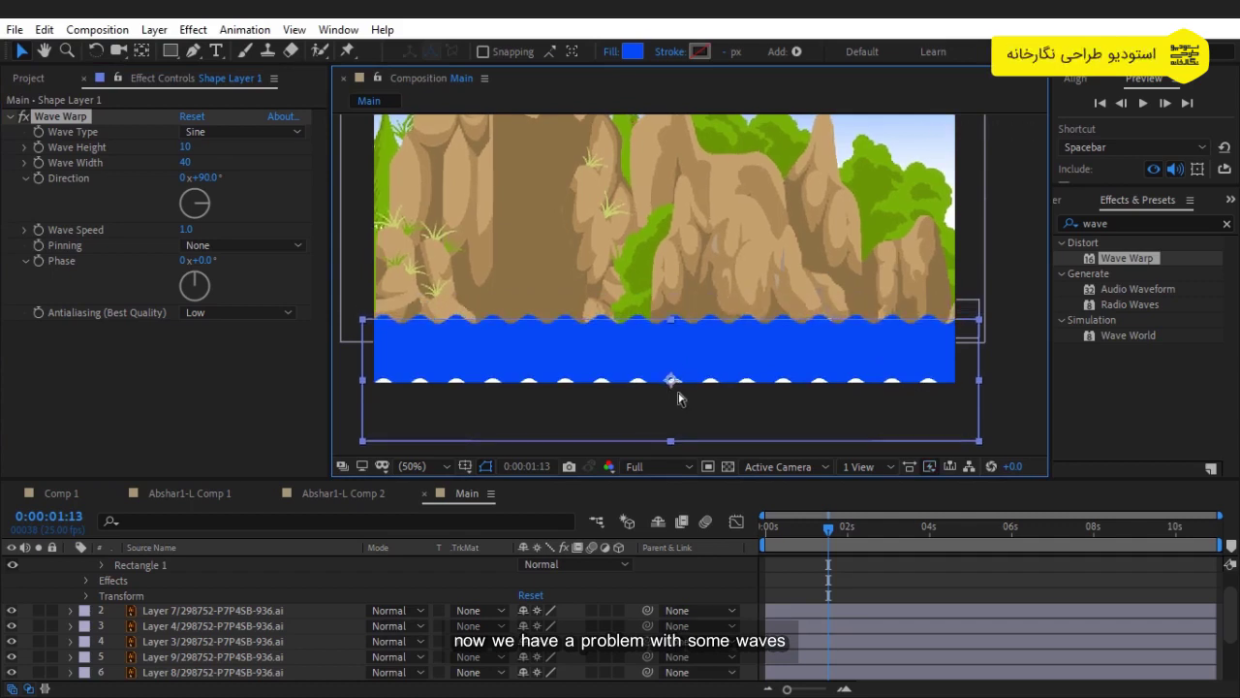
key("shift+Up")
key("shift+Up")
key("shift+Up")
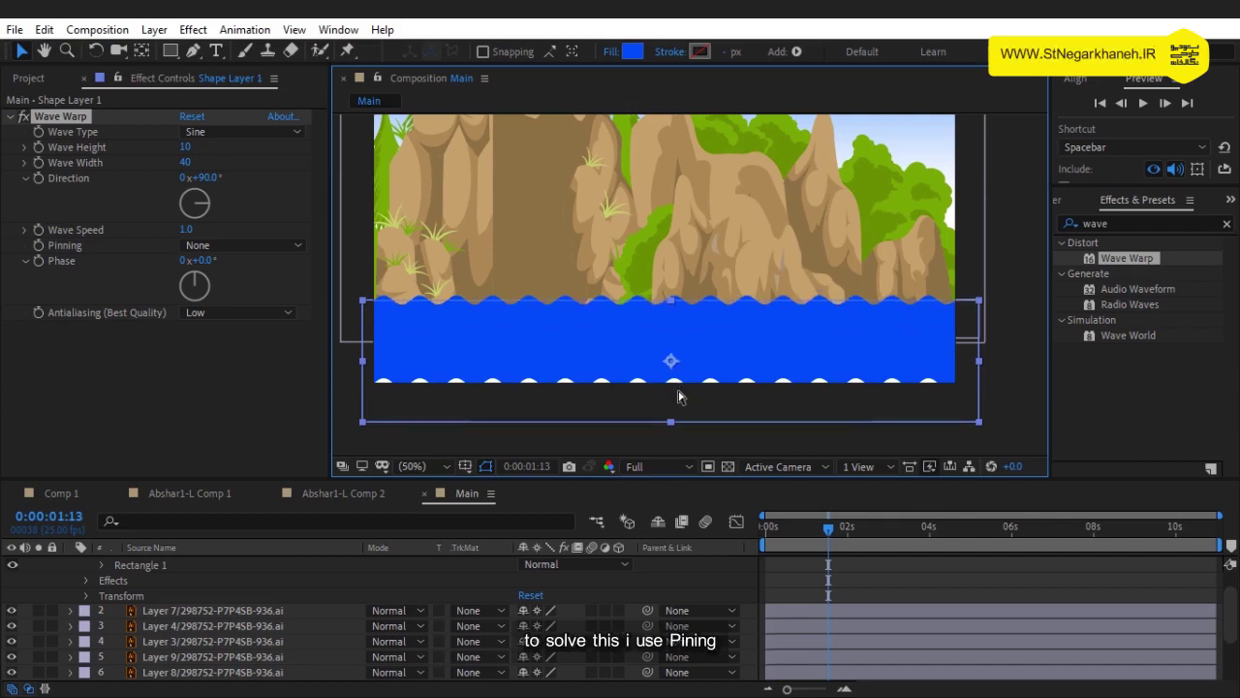
key("ctrl+z")
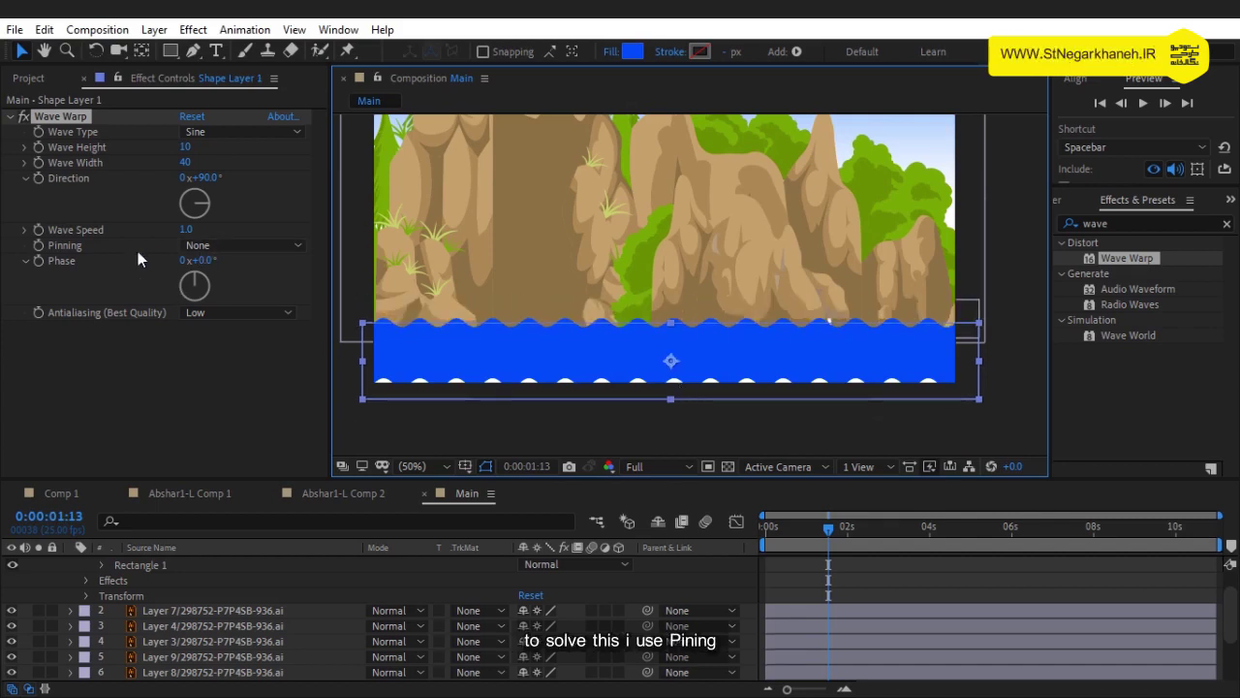
left_click(70, 245)
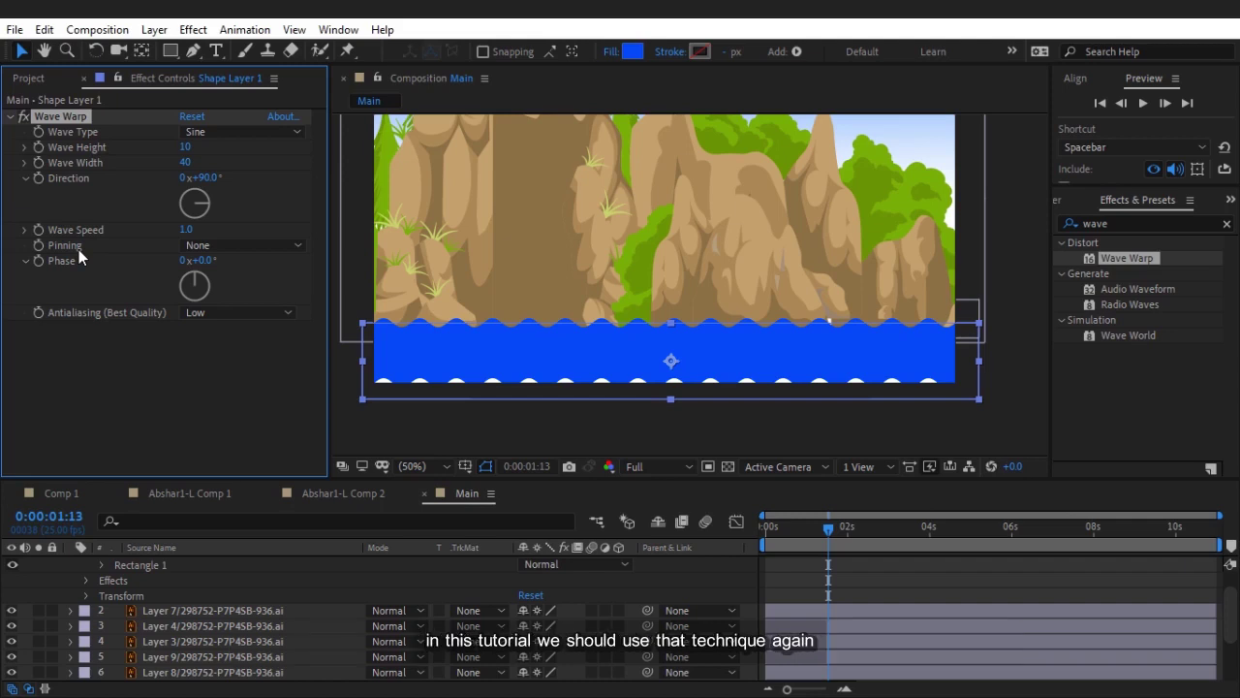
Step: Set Wave Warp's Pinning to All Edges and zoom in on the wavy edge
left_click(217, 246)
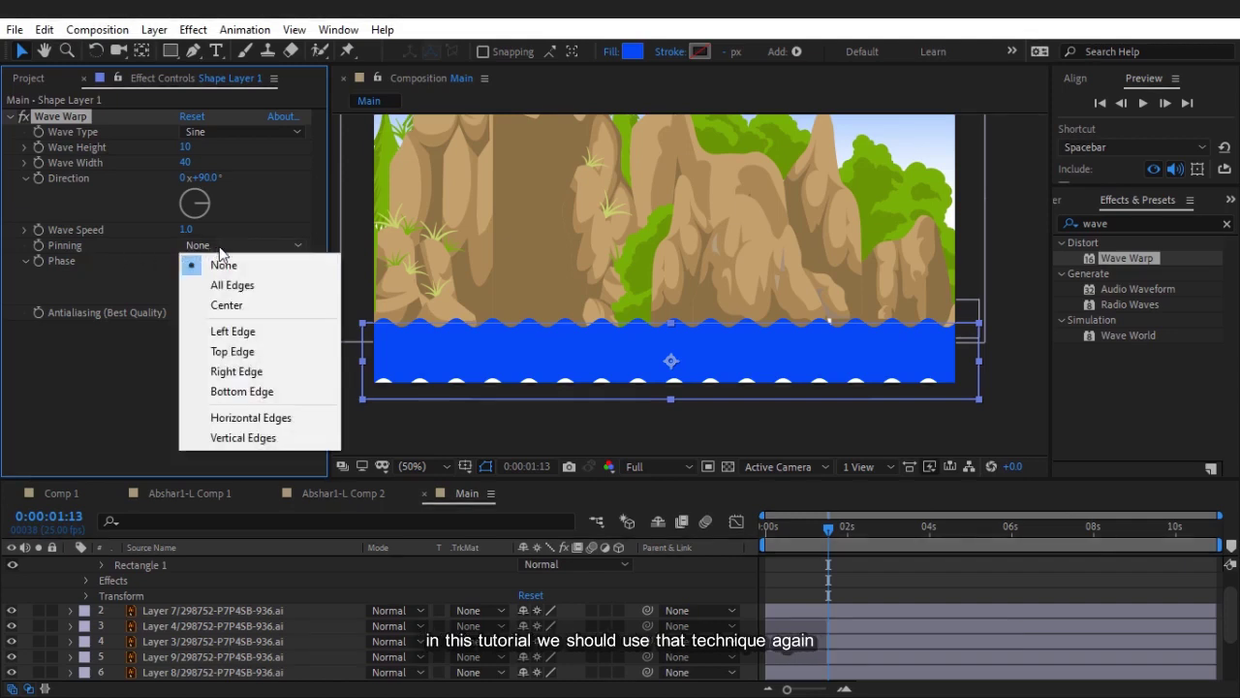
left_click(262, 287)
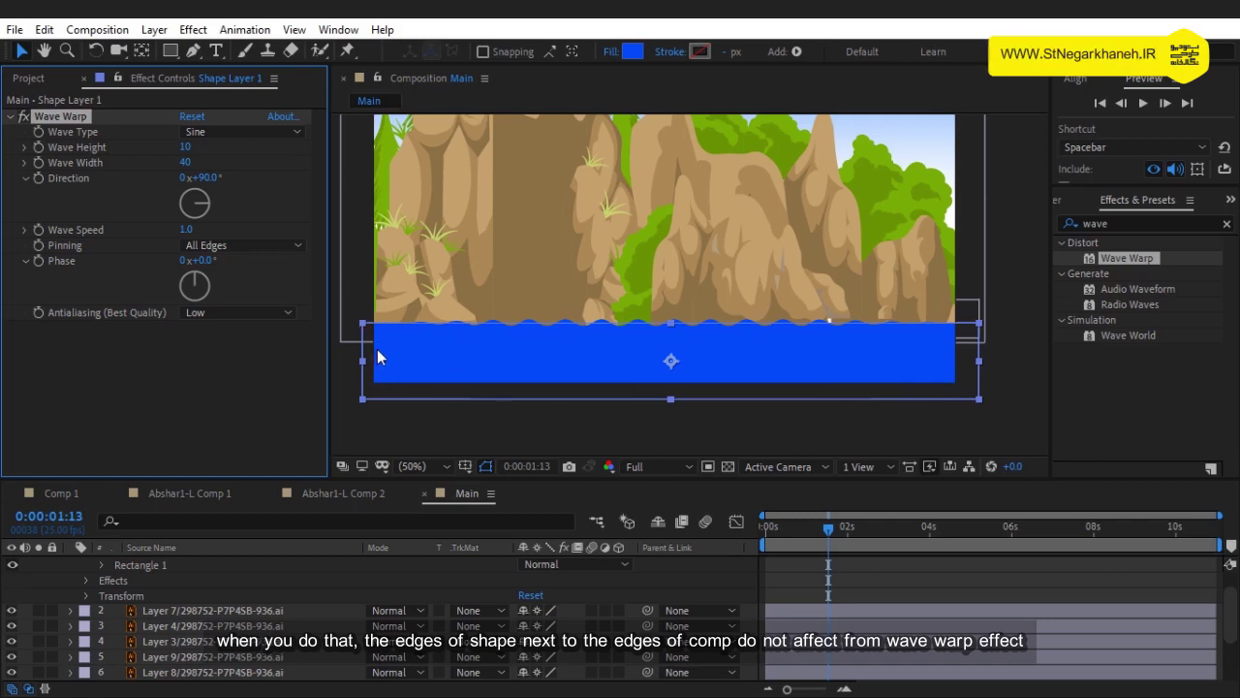
key("period")
left_click(481, 321)
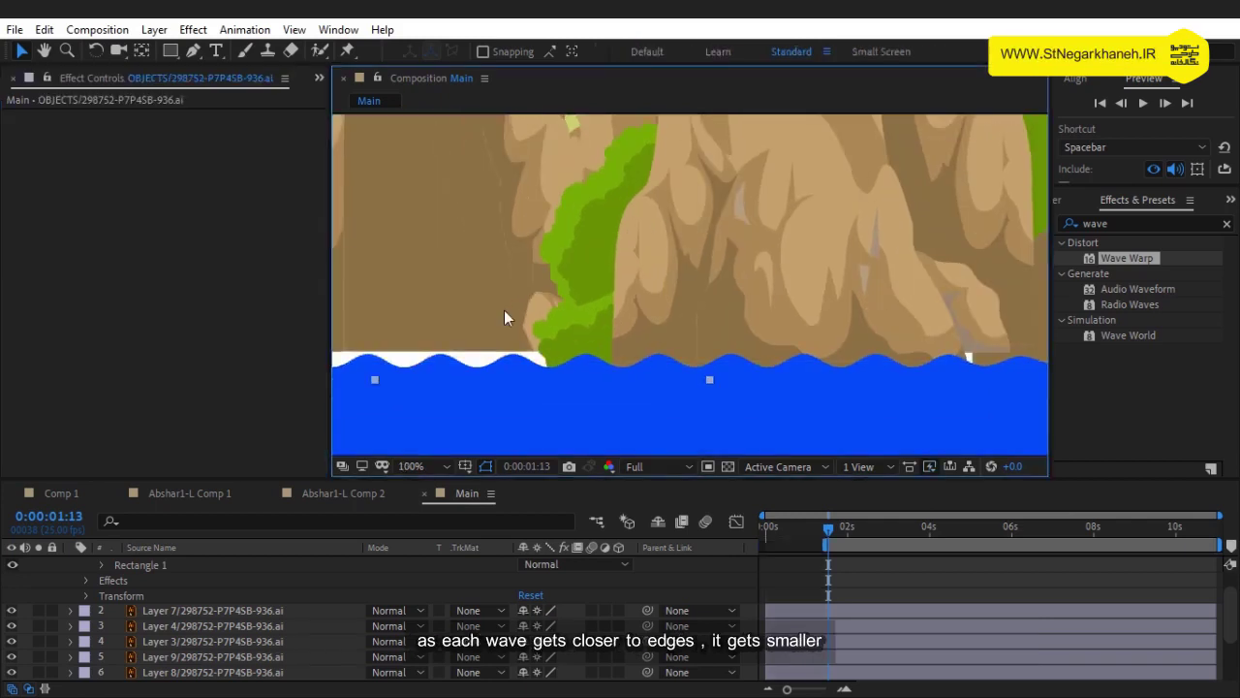
mouse_move(451, 292)
left_mouse_down()
mouse_move(652, 207)
mouse_move(798, 216)
left_mouse_up()
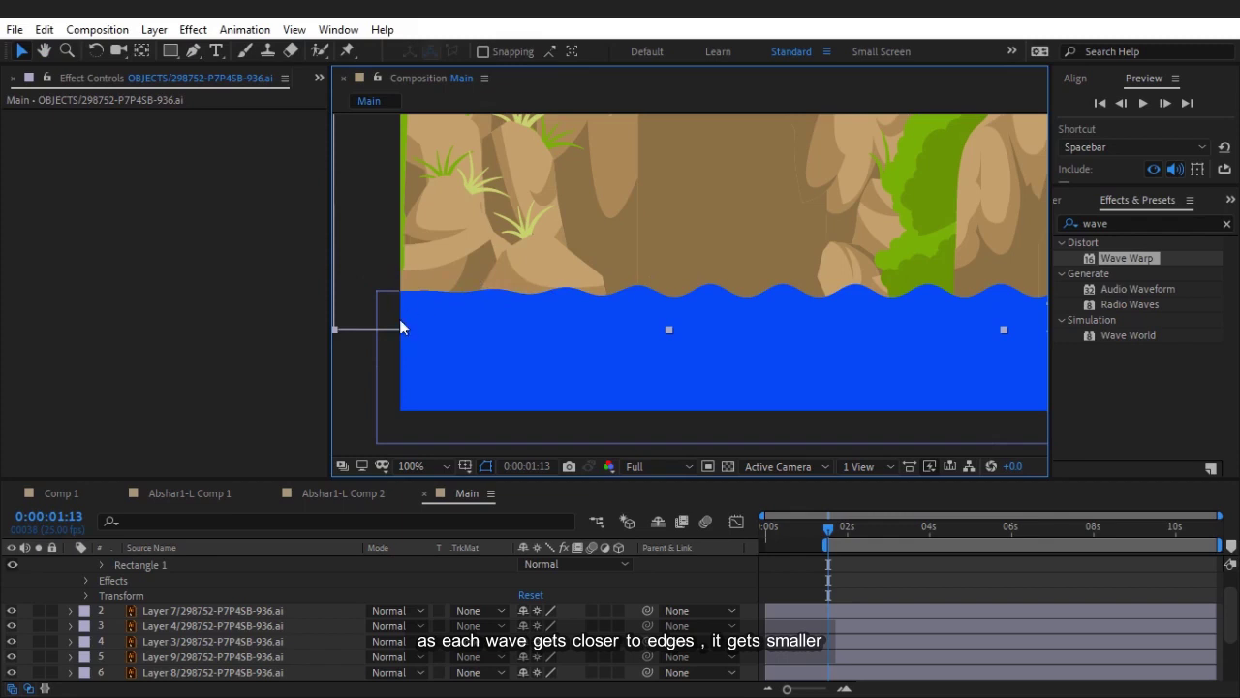
left_click_drag(830, 529, 884, 531)
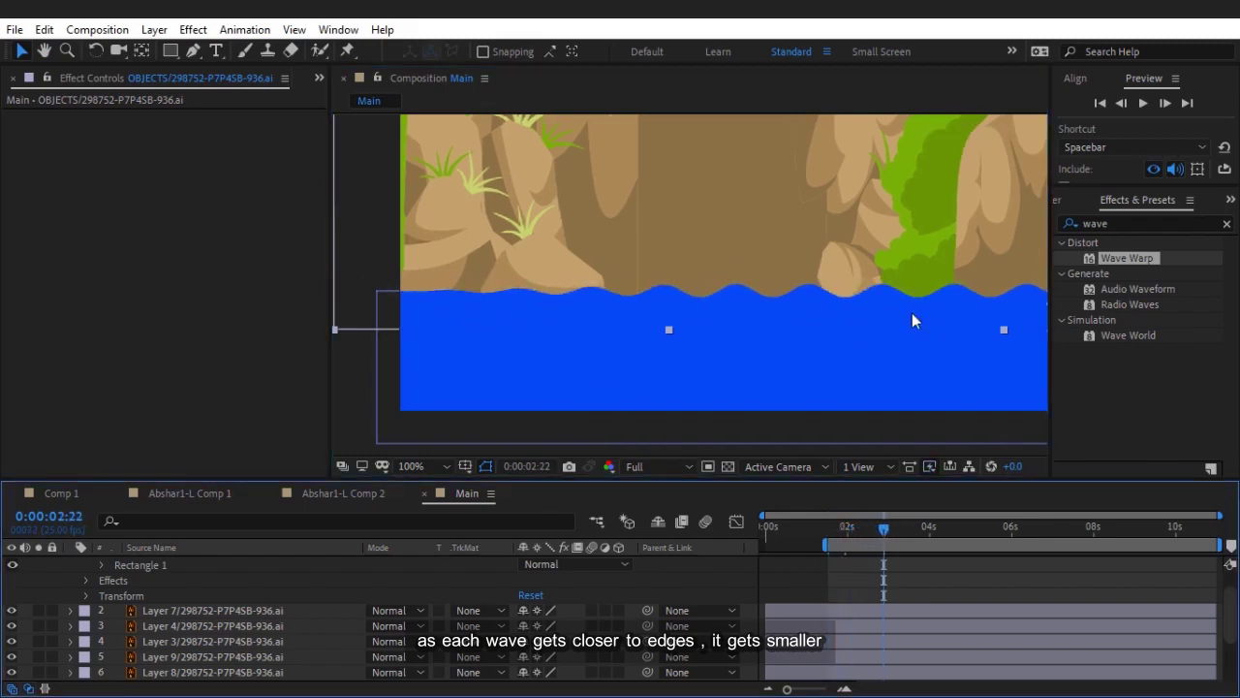
scroll(912, 322, "right", 3)
scroll(815, 275, "down", 2)
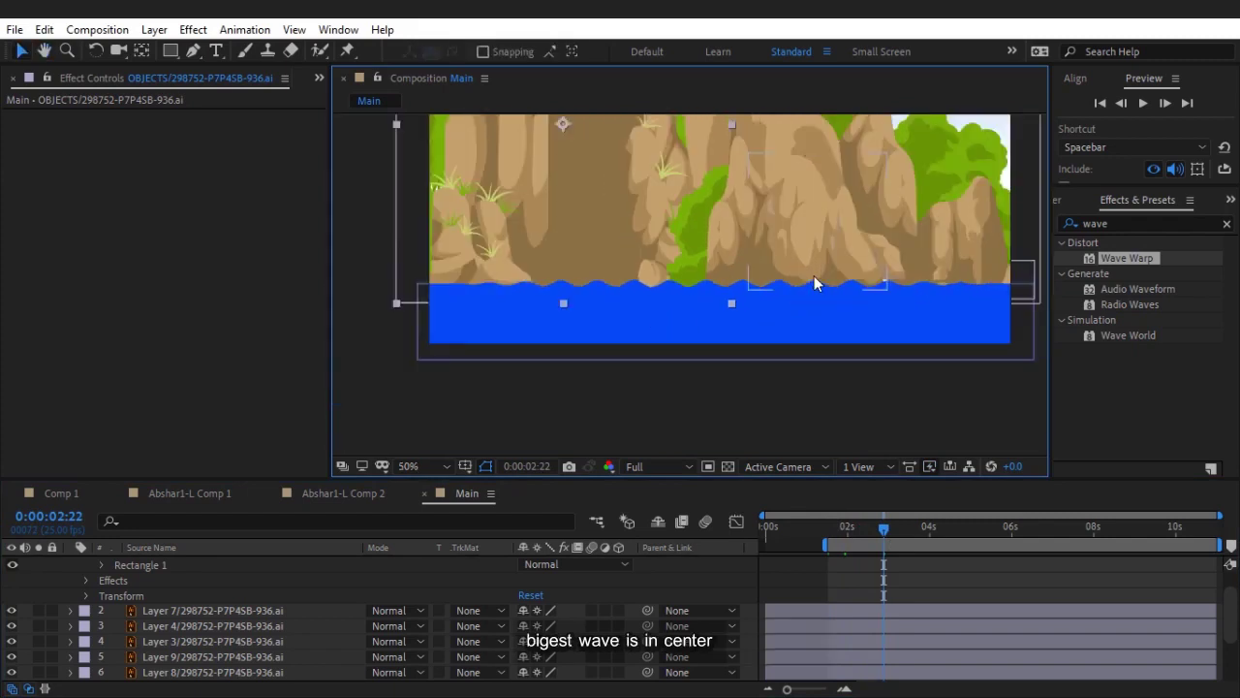
scroll(184, 599, "up", 2)
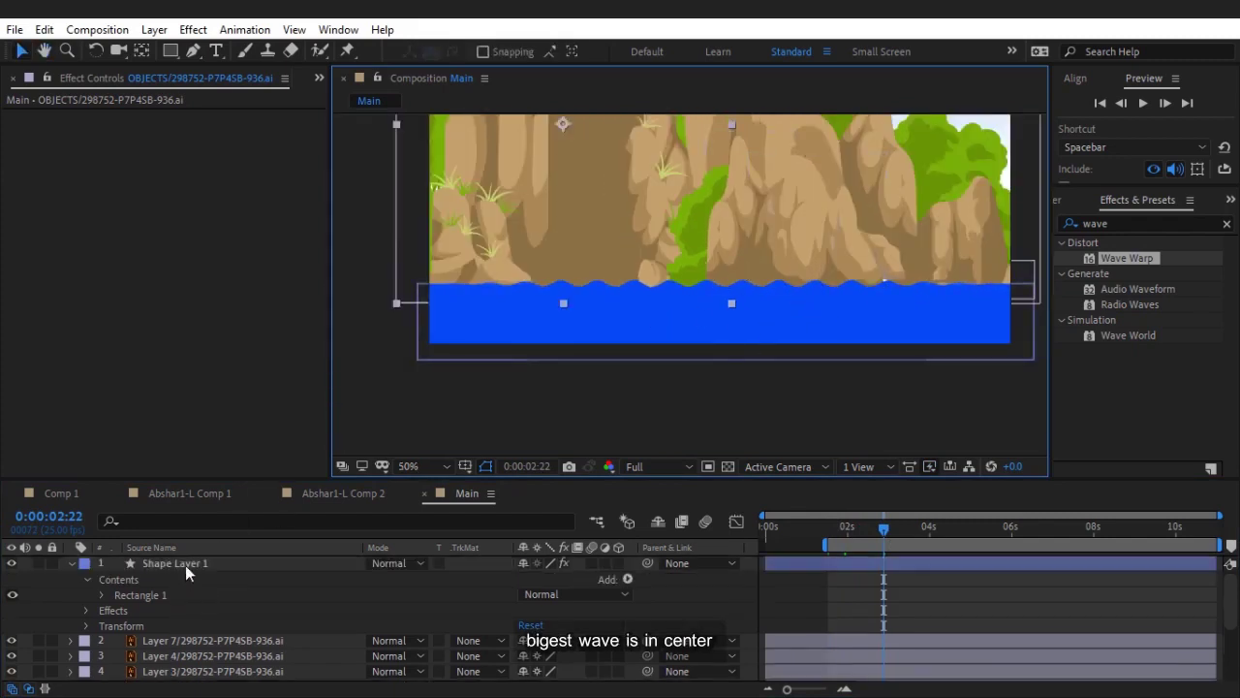
Step: Try pinning the water layer's Wave Warp at the Bottom Edge only and judge the result
left_click(185, 565)
left_click(223, 249)
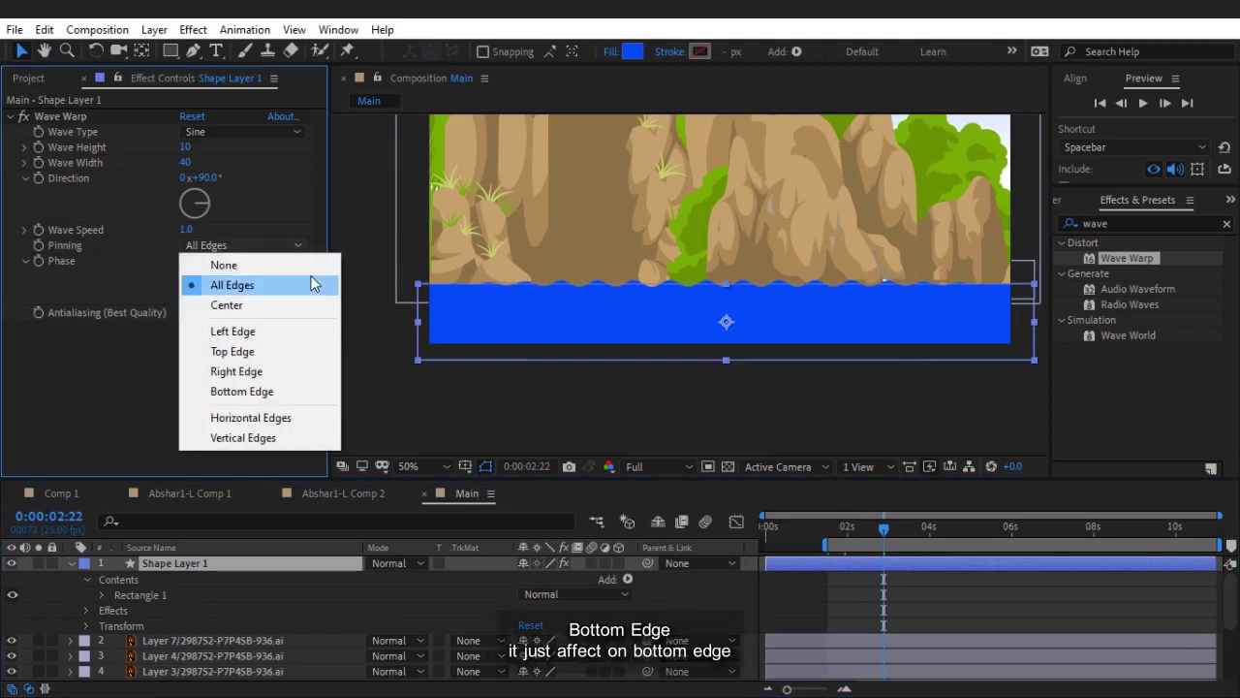
left_click(277, 394)
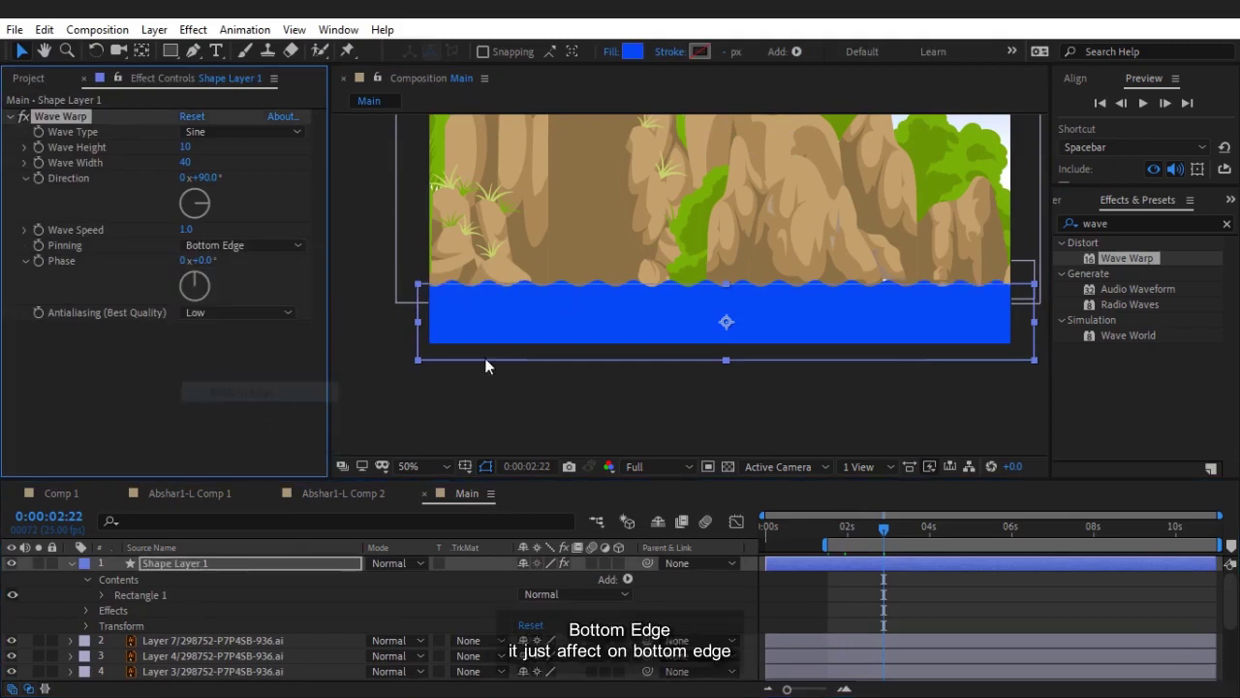
left_click(815, 611)
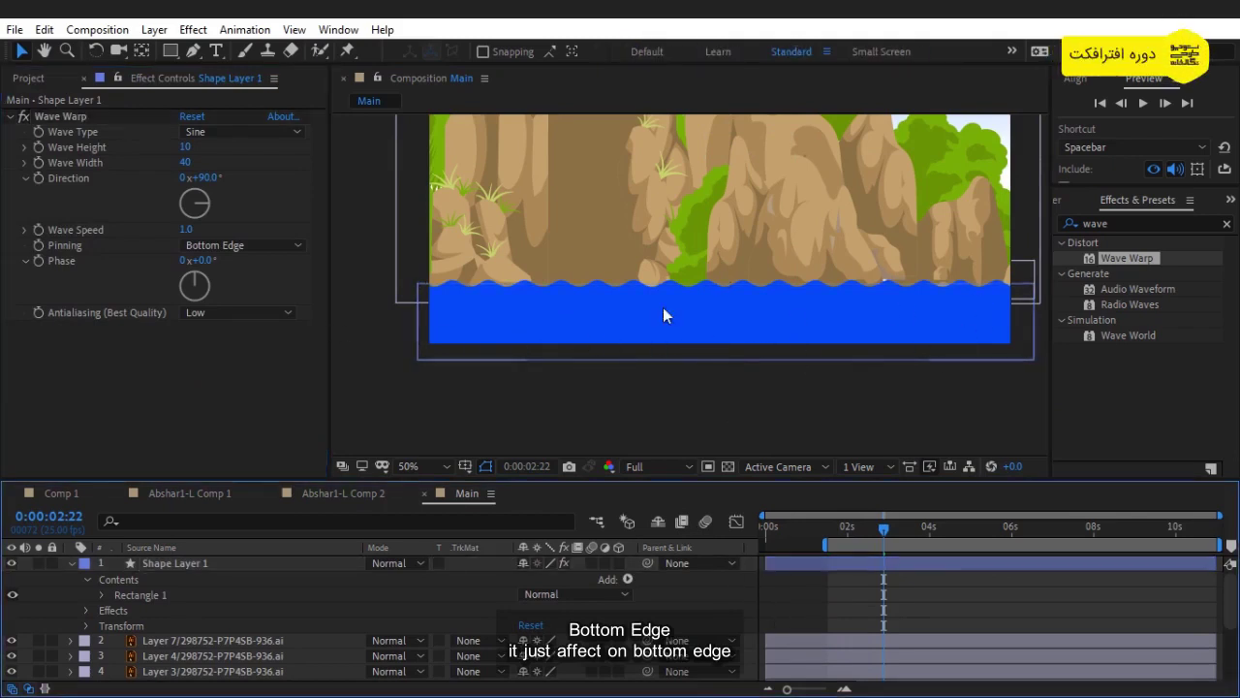
left_click_drag(662, 315, 596, 376)
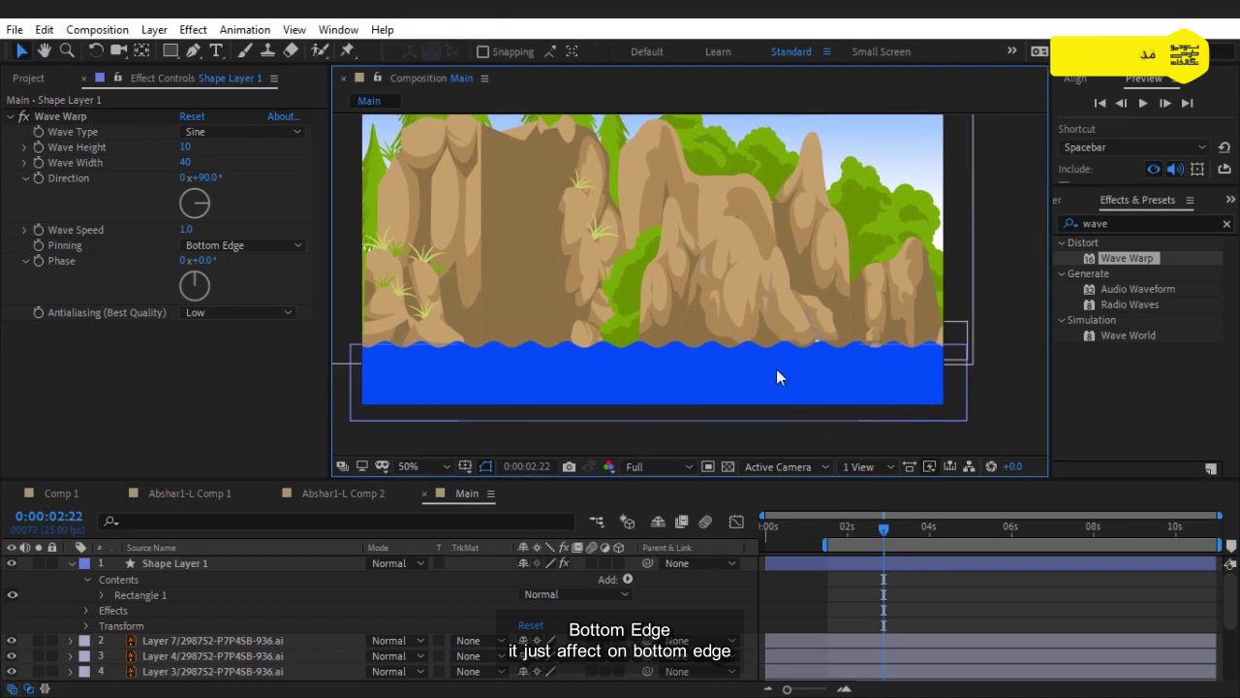
Step: Switch the water layer's Wave Warp pinning back to All Edges
left_click(186, 563)
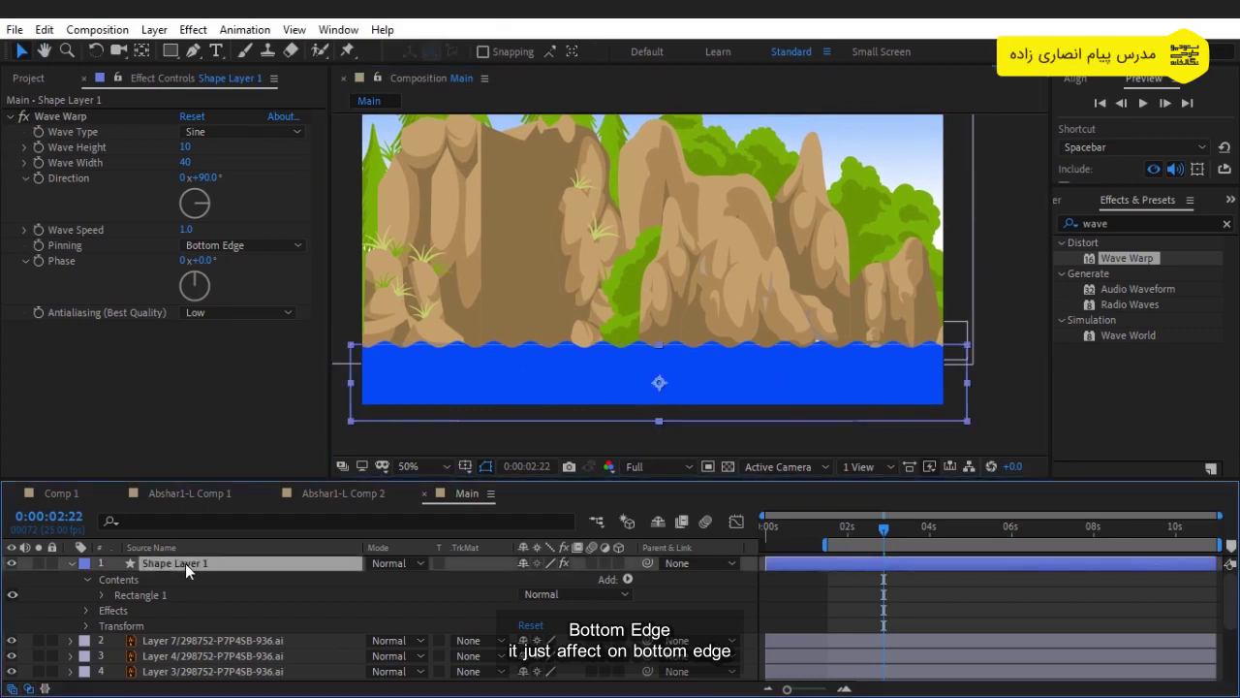
left_click(257, 244)
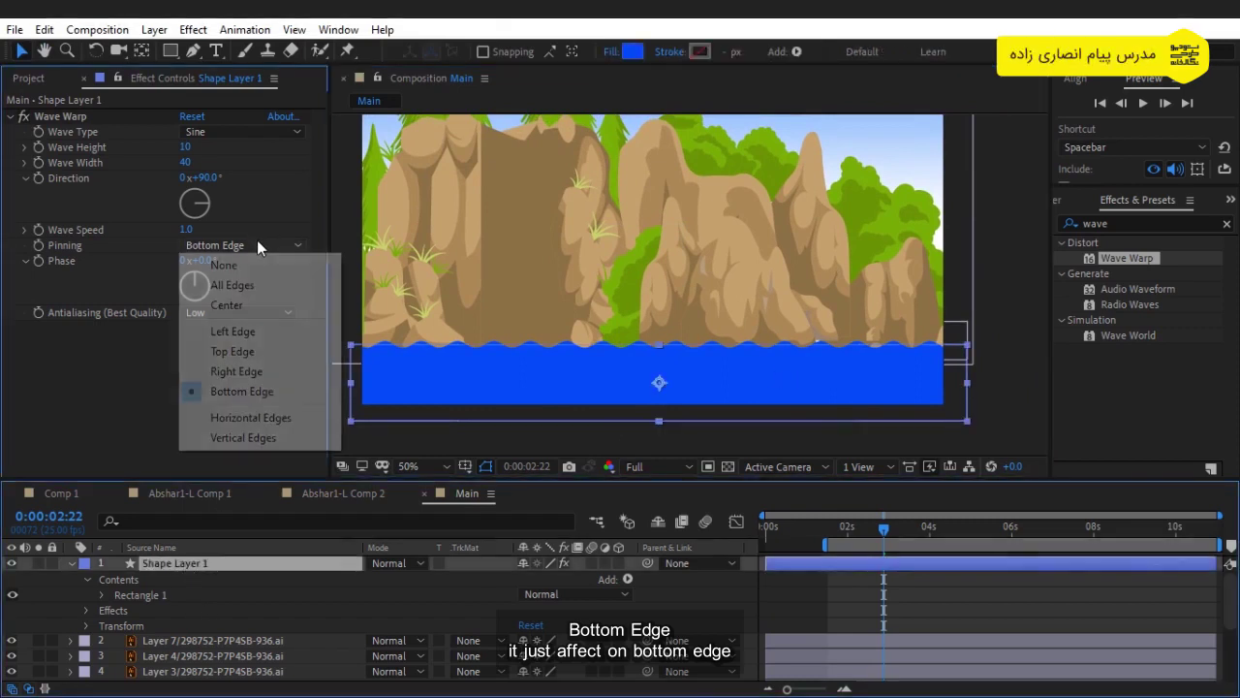
left_click(288, 285)
left_click(218, 566)
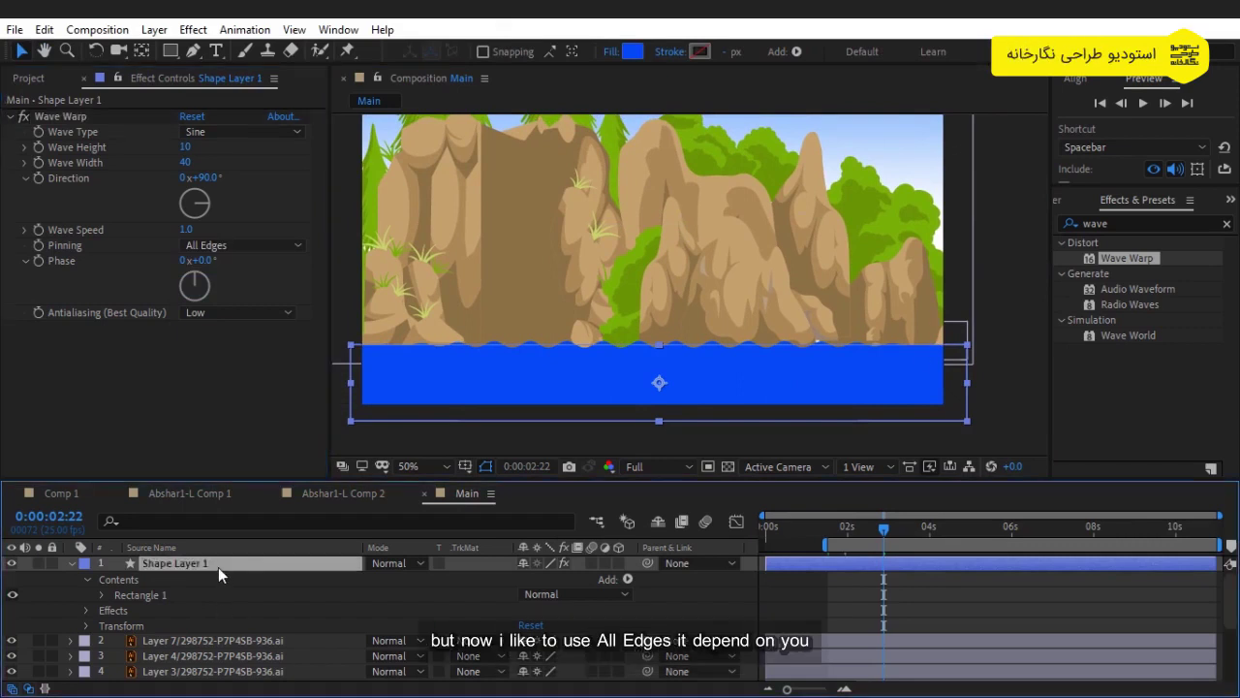
left_click(819, 587)
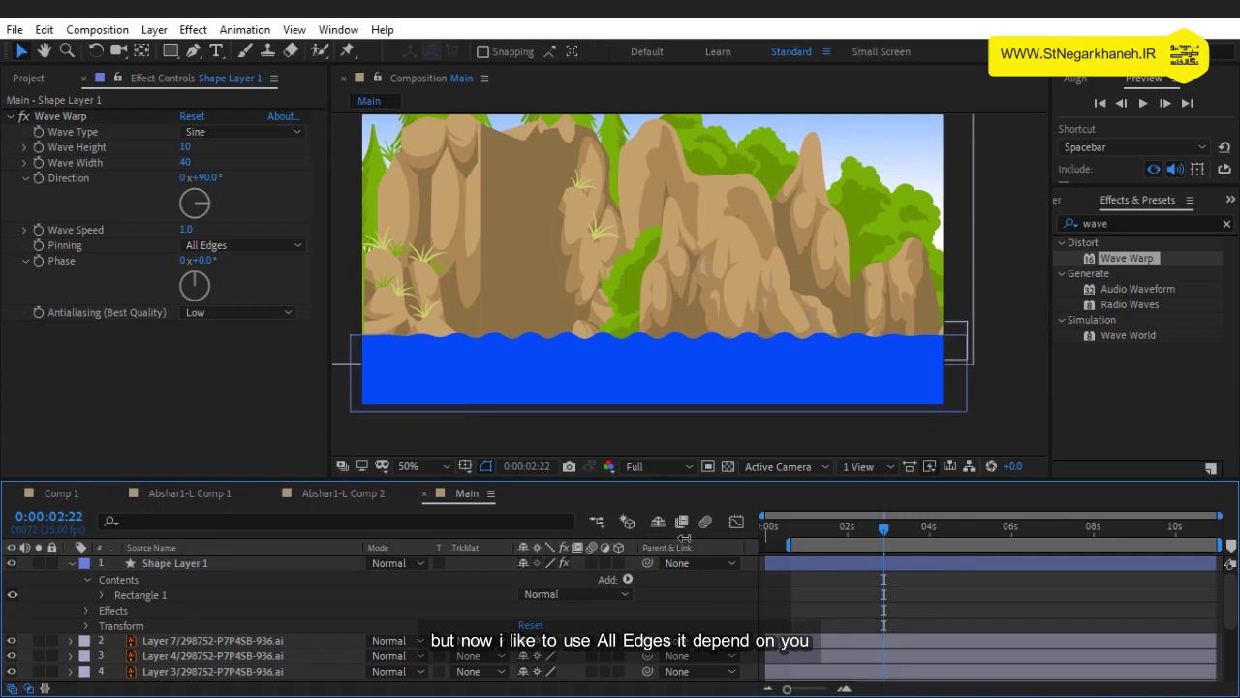
Step: Drag the work area start to 0 s
left_click_drag(819, 538, 763, 538)
scroll(717, 291, "up", 1)
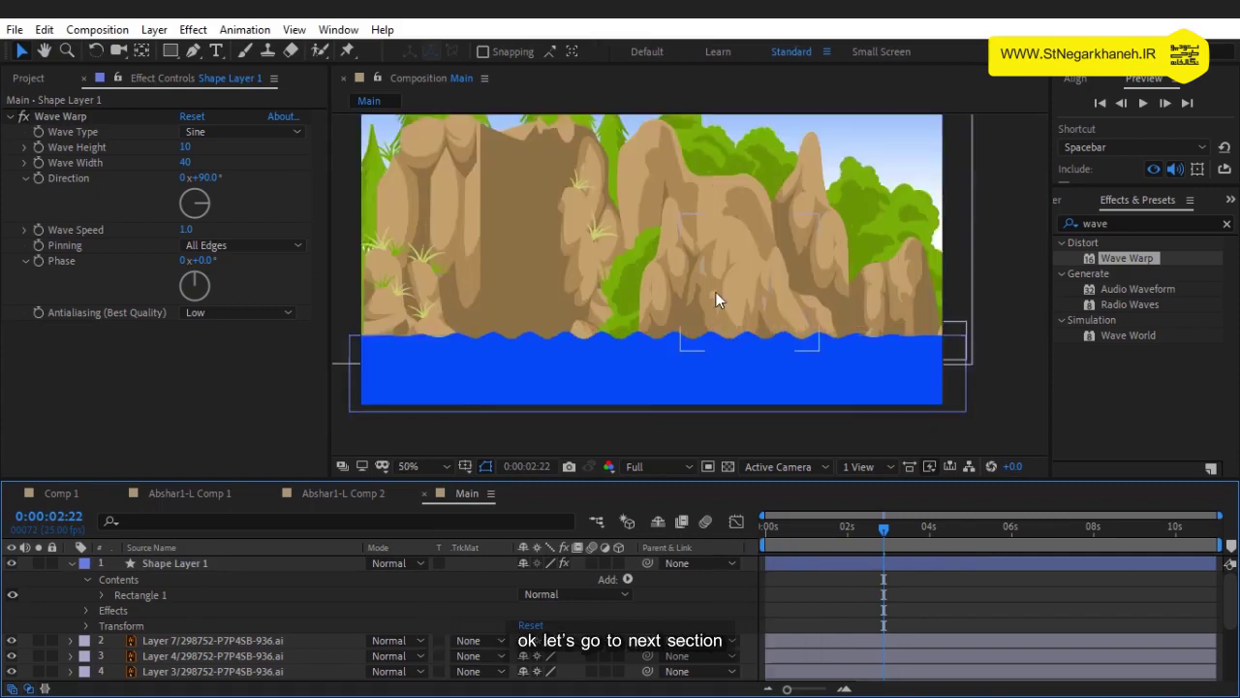
left_click(298, 560)
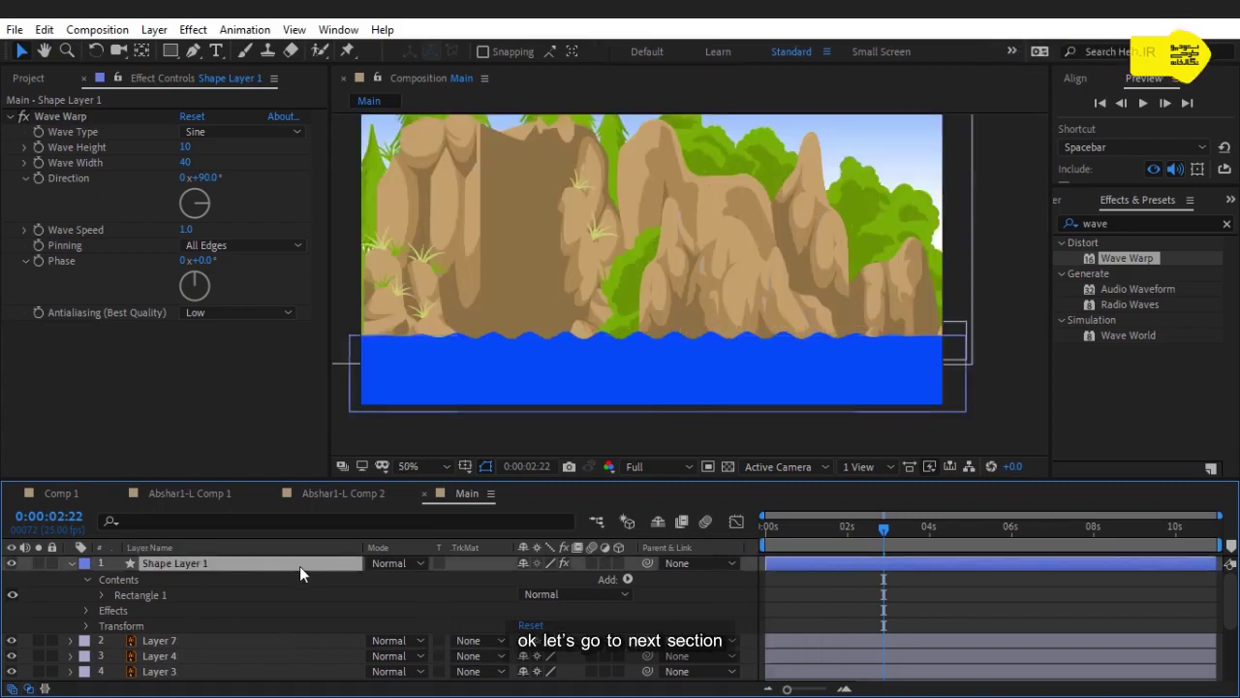
Step: Raise Shape Layer 1's Wave Width to 88 and preview the ripples from frame 0
left_click(132, 550)
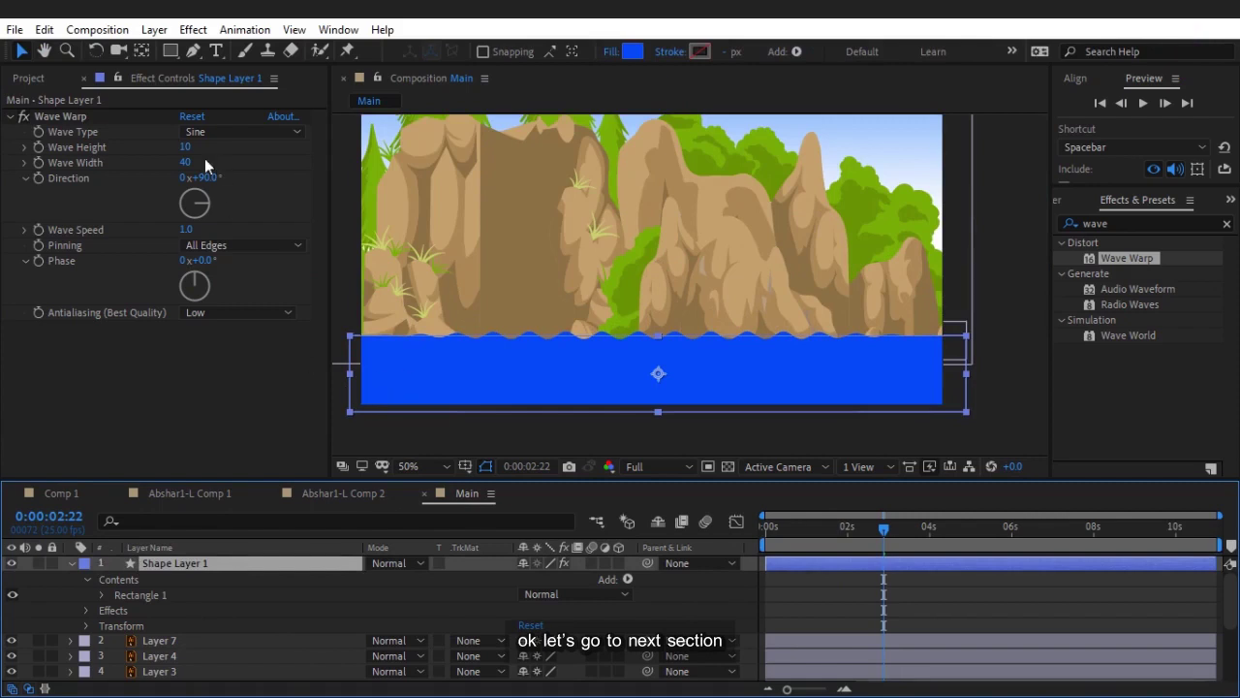
mouse_move(187, 164)
left_mouse_down()
mouse_move(753, 227)
mouse_move(694, 232)
left_mouse_up()
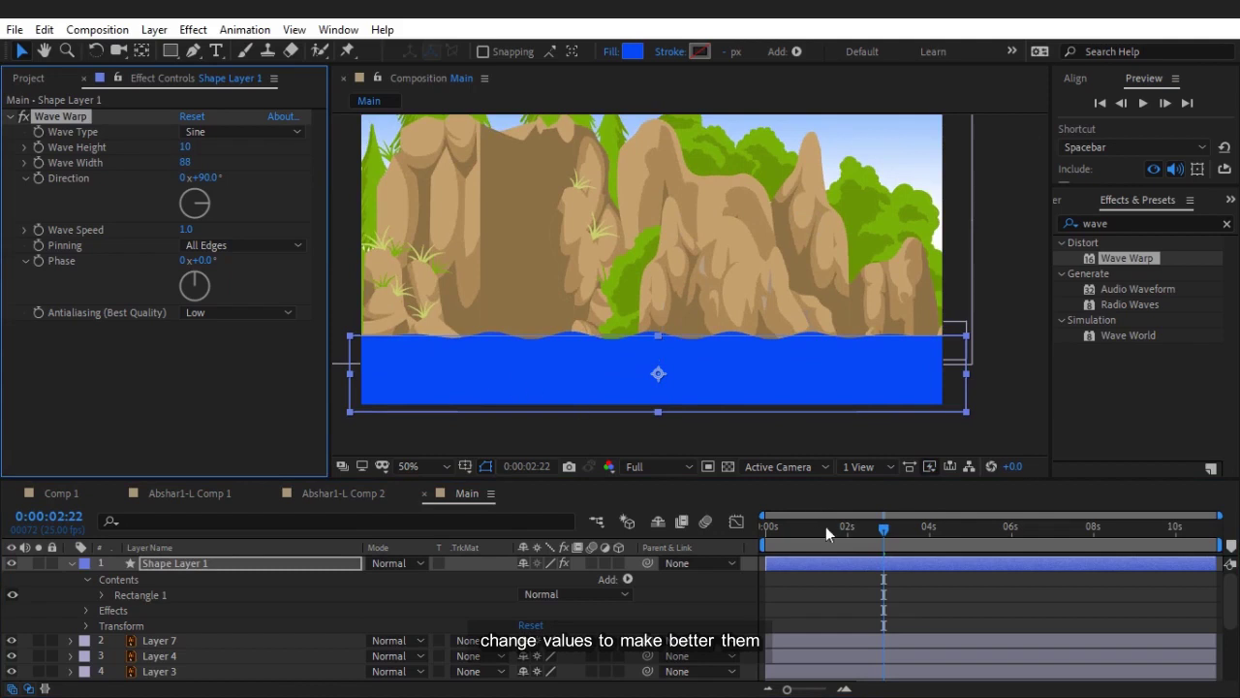
key("space")
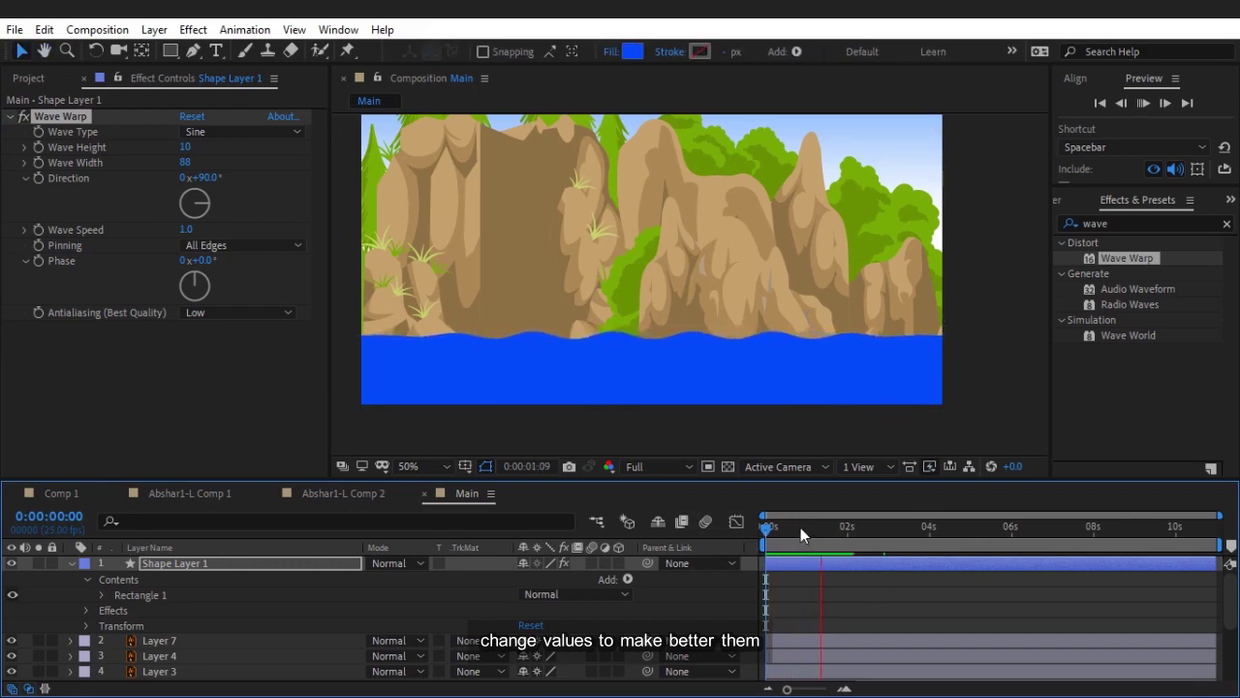
key("space")
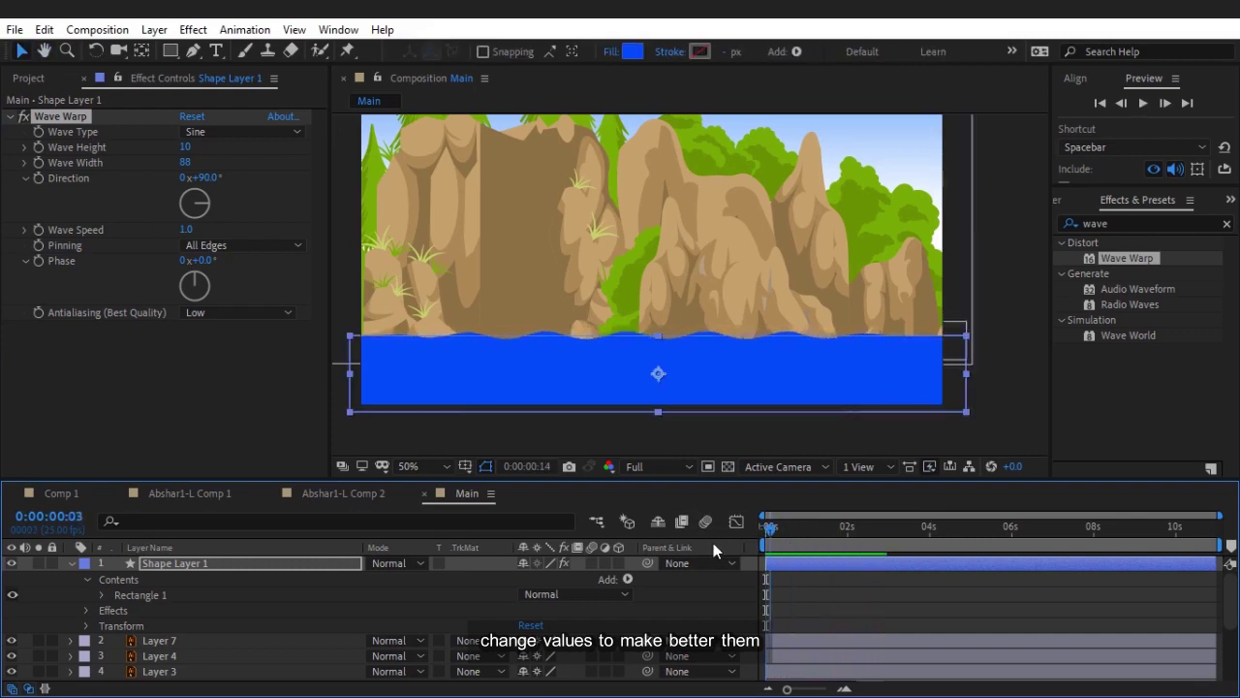
key("space")
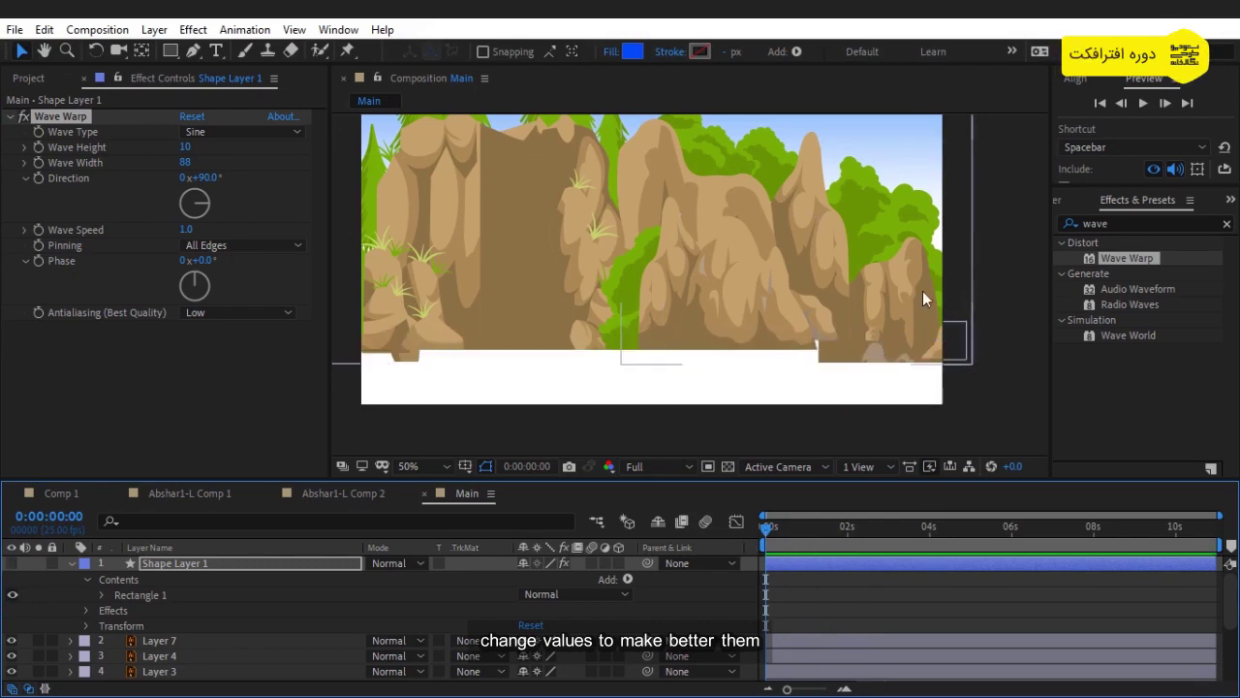
Step: Stack the small rock layer above the water, unhide the water, and set the rock bottom-centre in the sea
left_click(961, 342)
left_click_drag(957, 347, 852, 343)
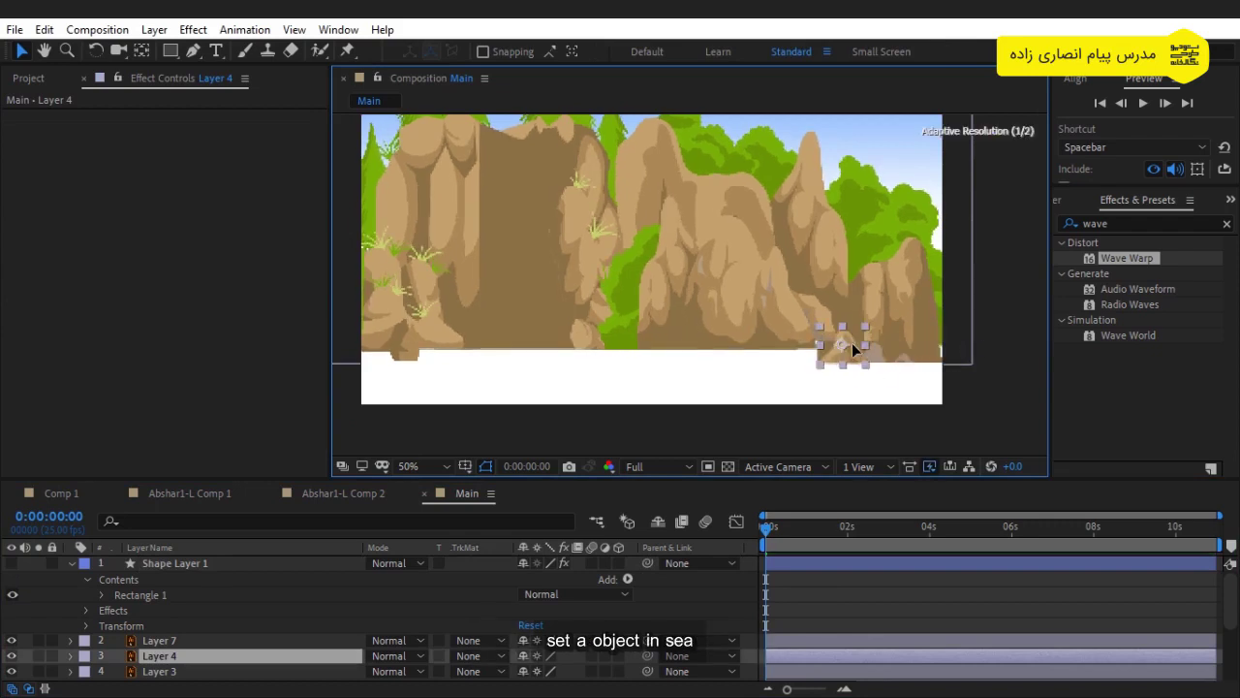
key("Return")
left_click_drag(160, 656, 181, 557)
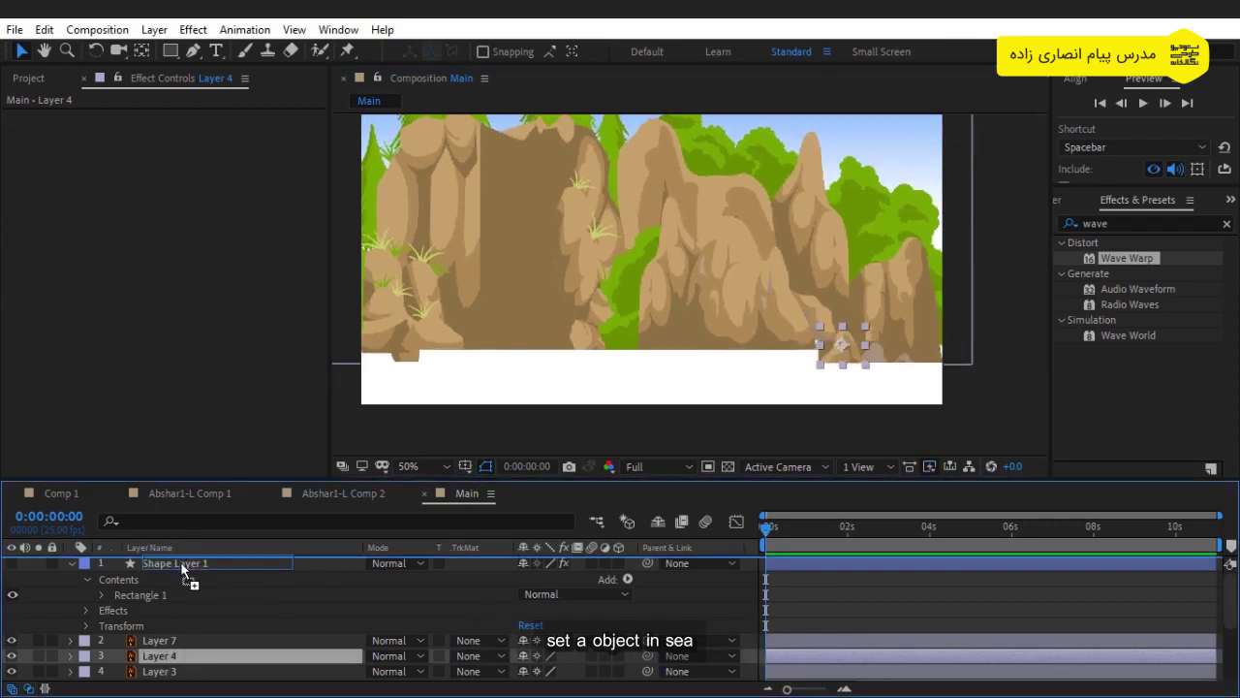
left_click(11, 579)
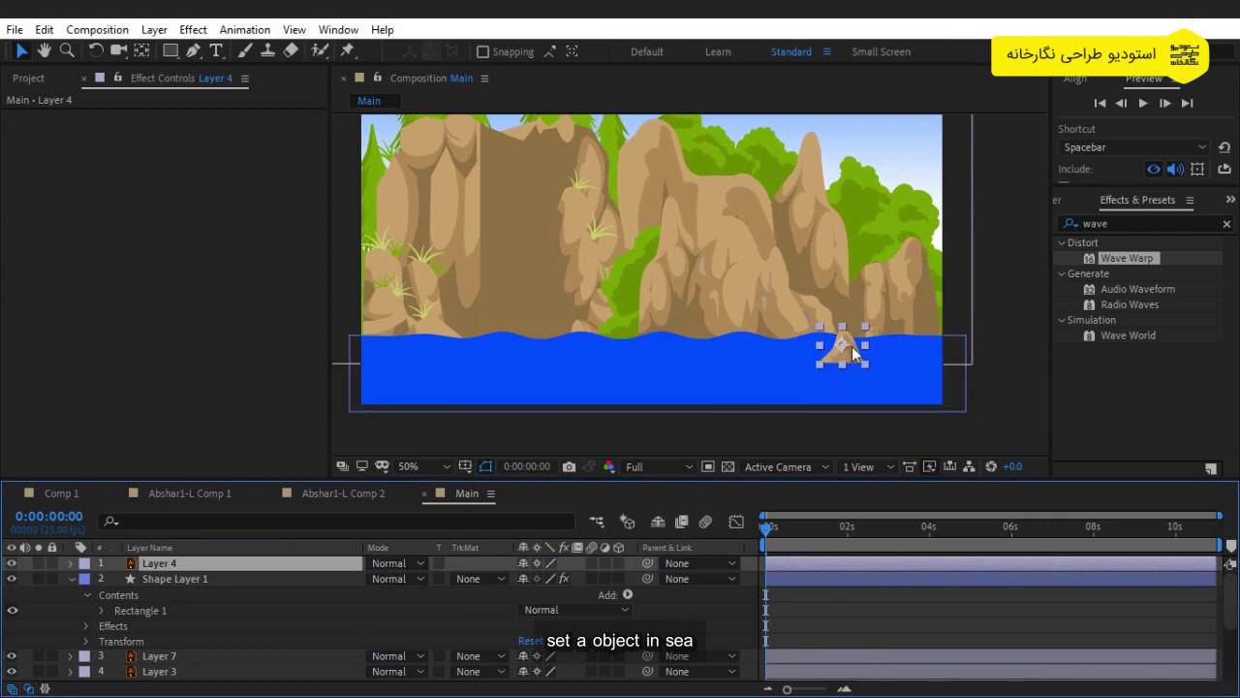
left_click_drag(852, 355, 660, 372)
left_click(874, 591)
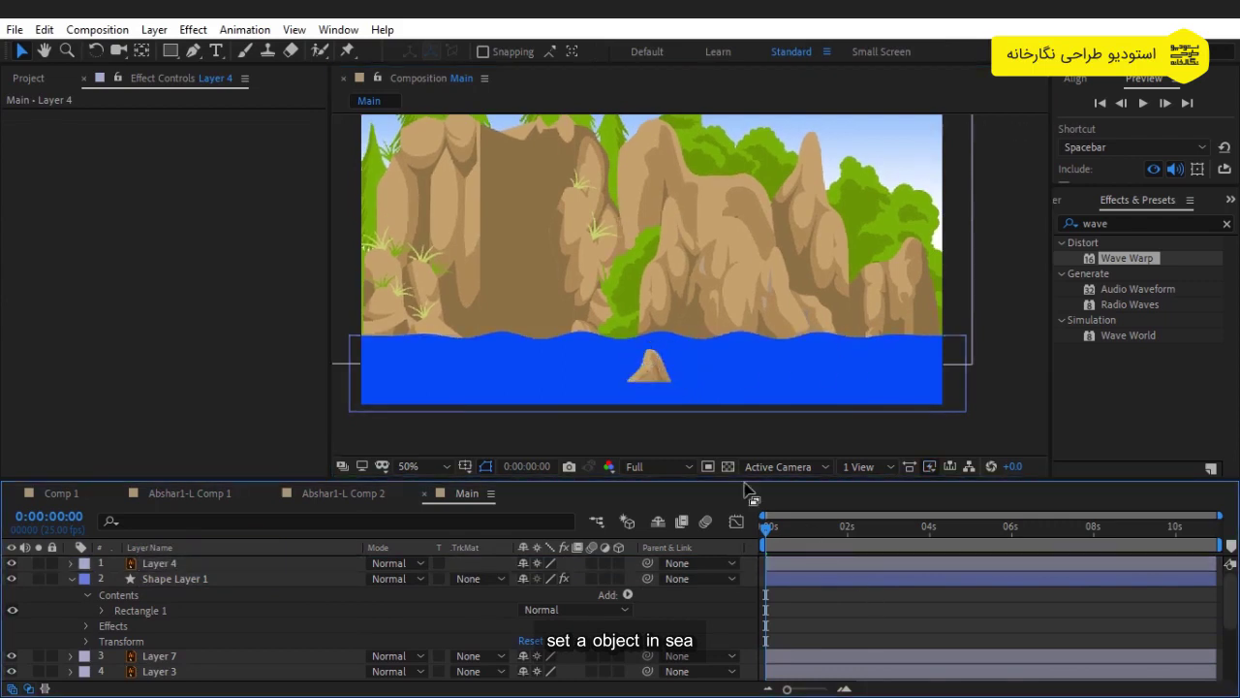
left_click(170, 50)
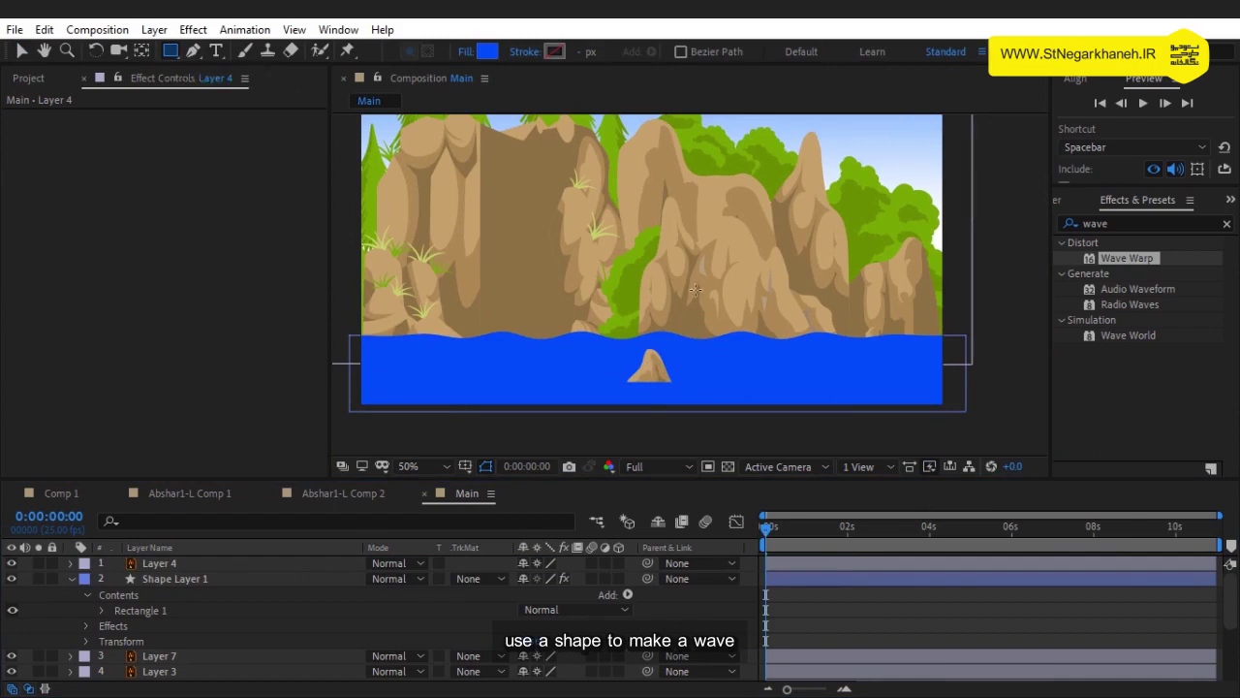
Step: Draw a blue strip over the rock's base and apply Wave Warp to it
scroll(721, 326, "up", 1)
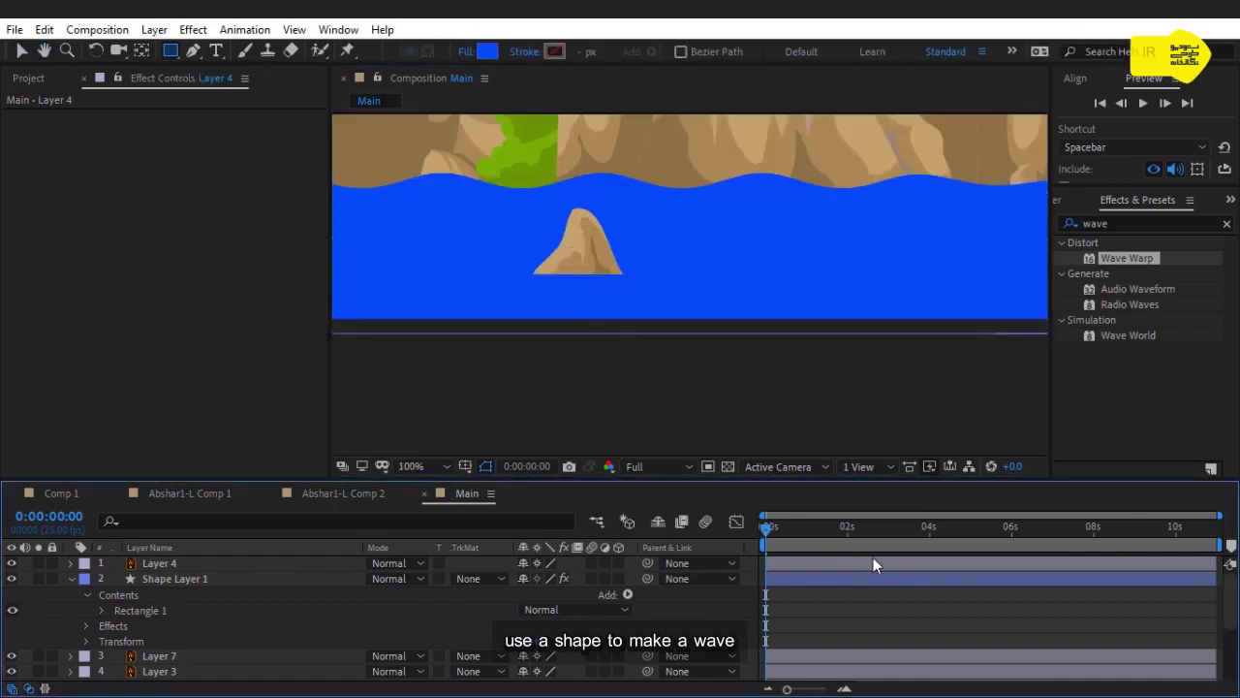
left_click_drag(656, 252, 503, 305)
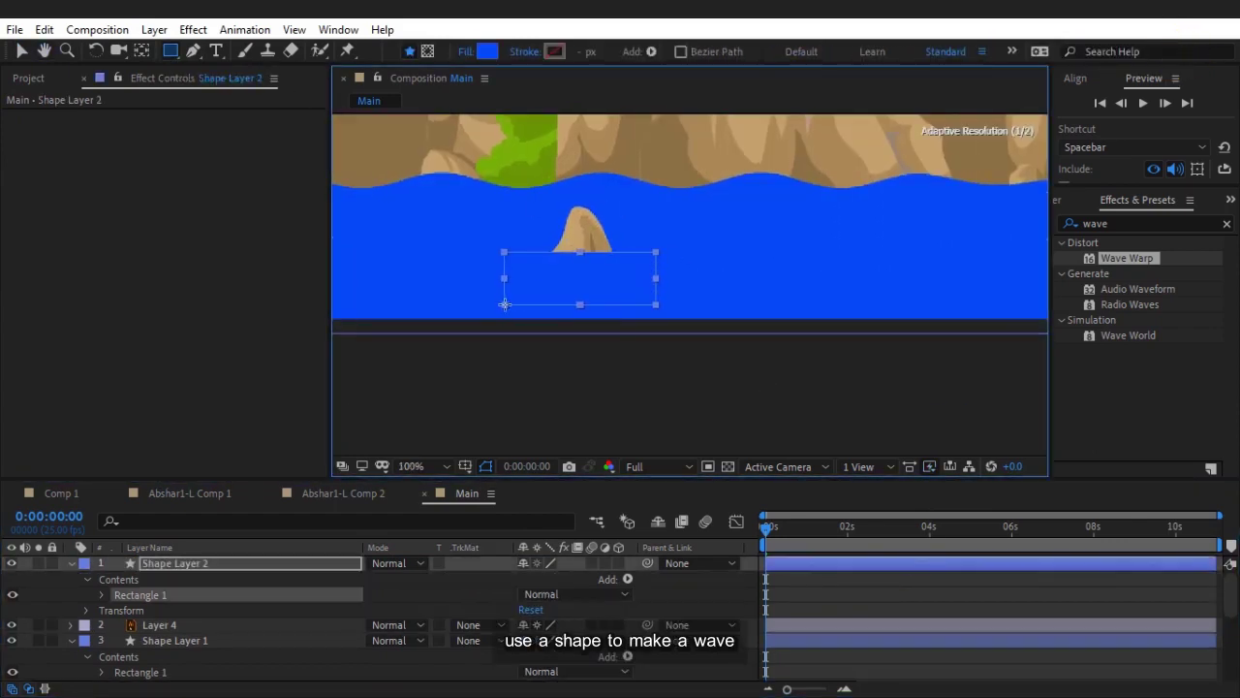
left_click(212, 643)
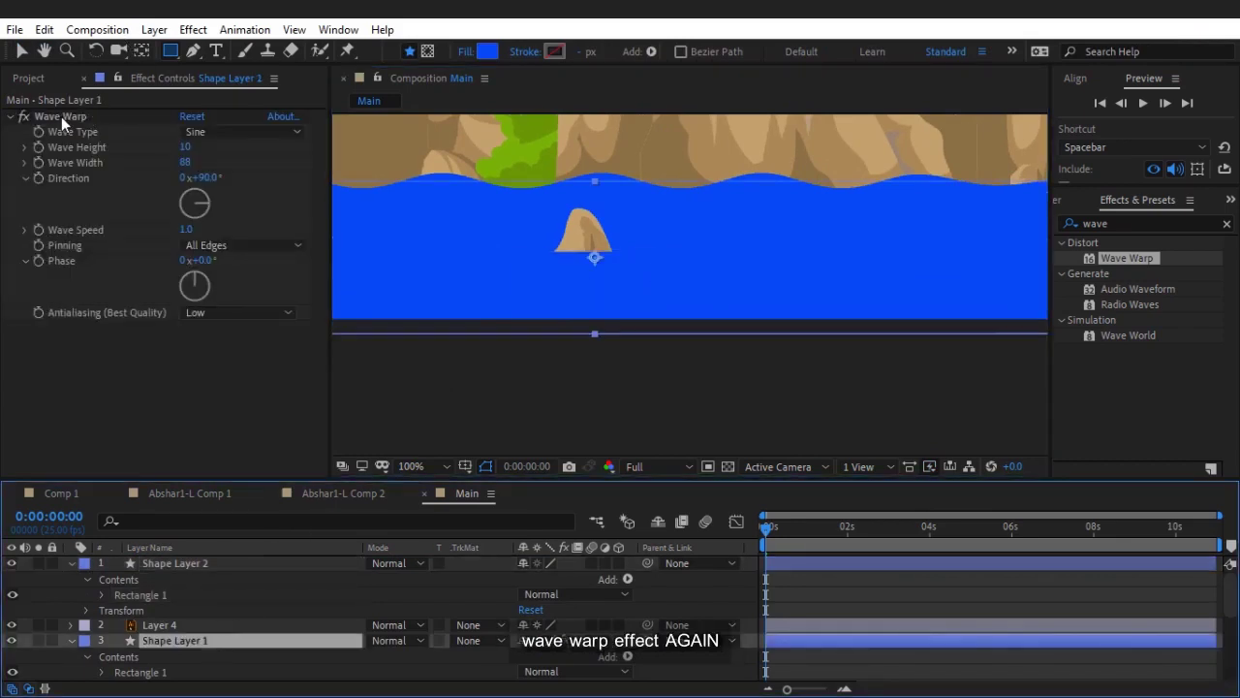
left_click(61, 116)
left_click_drag(1127, 259, 290, 567)
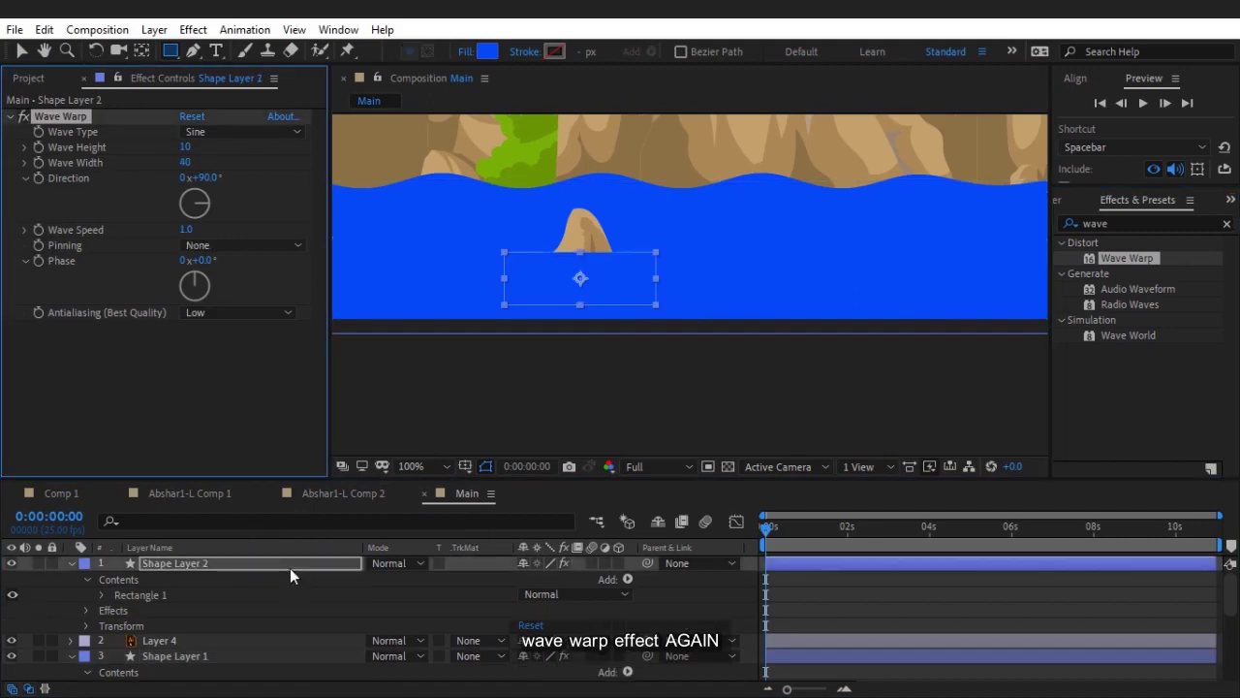
key("v")
key("space")
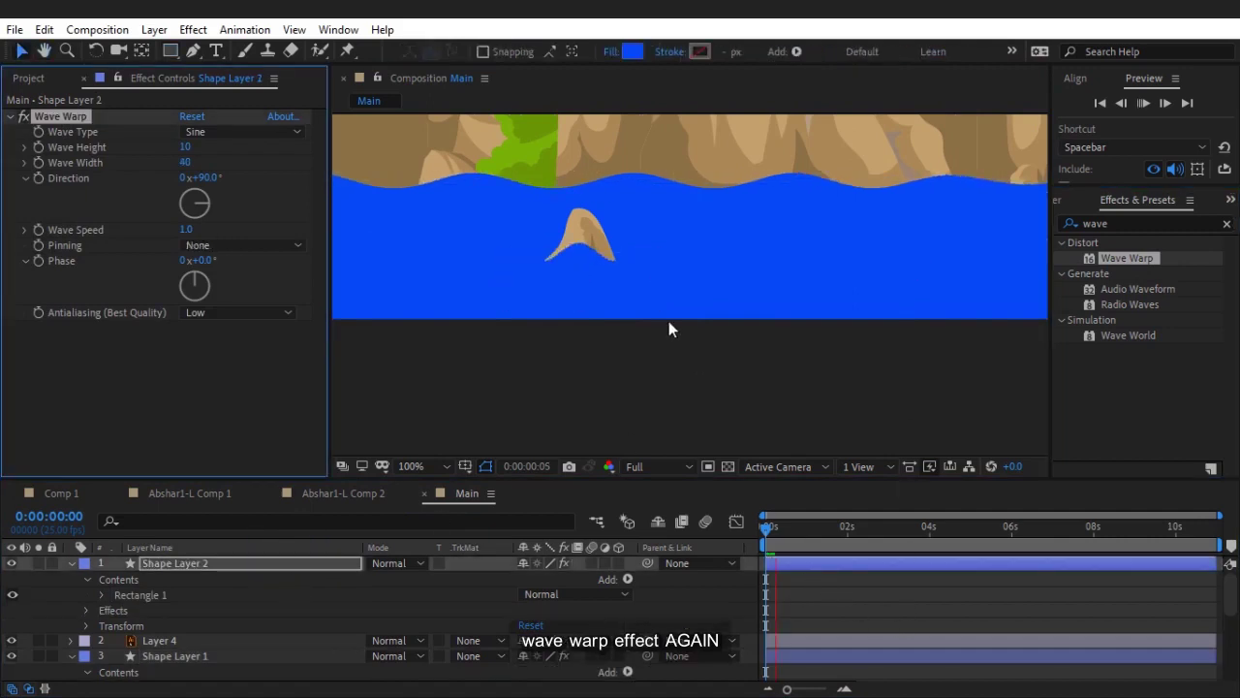
key("space")
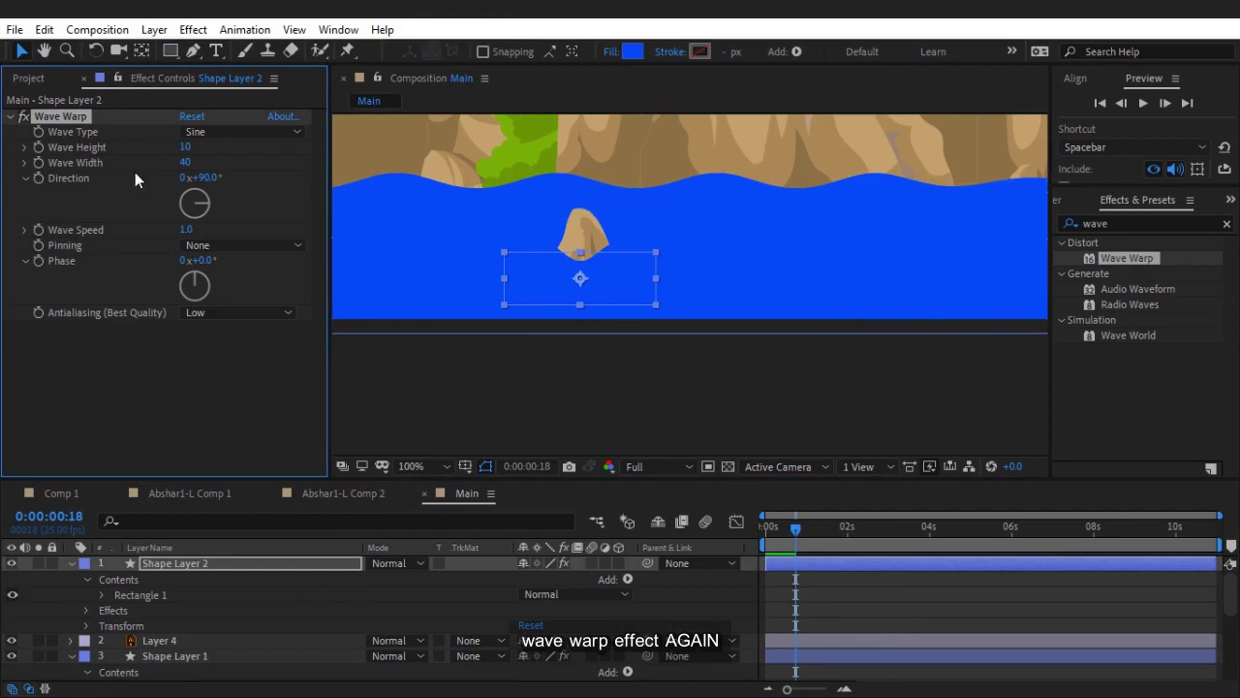
Step: Match the strip's Wave Warp to the water's: height 10, width 88, all edges pinned
left_click(184, 657)
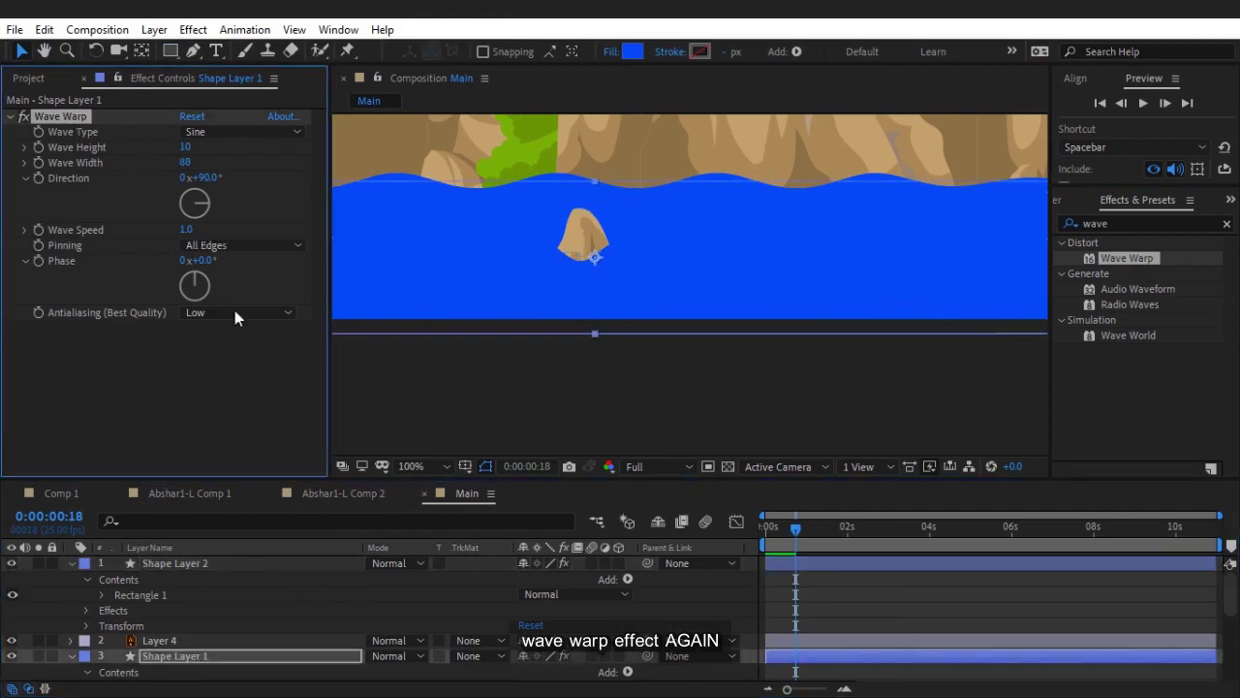
left_click(213, 564)
left_click(68, 120)
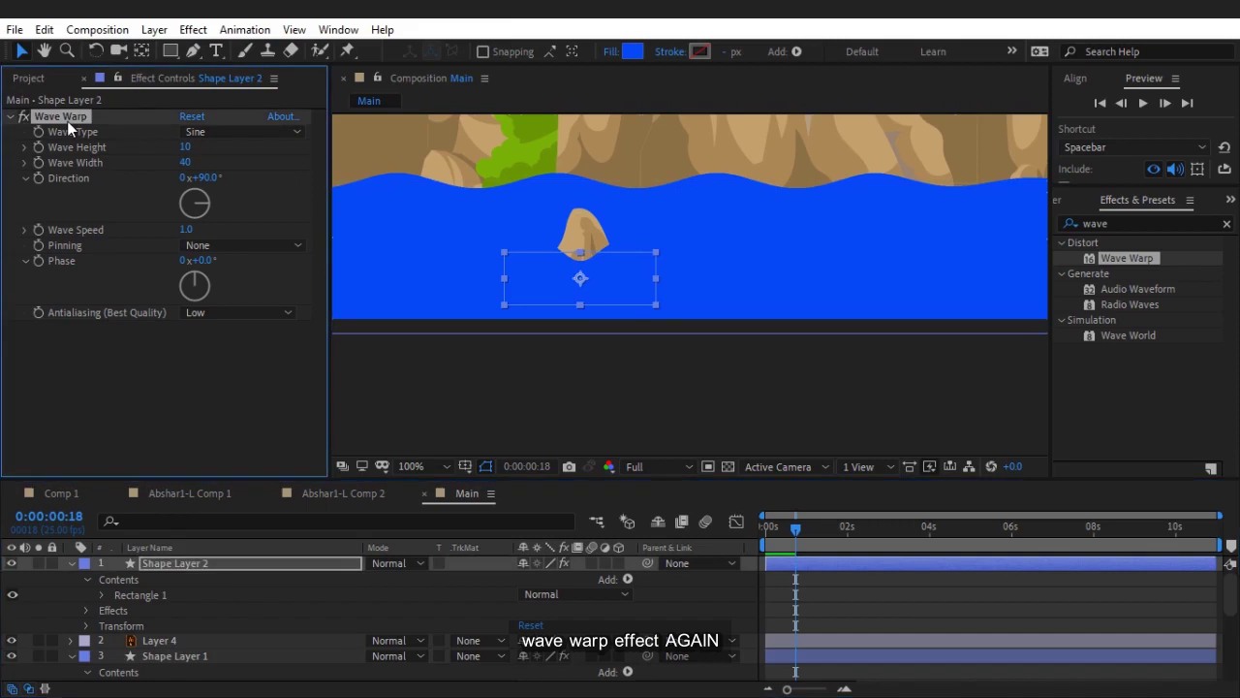
key("space")
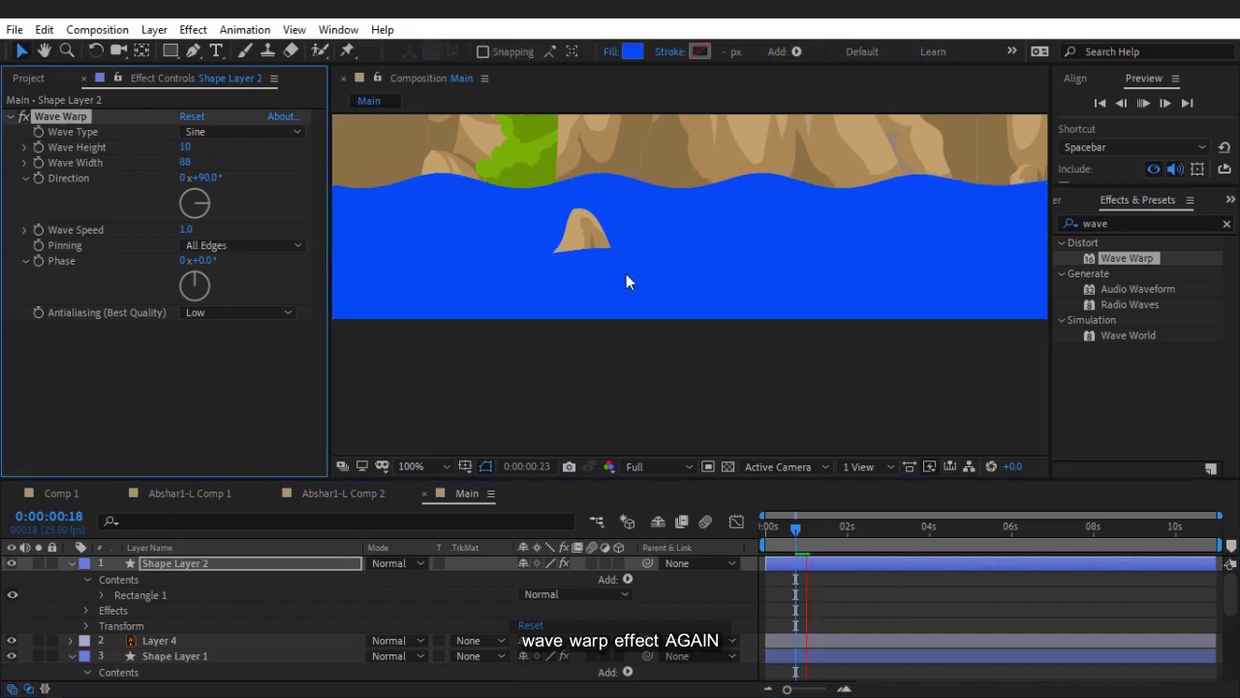
scroll(618, 204, "down", 2)
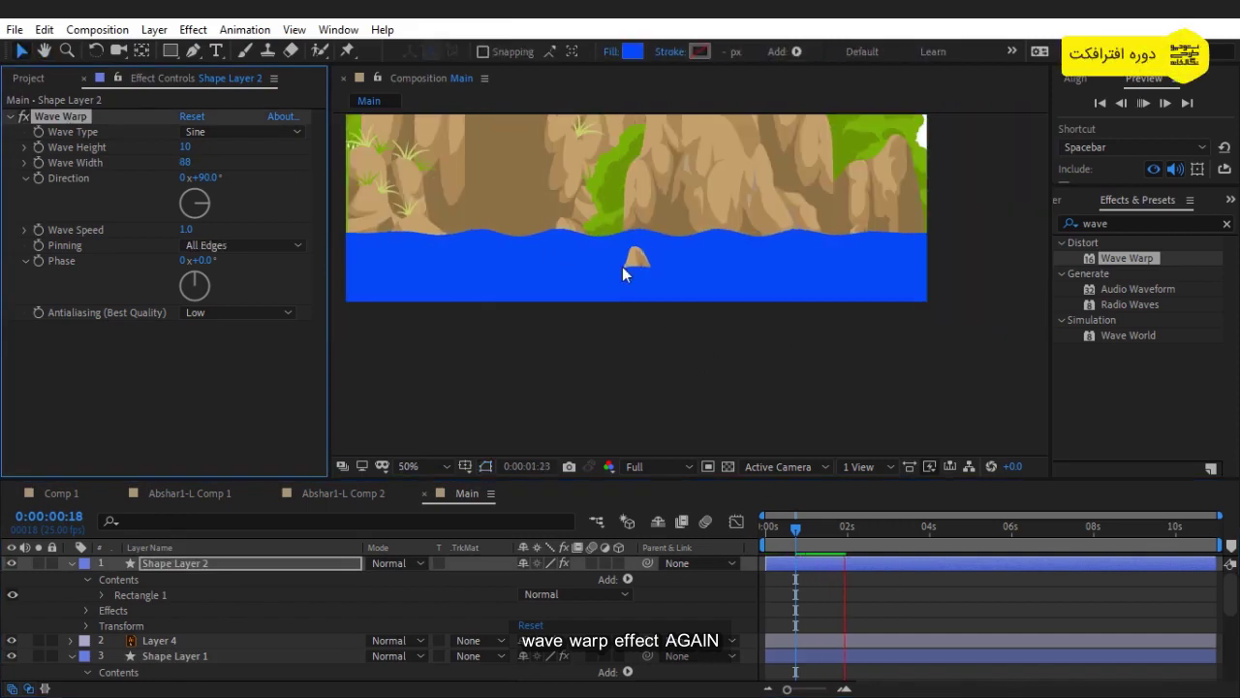
left_click(839, 534)
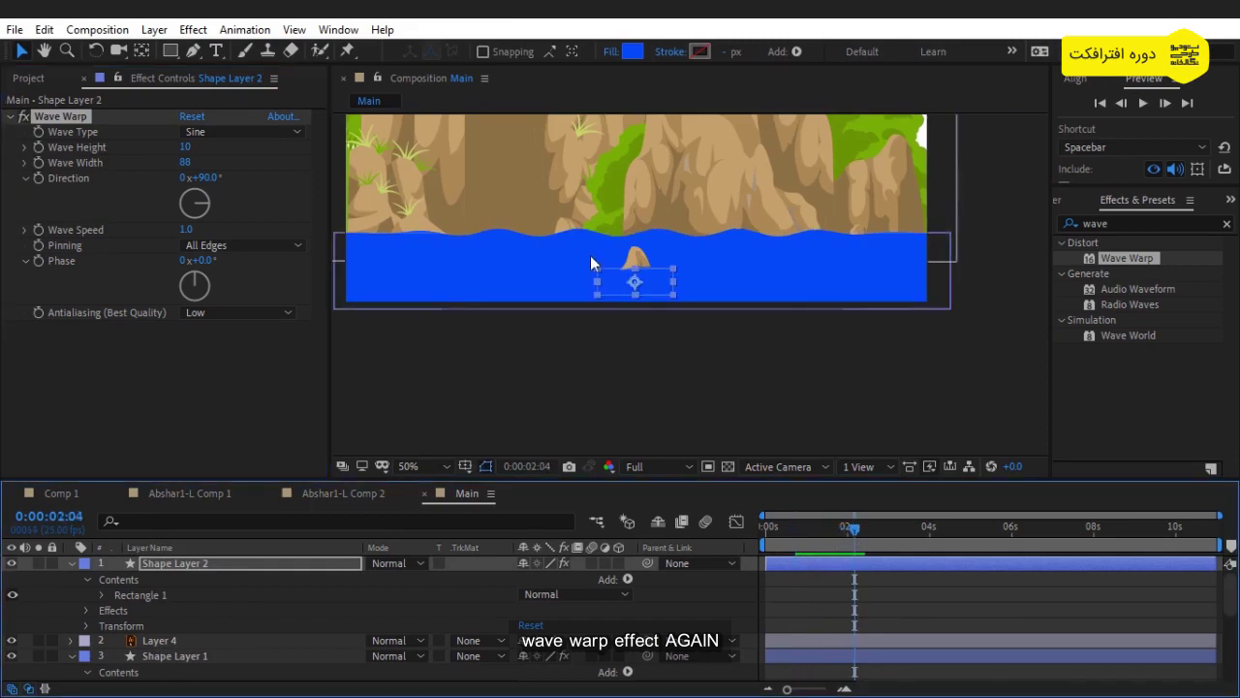
Step: Nudge the strip down and right over the rock, then preview both wave layers
scroll(633, 307, "up", 2)
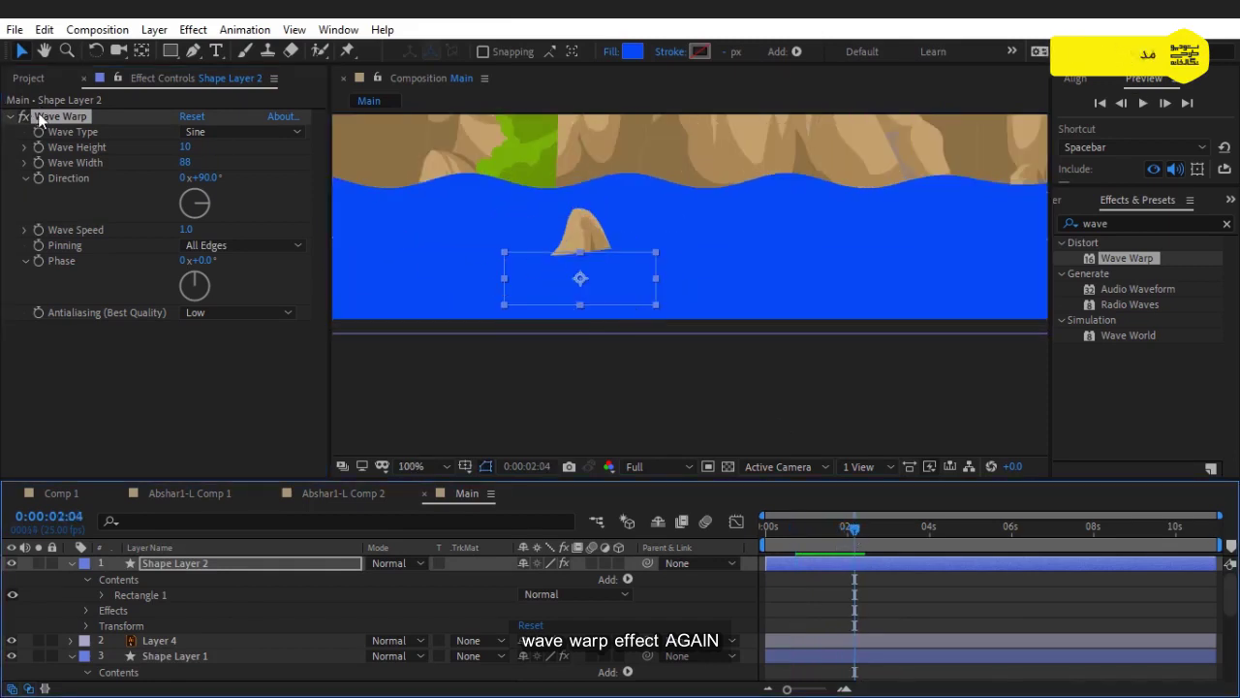
left_click_drag(589, 279, 599, 301)
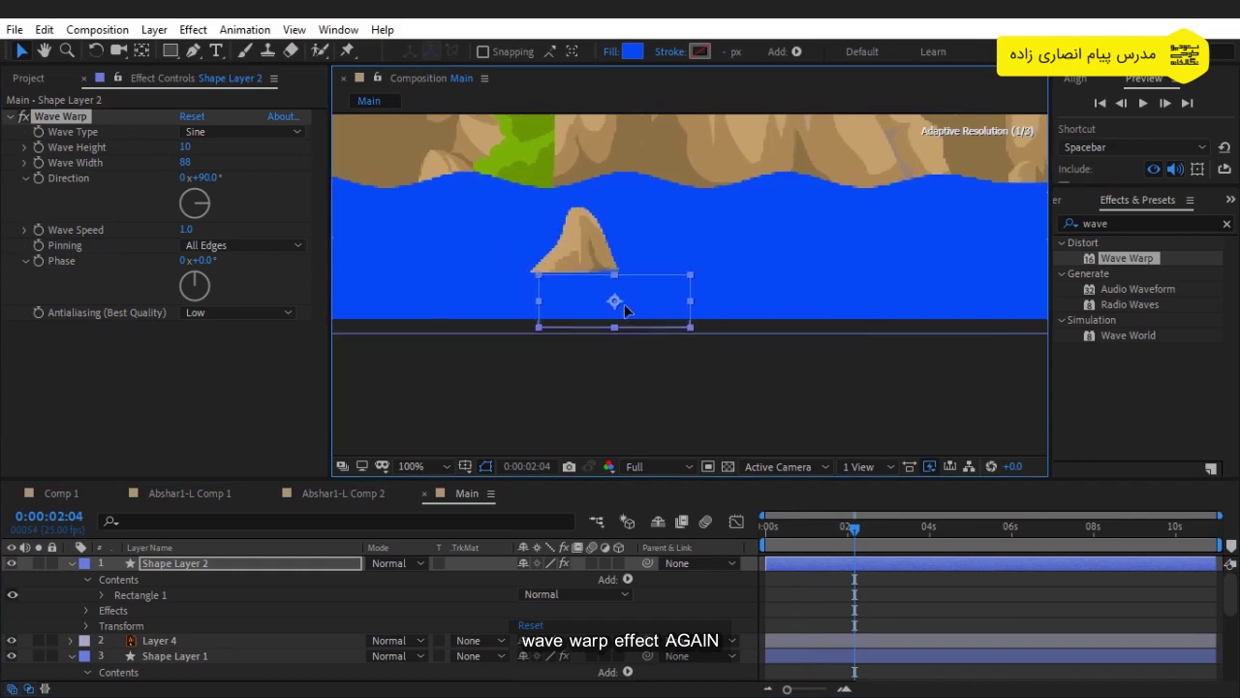
left_click(839, 604)
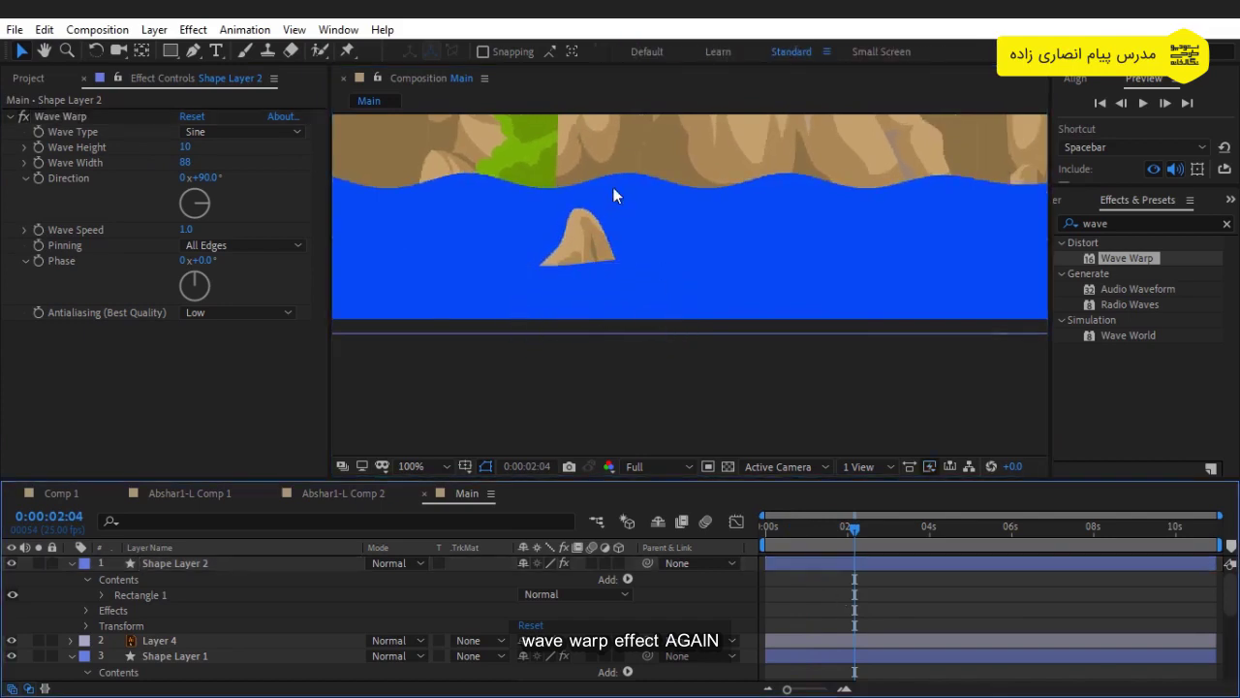
scroll(701, 238, "down", 2)
key("space")
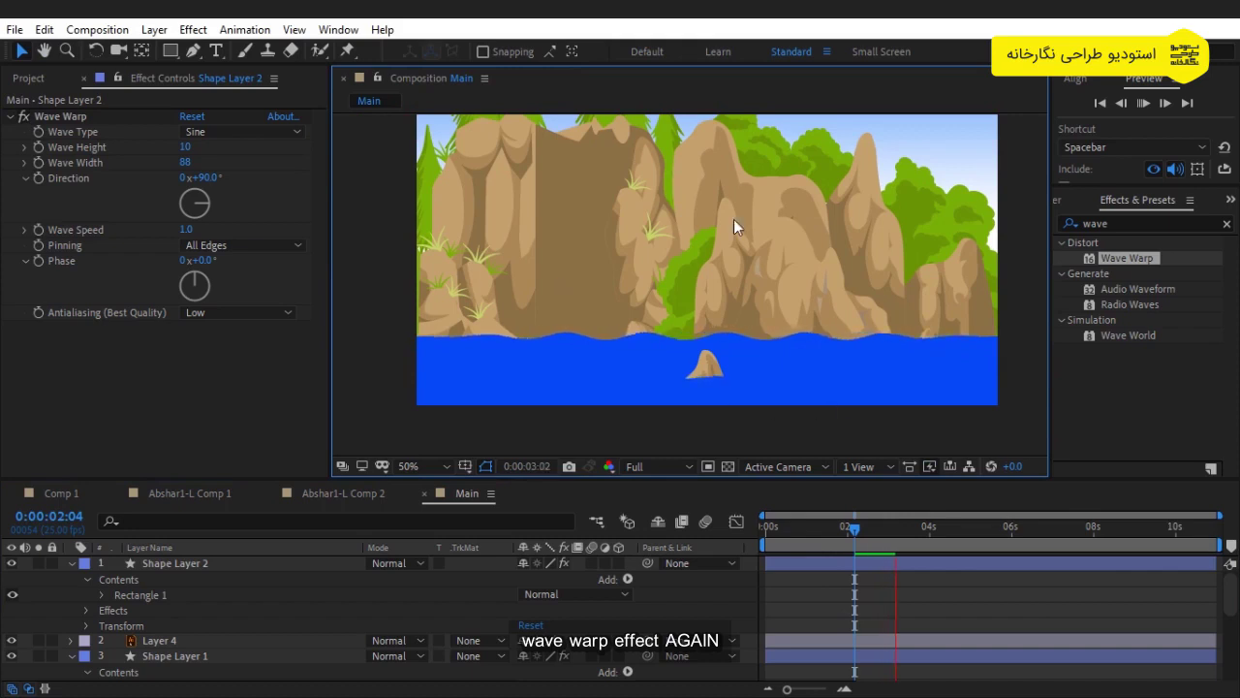
Step: Collapse Wave Warp and both shape layers, then draw Shape Layer 3 down the cliff gap
left_click(1142, 103)
left_click(686, 233)
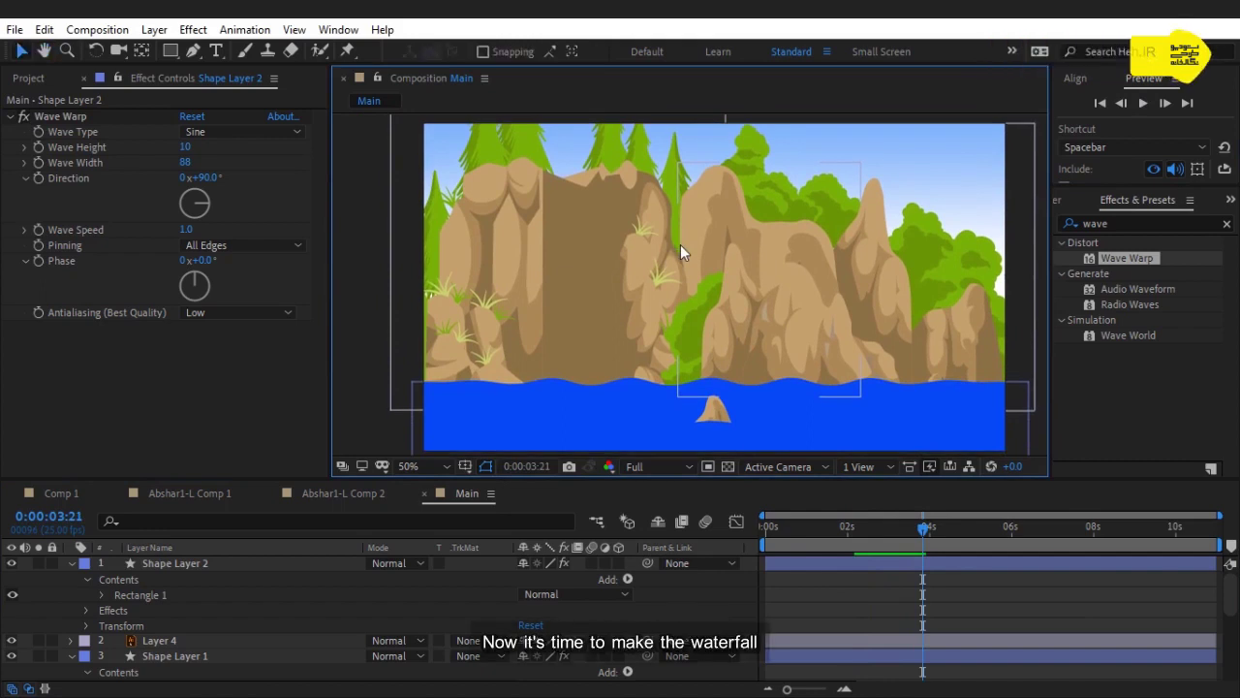
left_click(960, 605)
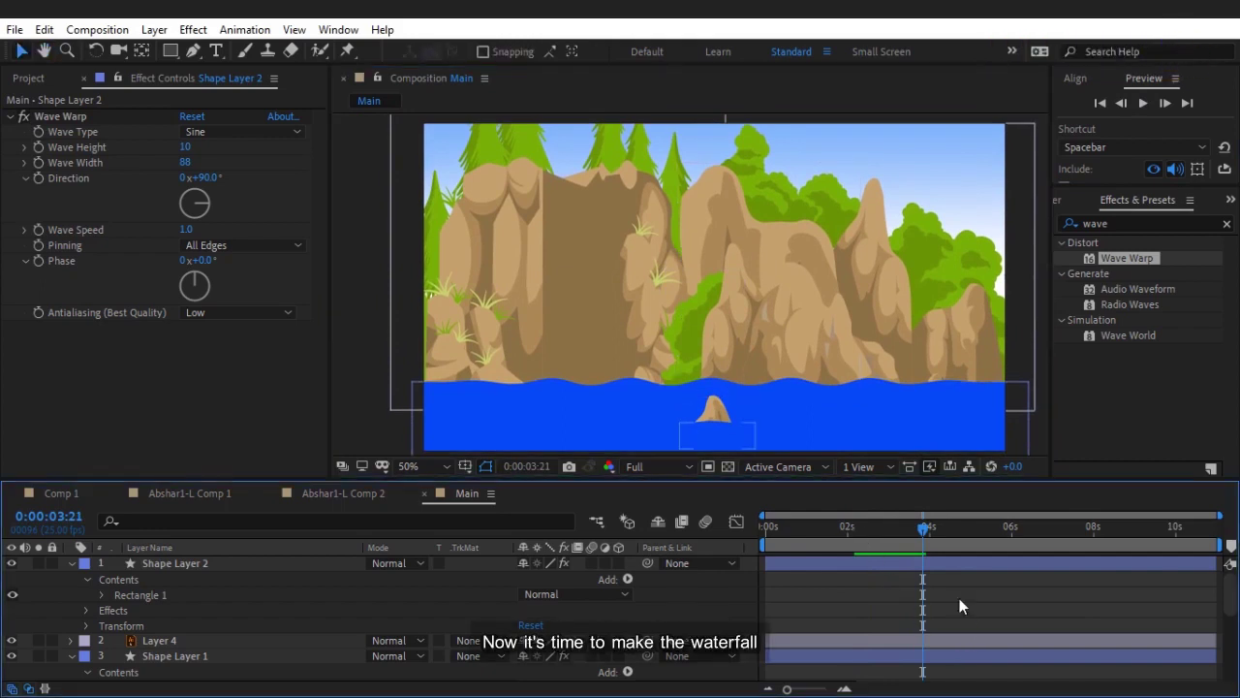
left_click(10, 115)
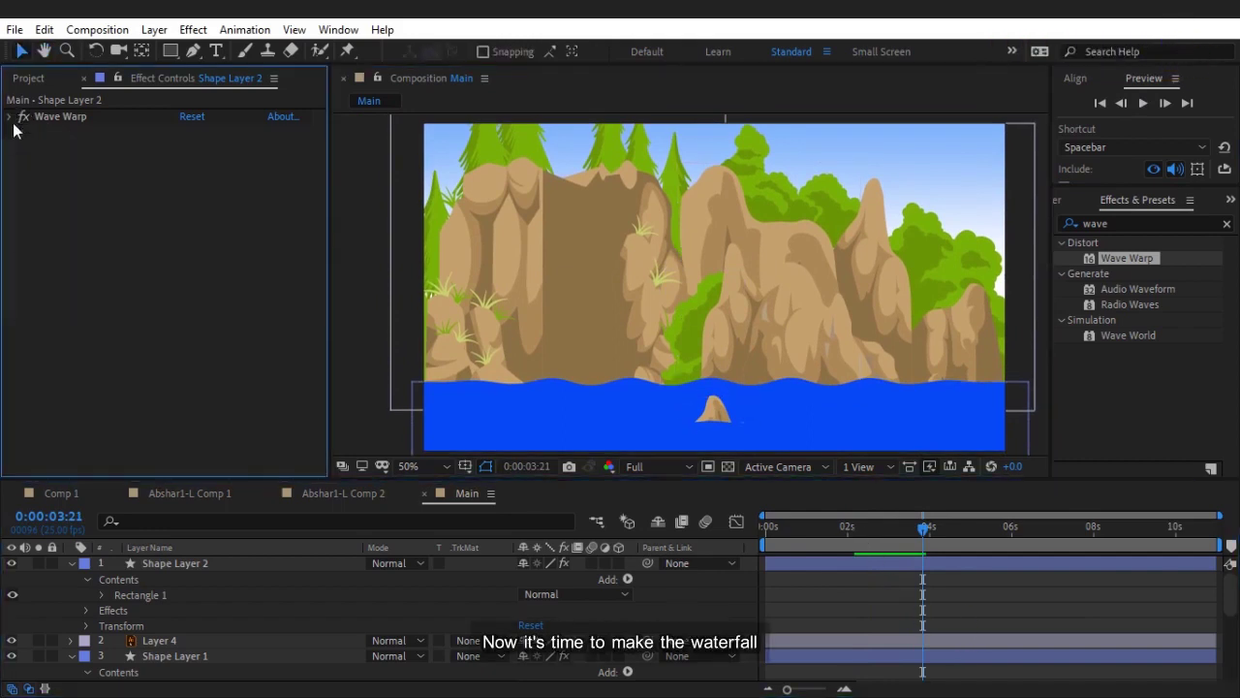
left_click(176, 51)
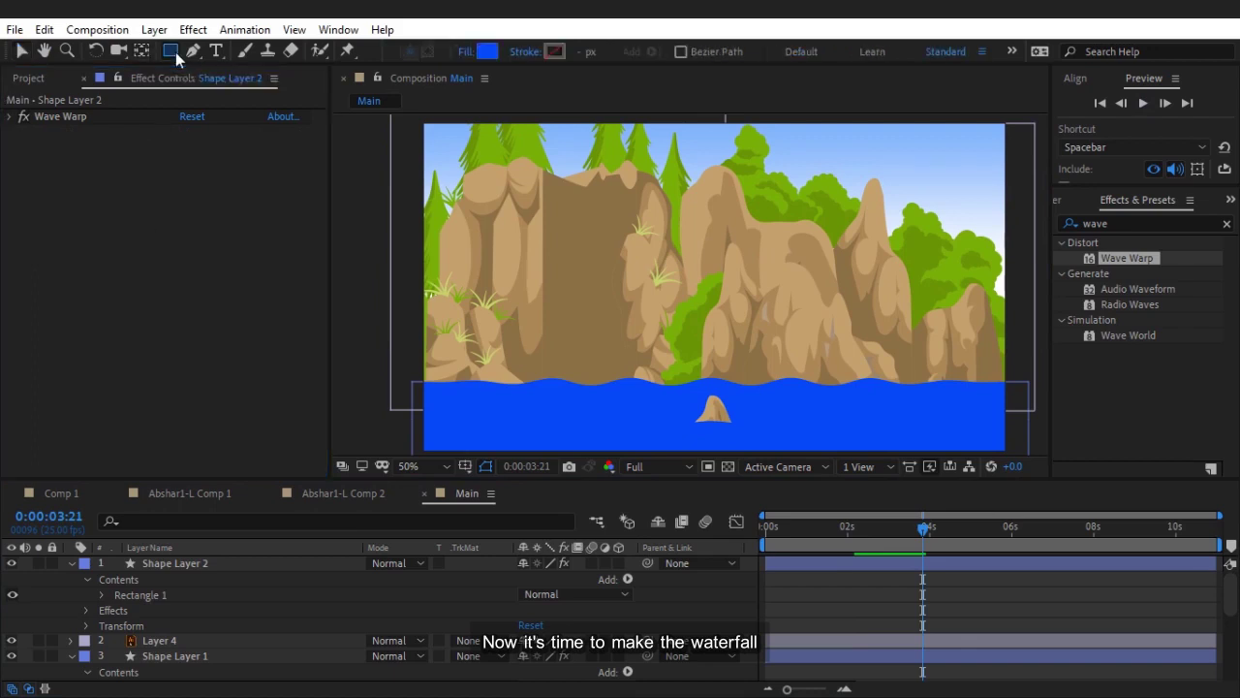
left_click(69, 564)
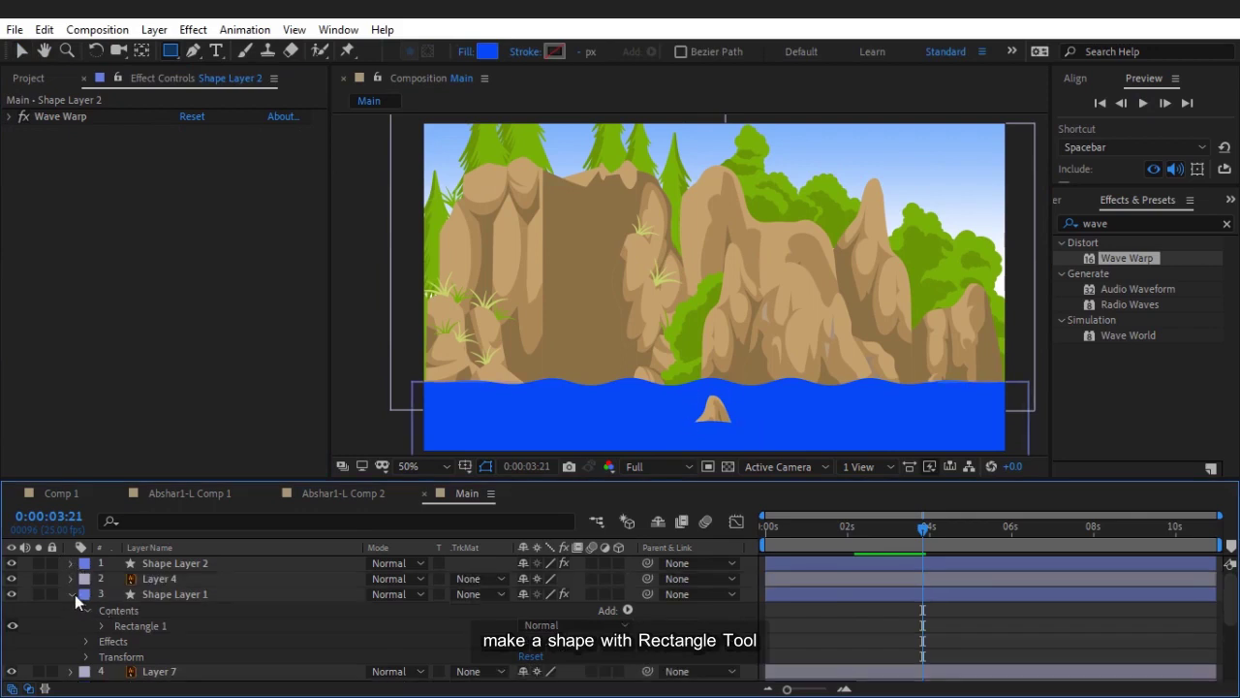
left_click(71, 594)
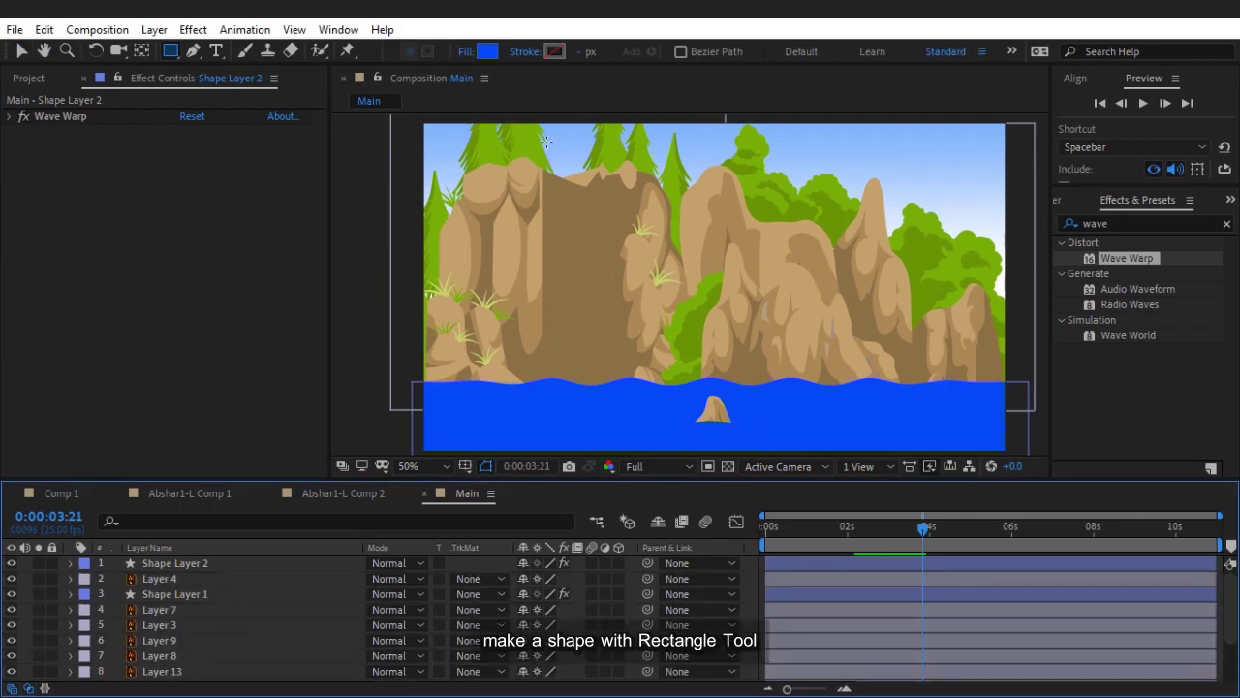
mouse_move(542, 172)
left_mouse_down()
mouse_move(614, 399)
mouse_move(630, 397)
left_mouse_up()
left_click(817, 582)
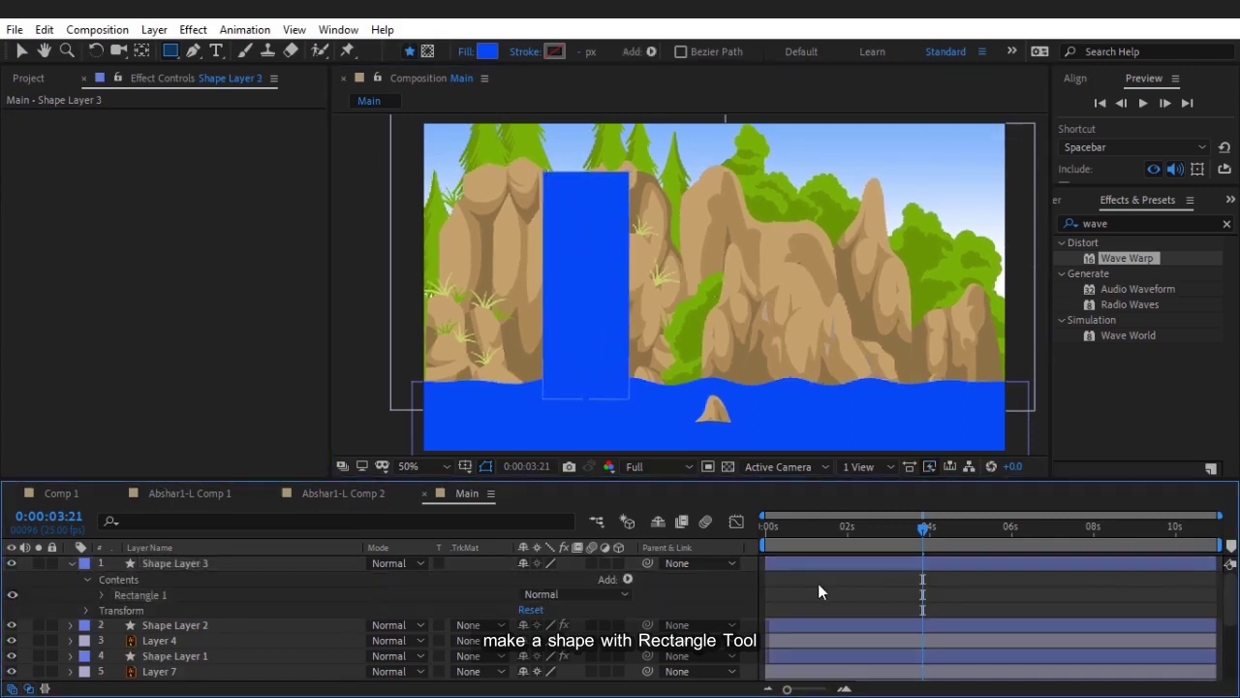
left_click(21, 51)
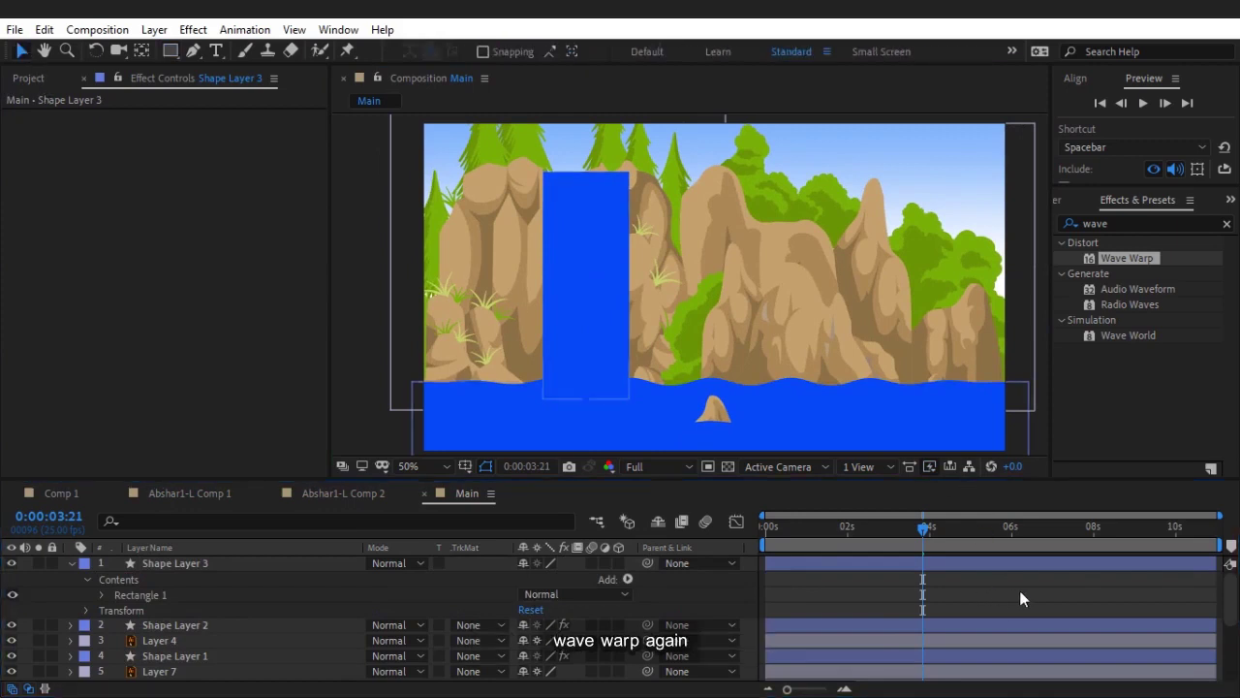
left_click_drag(1110, 258, 590, 254)
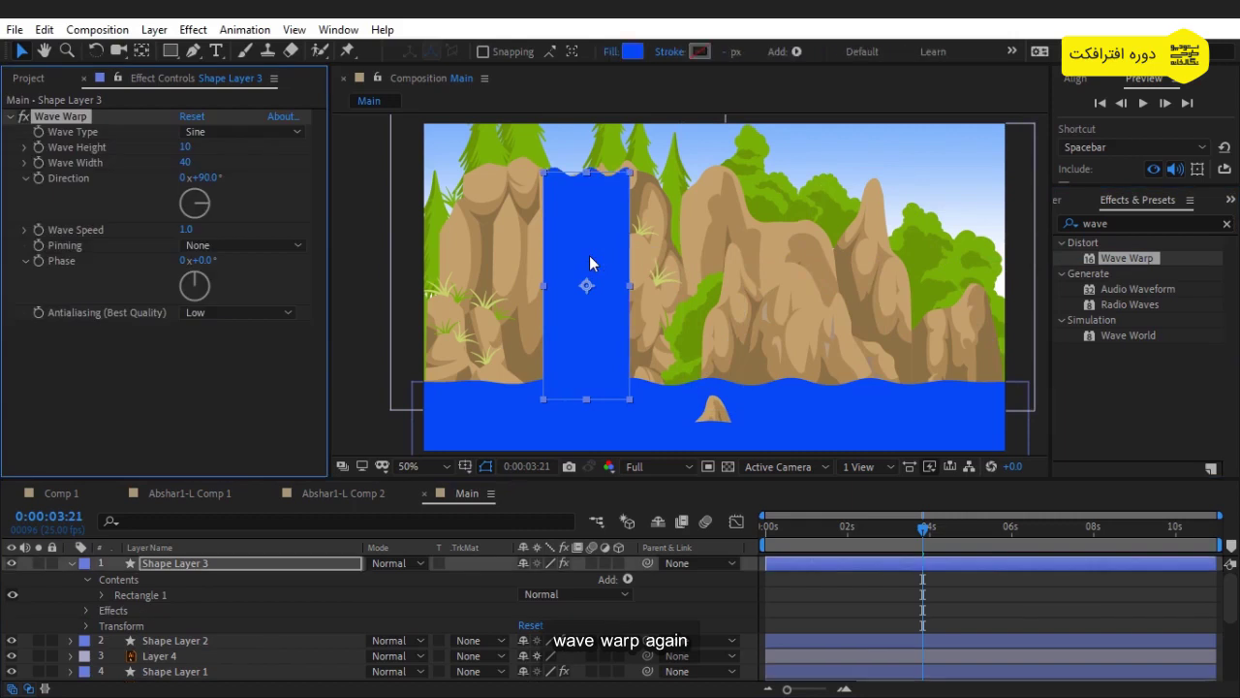
left_click(832, 586)
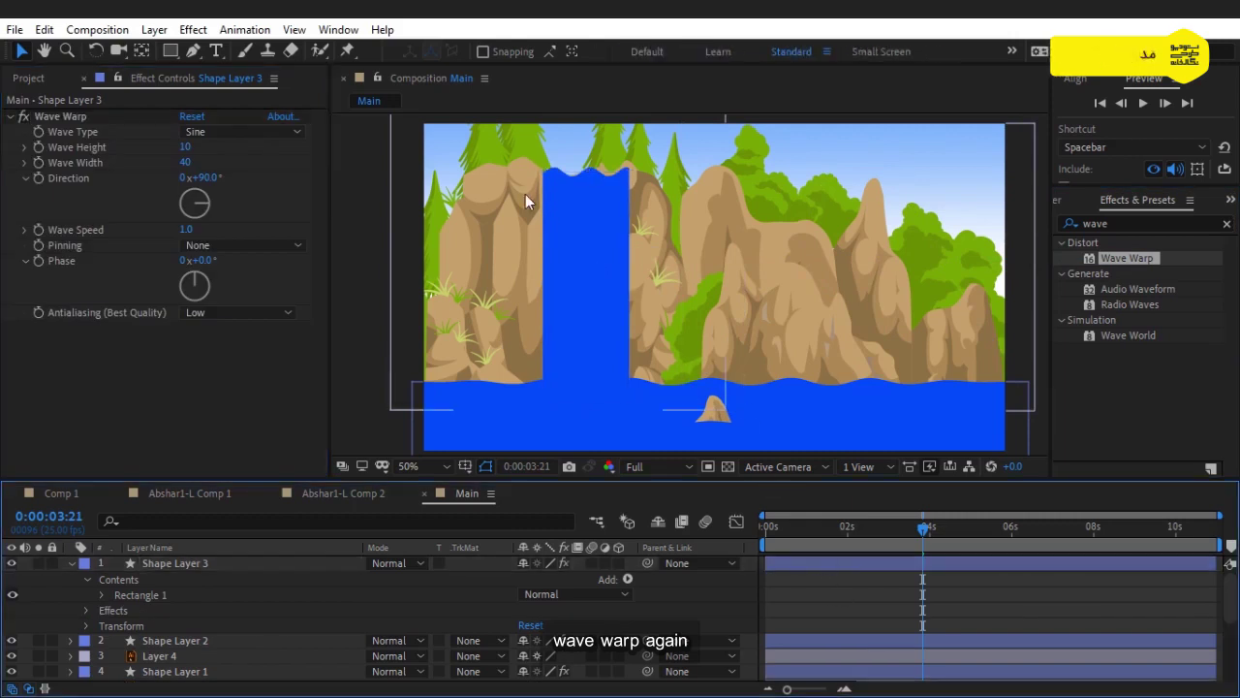
key("period")
left_click_drag(514, 171, 680, 187)
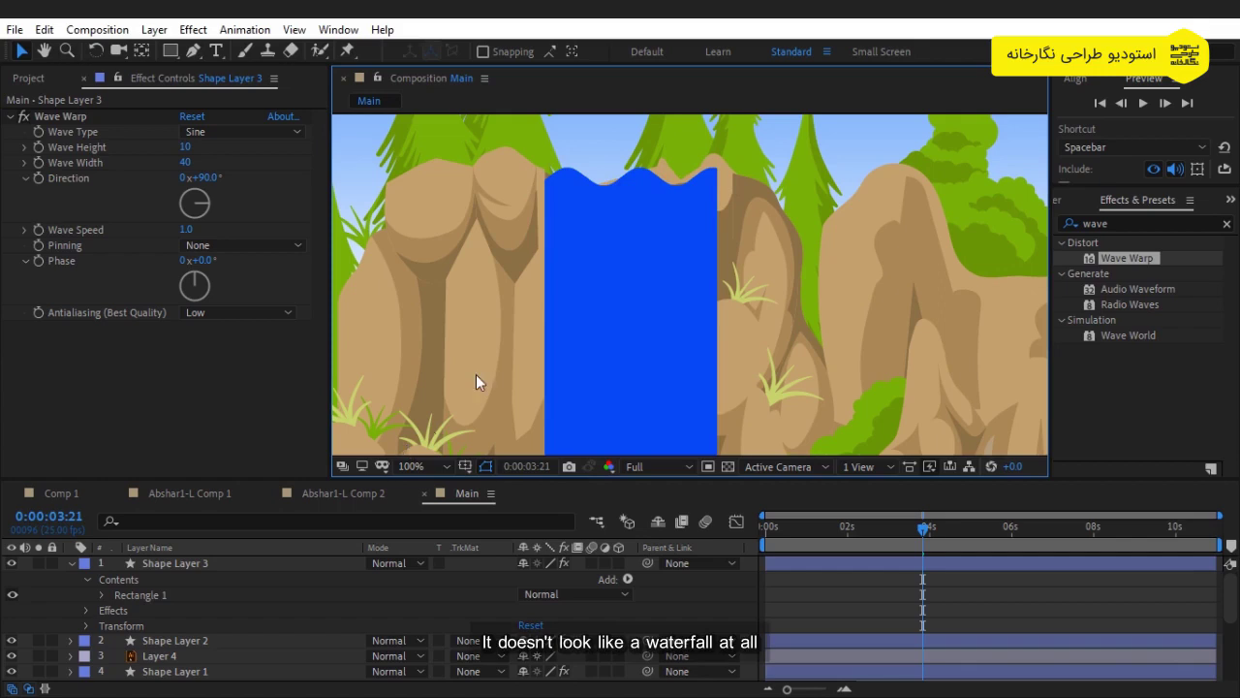
left_click(69, 494)
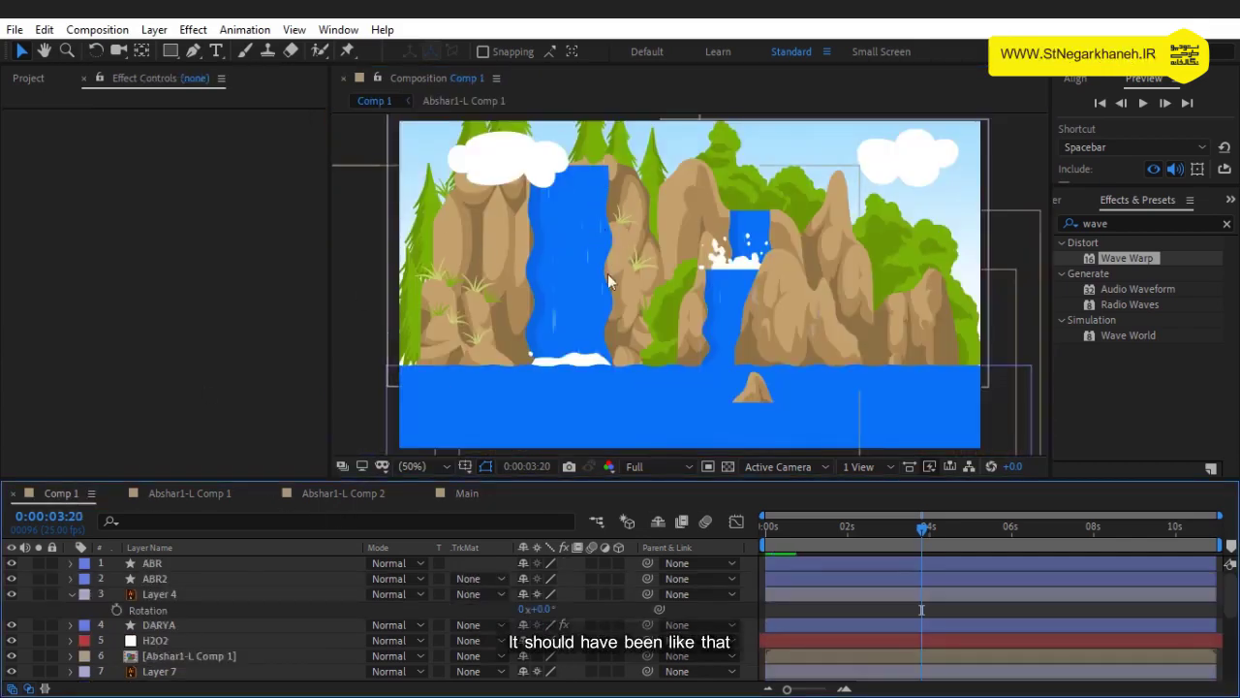
left_click(473, 495)
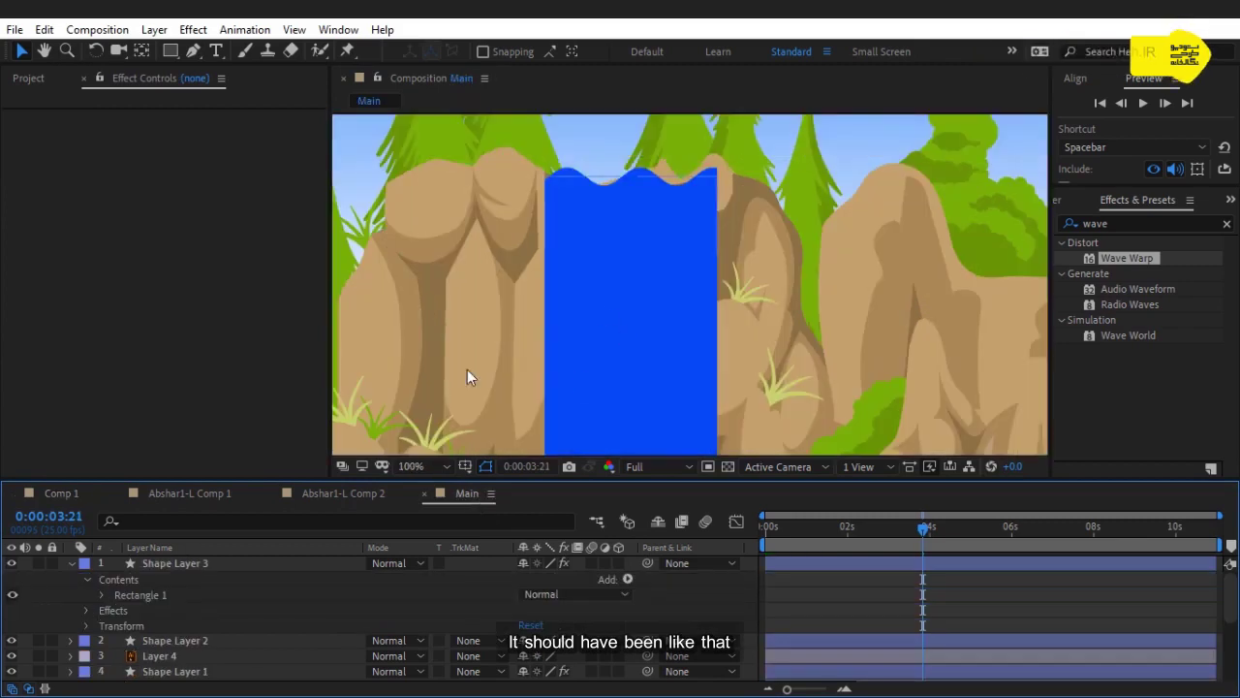
left_click(228, 563)
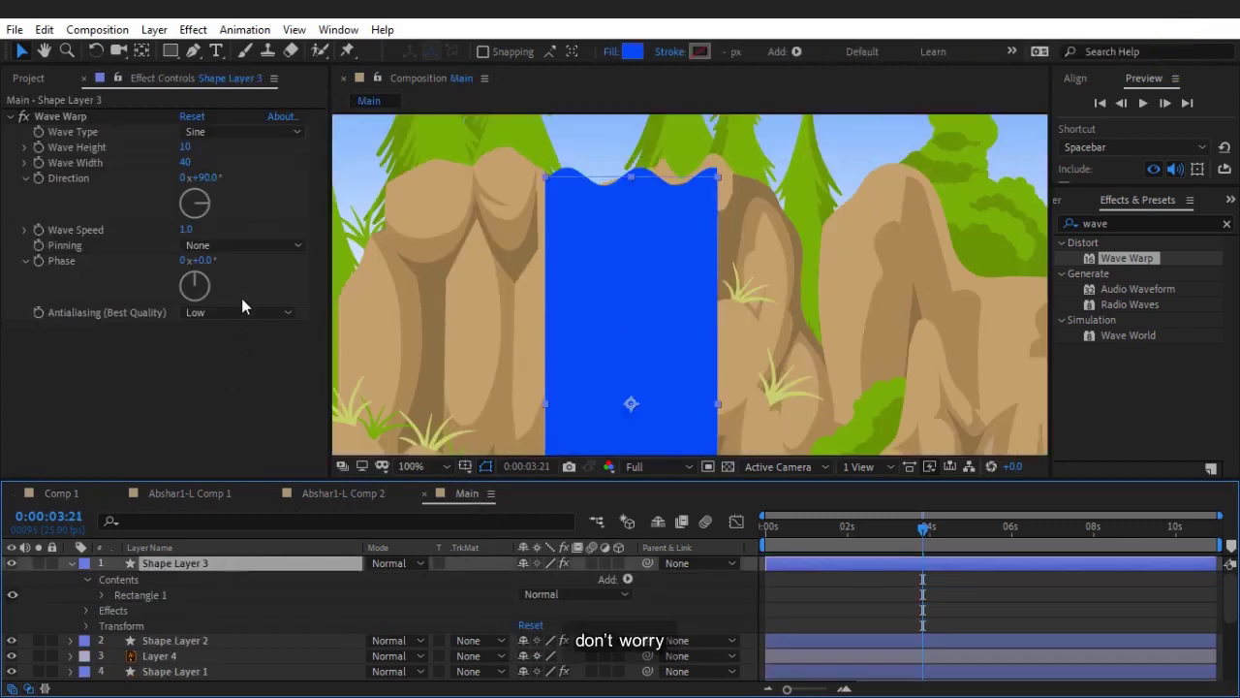
Step: Set the waterfall's Wave Warp Direction to 0° and preview it from the first frame
left_click(203, 177)
type("0")
key("Return")
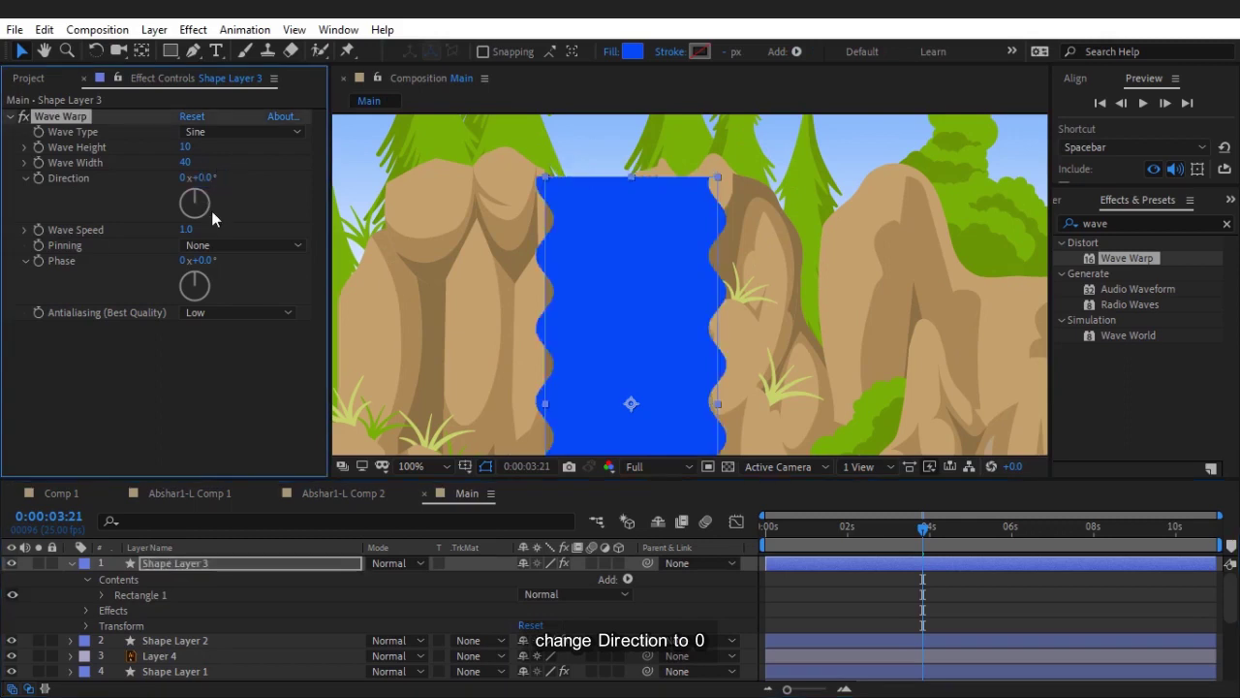
left_click(792, 539)
key("Home")
key("space")
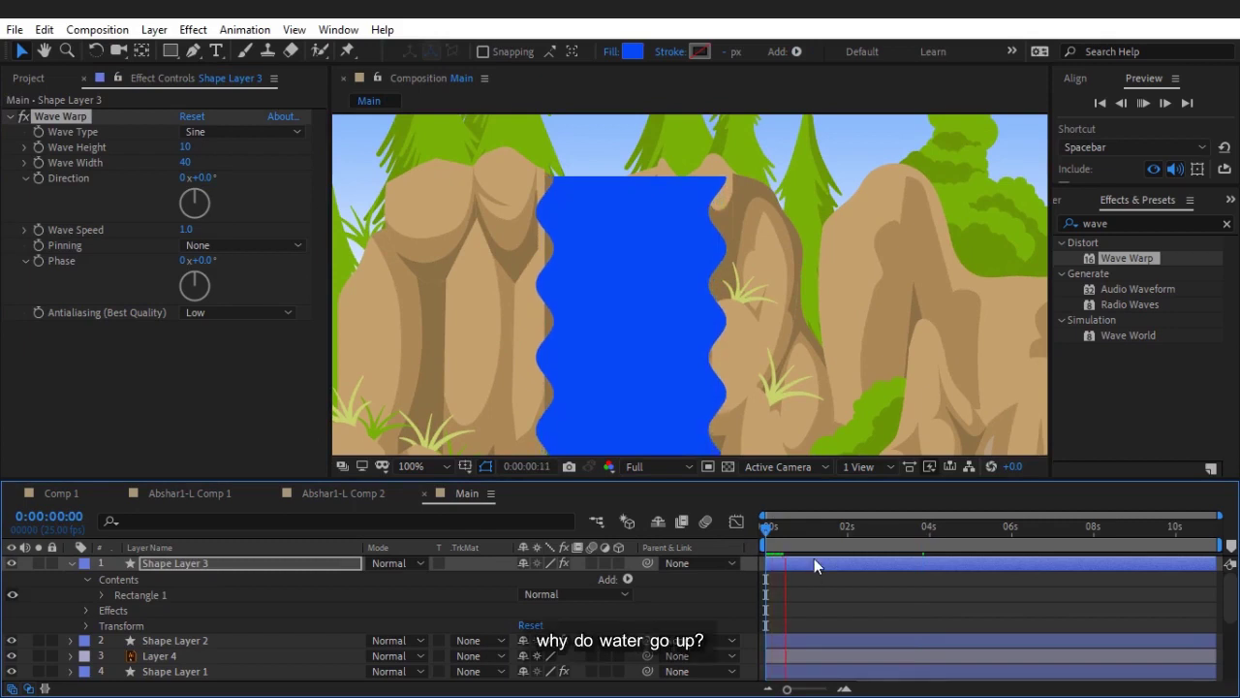
key("space")
left_click_drag(773, 527, 792, 533)
Step: Change the Wave Warp Direction to 180° and preview the new ripples
left_click(200, 177)
type("0")
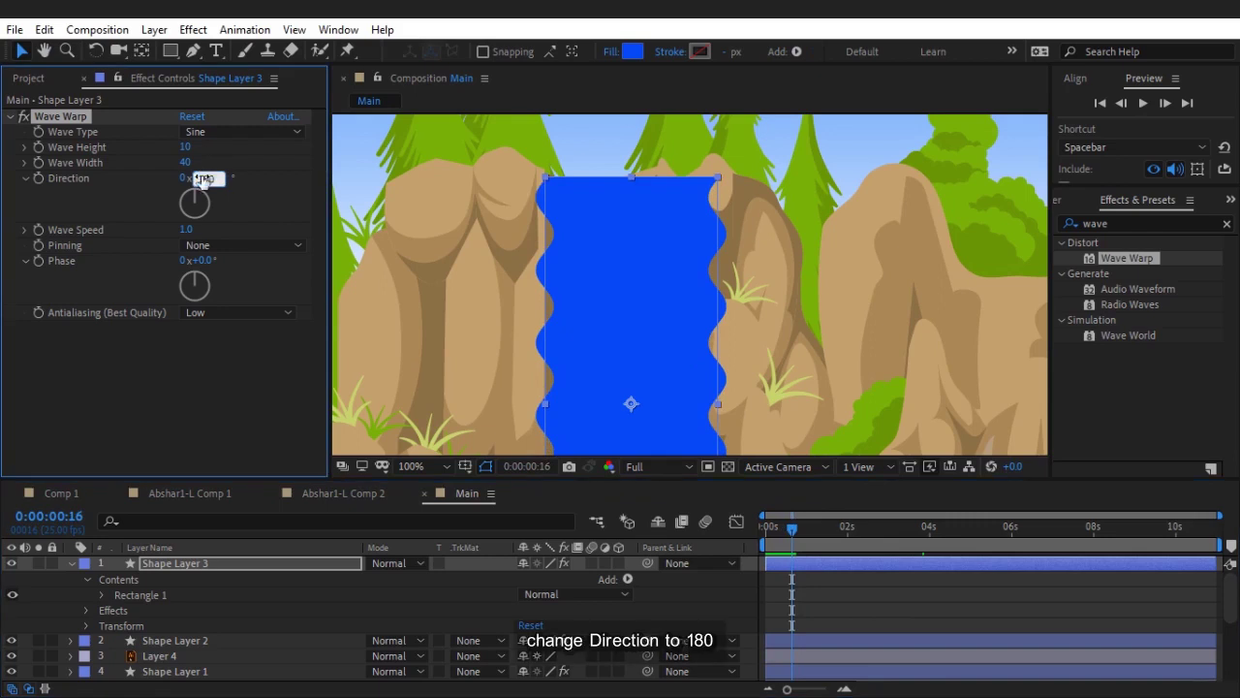
key("Return")
key("space")
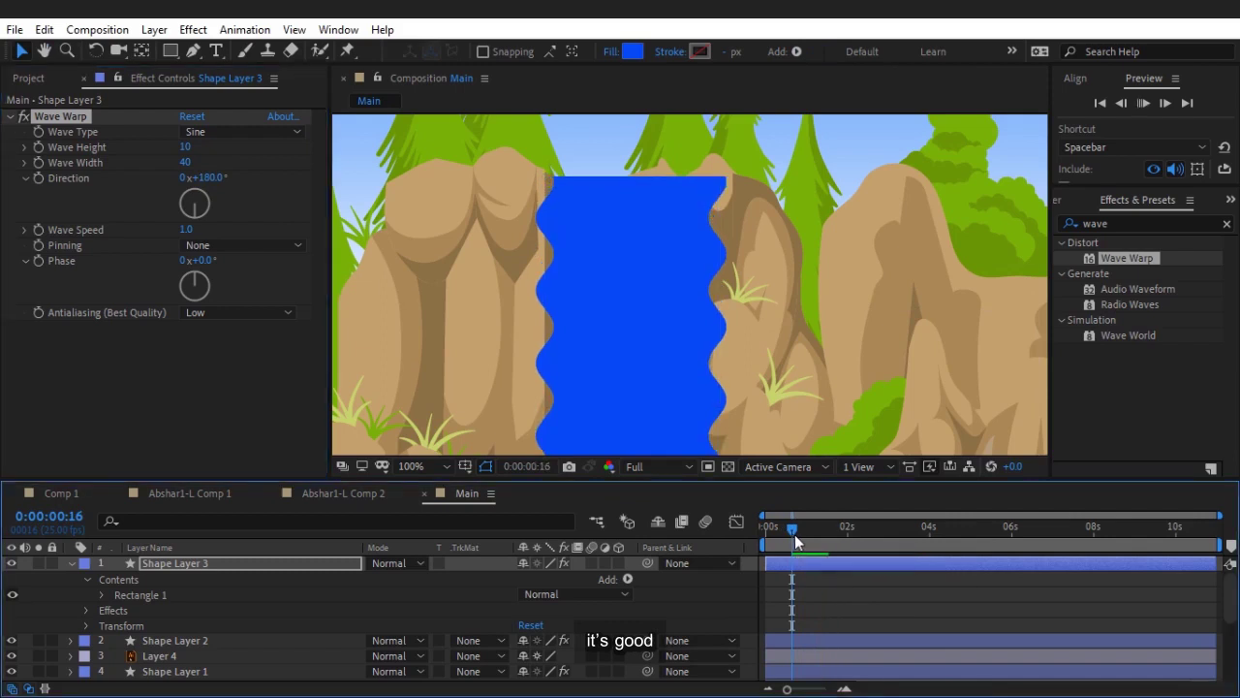
key("space")
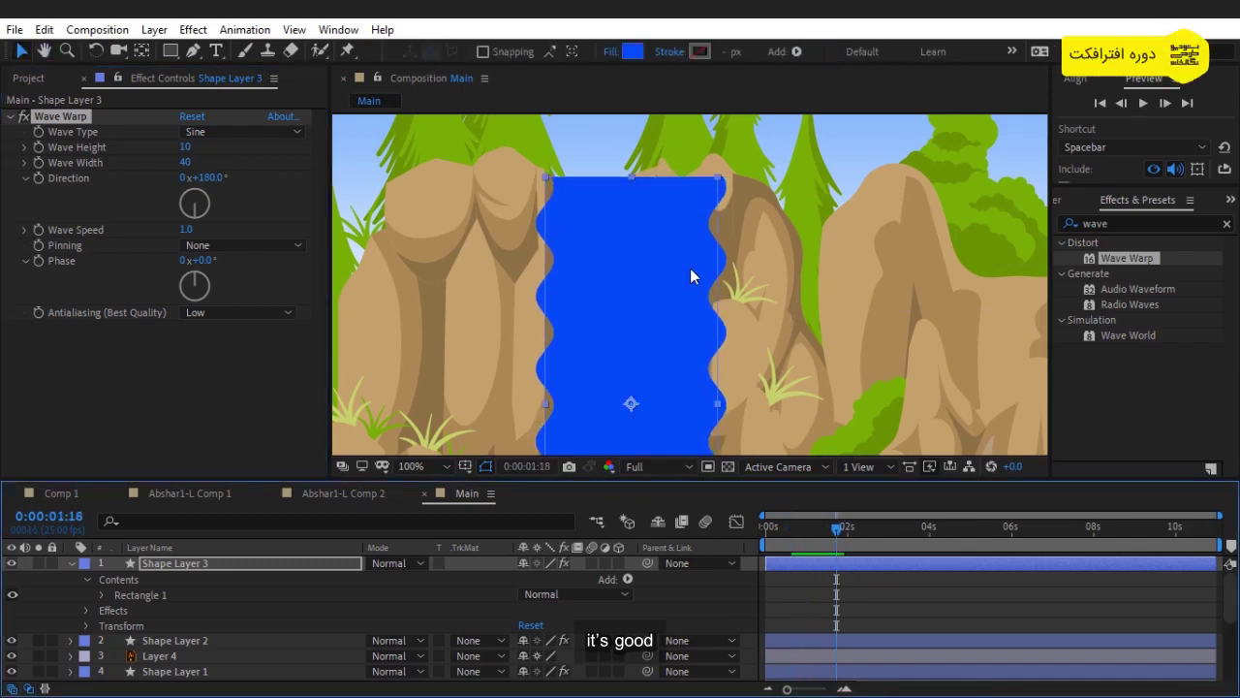
Step: Zoom the view to 200% on the waterfall's top edge and preview it
key("comma")
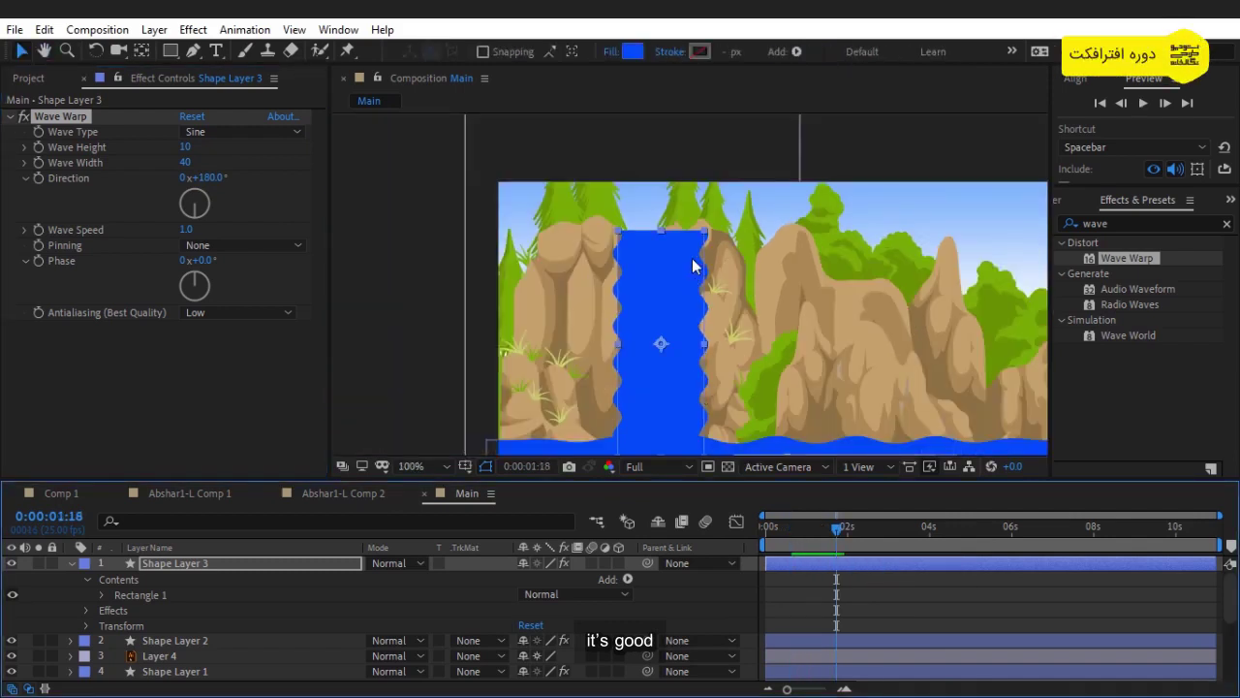
key("period")
key("period")
left_click_drag(670, 209, 728, 338)
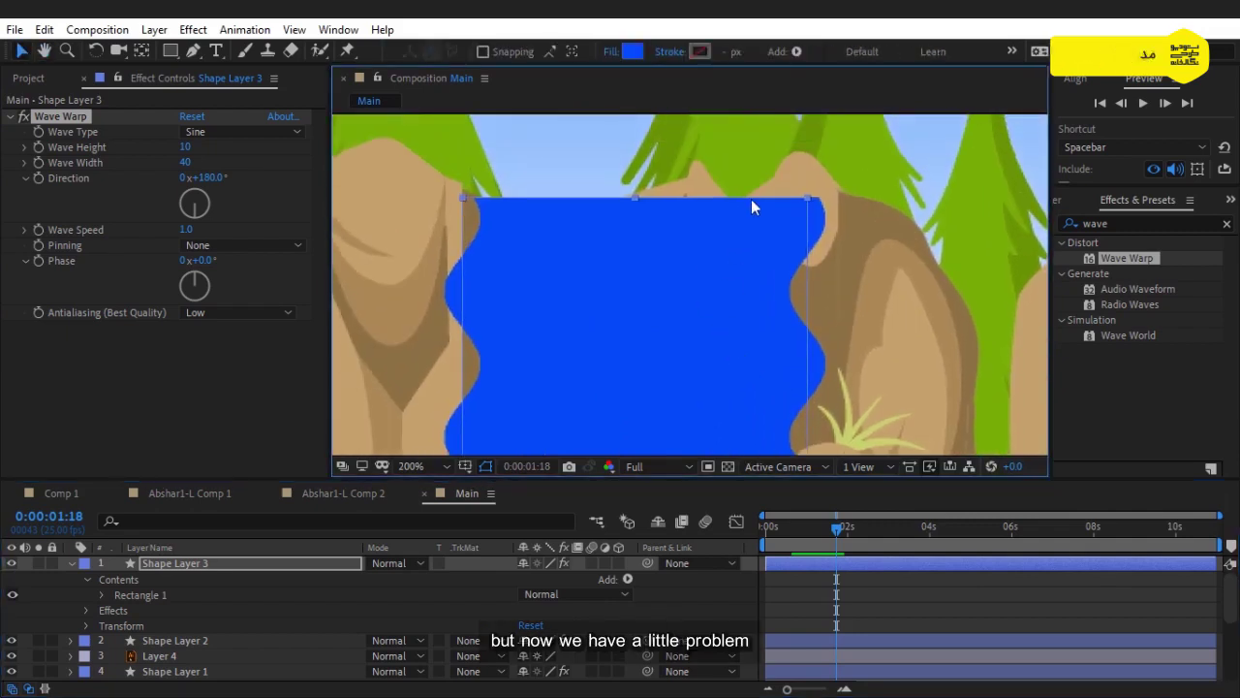
key("space")
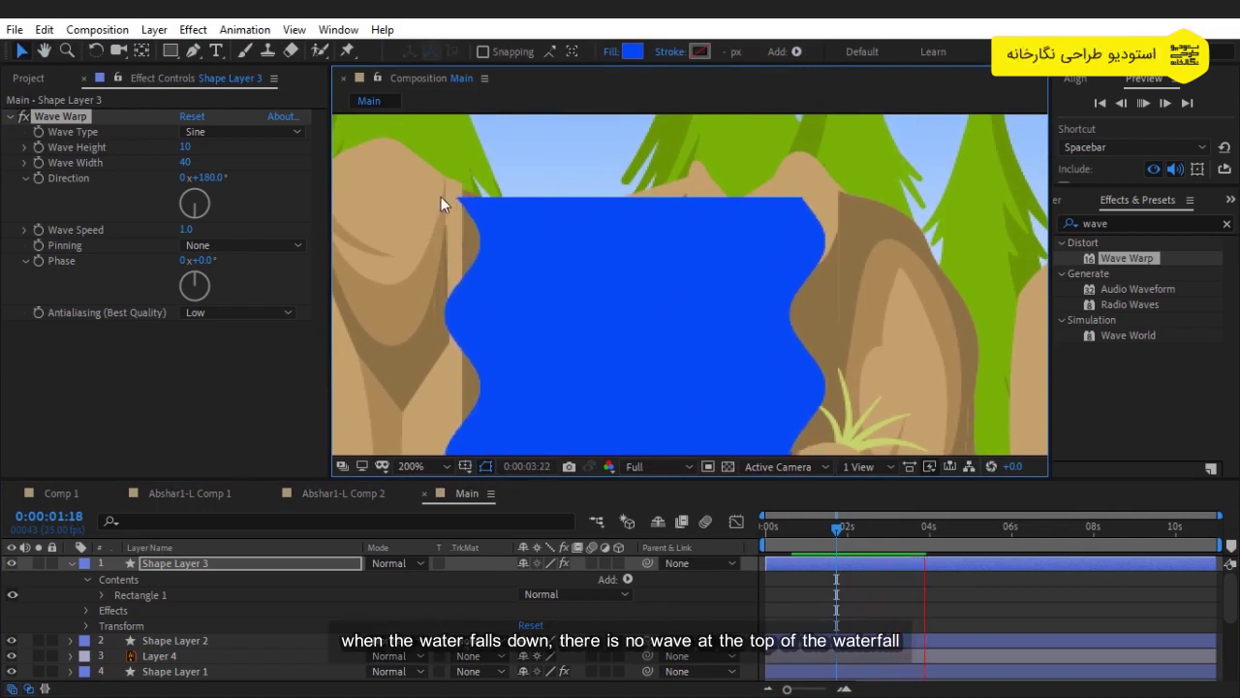
Step: Pin the waterfall's Wave Warp at All Edges and preview it
left_click(801, 525)
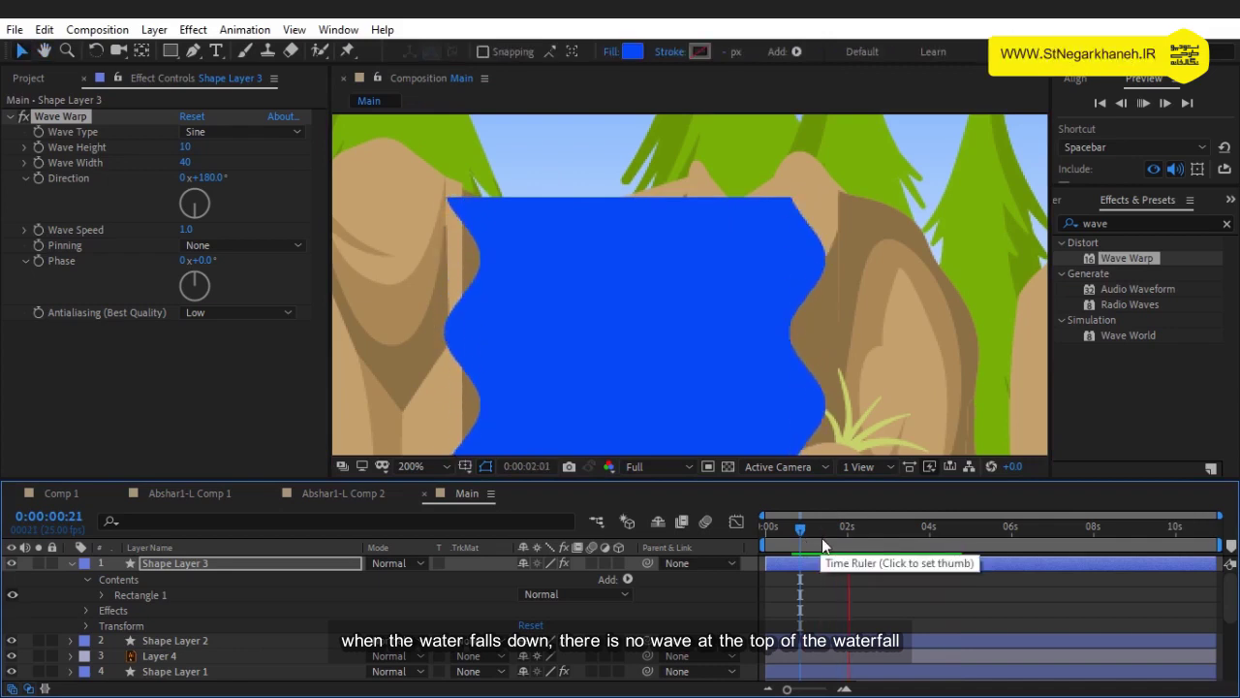
scroll(814, 378, "down", 2)
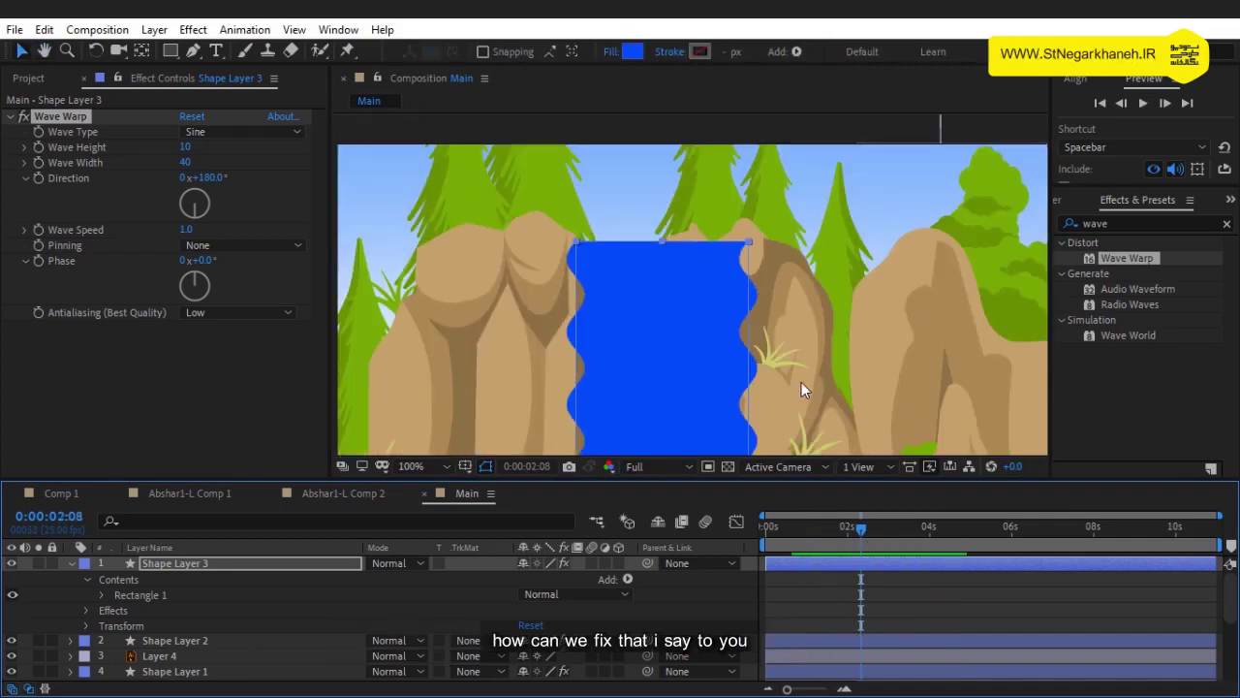
left_click(252, 247)
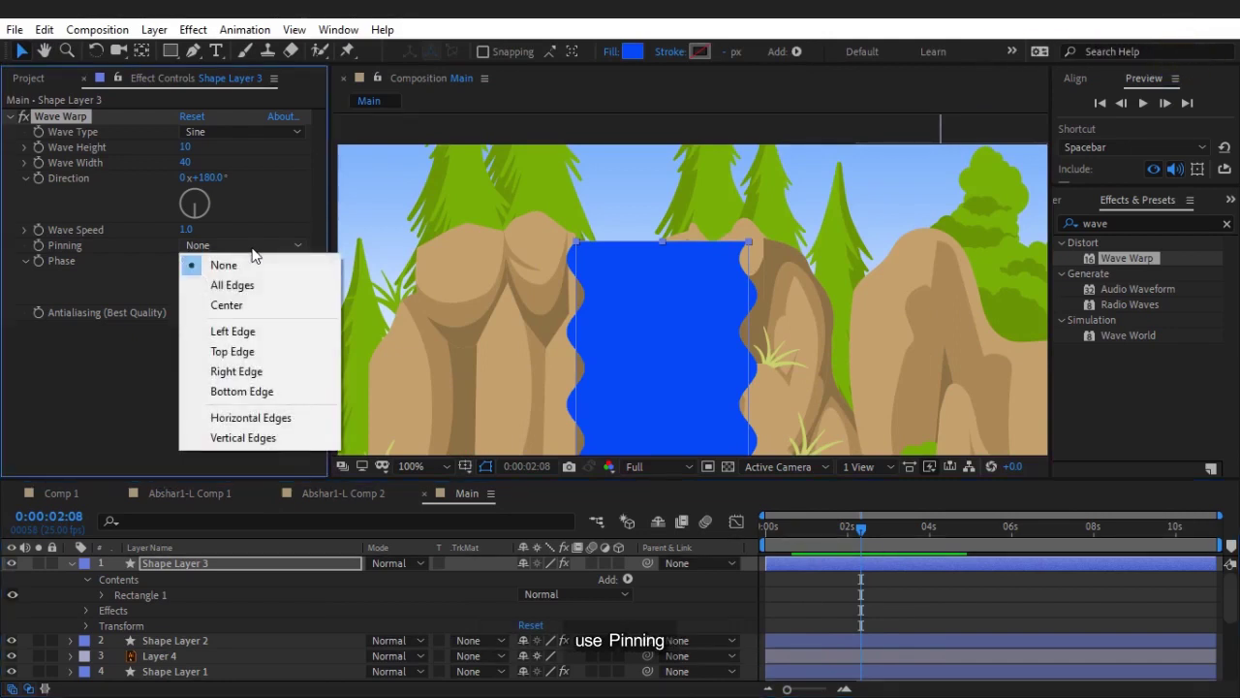
left_click(249, 284)
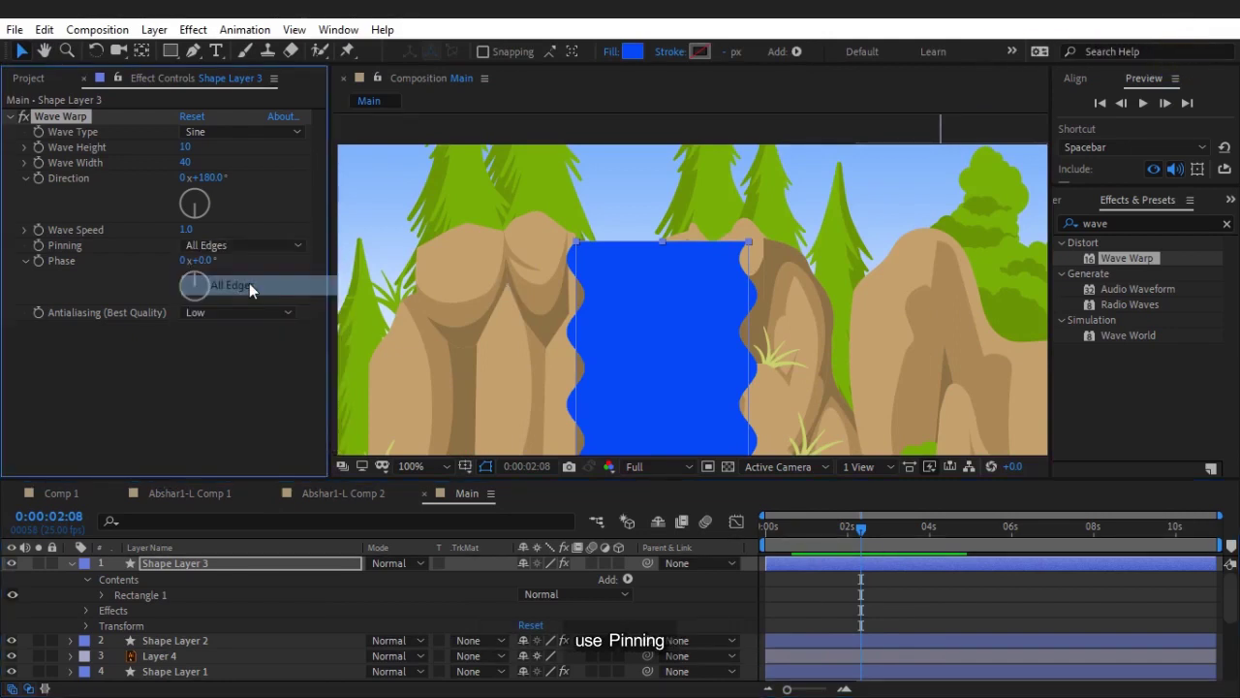
key("space")
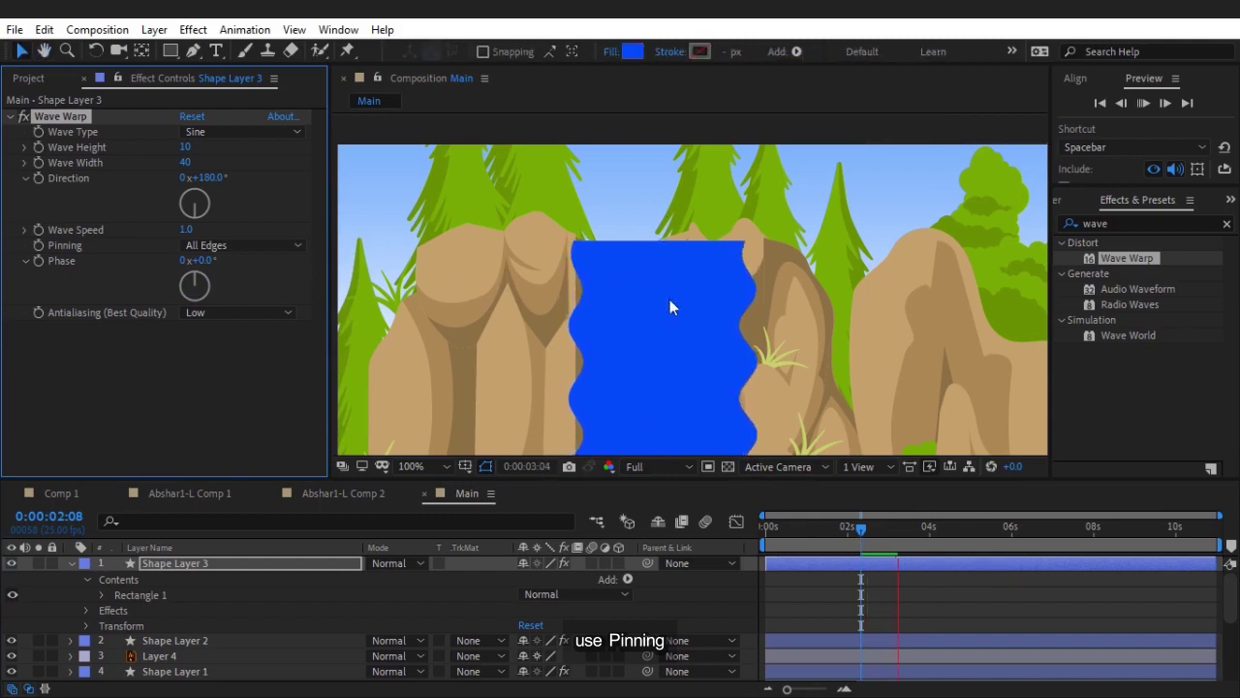
Step: Test nudging the waterfall up with Top Edge pinning, then undo back to All Edges
left_click(695, 371)
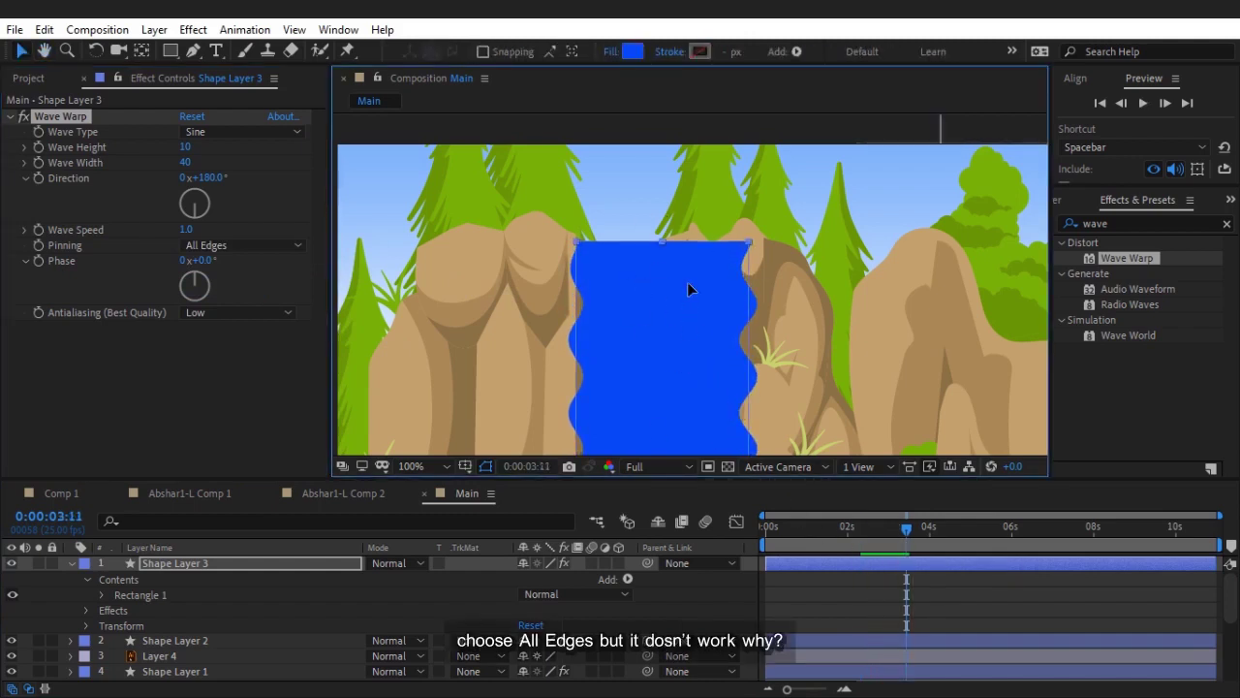
key("shift+Up")
key("shift+Up")
key("shift+Up")
key("shift+Up")
key("shift+Up")
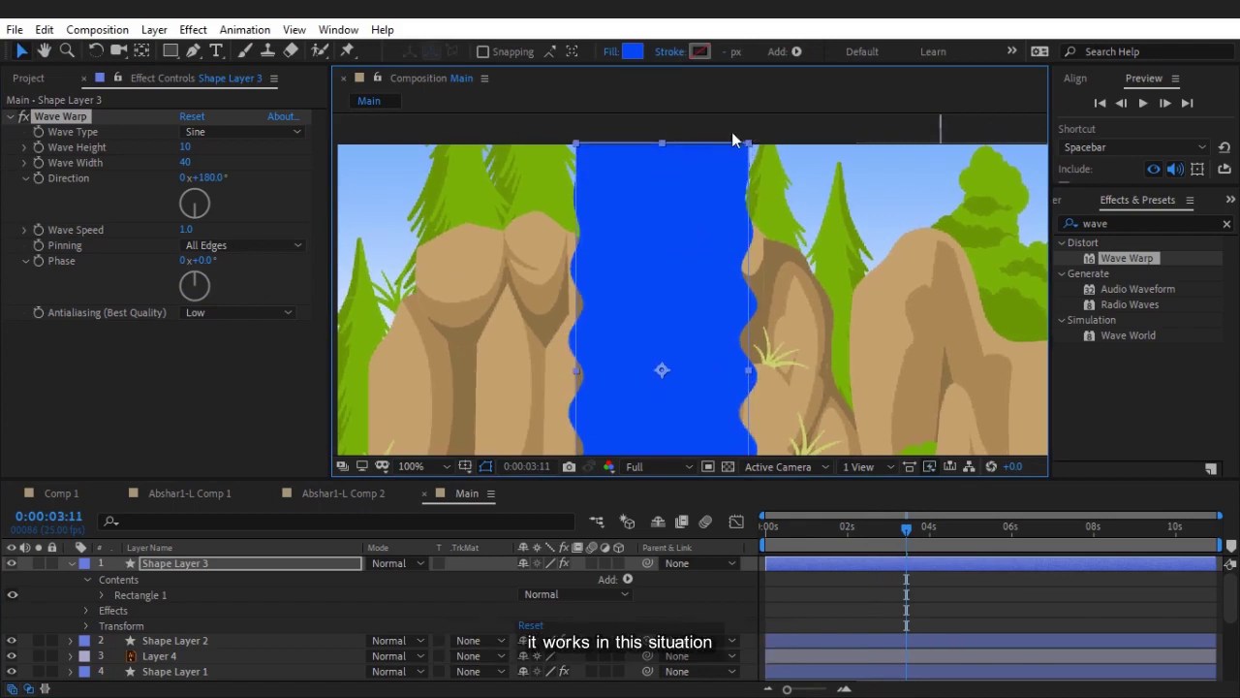
left_click(290, 245)
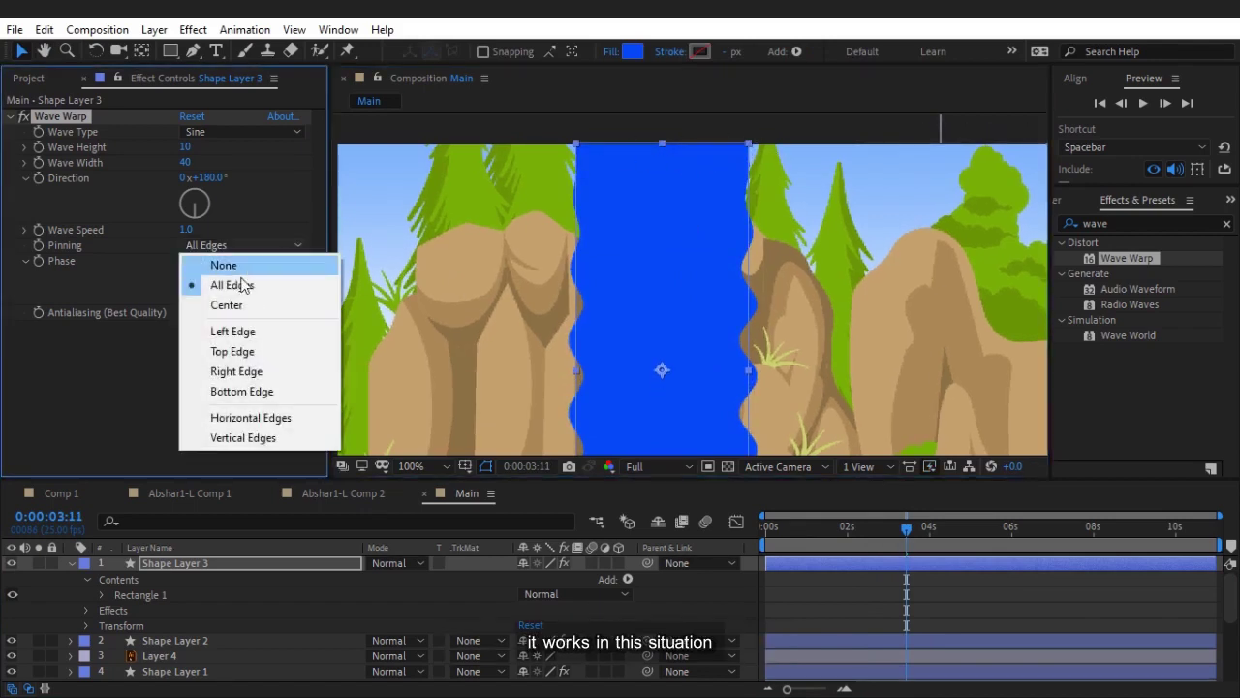
left_click(260, 352)
key("ctrl+z")
key("ctrl+z")
key("ctrl+z")
key("ctrl+z")
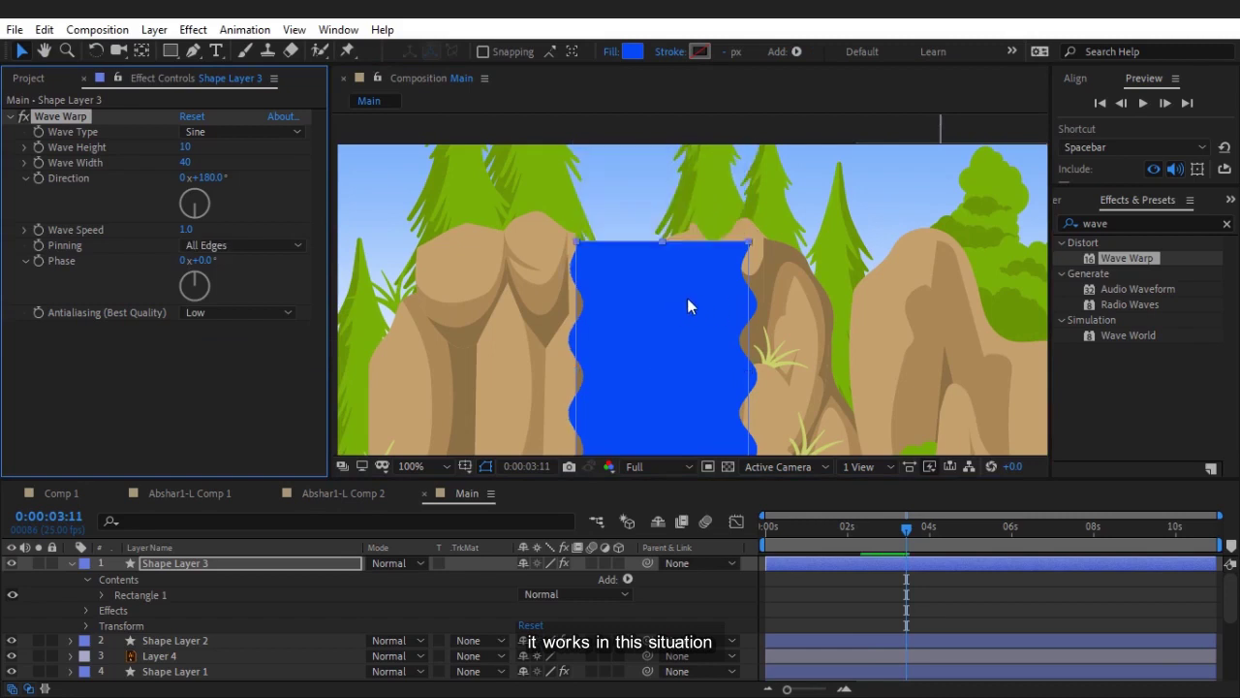
left_click(897, 600)
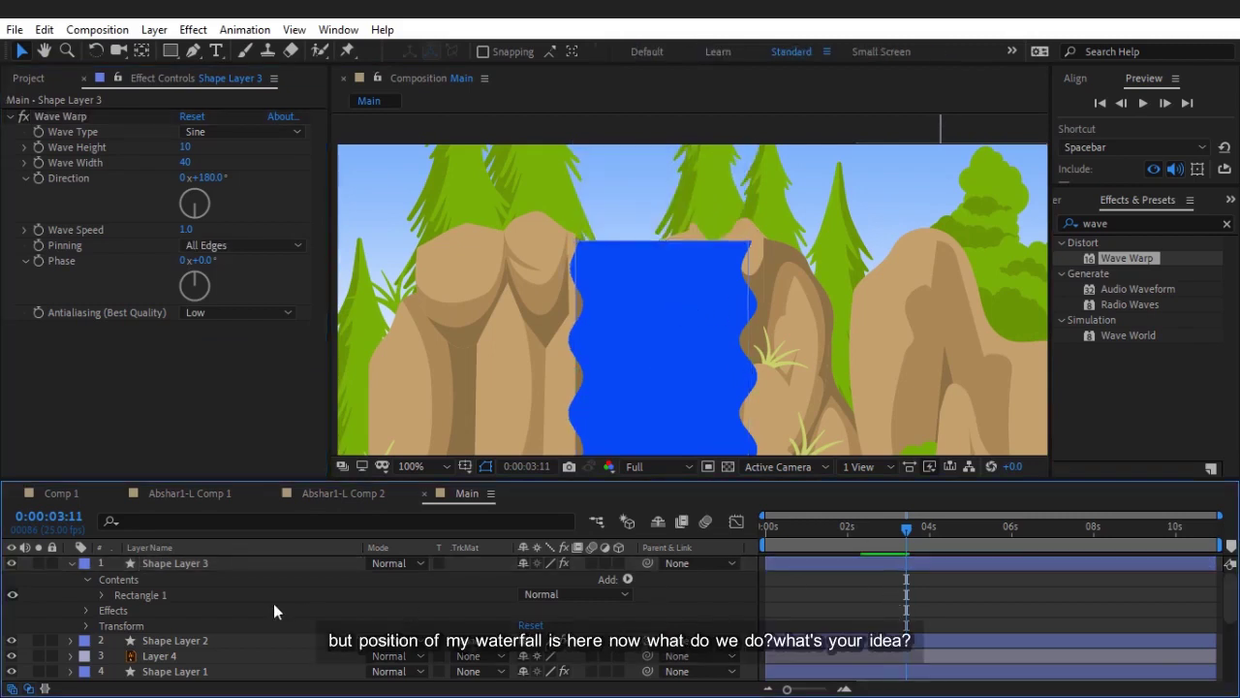
left_click(73, 112)
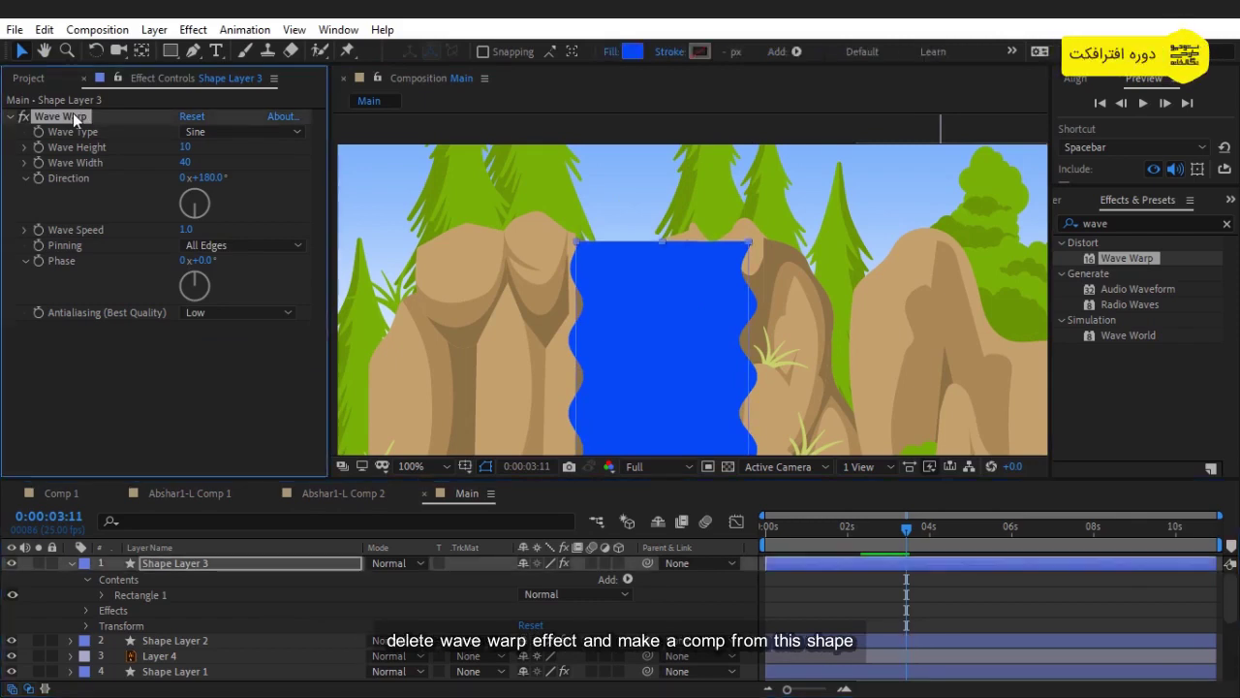
Step: Delete Shape Layer 3's Wave Warp, pre-compose it as 'ABSHAR', and apply fresh Wave Warp inside
key("Delete")
right_click(258, 568)
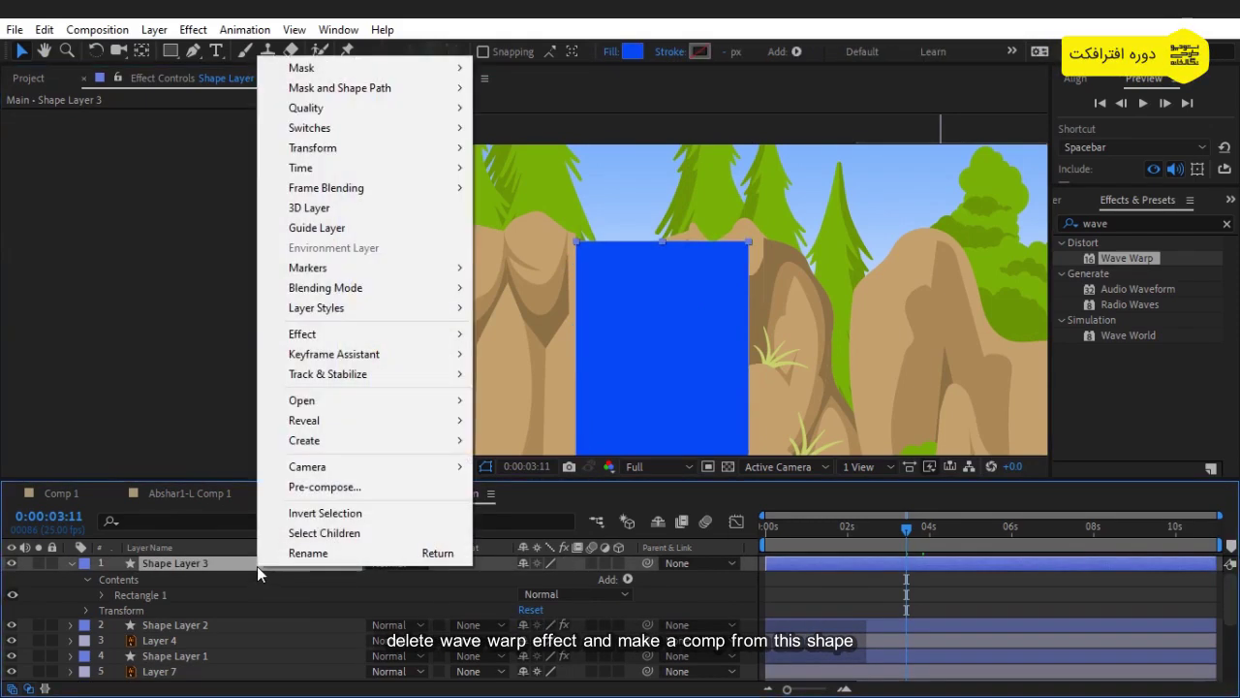
left_click(319, 489)
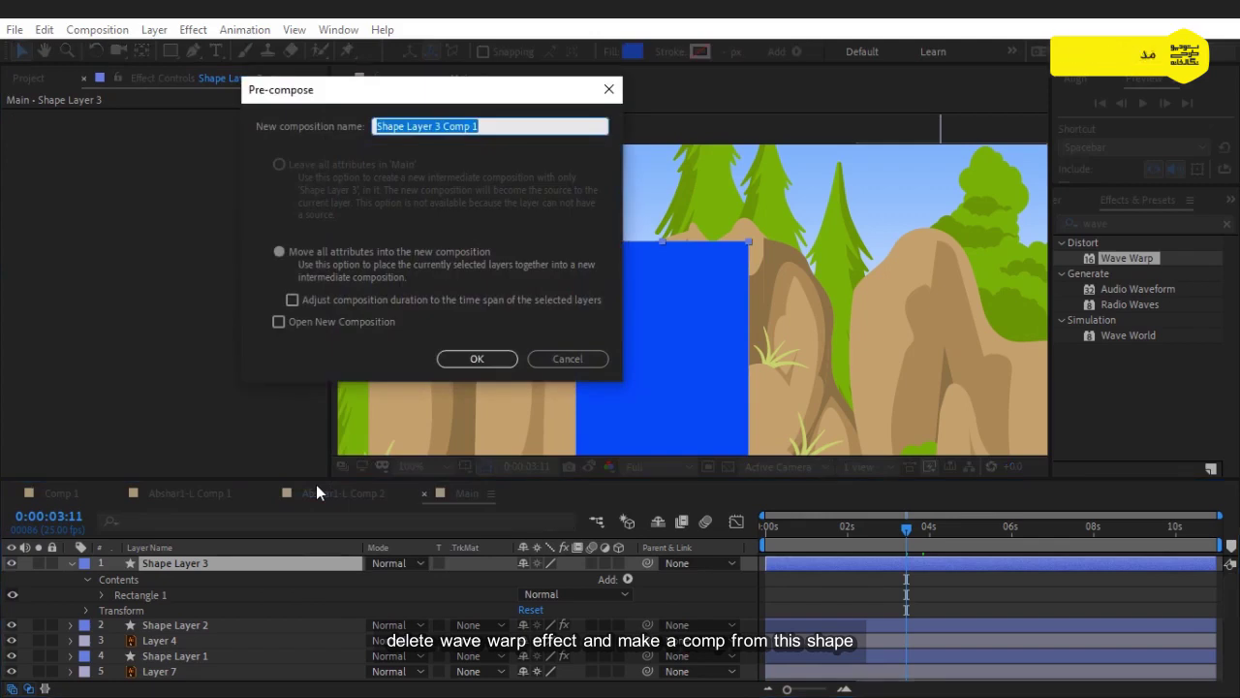
type("ABSHAR")
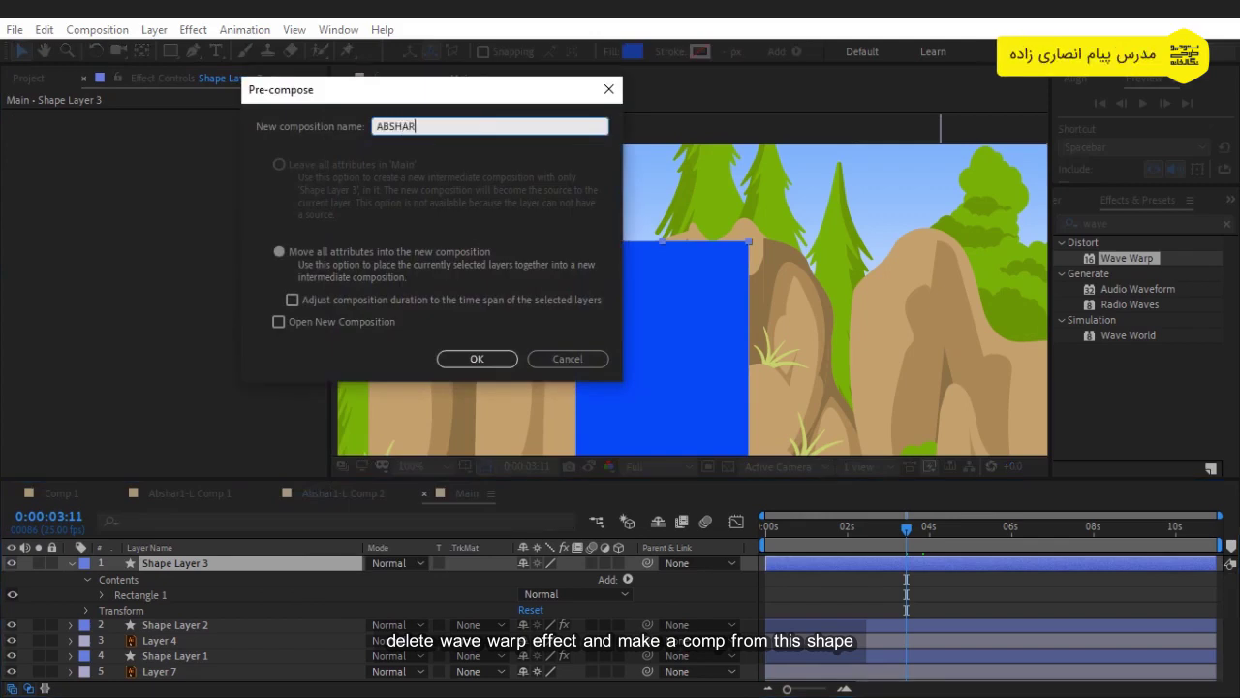
key("Return")
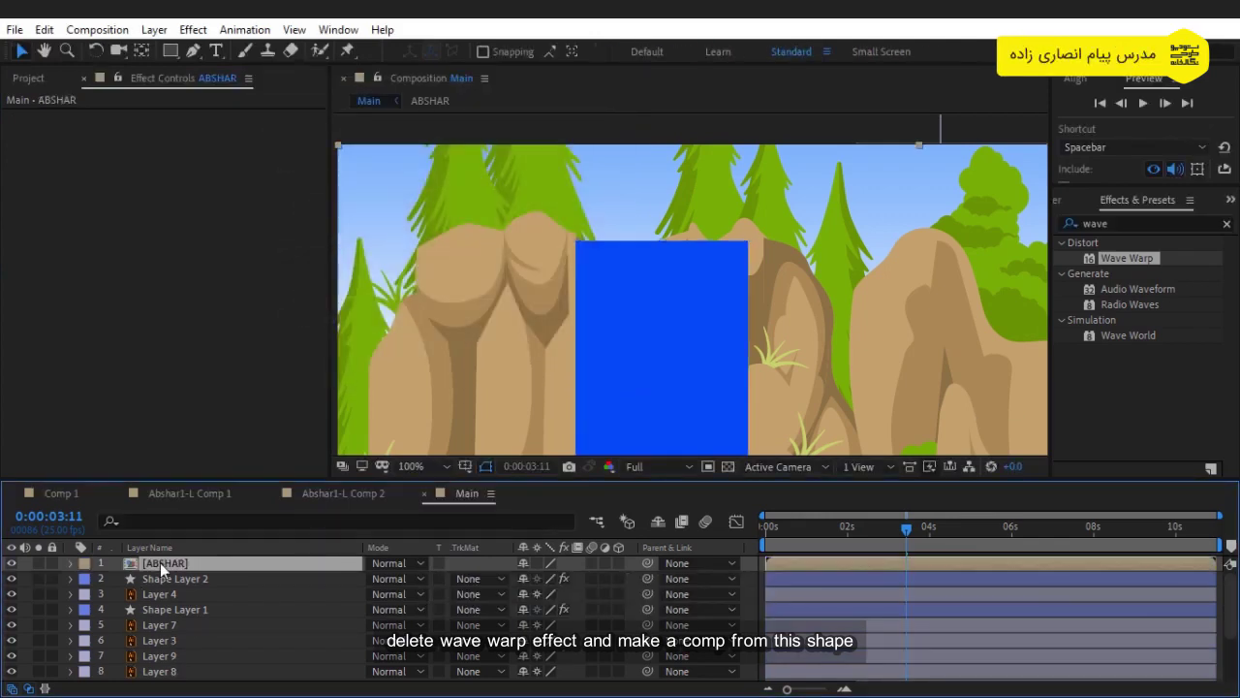
double_click(160, 562)
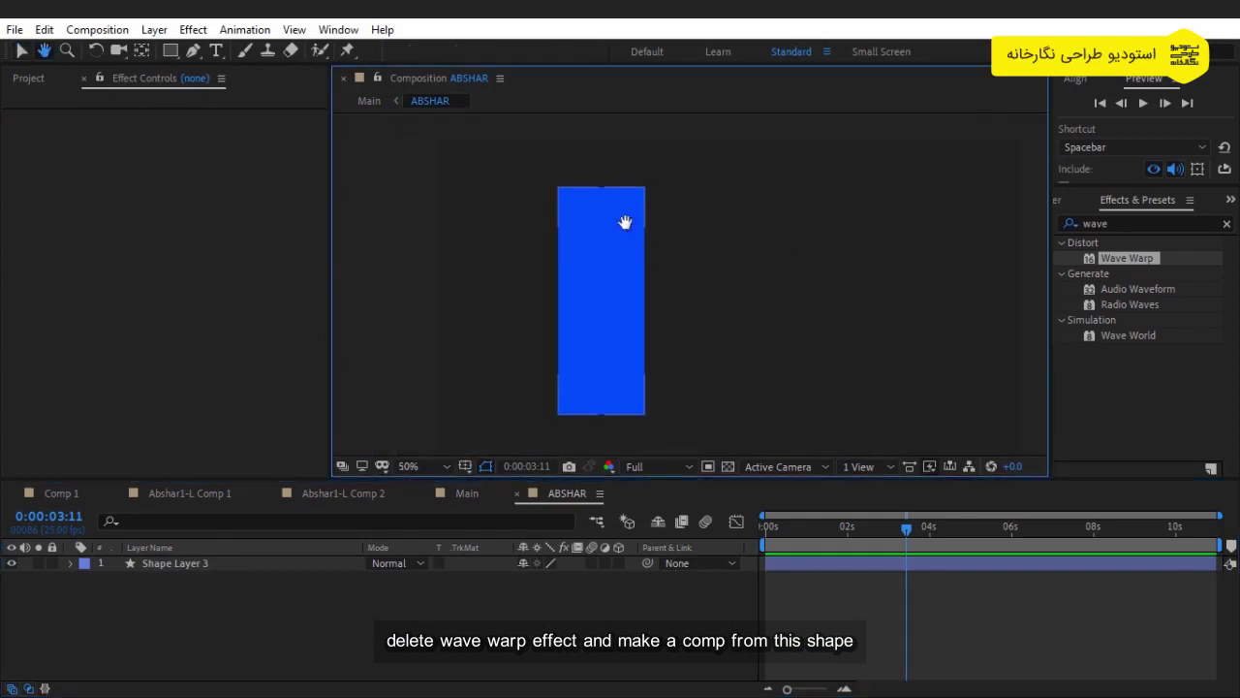
left_click_drag(1110, 257, 614, 241)
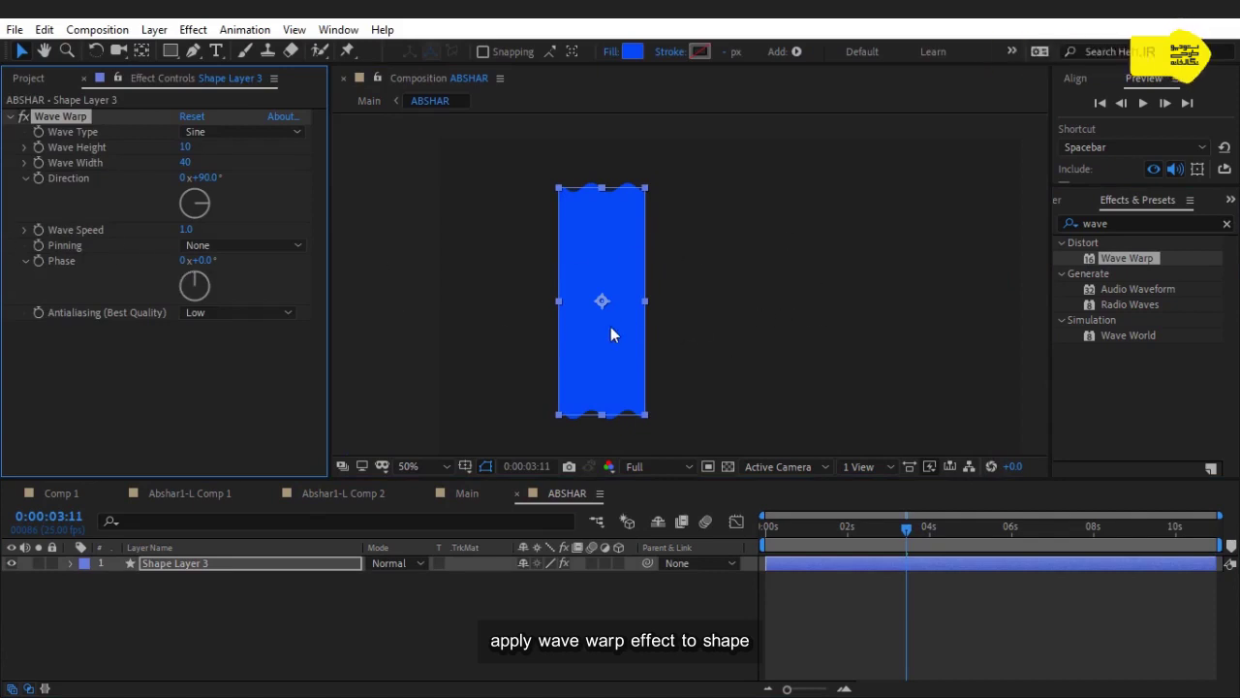
Step: Move the waterfall shape right and set its Wave Warp Direction to 180°
mouse_move(610, 328)
left_mouse_down()
mouse_move(827, 329)
mouse_move(737, 326)
left_mouse_up()
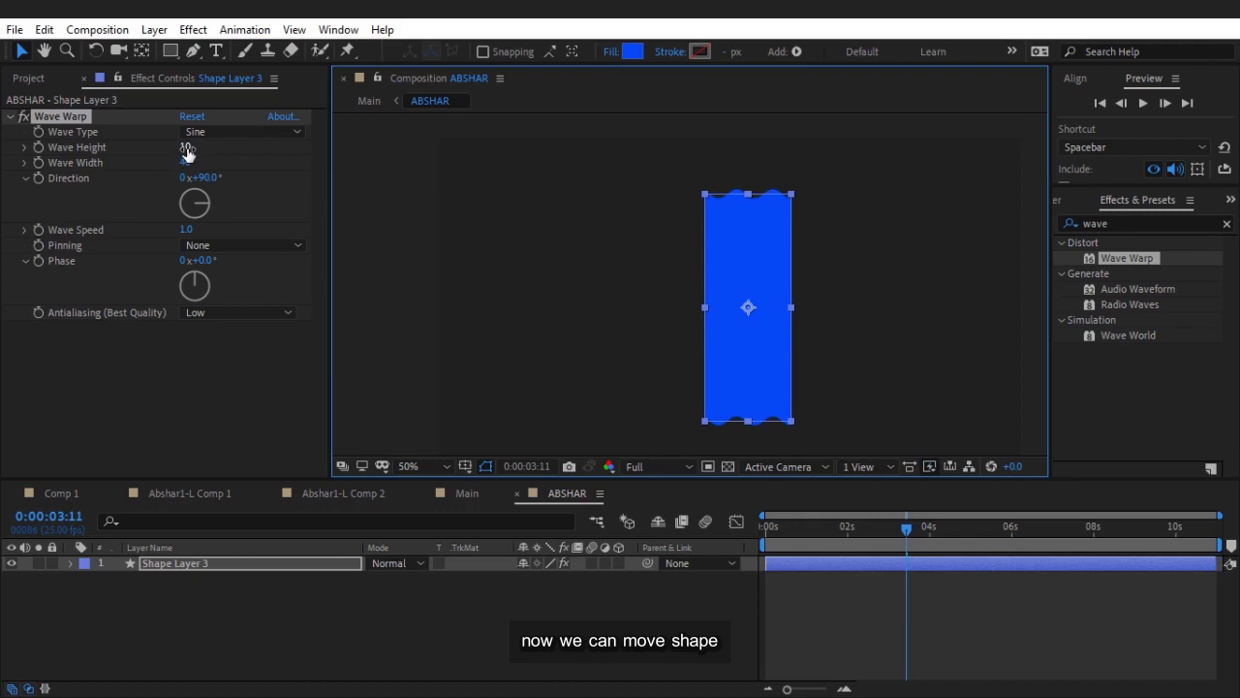
left_click(205, 177)
type("180")
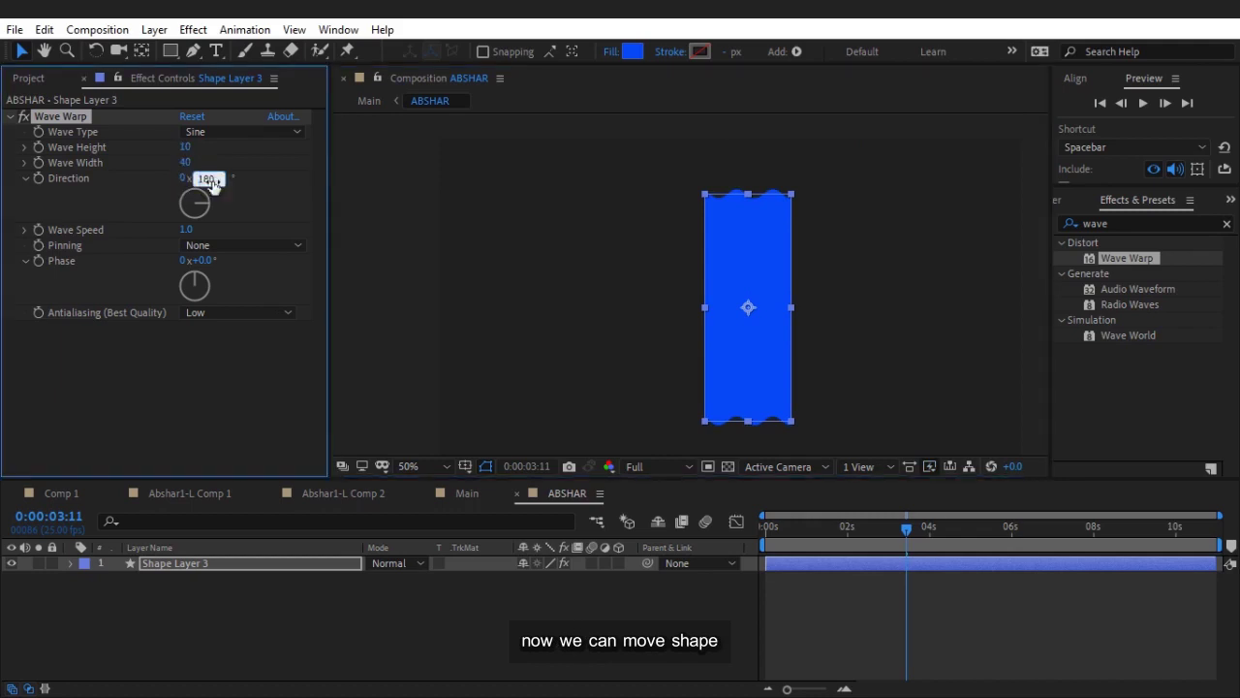
key("Return")
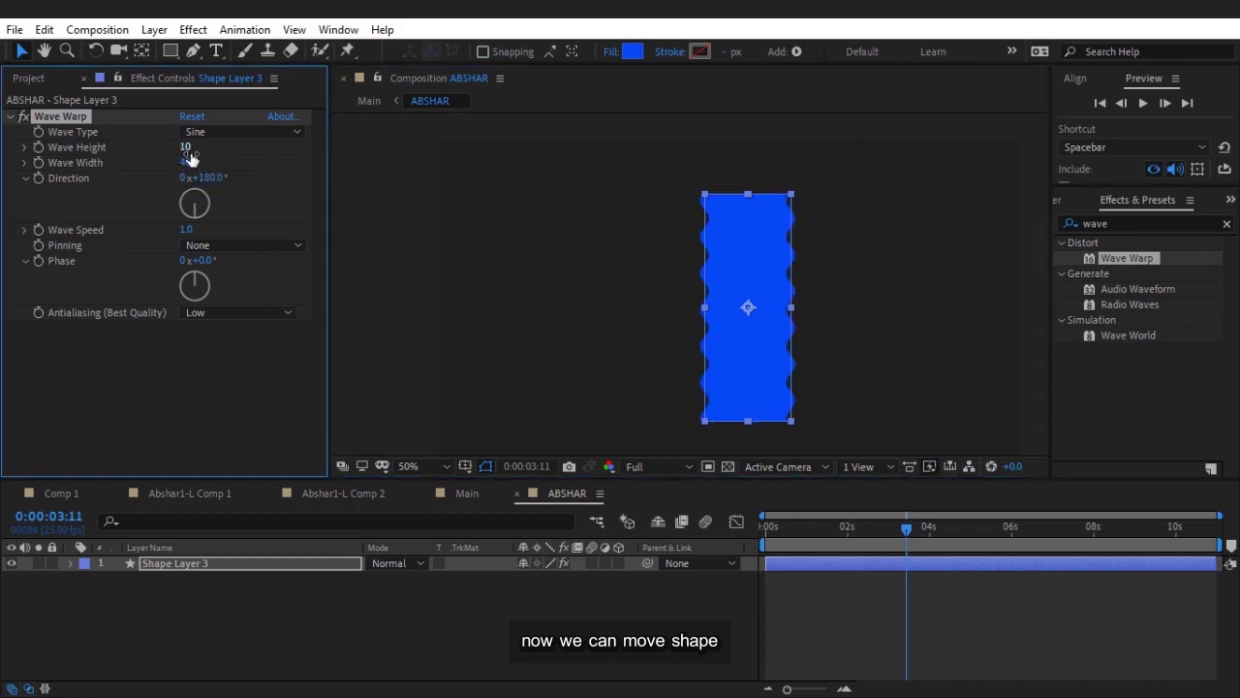
Step: Set Wave Width to 70 and preview the waves
left_click_drag(187, 163, 467, 170)
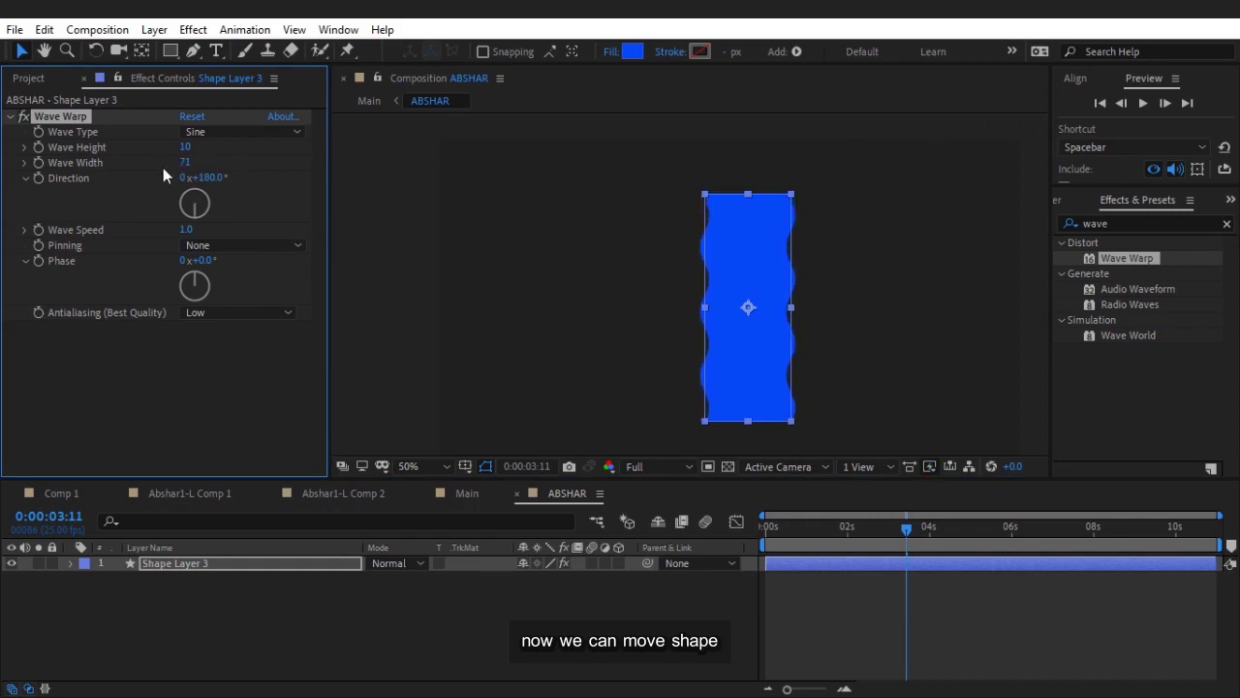
left_click(187, 163)
key("Return")
key("space")
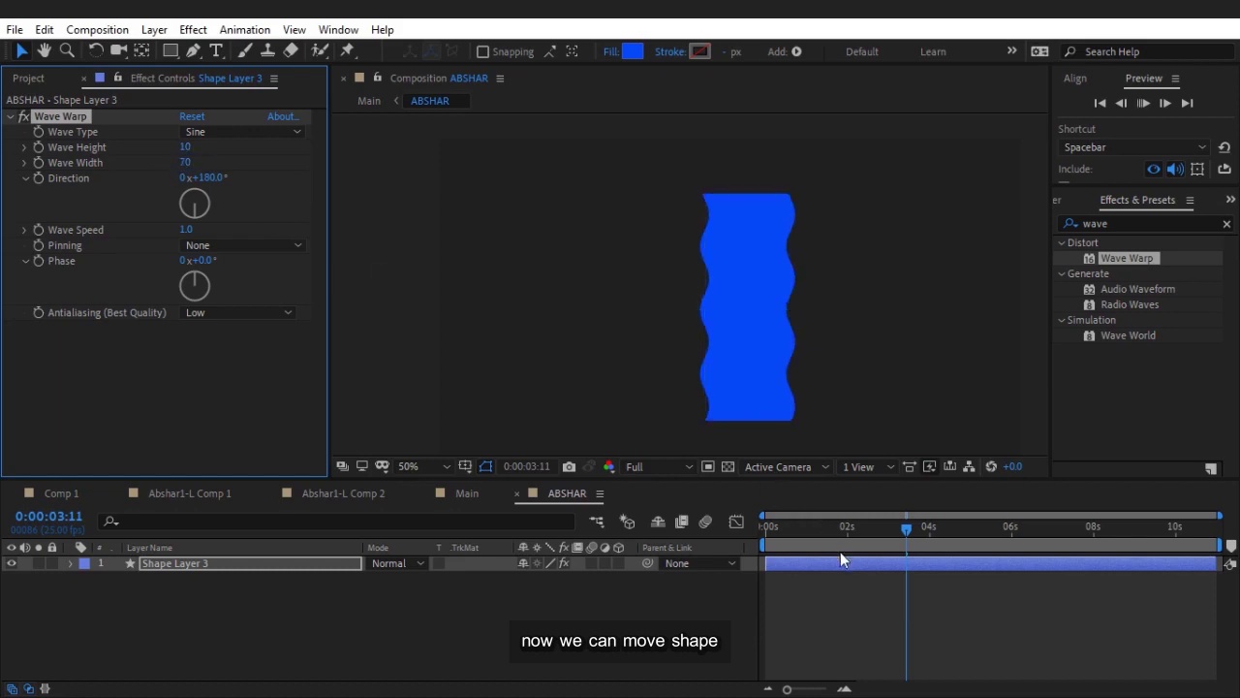
key("space")
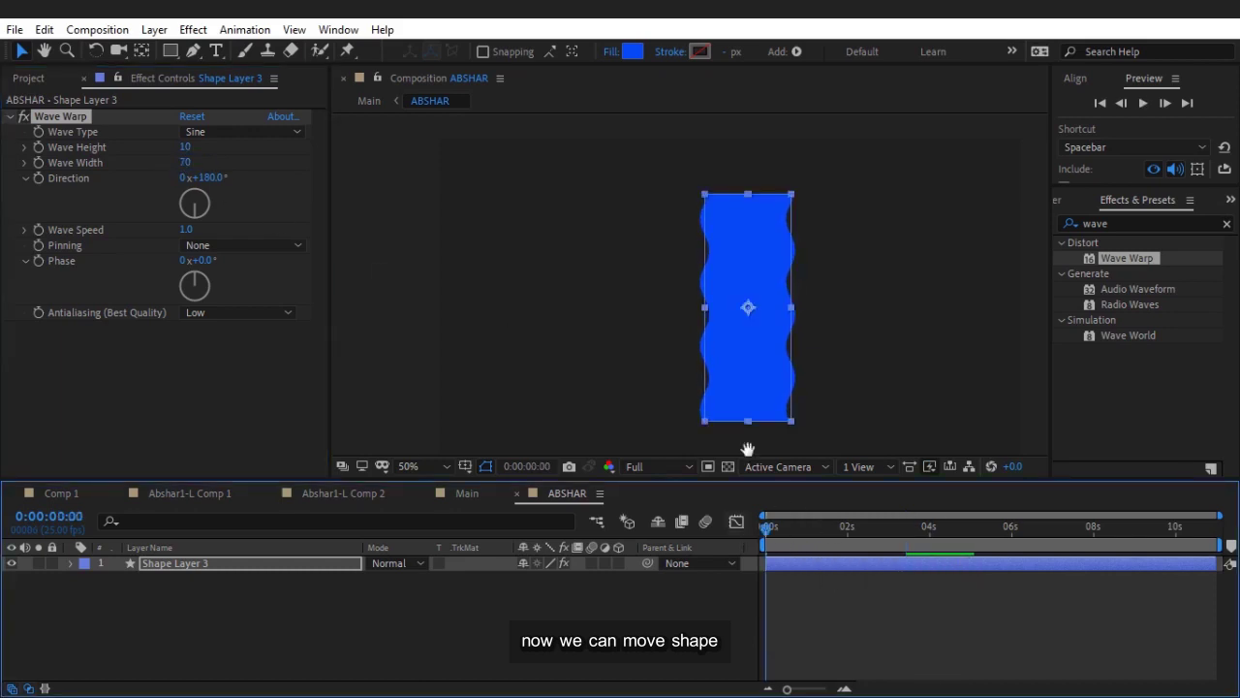
key("space")
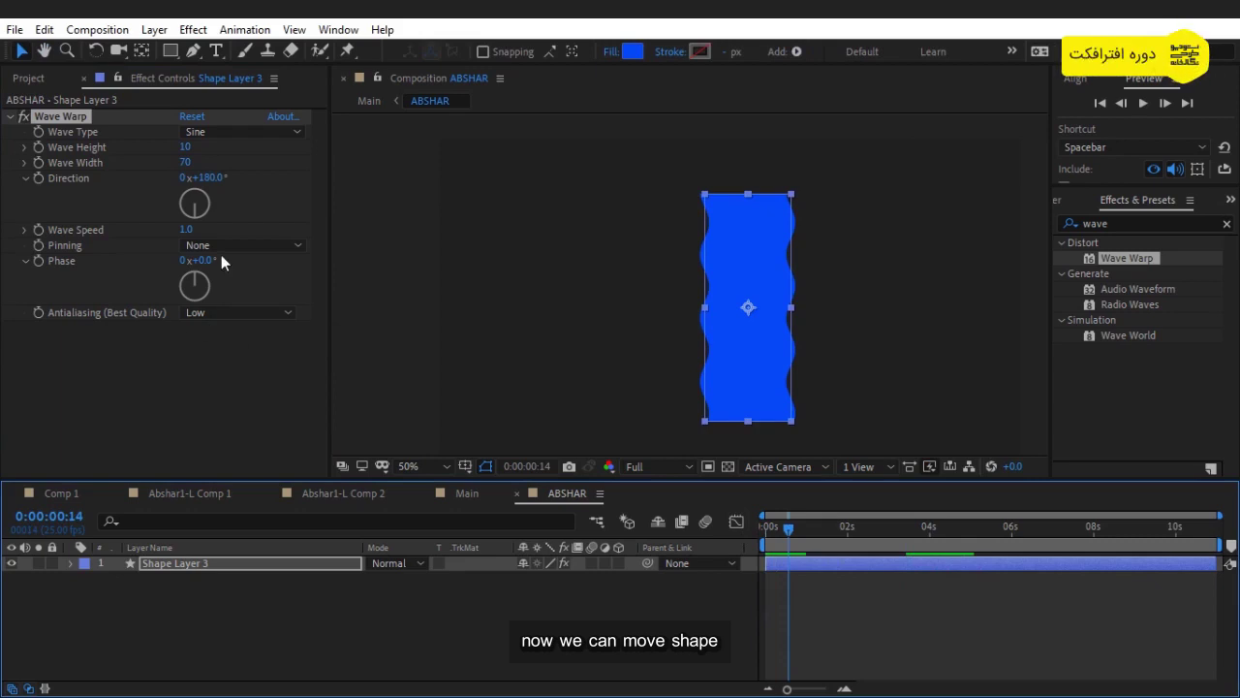
Step: Pin the ABSHAR waterfall's Wave Warp at All Edges, raise the shape, and return to Main
left_click(236, 247)
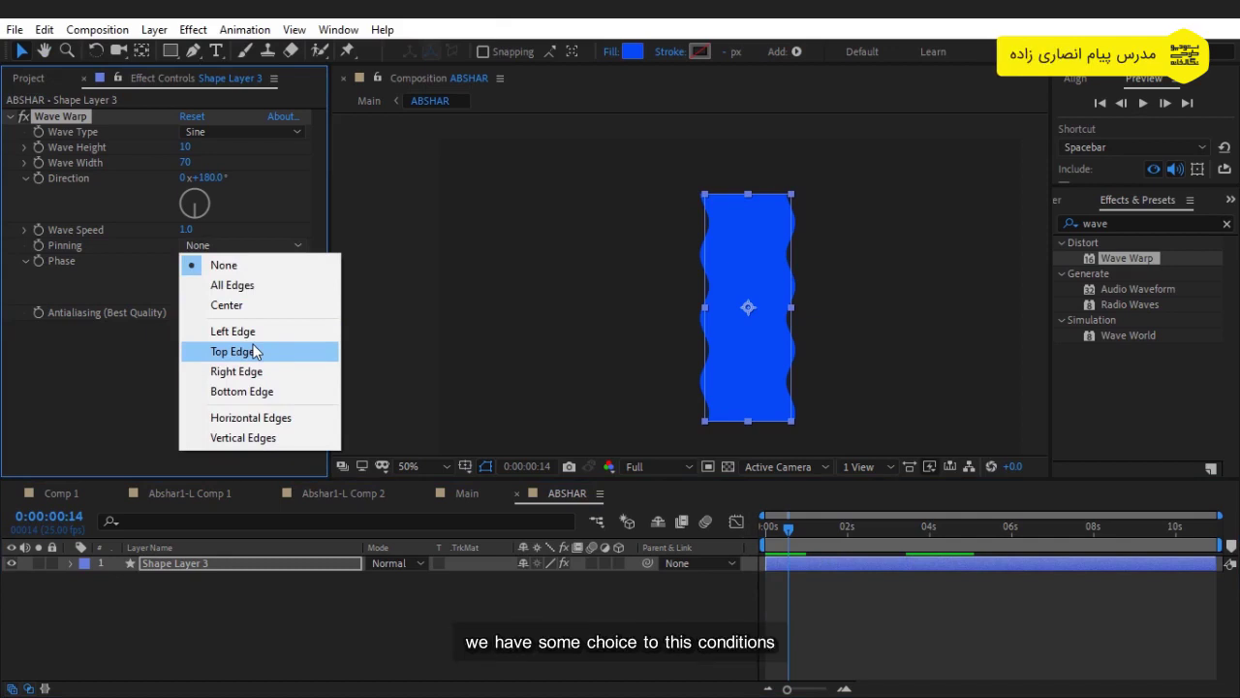
left_click(232, 285)
left_click(754, 264)
left_click_drag(754, 263, 761, 209)
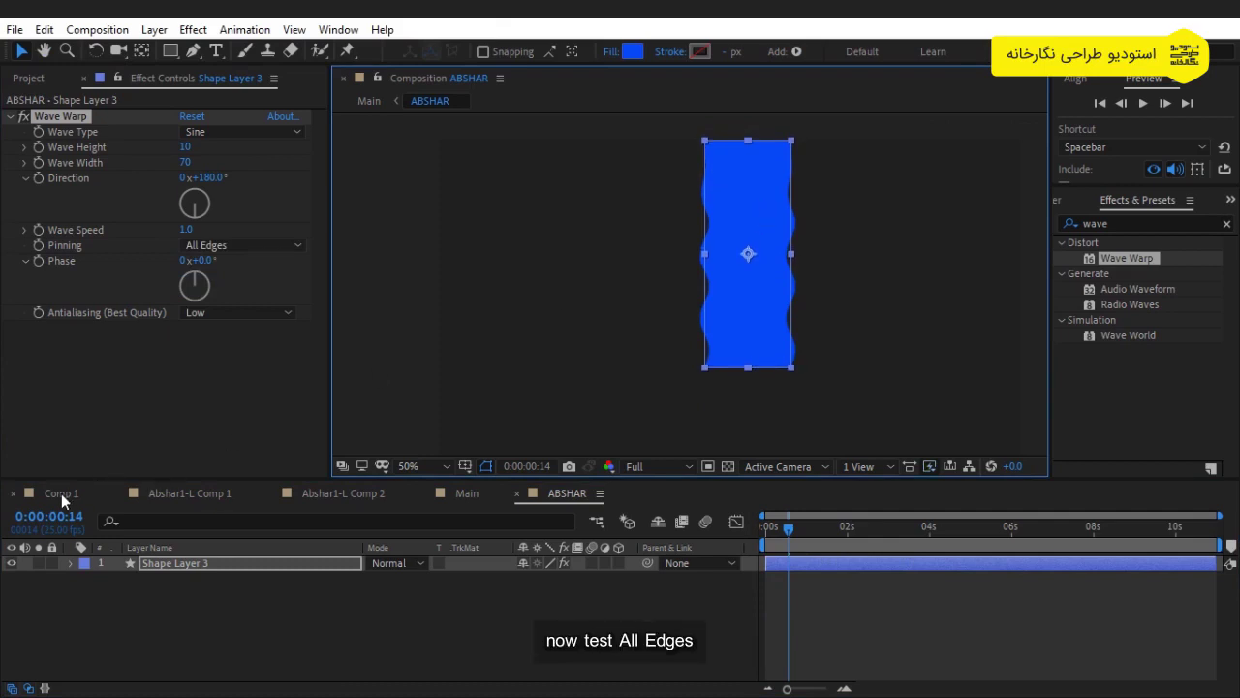
left_click(466, 494)
scroll(700, 301, "up", 2)
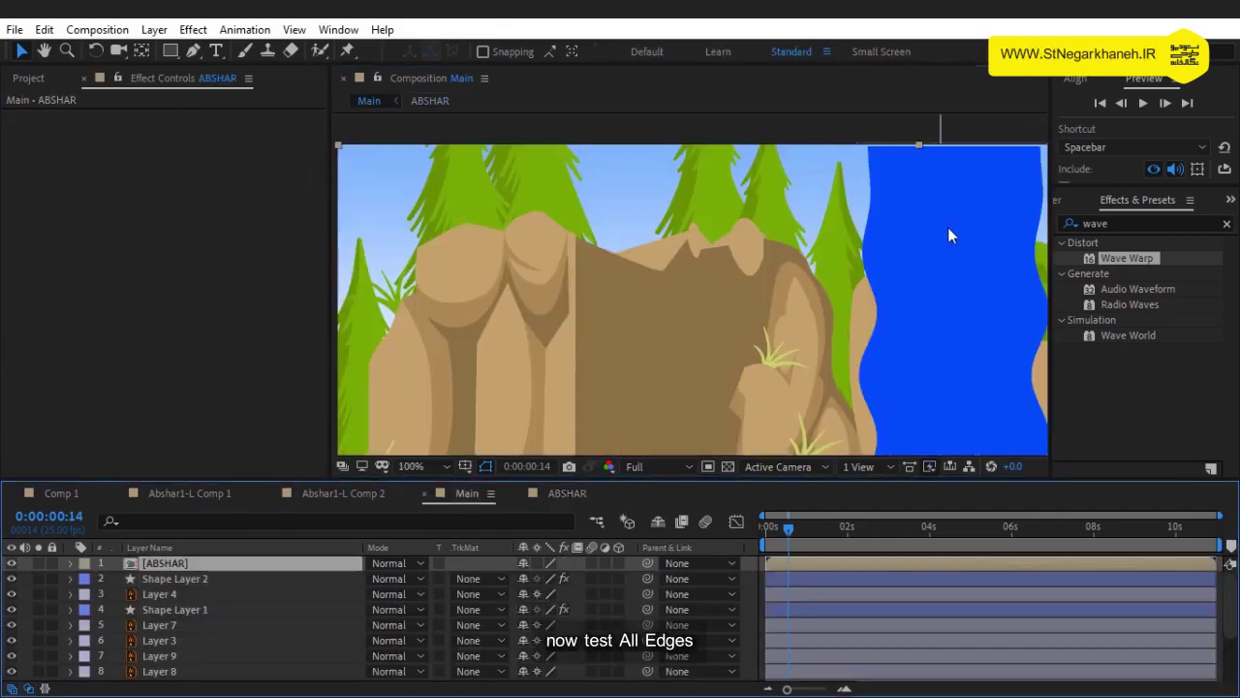
Step: Slide the ABSHAR layer left into the rock gap in Main and preview the scene
mouse_move(768, 323)
left_mouse_down()
mouse_move(642, 318)
mouse_move(653, 314)
left_mouse_up()
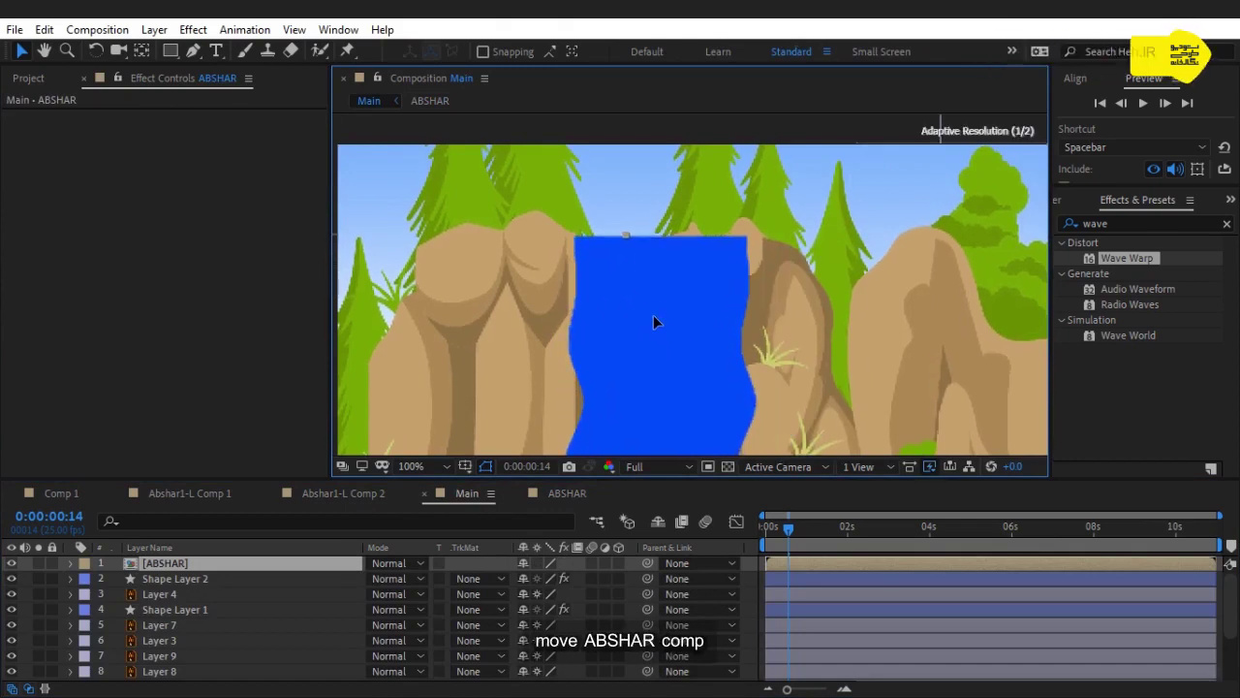
key("space")
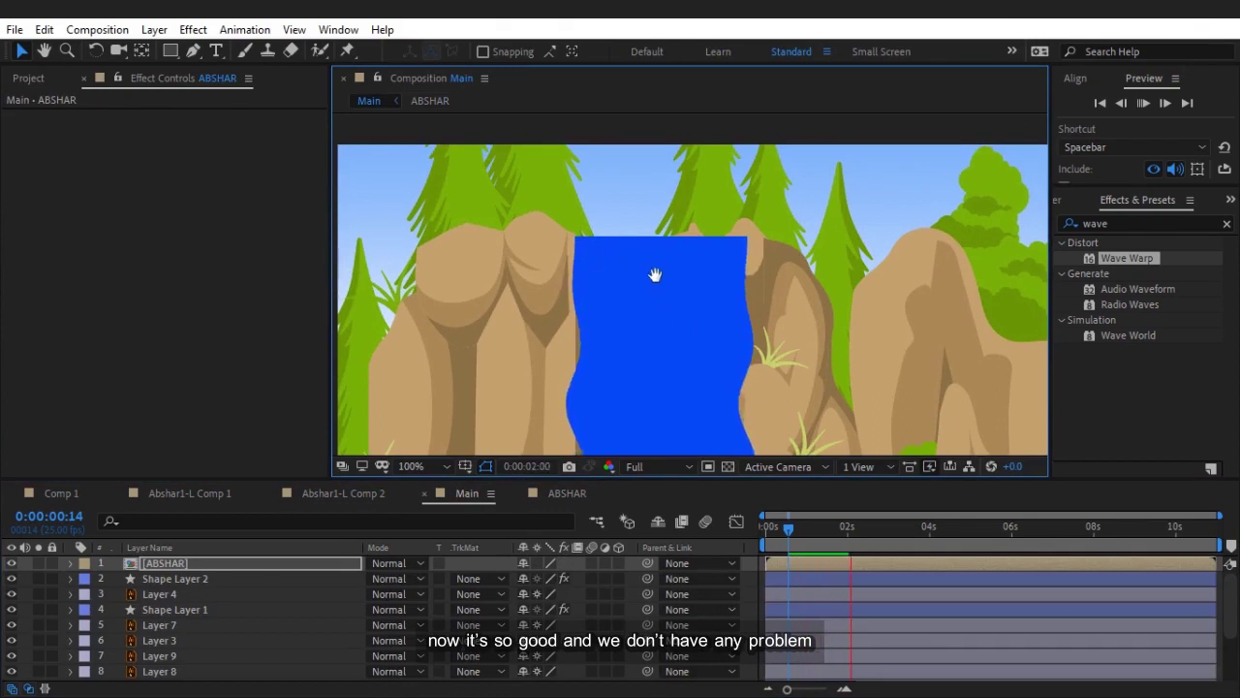
key("space")
scroll(676, 308, "down", 2)
left_click_drag(708, 352, 717, 252)
key("space")
key("space")
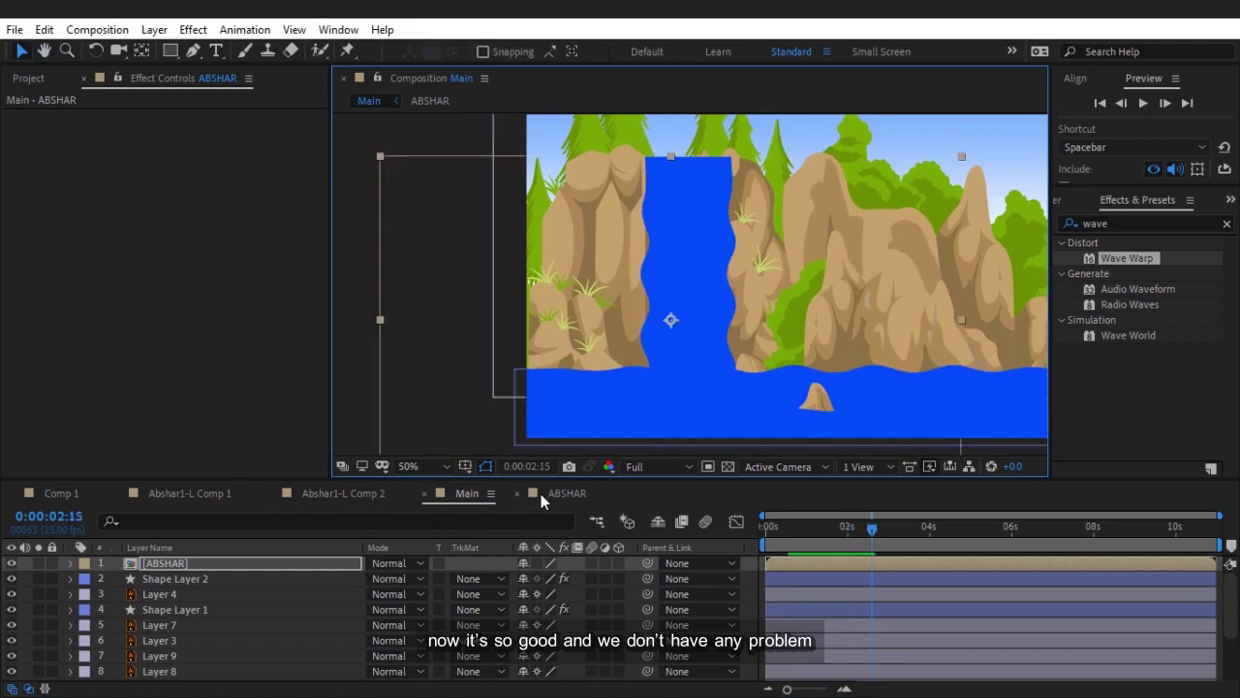
Step: In the ABSHAR comp, set Wave Warp pinning to Top Edge and inspect the waterfall's top
left_click(550, 495)
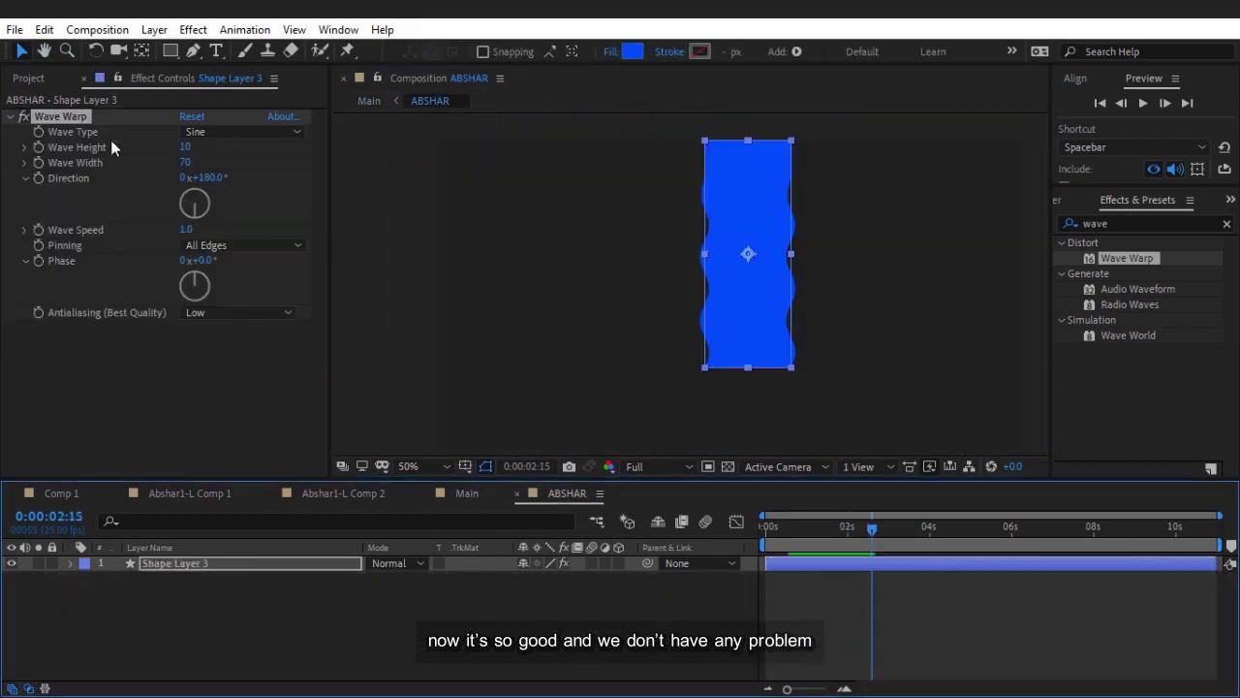
left_click(215, 245)
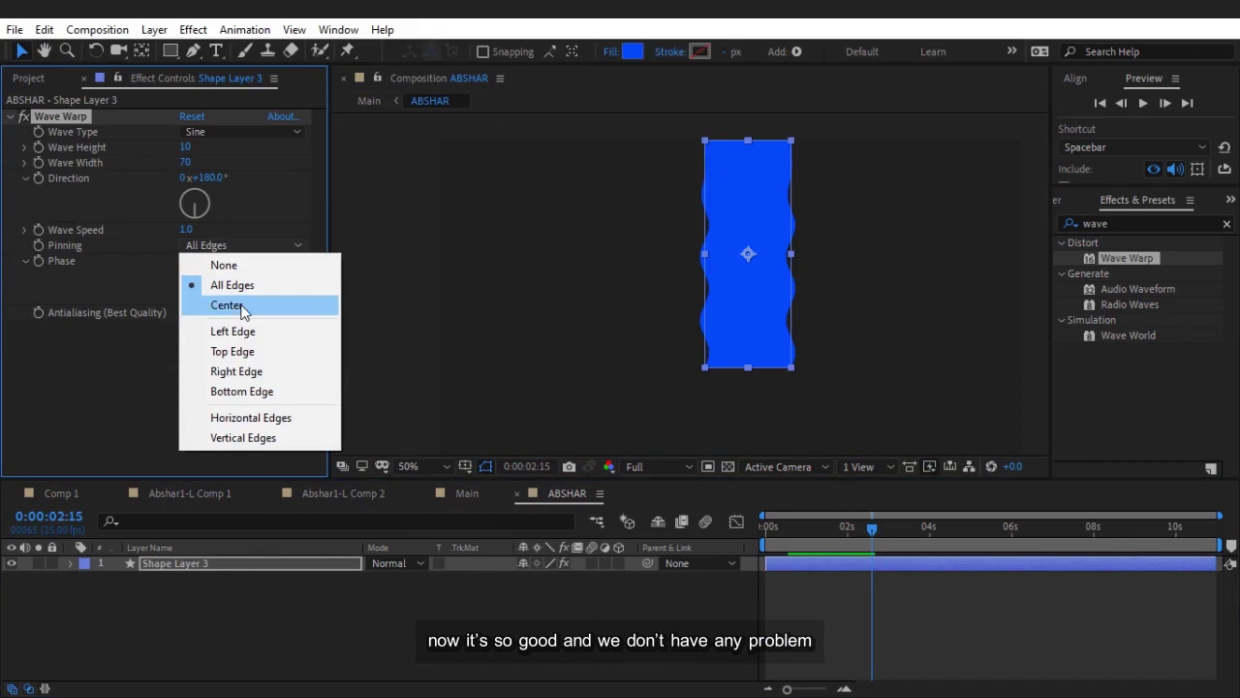
left_click(252, 358)
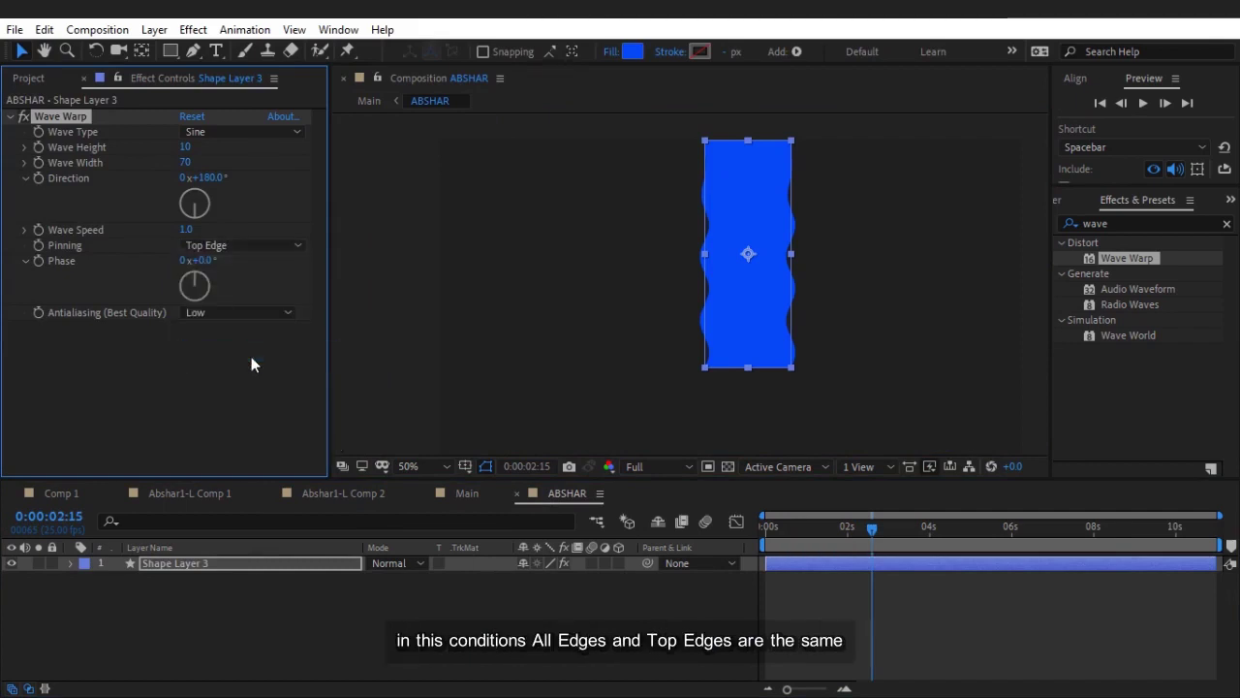
left_click(229, 244)
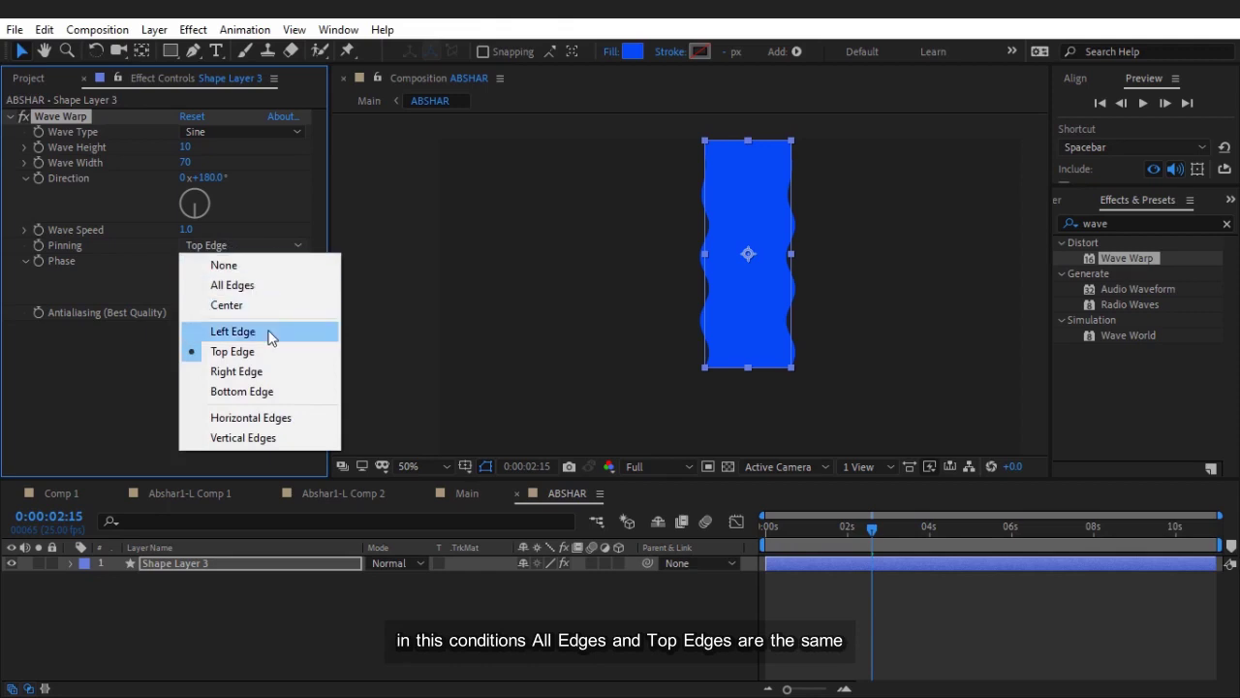
left_click(474, 643)
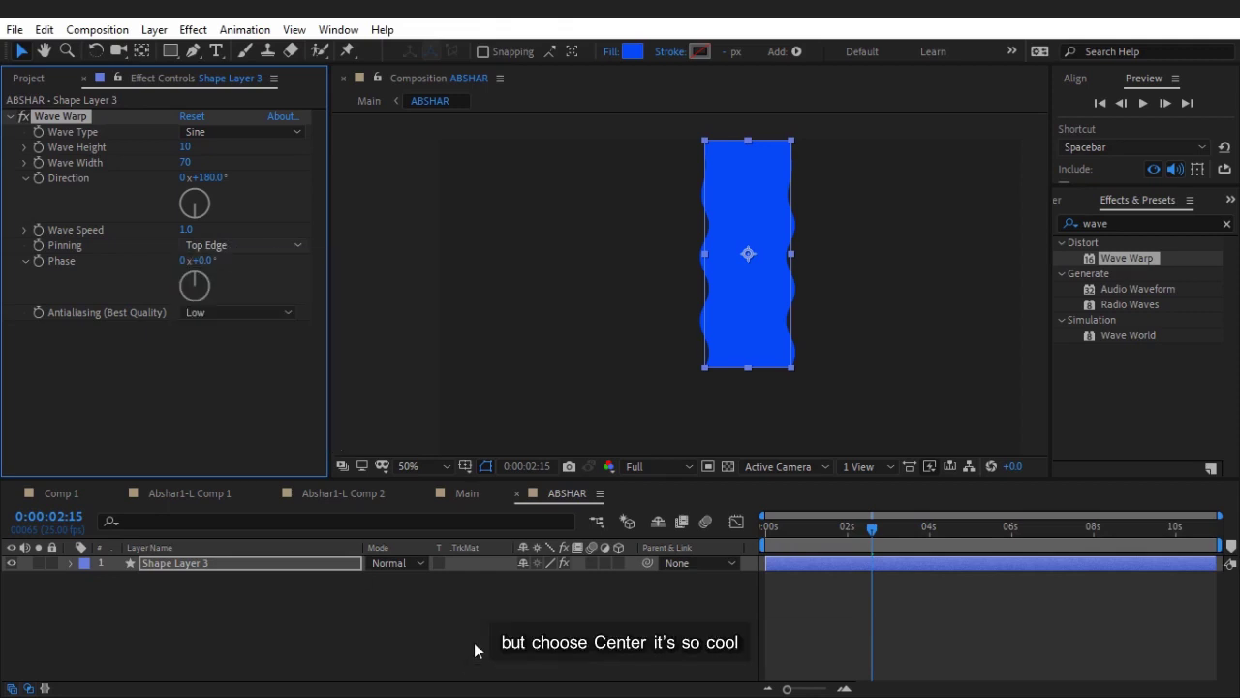
scroll(705, 163, "up", 2)
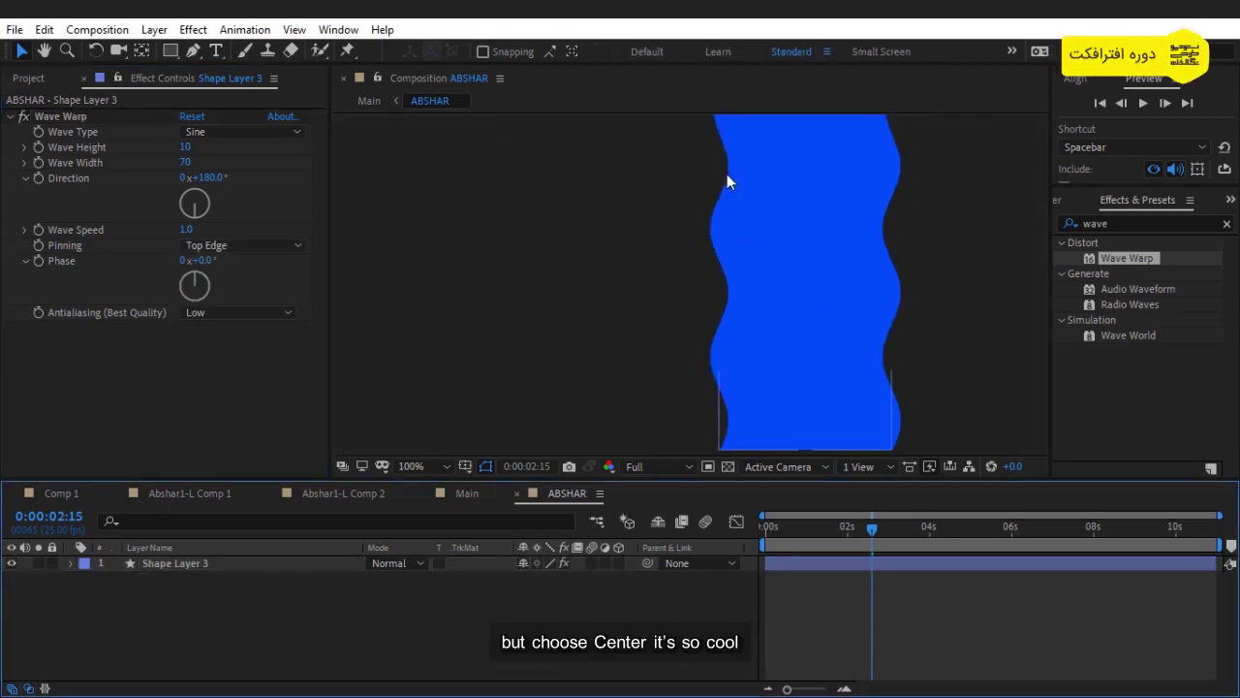
left_click_drag(732, 161, 739, 226)
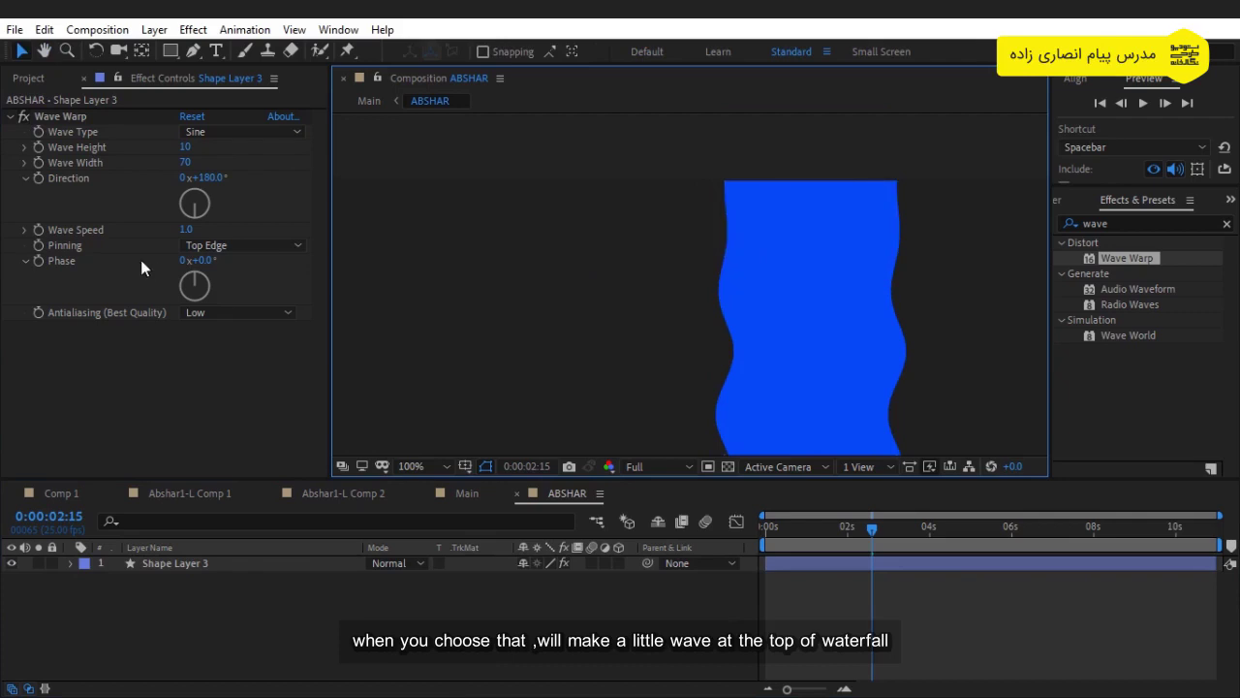
Step: Change the Wave Warp pinning to Center and zoom back to 50%
left_click(287, 252)
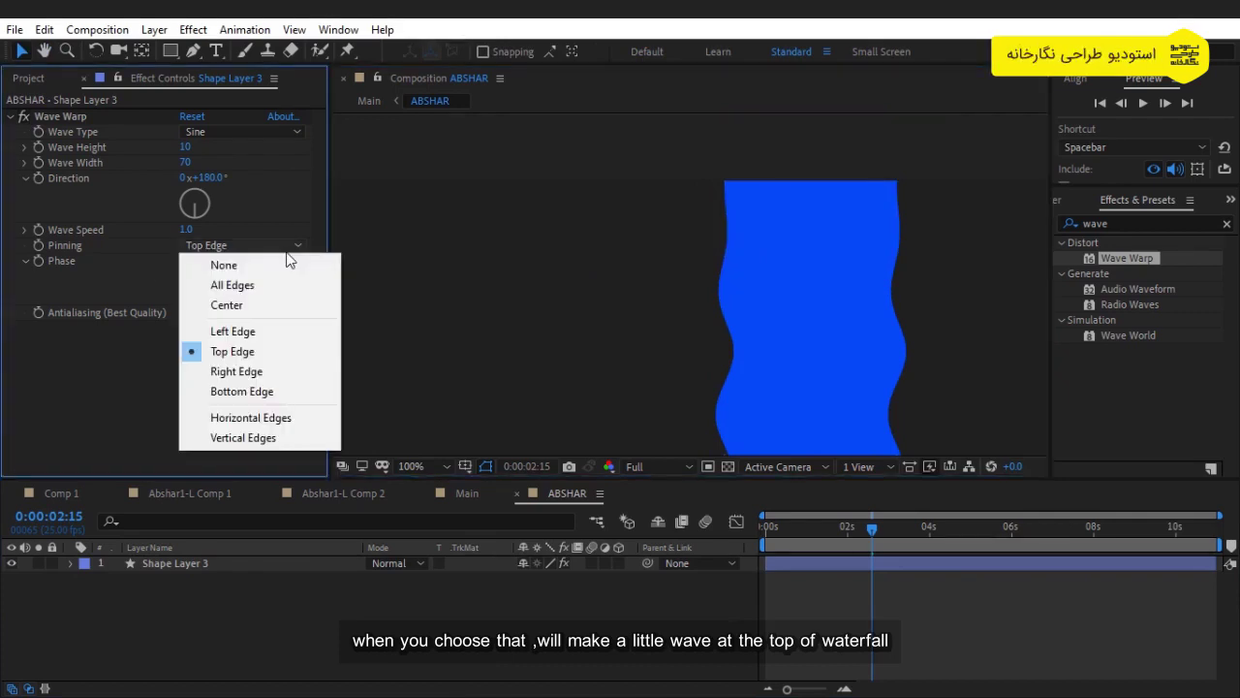
left_click(281, 305)
key("comma")
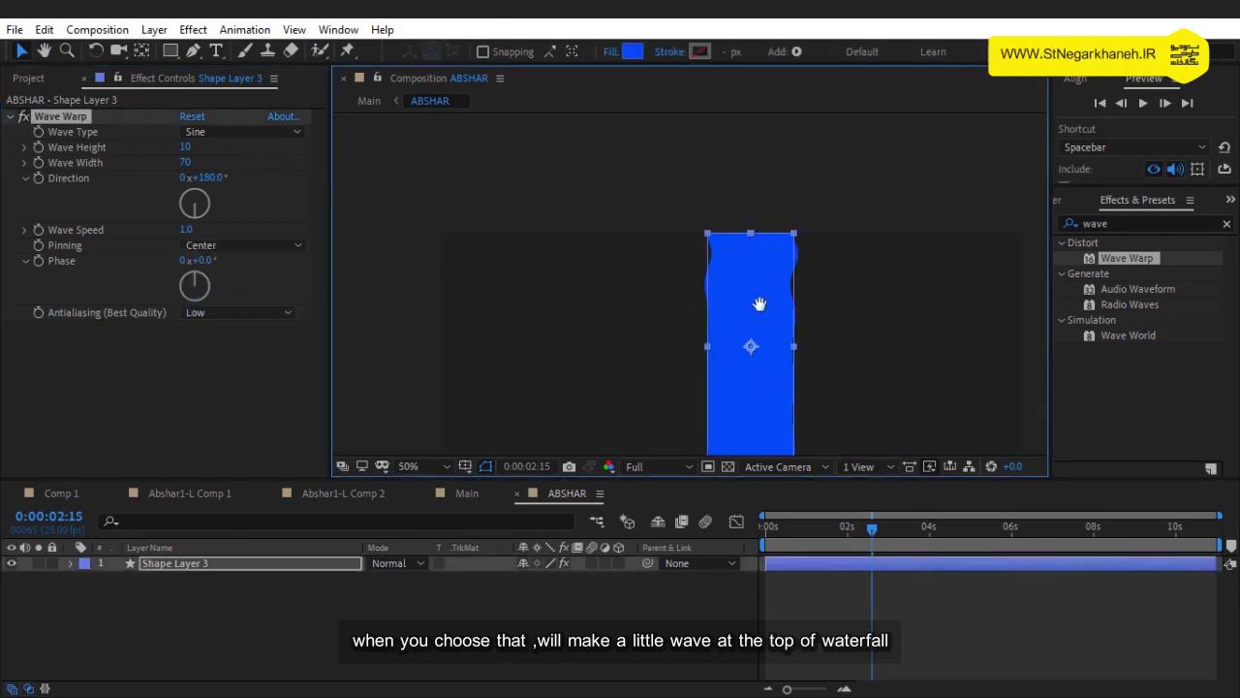
Step: Move the waterfall shape up toward the comp centre and turn on Title/Action Safe guides
left_click_drag(753, 297, 760, 228)
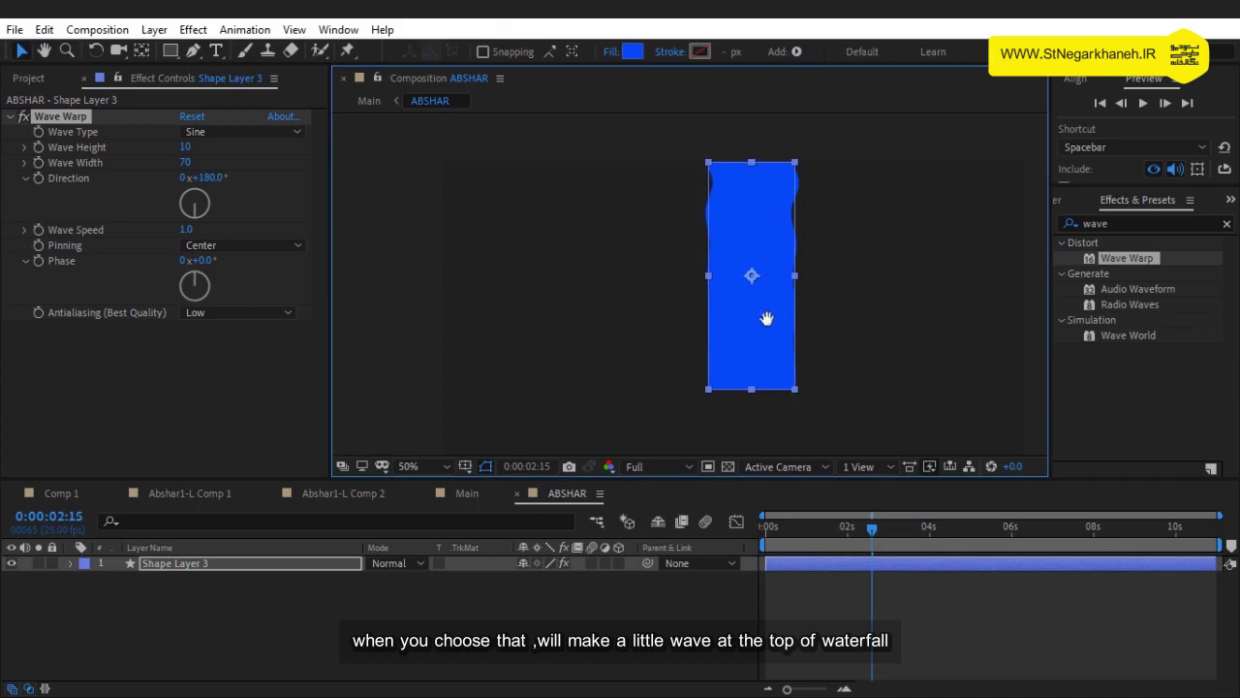
left_click_drag(767, 319, 729, 255)
left_click(467, 466)
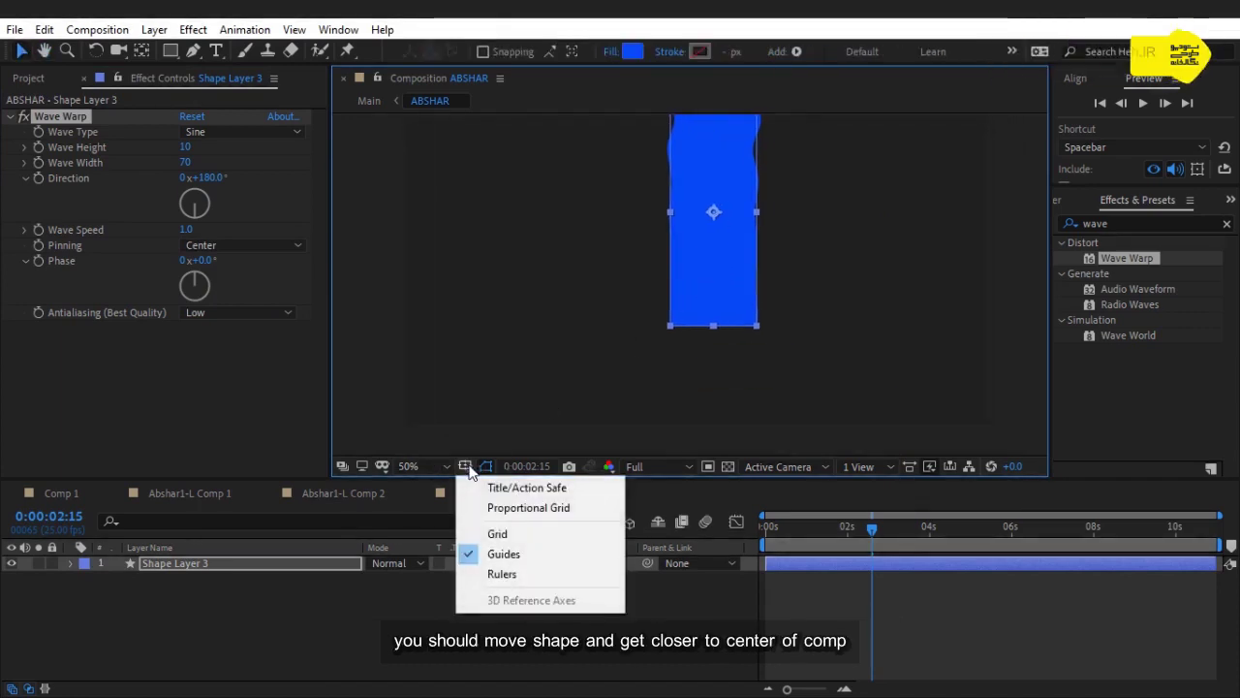
left_click(483, 486)
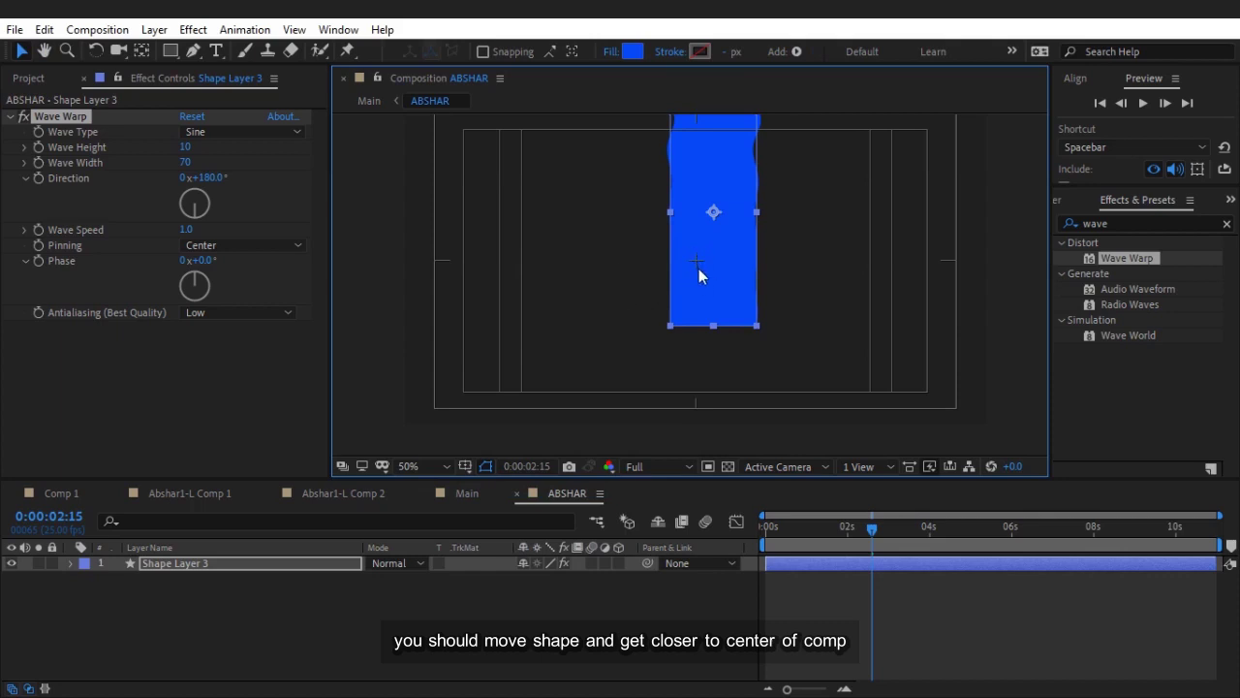
Step: Reposition the shape lower and slightly left, preview the wave, then move it back up
left_click_drag(715, 155, 701, 315)
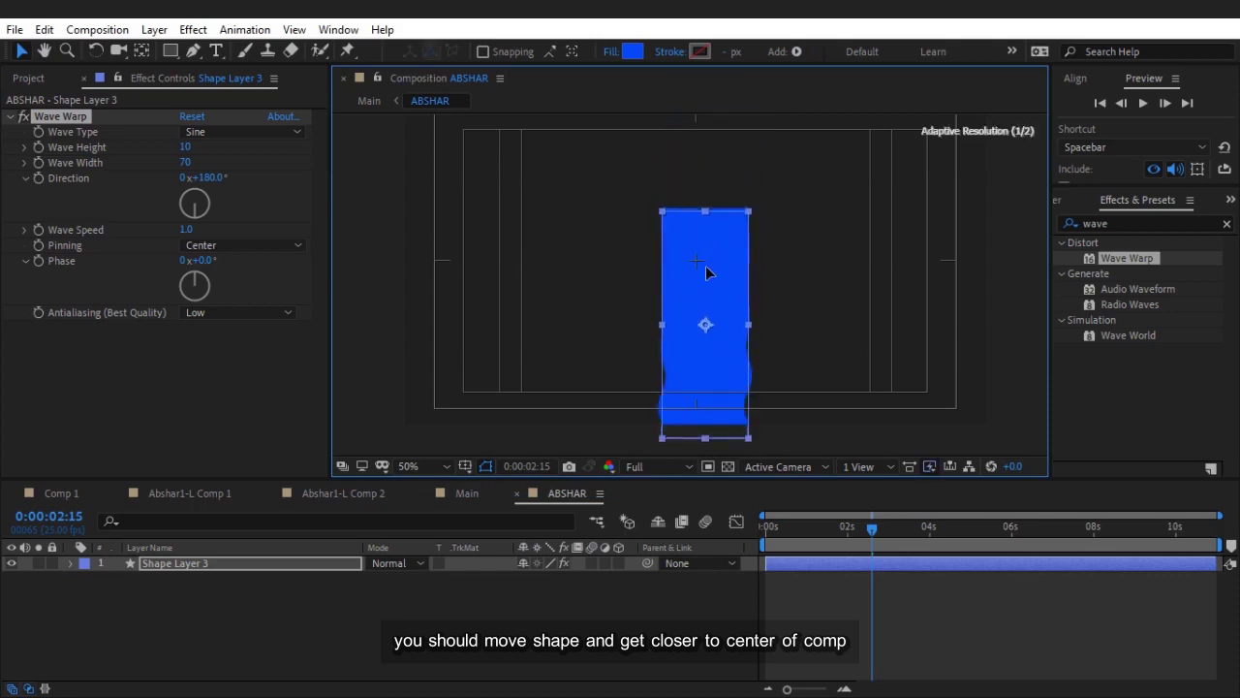
key("period")
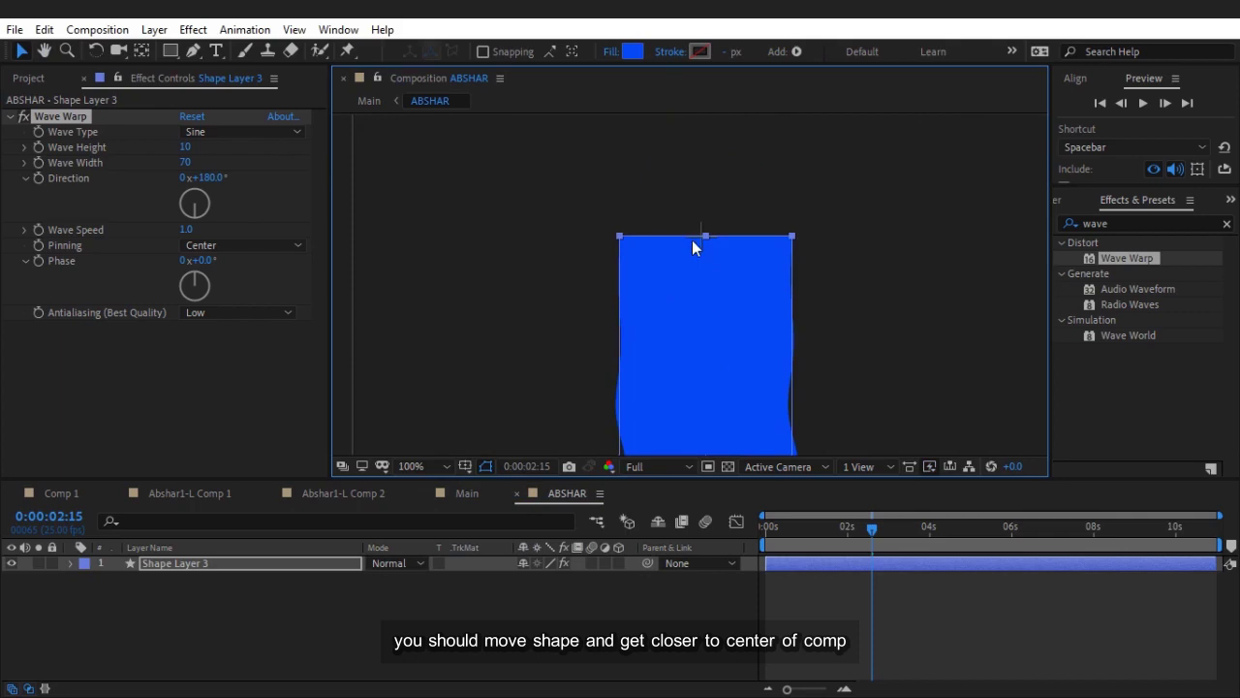
left_click_drag(696, 256, 691, 255)
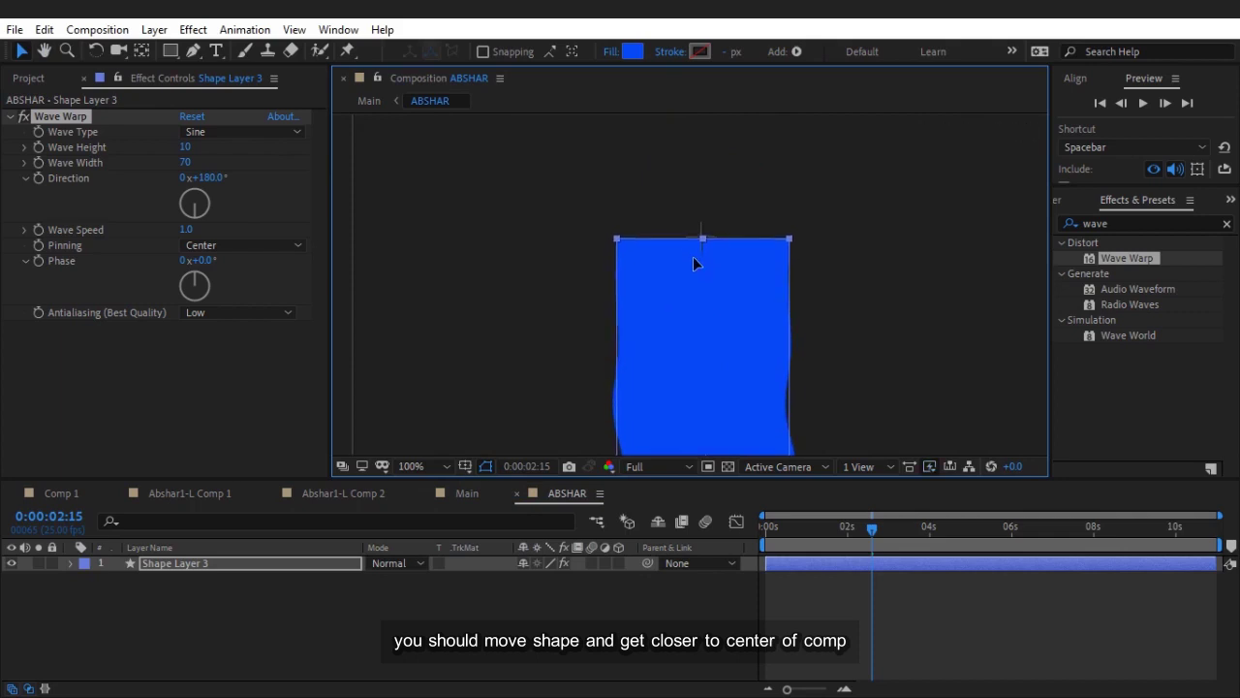
key("comma")
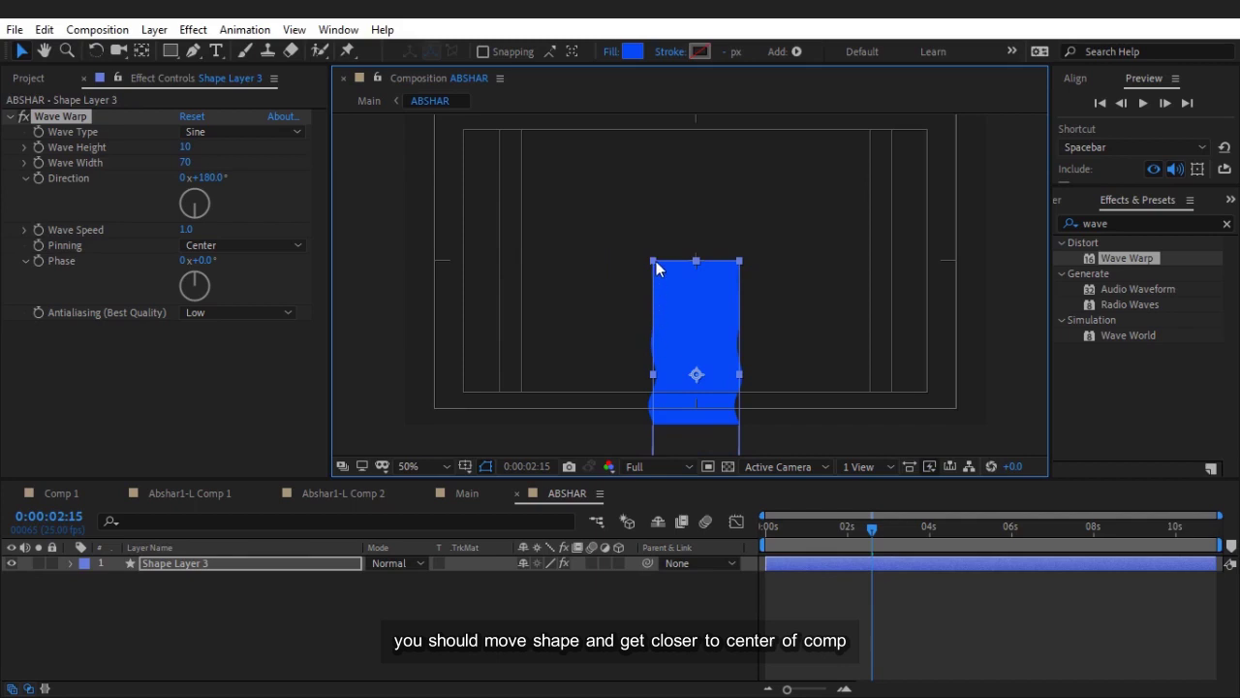
left_click(648, 596)
key("space")
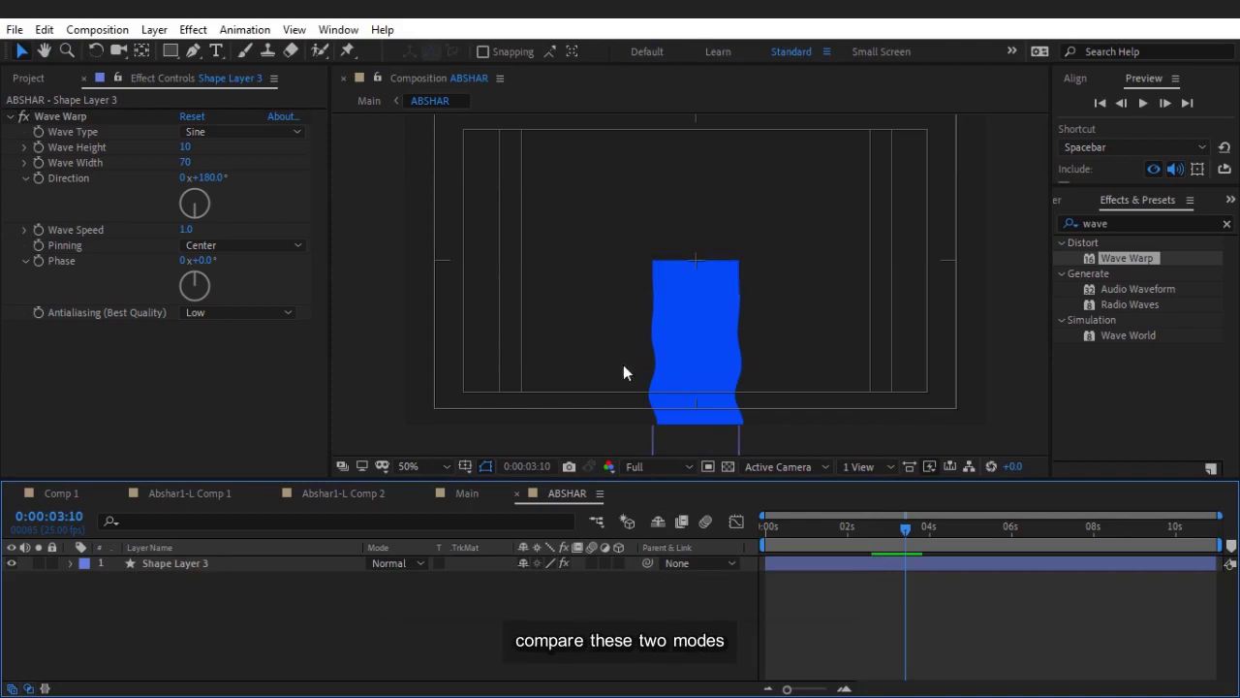
left_click(696, 359)
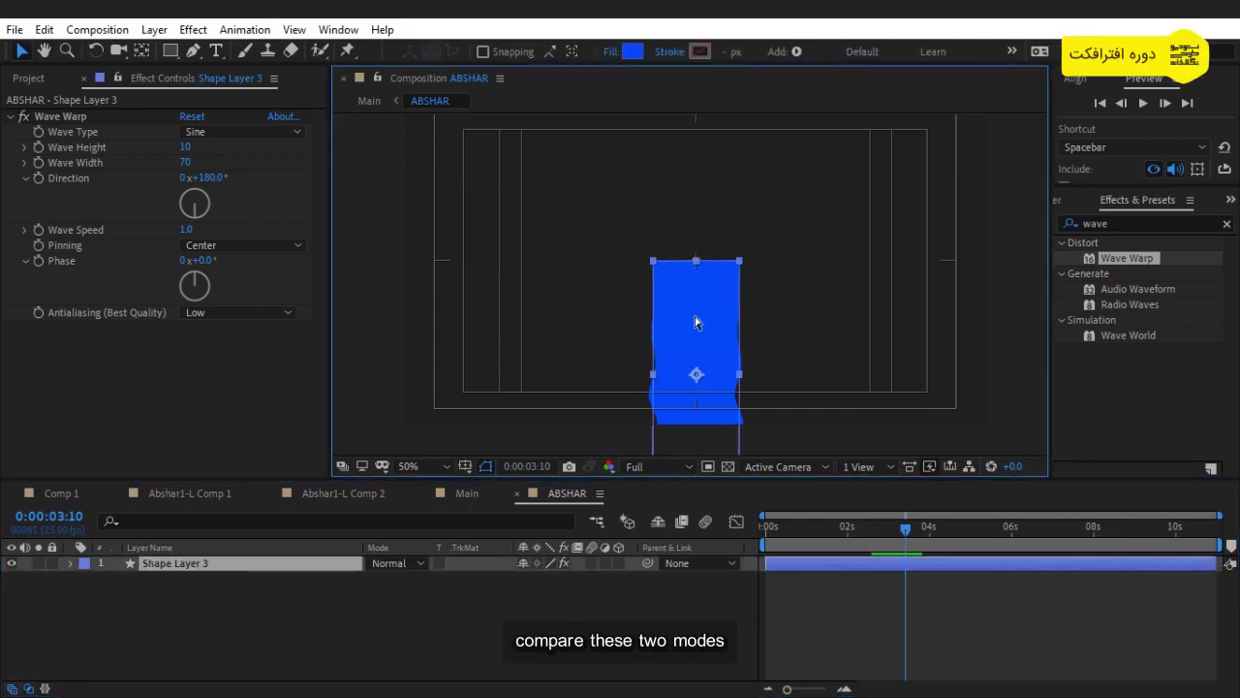
left_click_drag(696, 324, 711, 162)
scroll(688, 310, "up", 3)
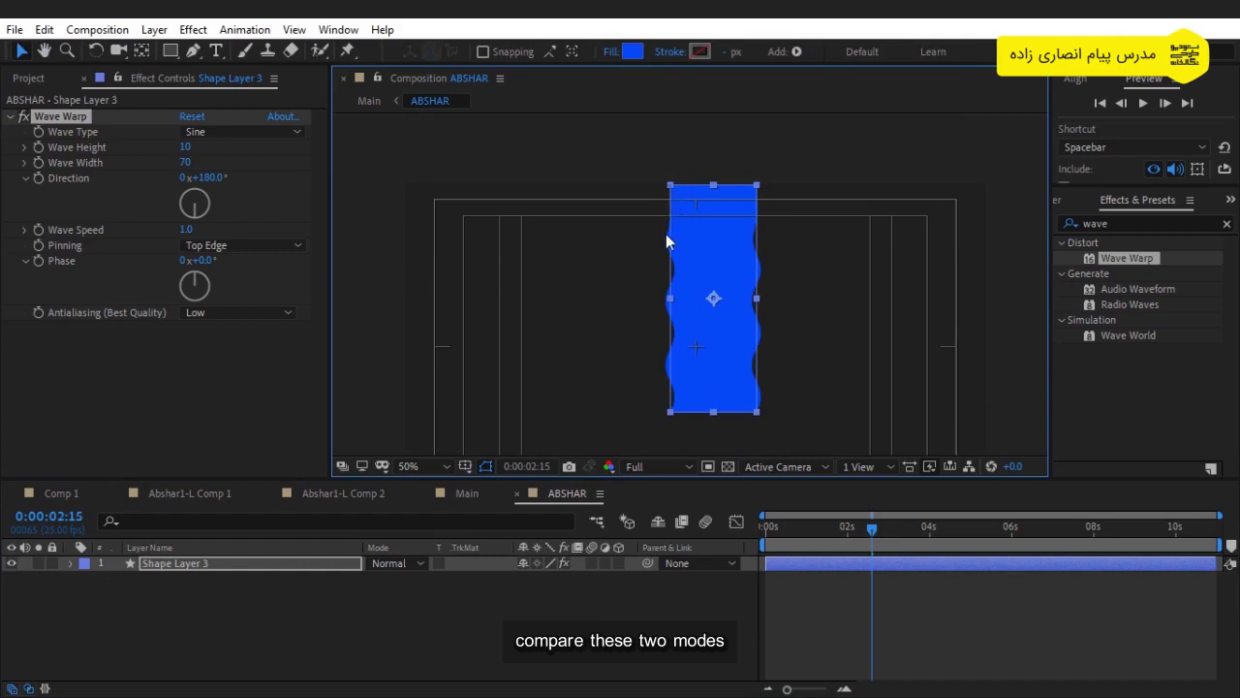
Step: Set Wave Warp pinning back to Center, inspect the shape, and show the Project panel
left_click(261, 246)
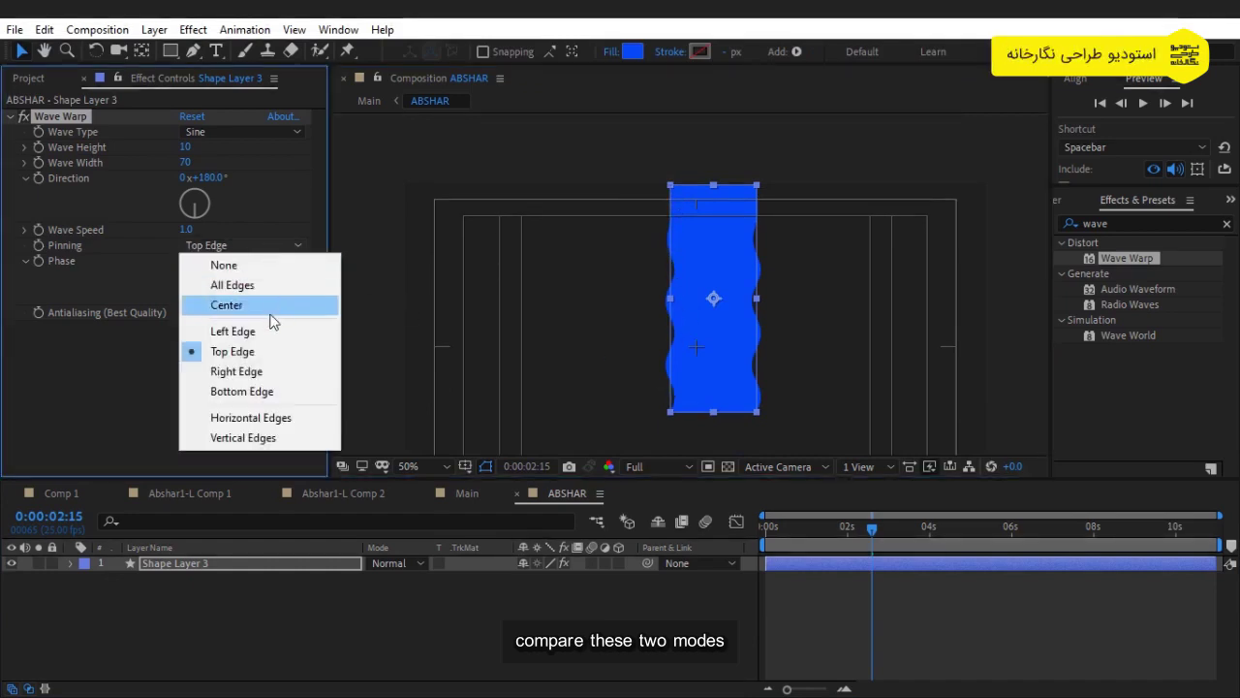
left_click(255, 305)
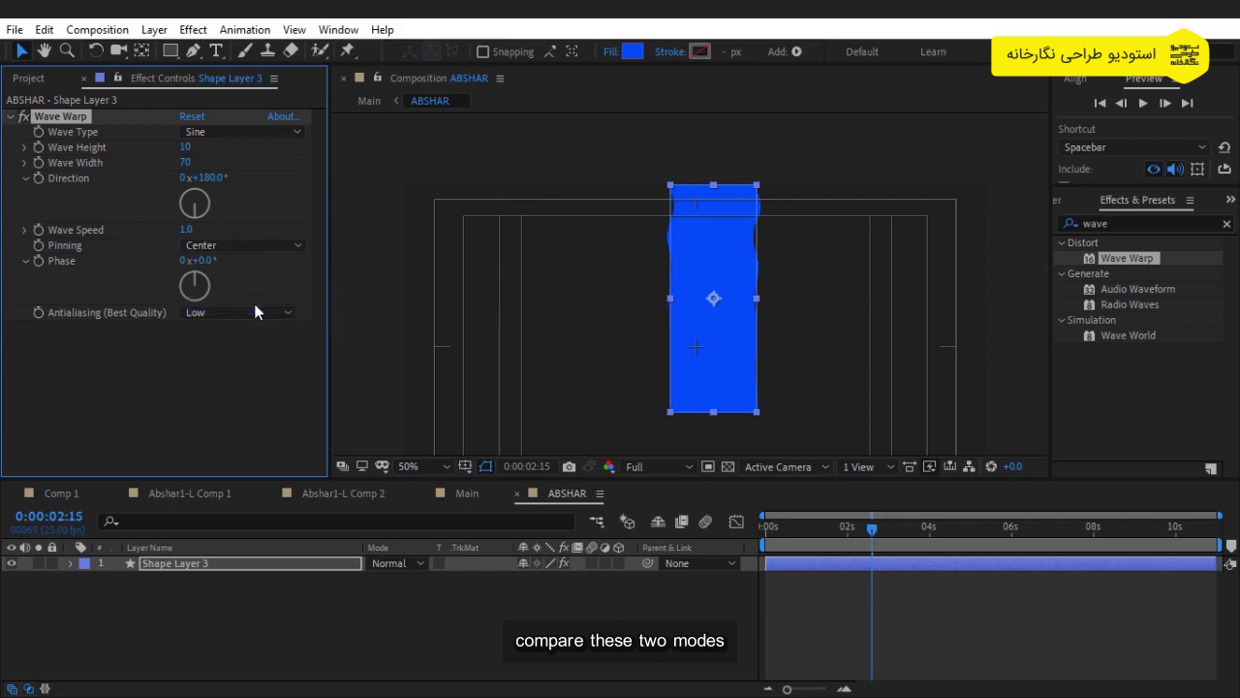
left_click_drag(478, 335, 476, 258)
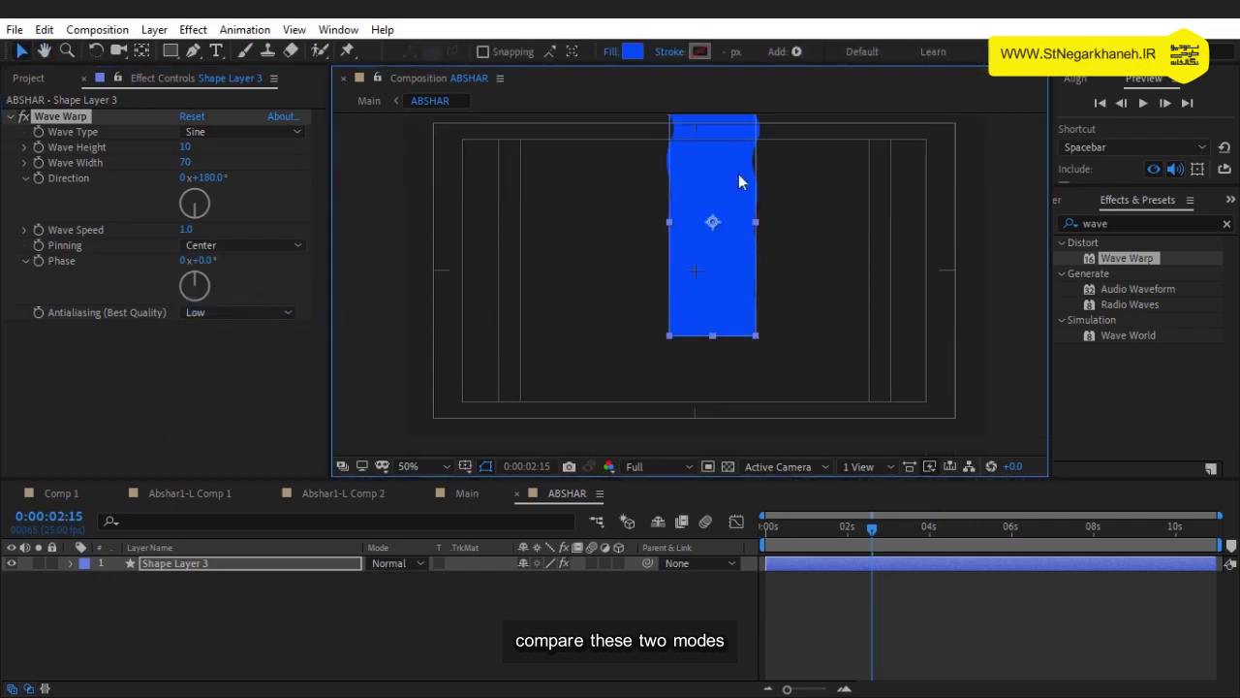
mouse_move(730, 144)
left_mouse_down()
mouse_move(710, 305)
mouse_move(720, 302)
left_mouse_up()
scroll(712, 308, "up", 2)
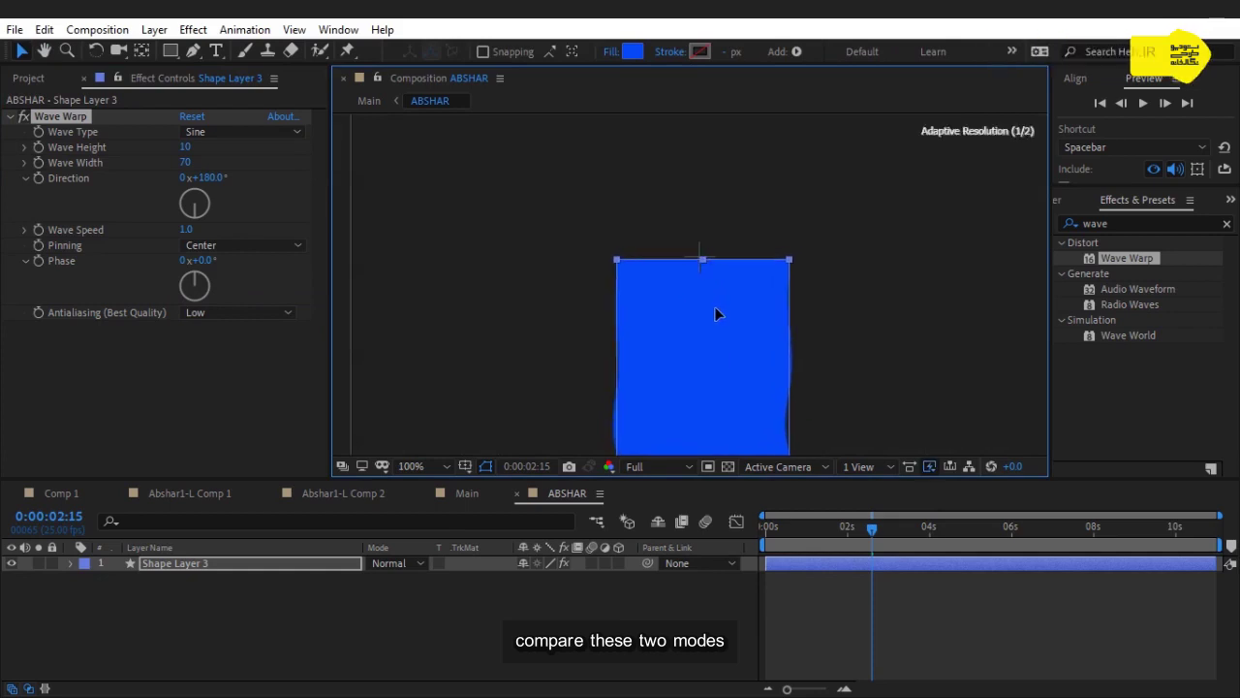
scroll(713, 306, "down", 2)
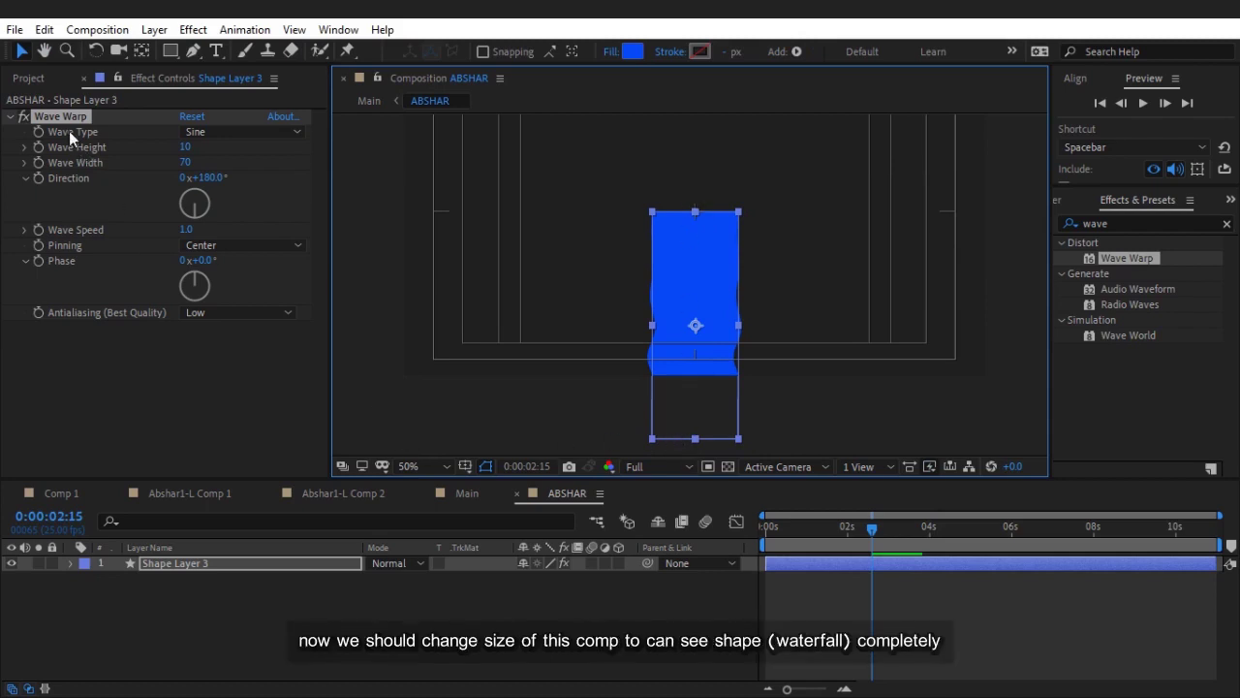
left_click(29, 78)
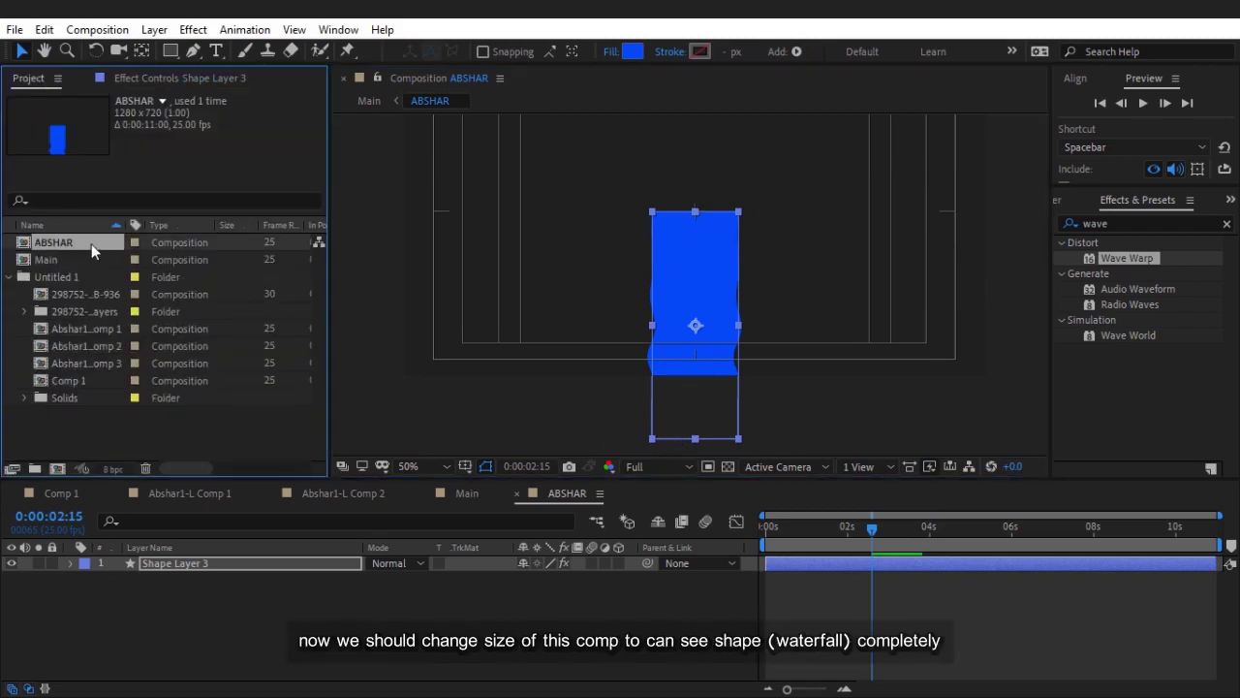
Step: Raise the ABSHAR composition height from 720 to 777 px in Composition Settings
right_click(91, 243)
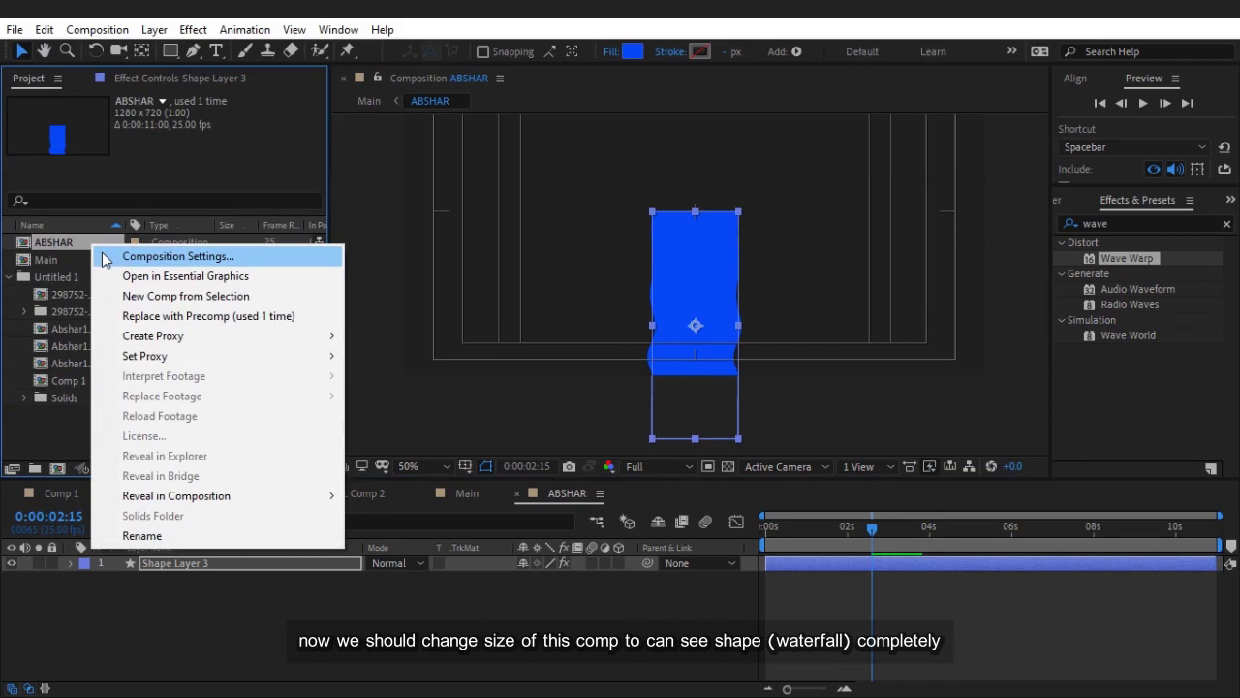
left_click(104, 258)
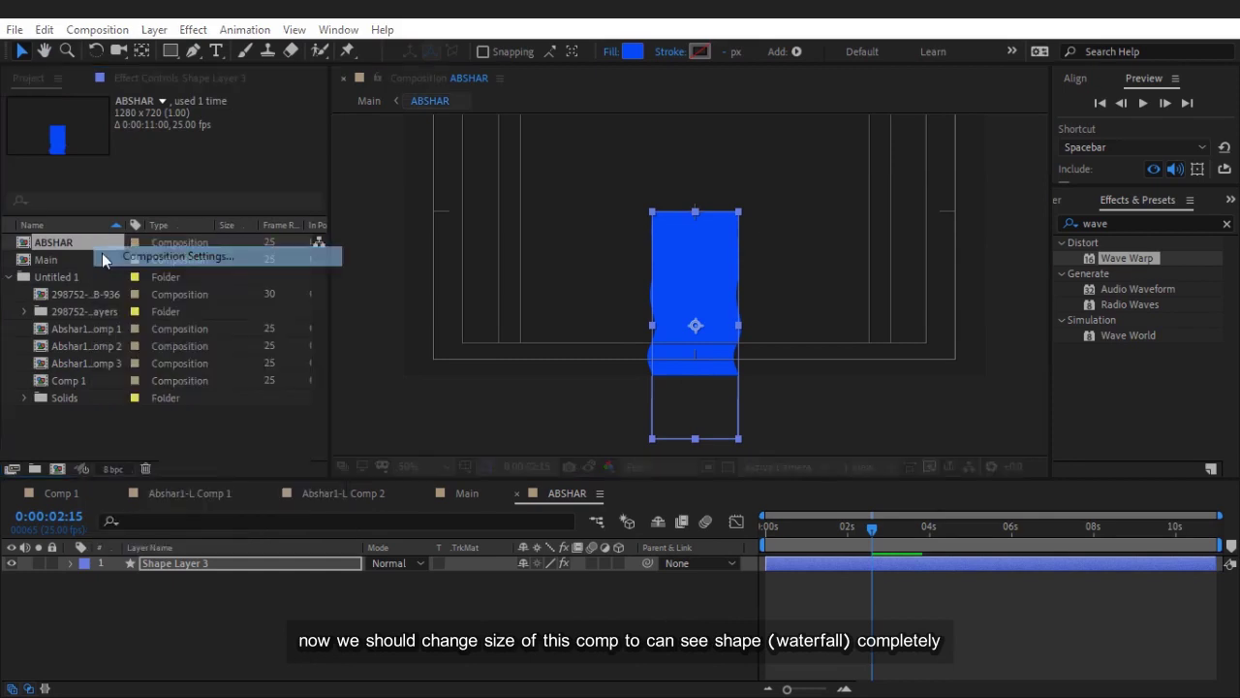
left_click_drag(773, 144, 947, 139)
left_click_drag(921, 291, 920, 291)
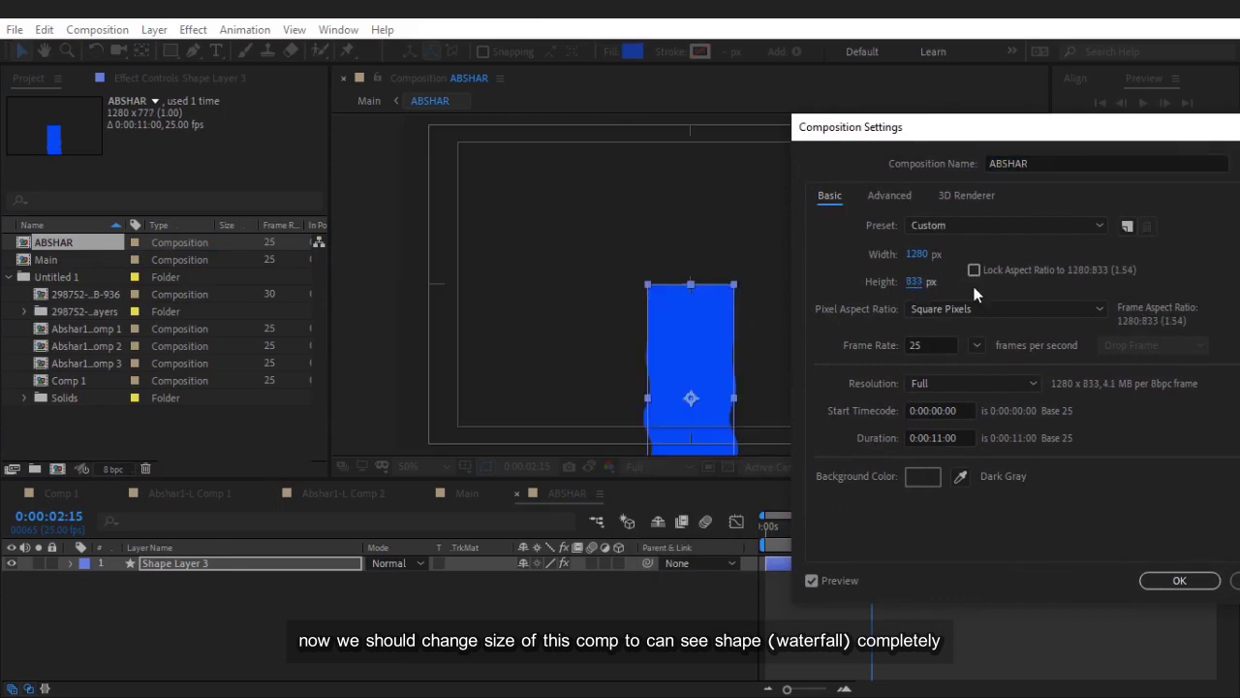
left_click_drag(1000, 127, 869, 28)
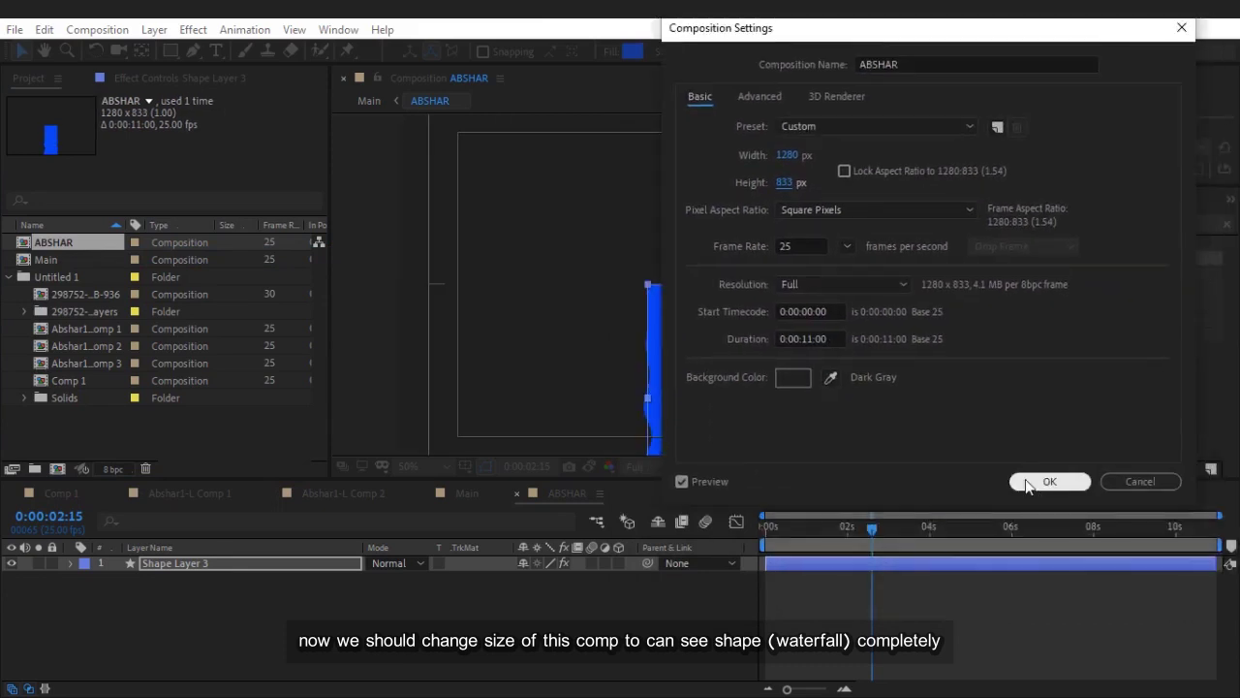
left_click(1047, 482)
left_click_drag(812, 371, 782, 201)
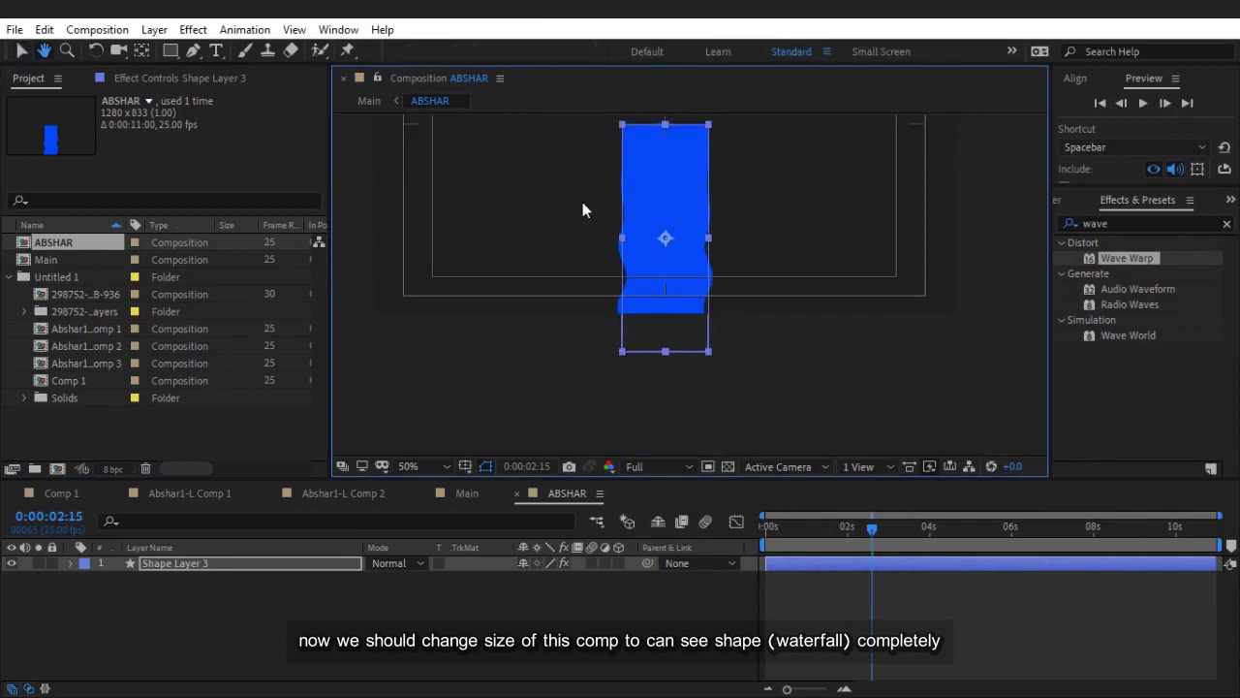
Step: Increase the ABSHAR comp height to about 885 px and fit the view
right_click(84, 242)
left_click(146, 246)
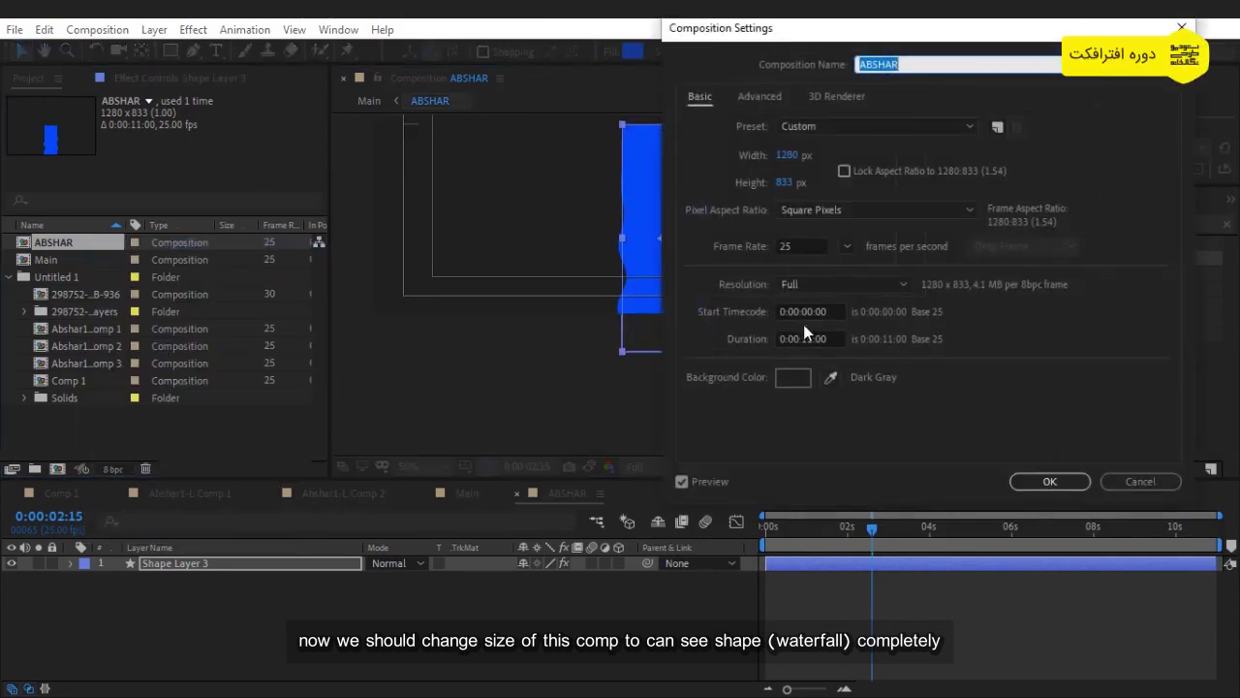
left_click_drag(784, 182, 816, 190)
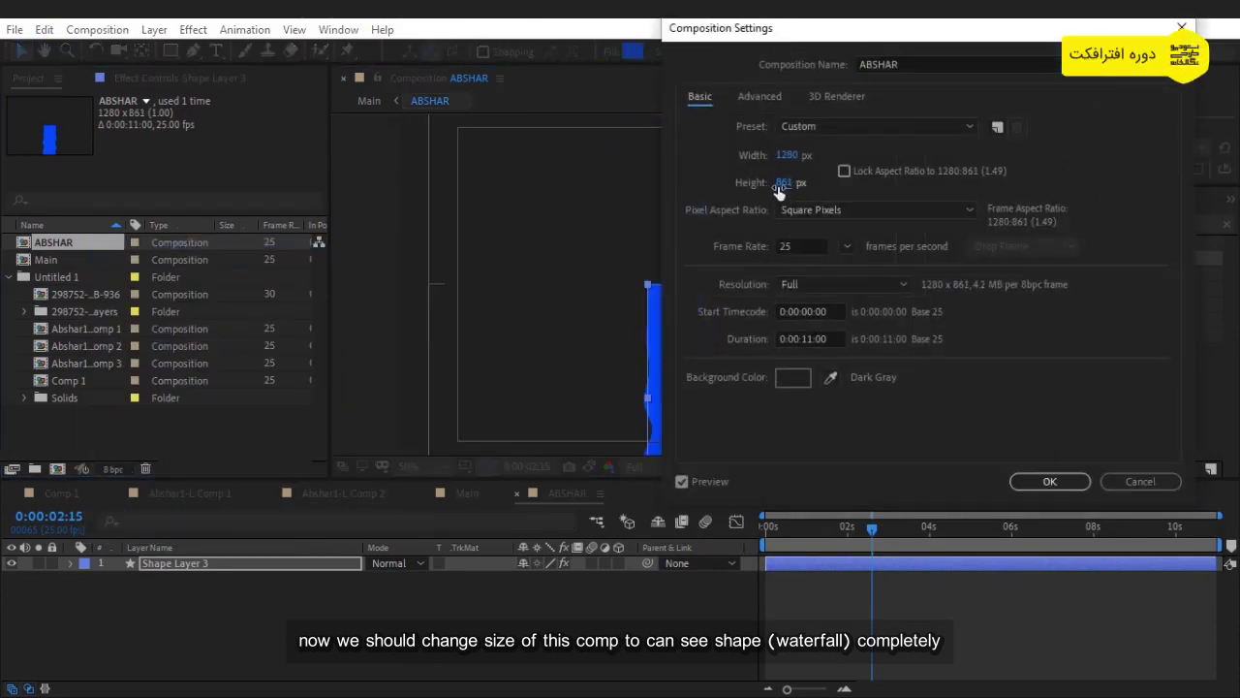
left_click_drag(790, 182, 785, 182)
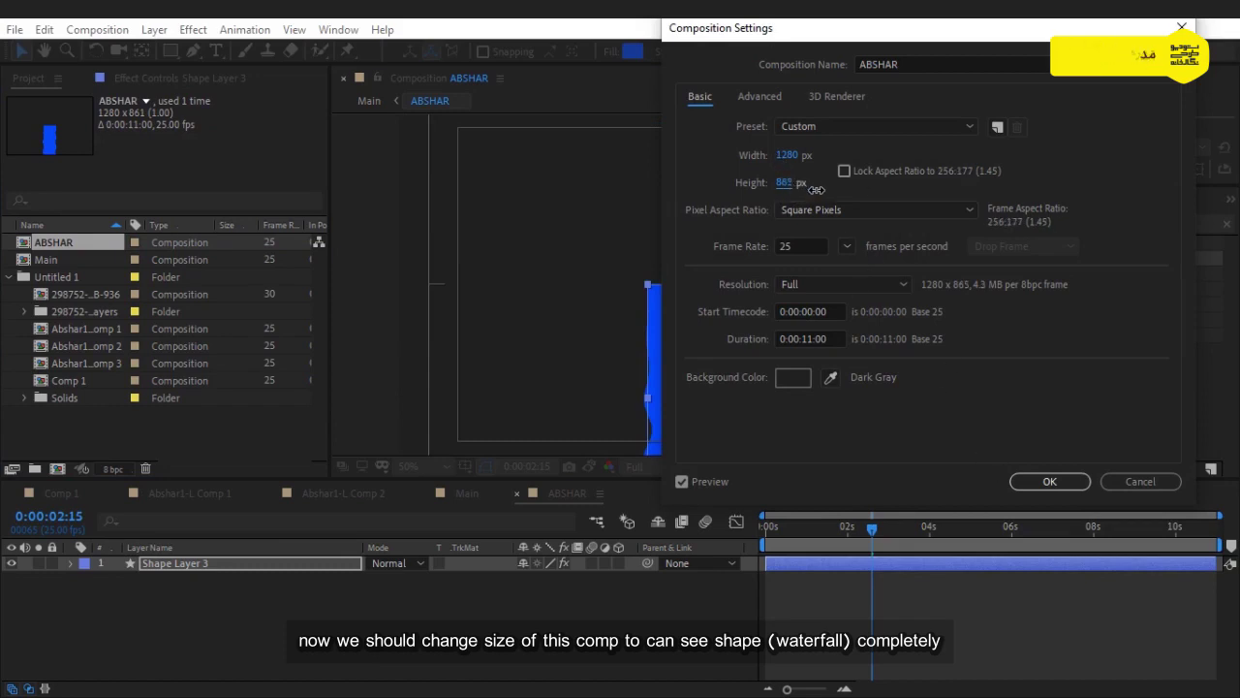
left_click(1047, 482)
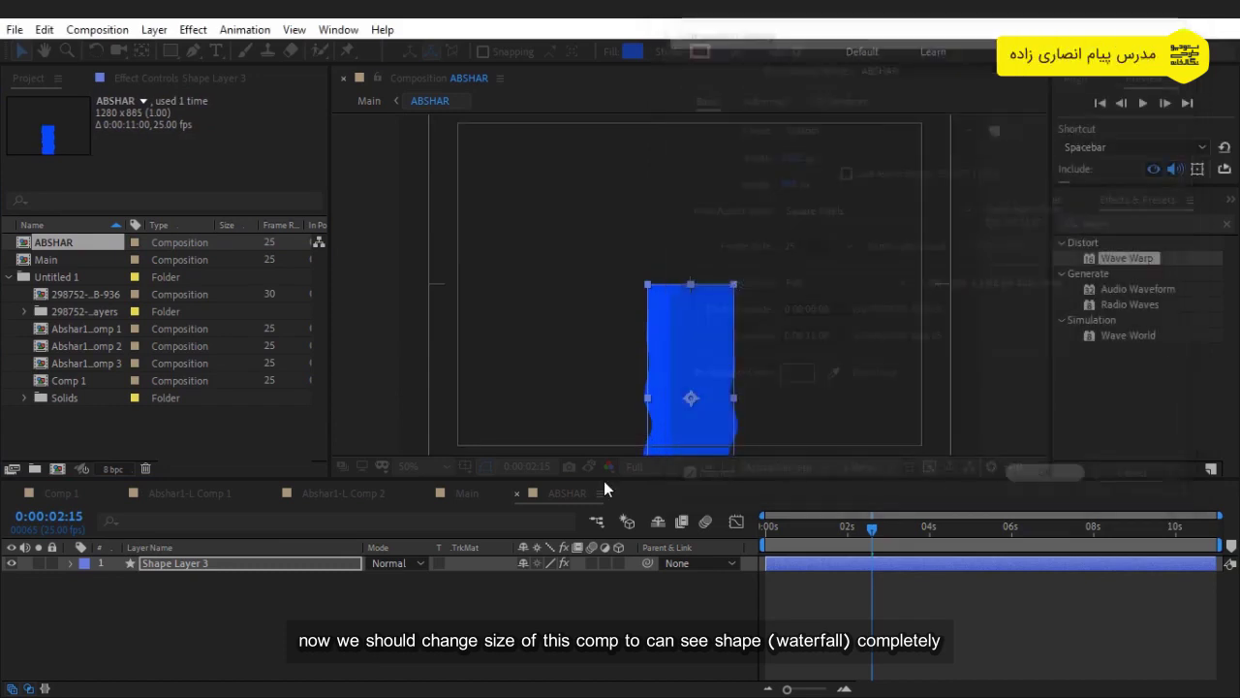
left_click(435, 465)
left_click(421, 161)
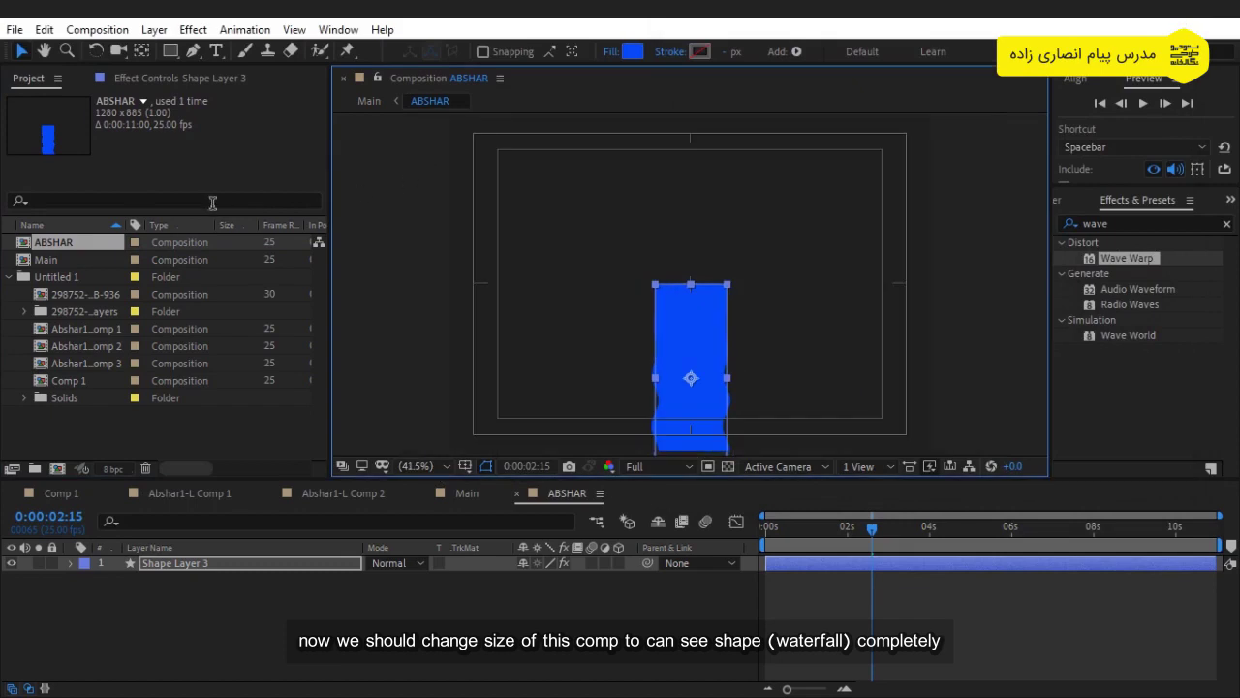
Step: Set the ABSHAR comp height to 1000 px and preview the wave motion
right_click(85, 242)
left_click(116, 251)
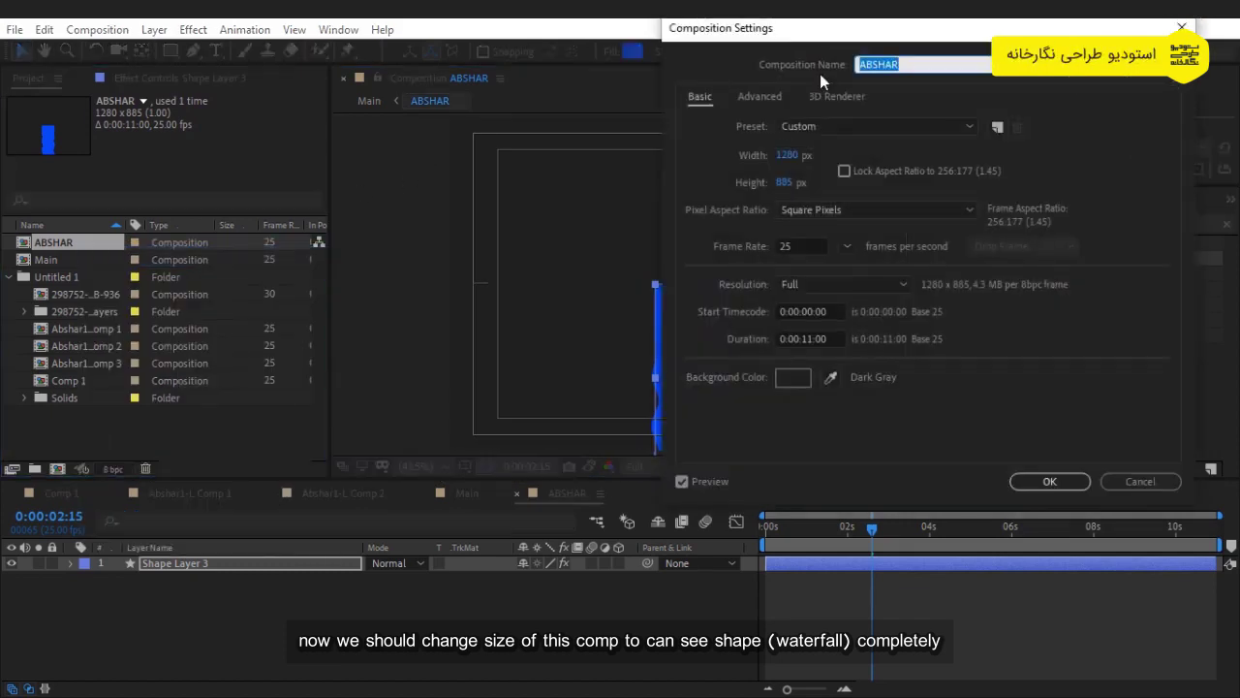
left_click_drag(820, 28, 945, 34)
left_click_drag(908, 188, 956, 192)
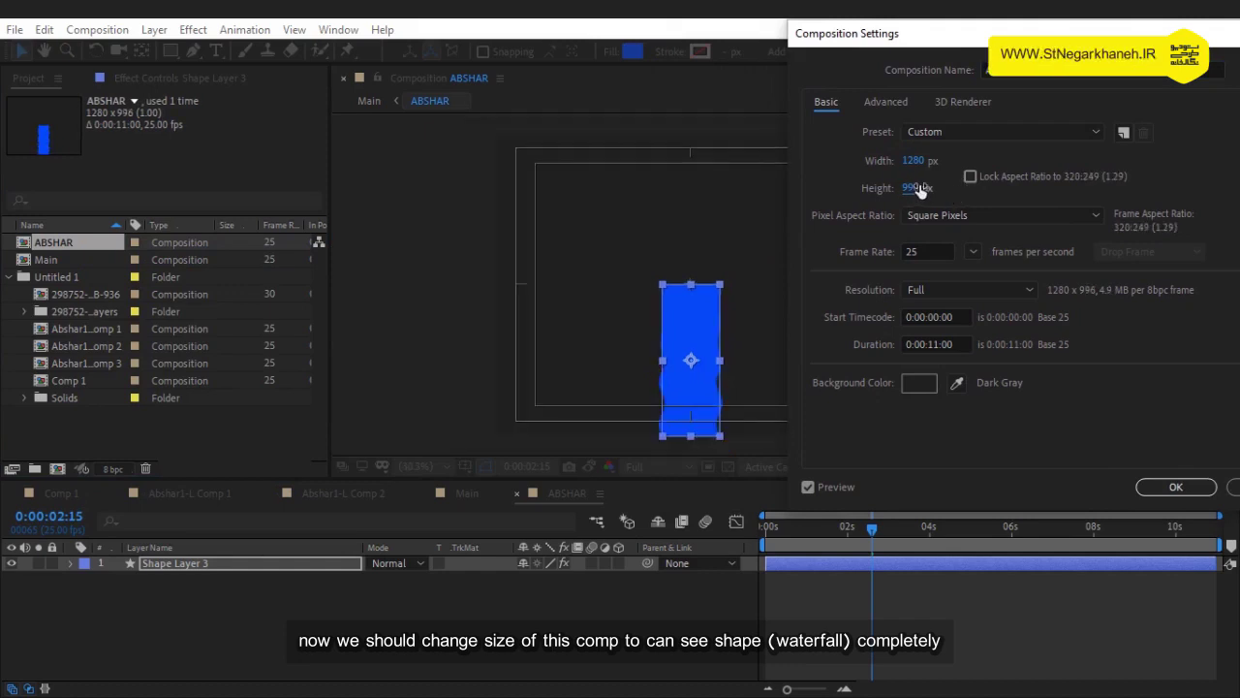
type("1000")
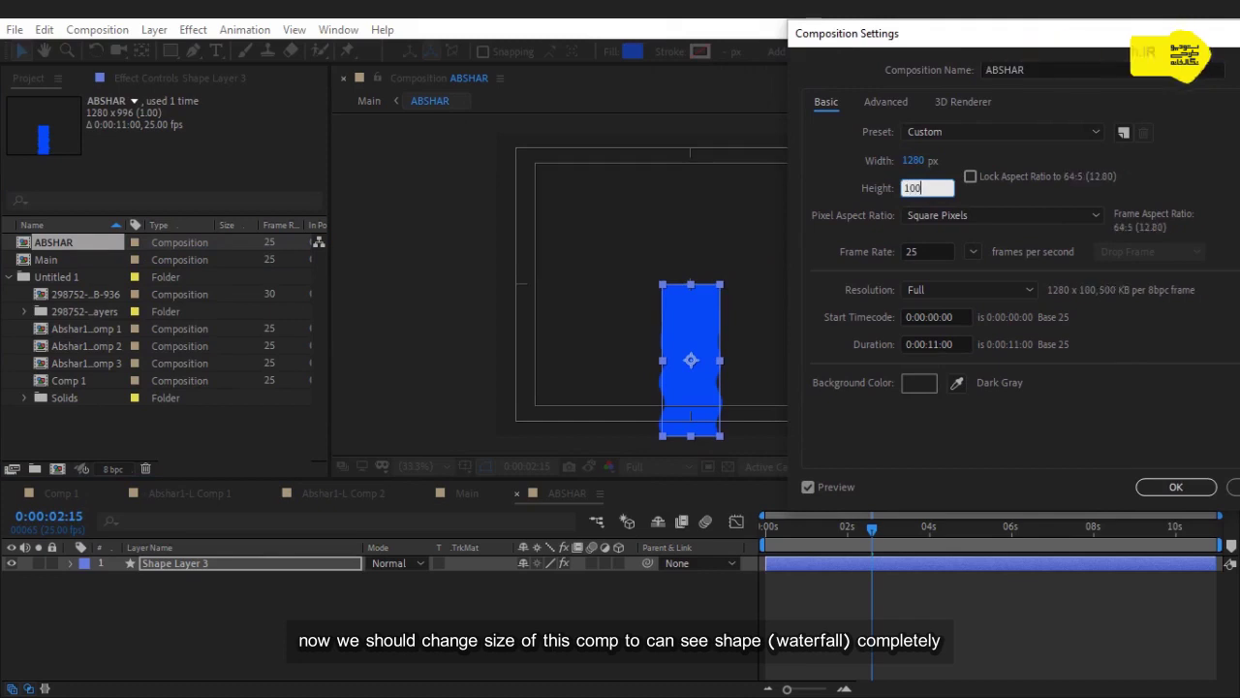
key("Return")
key("slash")
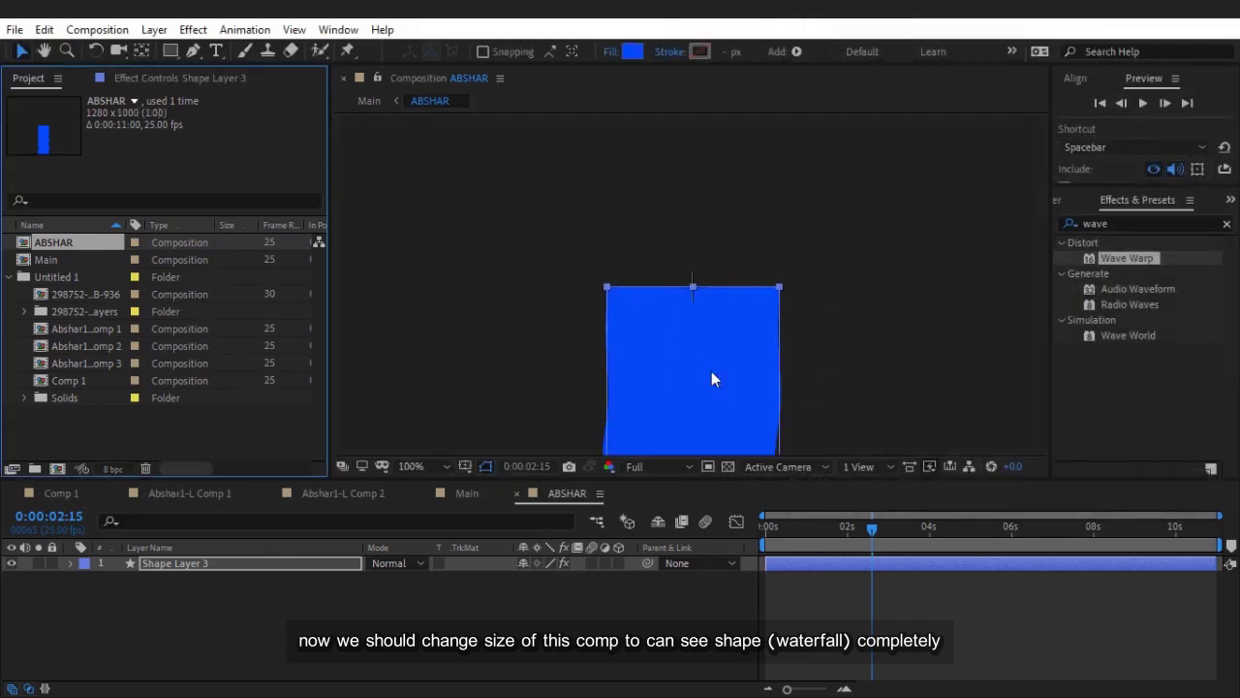
left_click_drag(708, 339, 678, 161)
key("comma")
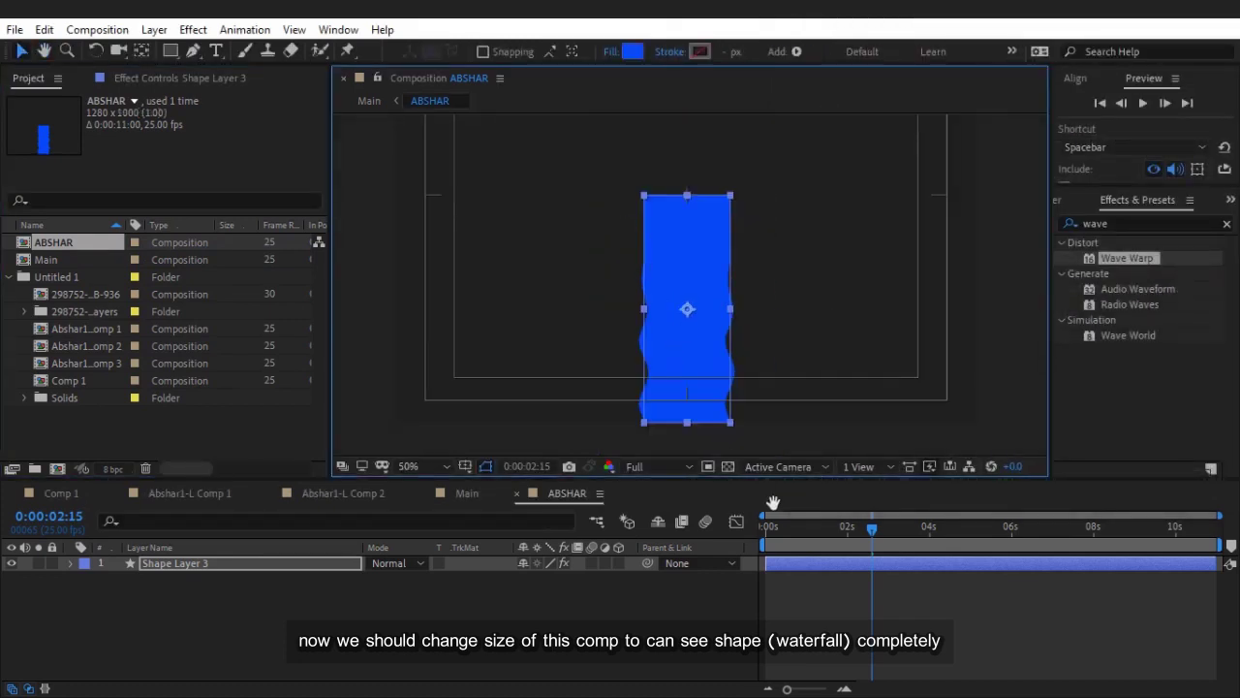
key("space")
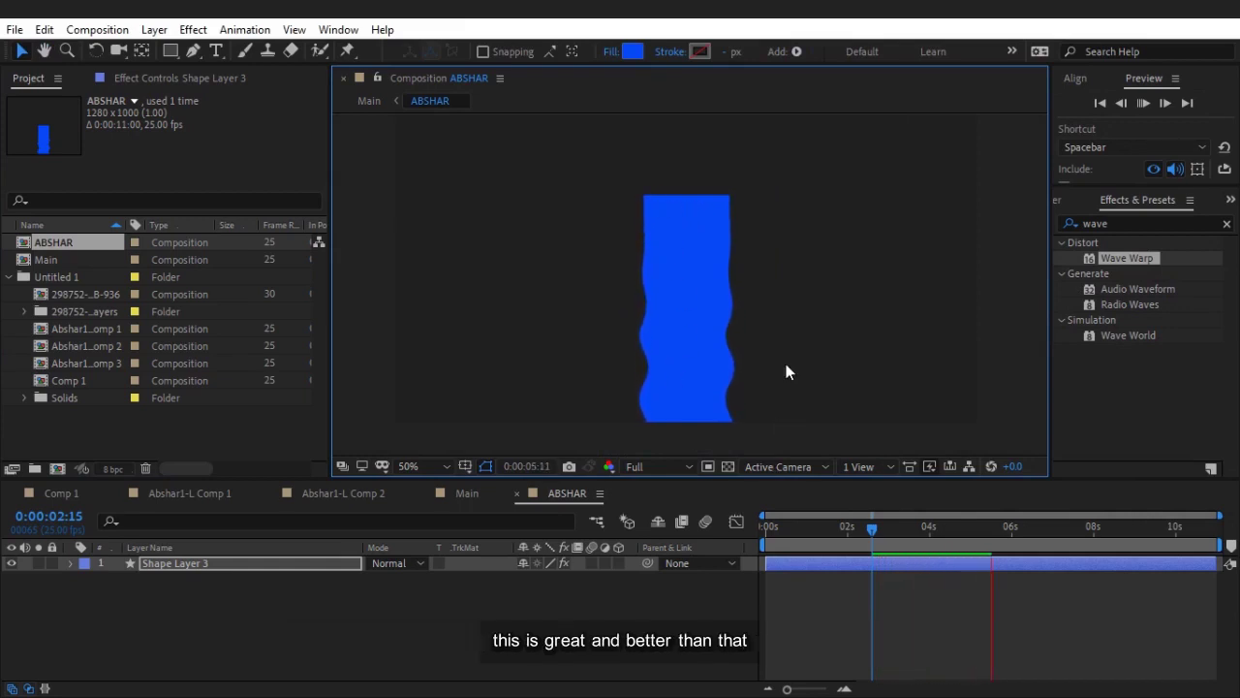
key("space")
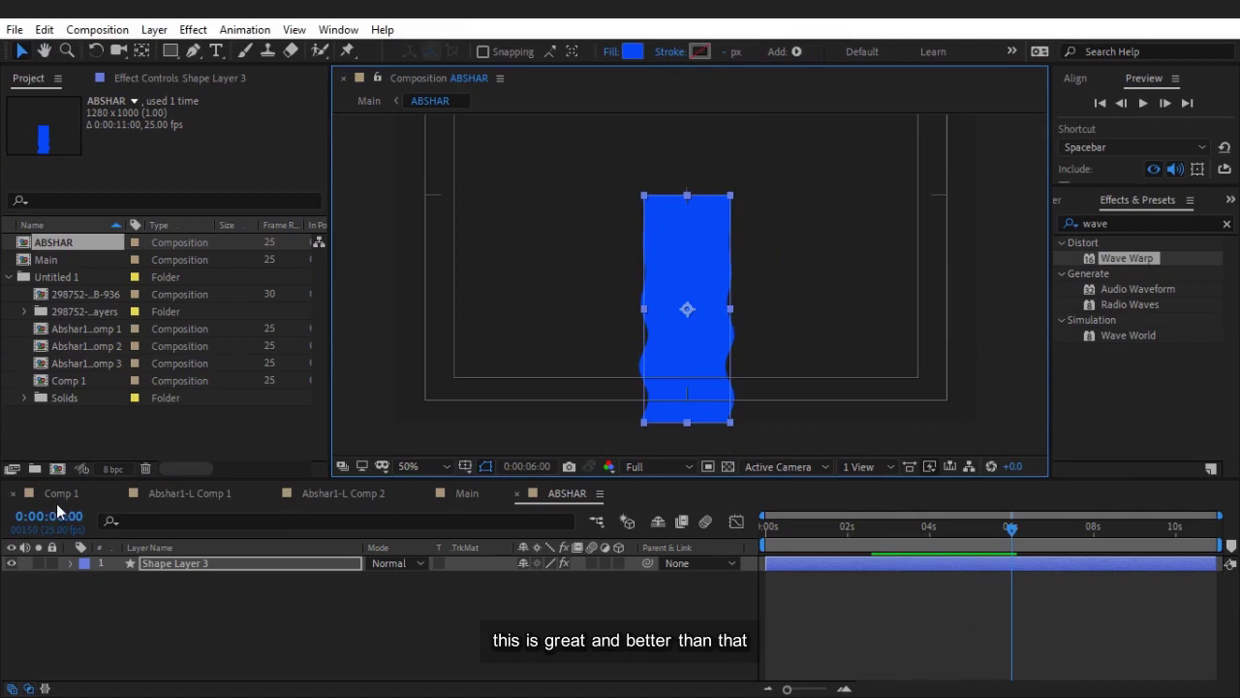
Step: Move the ABSHAR layer up to the cliff top in Main and preview around 6 seconds
left_click(517, 496)
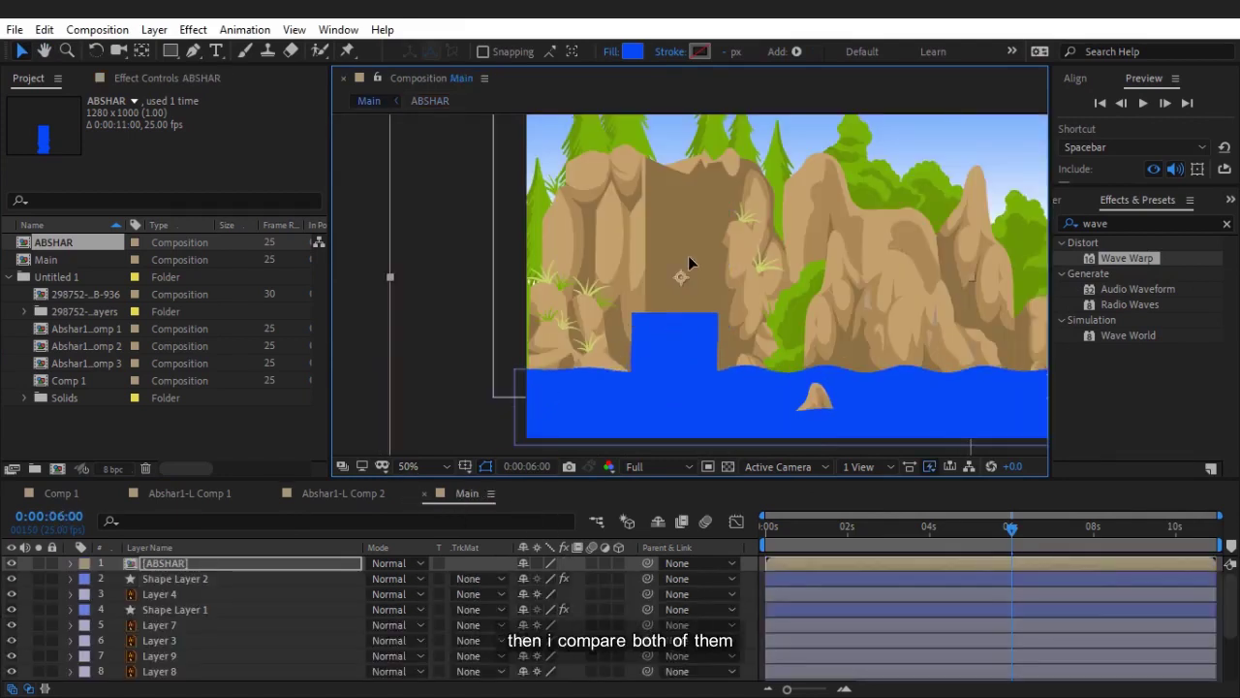
left_click_drag(689, 263, 693, 185)
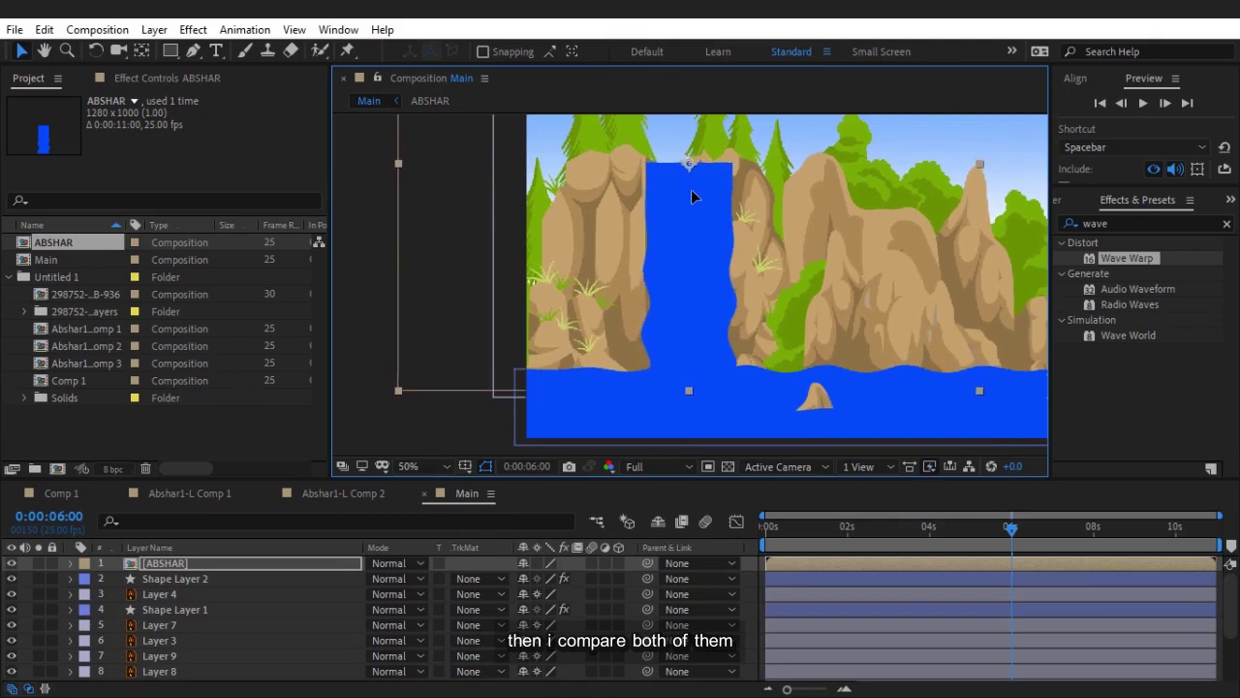
key("space")
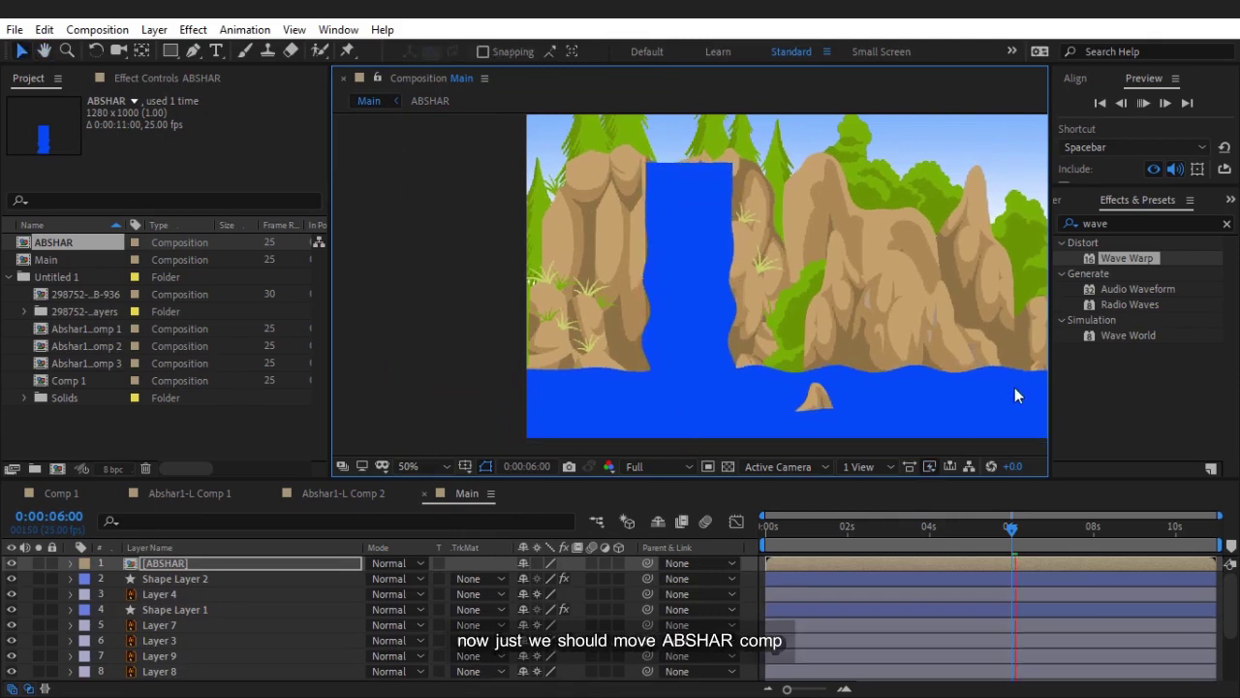
left_click(1018, 536)
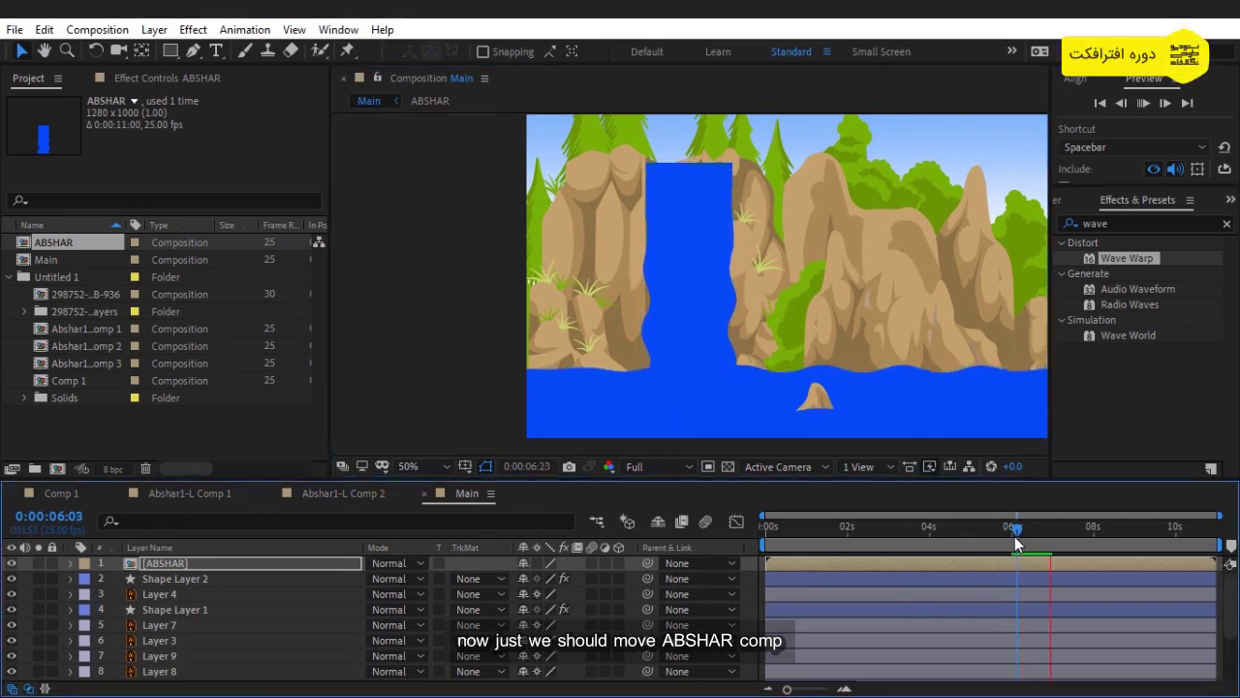
key("space")
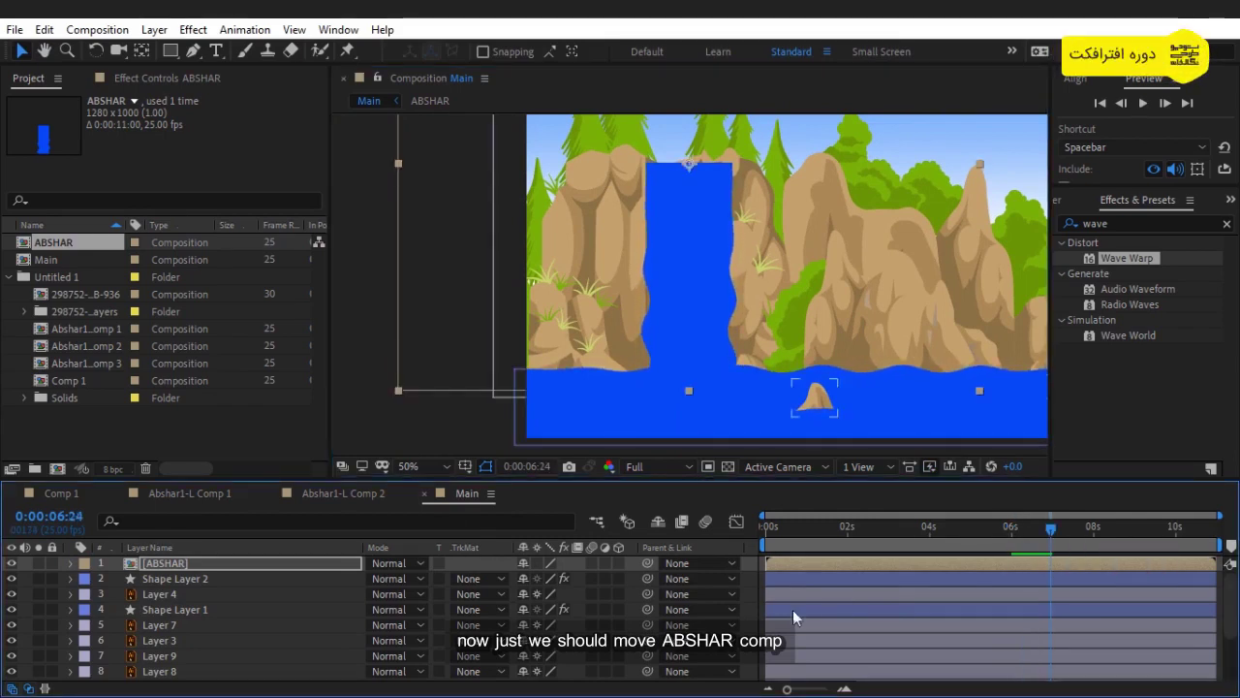
Step: Open ABSHAR, rename the waterfall shape layer to 1, and duplicate it three times
double_click(240, 568)
left_click(189, 565)
key("Return")
type("1")
key("Return")
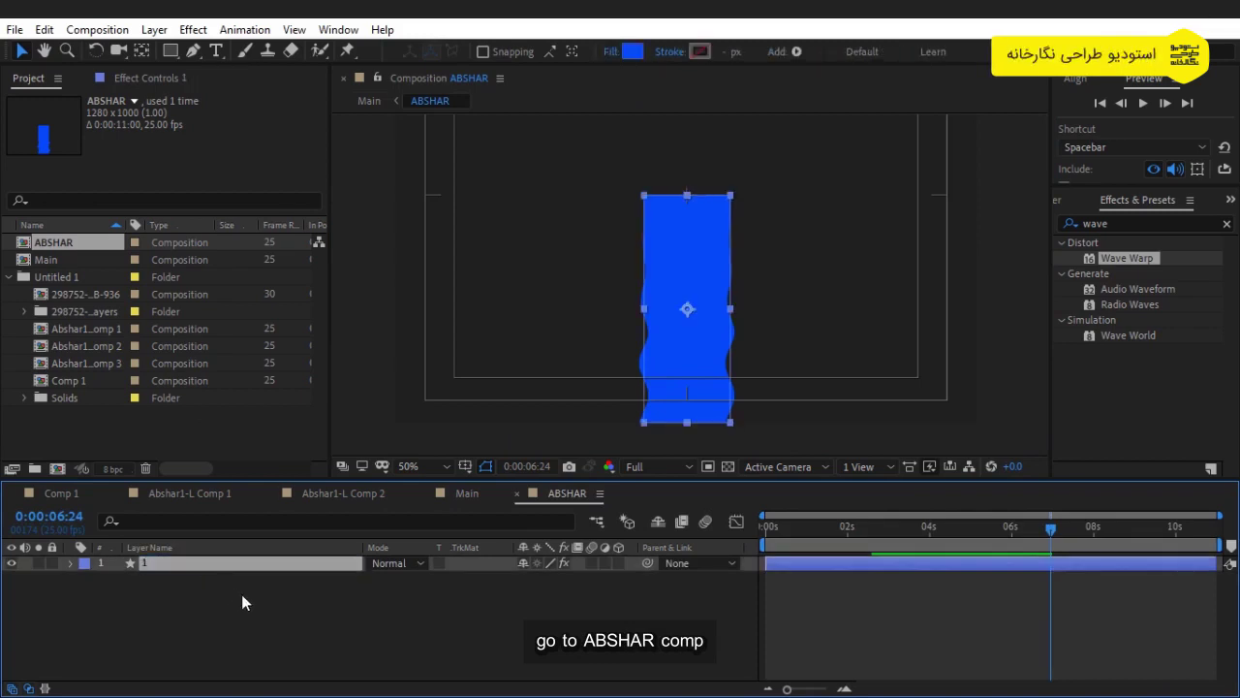
key("ctrl+d")
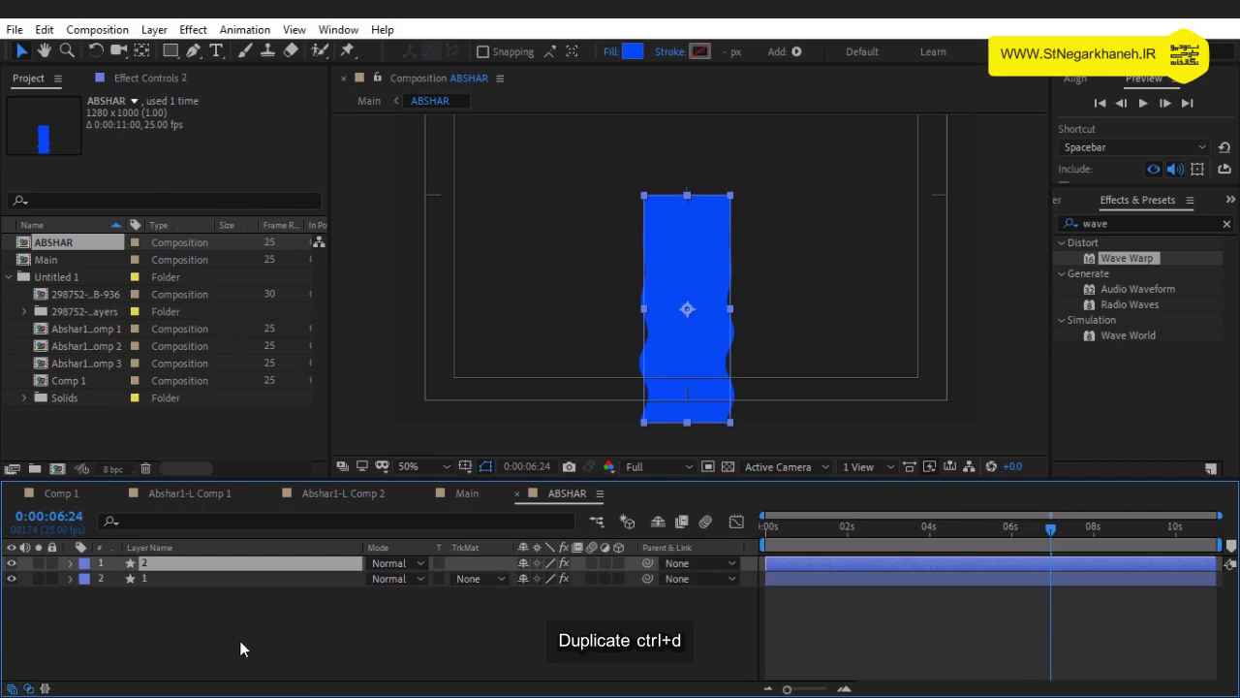
key("ctrl+d")
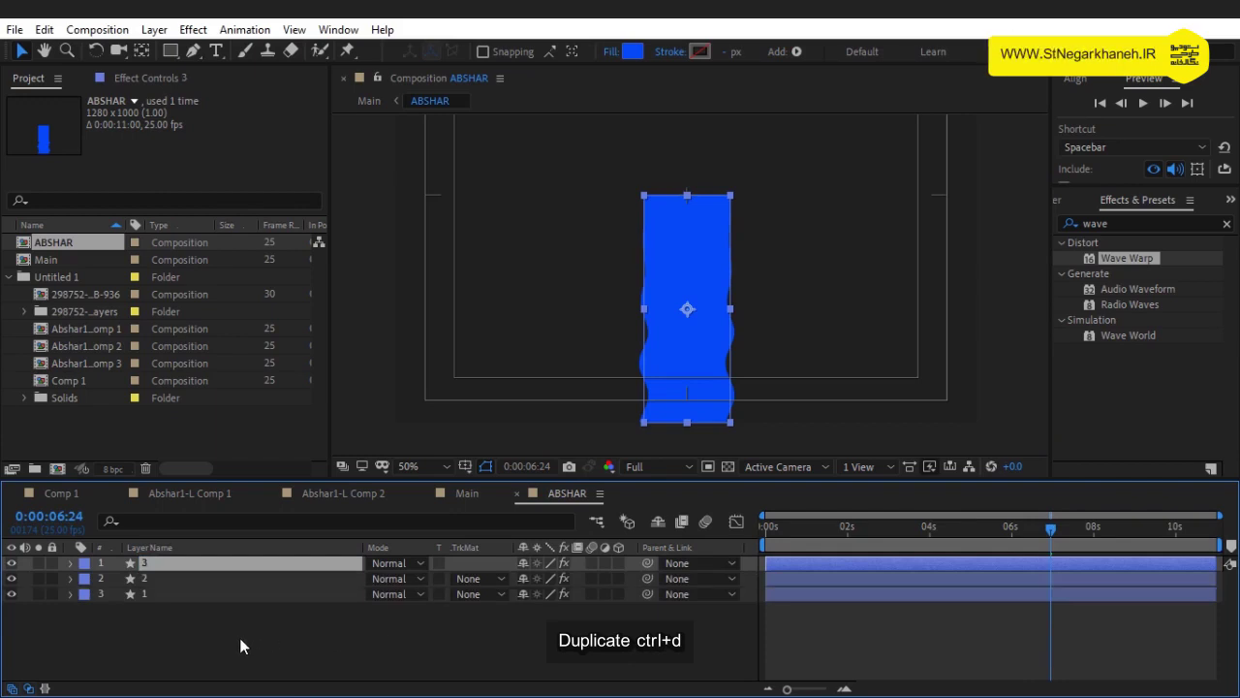
key("ctrl+d")
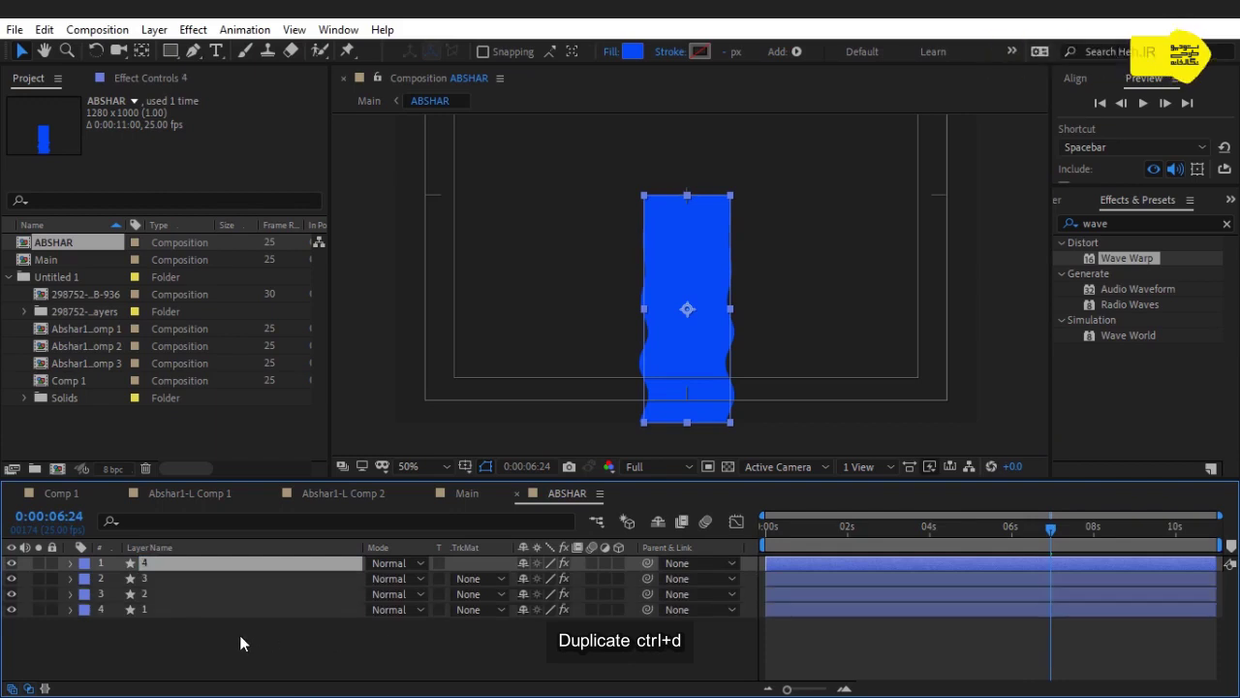
Step: Select layer 2 and open its Fill colour to pick dark blue 003ACD
left_click(157, 596)
left_click(155, 582)
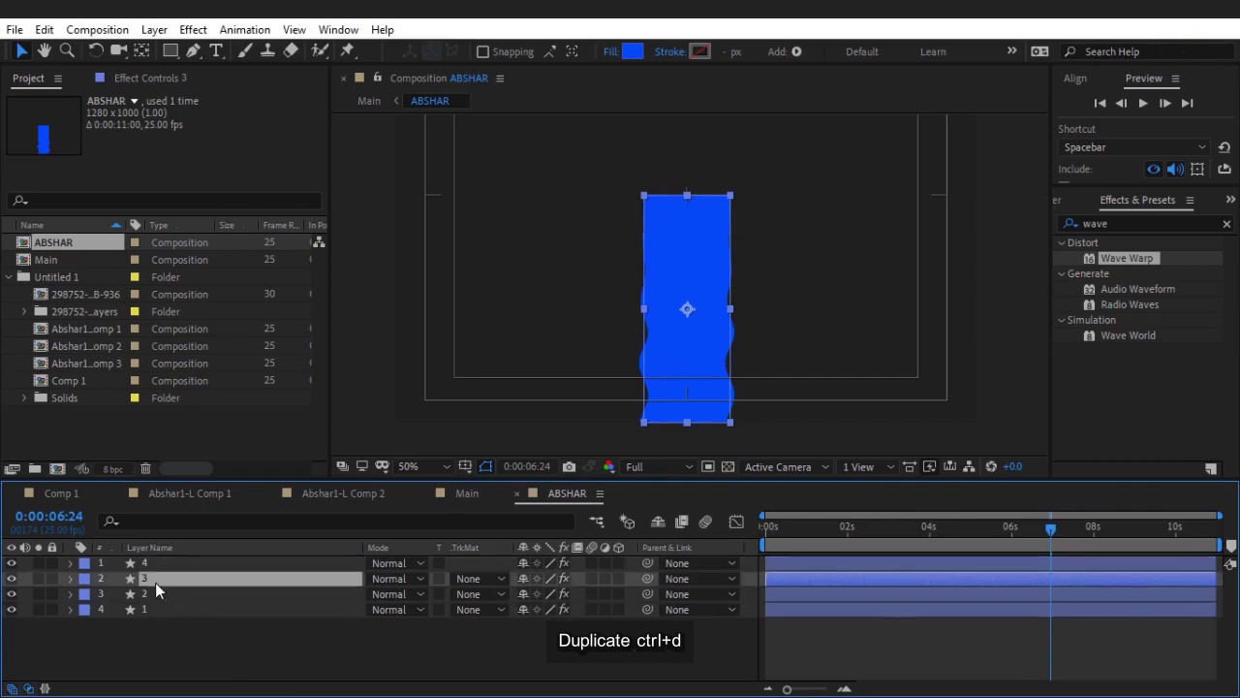
left_click(161, 591)
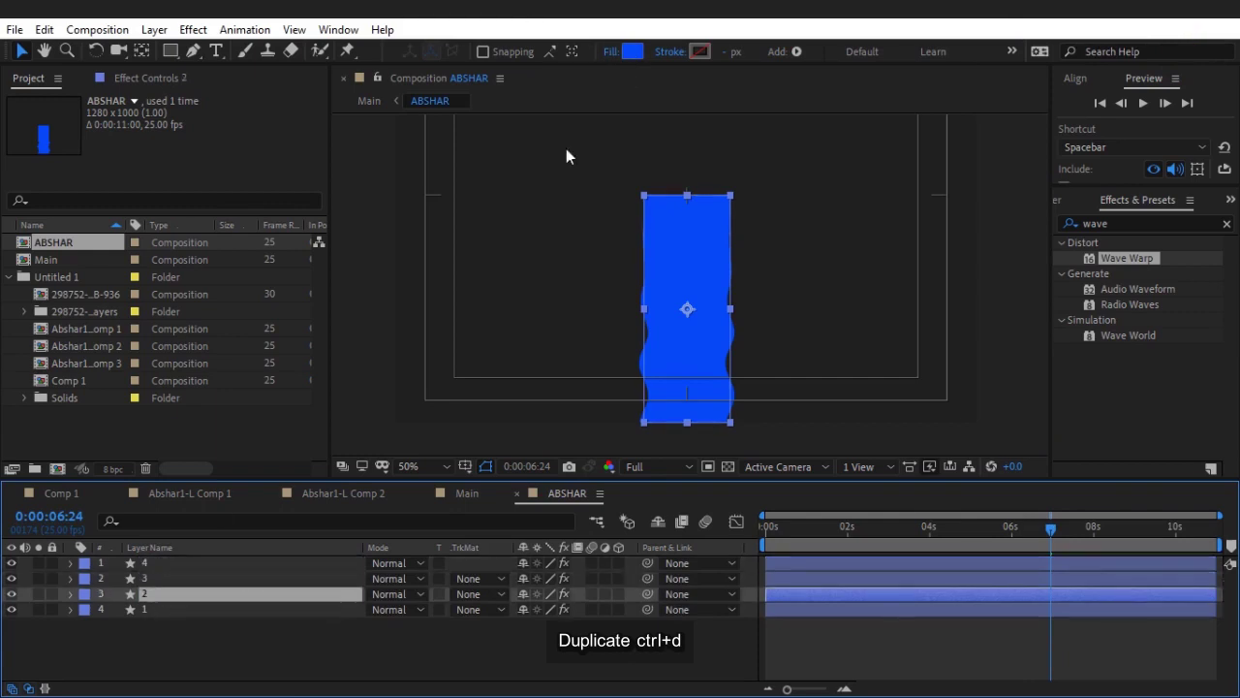
left_click(632, 51)
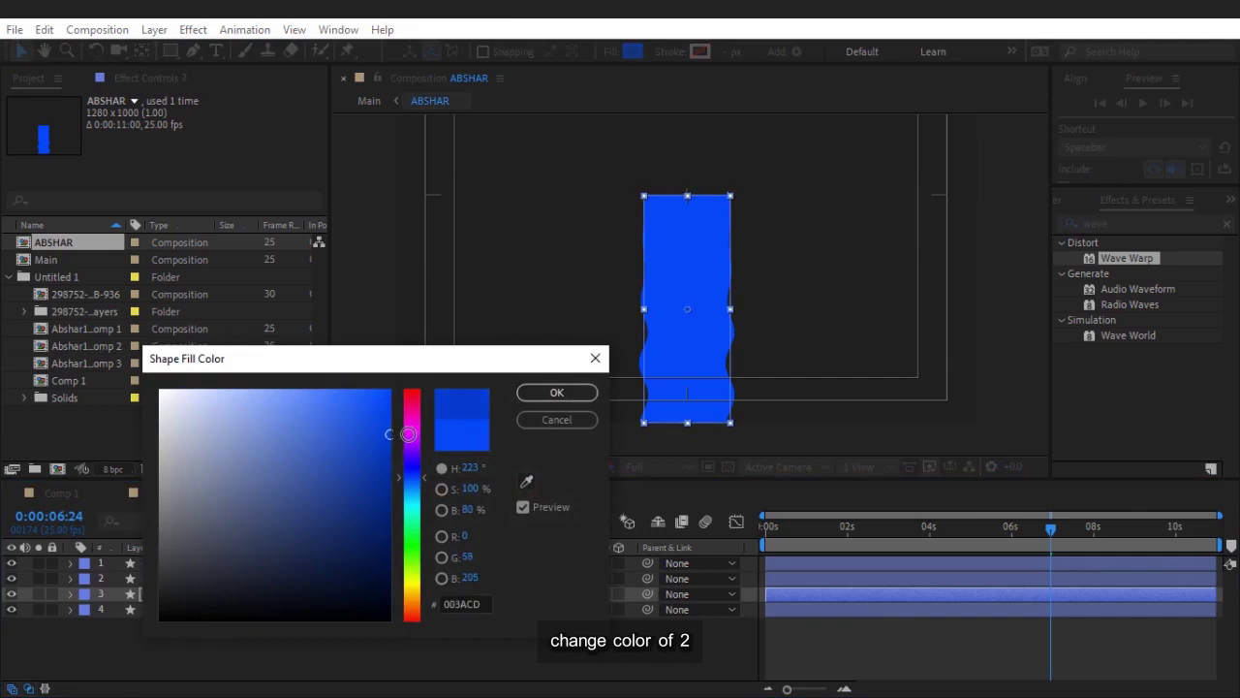
Step: Confirm the 003ACD fill and set layer 2's track matte to Alpha Matte layer 3, shifted left
left_click(557, 392)
left_click(152, 595)
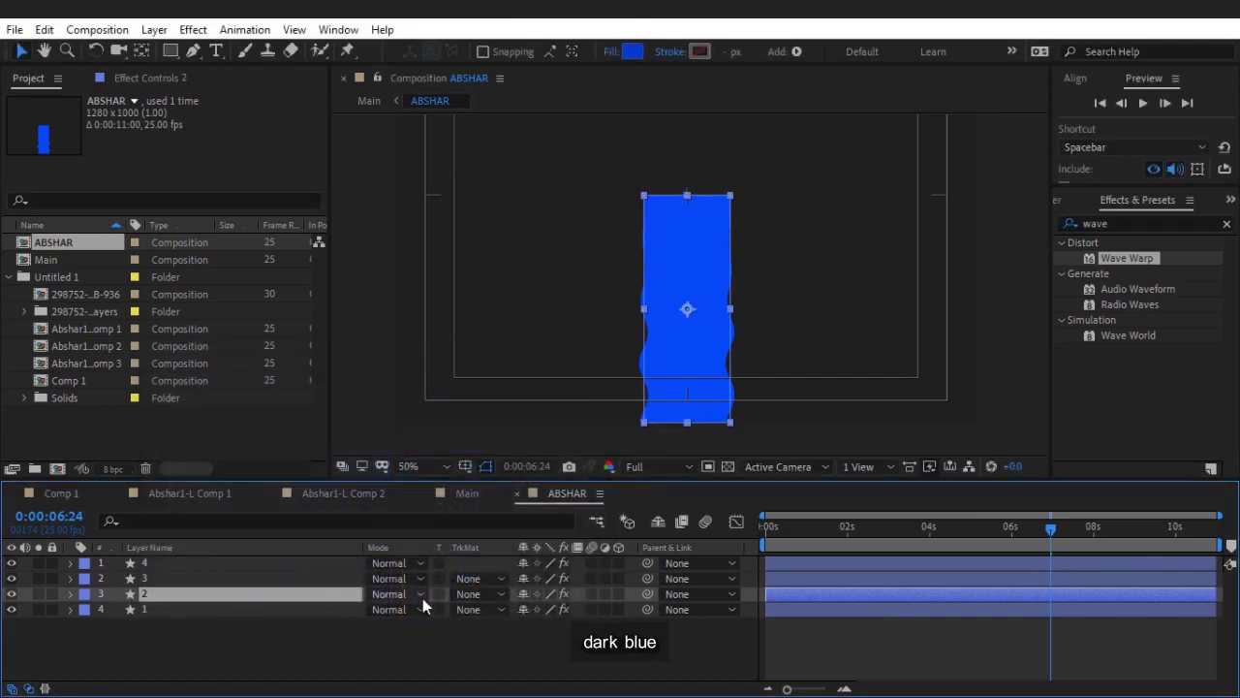
left_click(450, 598)
left_click(492, 515)
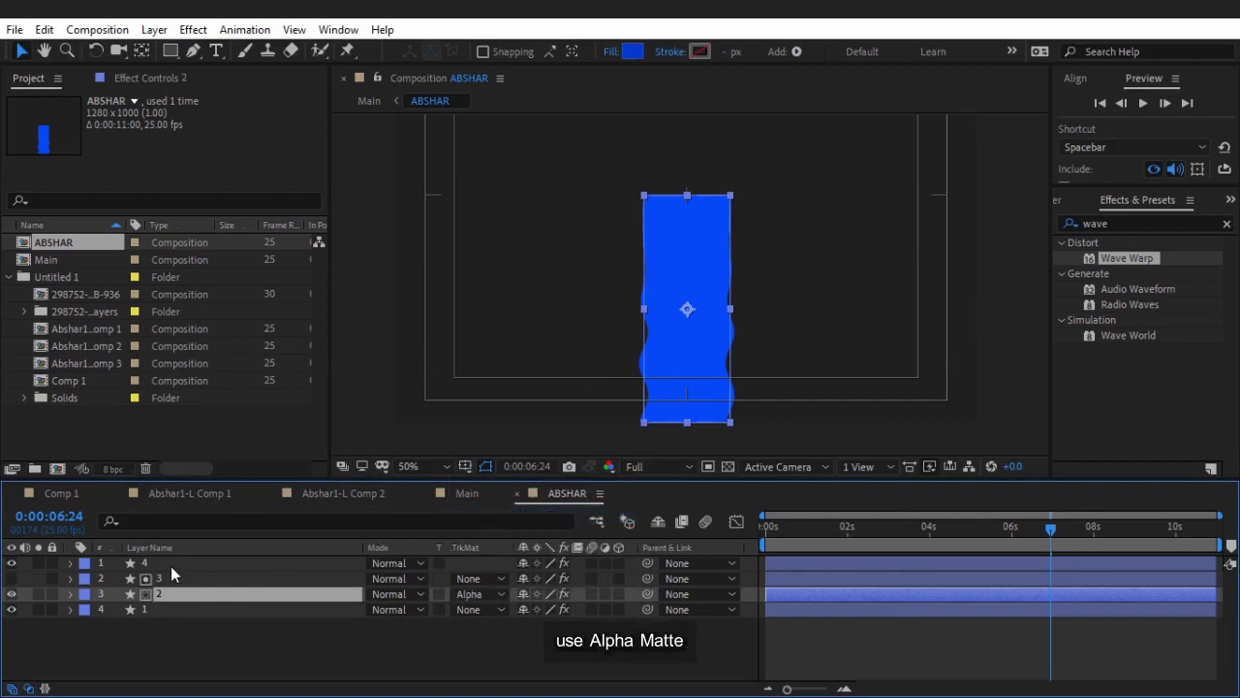
left_click_drag(679, 355, 609, 354)
key("Return")
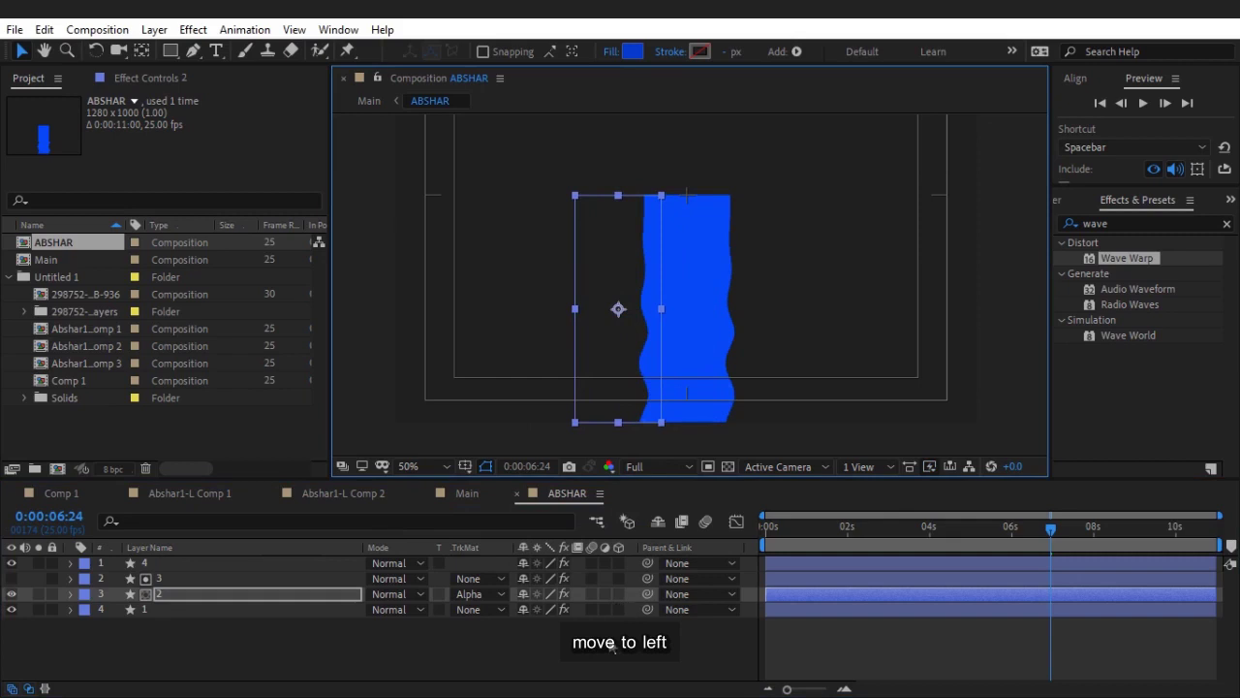
Step: Hide layer 4 and nudge matte layer 3 further left to widen the shadow strip
left_click(613, 666)
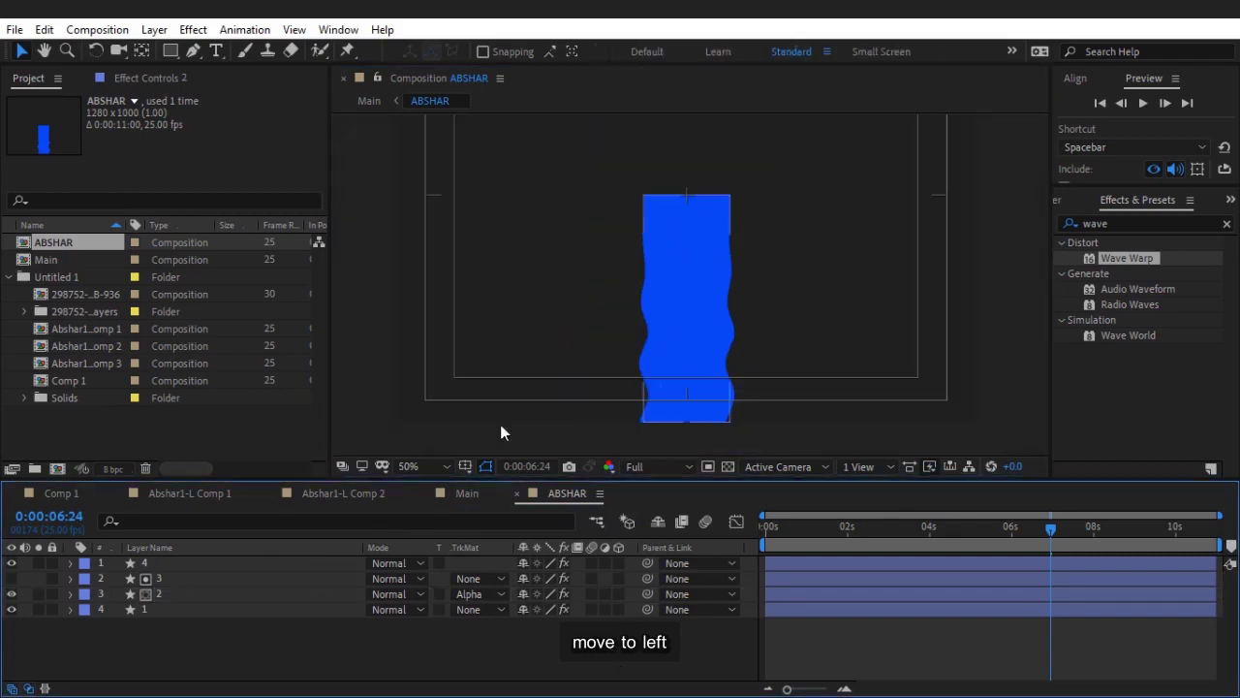
left_click(11, 564)
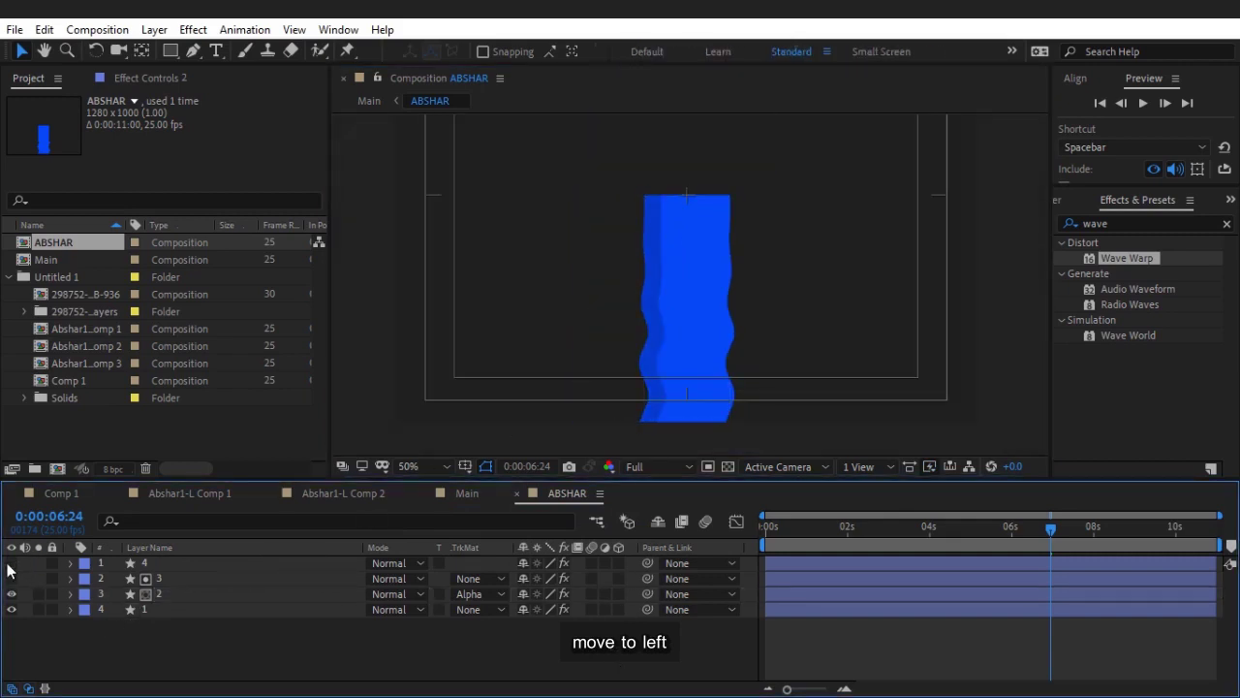
key("period")
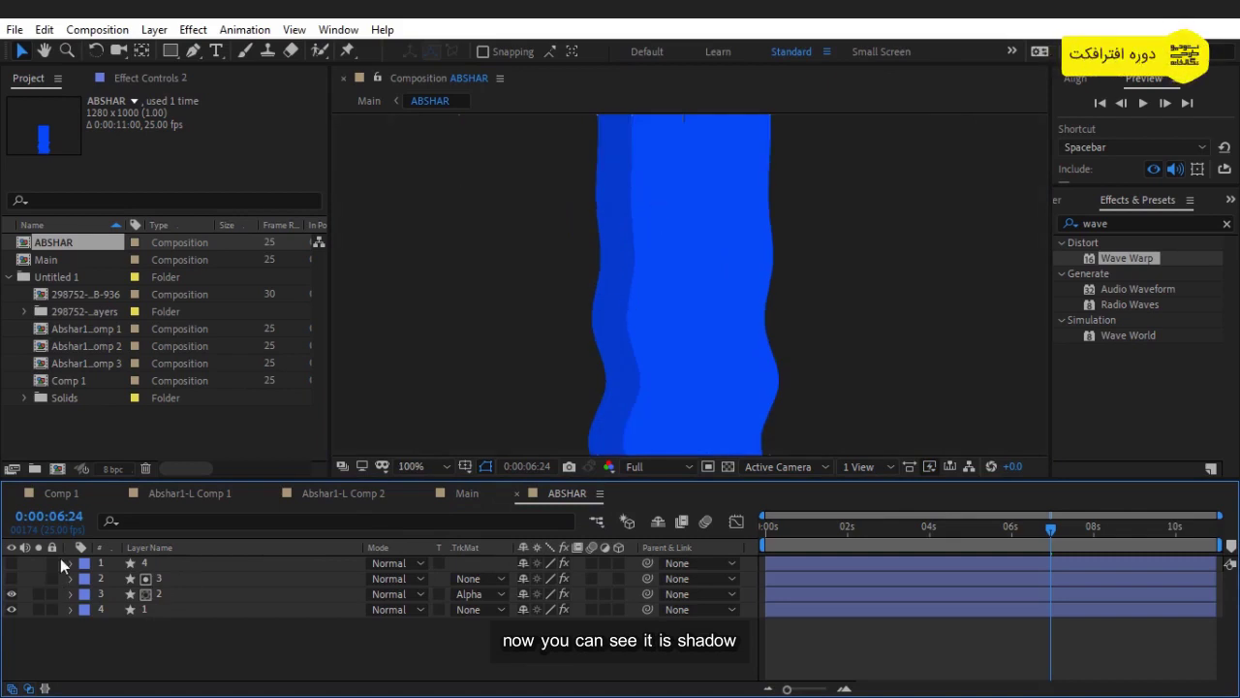
left_click(202, 594)
left_click_drag(607, 236, 596, 235)
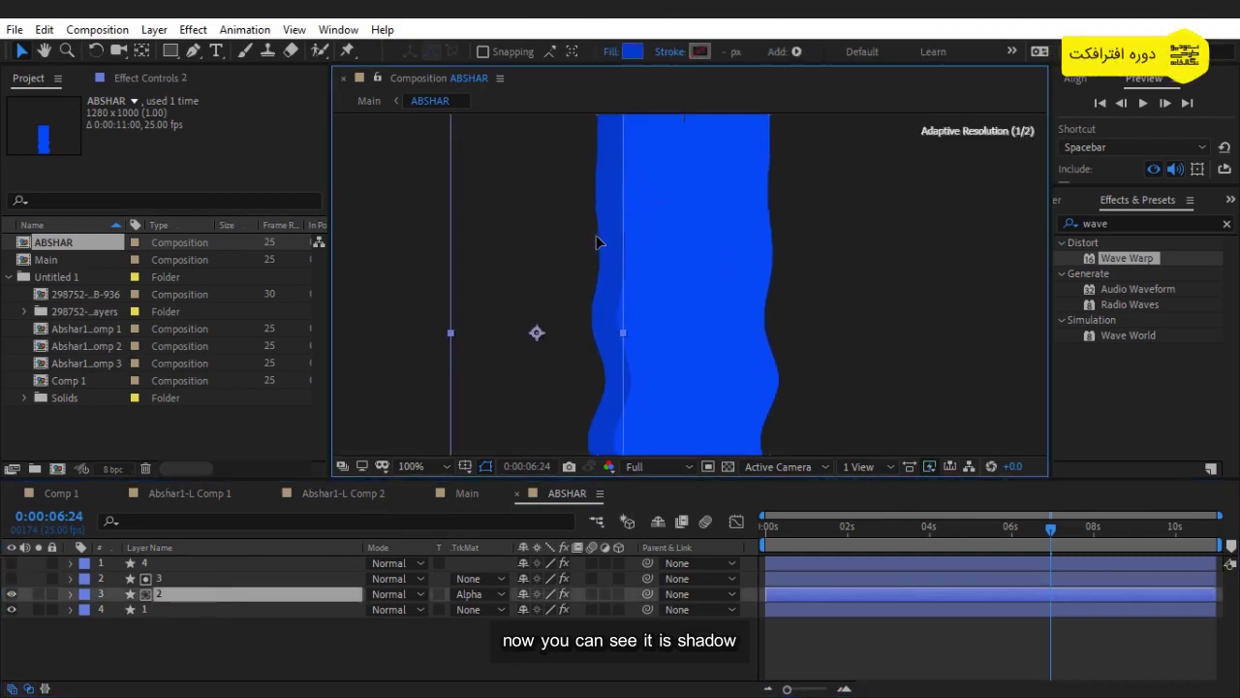
key("Return")
key("Return")
key("comma")
left_click(554, 664)
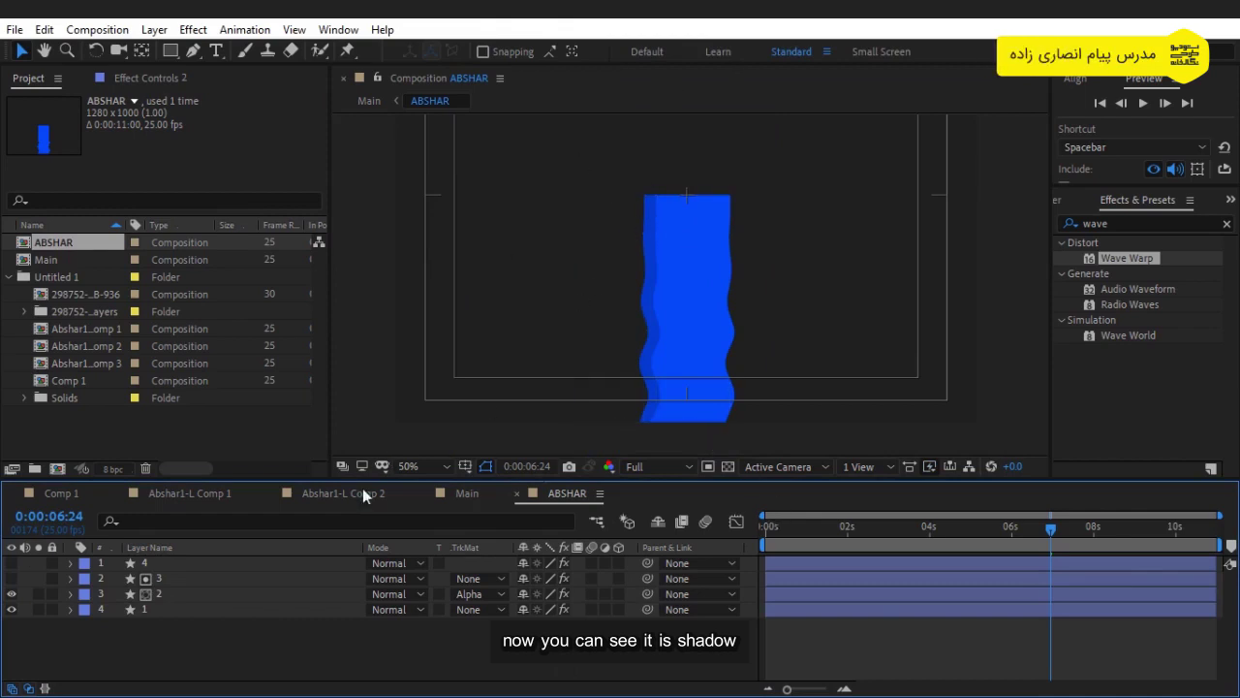
Step: Change layer 2's fill to 0042EA and show source names in the layer list
left_click(165, 594)
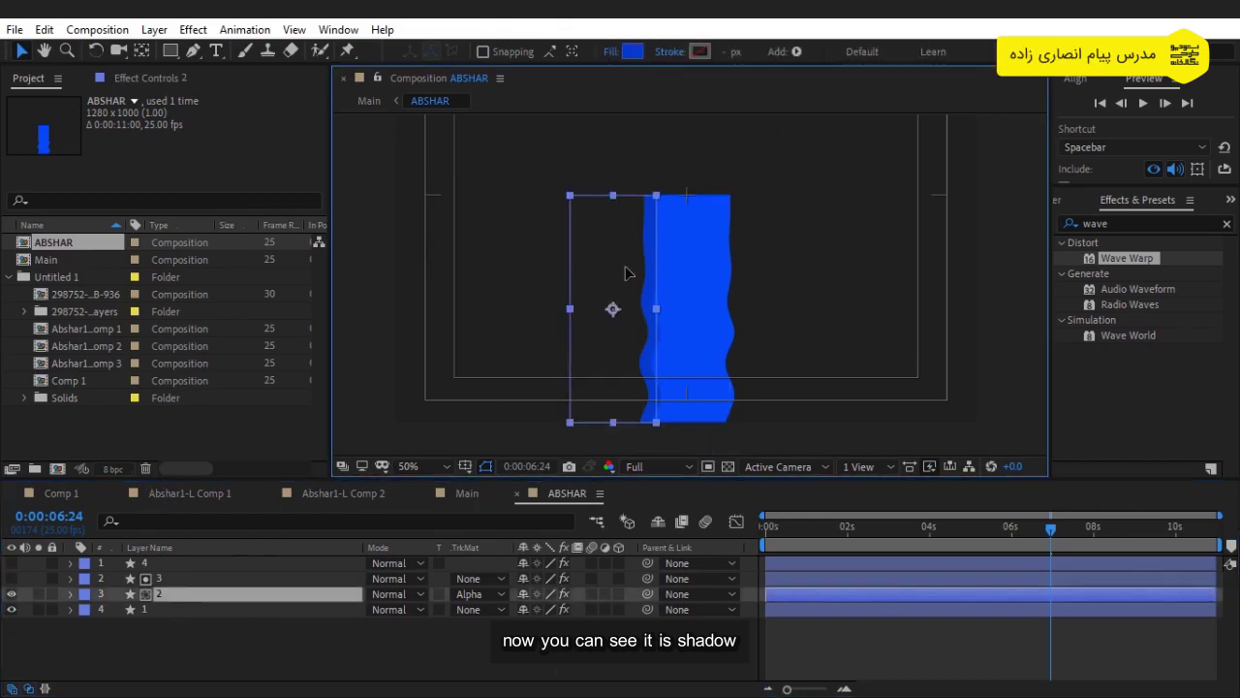
left_click(631, 51)
left_click(389, 407)
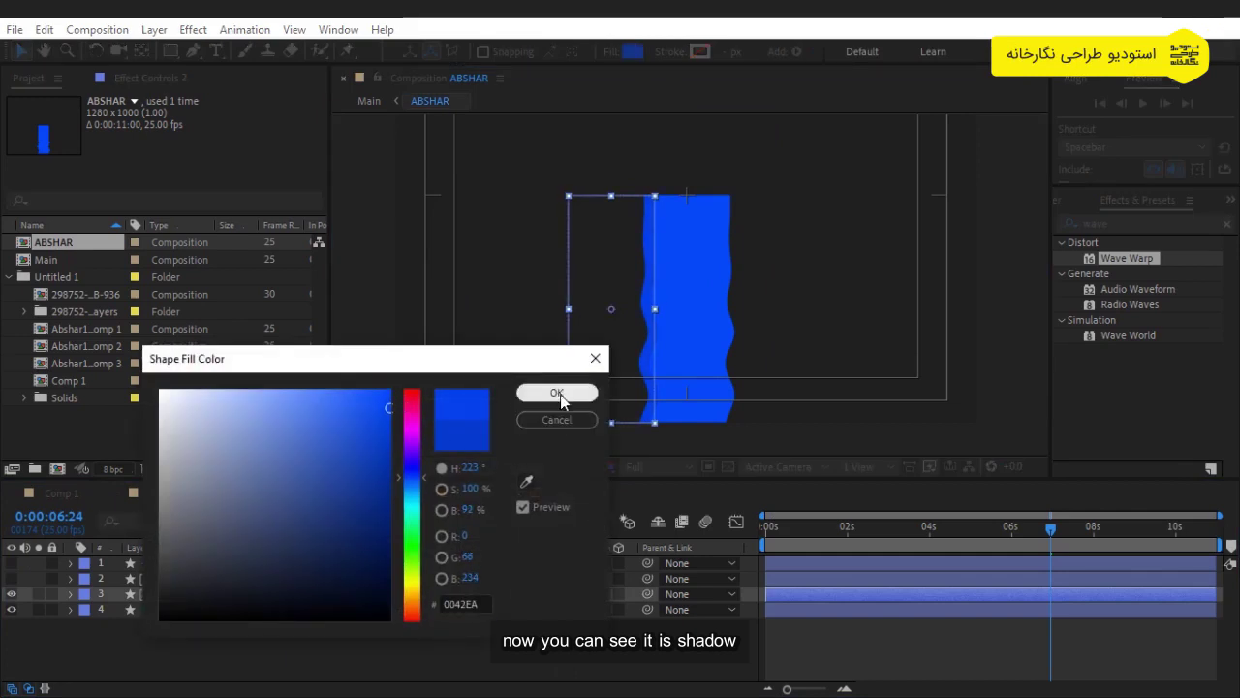
left_click(560, 394)
key("period")
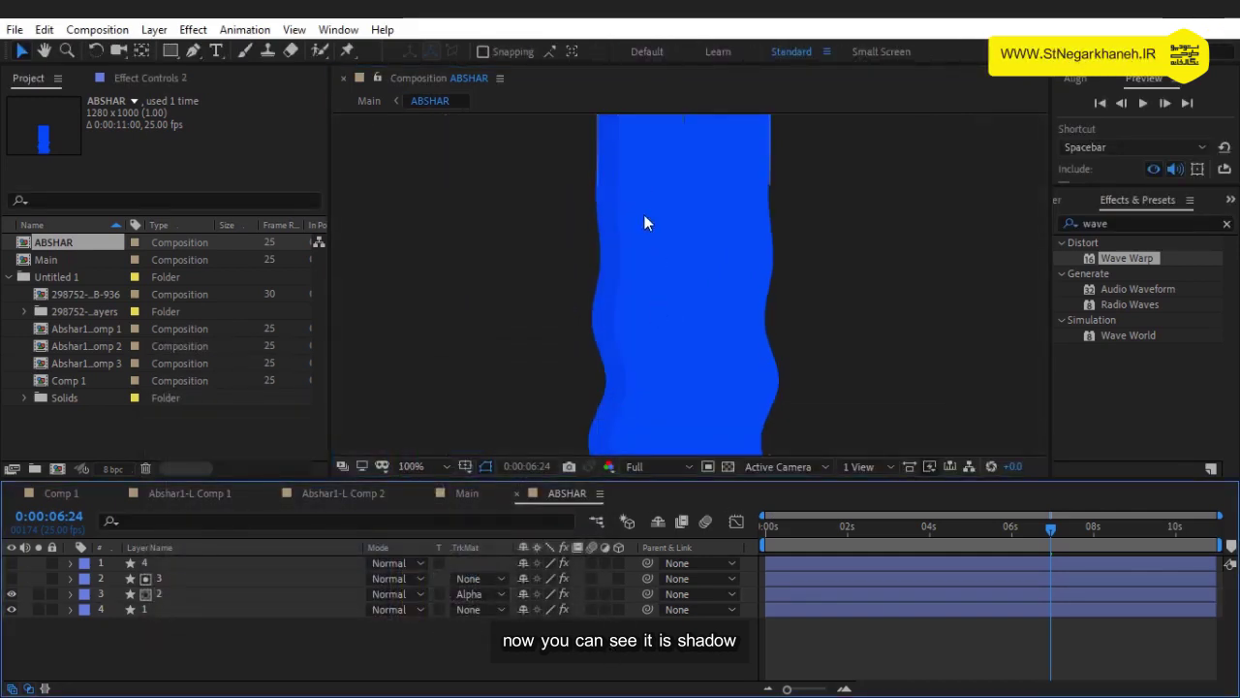
left_click(208, 547)
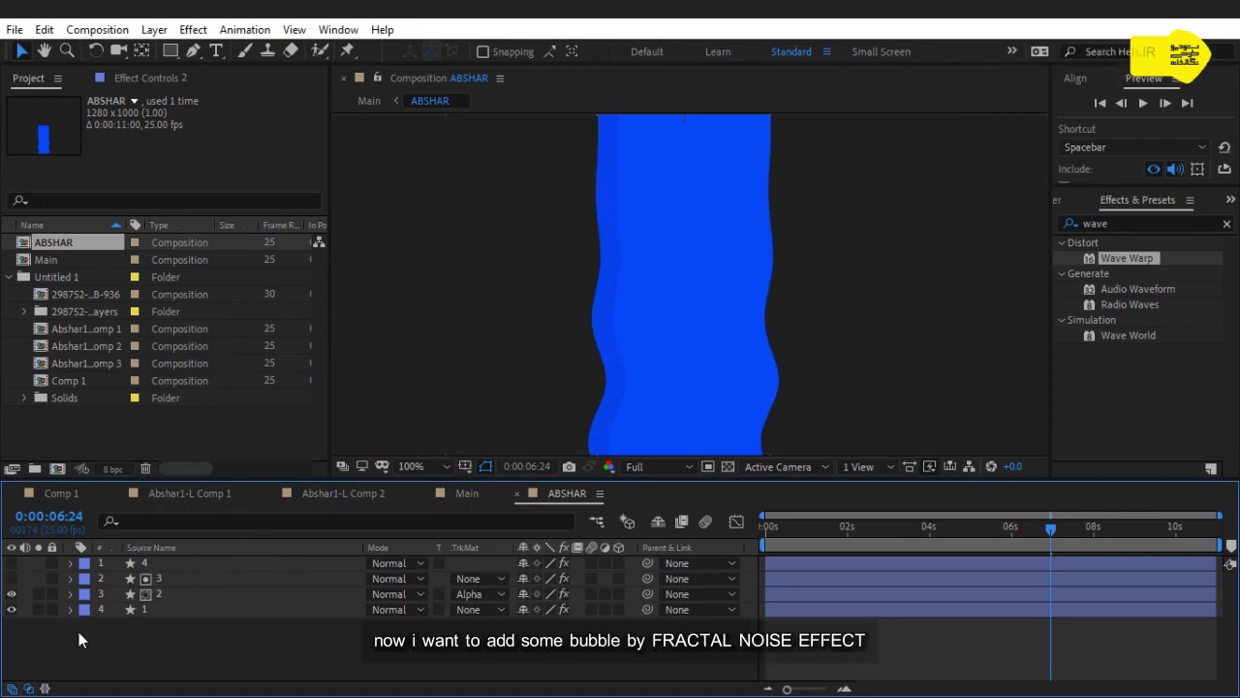
Step: Add a new comp-sized white solid layer to ABSHAR
key("comma")
right_click(271, 651)
mouse_move(368, 454)
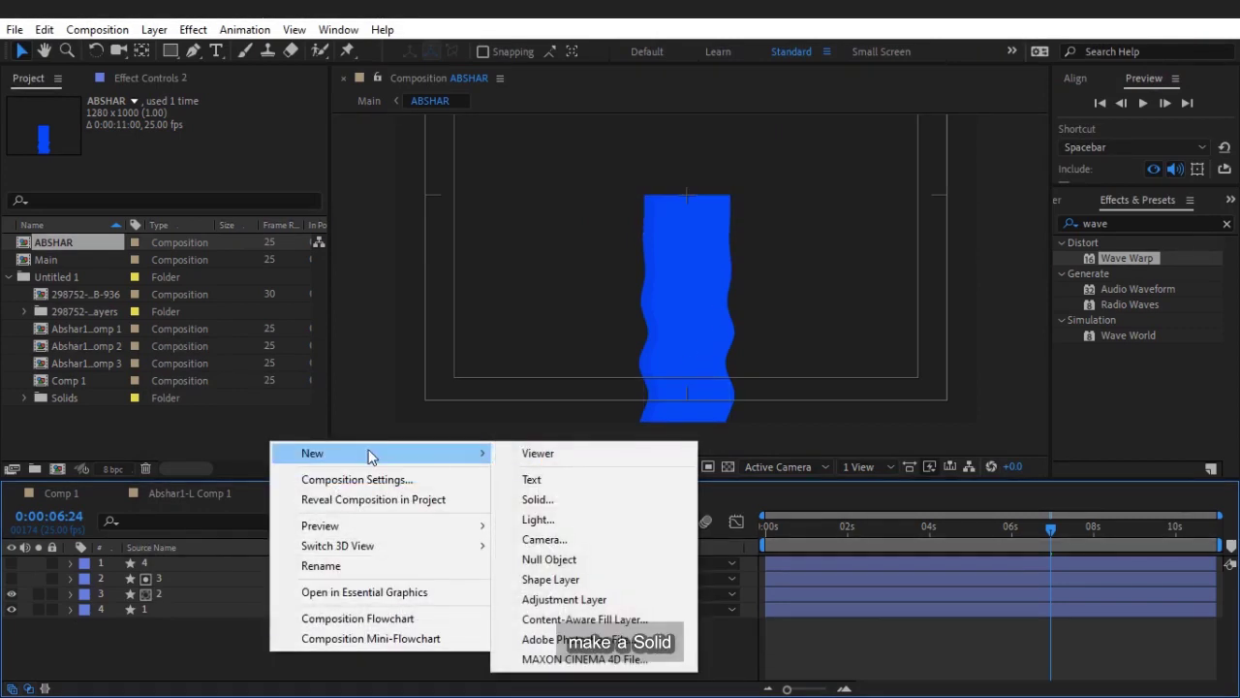
left_click(539, 500)
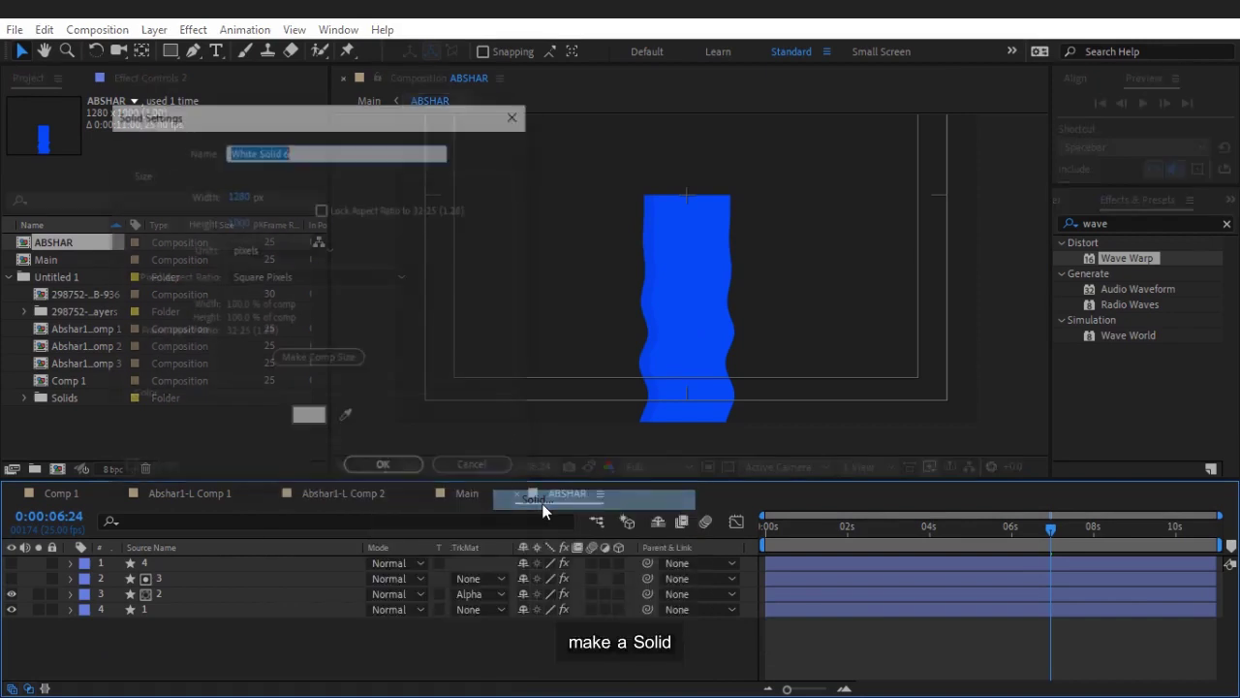
left_click(309, 364)
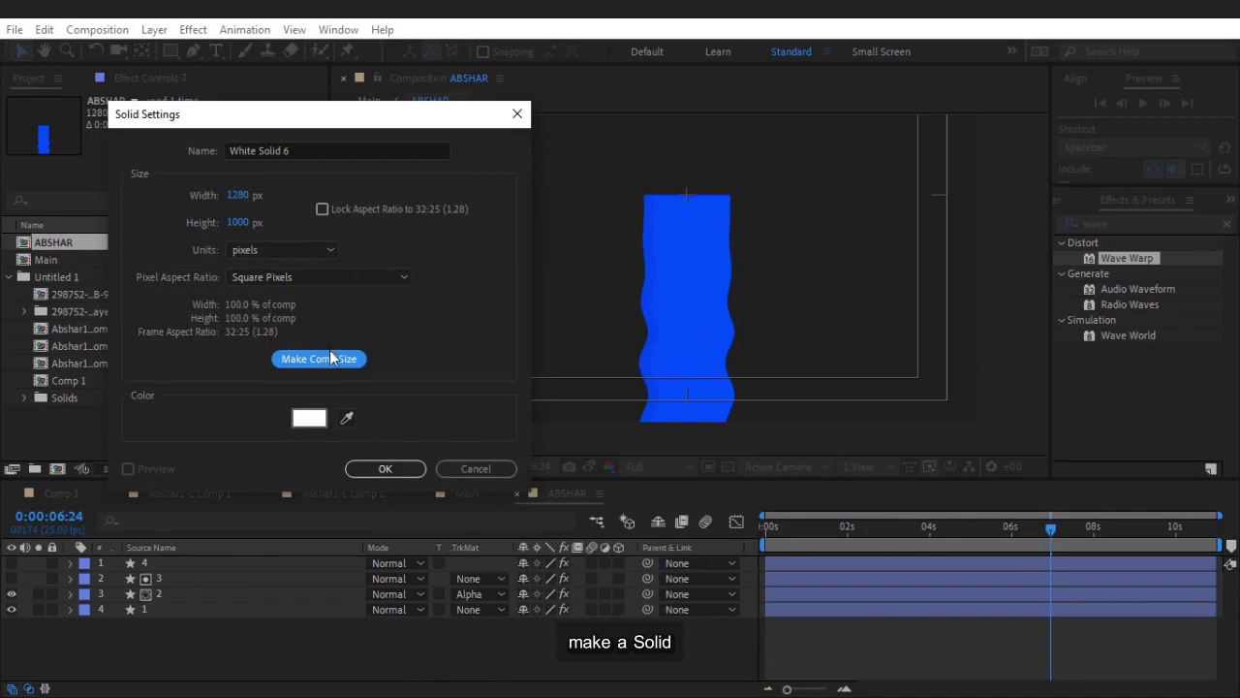
left_click(366, 470)
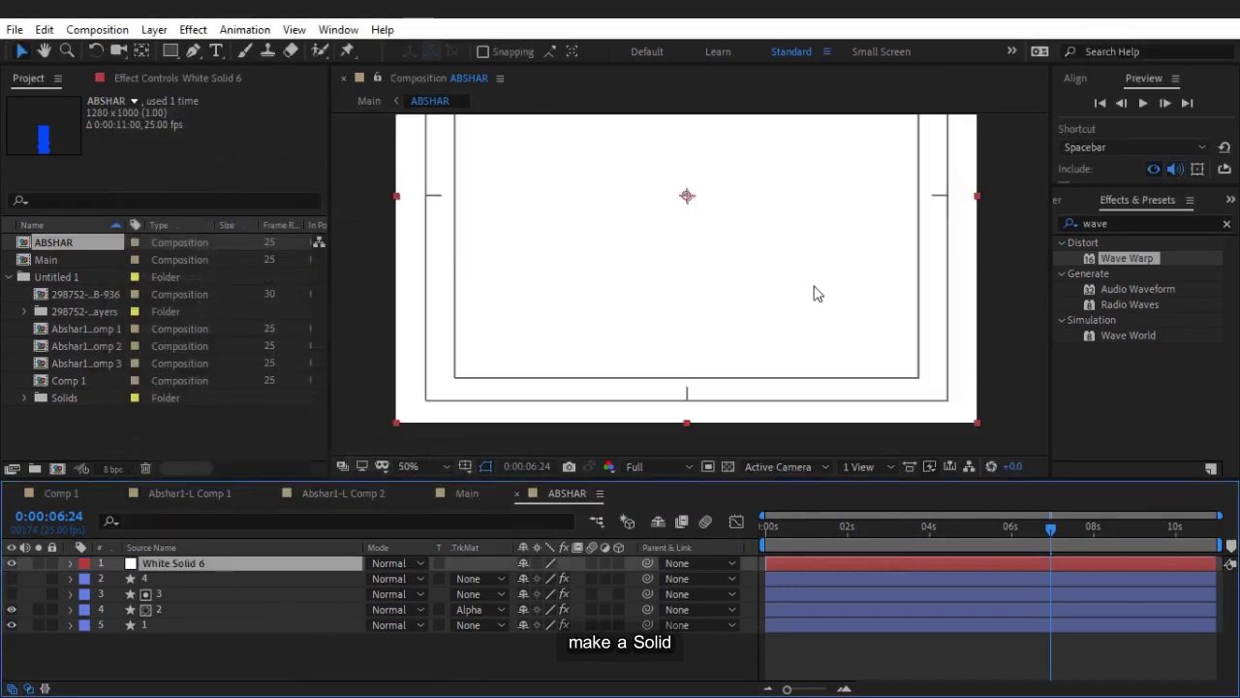
Step: Reopen the white solid's settings, try other sizes, then restore it to comp size
left_click(155, 29)
left_click(189, 70)
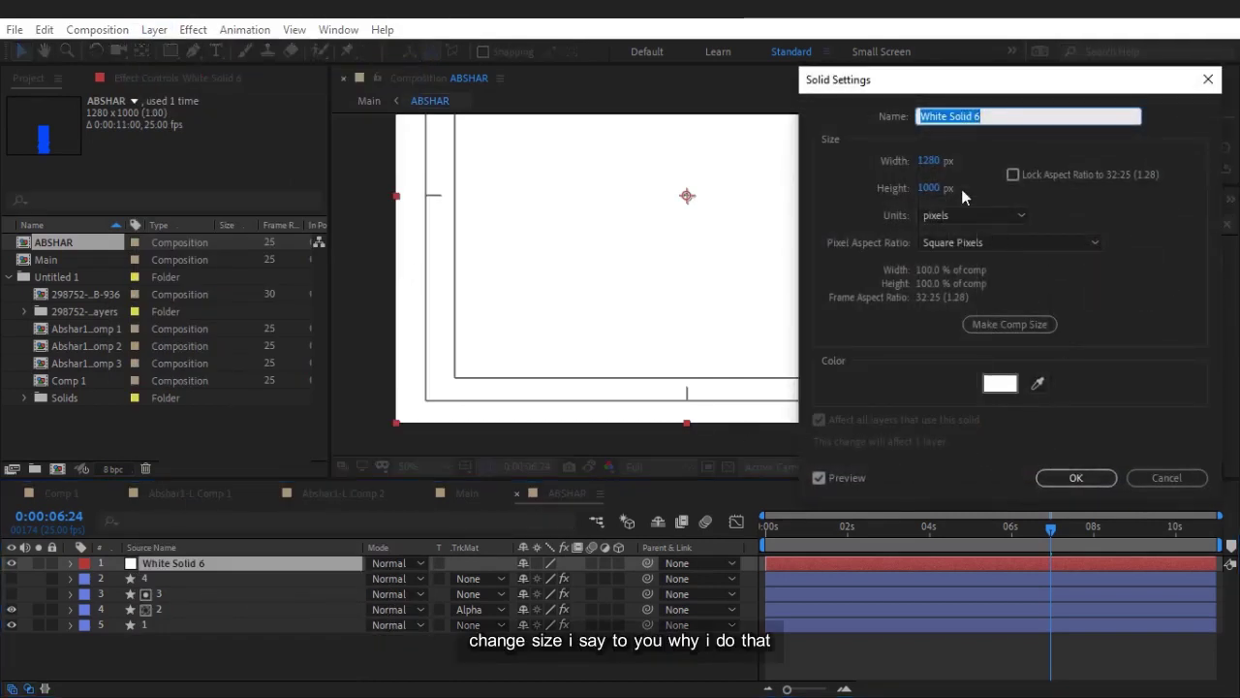
left_click_drag(928, 188, 911, 207)
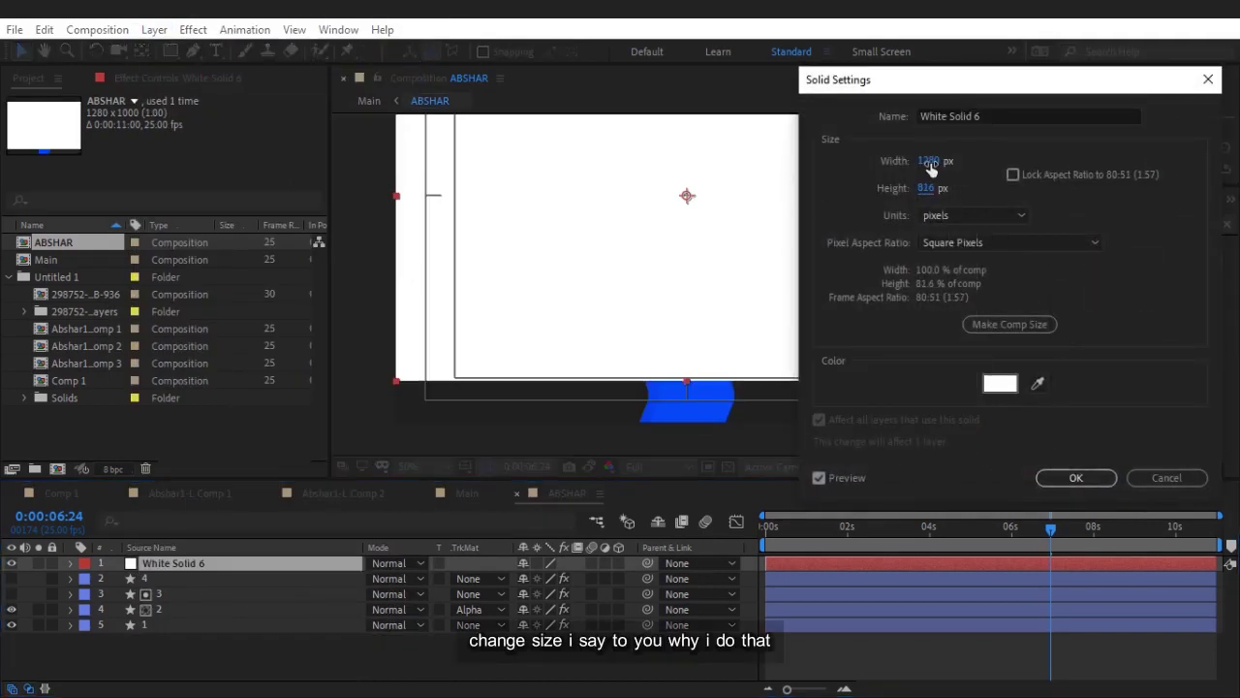
left_click(1008, 324)
left_click_drag(923, 161, 113, 215)
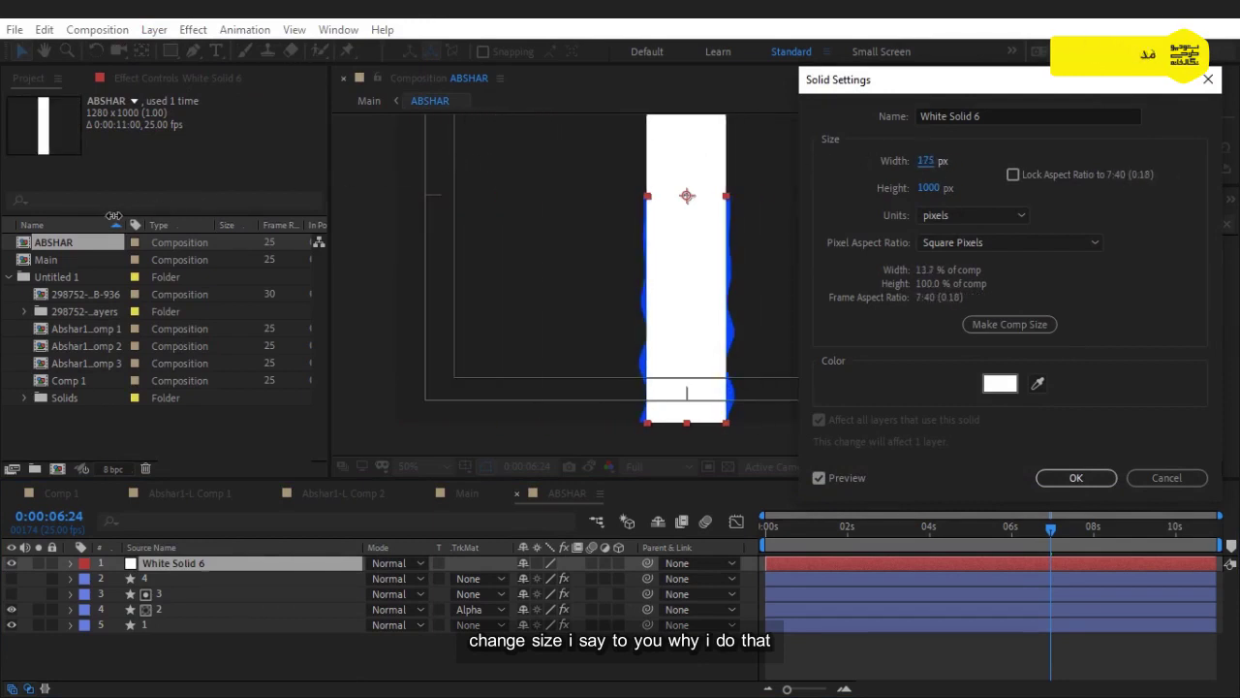
left_click(1010, 323)
left_click(1075, 477)
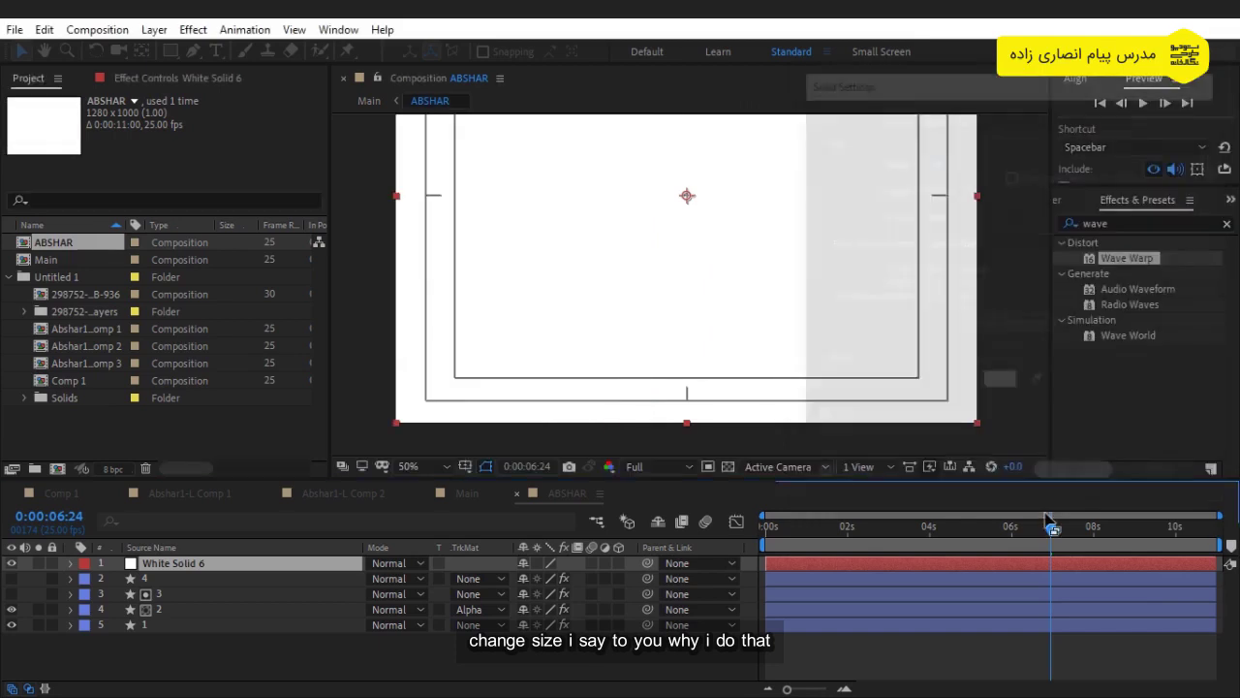
Step: Search effects for 'fracta' and apply Fractal Noise to White Solid 6
left_click(1177, 219)
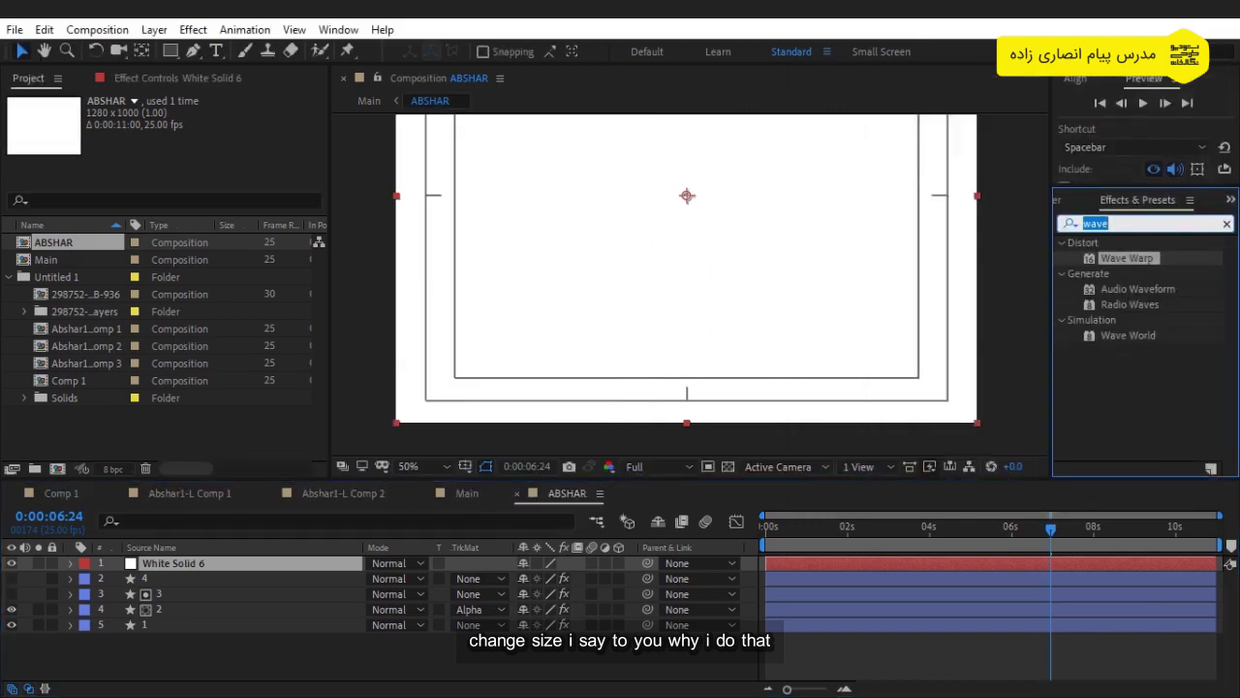
type("fract")
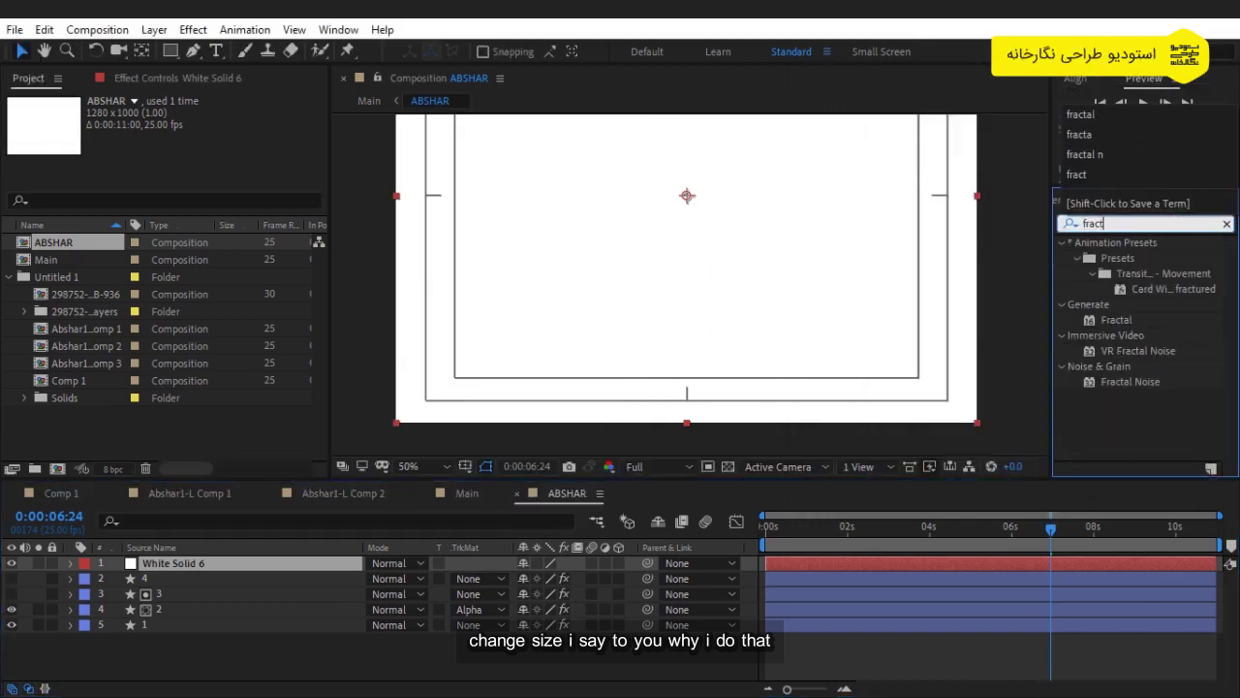
type("a")
double_click(1130, 320)
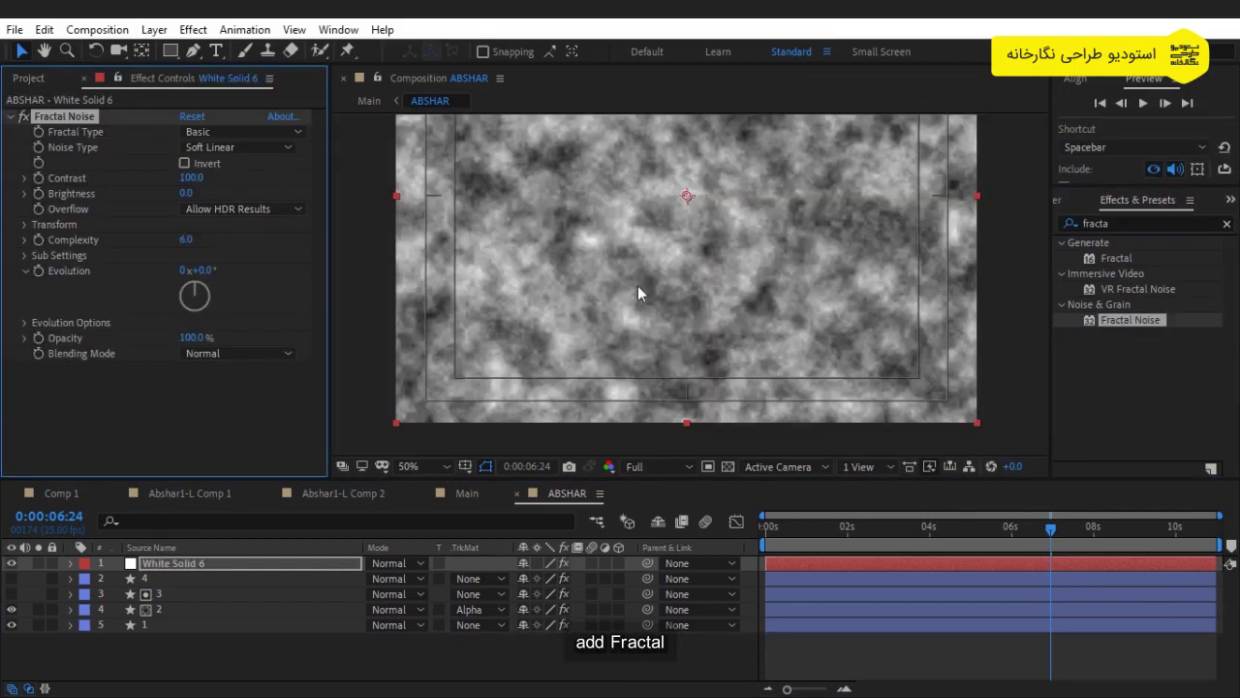
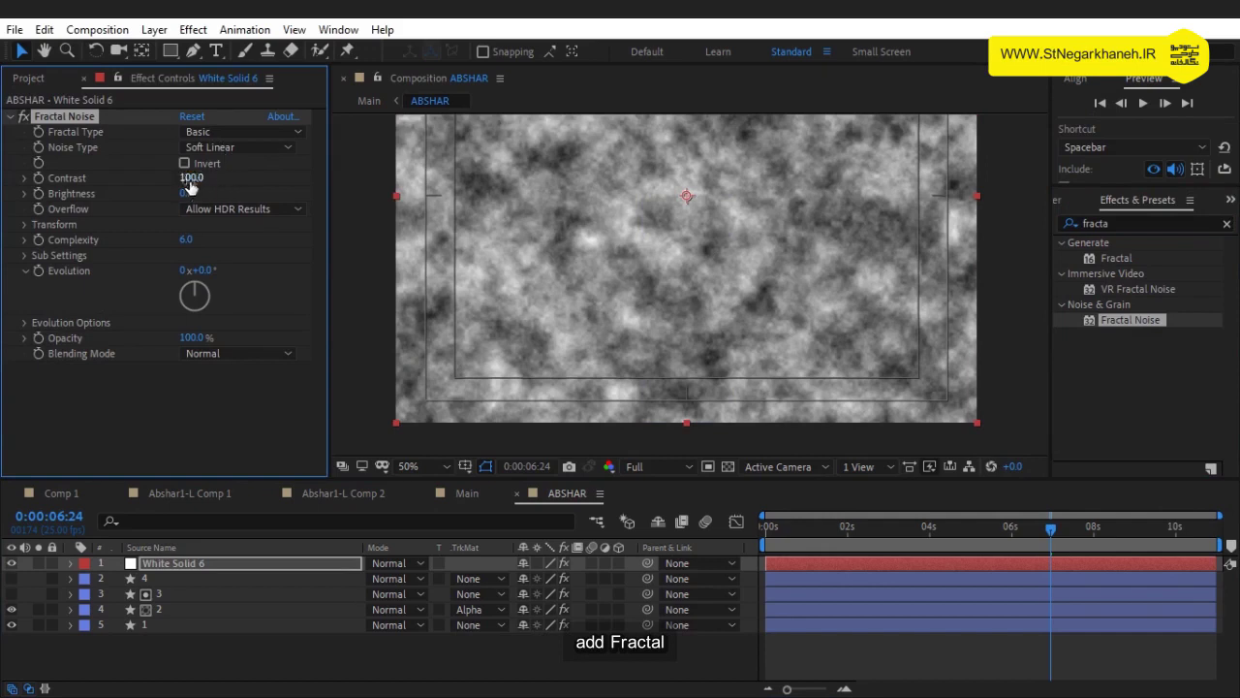
Step: Raise the Fractal Noise Contrast, set Complexity to 1.0, and lower Brightness slightly
left_click_drag(231, 178, 208, 212)
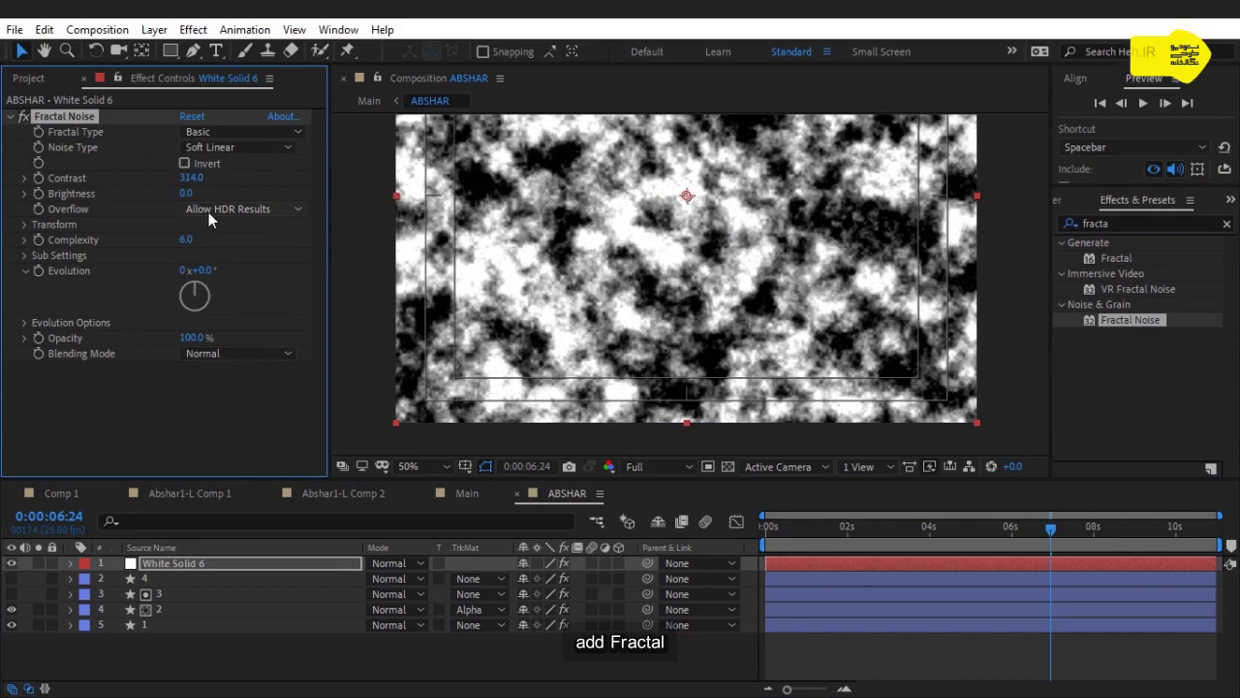
left_click(187, 240)
type("1")
key("Return")
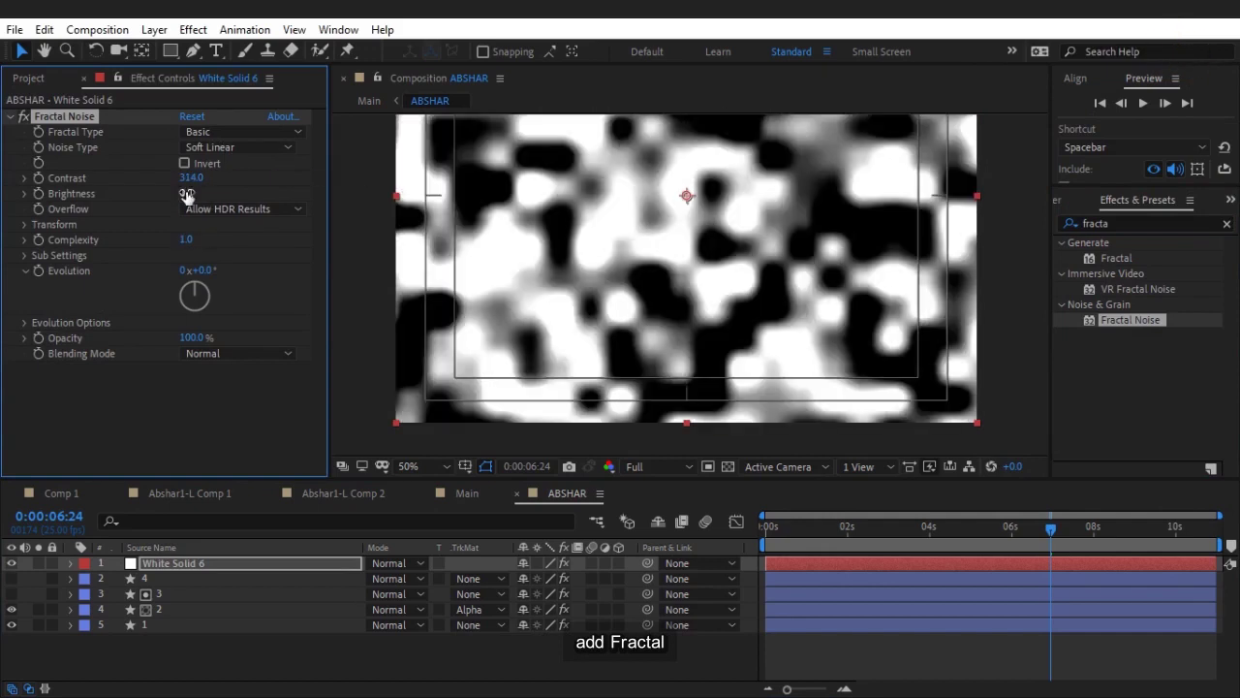
left_click_drag(183, 193, 171, 193)
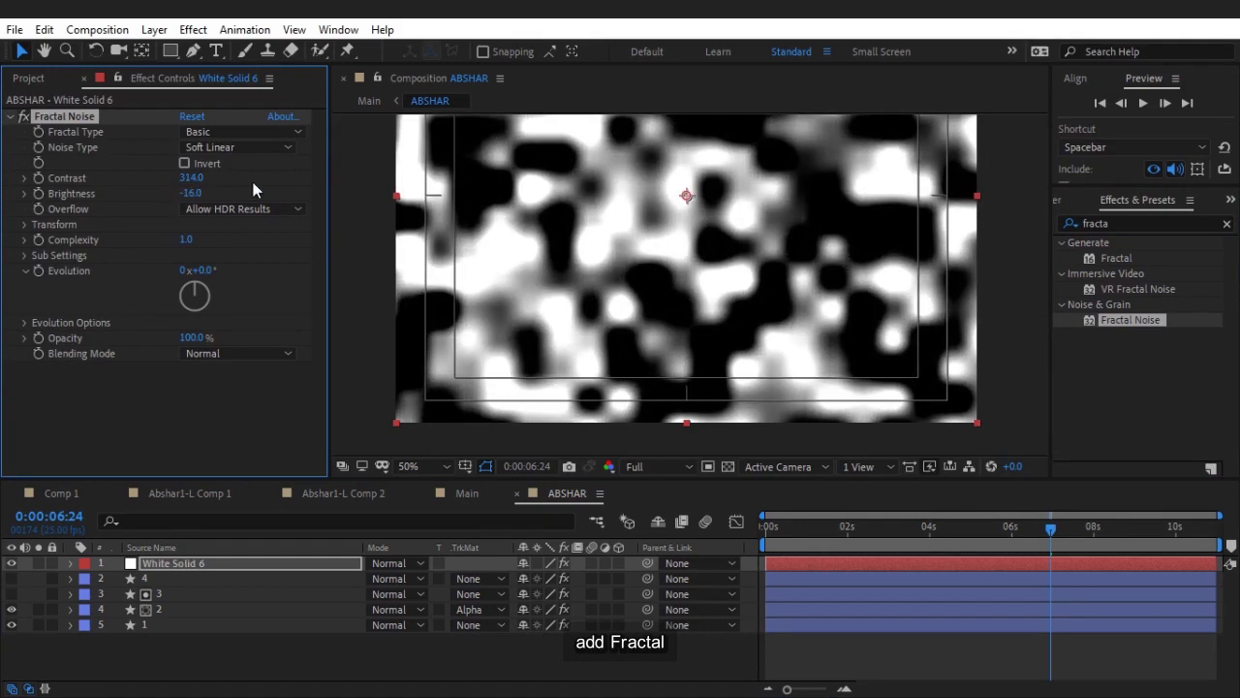
left_click(215, 198)
Step: Turn off Uniform Scaling, set Scale Width to 20, and stretch the Scale Height
left_click(26, 224)
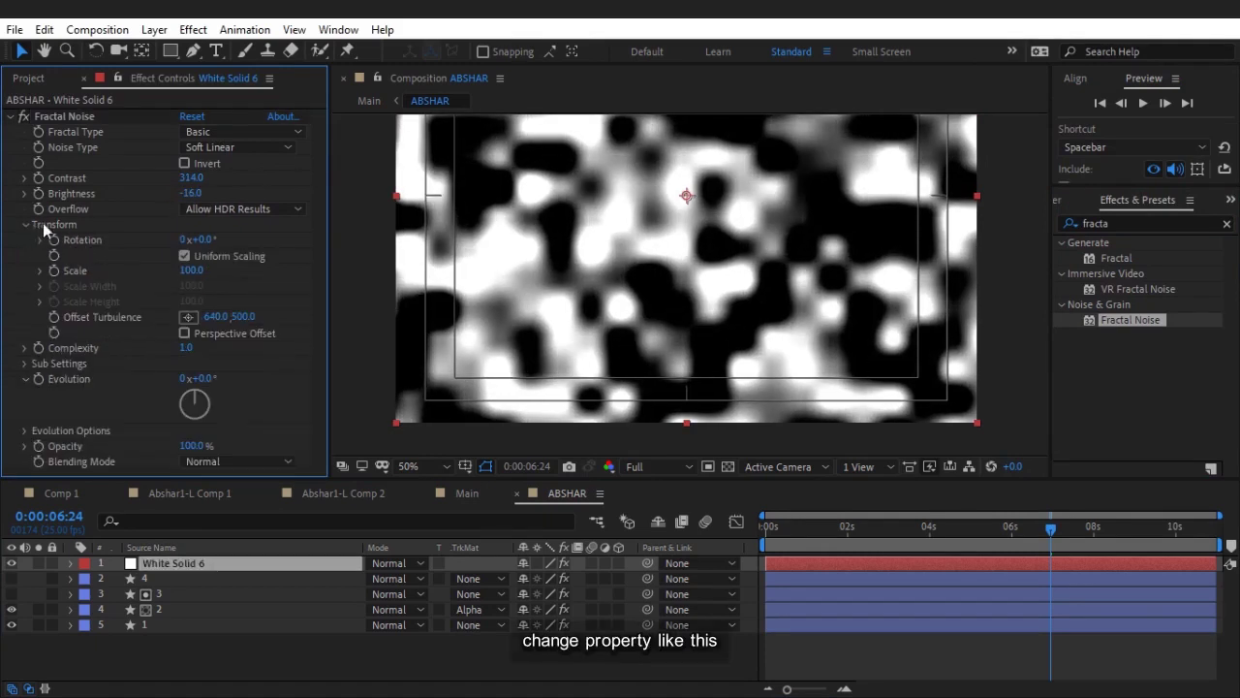
left_click(185, 257)
left_click_drag(193, 288, 190, 285)
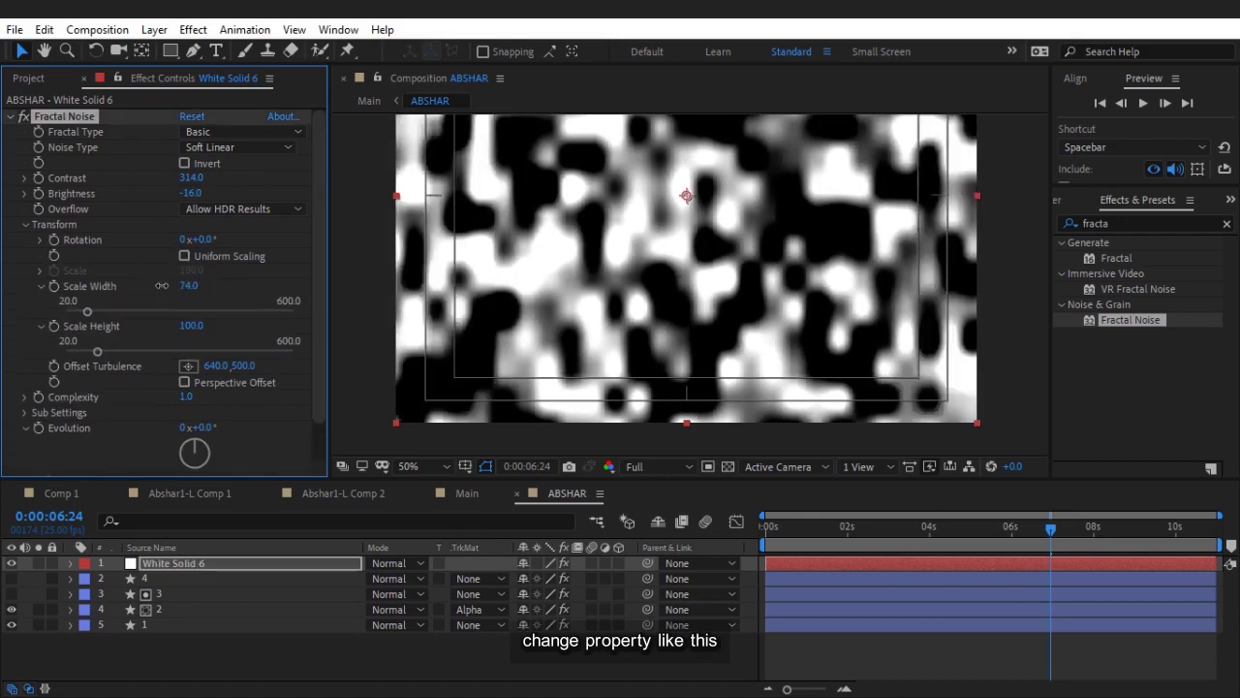
left_click(190, 286)
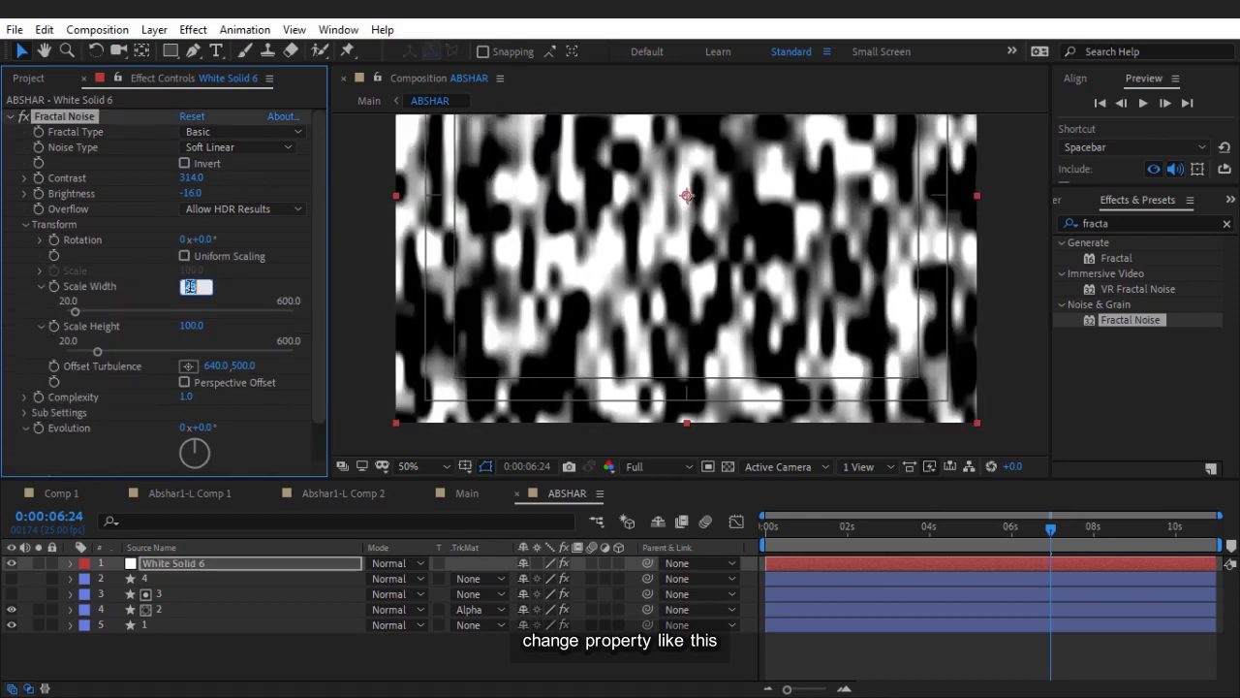
type("20")
key("Return")
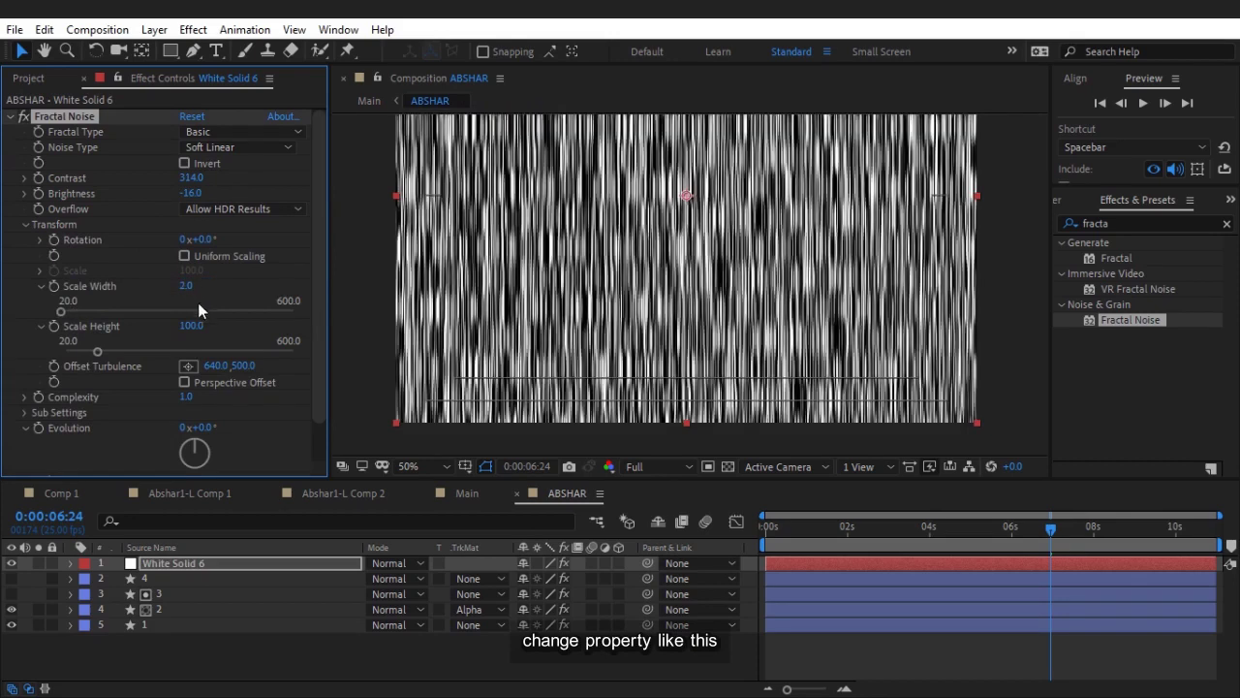
left_click_drag(190, 326, 291, 324)
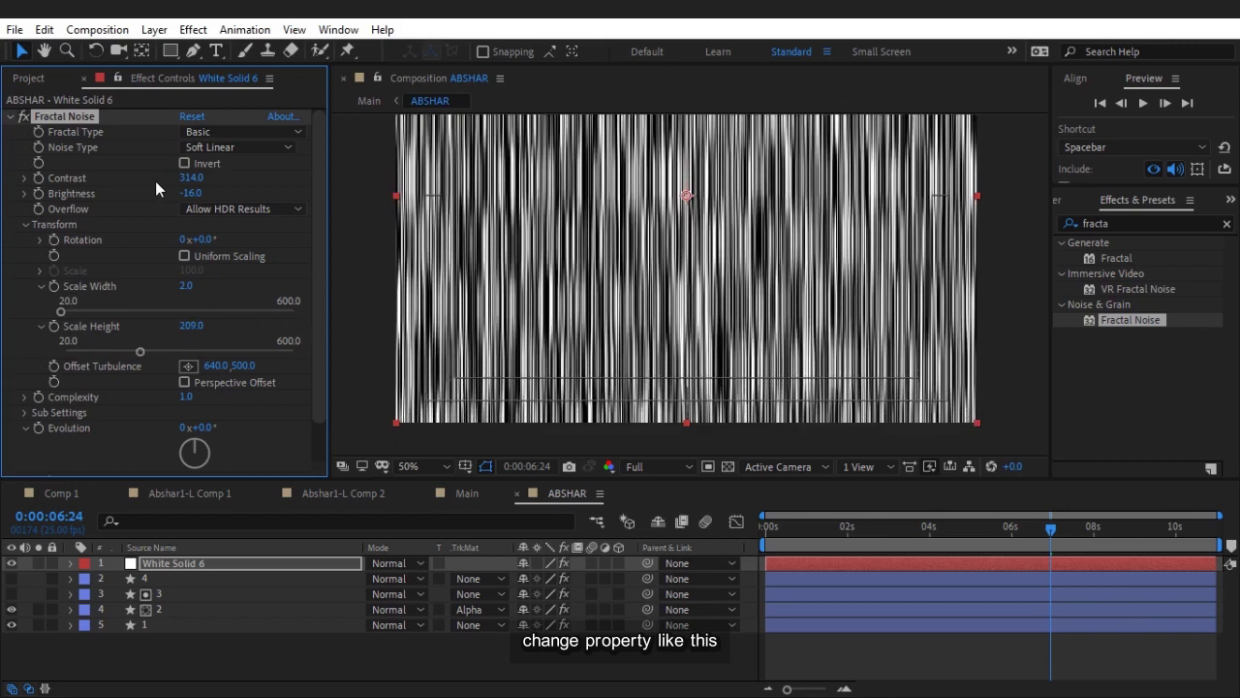
Step: Tune to Contrast 488, Brightness -246, and Scale Height 402 for sparse thin streaks
left_click_drag(192, 193, 97, 191)
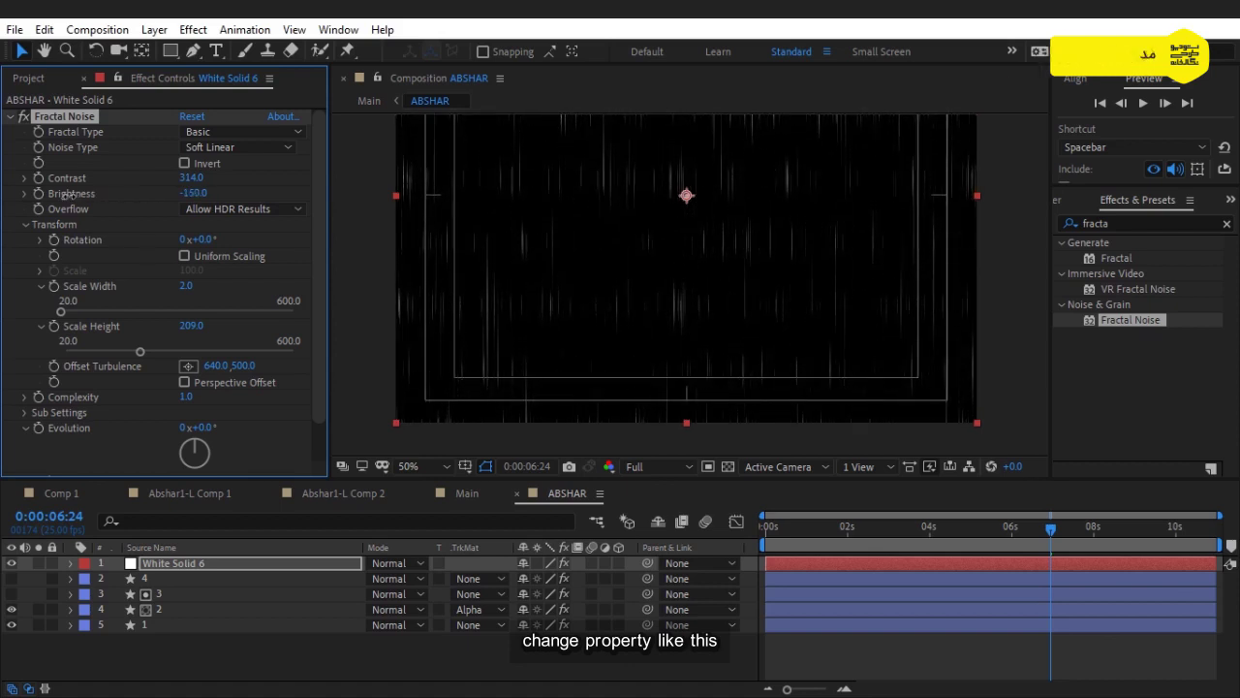
left_click_drag(191, 177, 291, 182)
left_click_drag(192, 193, 166, 193)
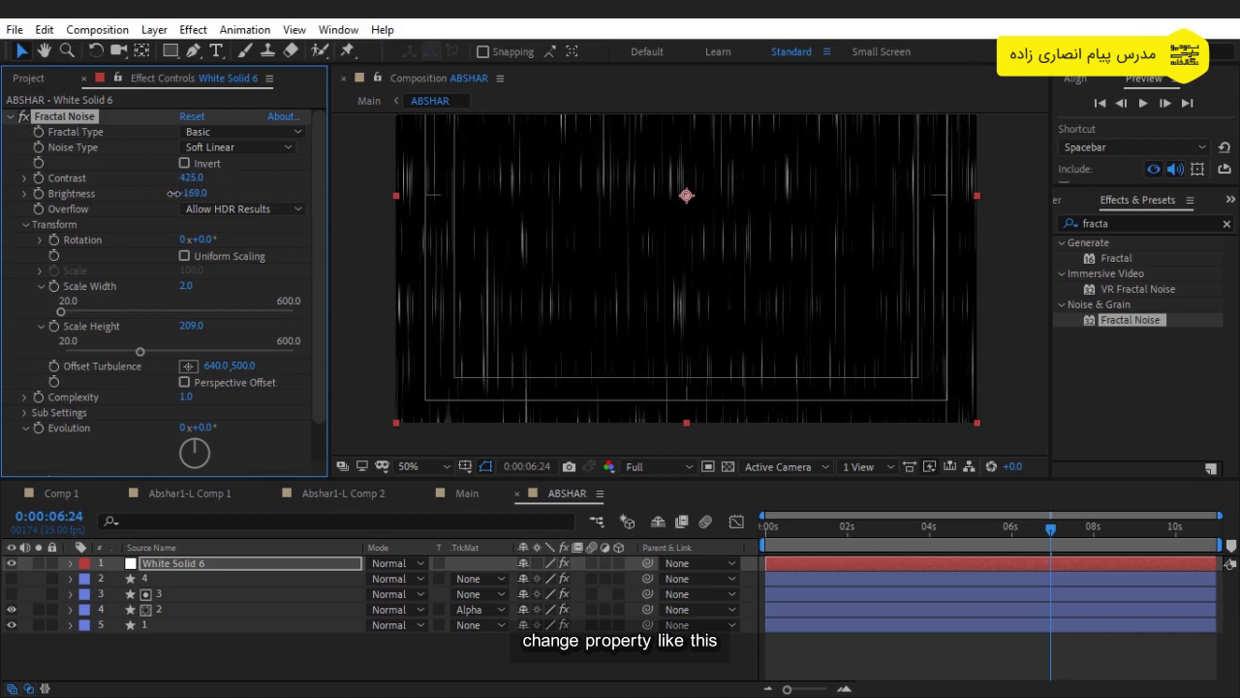
left_click_drag(193, 324, 355, 316)
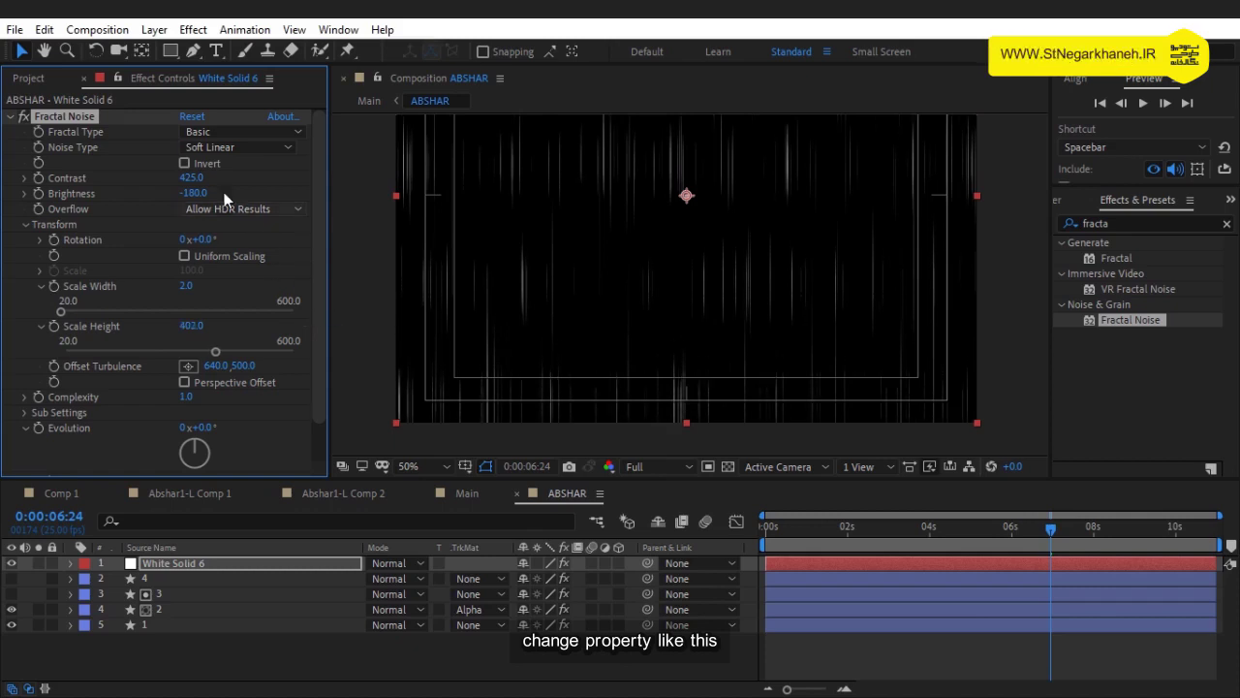
mouse_move(190, 178)
left_mouse_down()
mouse_move(221, 182)
mouse_move(188, 186)
mouse_move(219, 203)
mouse_move(141, 192)
left_mouse_up()
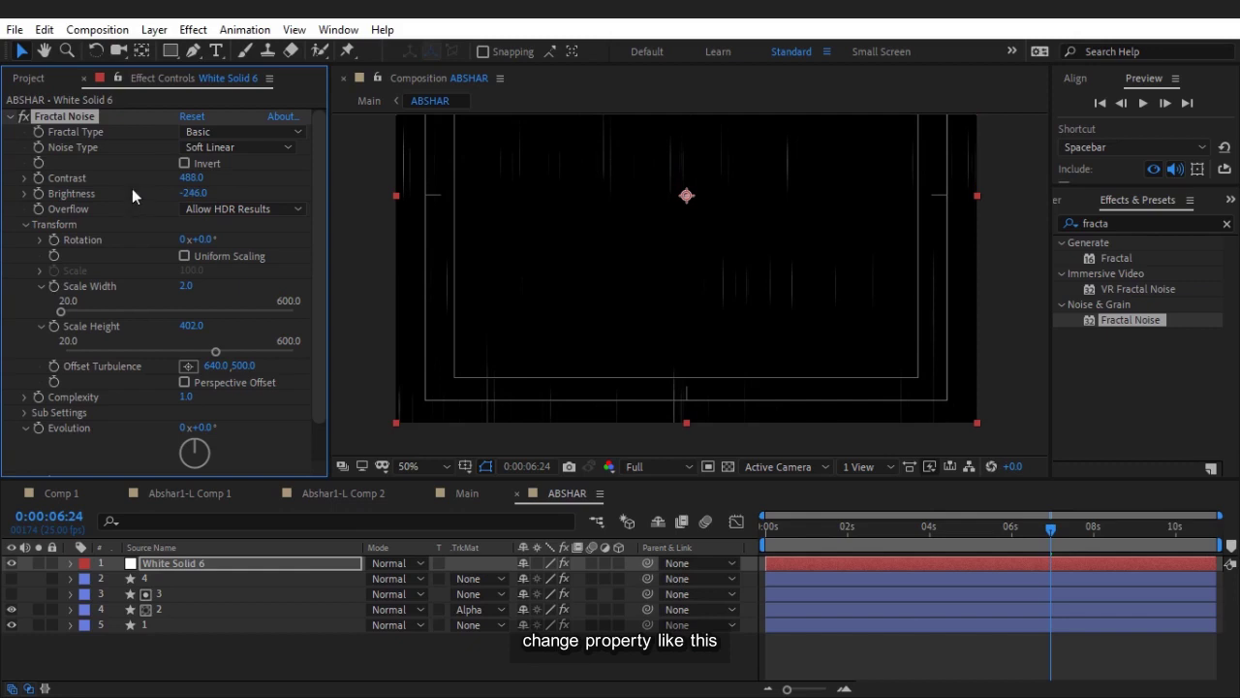
Step: Use Spline noise with Contrast 564, Brightness -254, Scale Height 146, then preview
left_click(222, 146)
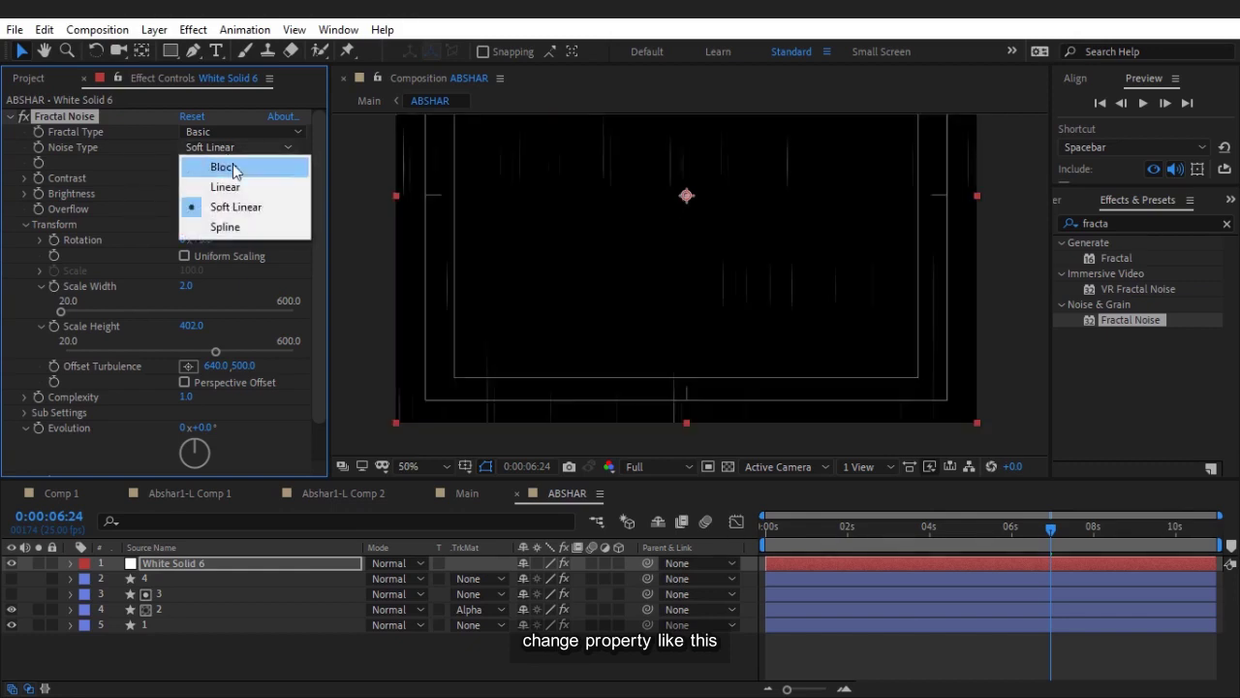
left_click(242, 226)
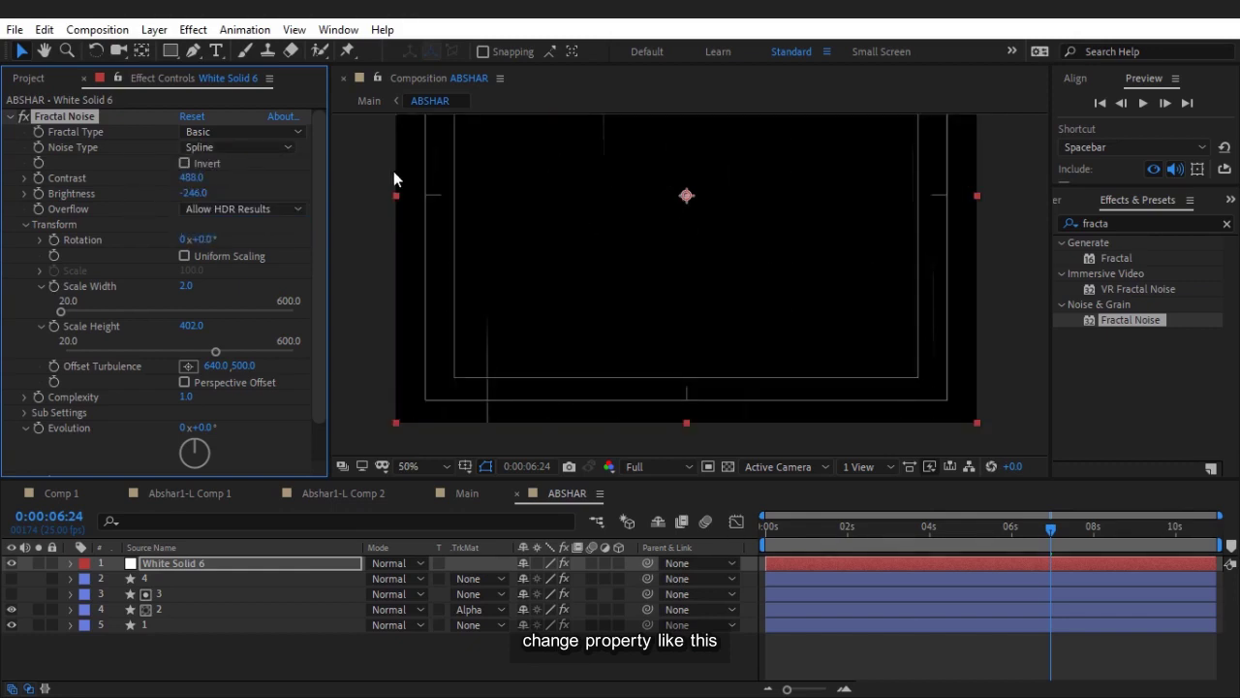
left_click_drag(191, 177, 236, 181)
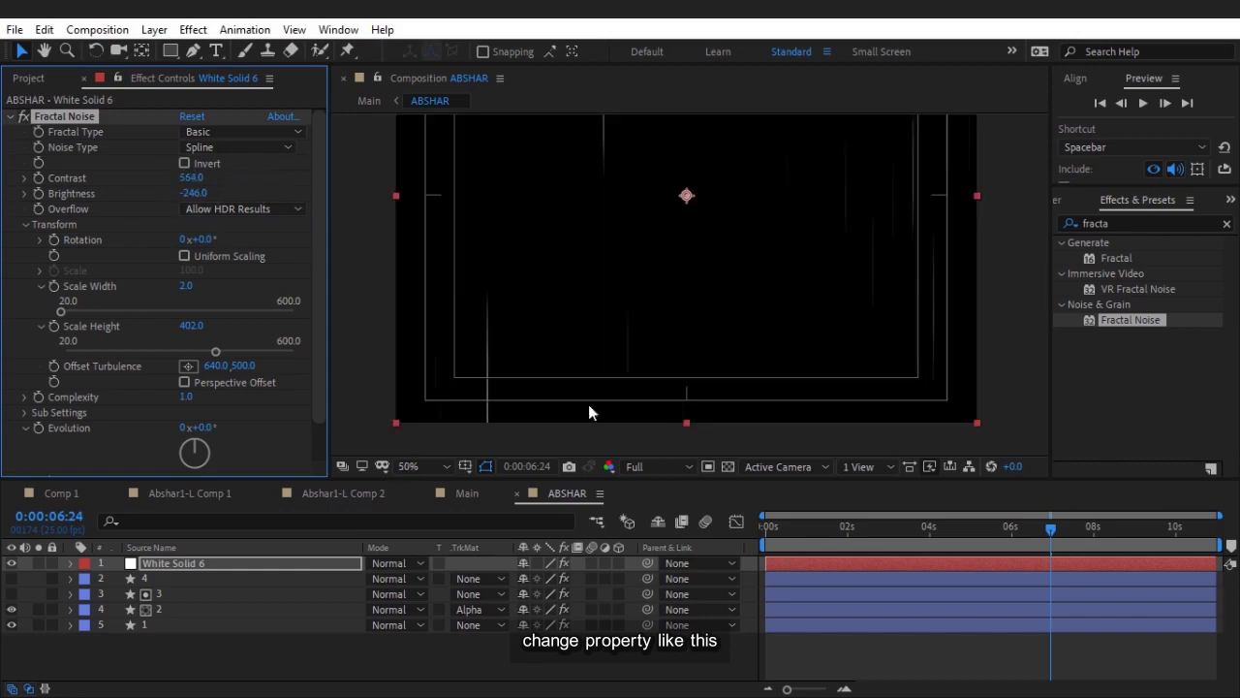
left_click_drag(201, 331, 4, 313)
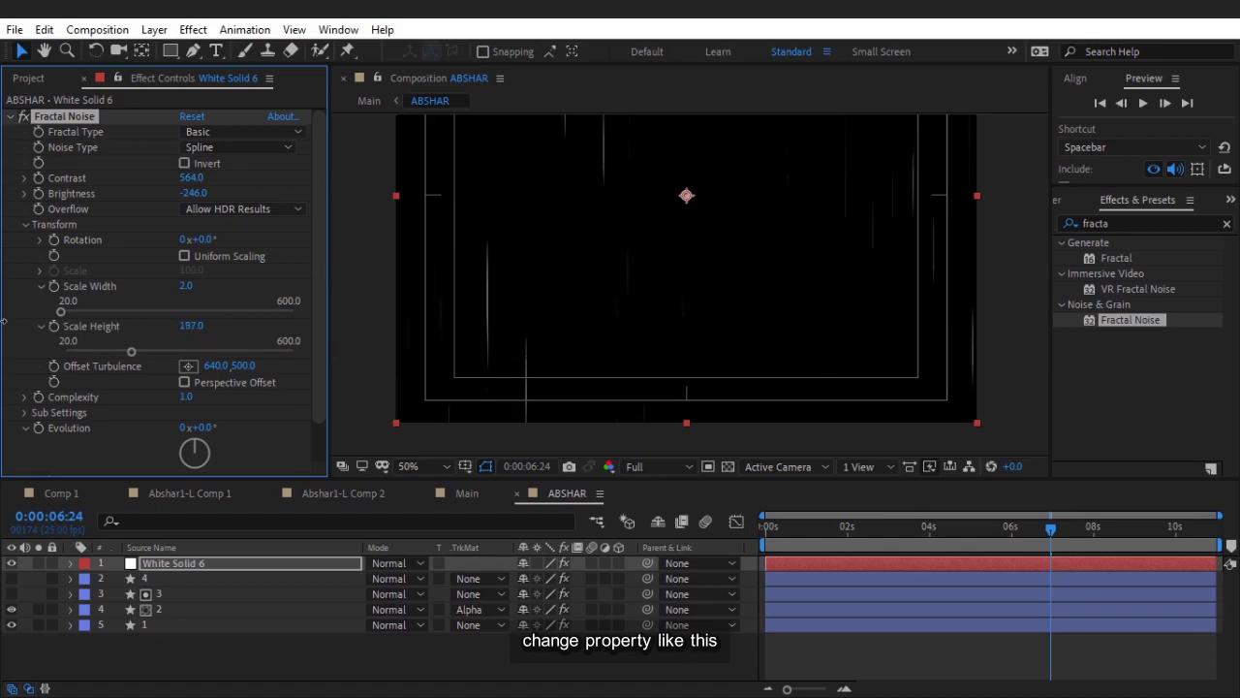
left_click_drag(191, 192, 180, 192)
left_click_drag(196, 327, 155, 325)
key("space")
left_click(825, 513)
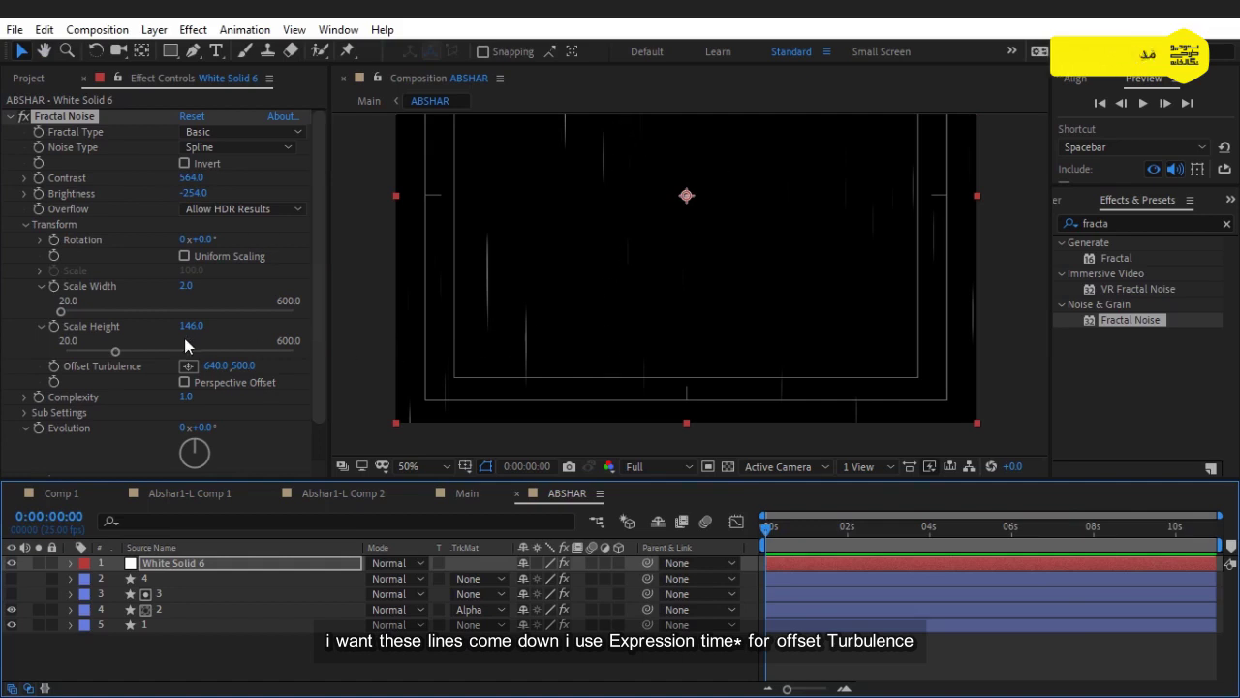
Step: Drive Offset Turbulence with the expression time*[0,500] and preview the falling streaks
left_click(56, 365, "alt")
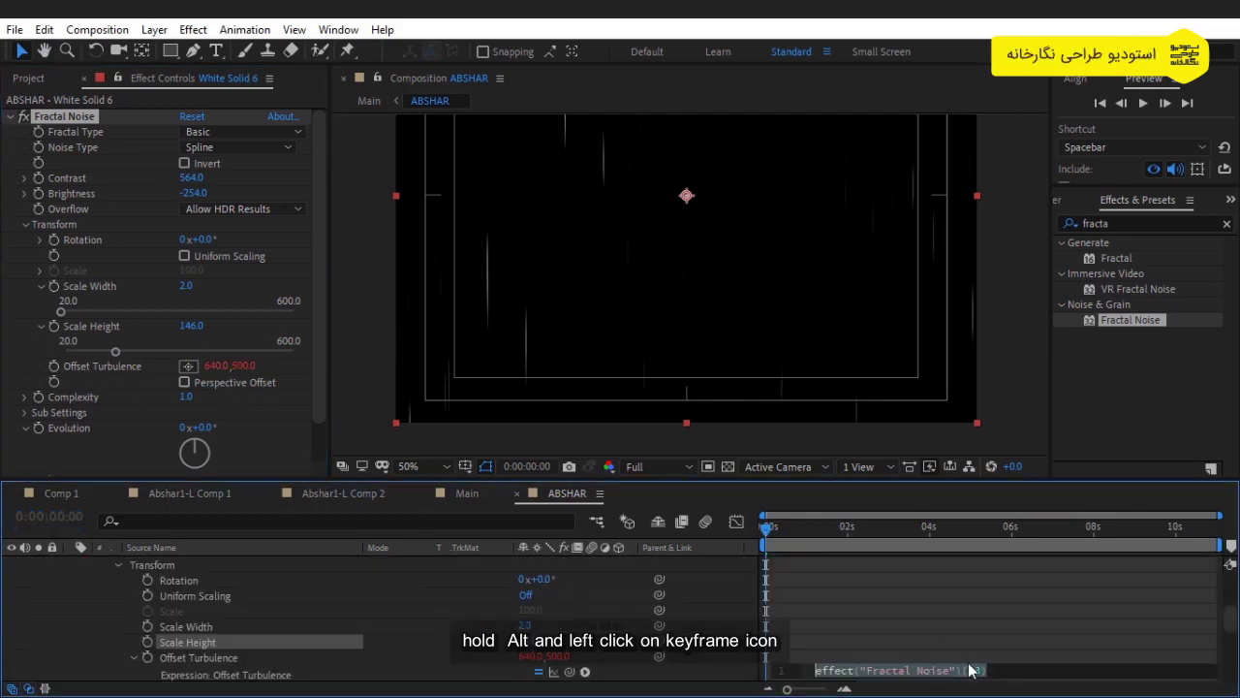
type("time")
type("*")
type("[]")
type("0")
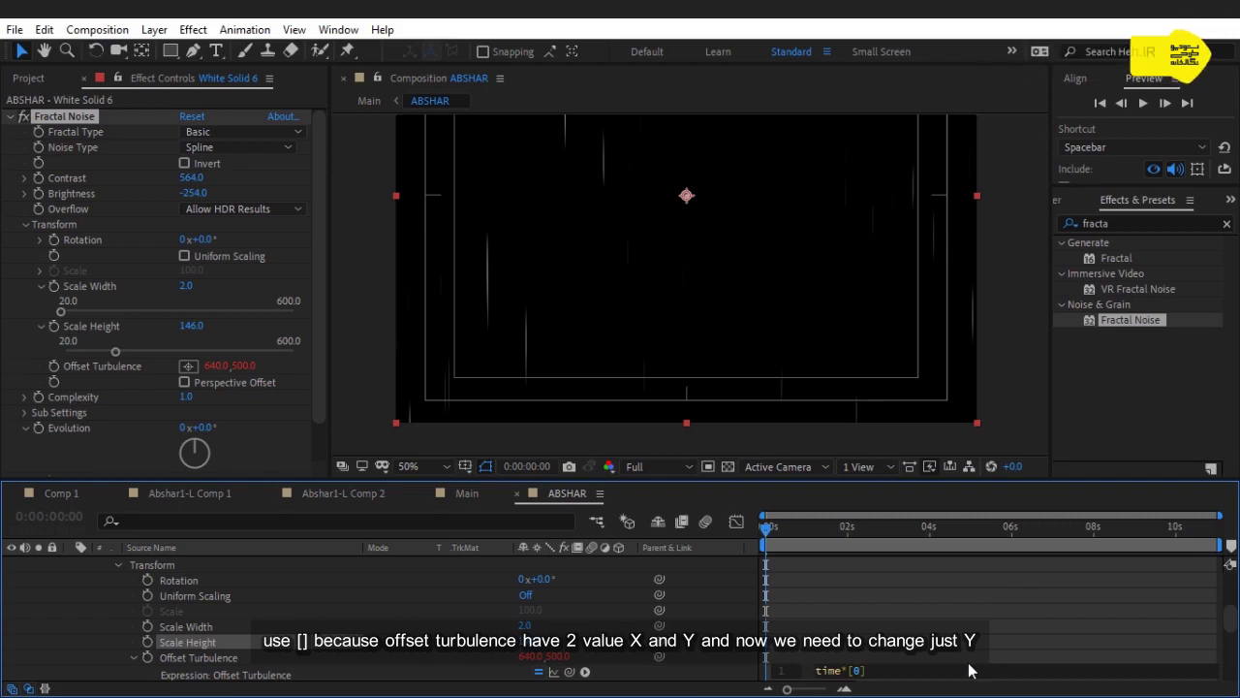
type(",")
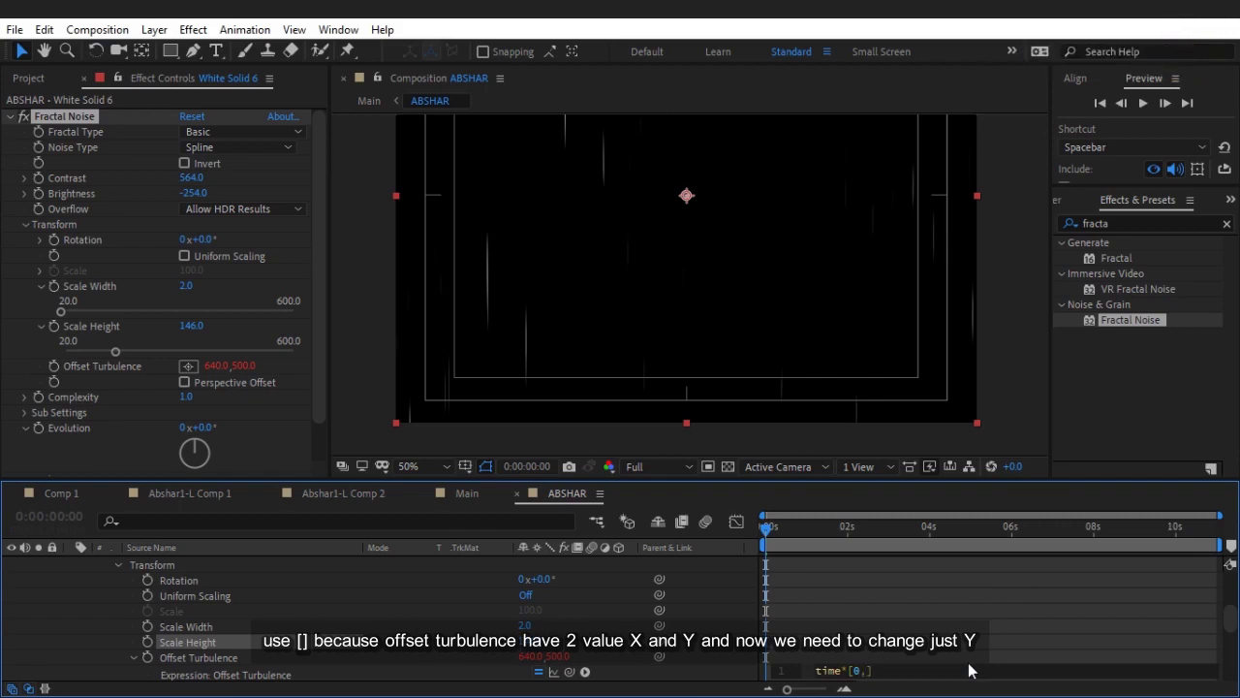
type("500")
left_click(1038, 606)
key("space")
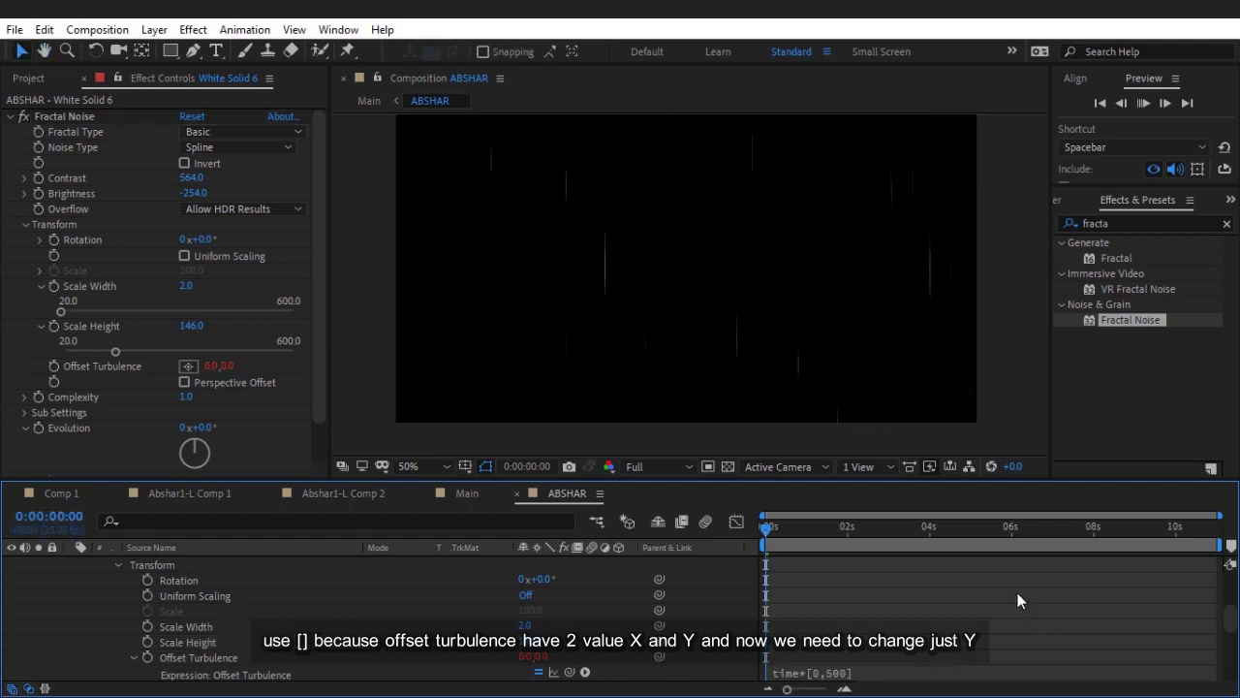
left_click(796, 531)
left_click(70, 563)
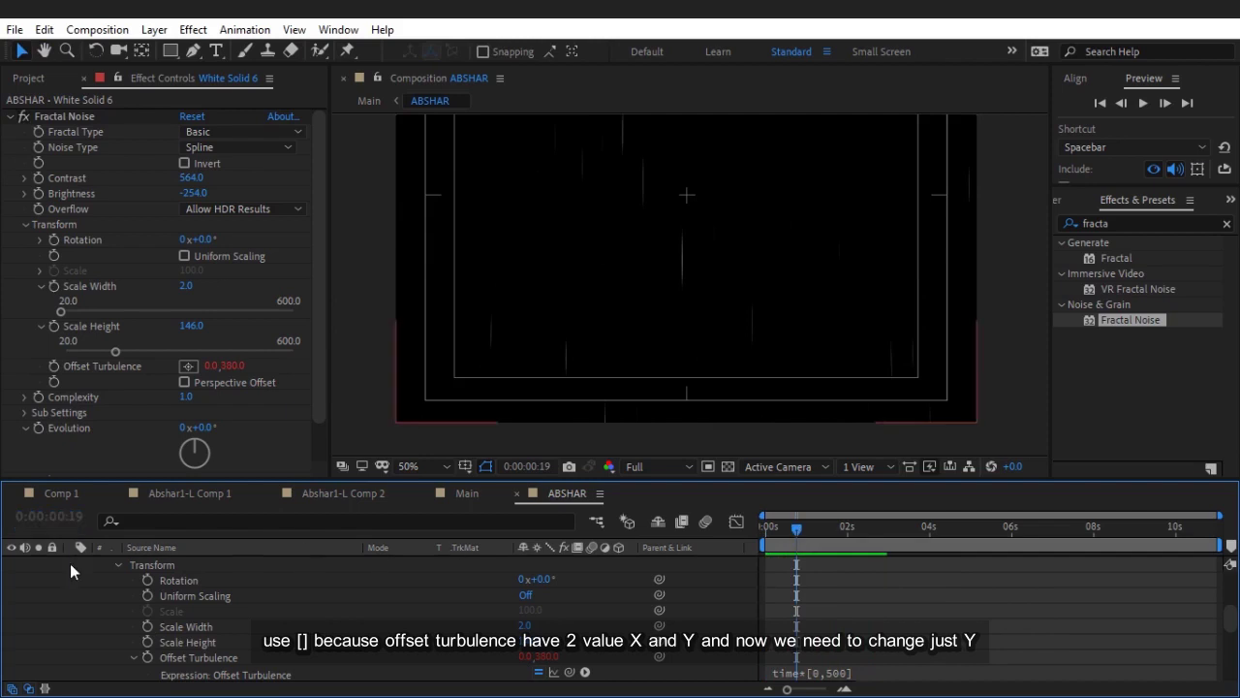
Step: Make layer 4 visible and move White Solid 6 below it in the timeline
key("e")
left_click(70, 565)
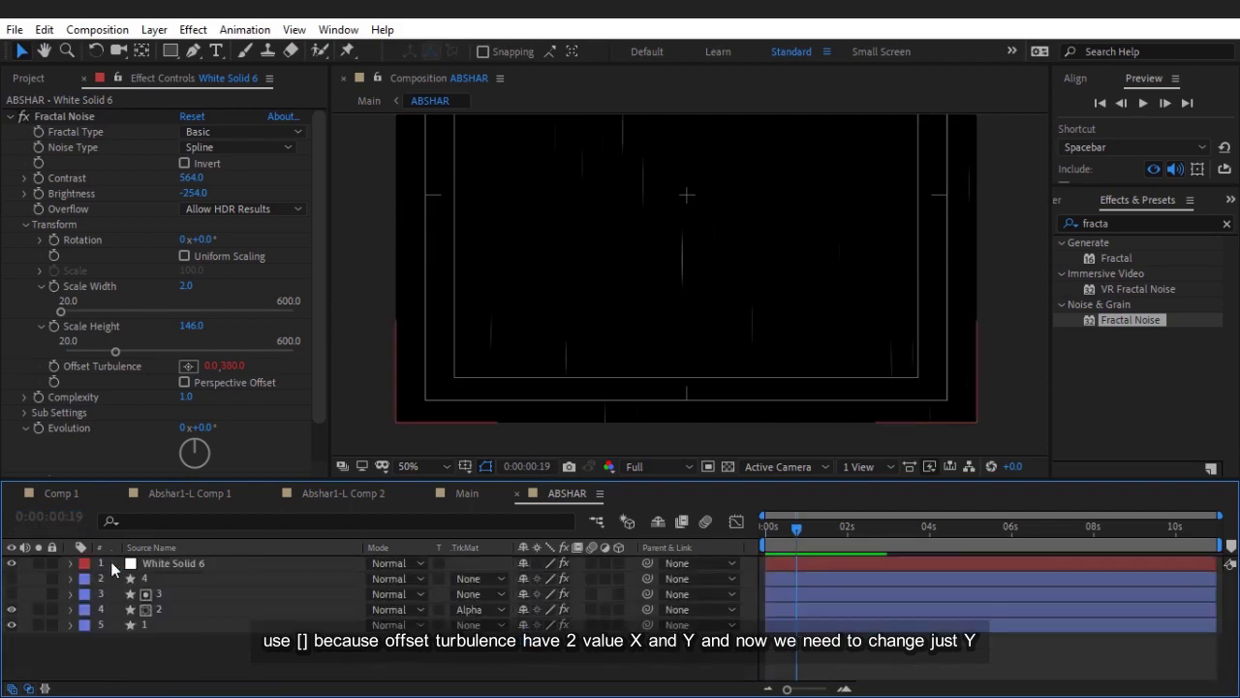
left_click(180, 563)
left_click(145, 578)
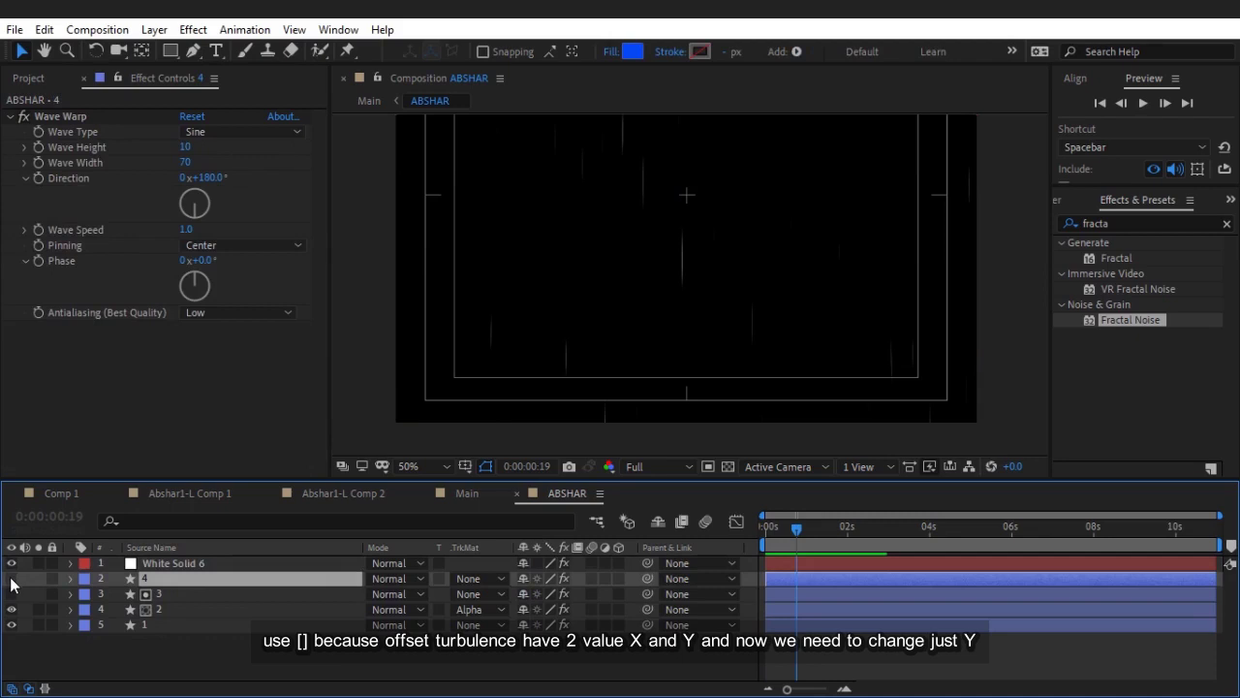
left_click(11, 579)
left_click(182, 562)
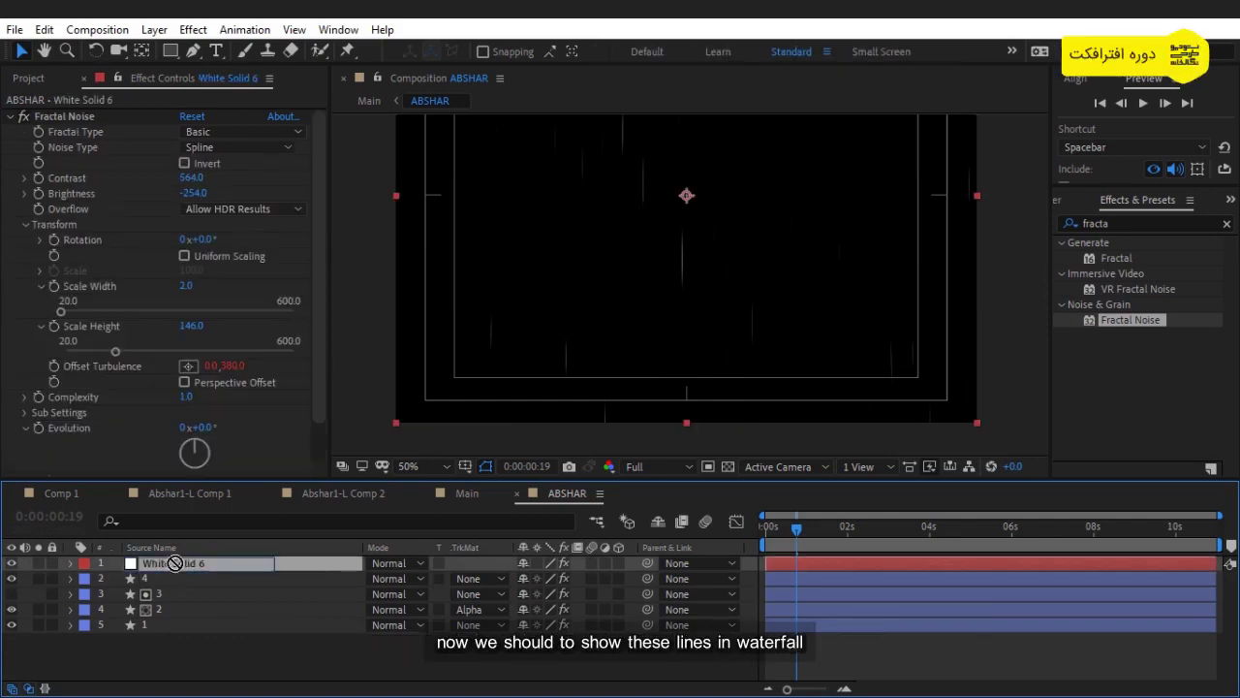
left_click_drag(172, 562, 180, 587)
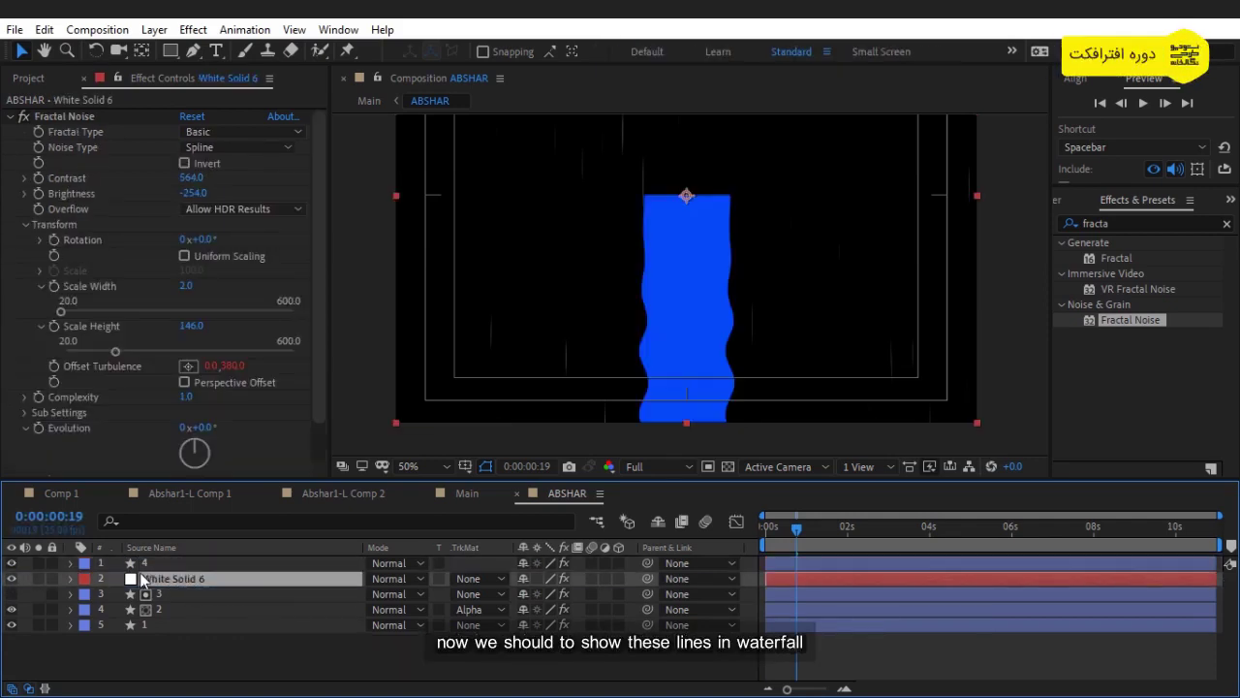
Step: Give layer 4 a white FFFFFF fill and place it directly beneath White Solid 6
left_click(188, 562)
left_click(632, 51)
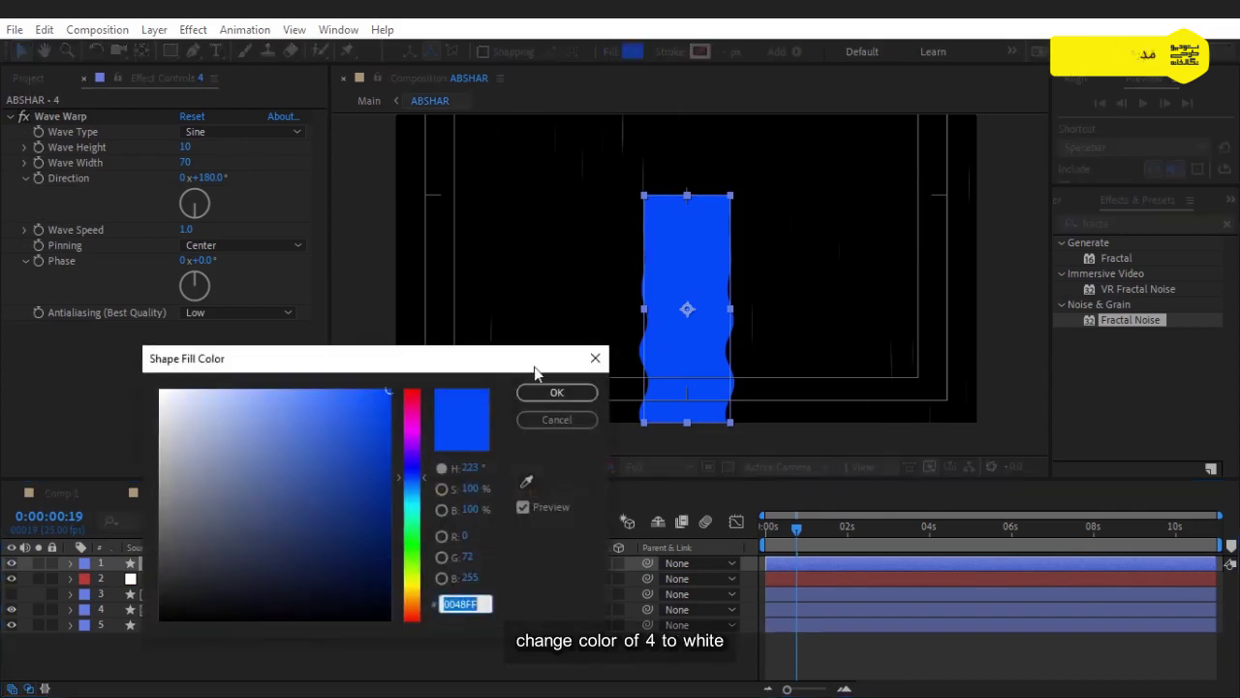
type("ffffff")
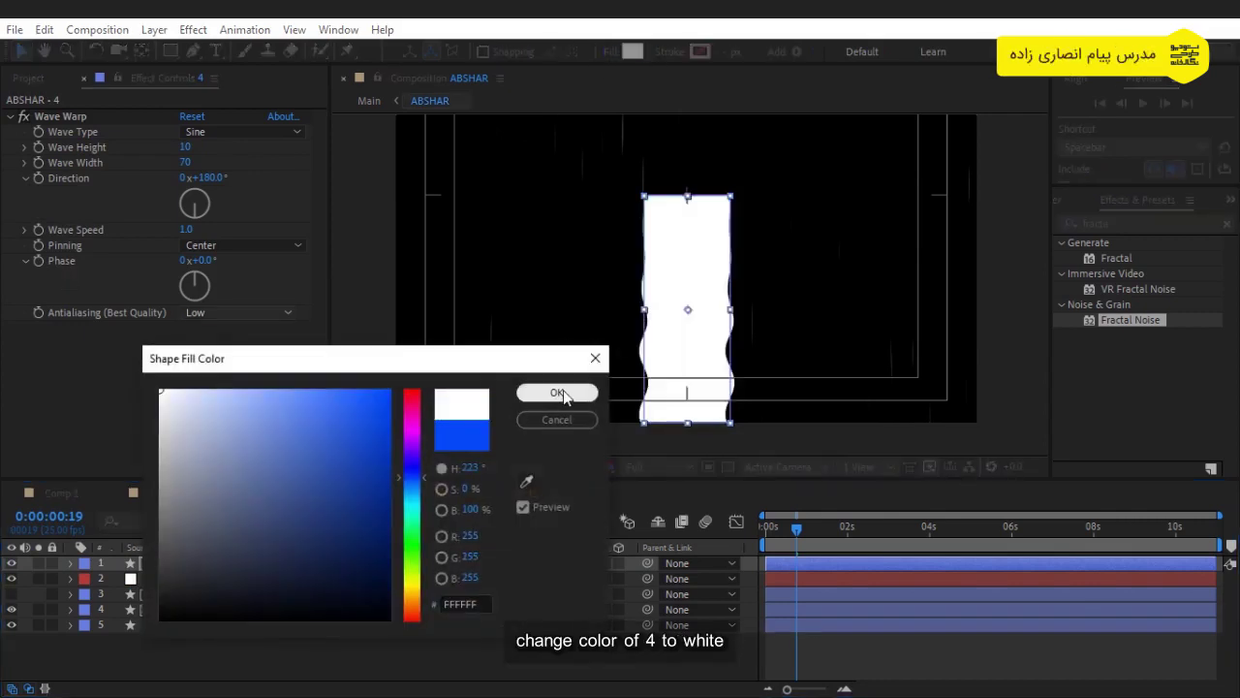
left_click(556, 393)
left_click_drag(174, 562, 179, 581)
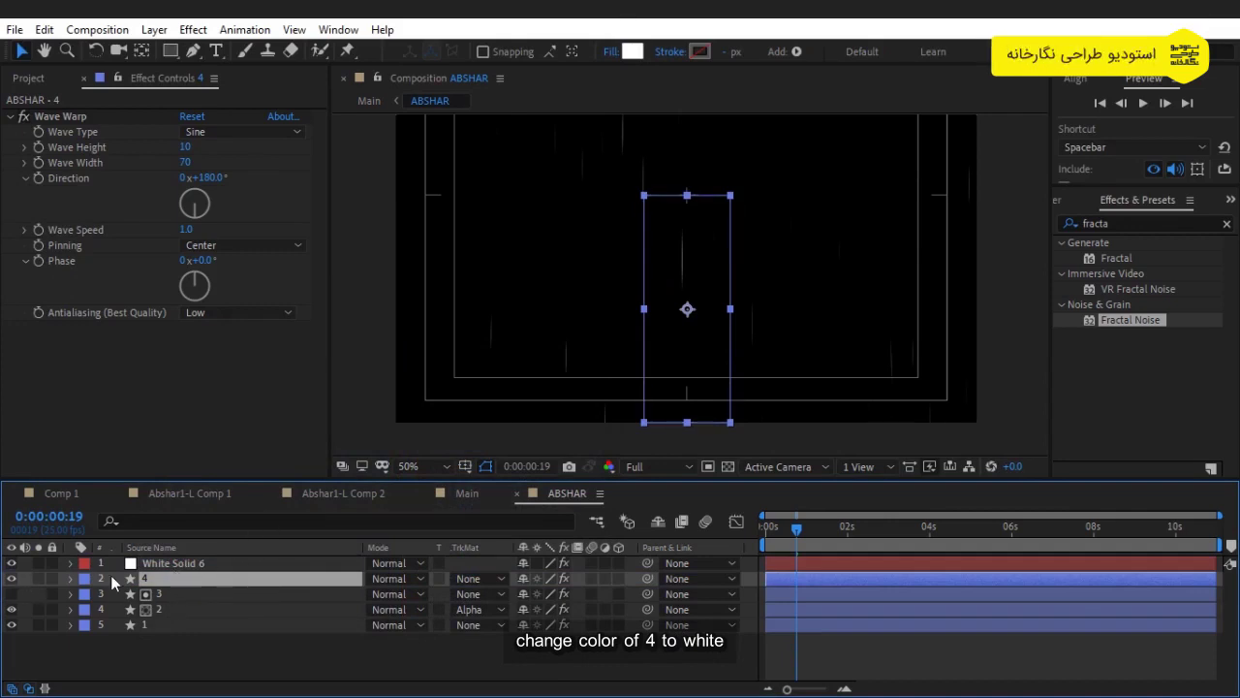
Step: Hide the White Solid 6 noise layer and reselect layer 4 for its track matte
left_click(10, 563)
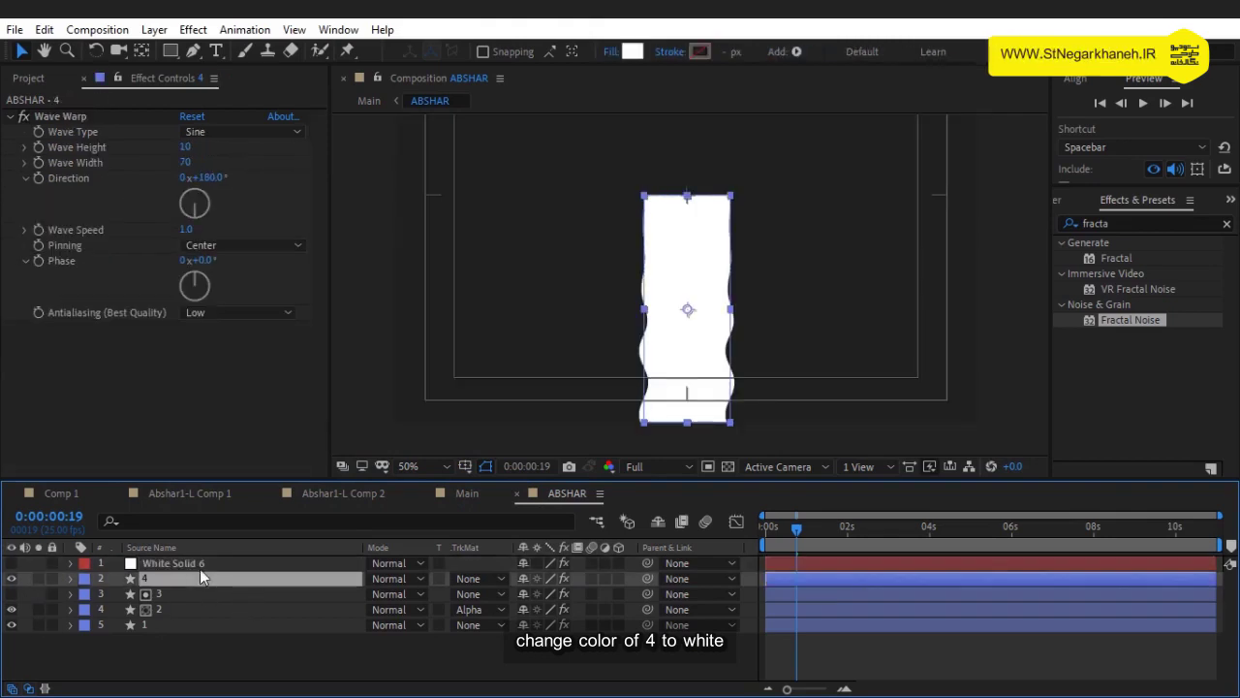
left_click(199, 568)
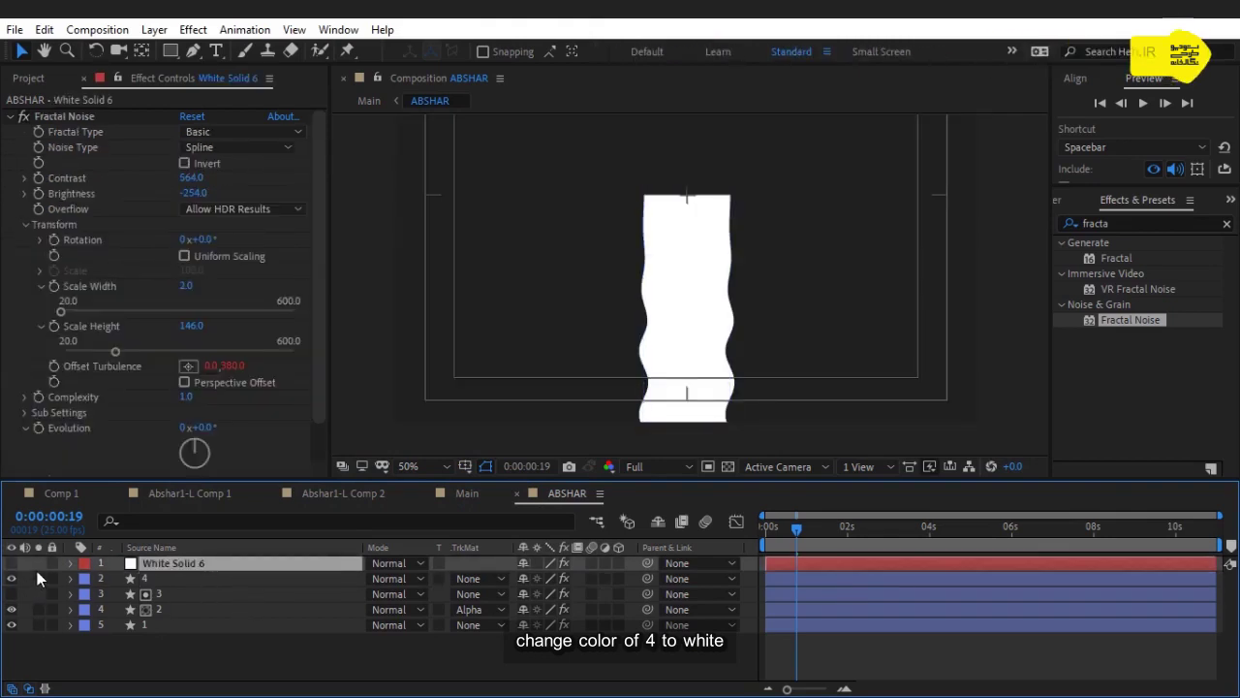
left_click(323, 580)
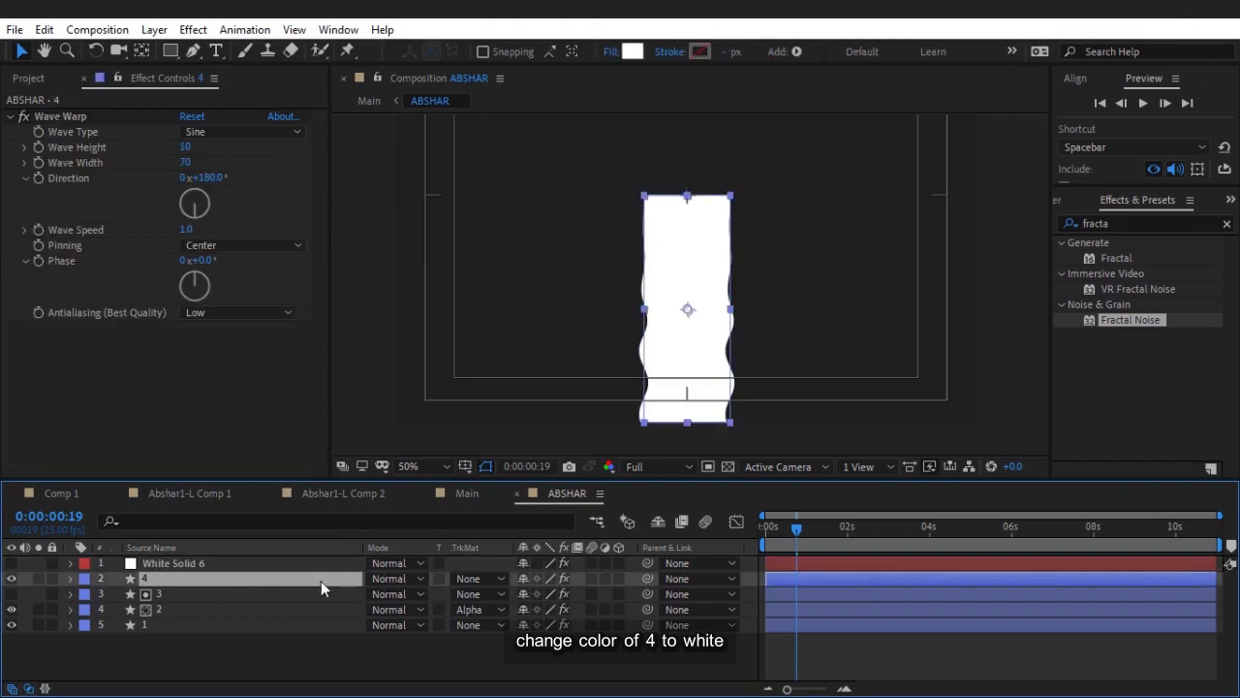
left_click(487, 574)
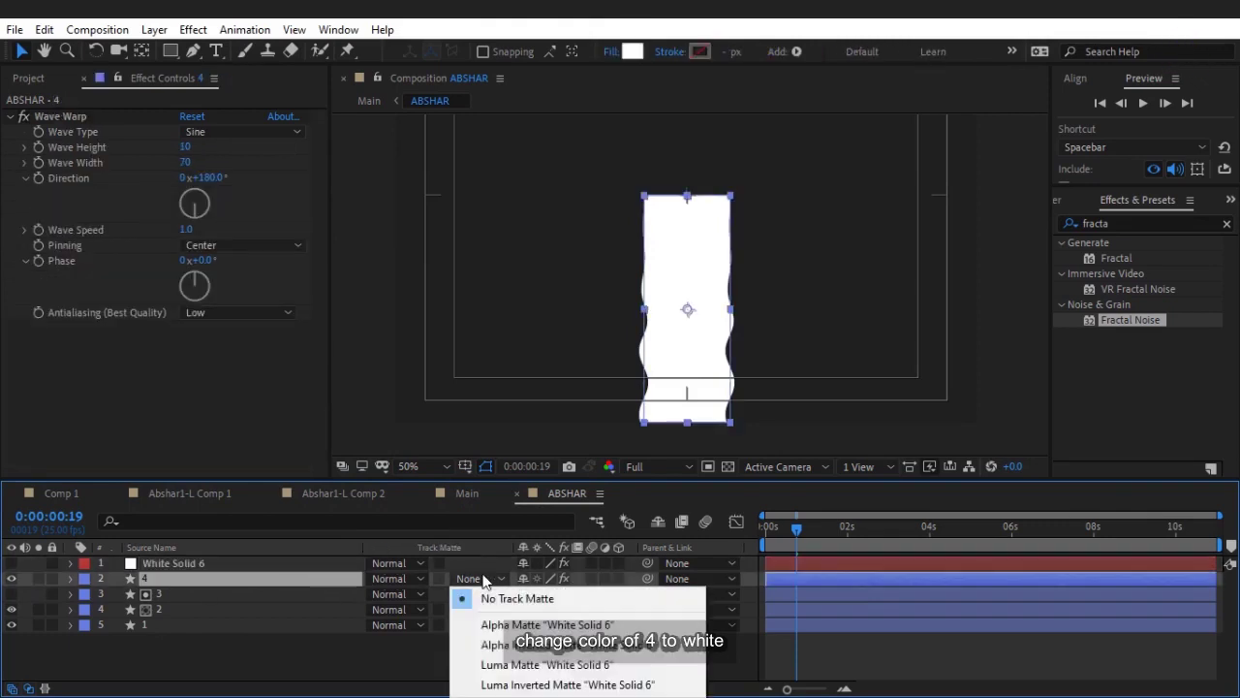
Step: Use White Solid 6 as a Luma Matte for layer 4 and preview the streaky waterfall
left_click(556, 666)
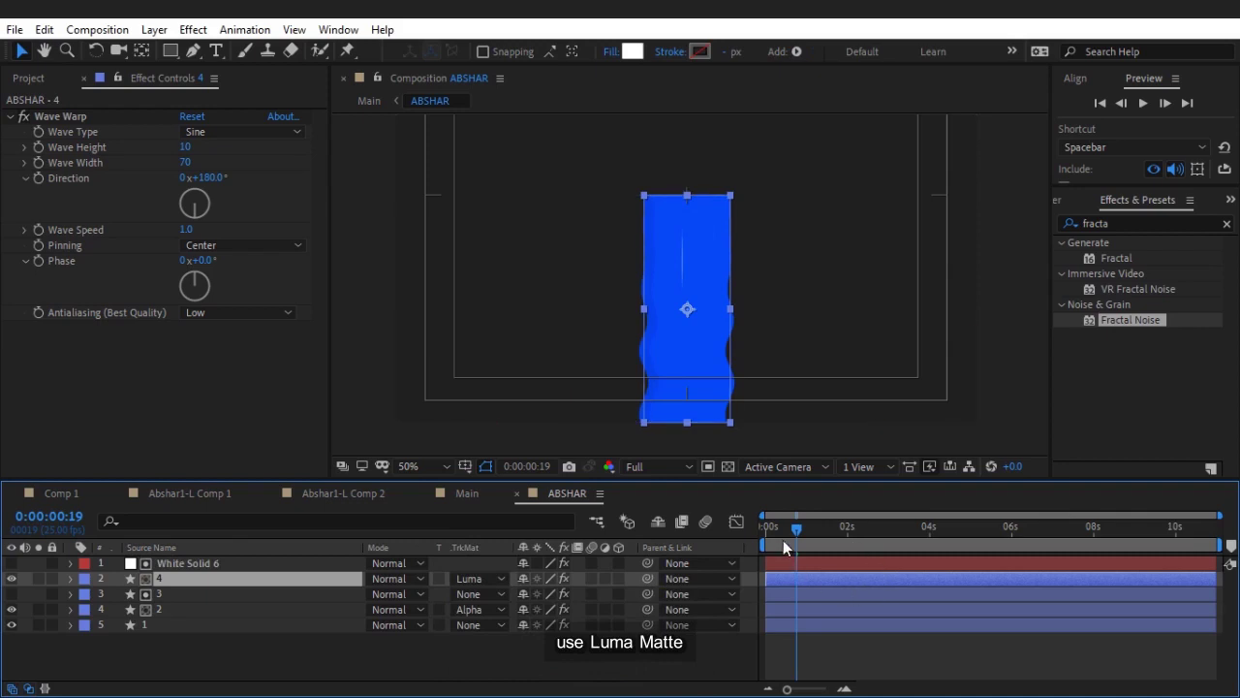
key("space")
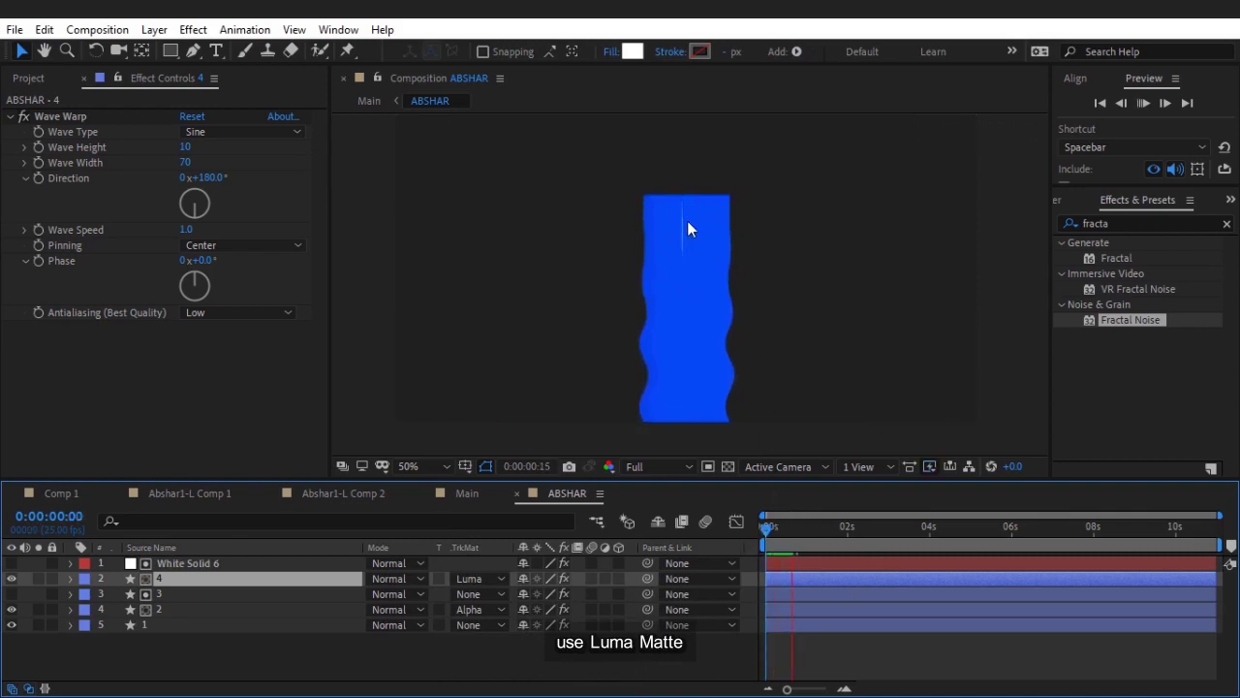
scroll(678, 361, "up", 2)
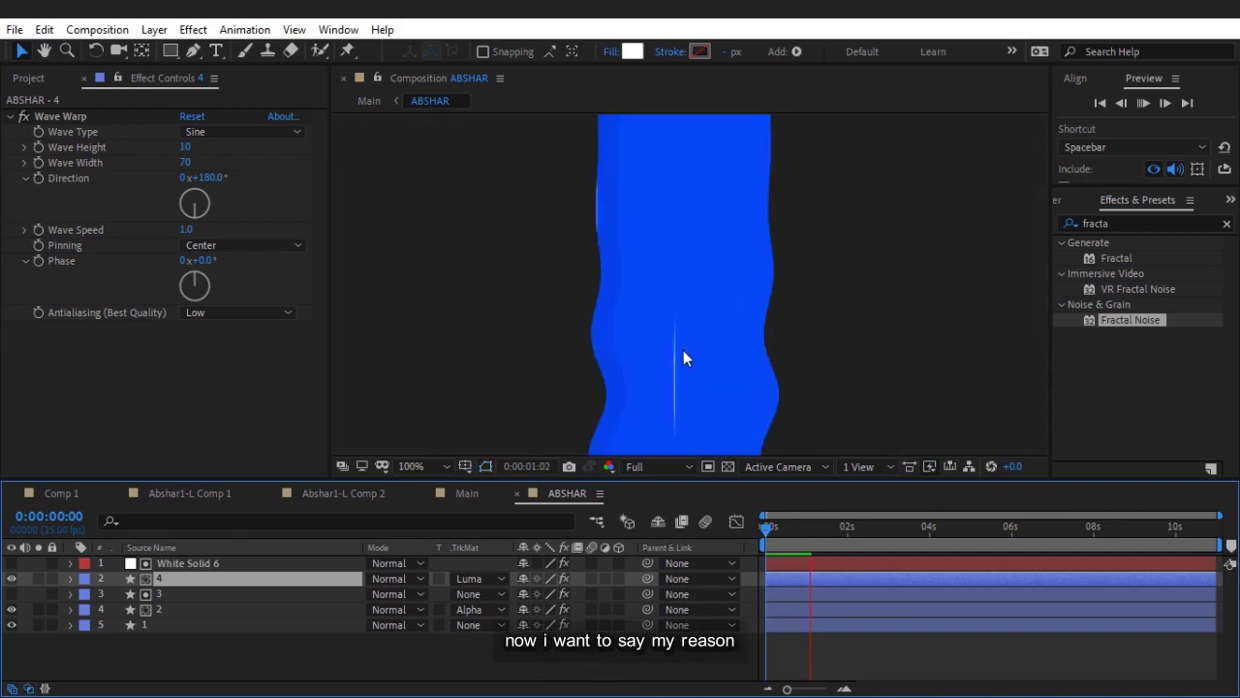
scroll(676, 323, "down", 2)
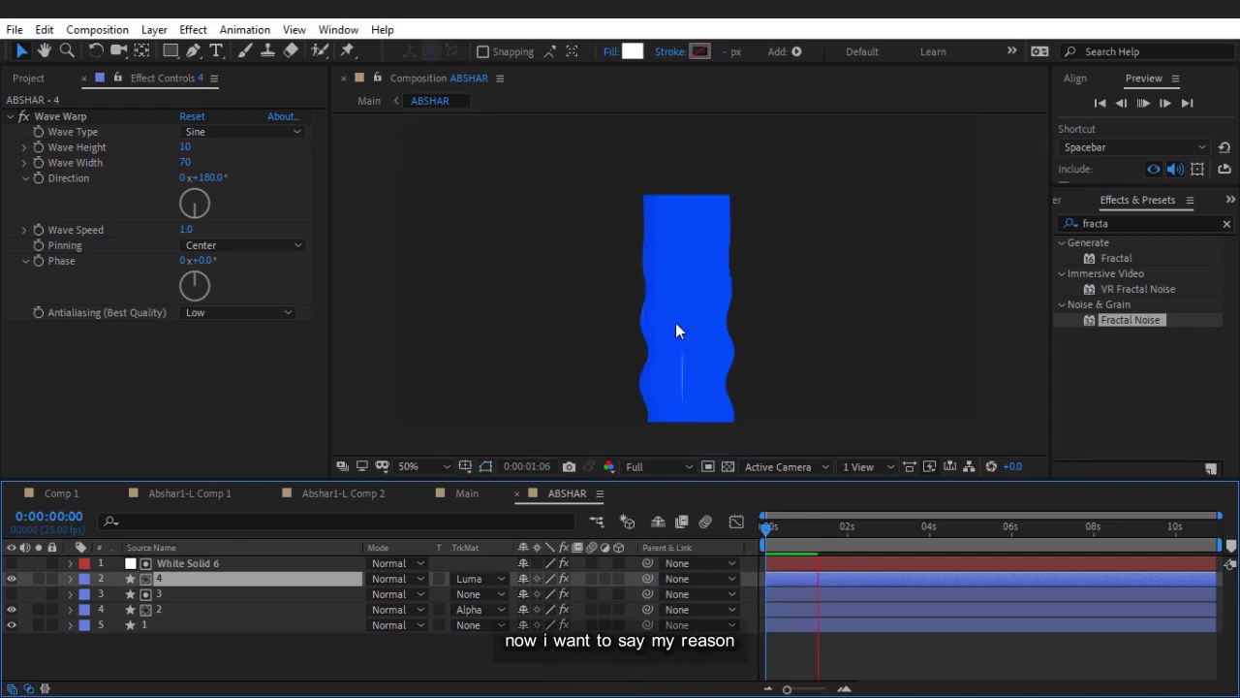
left_click(783, 533)
Step: Enlarge the view and inspect the frame at 0:00:01:05
key("ctrl+shift+a")
scroll(601, 288, "up", 2)
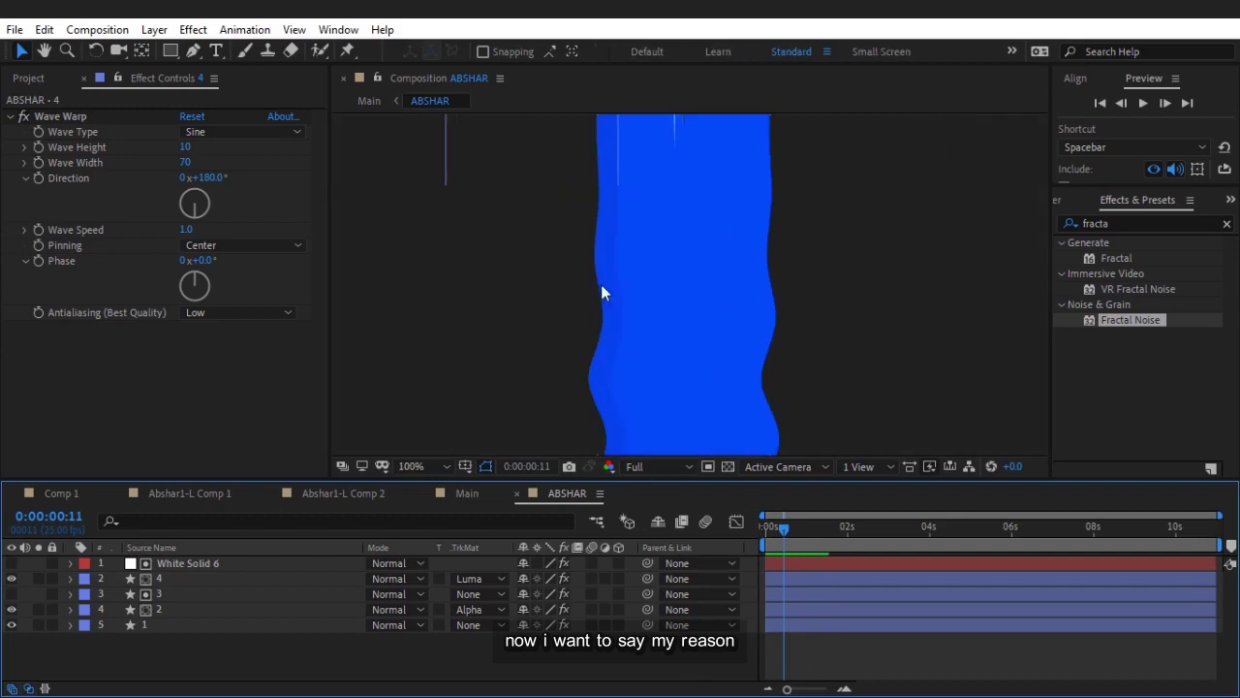
left_click_drag(783, 529, 814, 529)
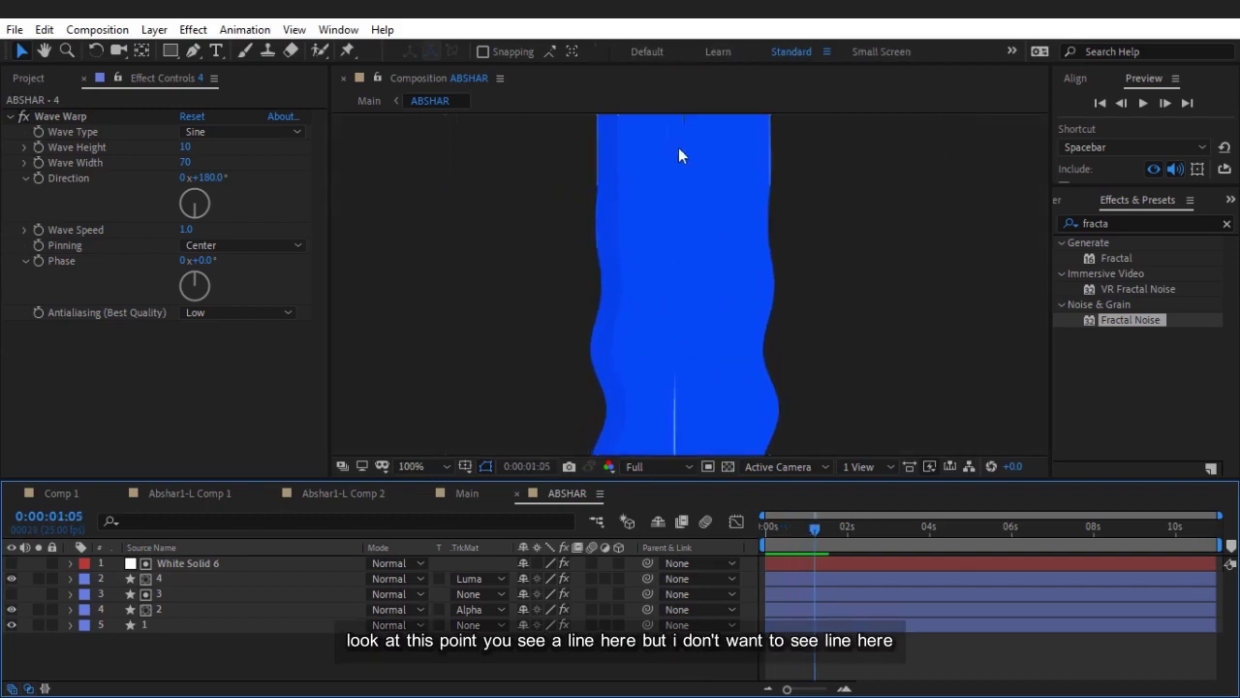
scroll(640, 184, "down", 2)
Step: Narrow the White Solid 6 solid to 165 px wide in Solid Settings
left_click(185, 564)
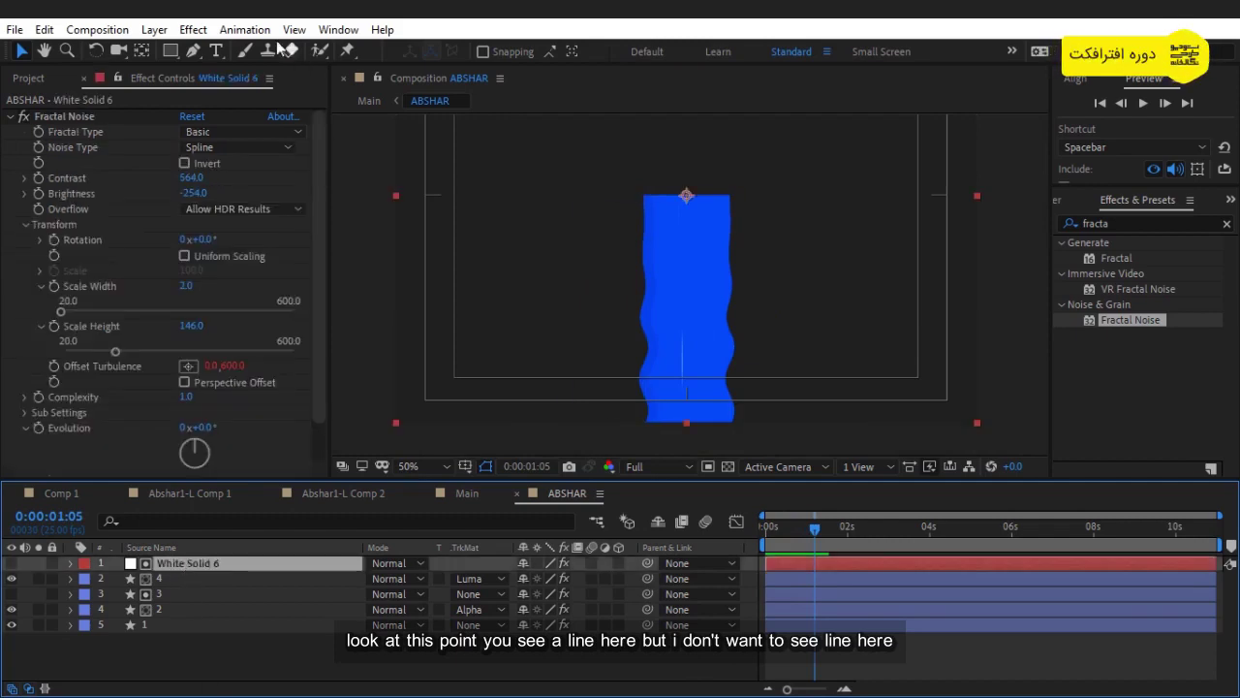
left_click(154, 29)
left_click(204, 69)
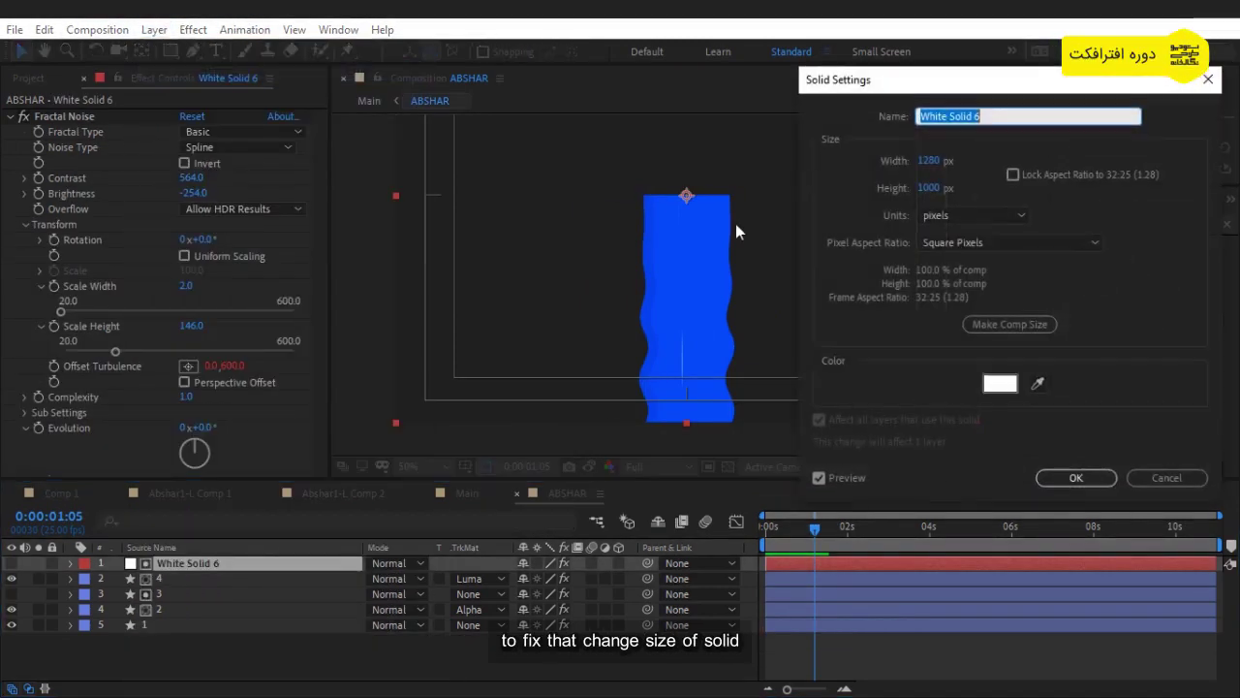
left_click_drag(931, 166, 701, 172)
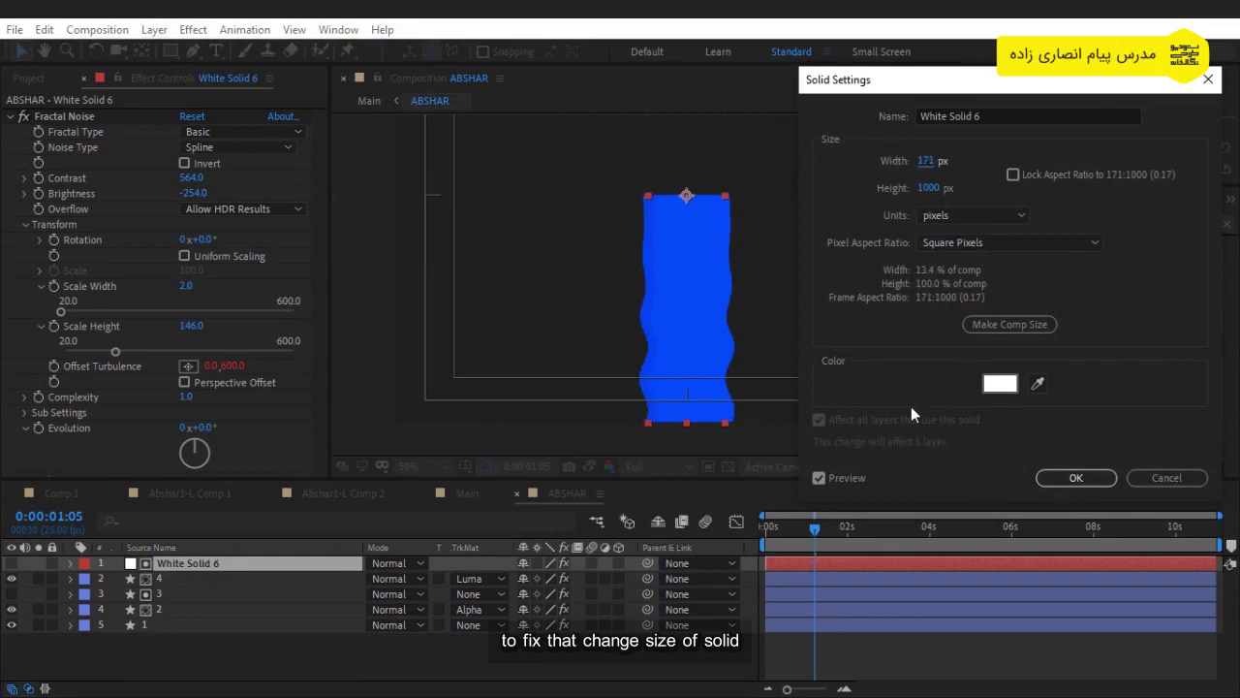
left_click_drag(923, 161, 917, 162)
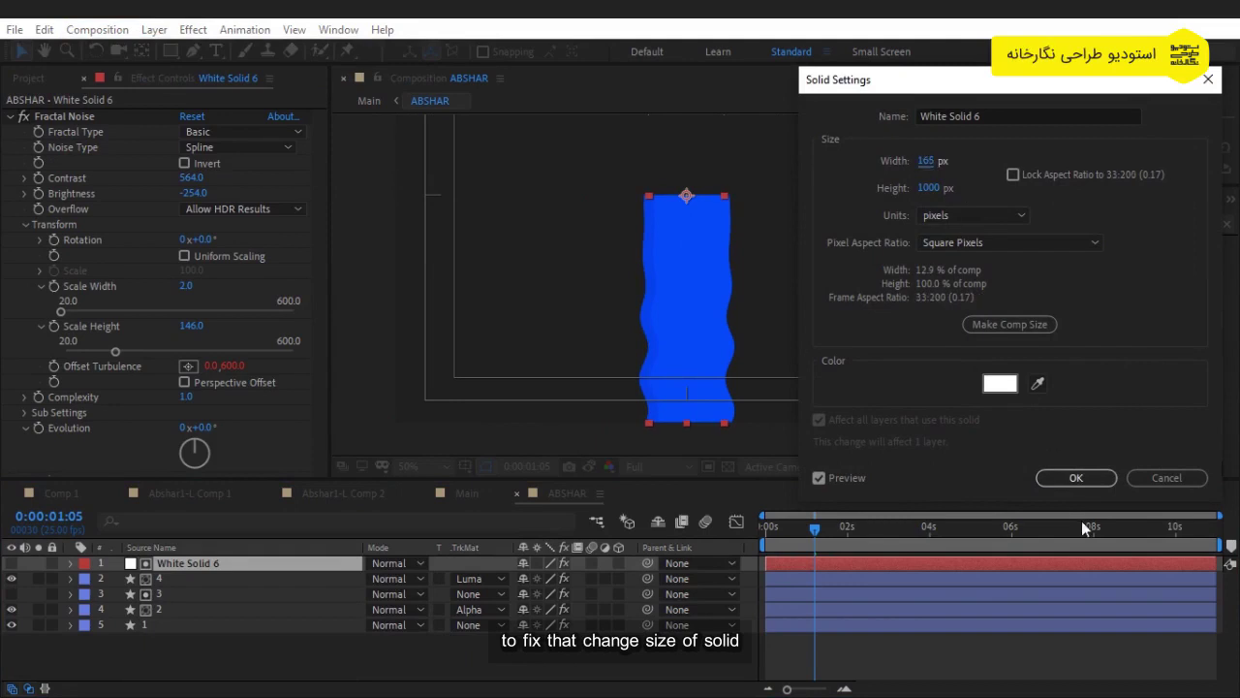
left_click(1075, 477)
Step: Raise Fractal Noise Brightness to -214 and preview from 0:00:01:23
key("period")
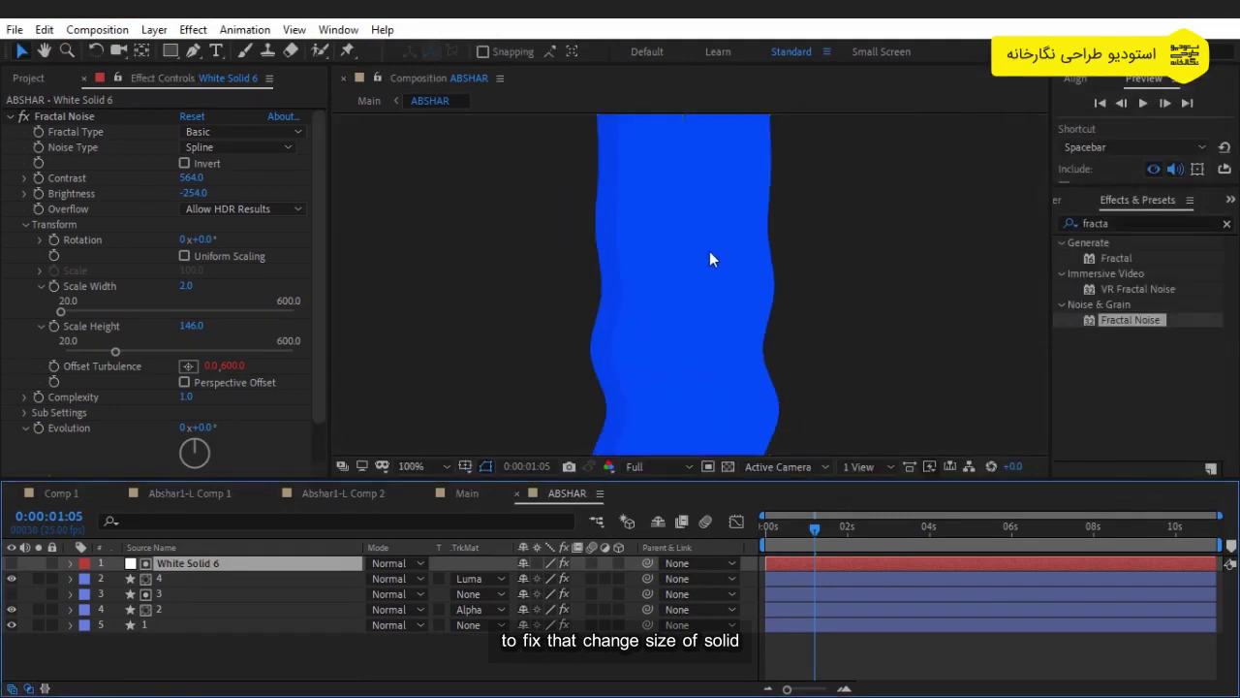
left_click_drag(196, 193, 233, 193)
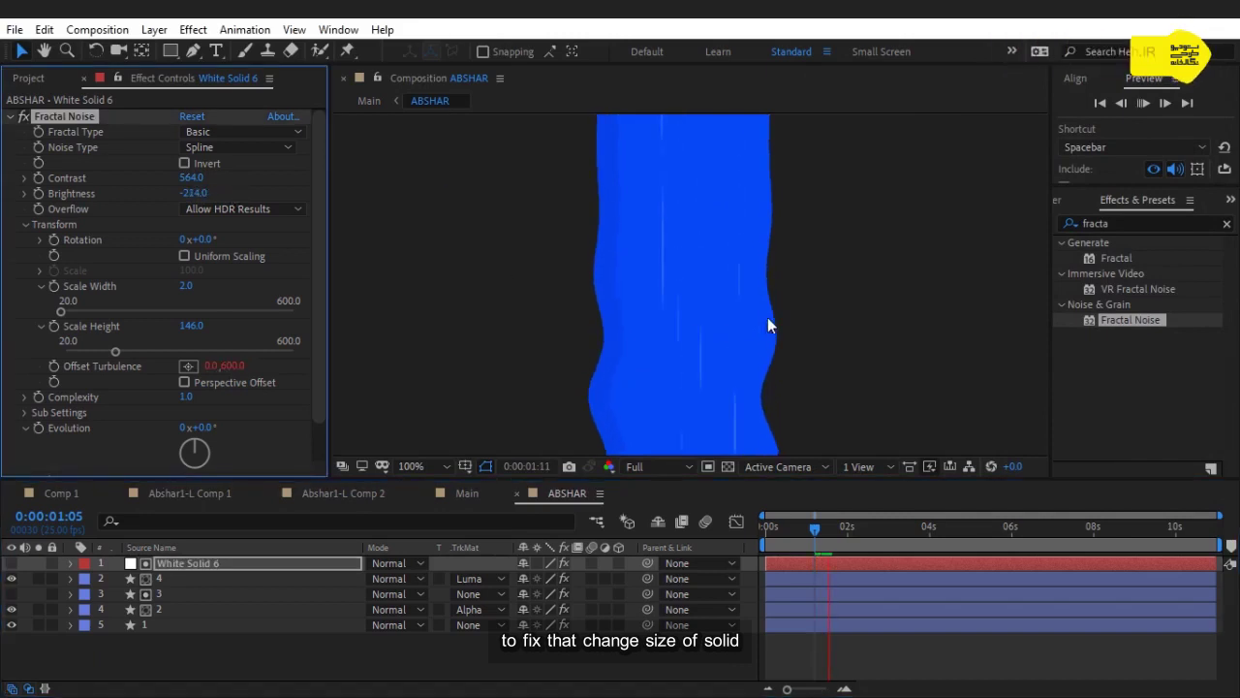
key("comma")
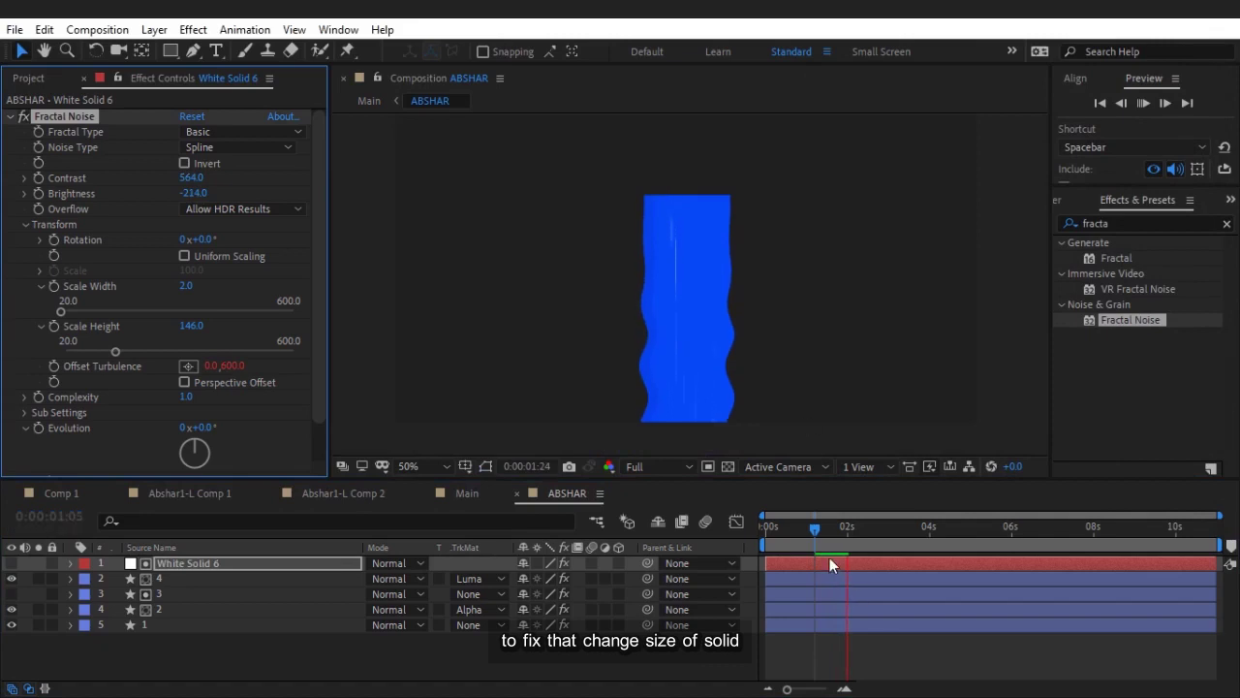
left_click_drag(823, 533, 846, 539)
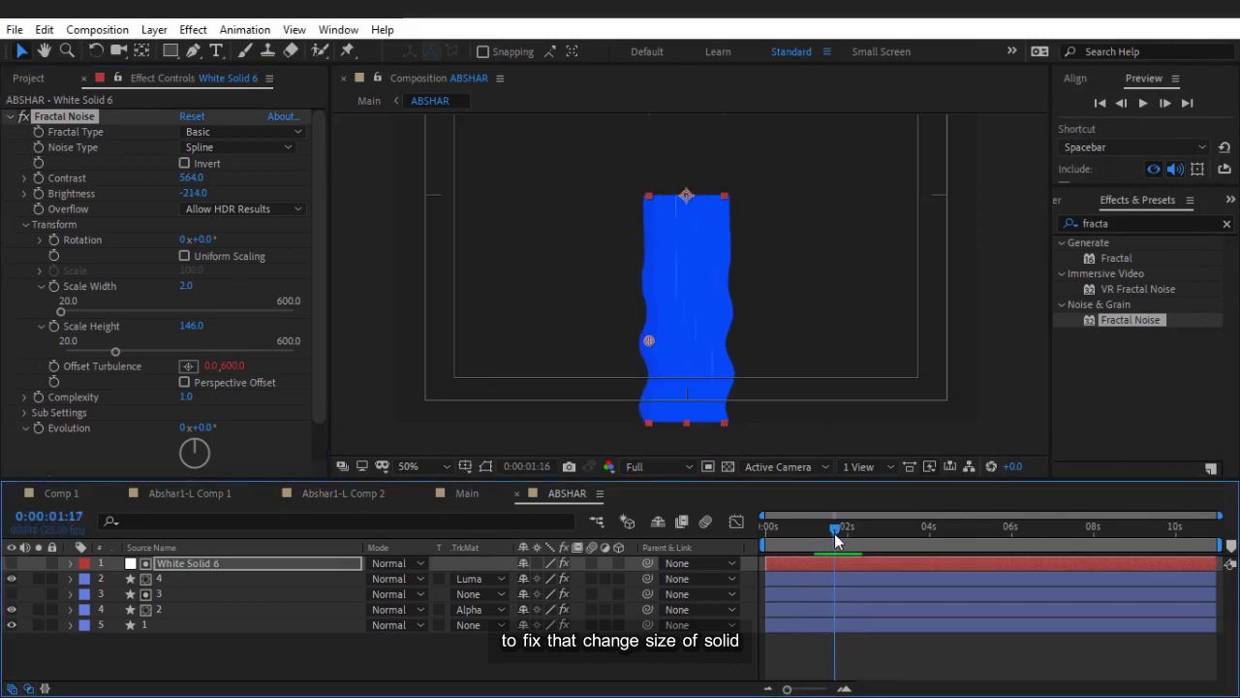
key("period")
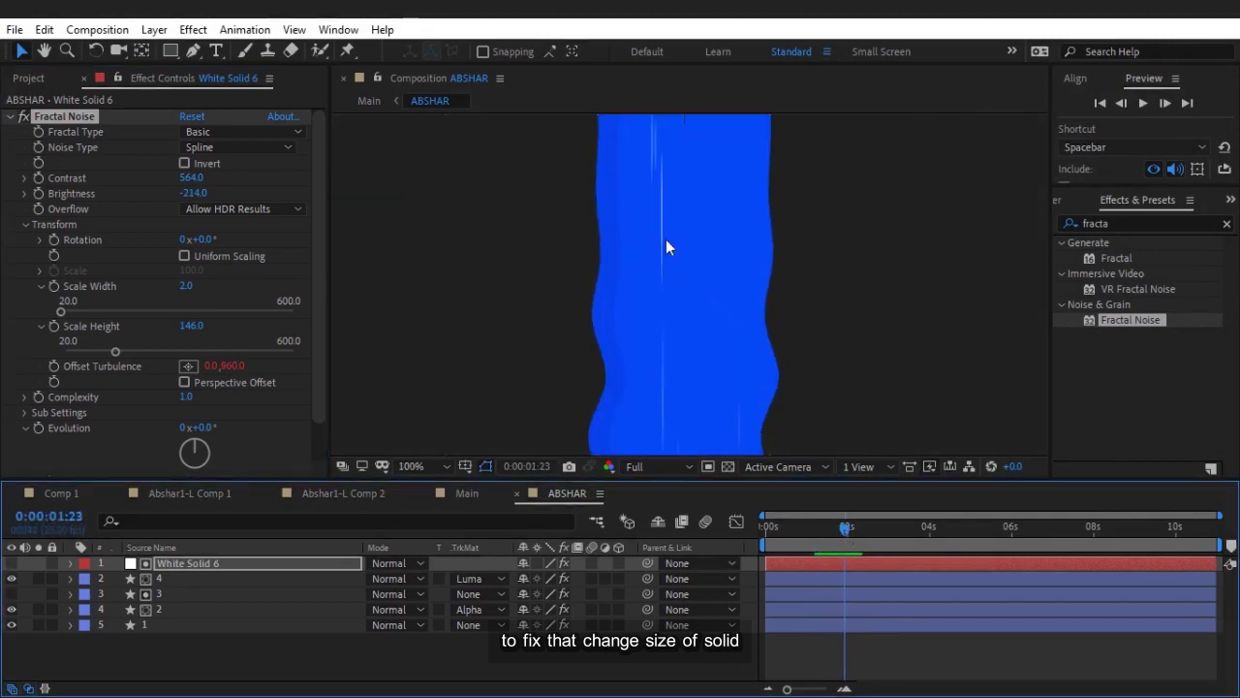
key("space")
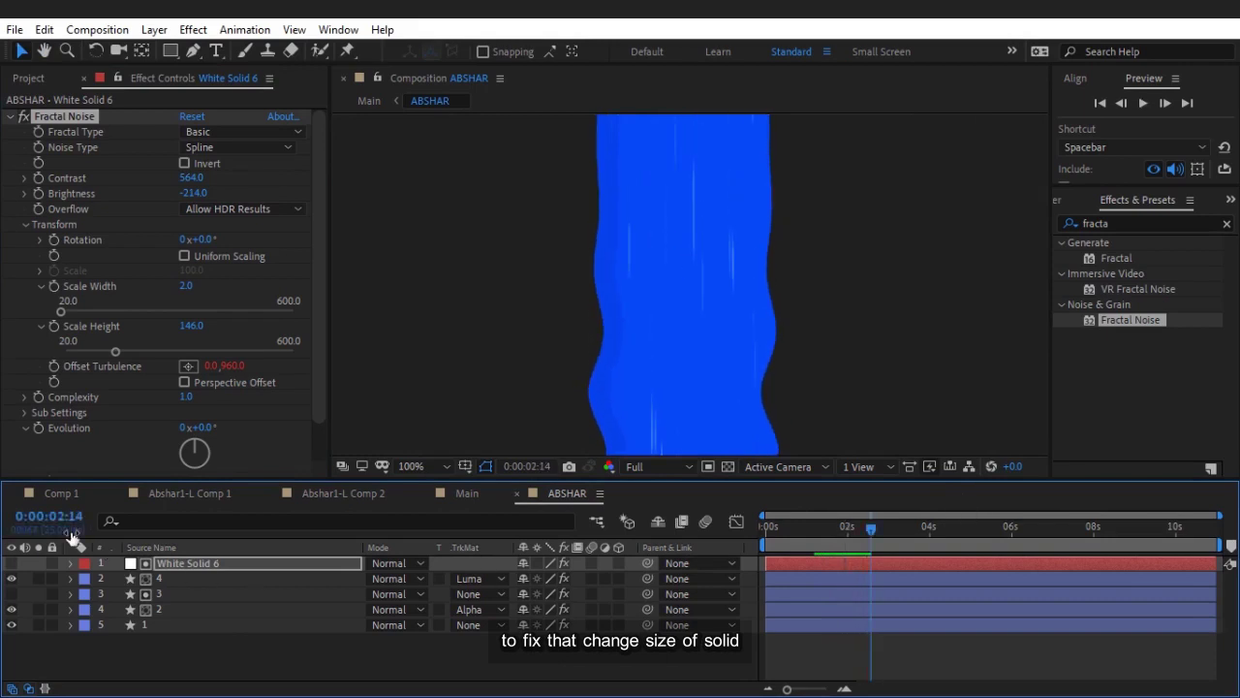
Step: Switch to the Main composition and check the waterfall zoomed in and back out
left_click(471, 493)
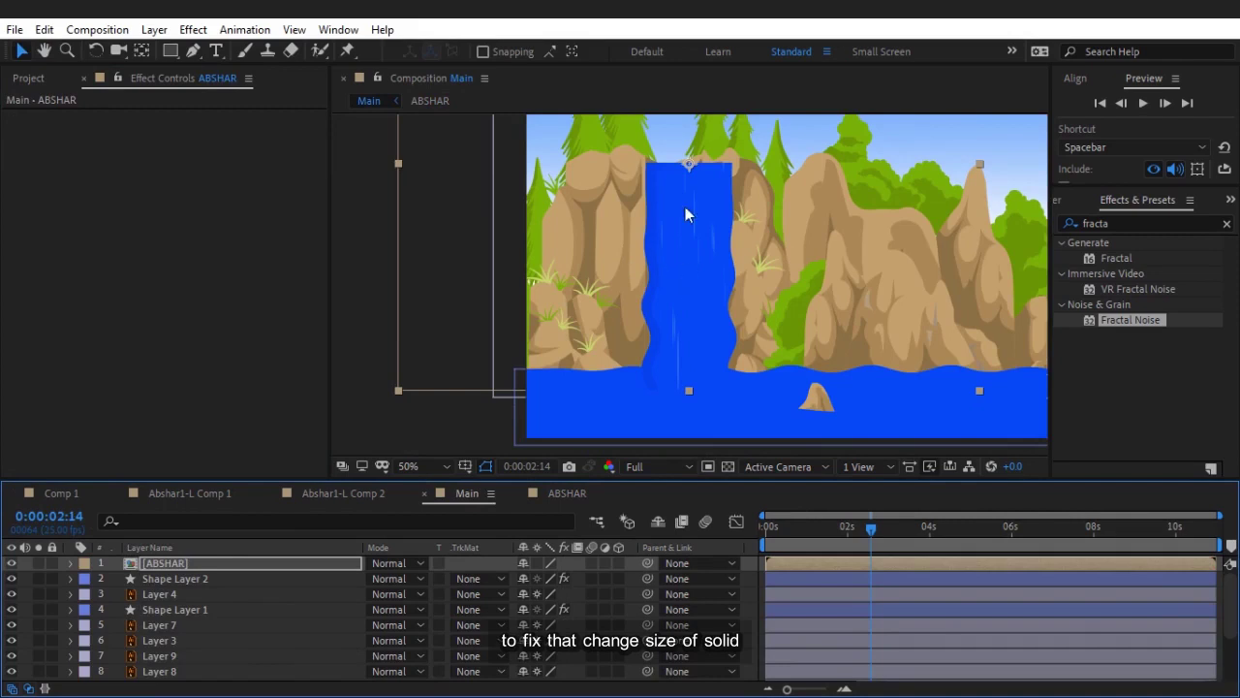
key("period")
key("comma")
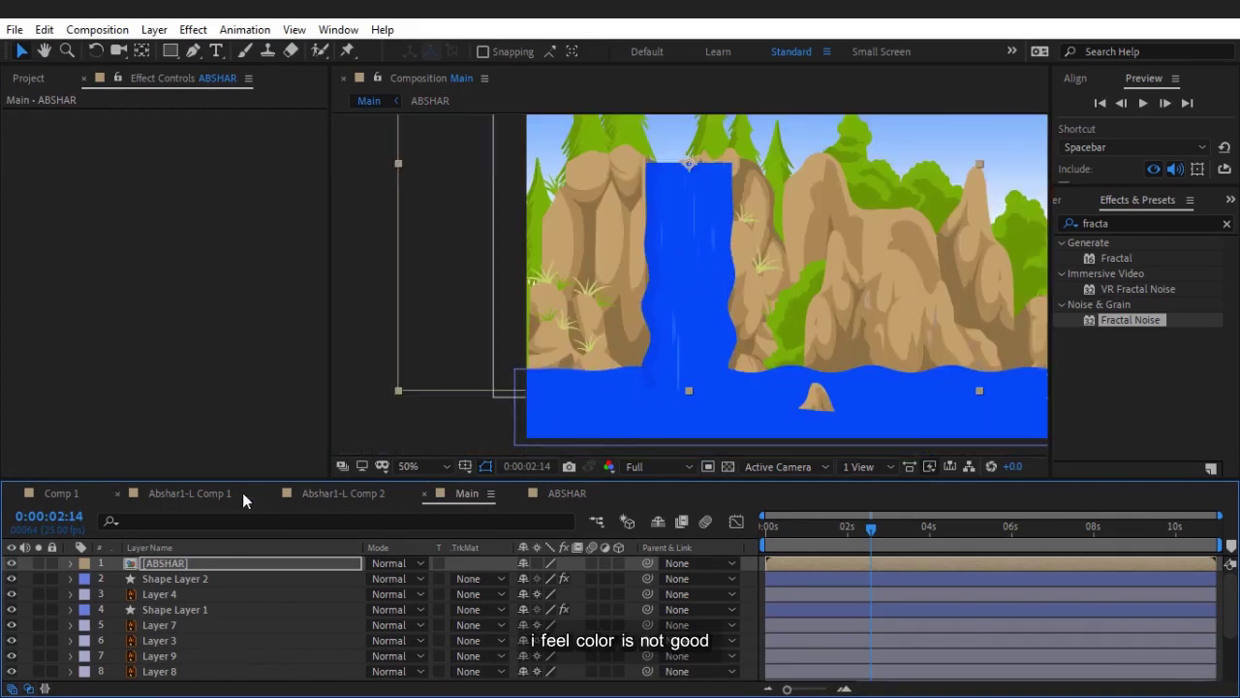
Step: Change Shape Layer 1's water fill to 0054FF, then bring up Shape Layer 2's fill colour
left_click(174, 609)
left_click(635, 52)
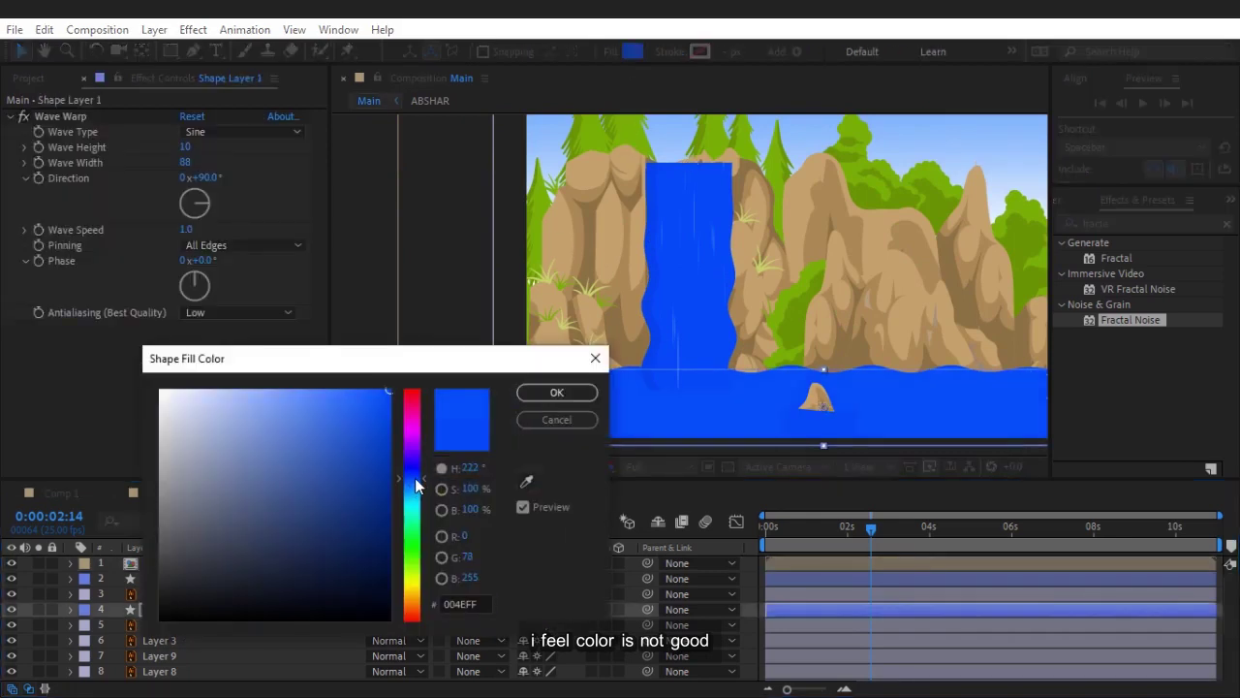
left_click_drag(411, 485, 415, 488)
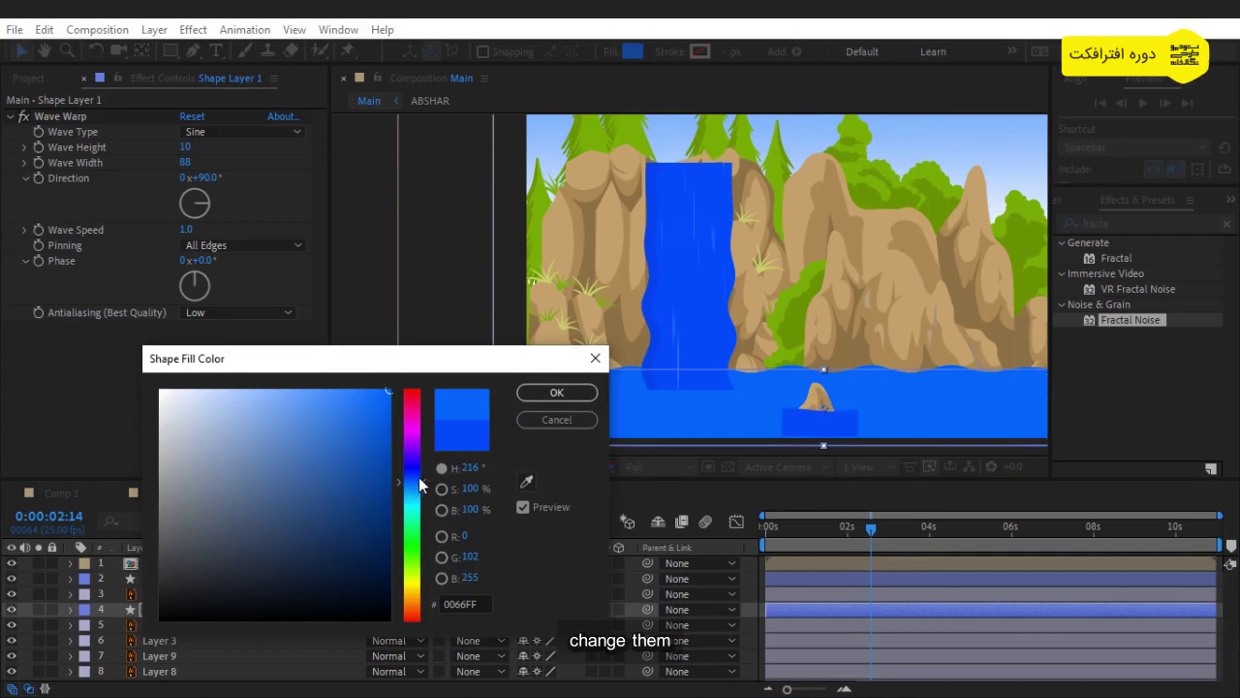
left_click_drag(413, 480, 413, 479)
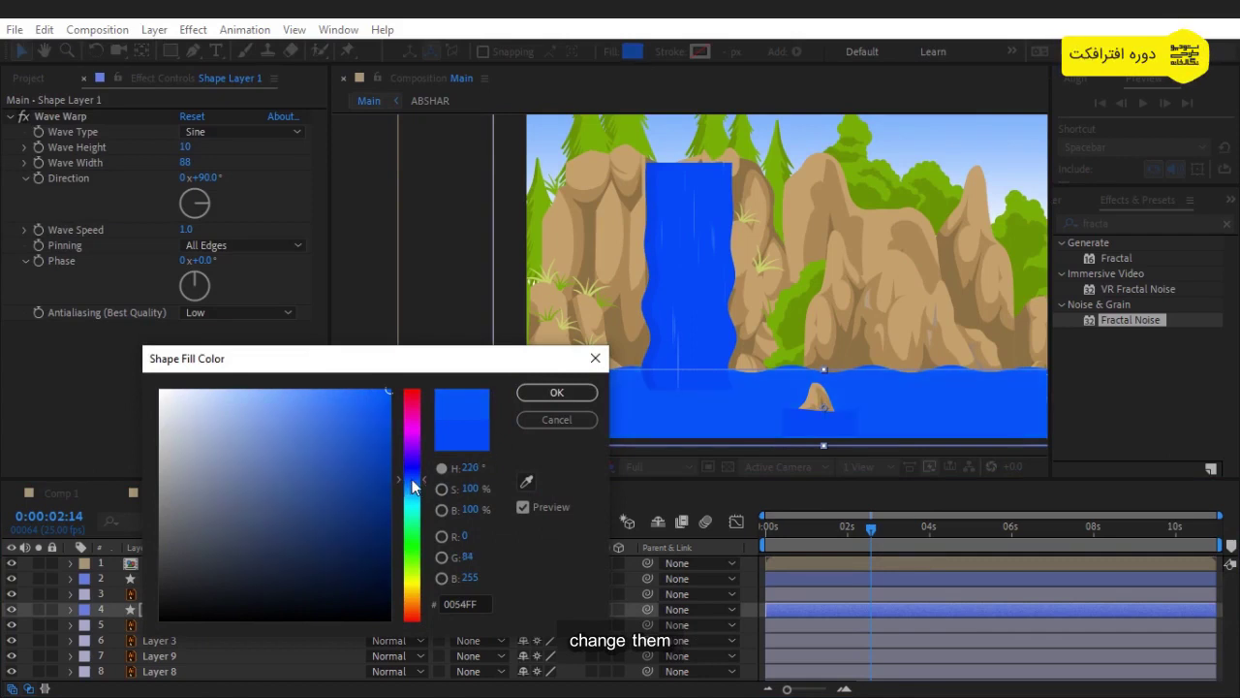
left_click_drag(487, 603, 344, 598)
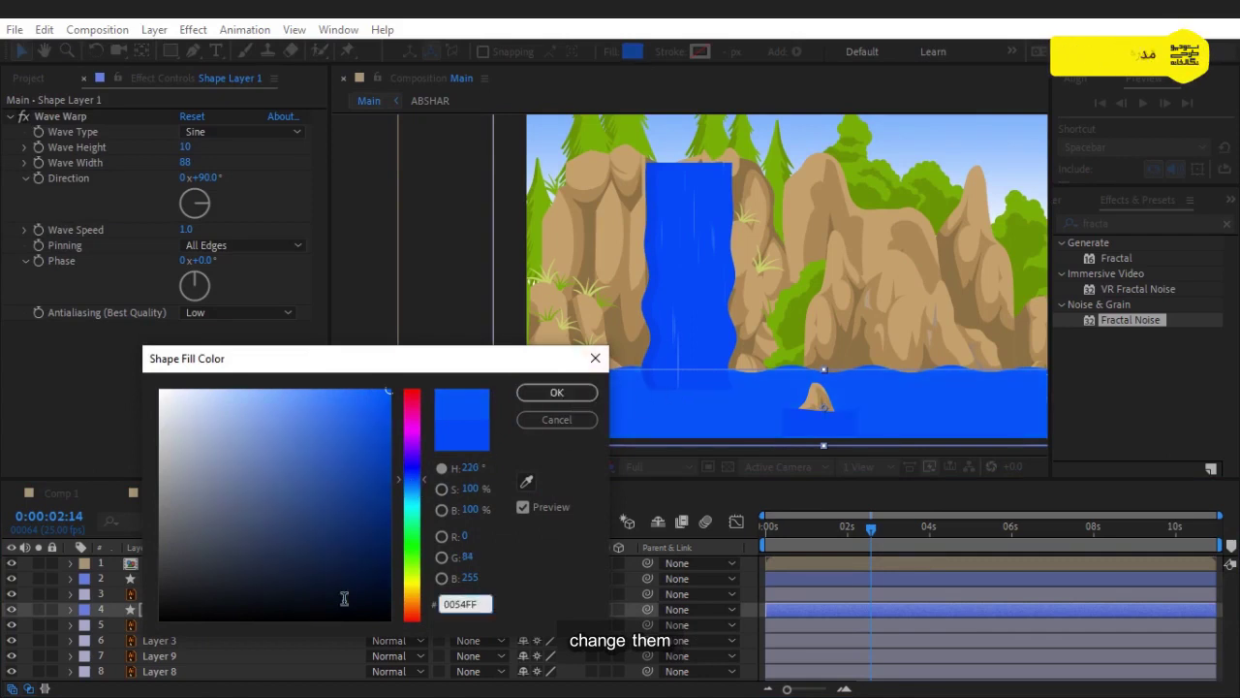
left_click(557, 392)
left_click(203, 578)
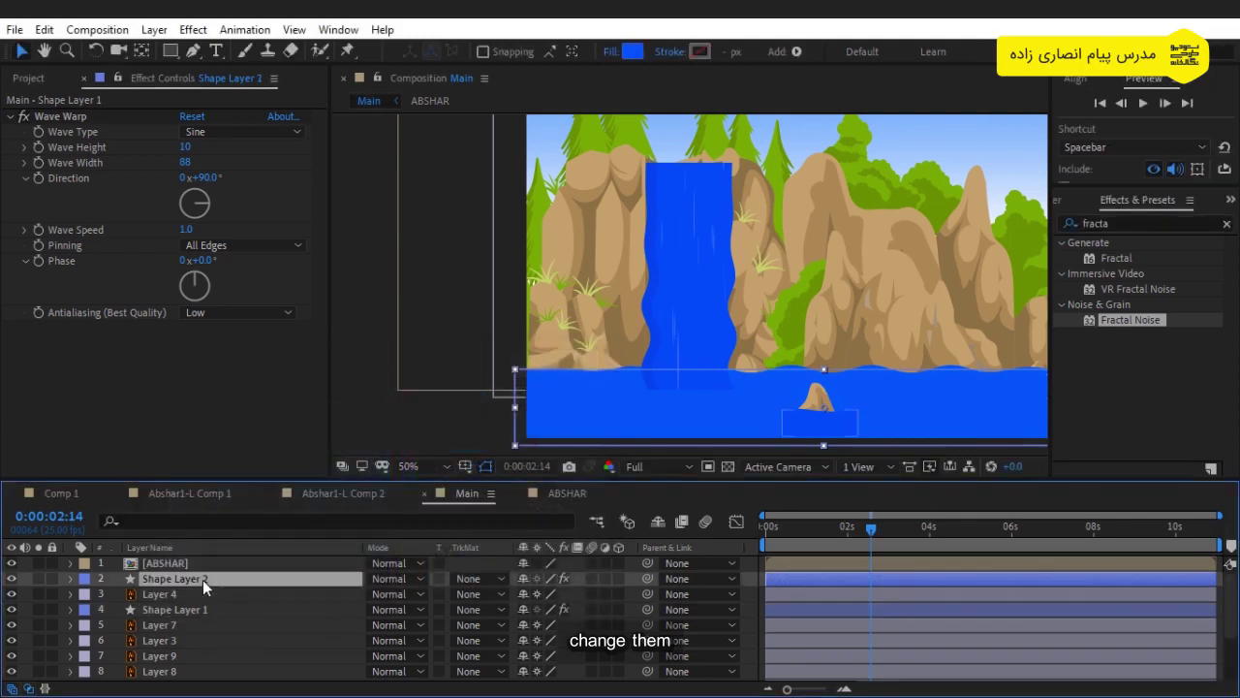
left_click(633, 53)
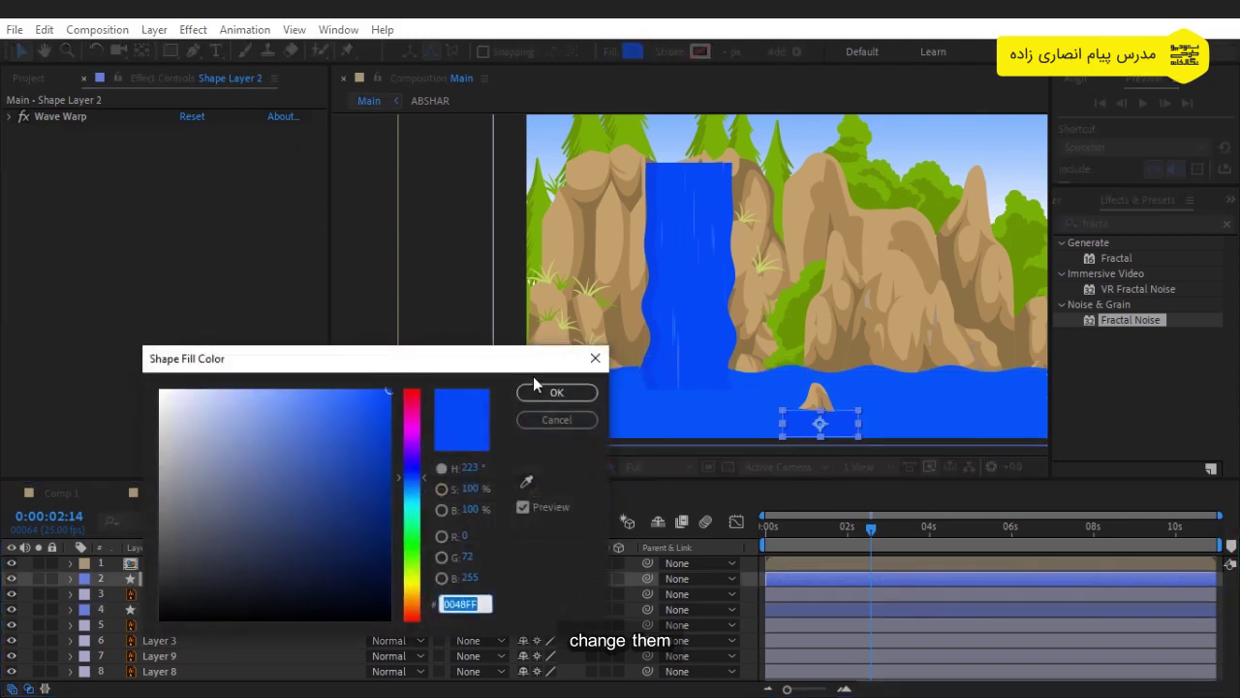
Step: Open the ABSHAR composition and inspect wave layer 1's fill colour
double_click(238, 562)
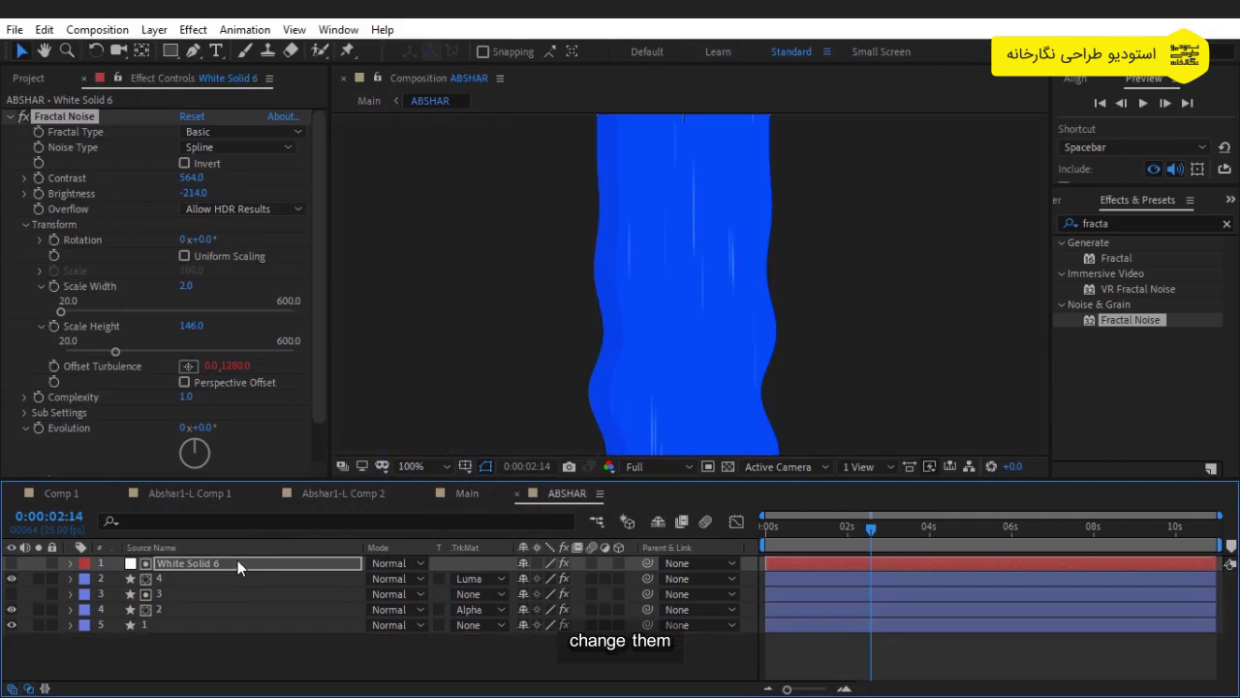
left_click(167, 610)
left_click(170, 625)
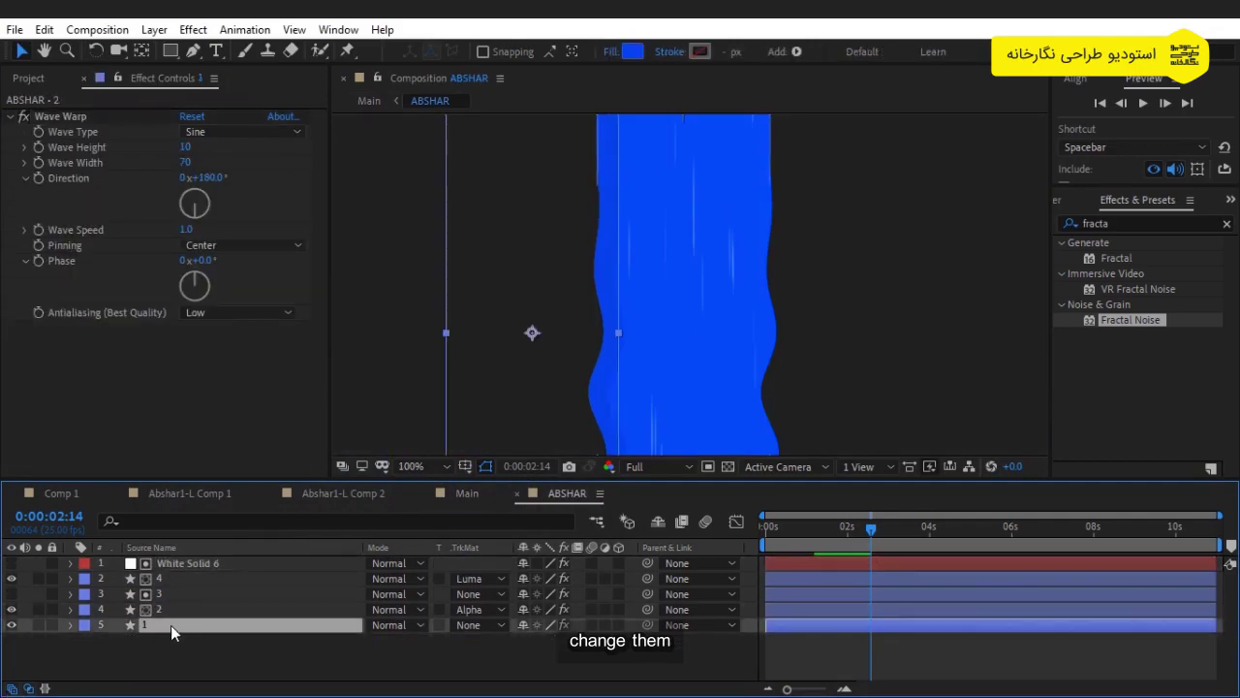
left_click(631, 53)
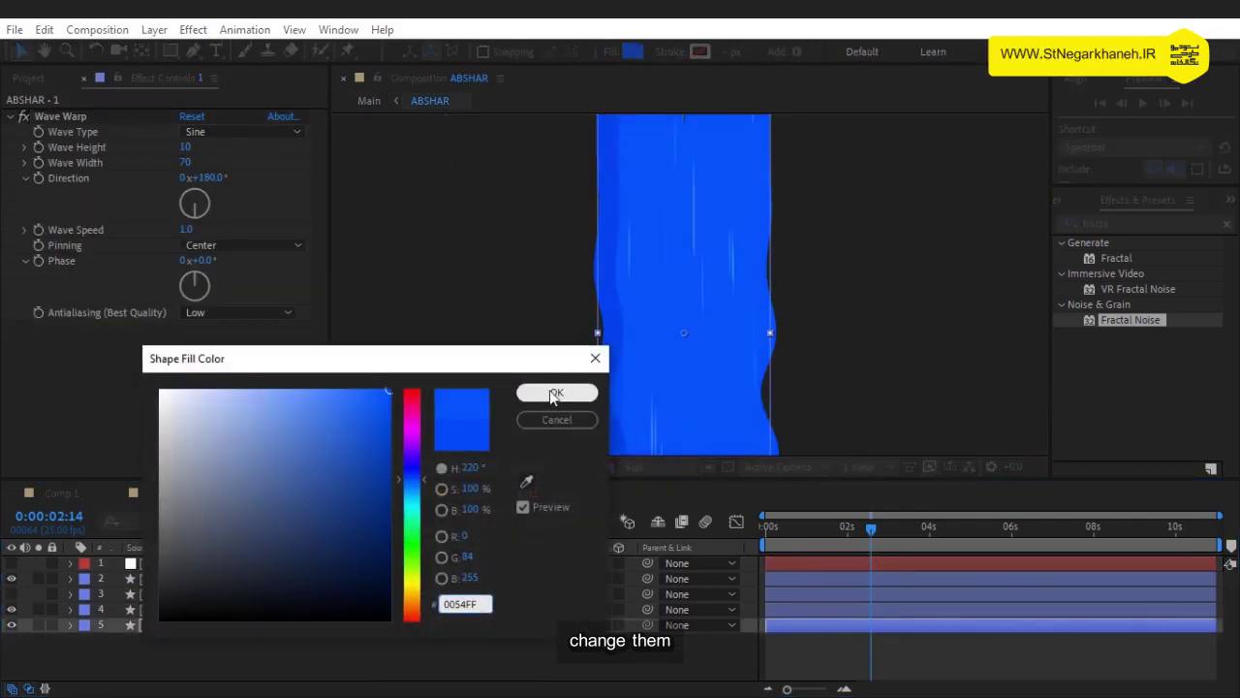
left_click(549, 387)
Step: Inspect wave layer 2's fill colour, zoom to 50%, and return to Comp 1
left_click(166, 608)
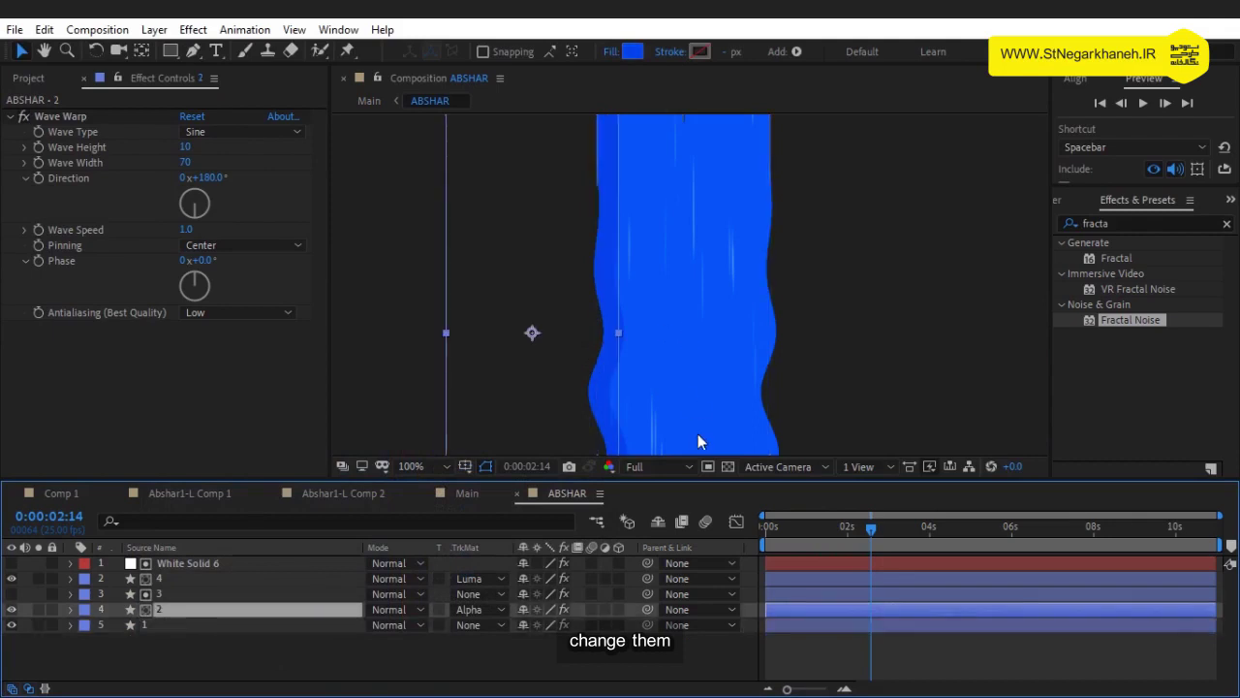
left_click(632, 52)
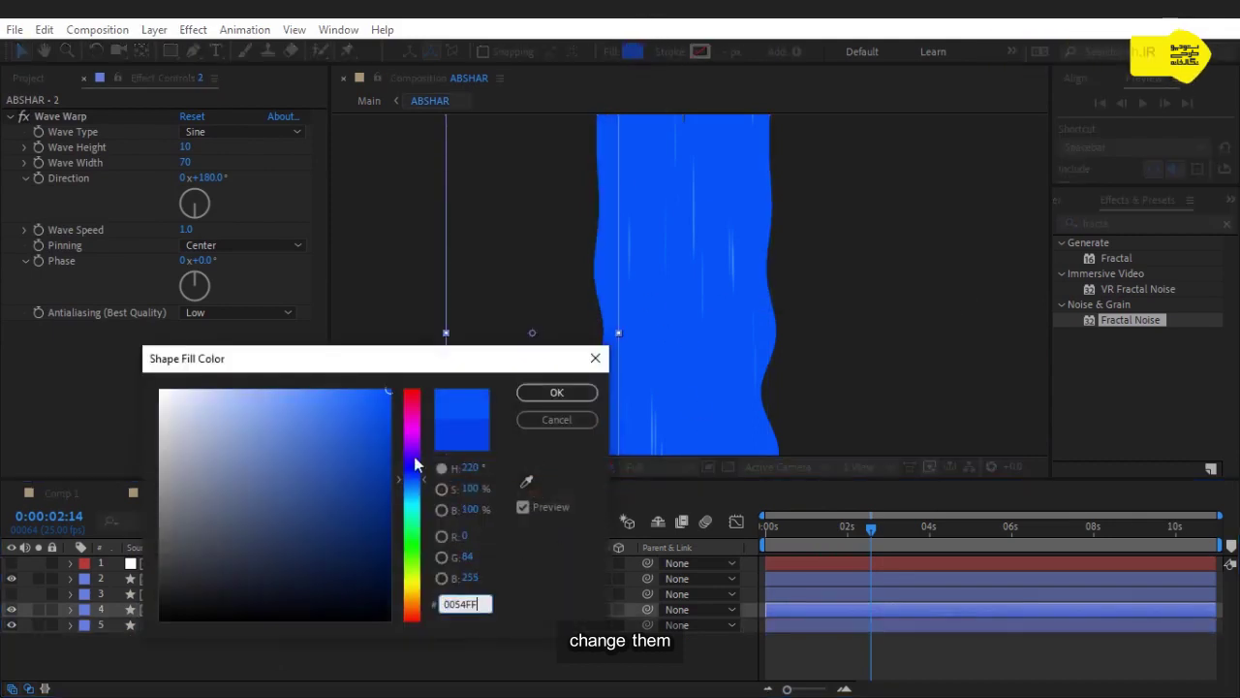
left_click(595, 359)
left_click(581, 661)
key("comma")
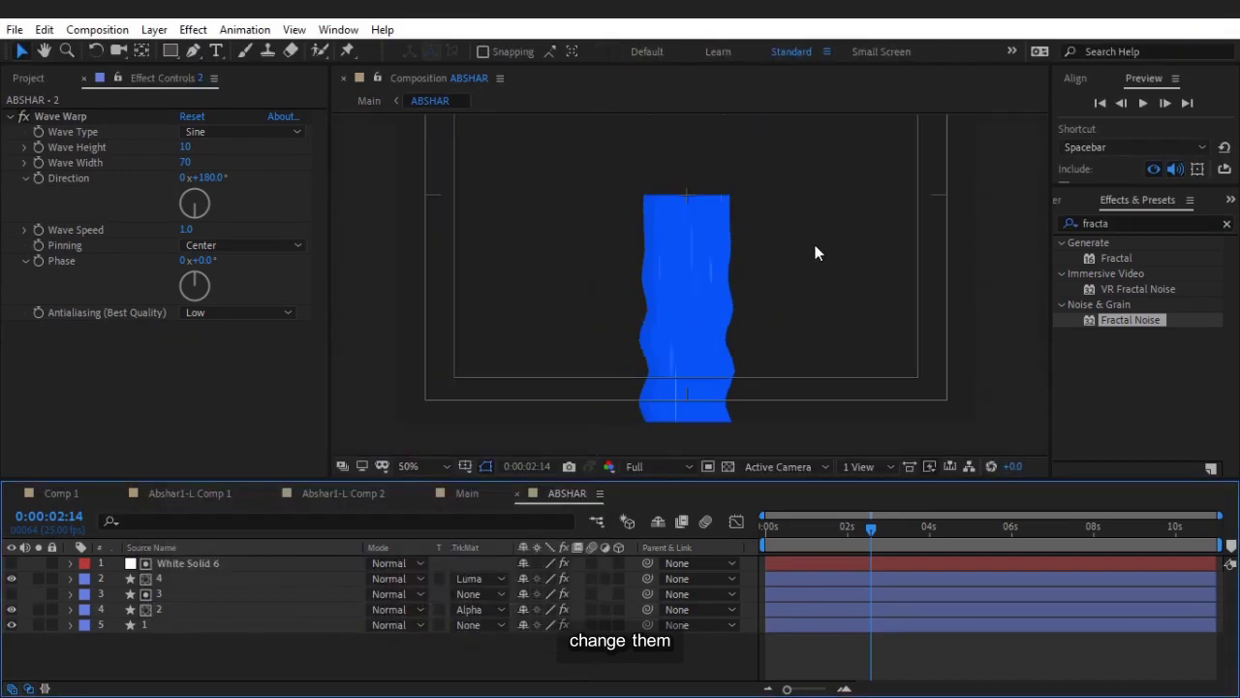
left_click(71, 493)
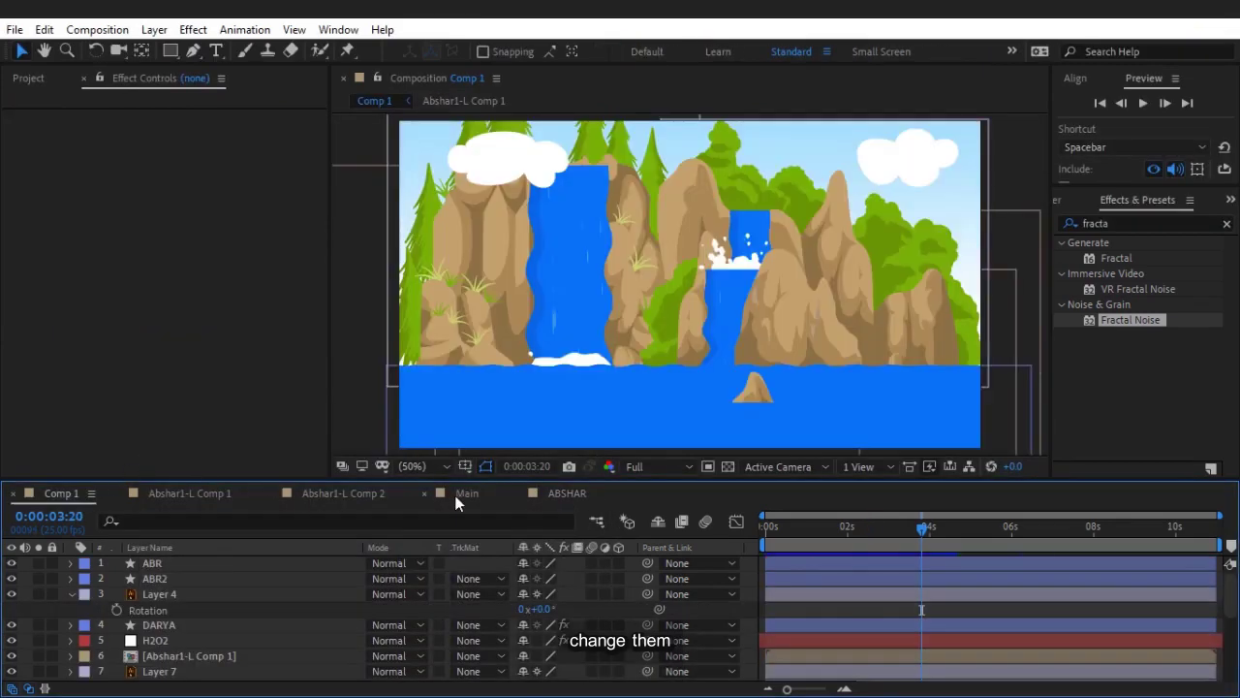
Step: In Main, move the ABSHAR layer below Shape Layer 1
left_click(458, 494)
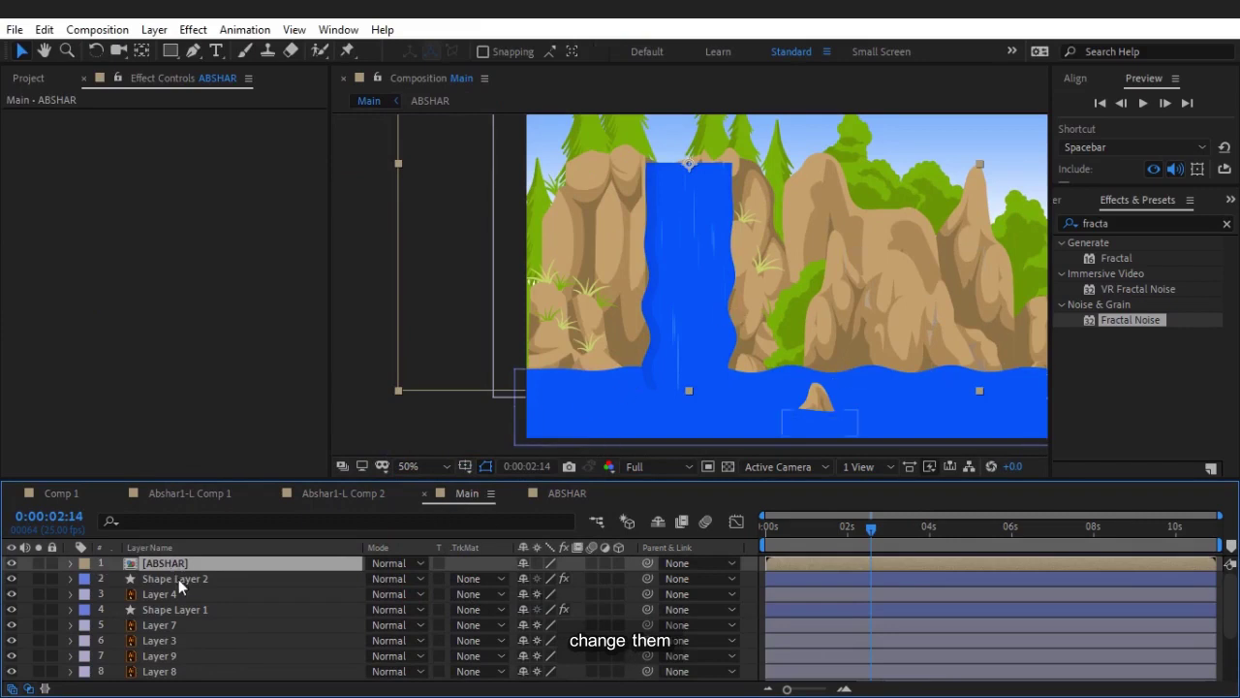
left_click(180, 610)
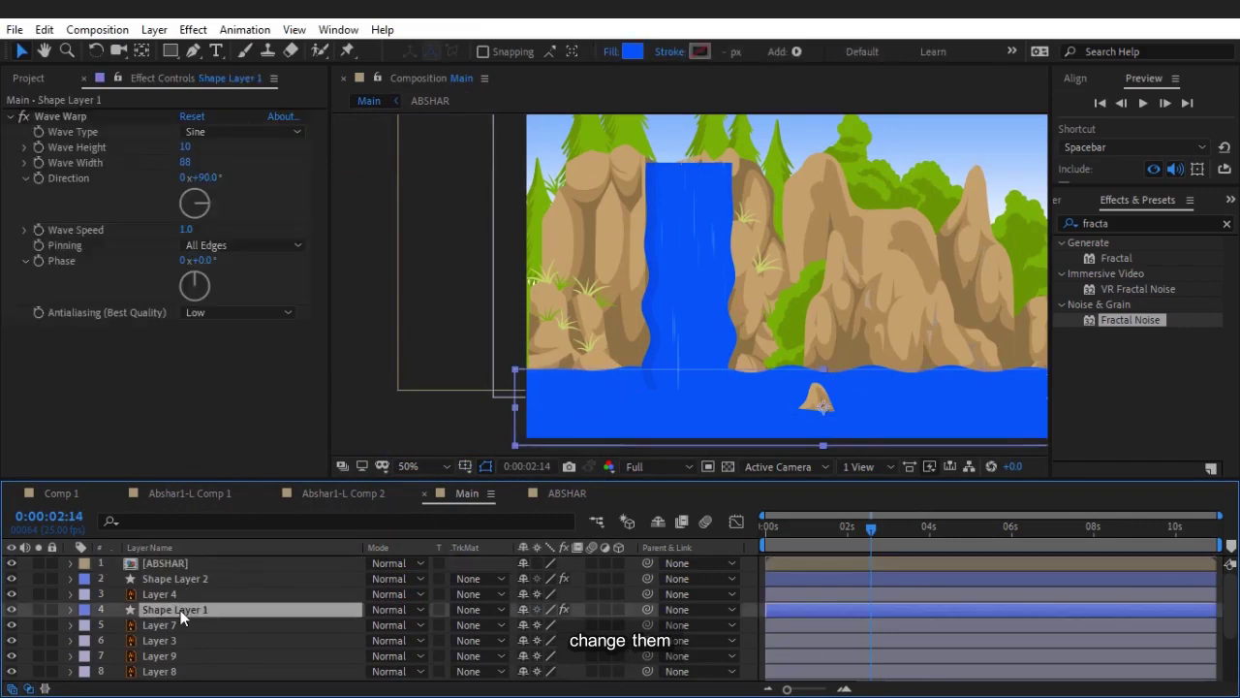
left_click_drag(177, 562, 175, 621)
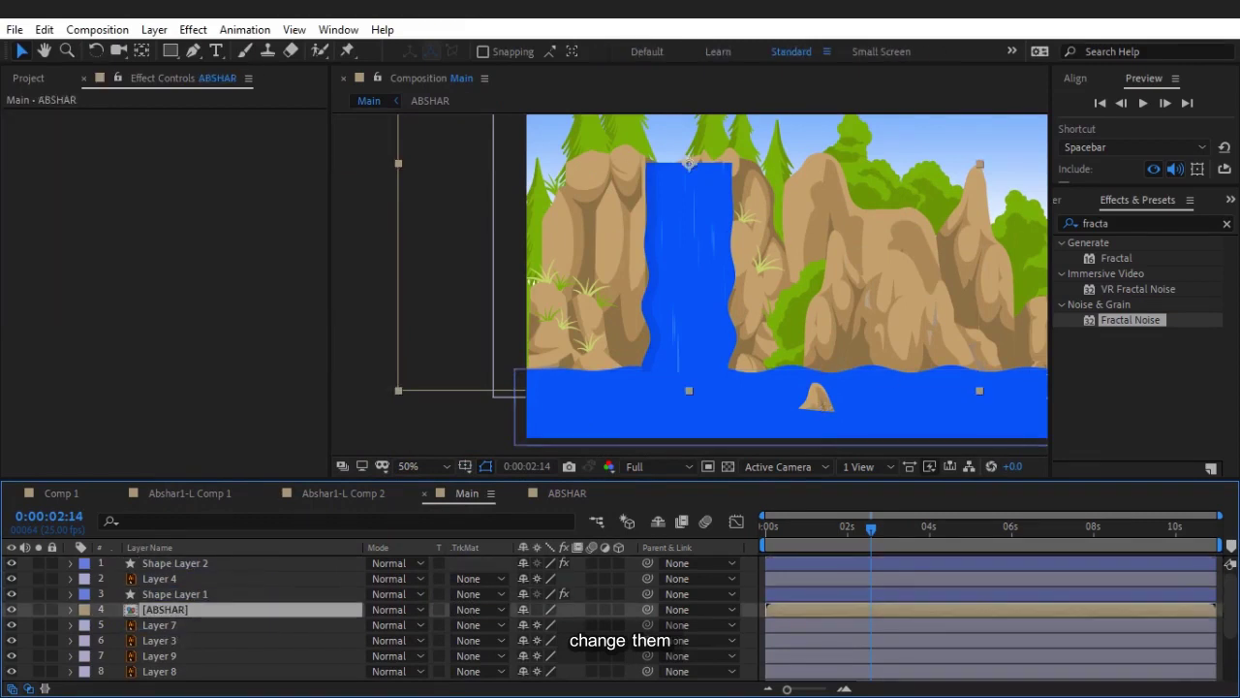
left_click(636, 566)
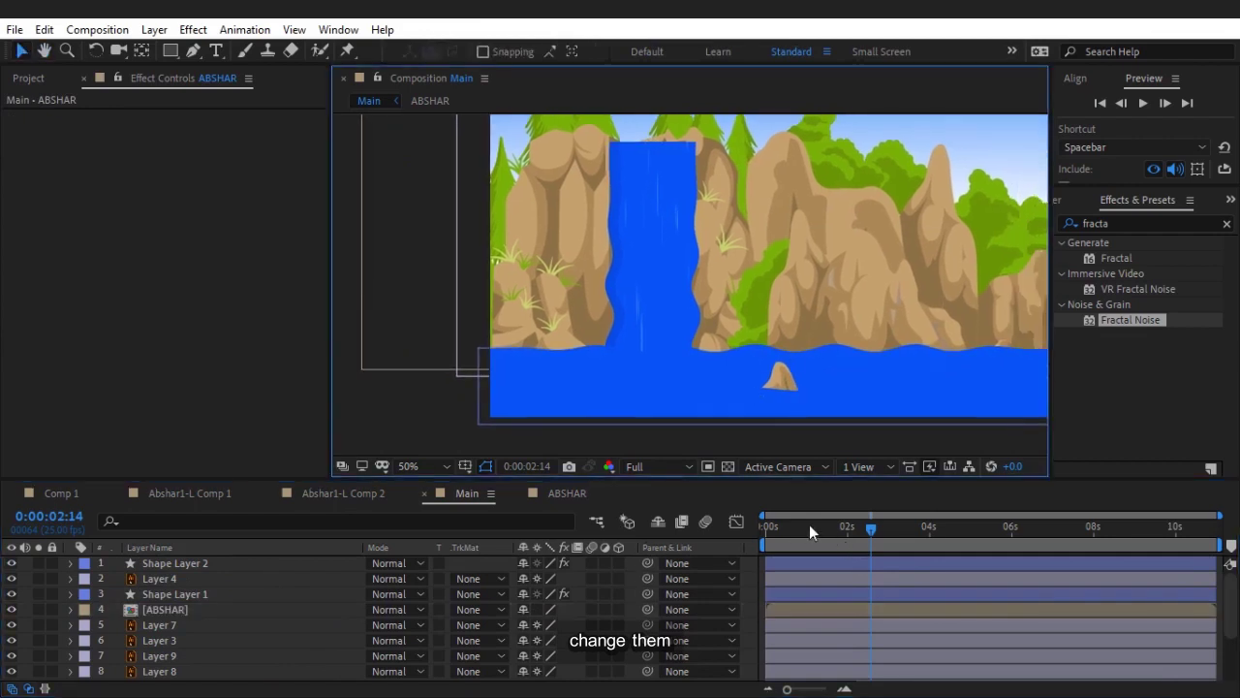
Step: Preview the animation from the start, then show the Project panel items
left_click_drag(809, 524, 735, 531)
key("space")
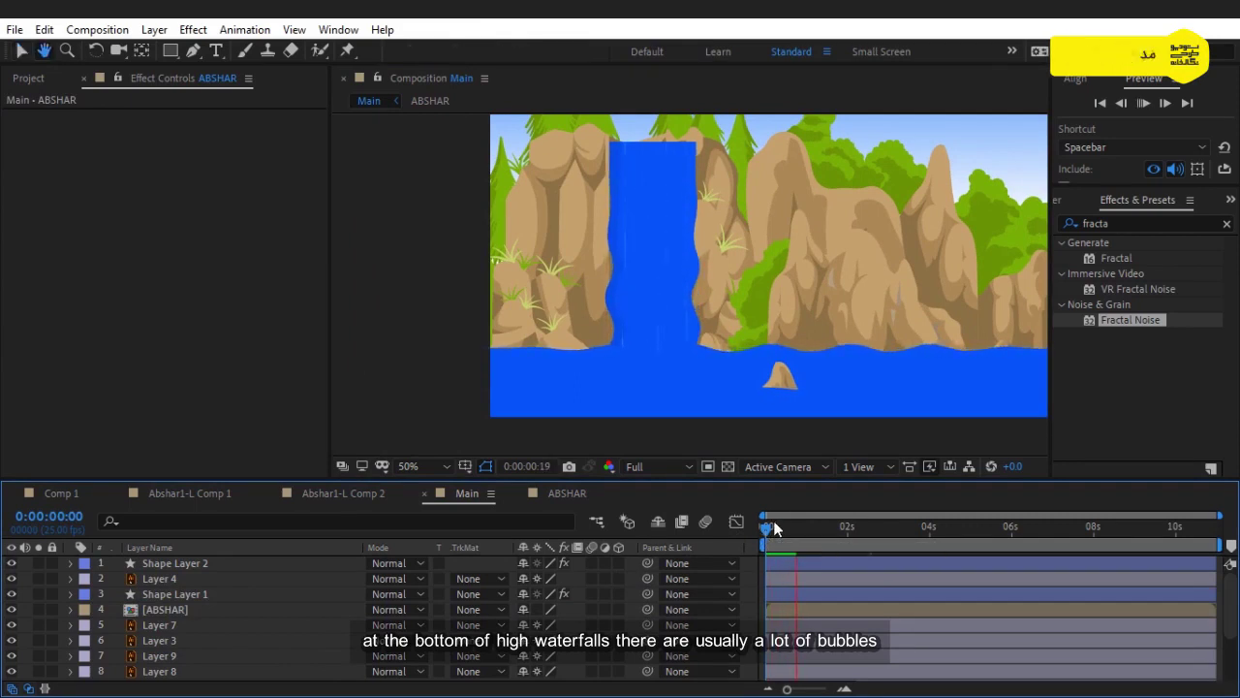
key("space")
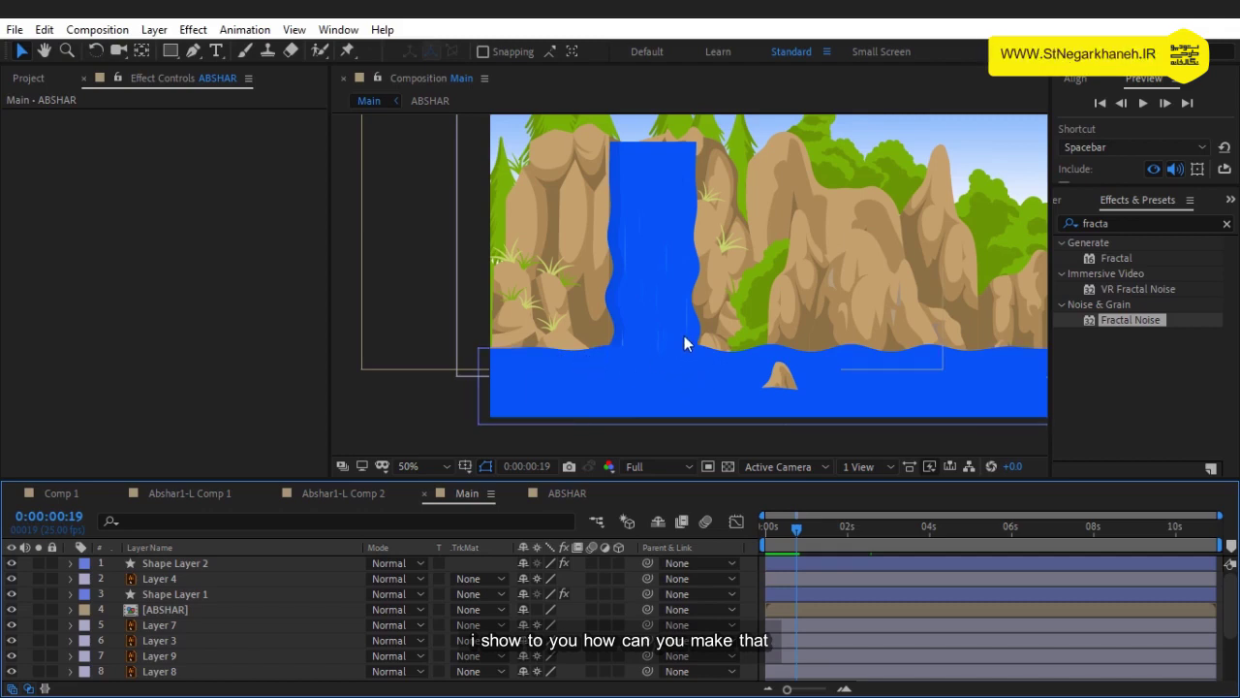
left_click(14, 81)
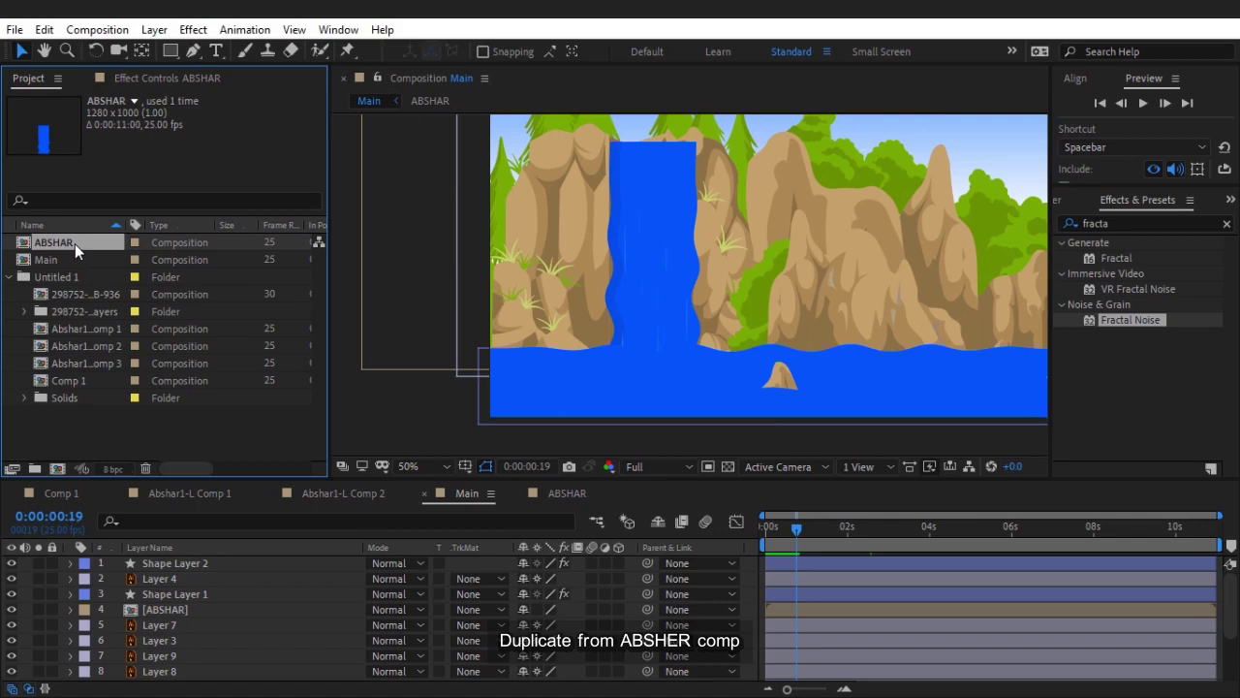
Step: Duplicate ABSHAR as ABSHAR 2, open it, and select its wave layer 1
key("ctrl+d")
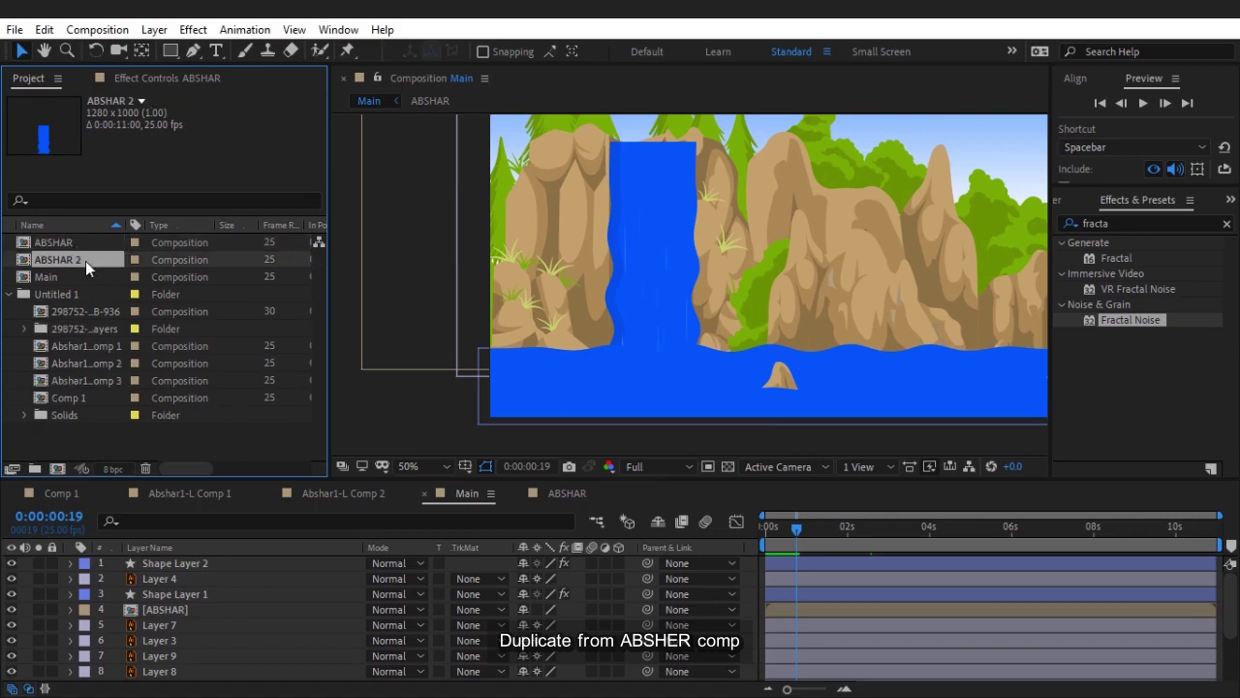
double_click(85, 260)
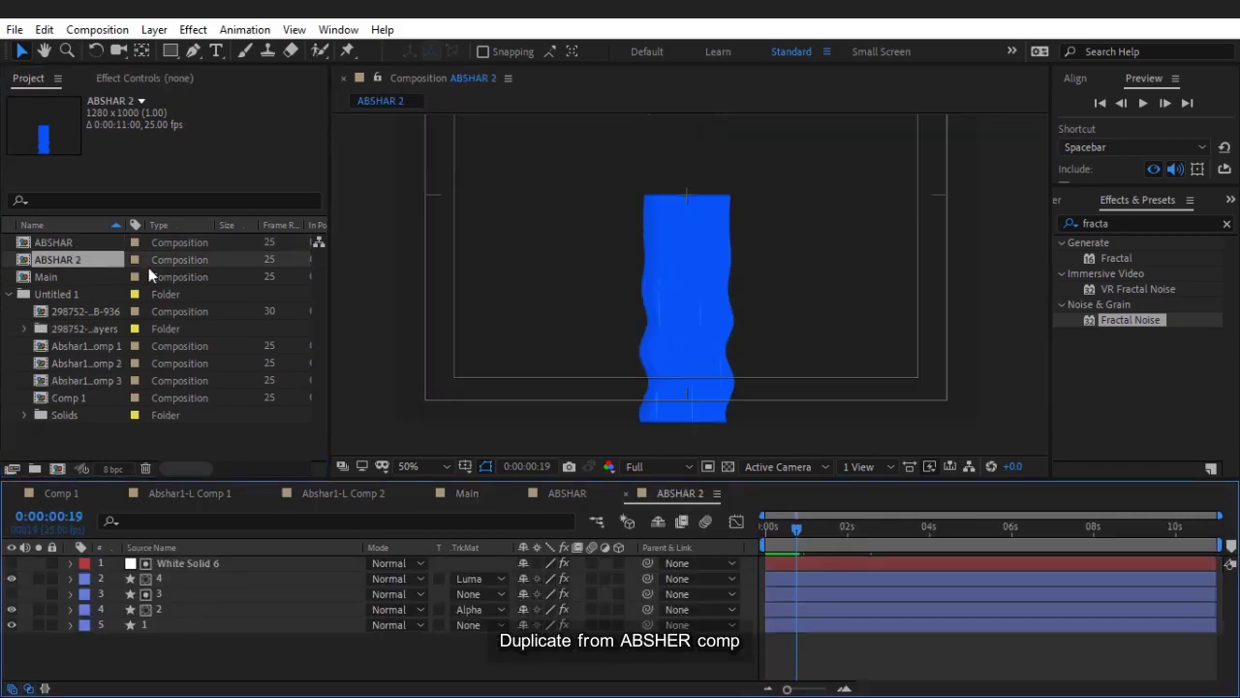
left_click(170, 624)
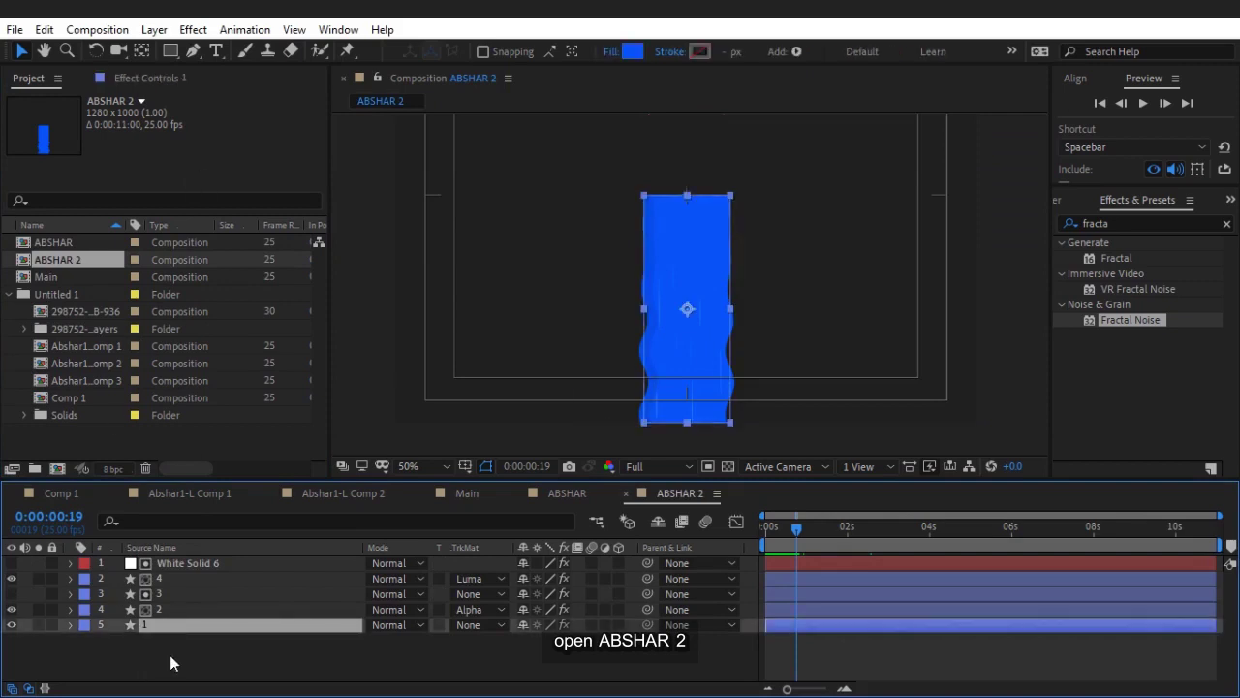
Step: Set Wave Warp Pinning to Top Edge on the first selected wave strip
left_click_drag(169, 662, 160, 579)
left_click(148, 81)
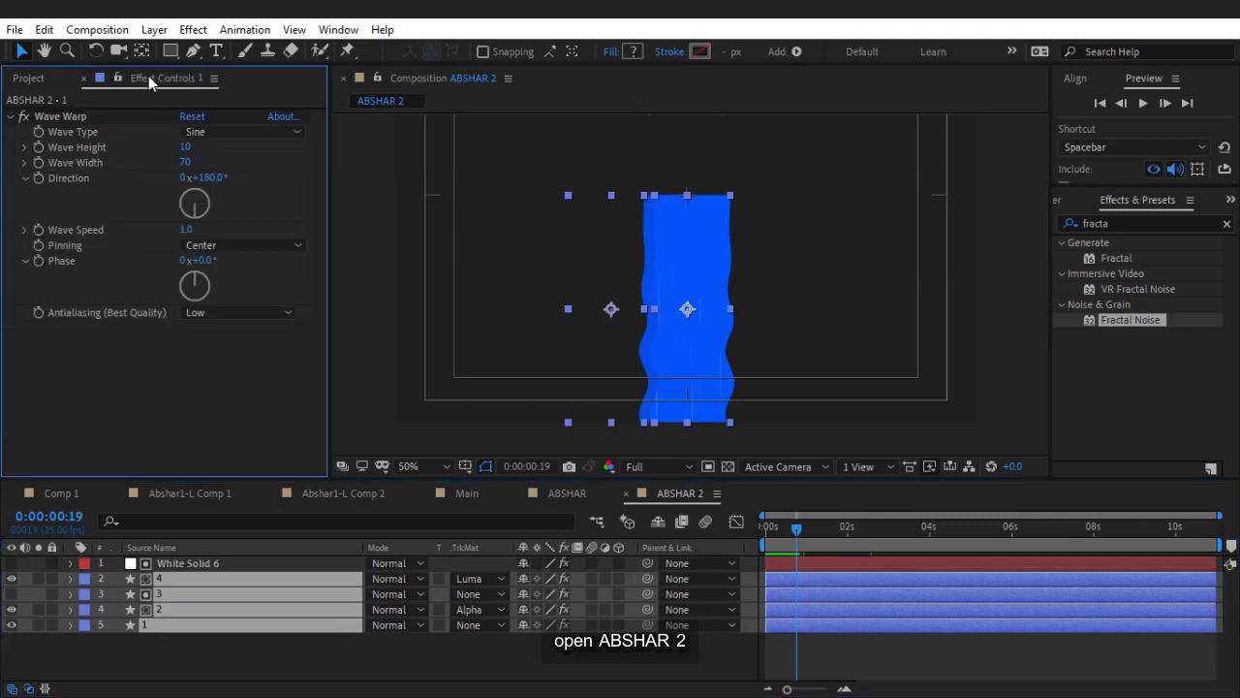
left_click(226, 245)
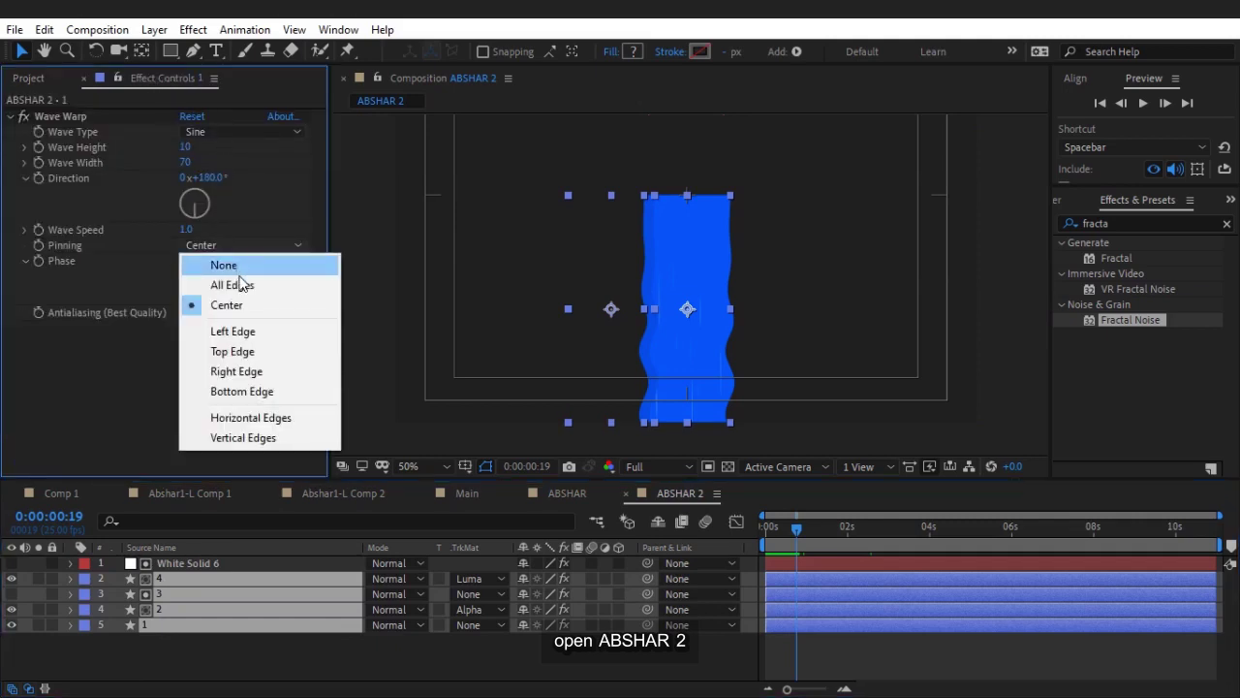
left_click(238, 351)
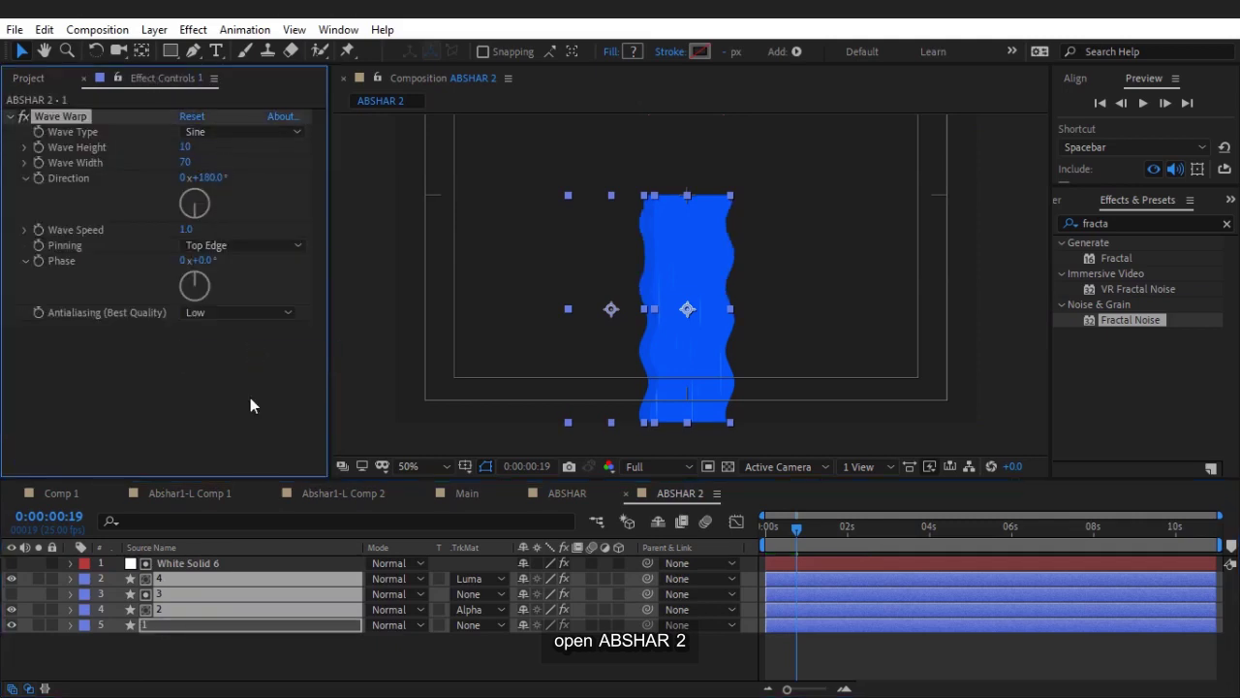
Step: Nudge all four wave layers upward with four Shift+Up steps
left_click_drag(227, 645, 162, 582)
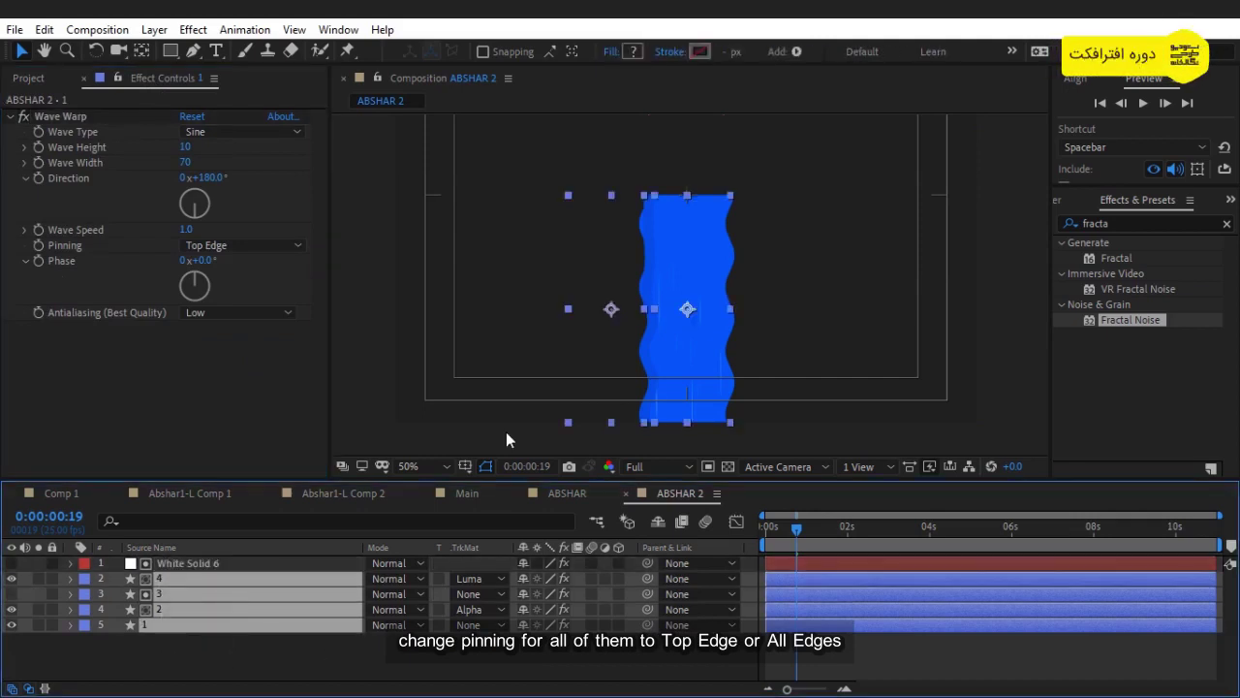
key("shift+Up")
key("shift+Up")
key("shift+Up")
key("shift+Up")
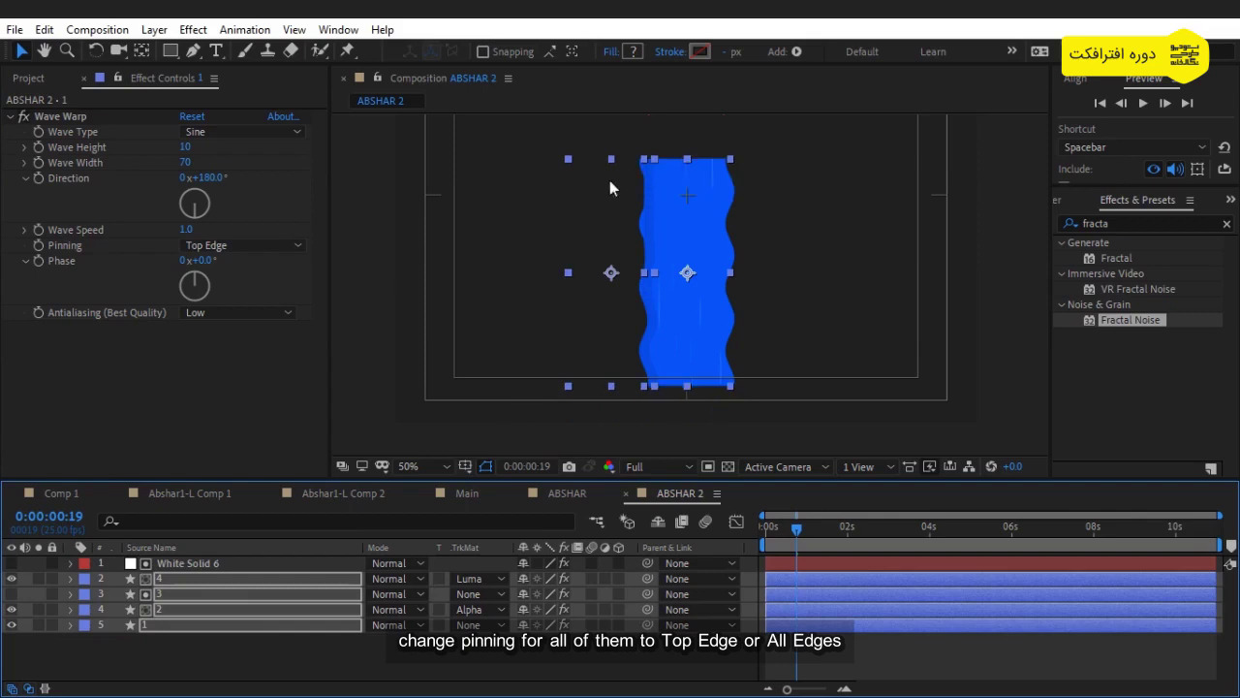
left_click_drag(732, 286, 737, 371)
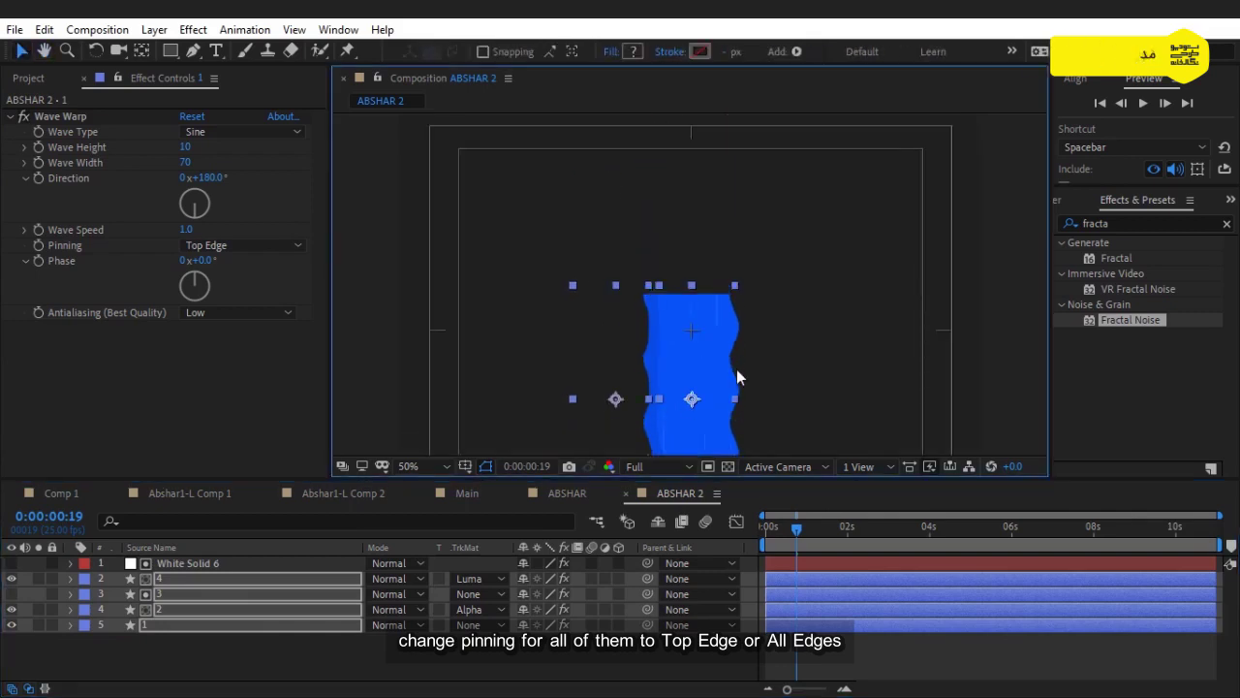
key("shift+Up")
key("shift+Up")
key("shift+Up")
key("shift+Up")
key("shift+Up")
key("shift+Up")
key("shift+Up")
key("shift+Up")
left_click_drag(792, 239, 807, 286)
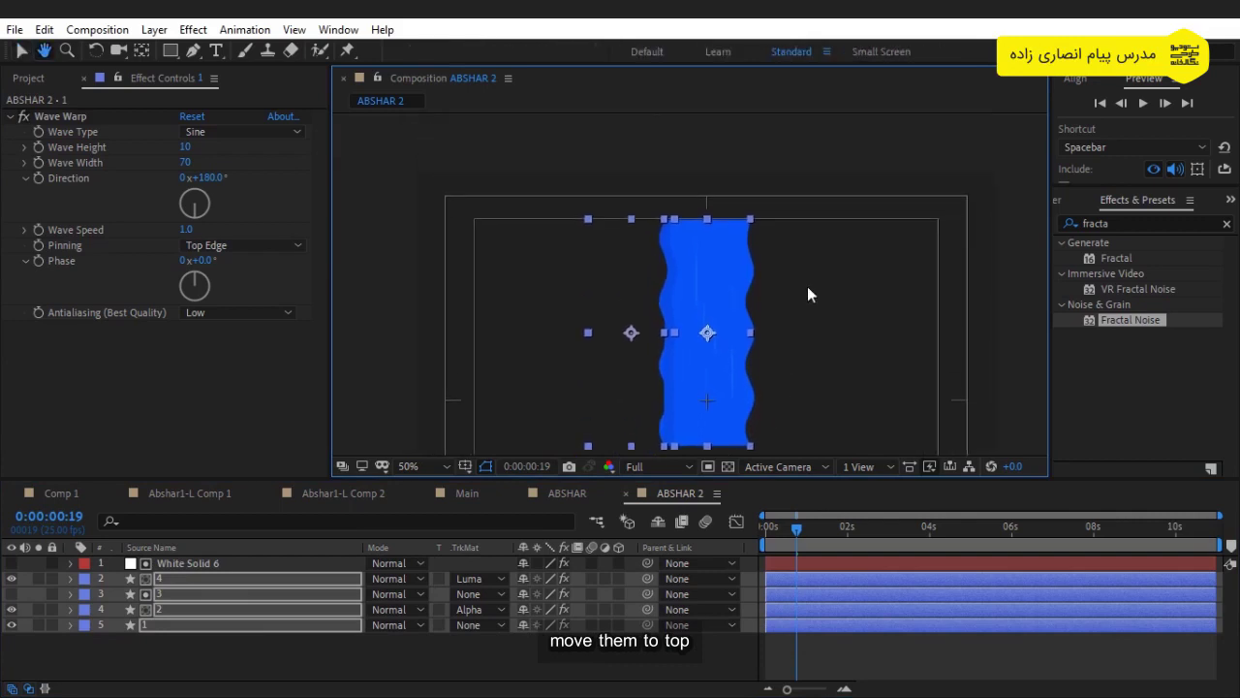
key("shift+Up")
key("shift+Up")
key("shift+Up")
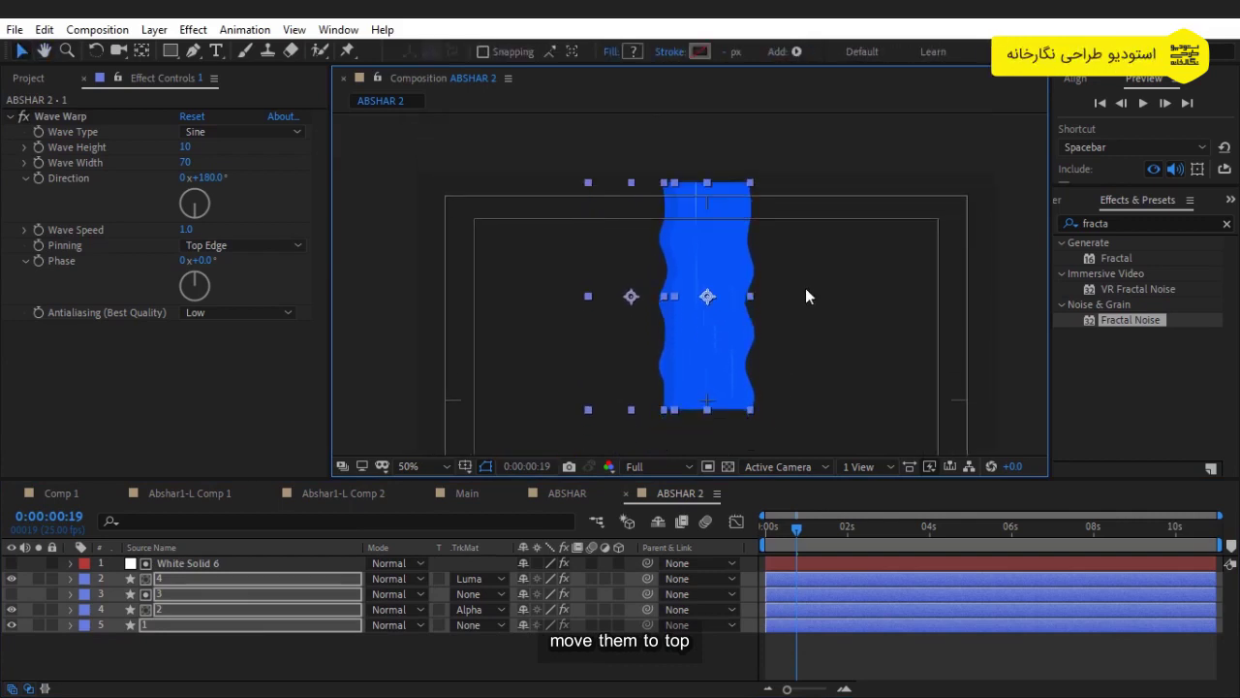
key("shift+Up")
key("shift+Up")
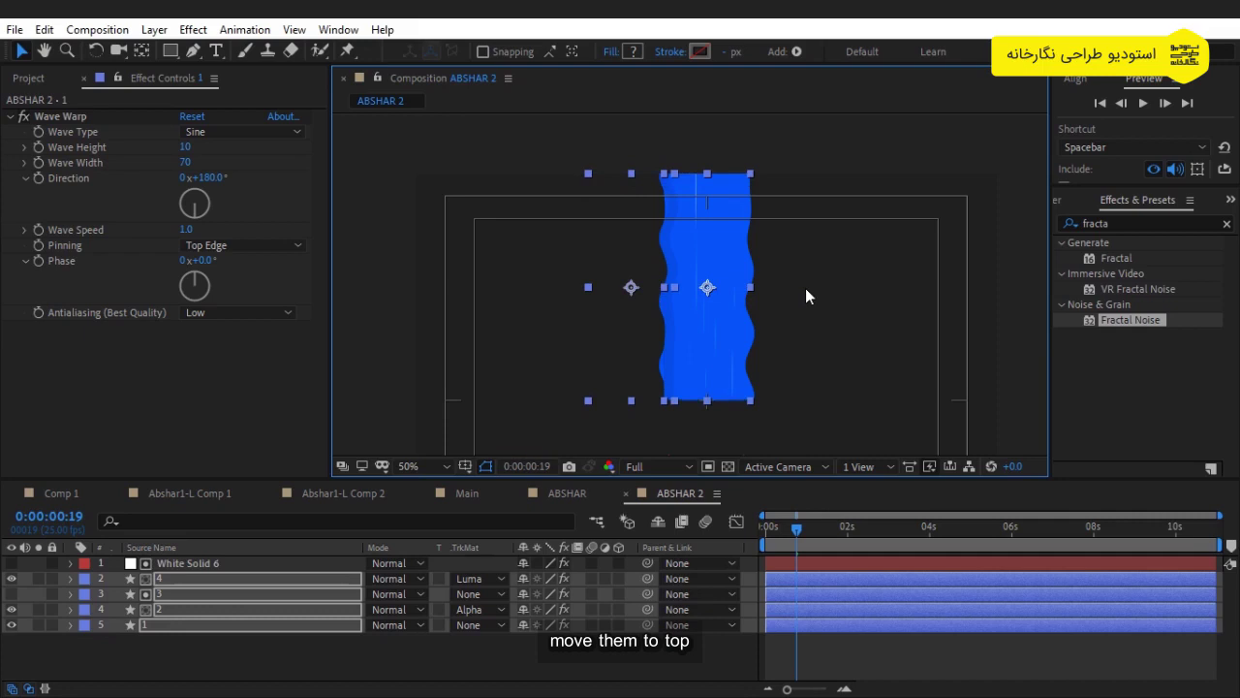
Step: Set strip 2's Wave Warp Pinning to Top Edge
left_click(699, 651)
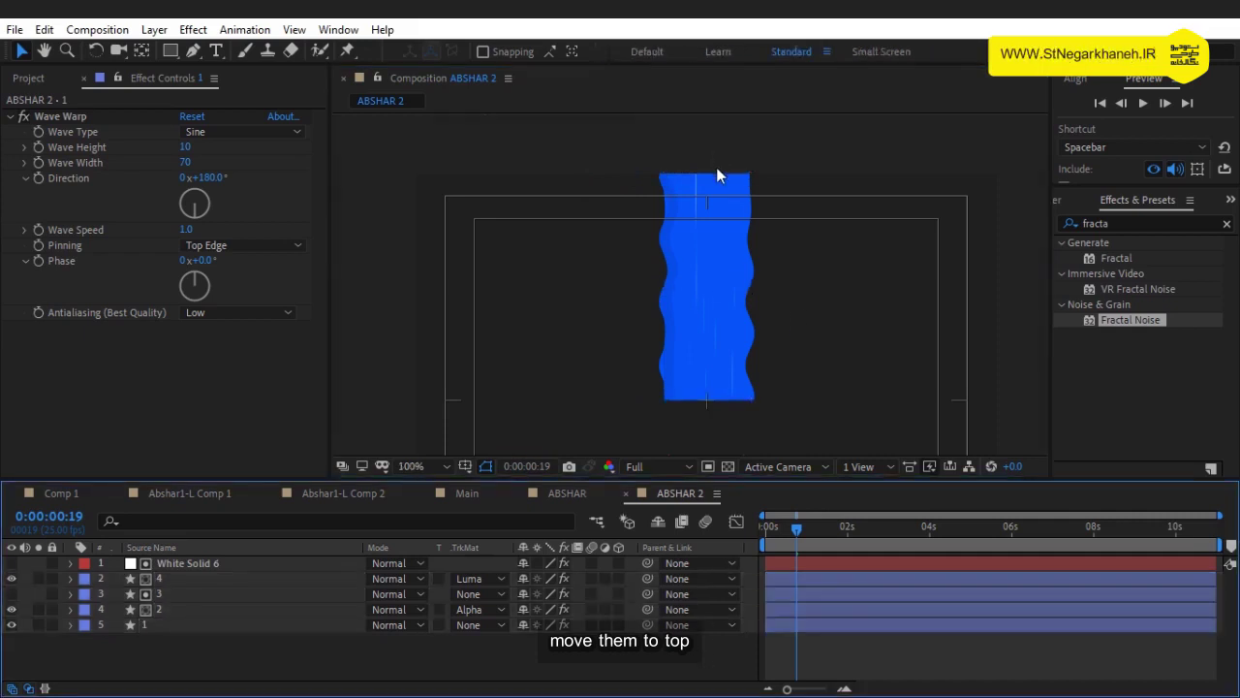
key("period")
scroll(677, 164, "up", 2)
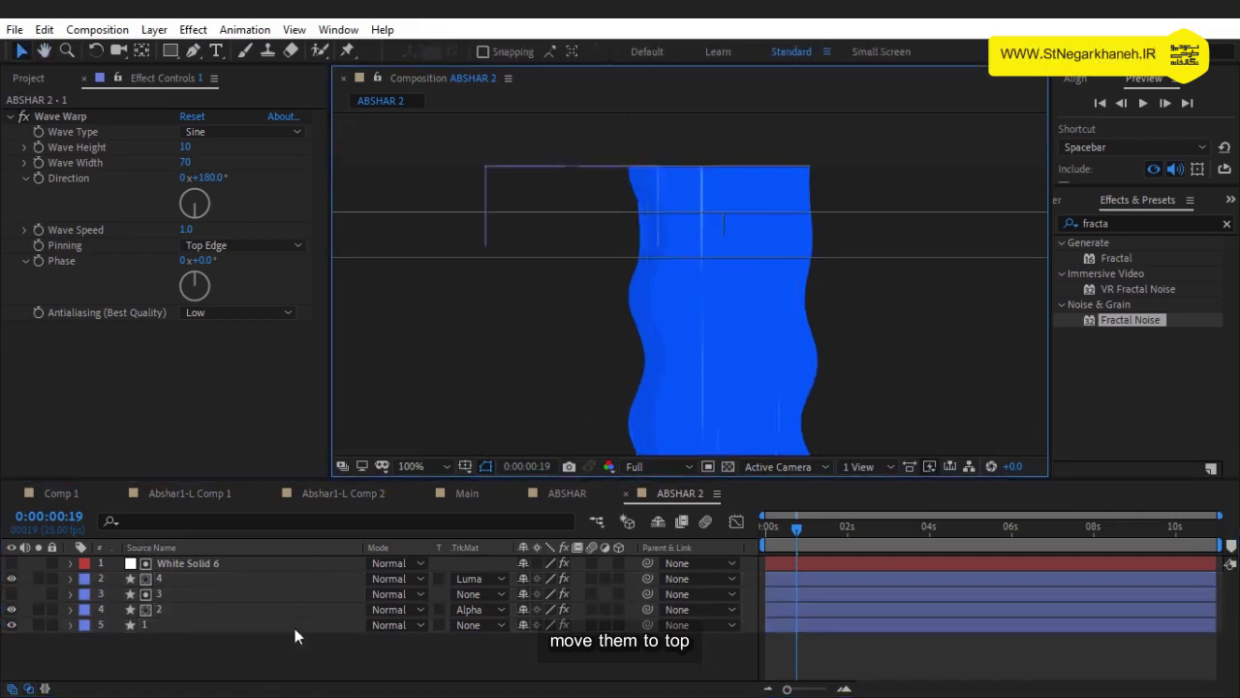
left_click_drag(158, 667, 141, 584)
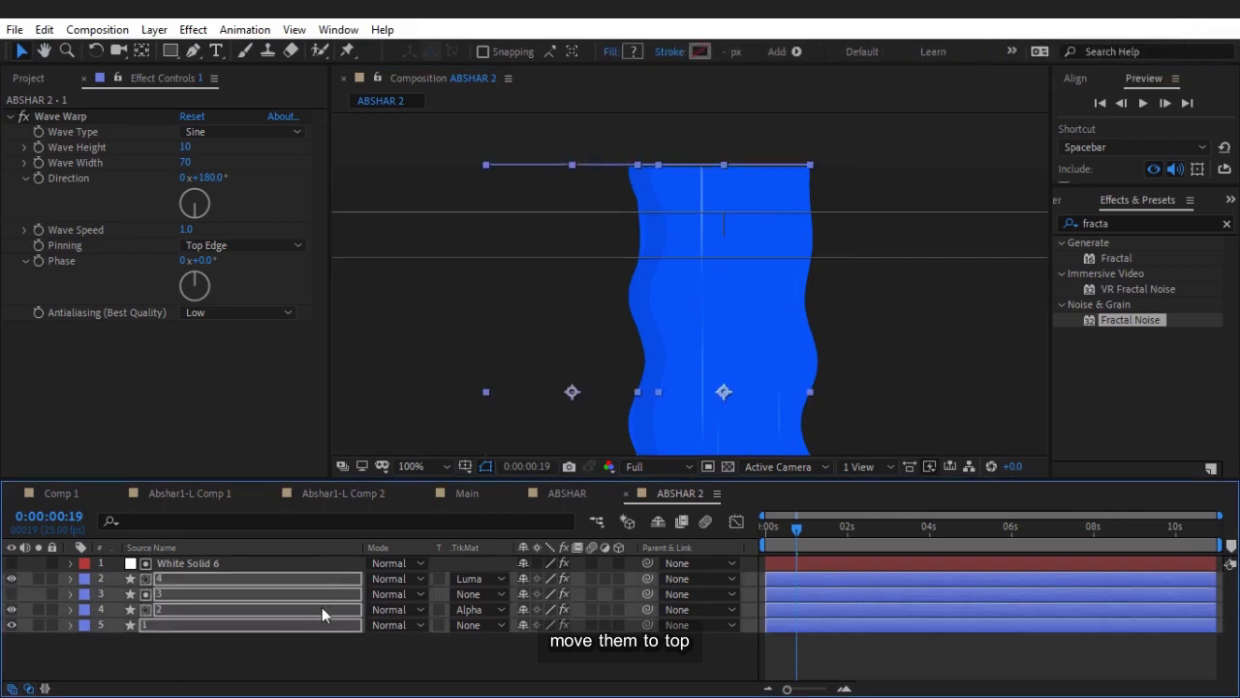
left_click(391, 652)
left_click(254, 625)
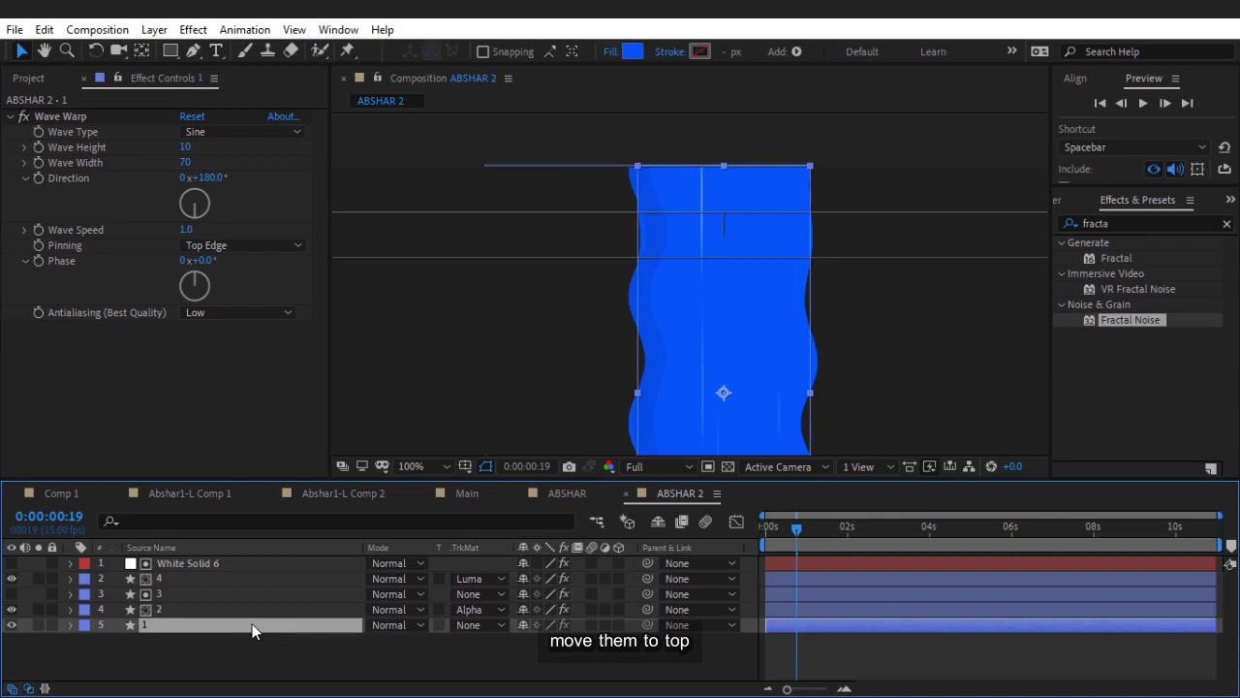
left_click(252, 611)
left_click(225, 247)
left_click(242, 353)
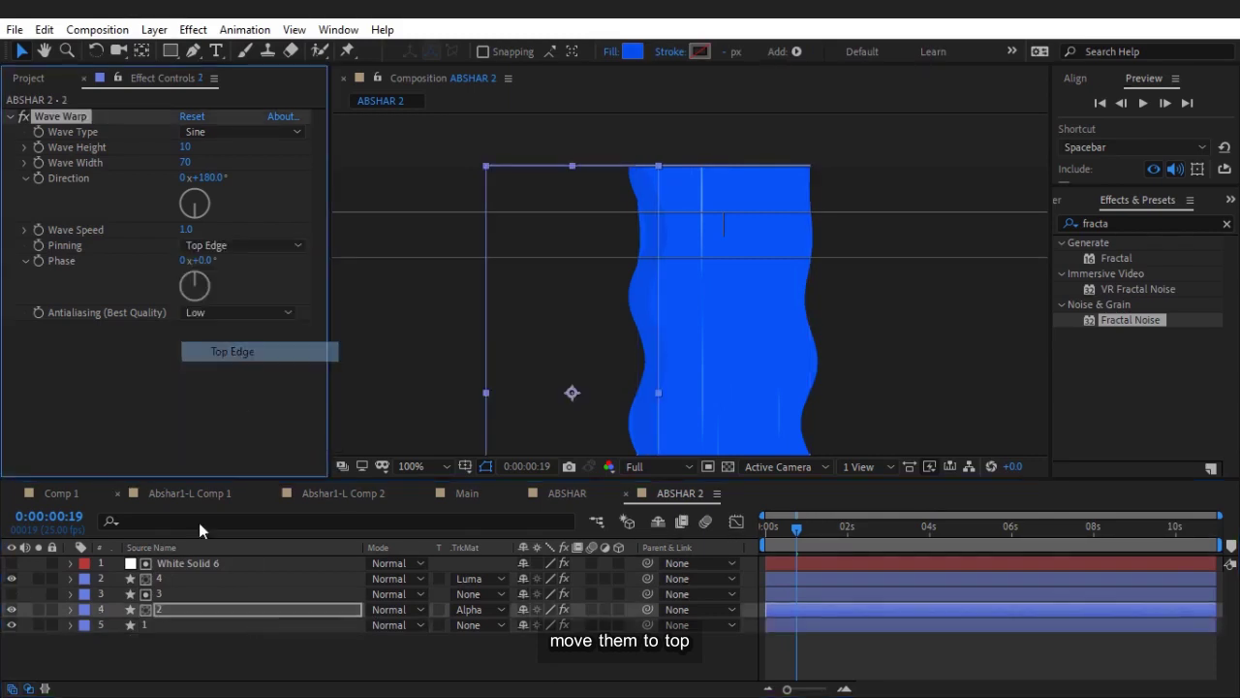
Step: Set Wave Warp Pinning to Top Edge on strips 3 and 4
left_click(170, 591)
left_click(259, 246)
left_click(248, 355)
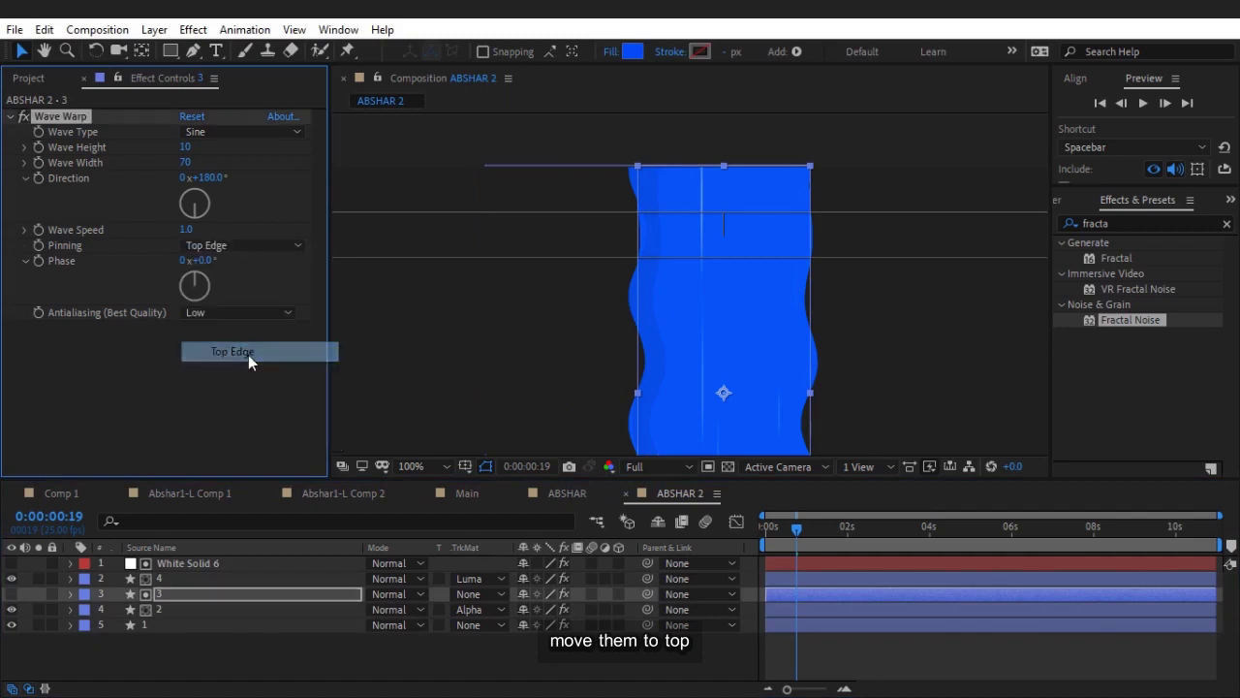
left_click(190, 581)
left_click(218, 245)
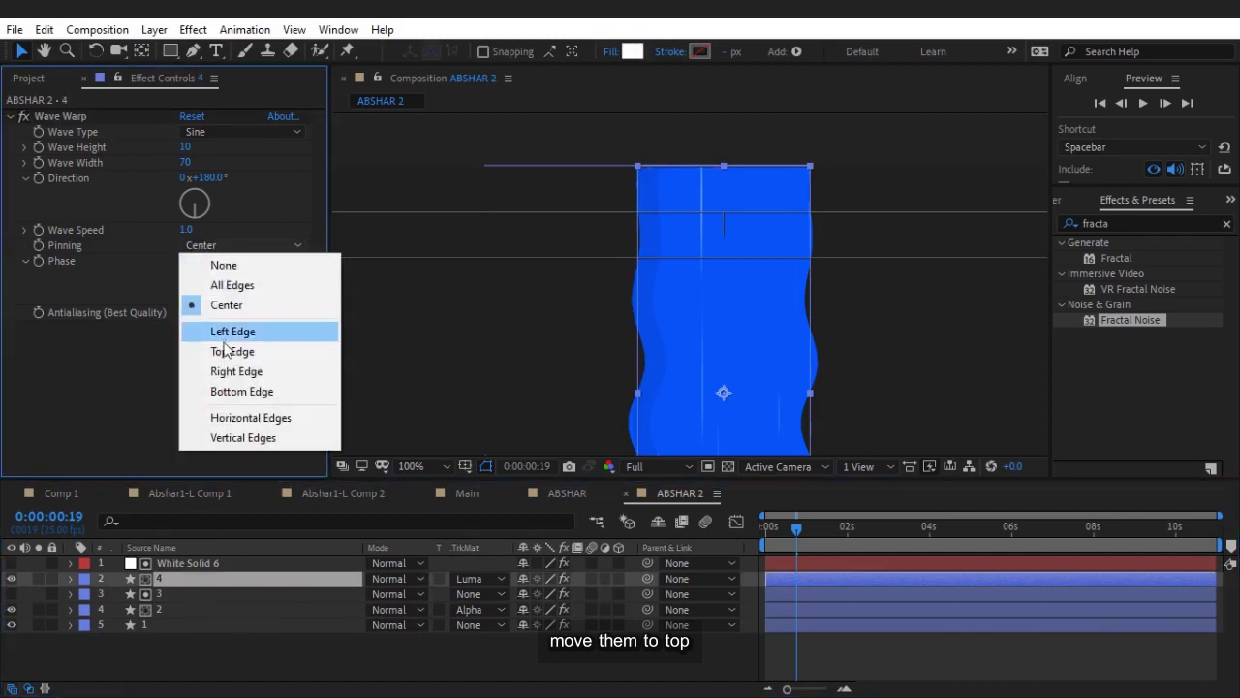
left_click(233, 351)
left_click(395, 642)
scroll(676, 276, "down", 2)
scroll(676, 268, "up", 2)
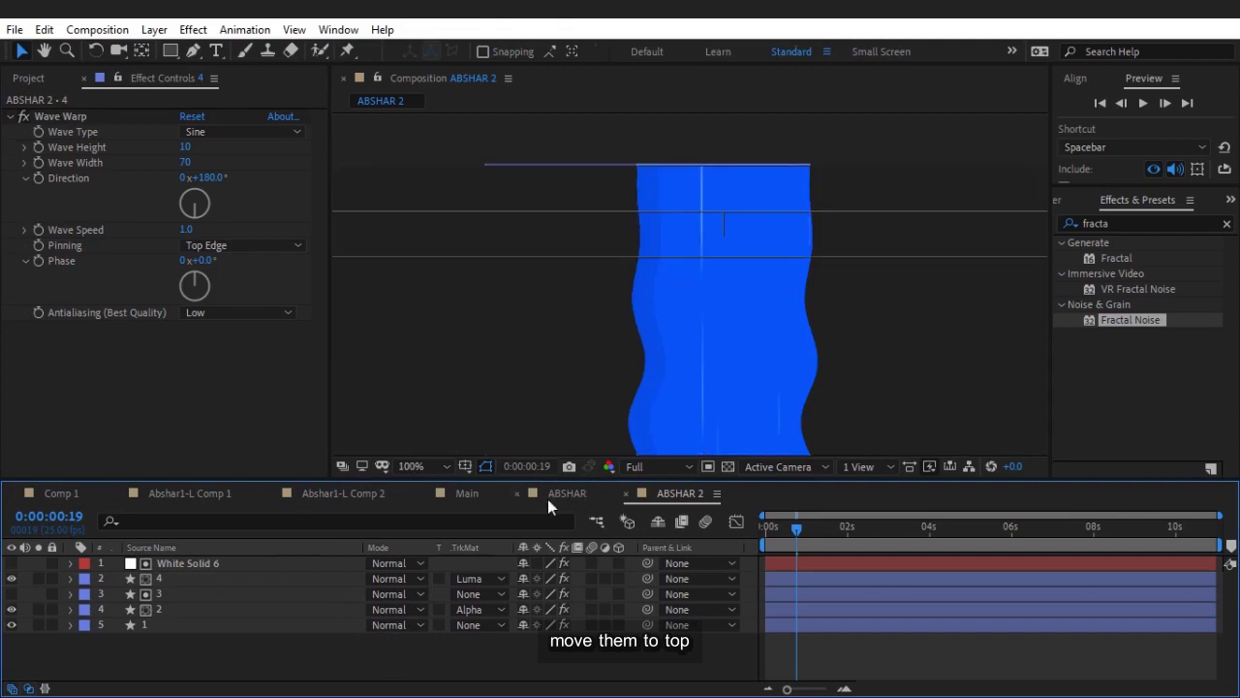
Step: Add ABSHAR 2 from the Project panel as a layer in the Main composition
left_click(468, 494)
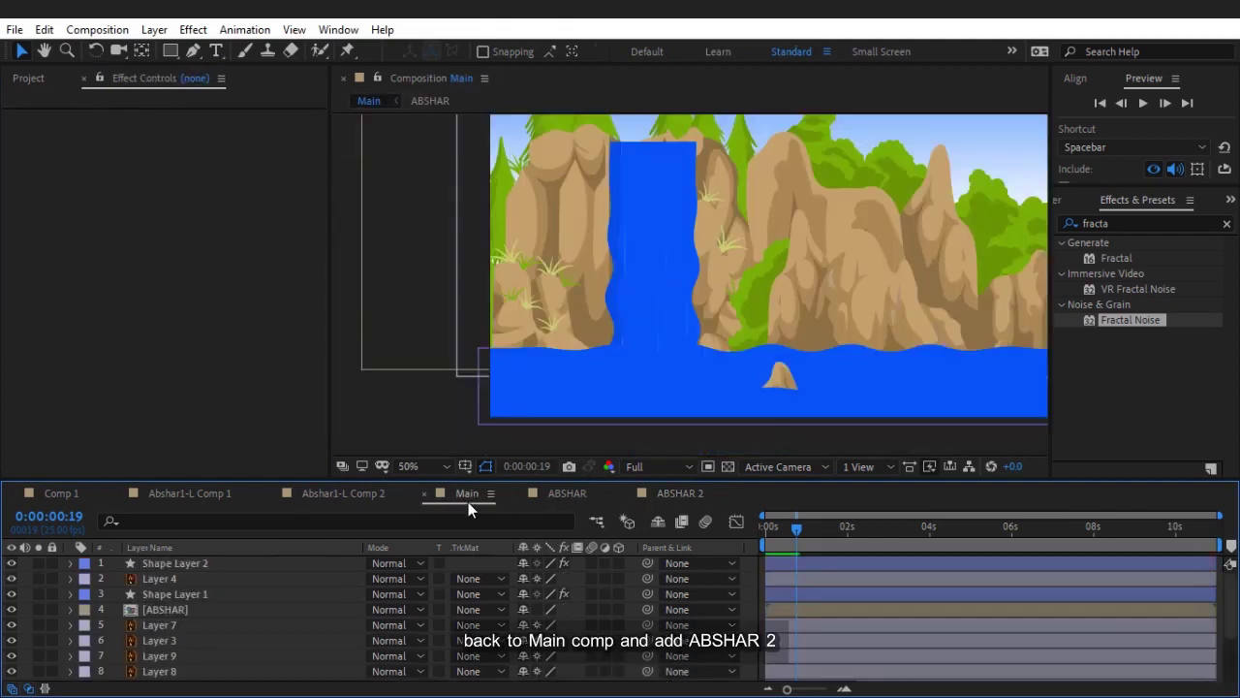
left_click(29, 78)
left_click_drag(59, 258, 233, 607)
left_click_drag(738, 219, 779, 261)
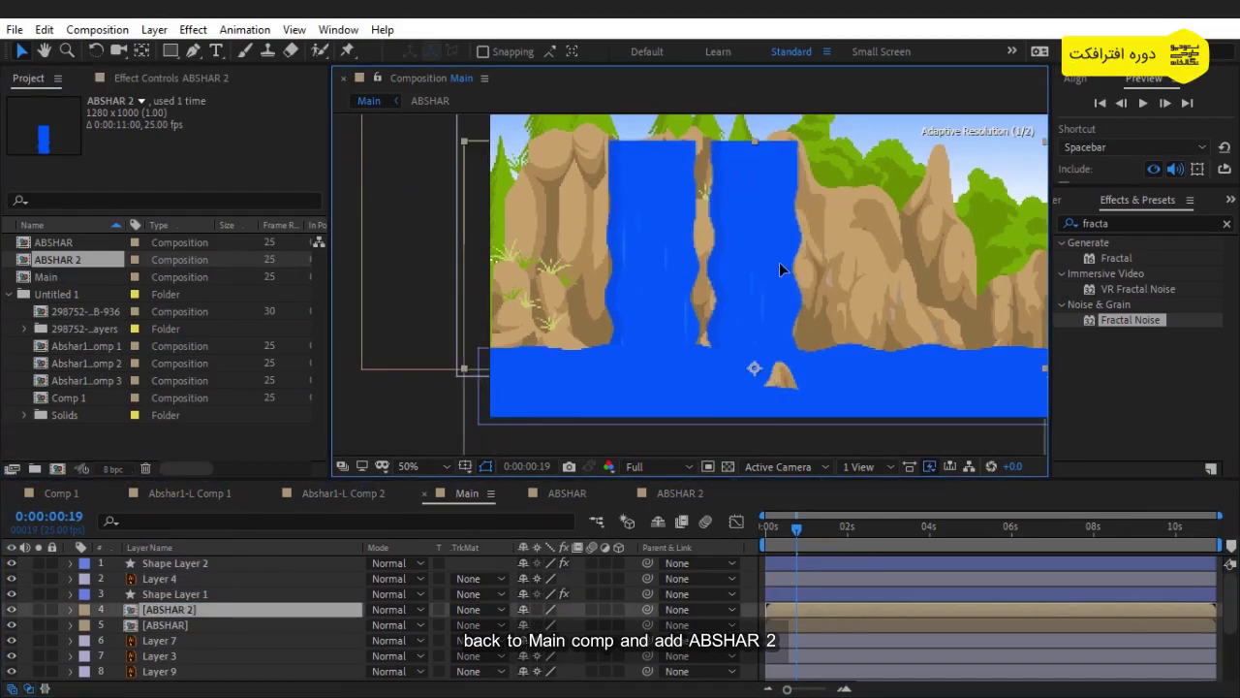
key("period")
key("period")
mouse_move(769, 230)
left_mouse_down()
mouse_move(794, 300)
mouse_move(636, 411)
mouse_move(810, 339)
left_mouse_up()
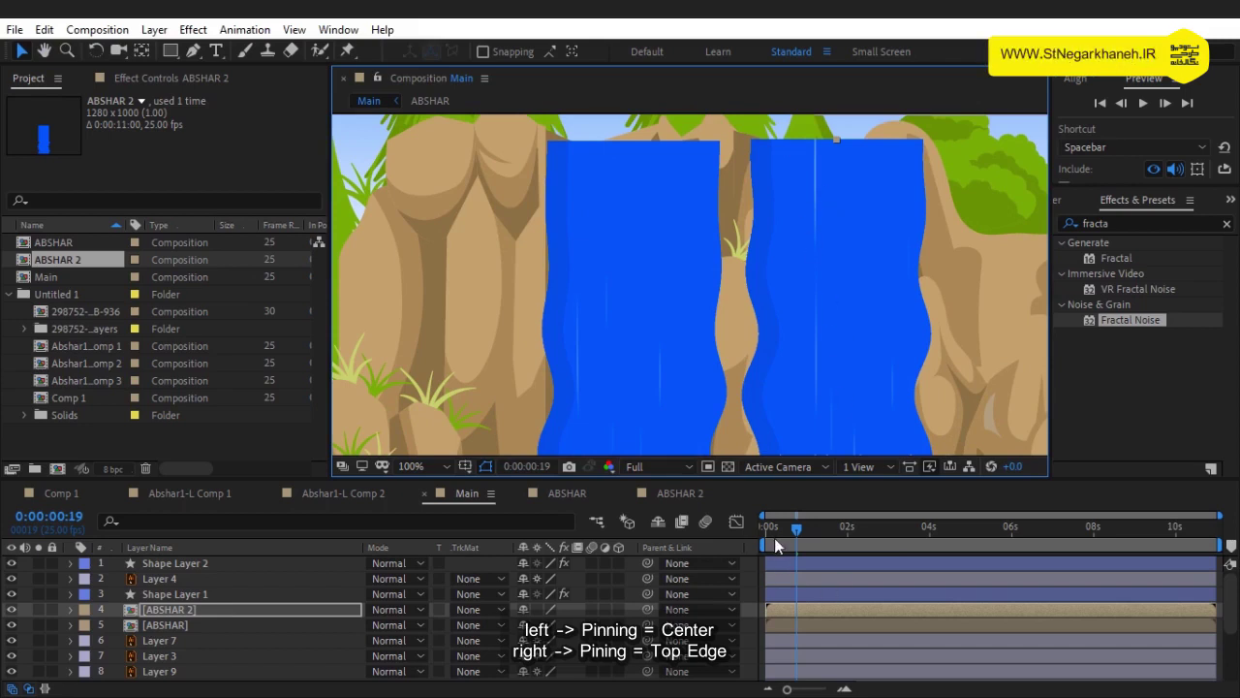
Step: Set preview resolution to Half and play back the two waterfalls
left_click(651, 468)
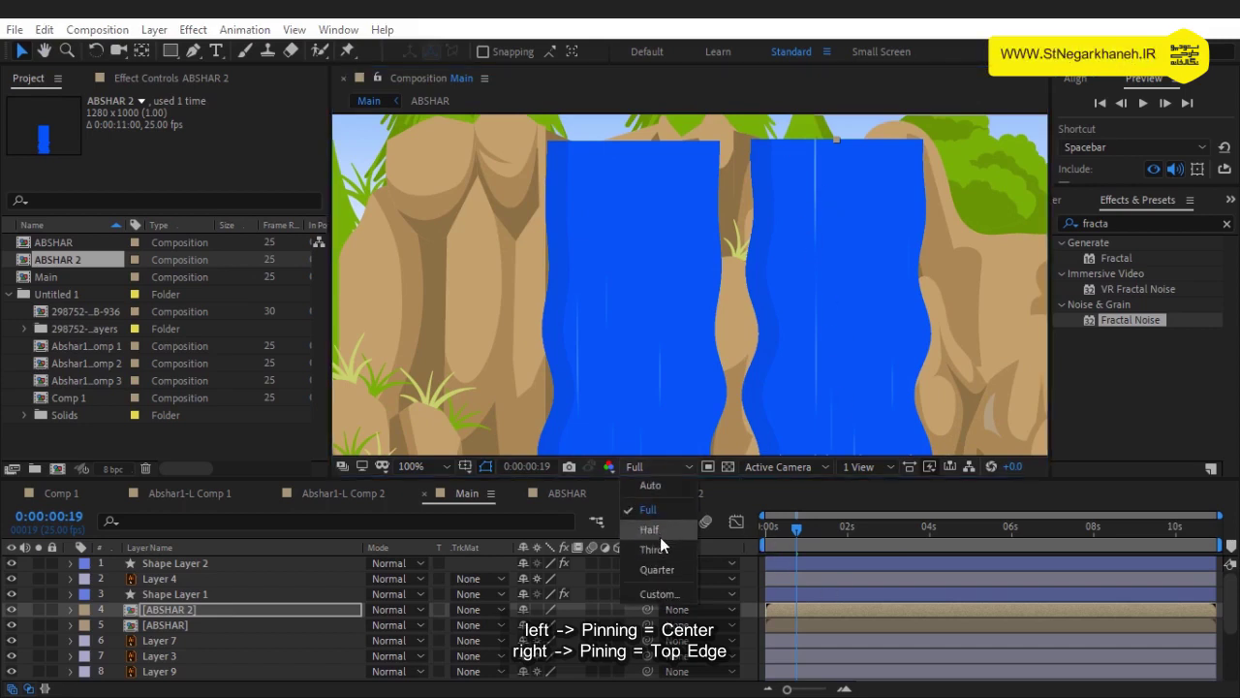
left_click(661, 549)
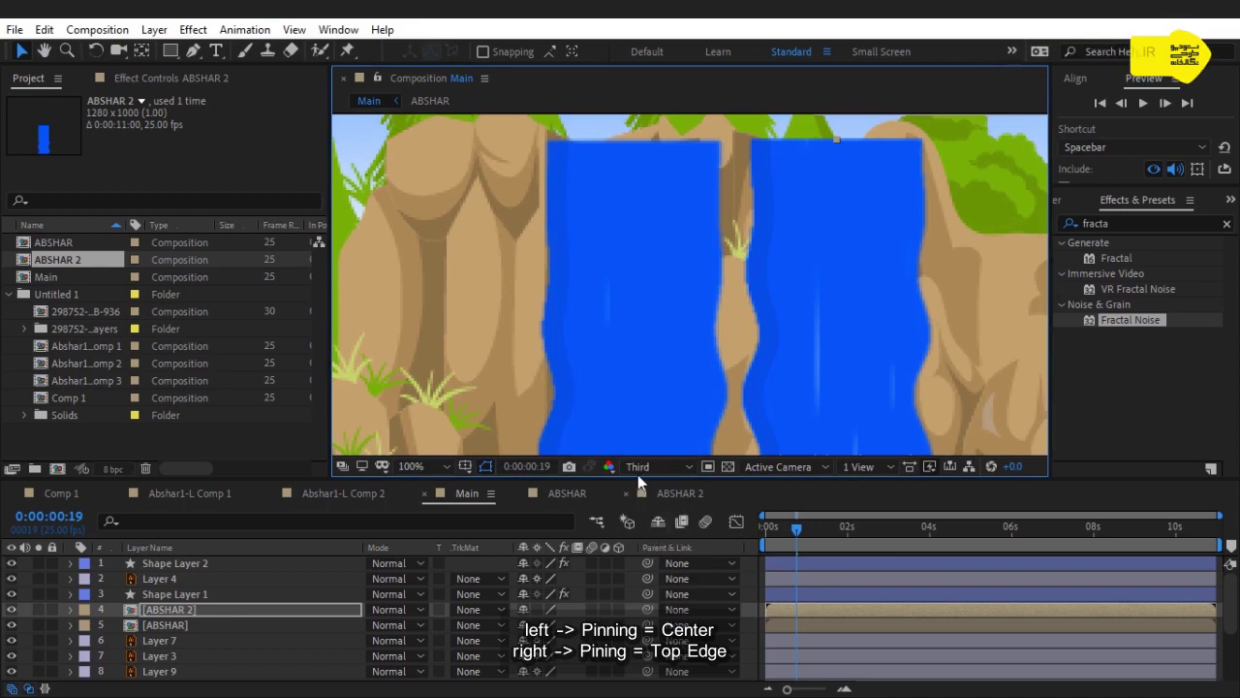
left_click(651, 467)
left_click(648, 530)
key("space")
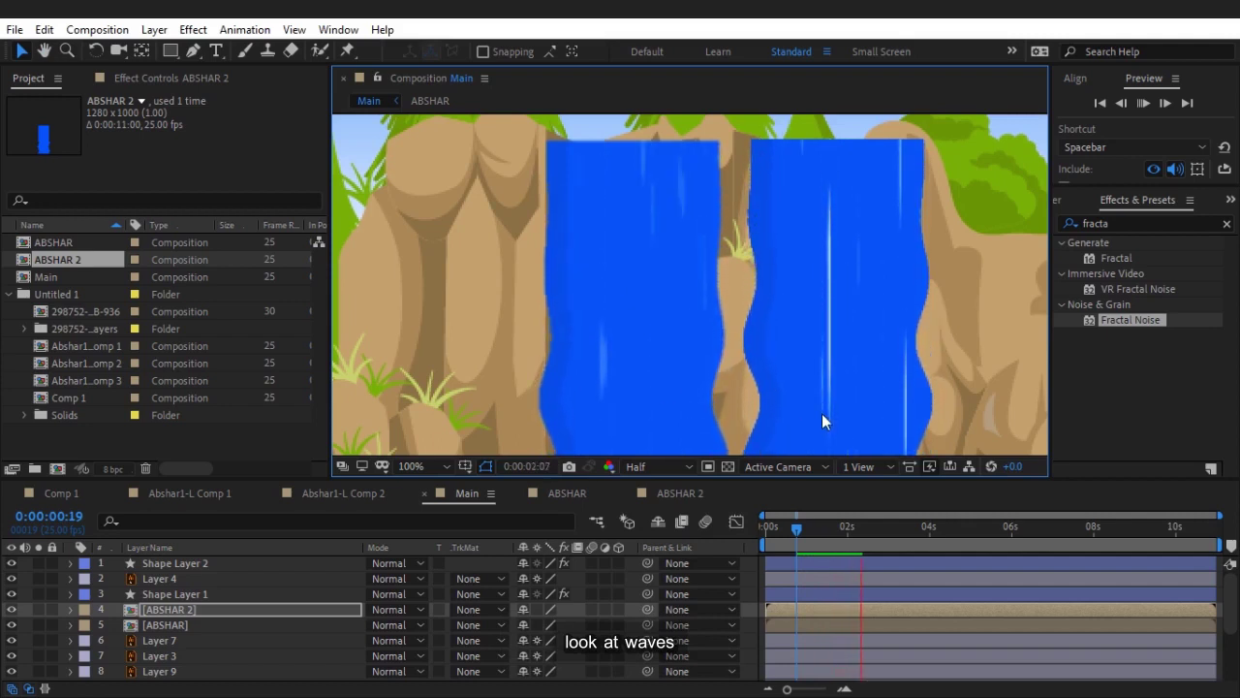
left_click(817, 535)
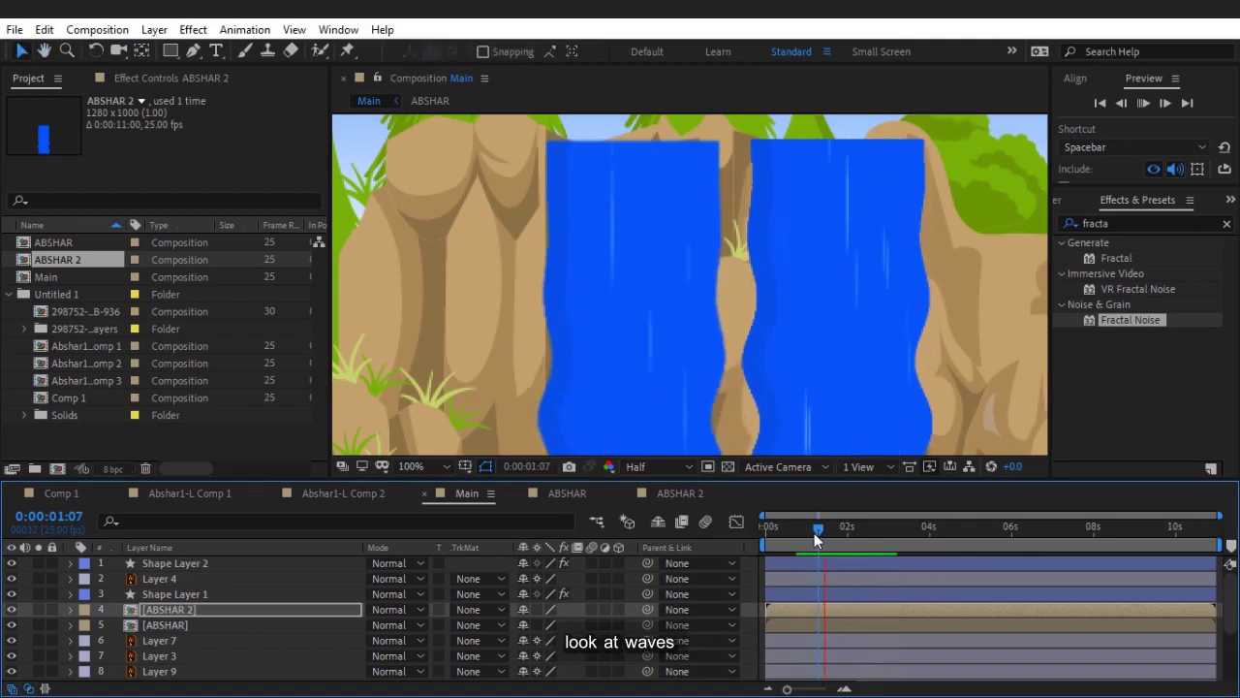
key("space")
scroll(860, 369, "up", 1)
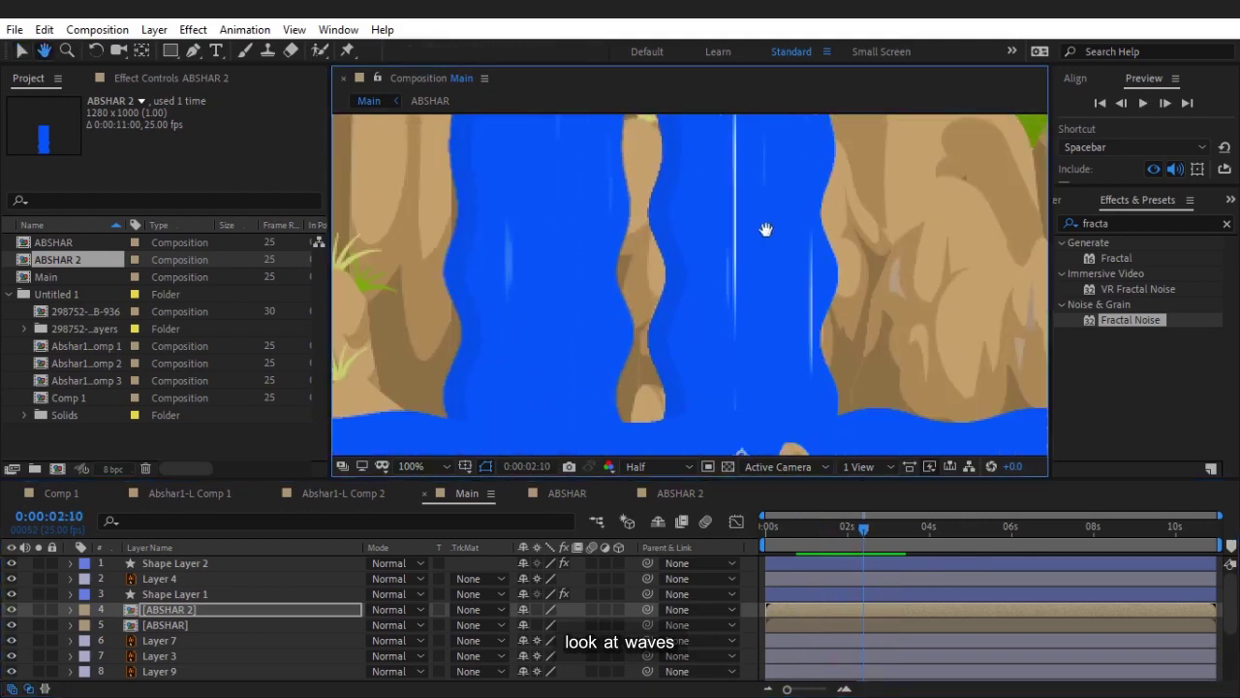
scroll(762, 238, "down", 3)
Step: Move the ABSHAR 2 waterfall right and down into the right-hand cliff gap
left_click(182, 611)
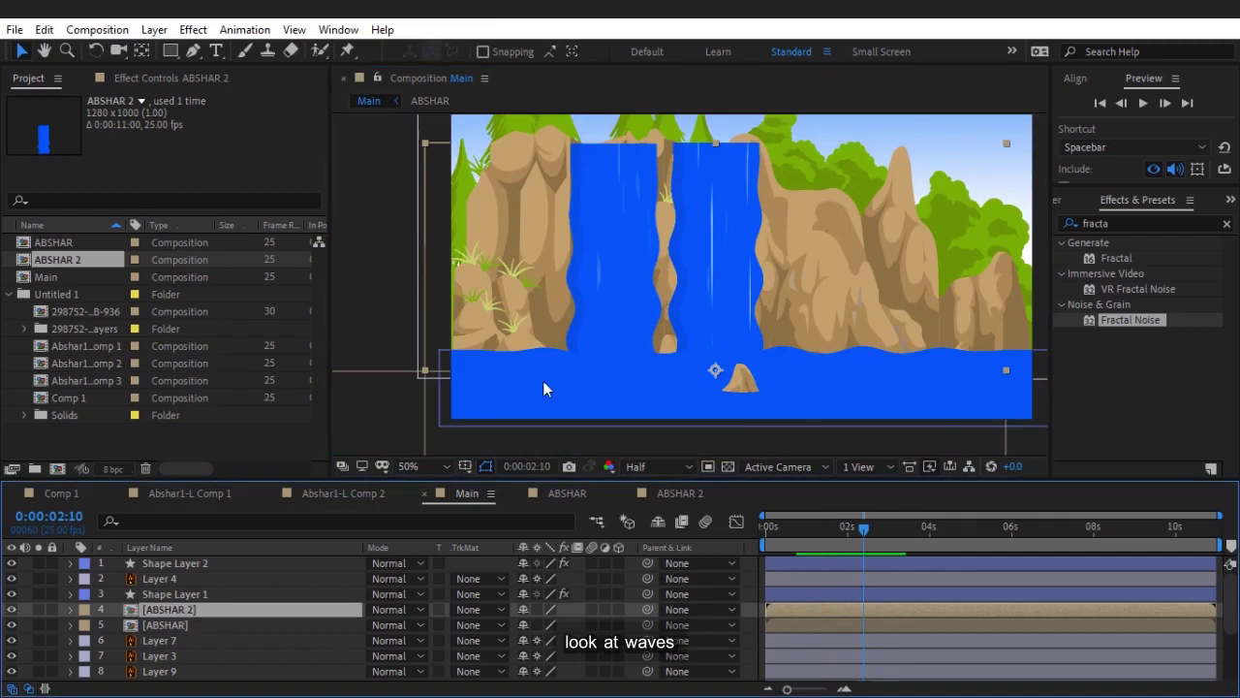
mouse_move(677, 219)
left_mouse_down()
mouse_move(758, 267)
mouse_move(784, 254)
left_mouse_up()
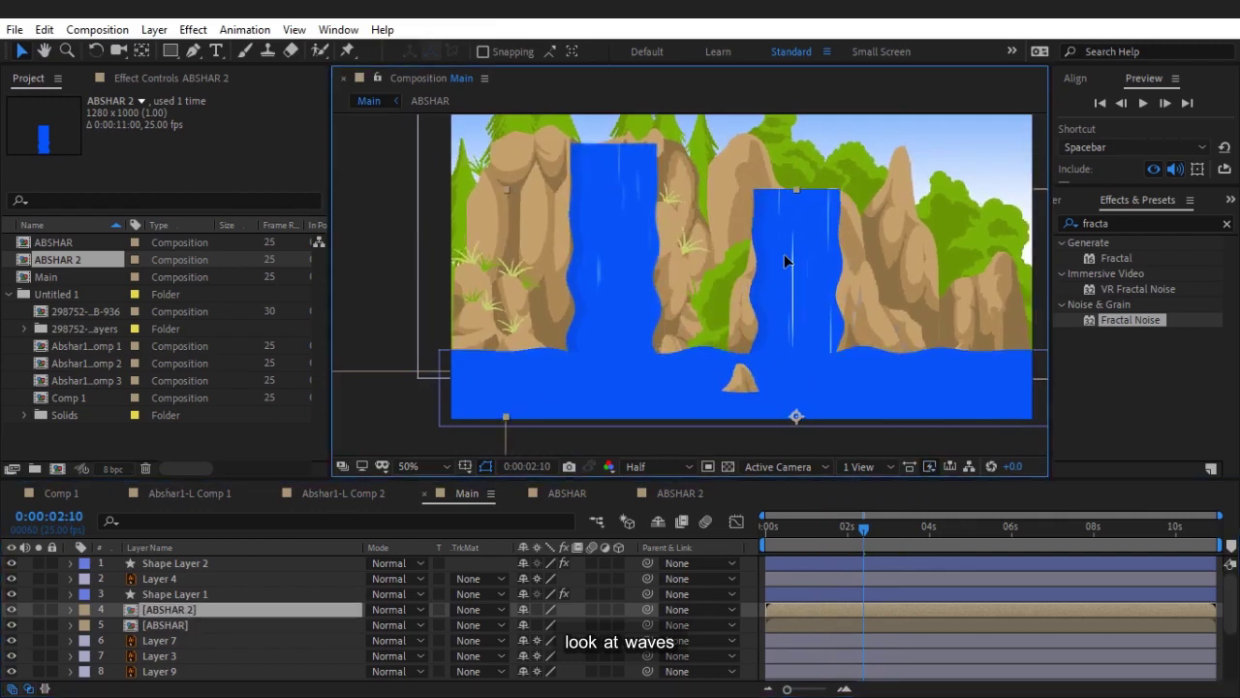
key("comma")
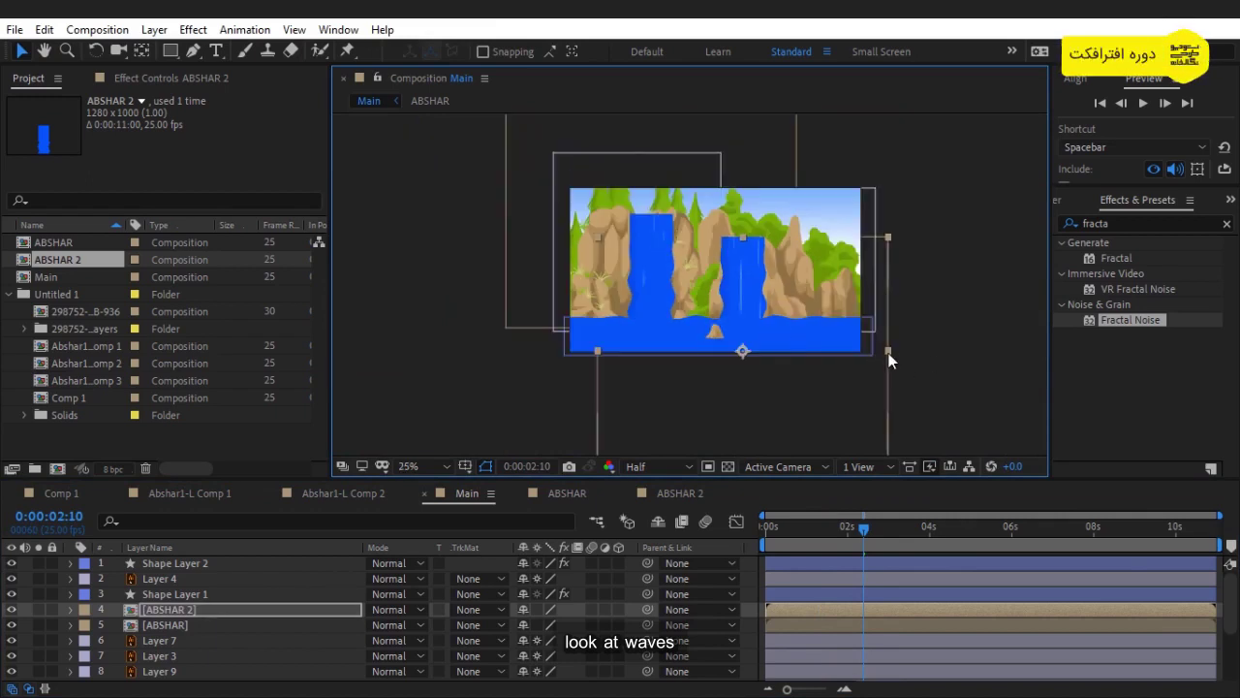
key("period")
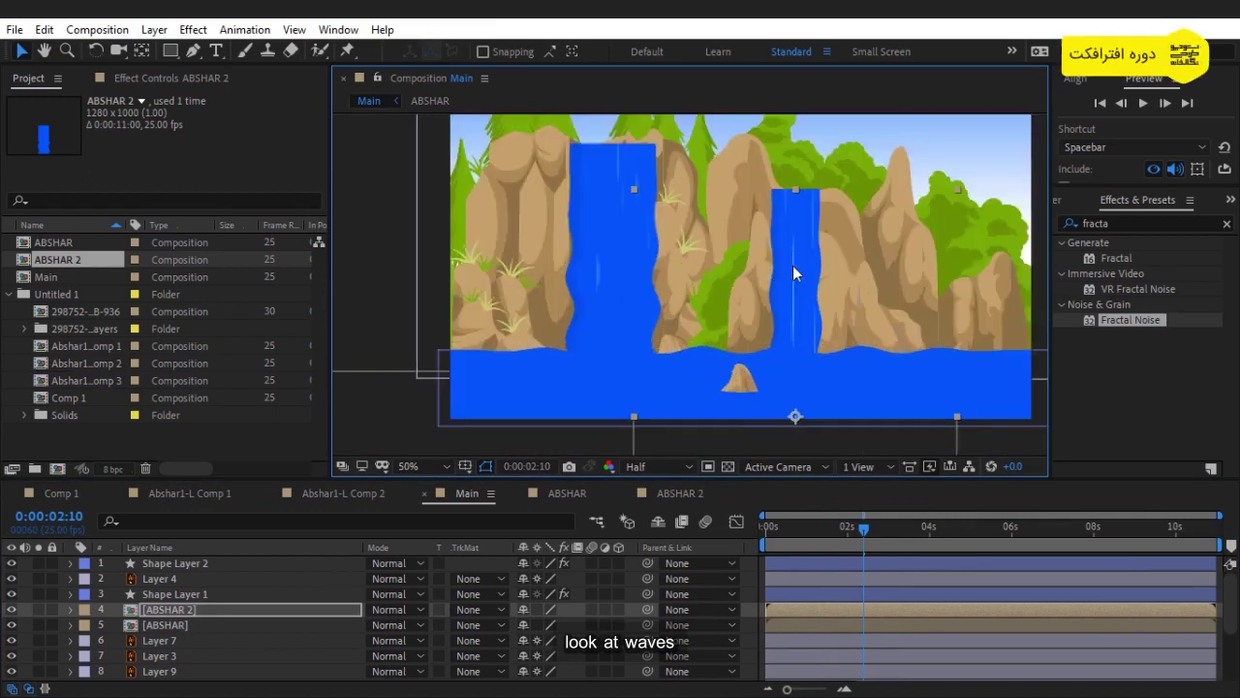
left_click_drag(801, 259, 824, 252)
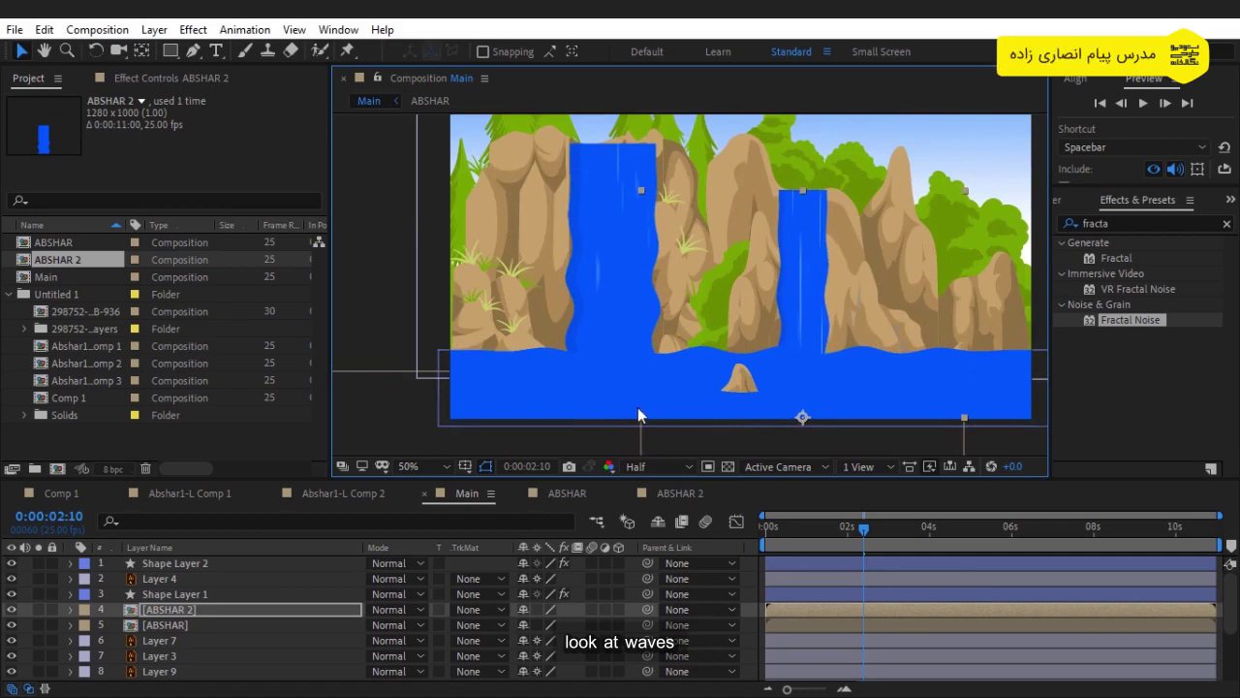
Step: Narrow the second waterfall, nudge it right, and return preview resolution to Full
left_click_drag(643, 423, 691, 418)
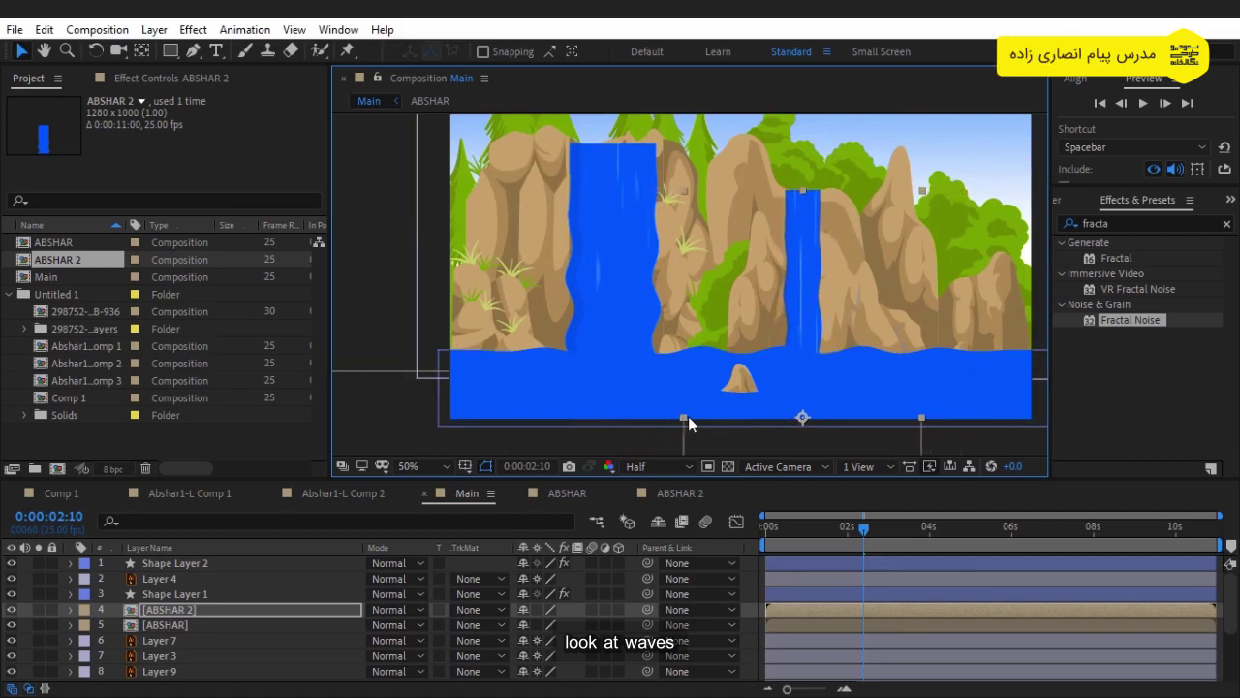
scroll(818, 227, "up", 3)
scroll(849, 216, "down", 2)
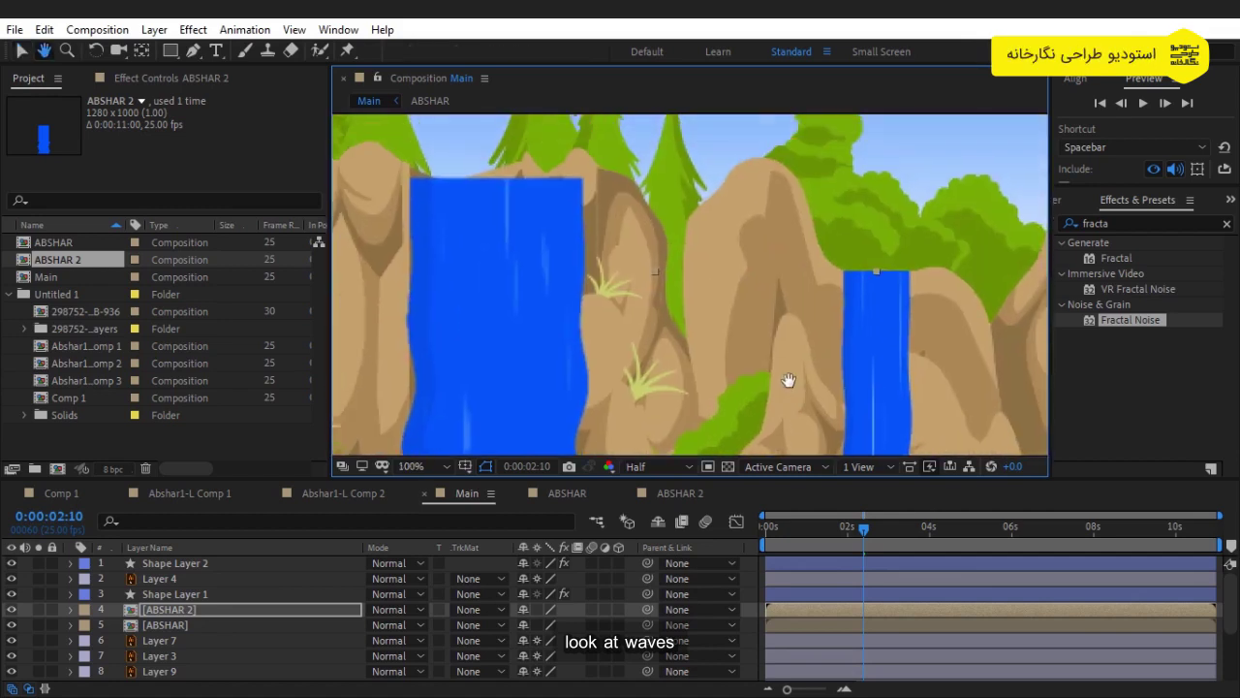
key("v")
key("Right")
key("Right")
key("Right")
key("Right")
key("comma")
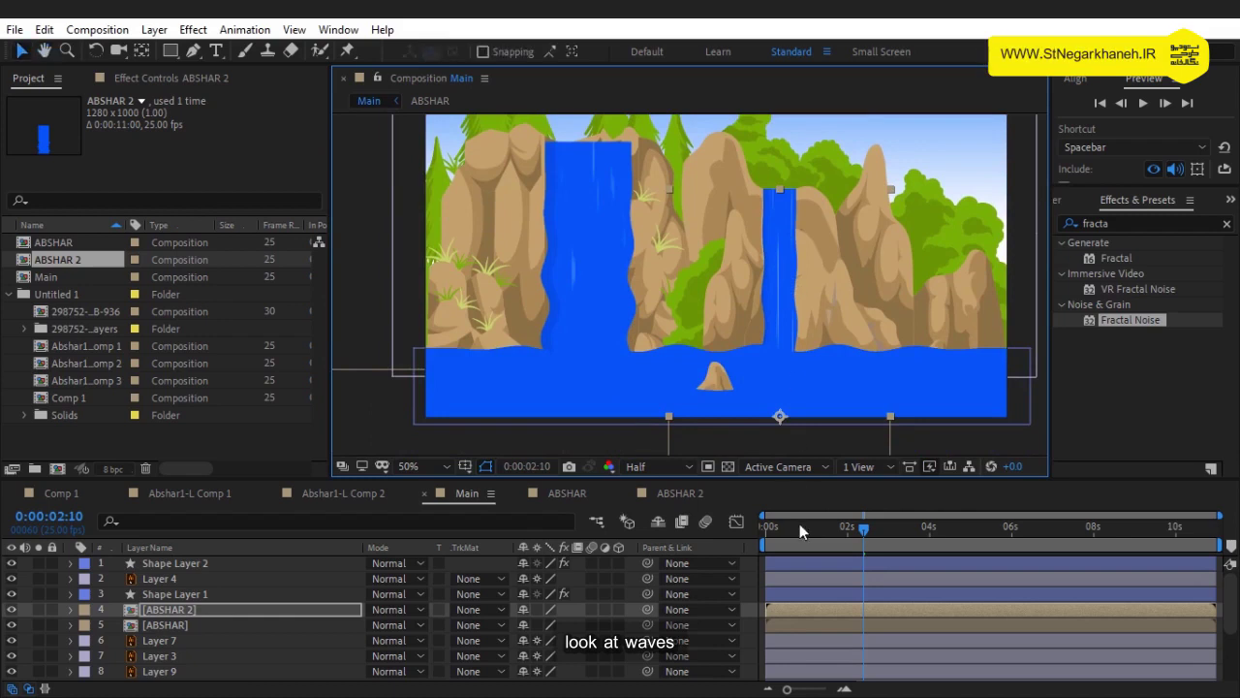
left_click(745, 571)
scroll(818, 176, "down", 2)
scroll(715, 302, "up", 2)
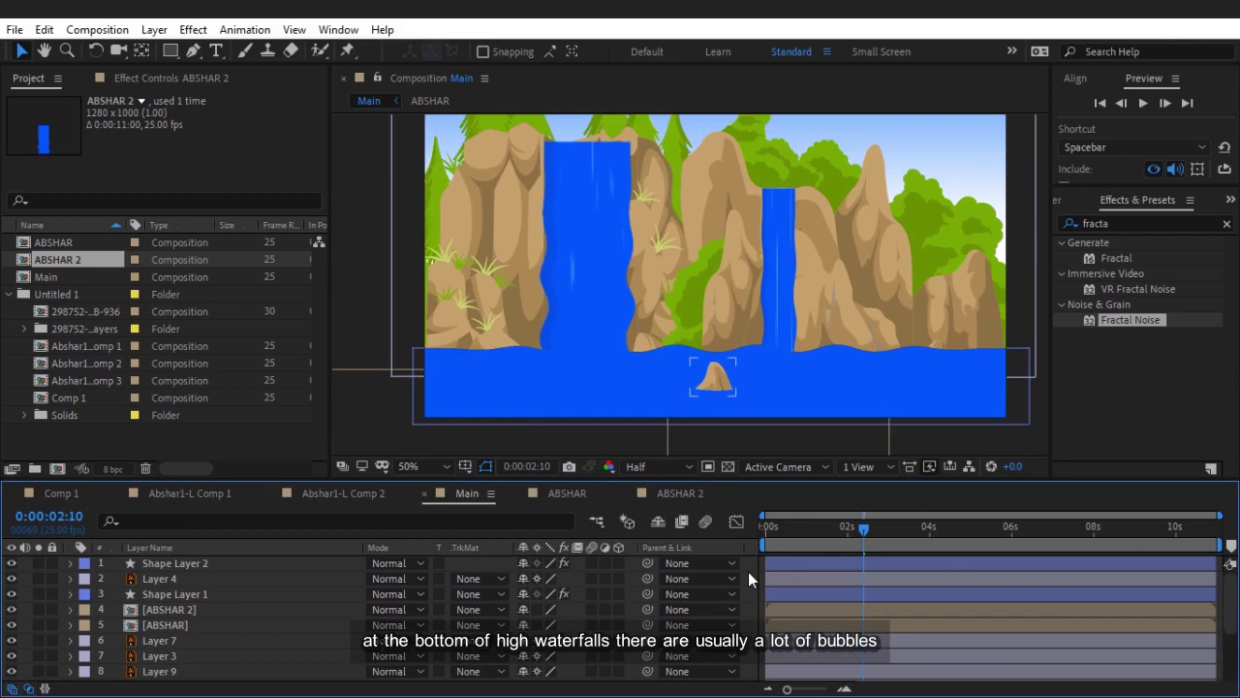
left_click(662, 471)
left_click(652, 508)
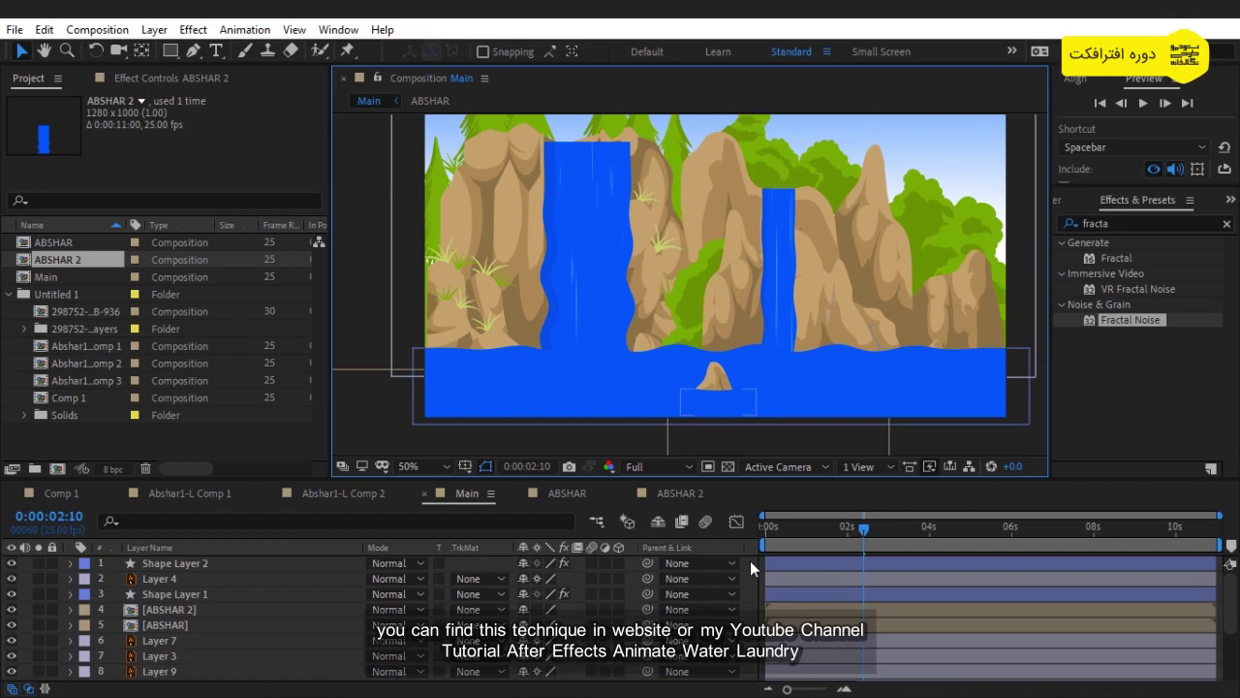
Step: Create a new white solid, White Solid 7, in Main and select the effect search text
right_click(750, 560)
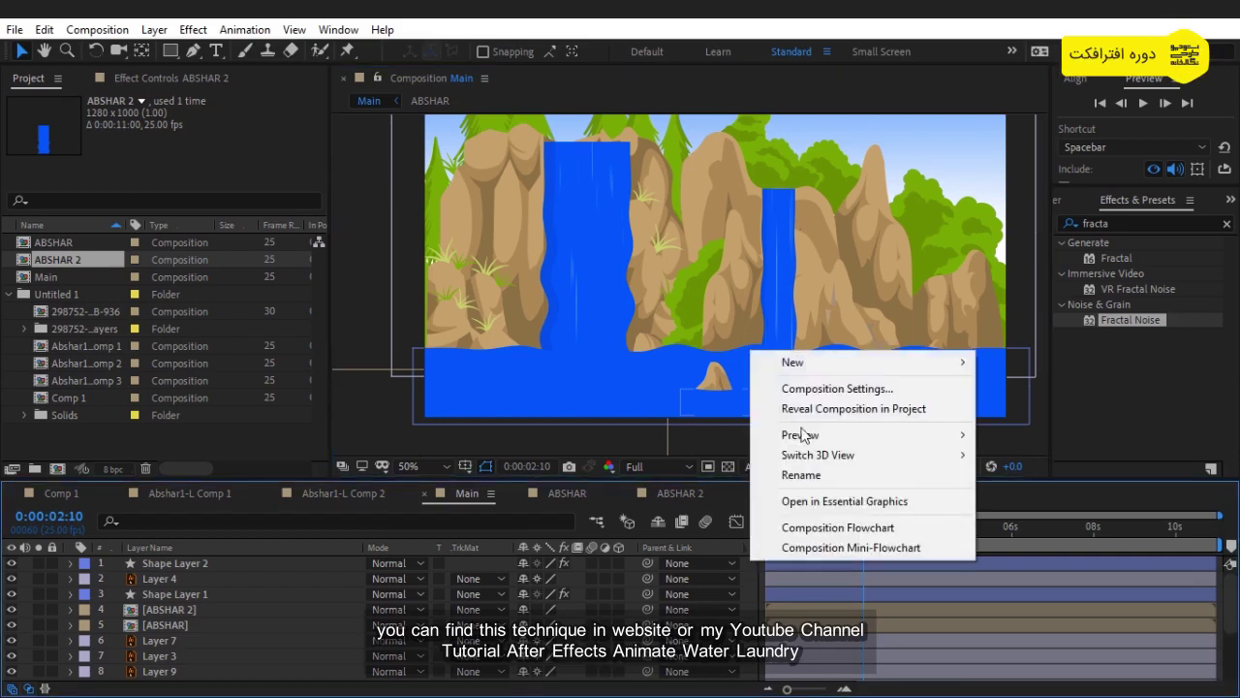
mouse_move(831, 362)
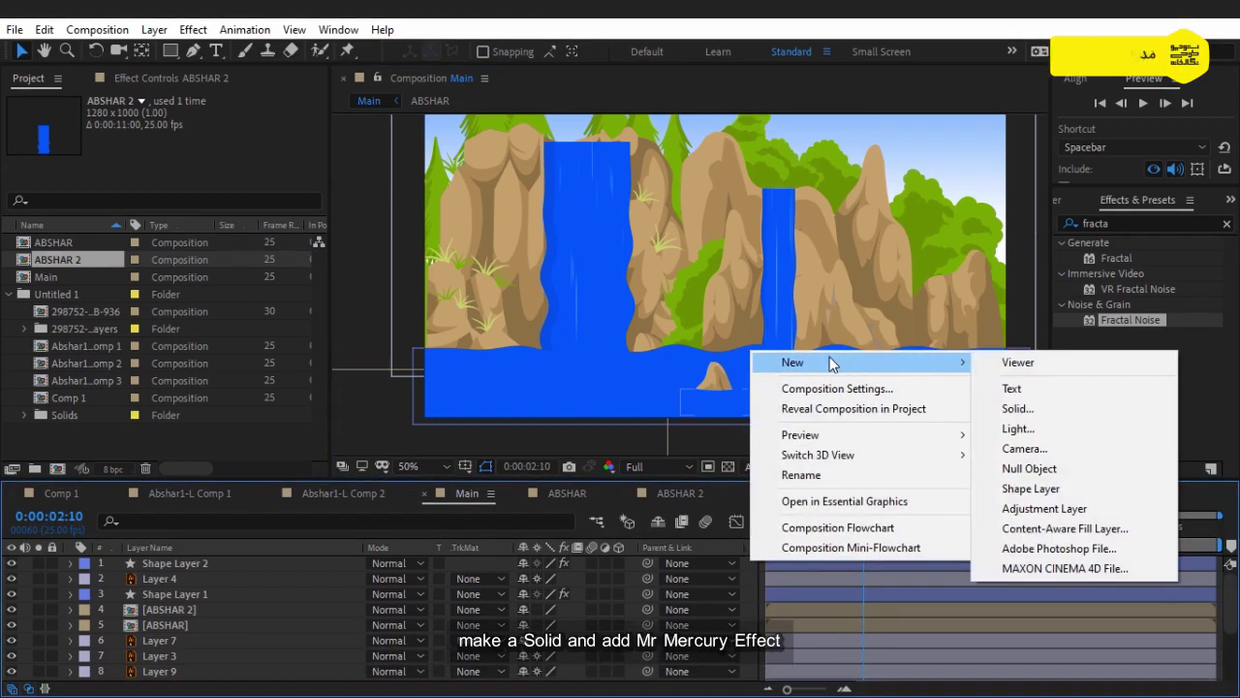
left_click(1061, 408)
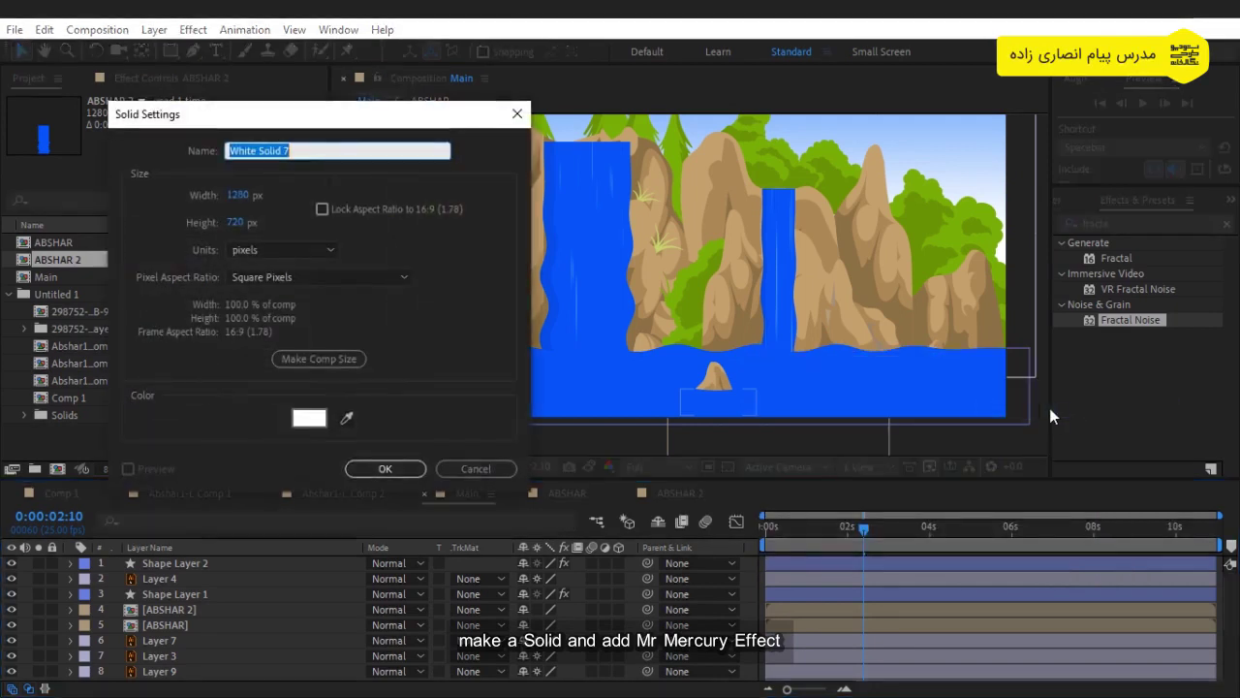
left_click(392, 475)
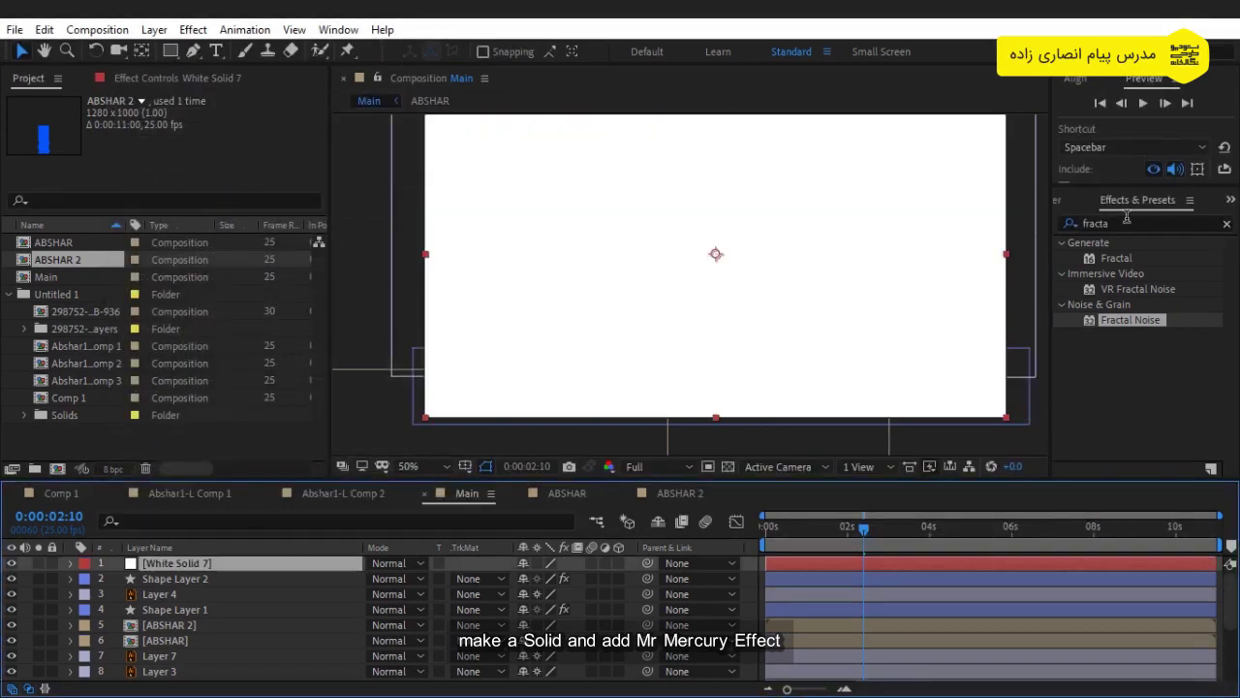
double_click(1129, 221)
Step: Apply CC Mr. Mercury to White Solid 7, undo the emitter move, and solo the layer
type("mr")
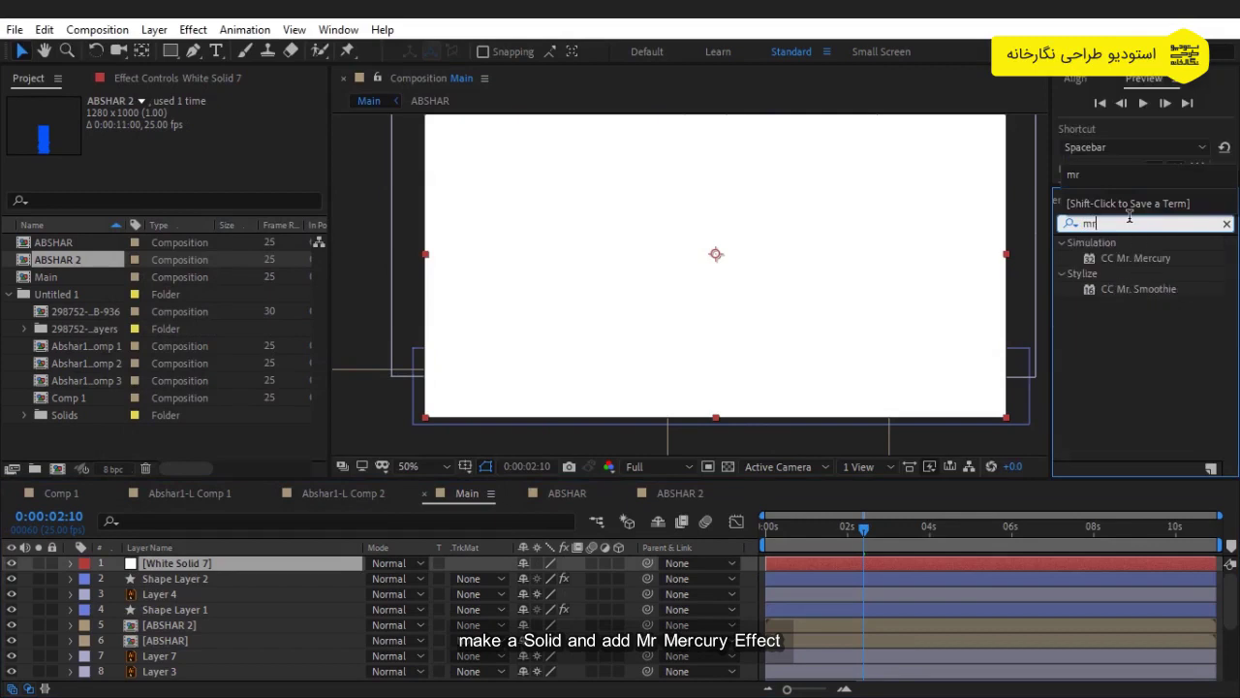
left_click_drag(1136, 258, 793, 267)
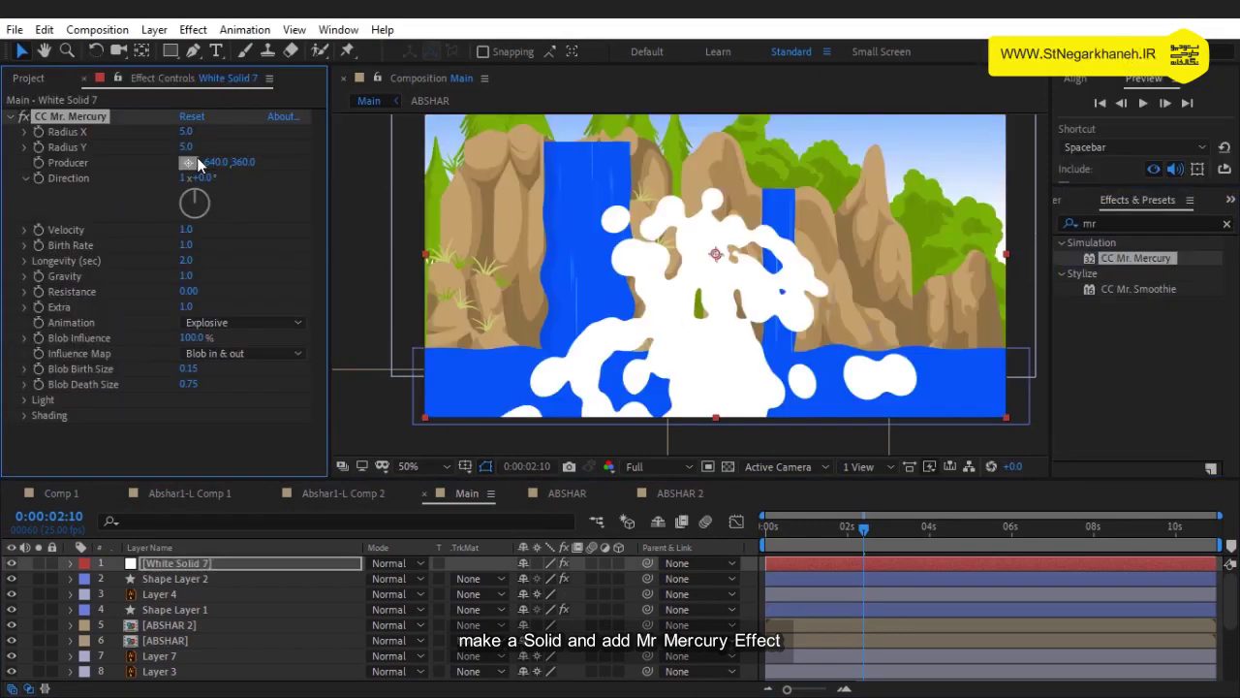
left_click_drag(713, 255, 706, 269)
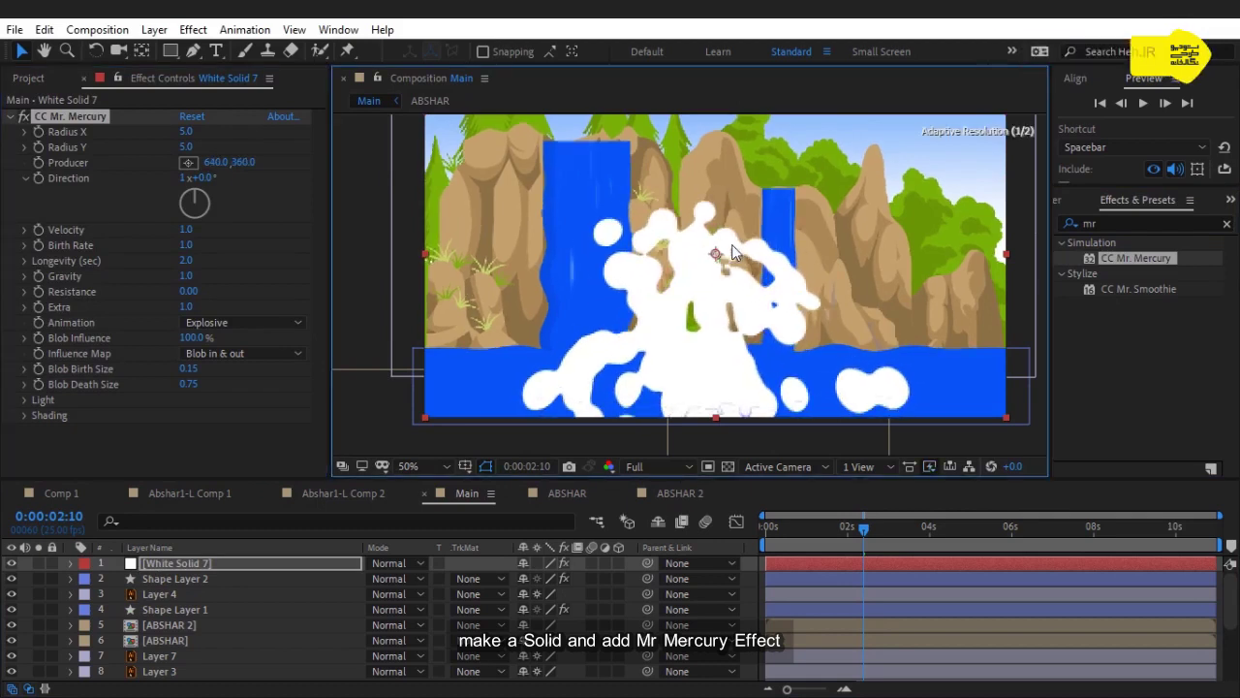
mouse_move(707, 265)
left_mouse_down()
mouse_move(690, 299)
mouse_move(535, 335)
left_mouse_up()
key("ctrl+z")
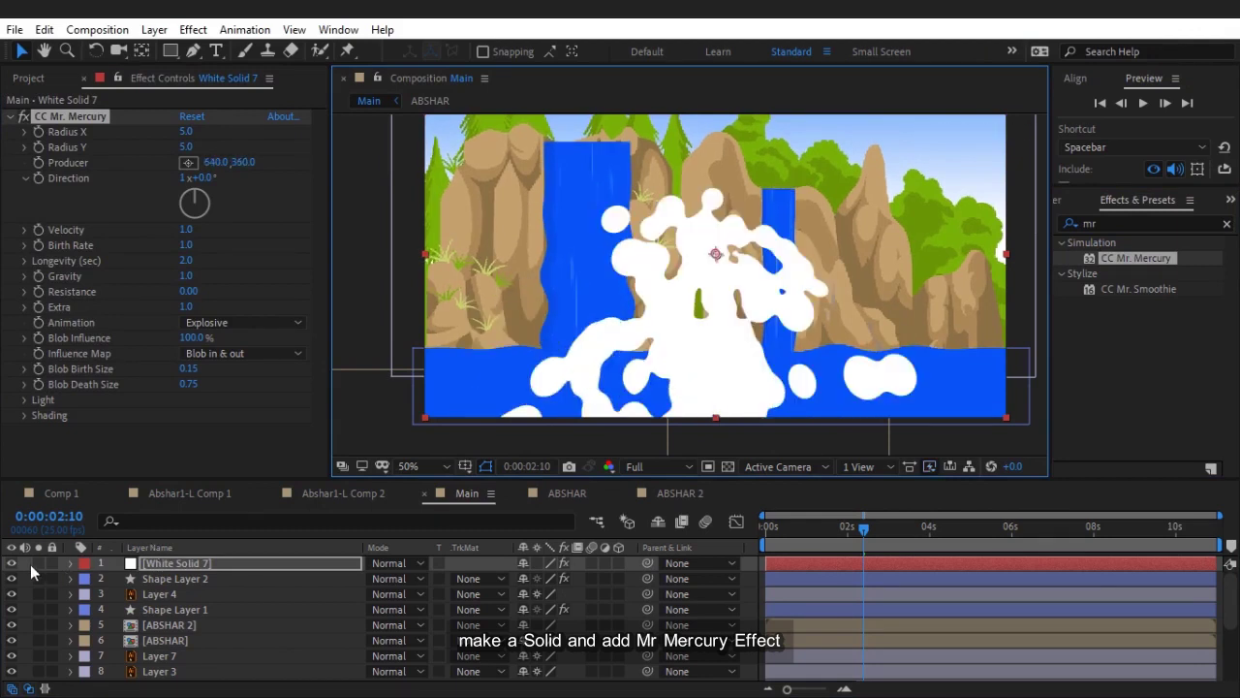
left_click(39, 562)
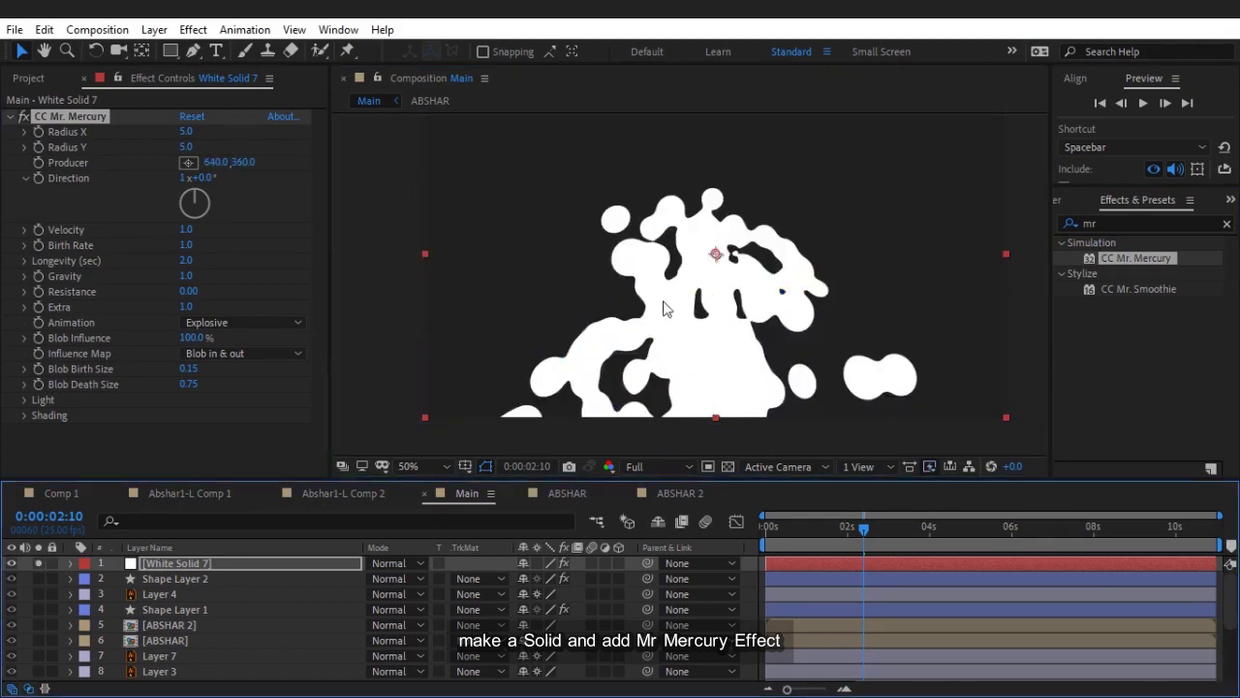
Step: Set Radius Y 0, Blob Death Size 0.1, Blob Birth Size 0.5 and Gravity 0
left_click(187, 146)
left_click(187, 132)
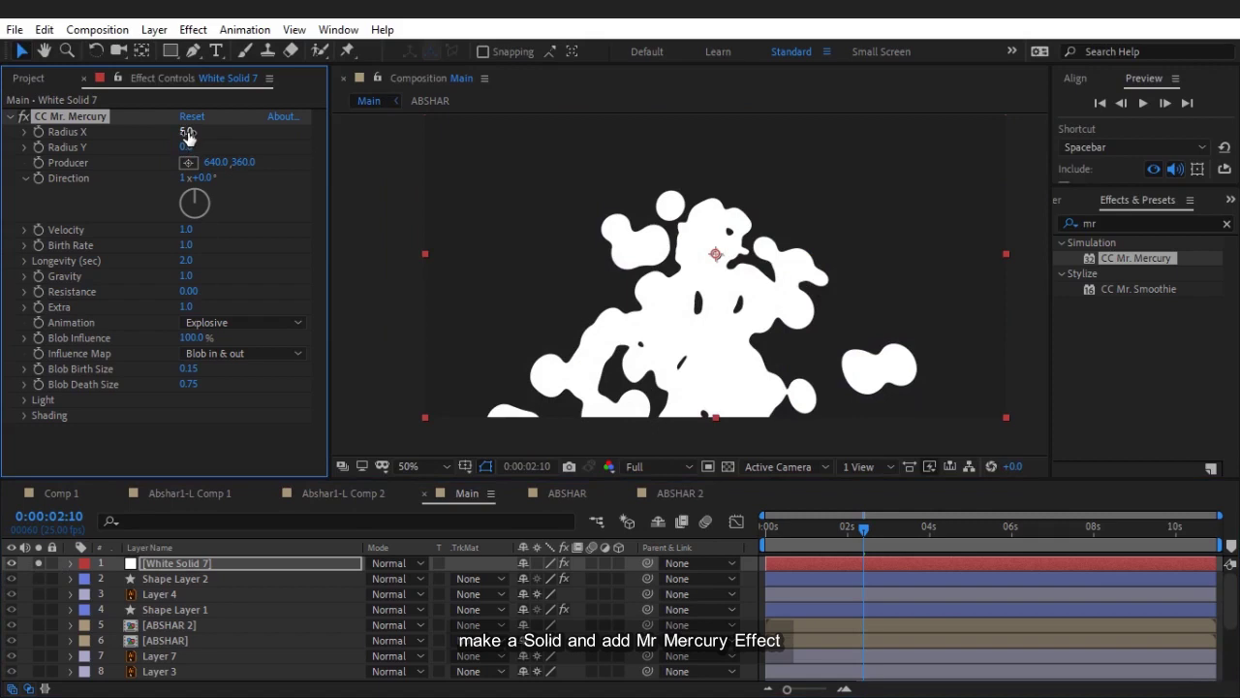
left_click(187, 385)
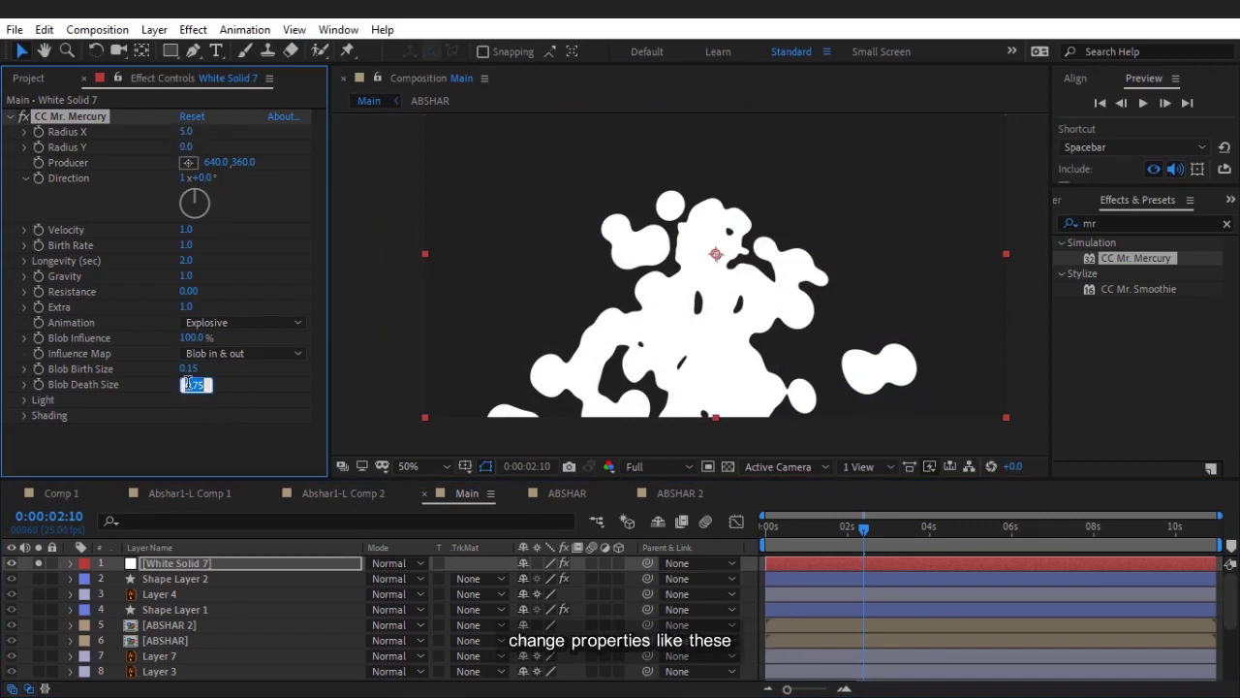
type("0.1")
key("Return")
left_click(188, 369)
type("0.5")
key("Return")
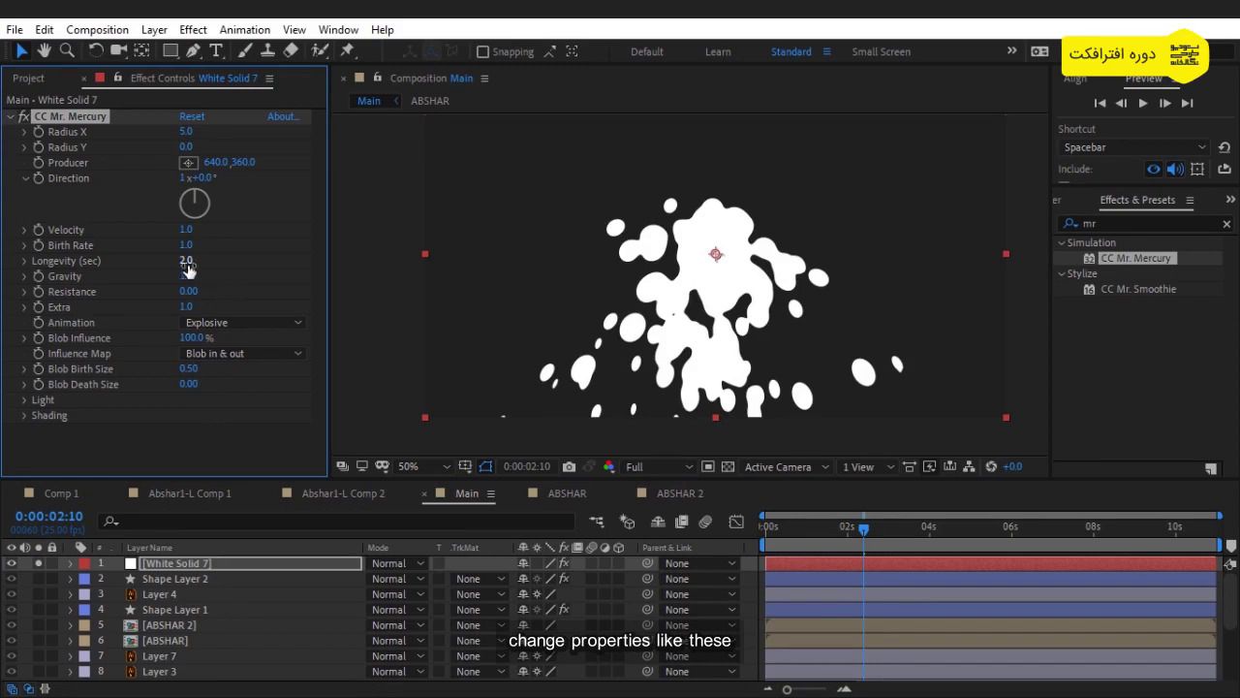
left_click(186, 275)
type("0")
key("Return")
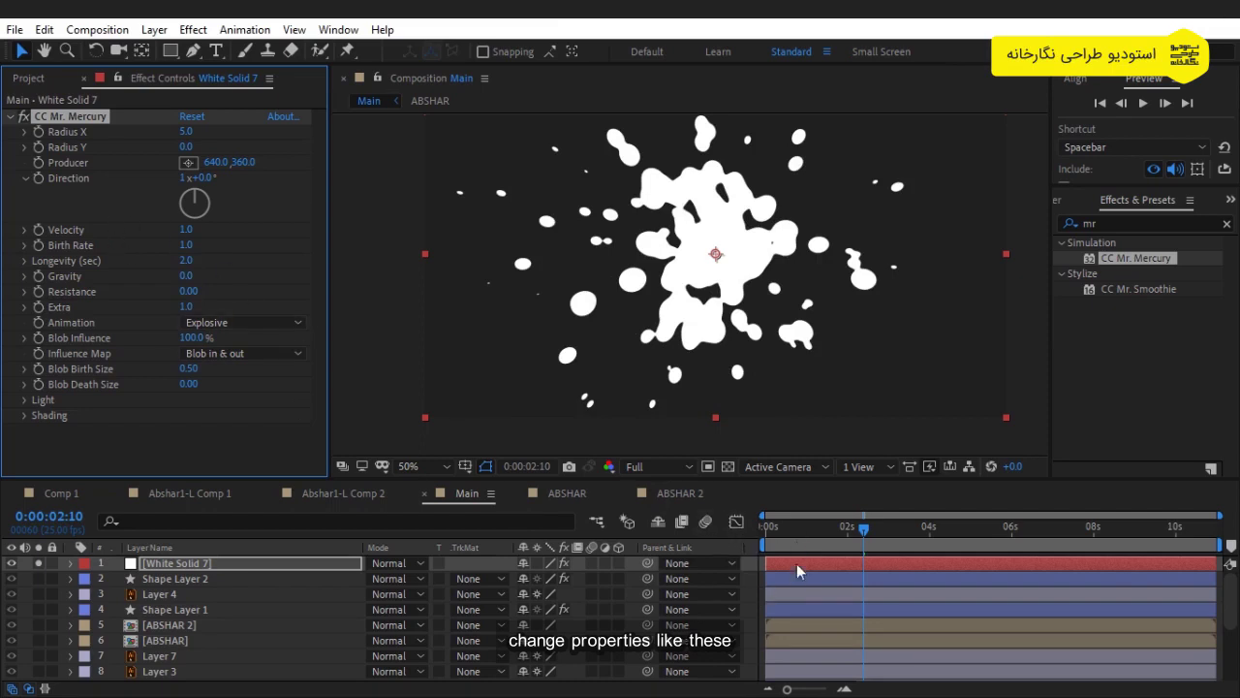
Step: After previewing, lower Blob Birth Size to 0.20 and set Resistance to 0.10
key("Home")
key("space")
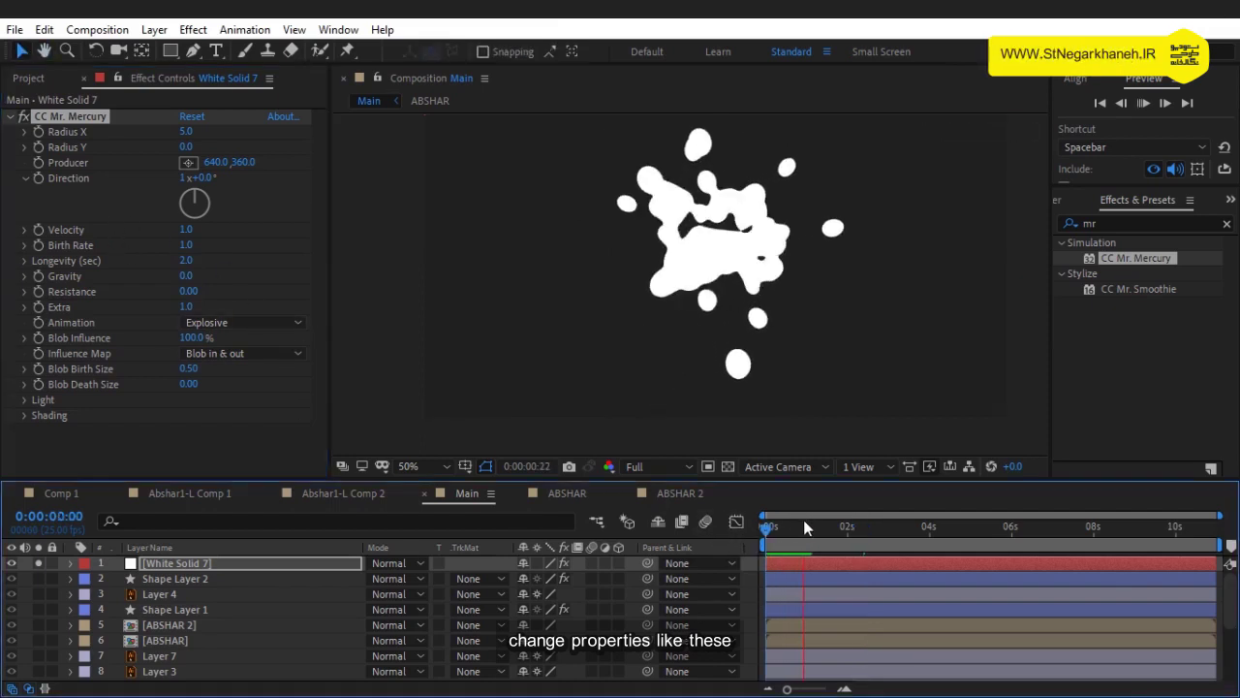
key("space")
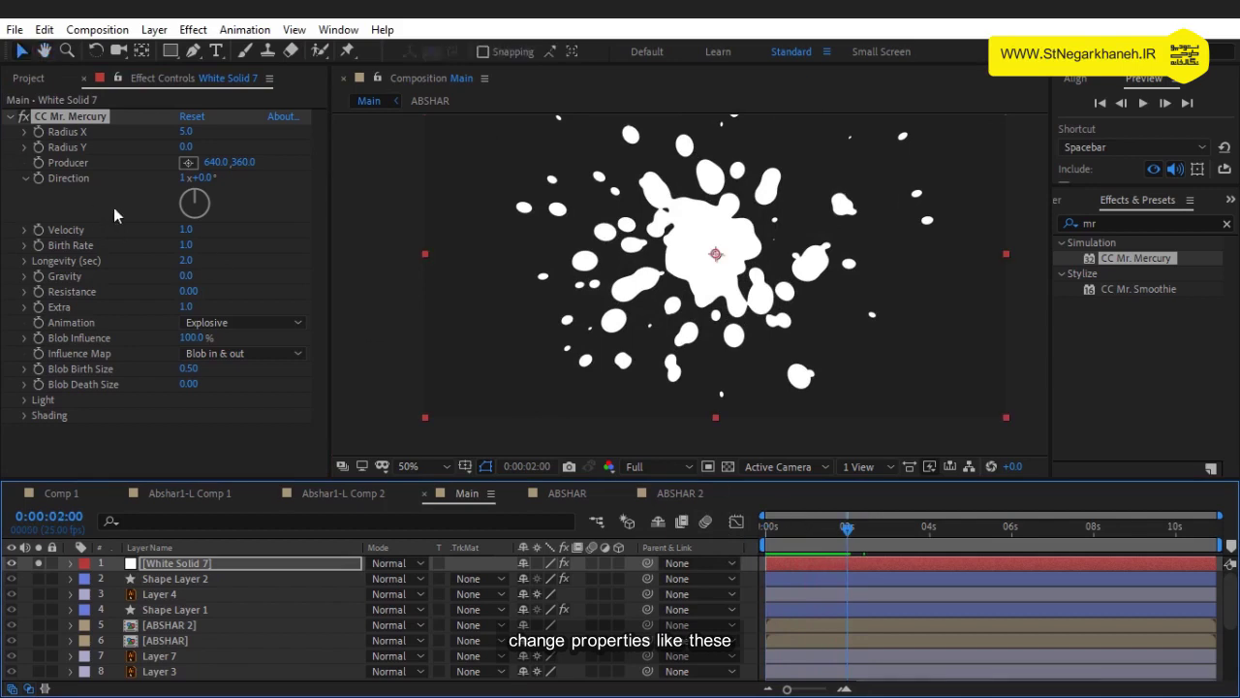
left_click(187, 369)
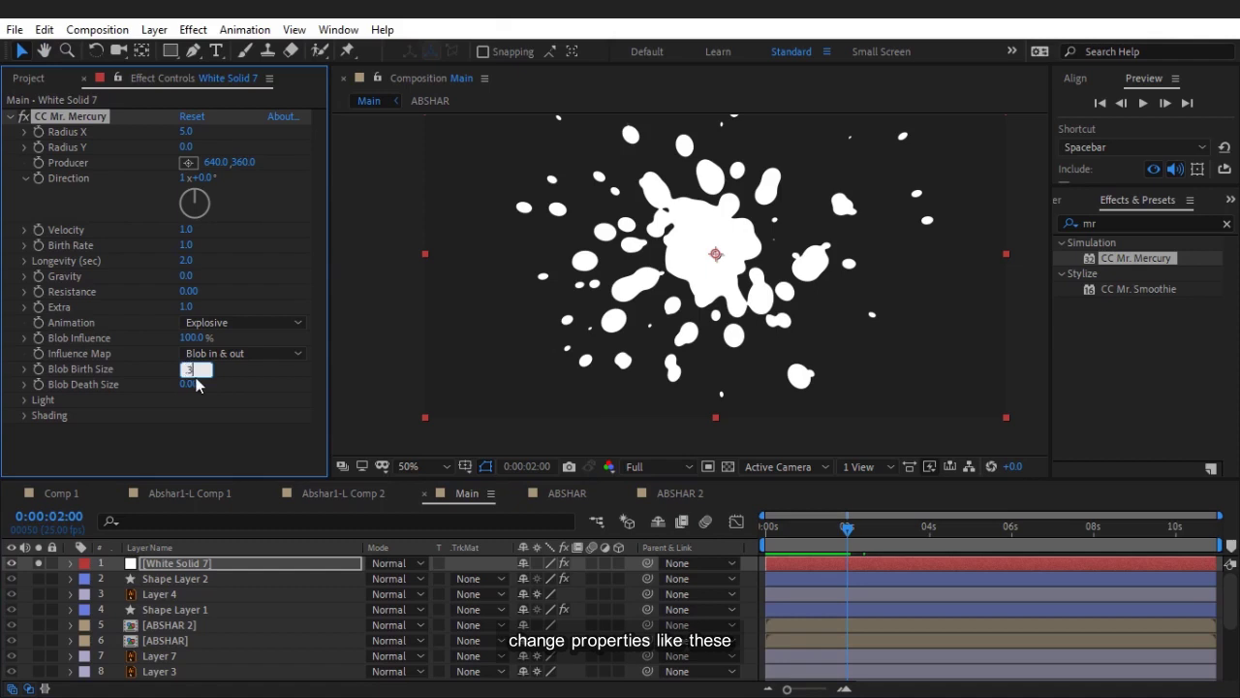
key("Return")
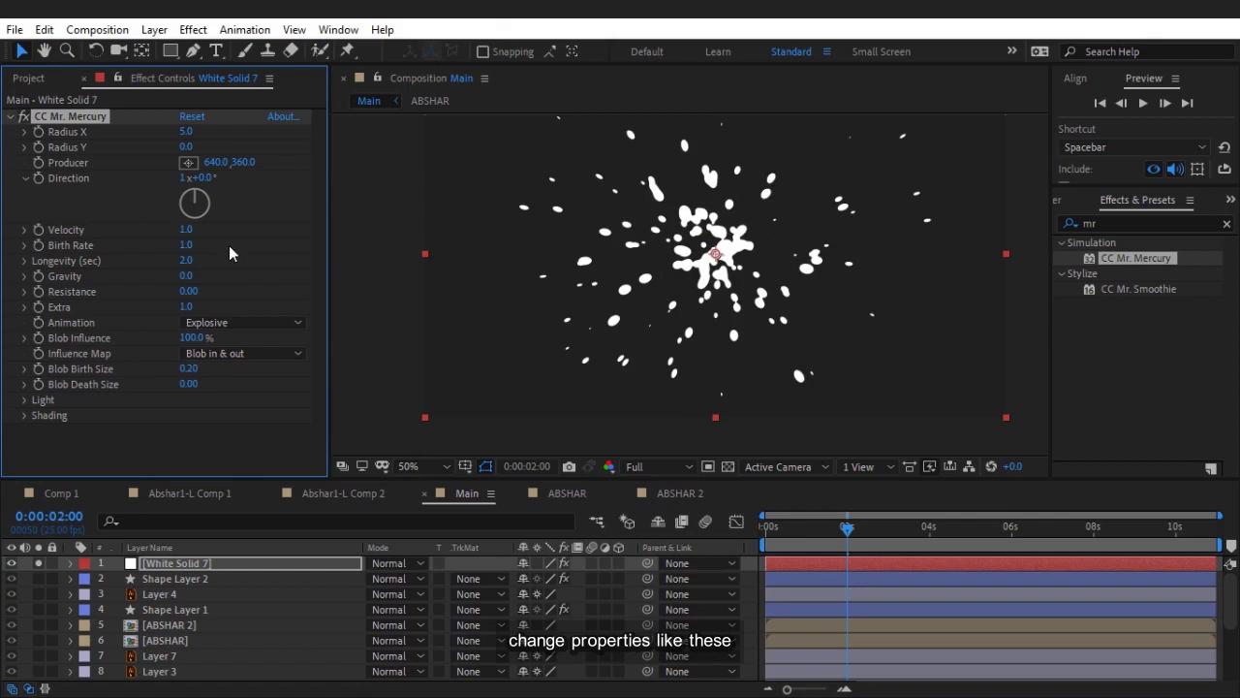
left_click(190, 295)
type("0.1")
key("Return")
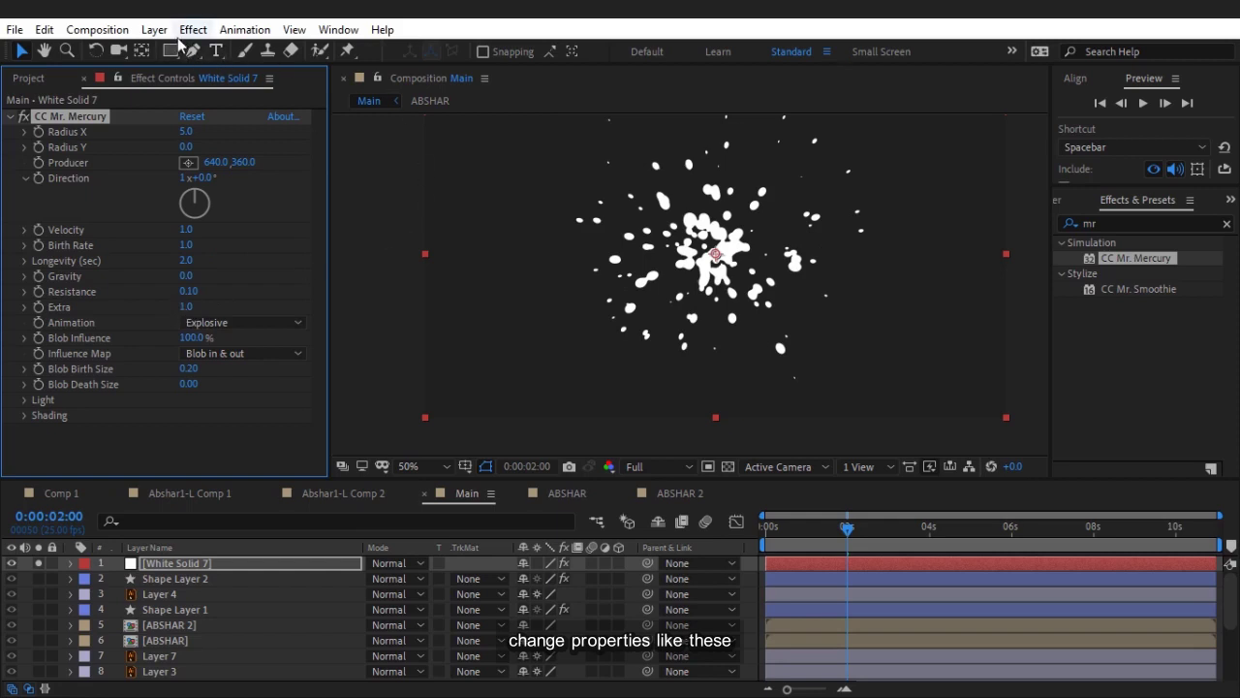
Step: Drag the Mr. Mercury Producer to the frame's bottom edge (642.0, 716.0)
left_click(87, 121)
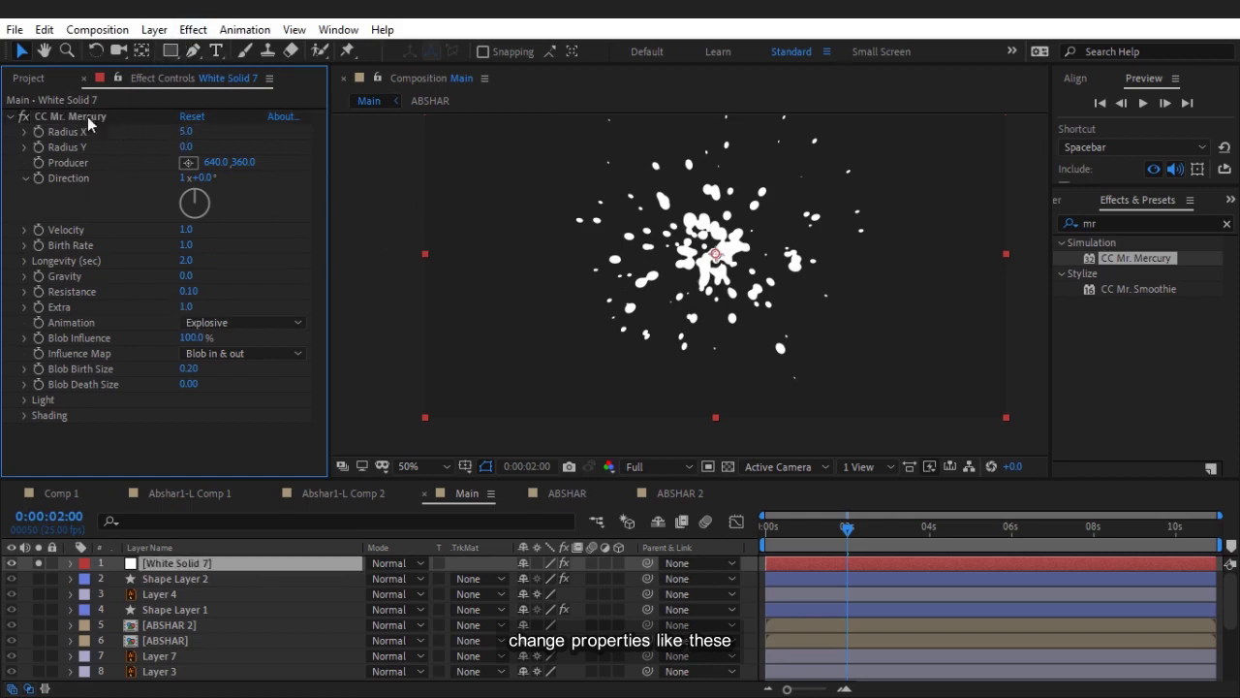
left_click(67, 119)
left_click_drag(715, 255, 717, 417)
Step: Set Longevity to 1.0 and preview the splash
key("space")
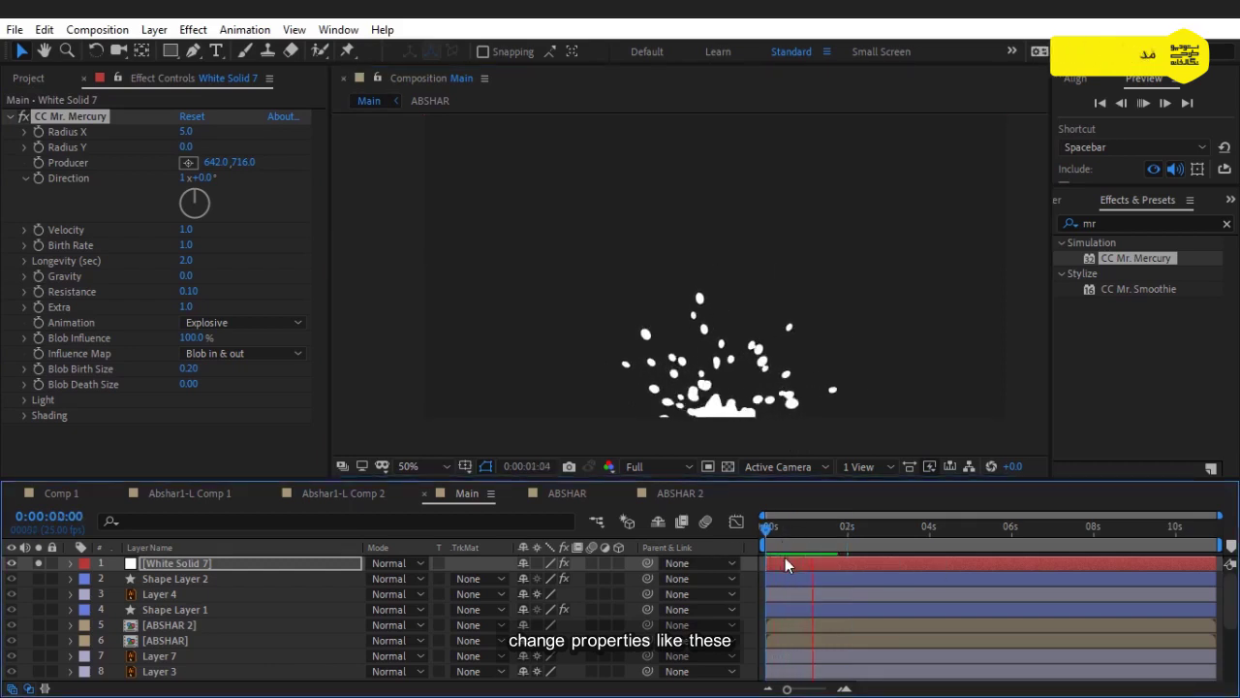
key("space")
left_click(189, 261)
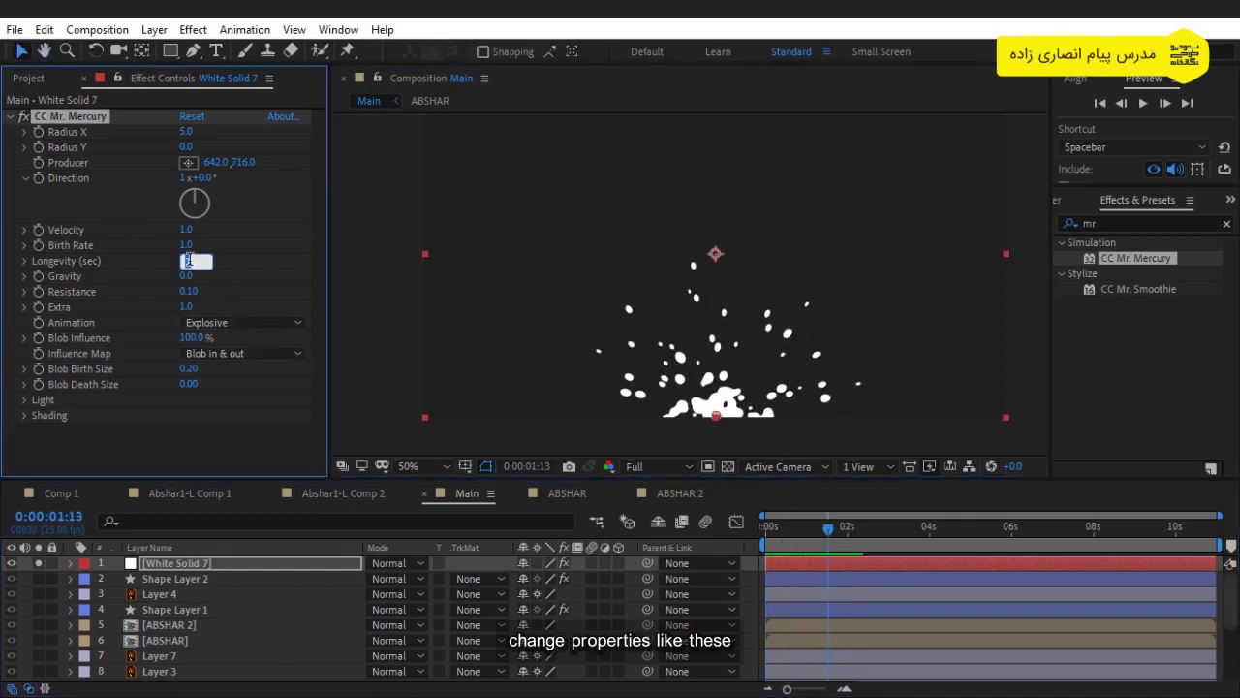
type("1")
key("Return")
left_click(769, 533)
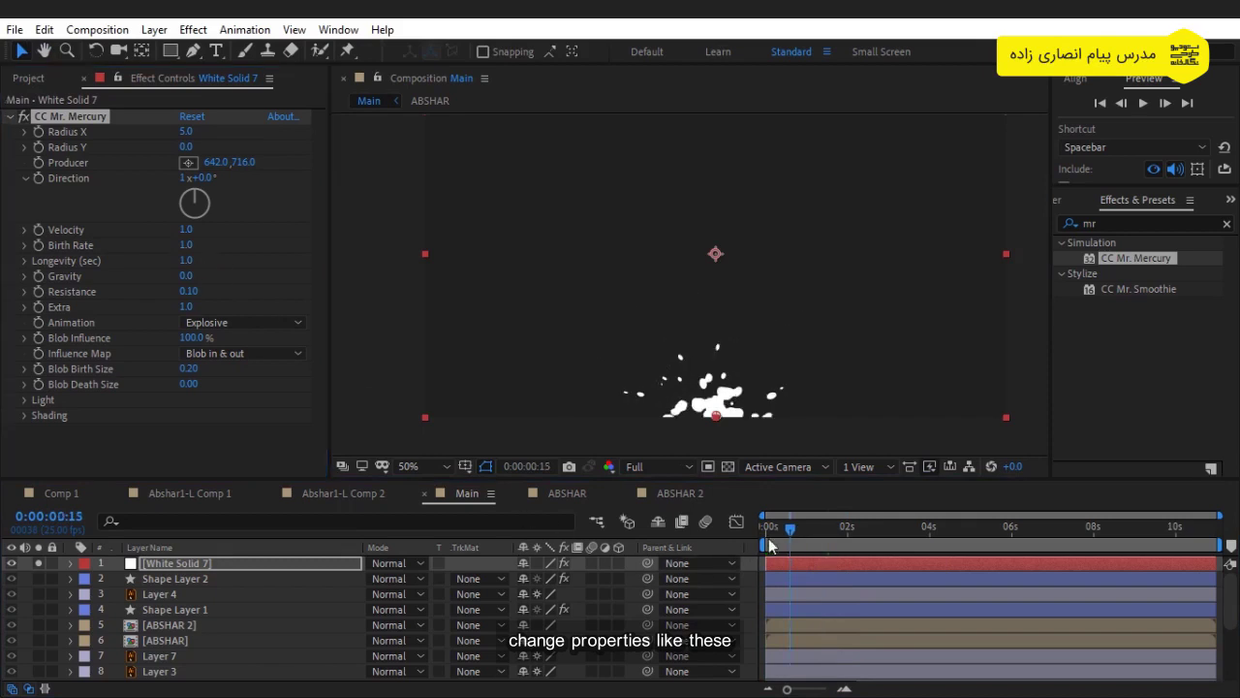
key("space")
key("space")
Step: Set Velocity to 0.5 and preview the splash again
left_click(186, 228)
type("0.5")
key("Return")
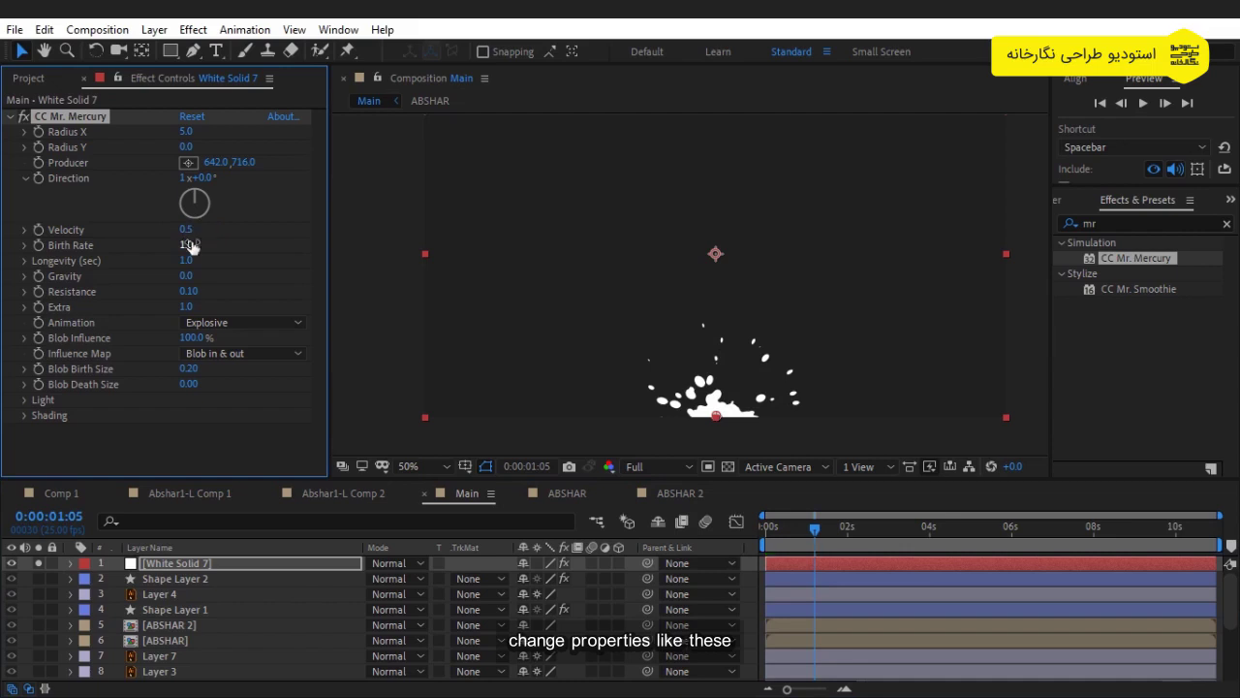
left_click(765, 530)
key("space")
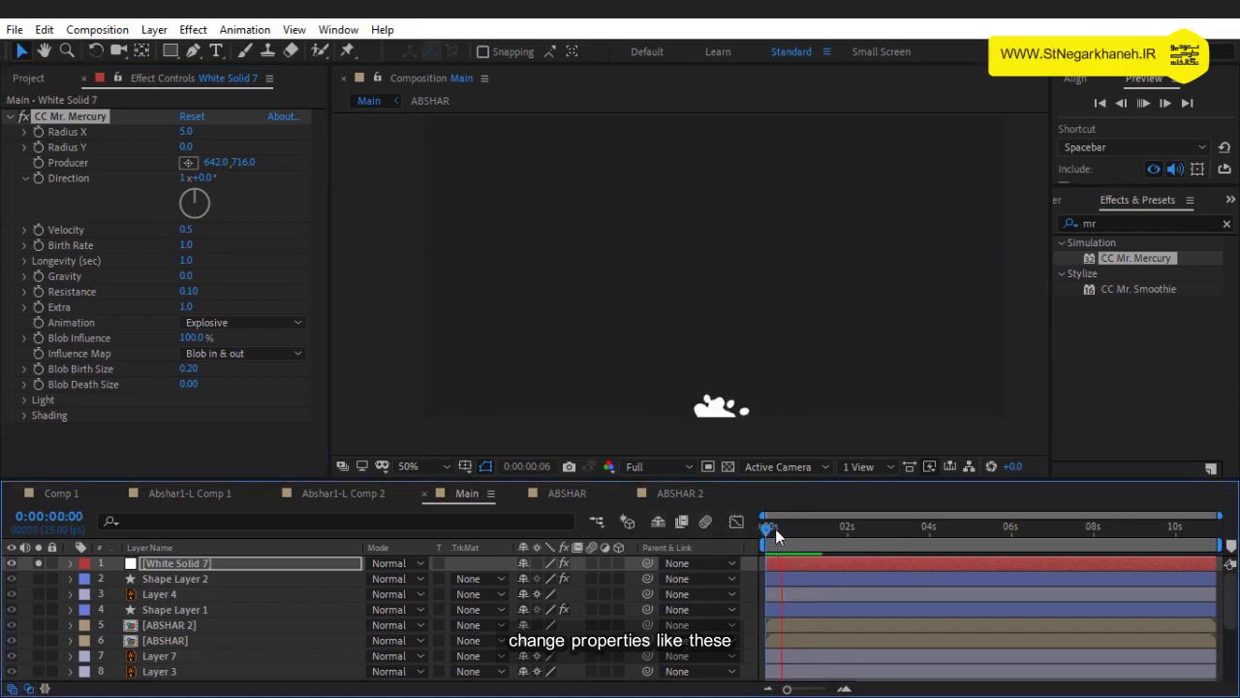
key("space")
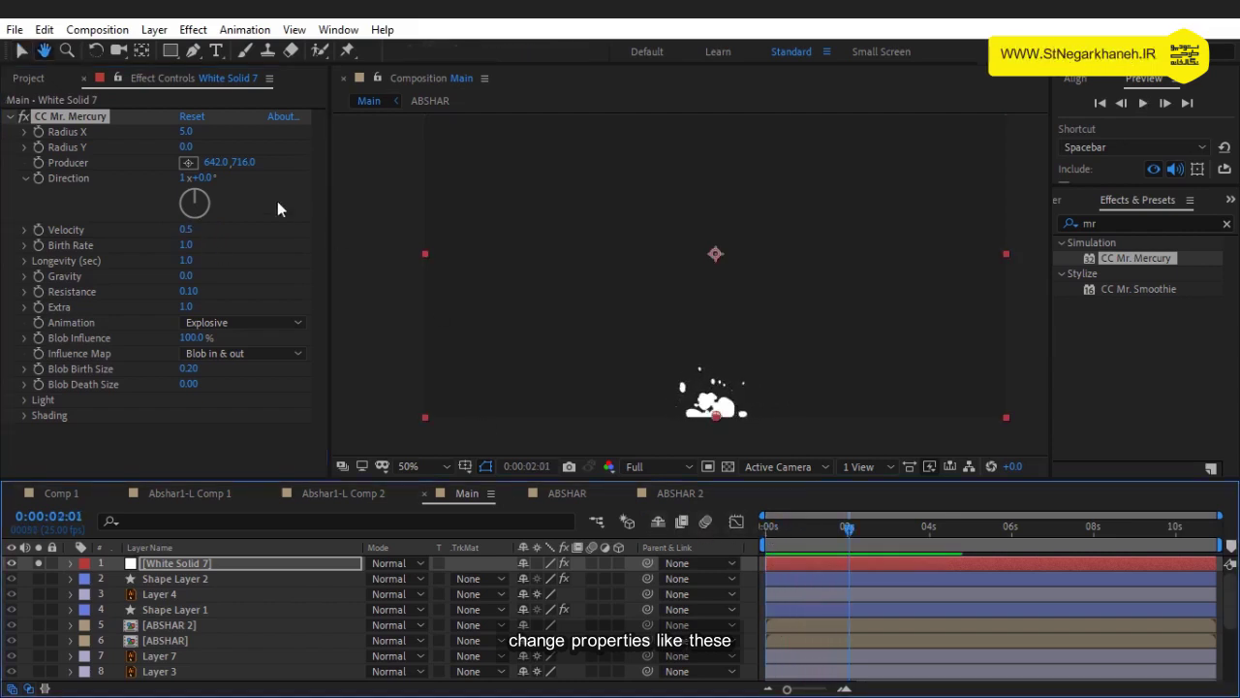
Step: Raise Radius X to 13.0 and Blob Birth Size to 0.40, previewing the result
mouse_move(186, 147)
left_mouse_down()
mouse_move(203, 147)
mouse_move(180, 147)
mouse_move(189, 131)
left_mouse_up()
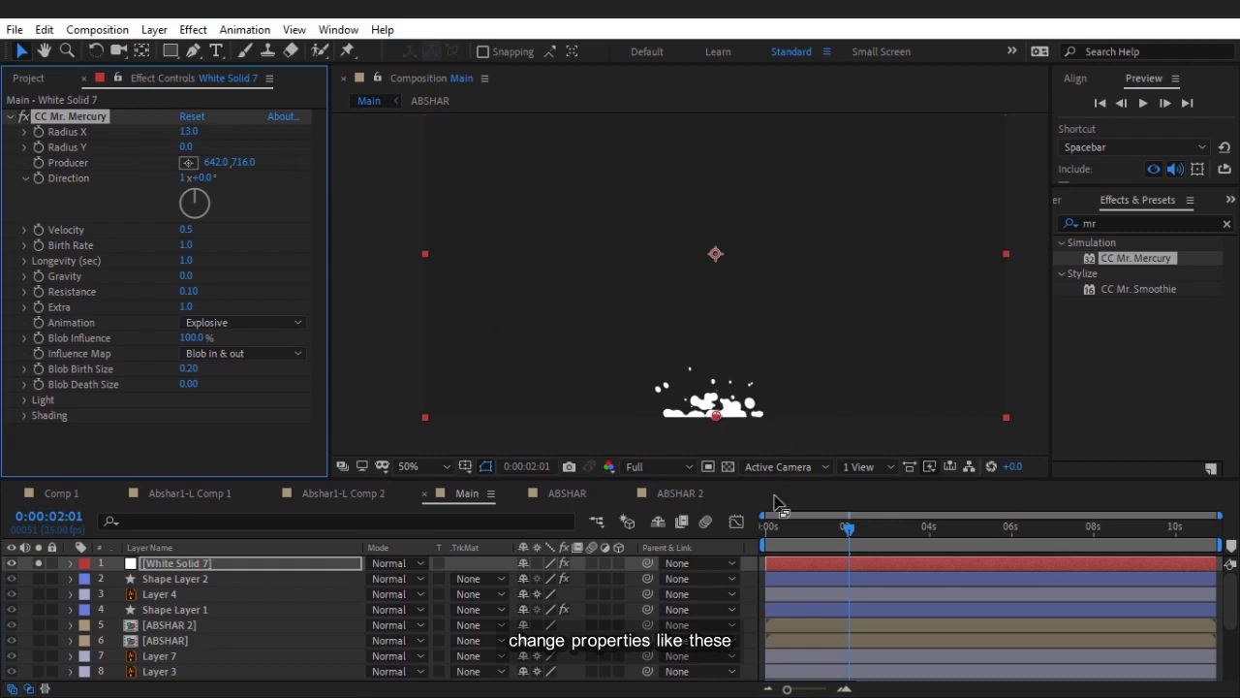
left_click(691, 525)
key("Home")
key("space")
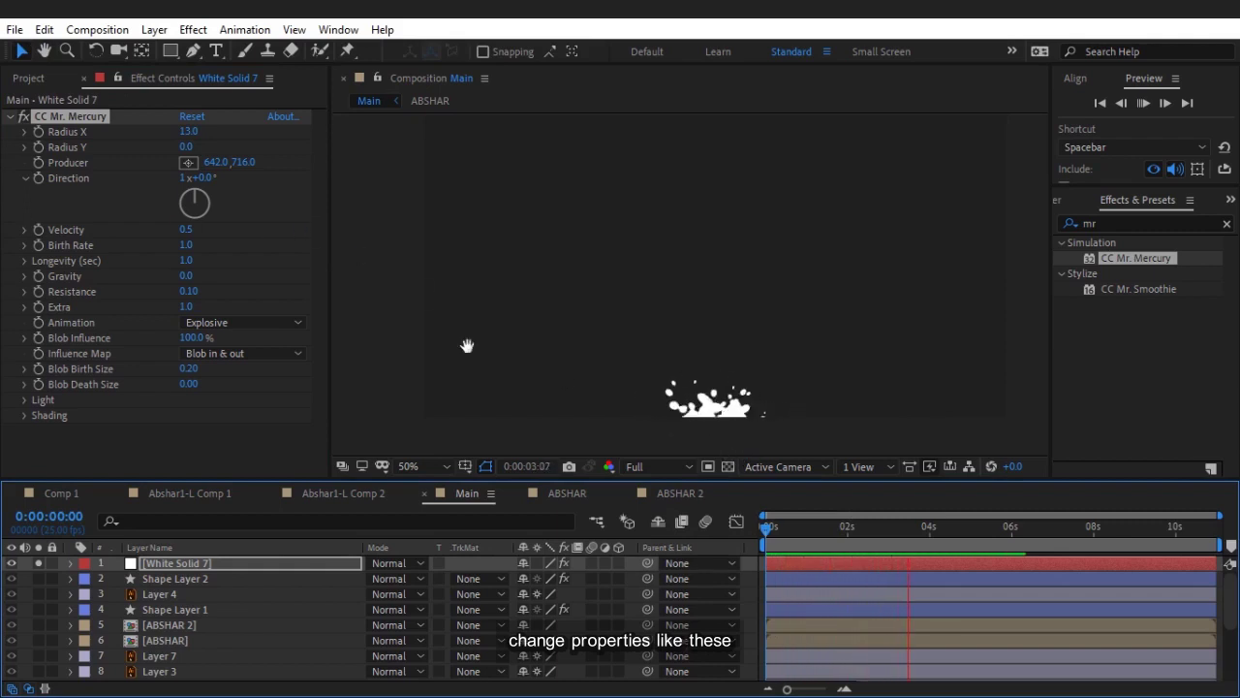
left_click(190, 368)
type("0.4")
key("Return")
left_click_drag(767, 529, 795, 545)
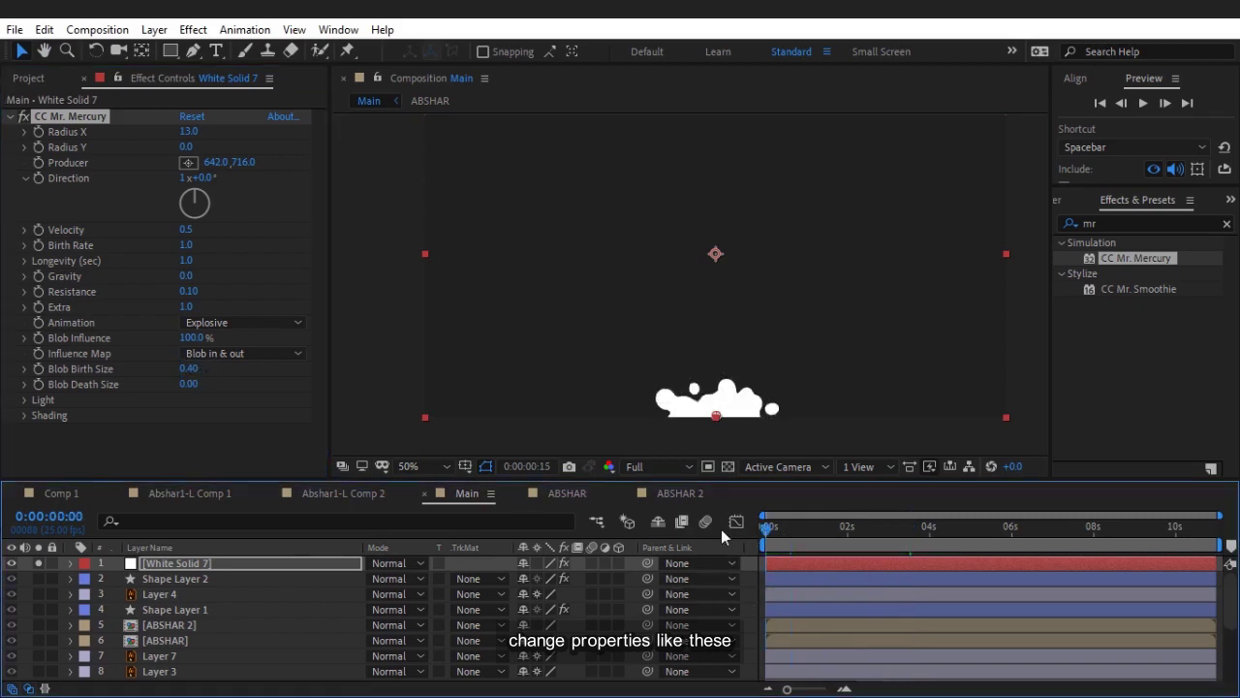
key("space")
key("space")
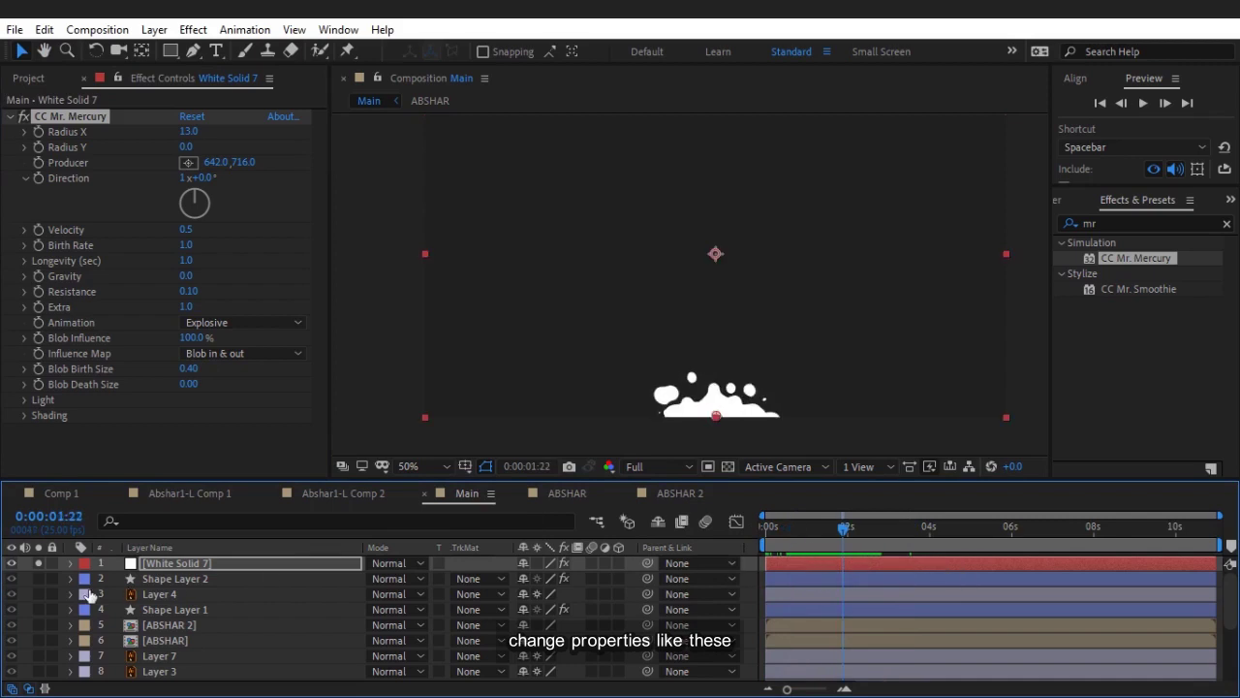
left_click(38, 562)
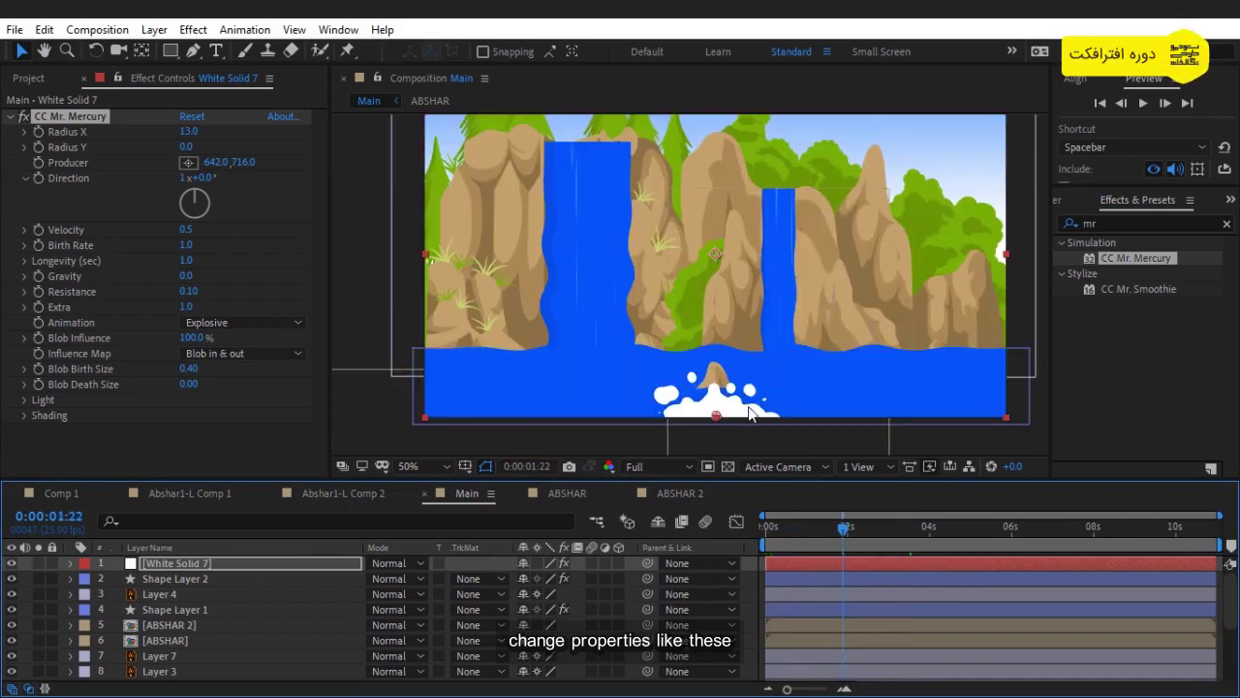
mouse_move(759, 393)
left_mouse_down()
mouse_move(685, 332)
mouse_move(642, 328)
left_mouse_up()
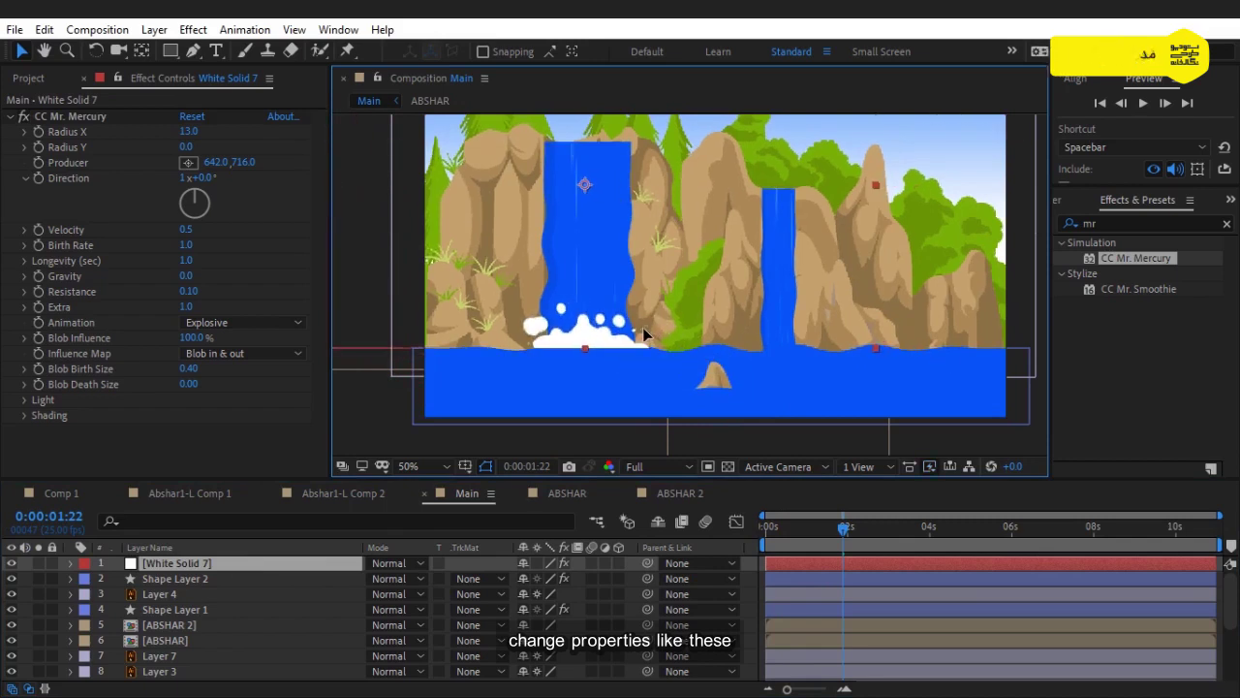
left_click(180, 565)
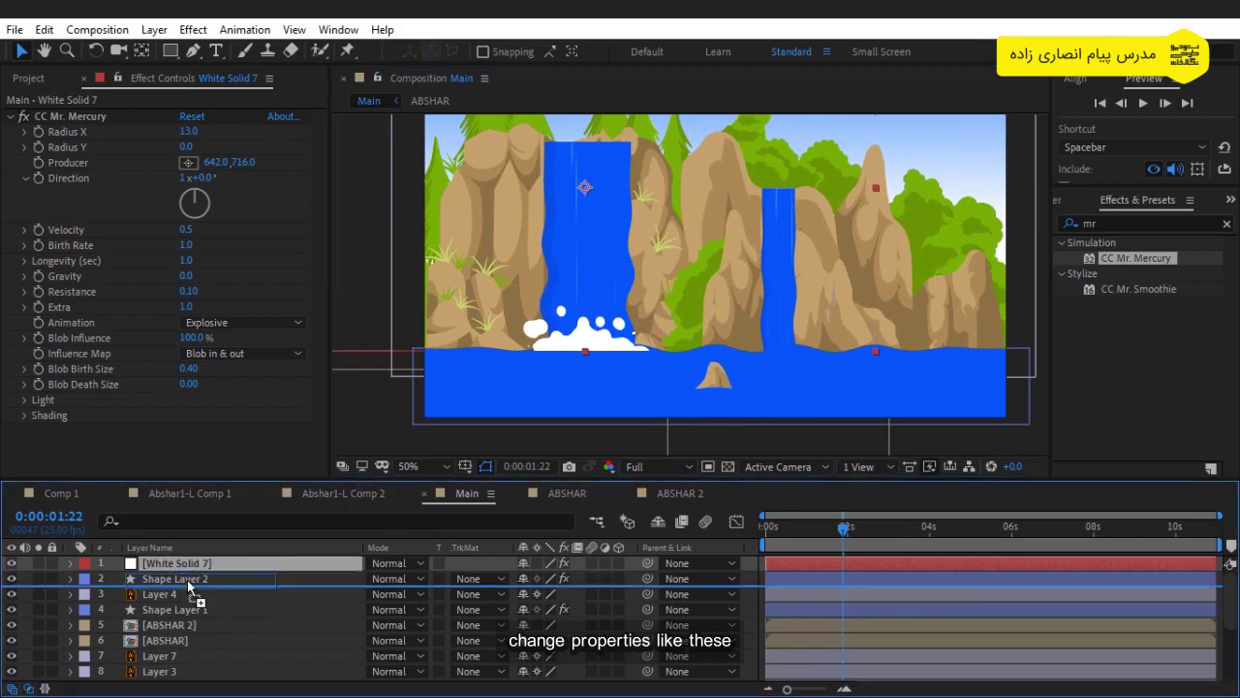
left_click_drag(185, 565, 187, 580)
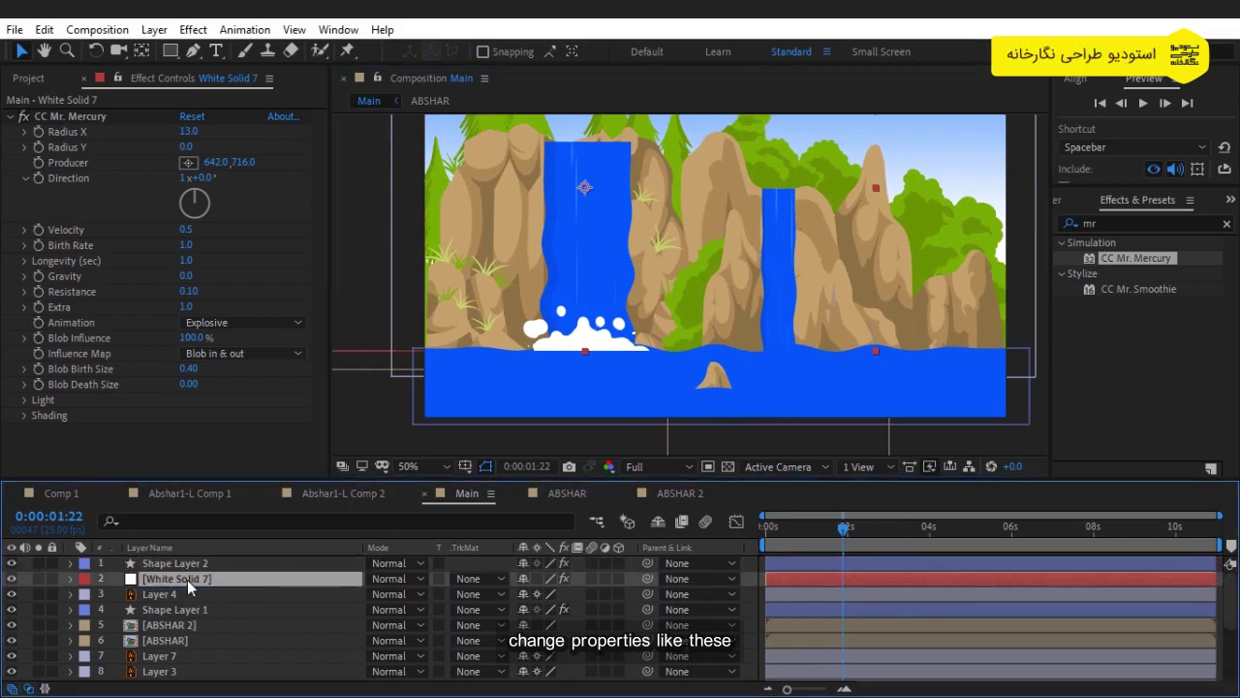
left_click_drag(187, 579, 194, 611)
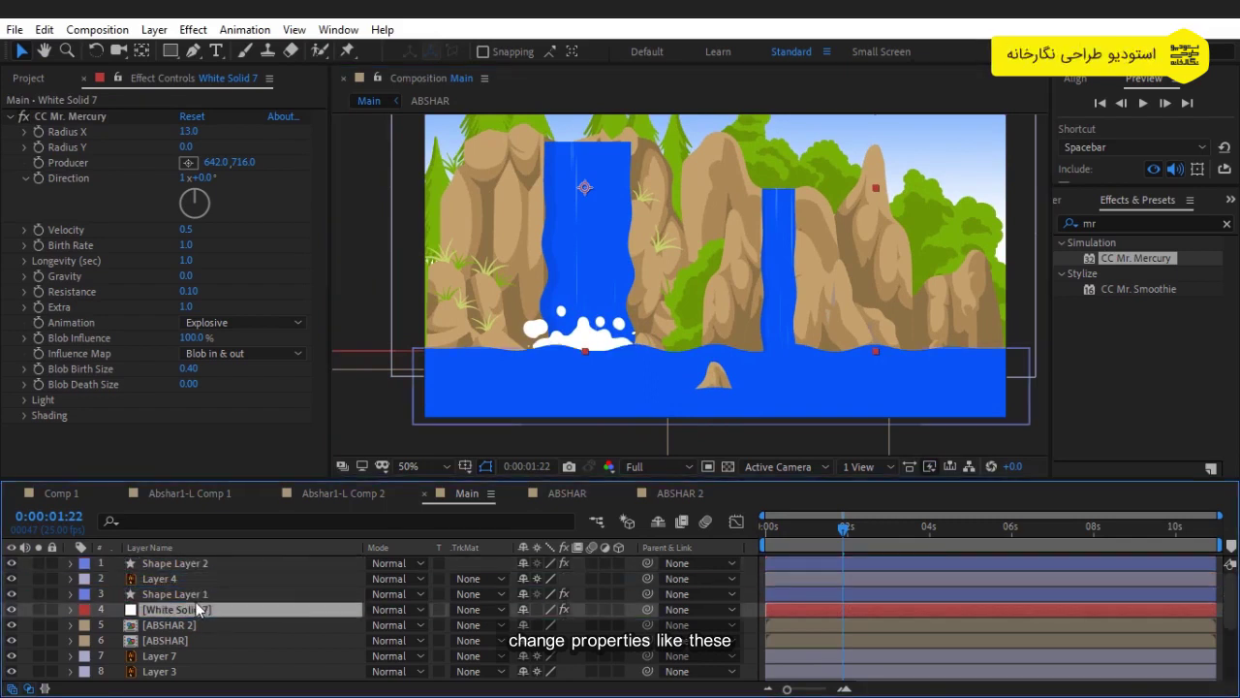
key("space")
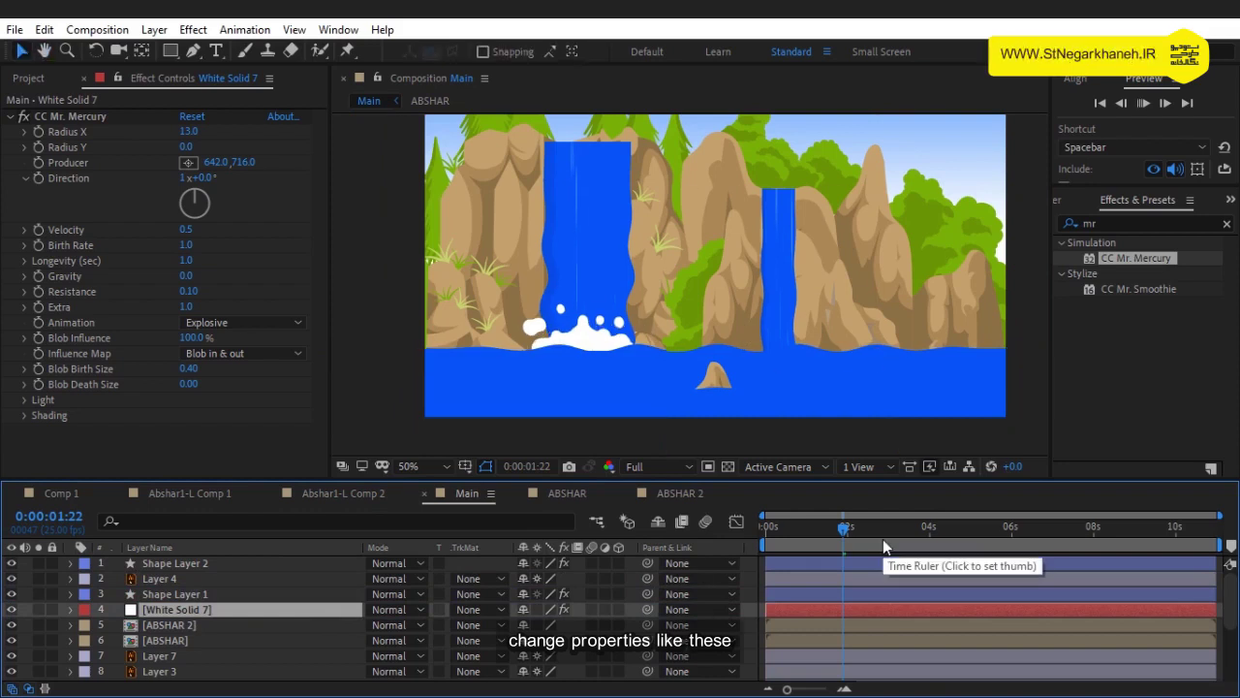
left_click(767, 528)
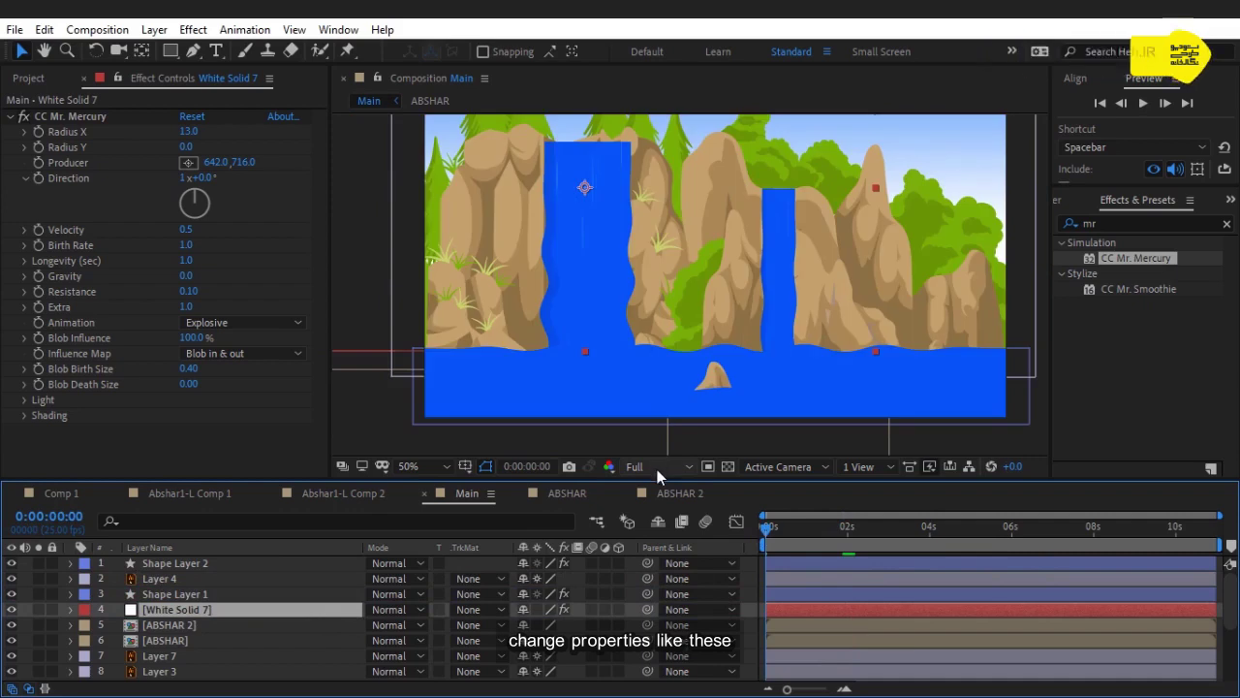
left_click(657, 467)
left_click(776, 98)
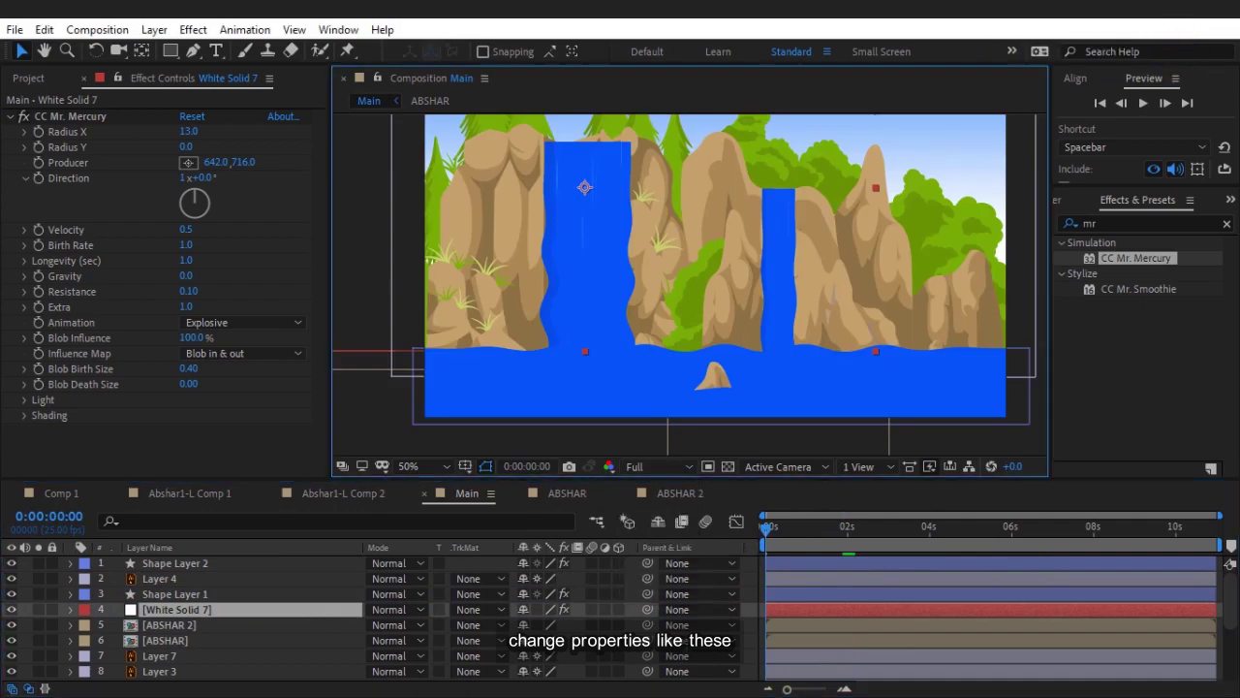
left_click(910, 609)
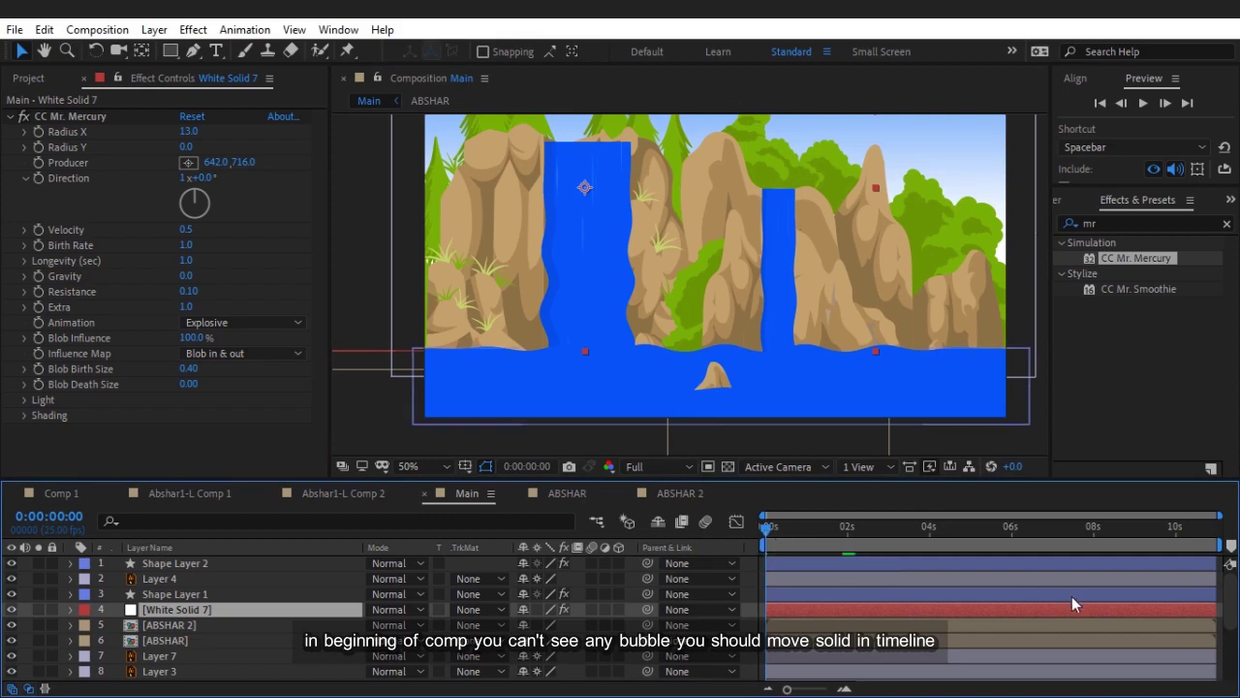
Step: Slide White Solid 7 earlier, extend it to the comp end, and preview at Half resolution
left_click_drag(1023, 609, 912, 610)
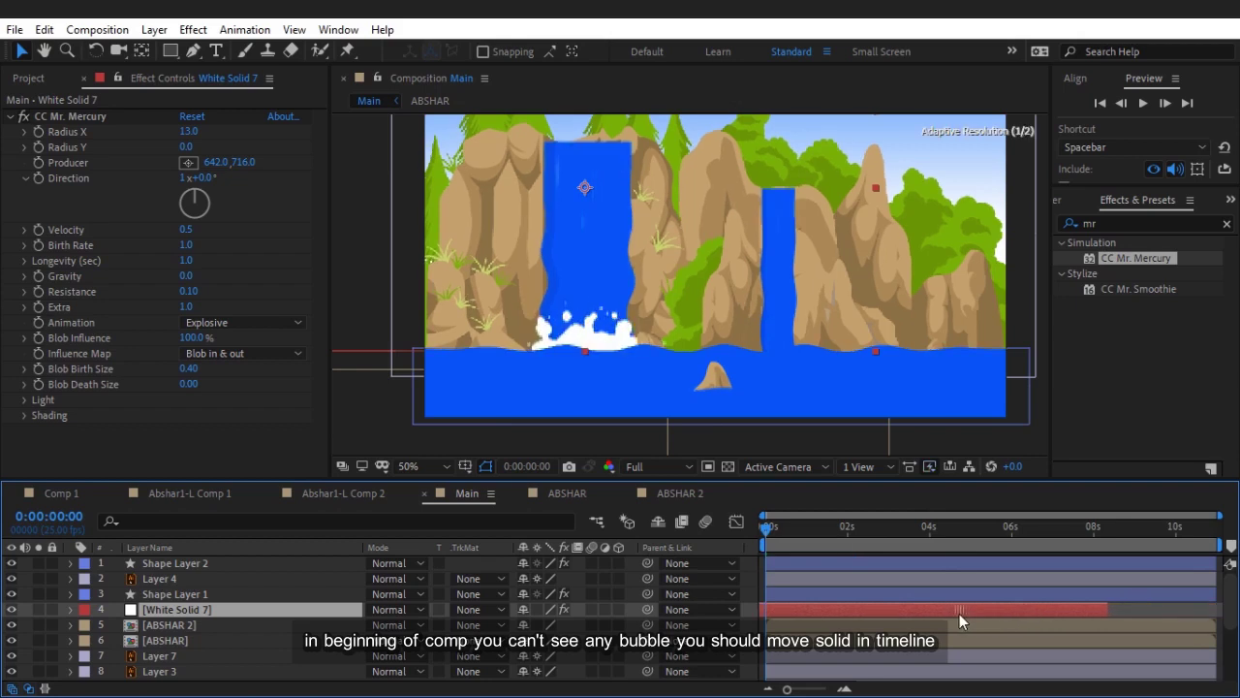
left_click_drag(1110, 604, 1223, 608)
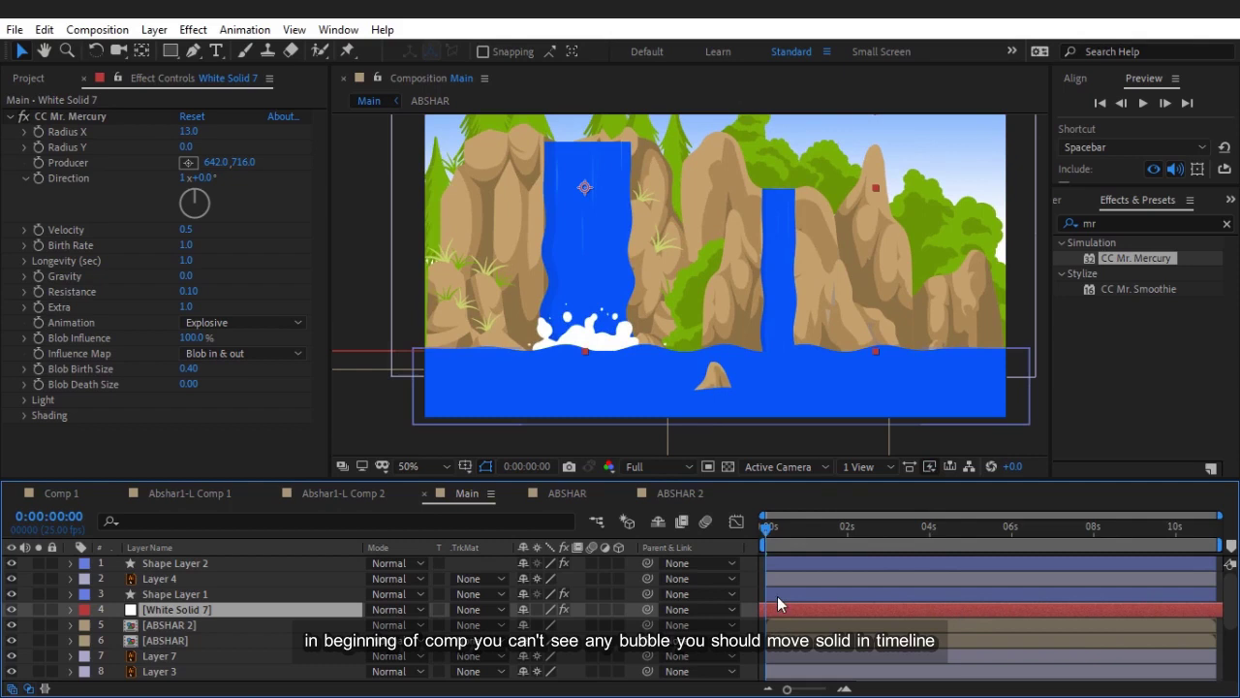
left_click(639, 467)
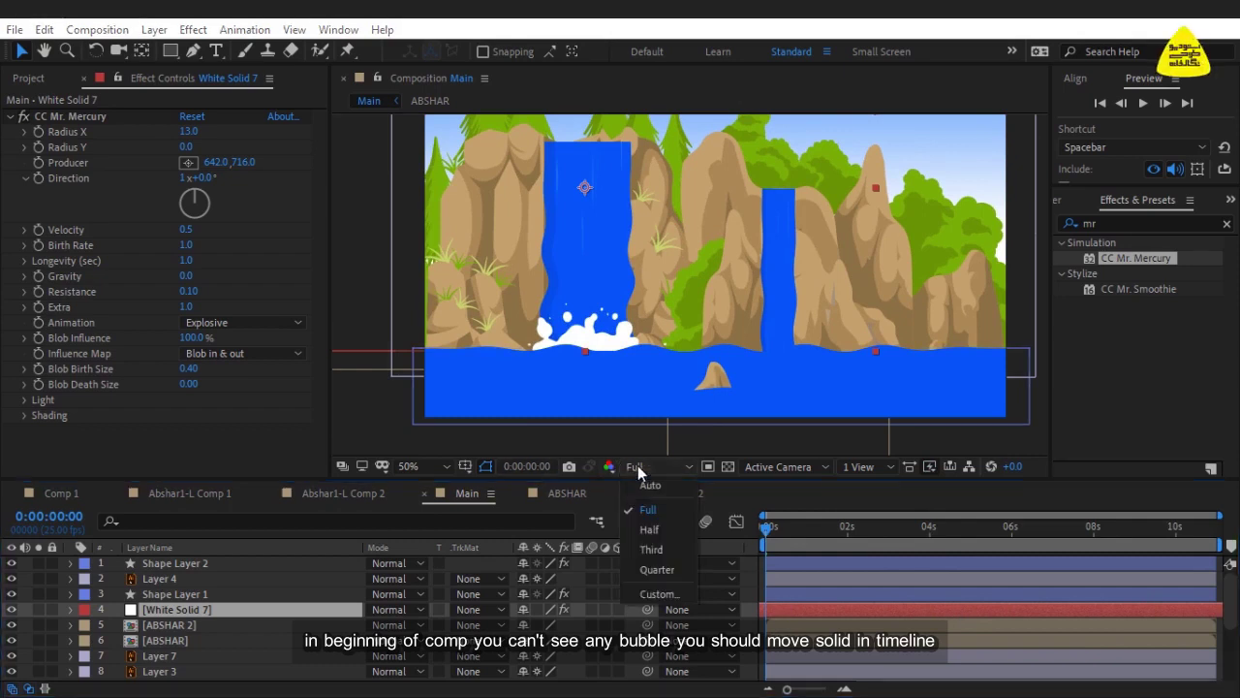
left_click(649, 530)
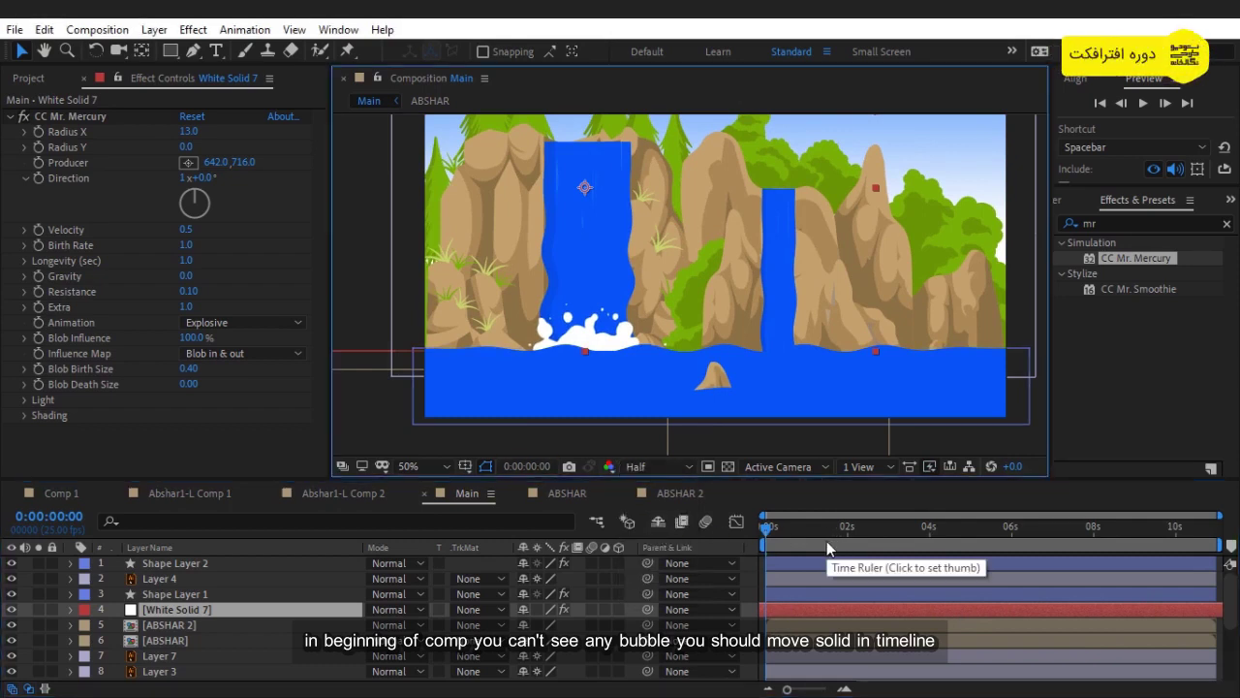
key("space")
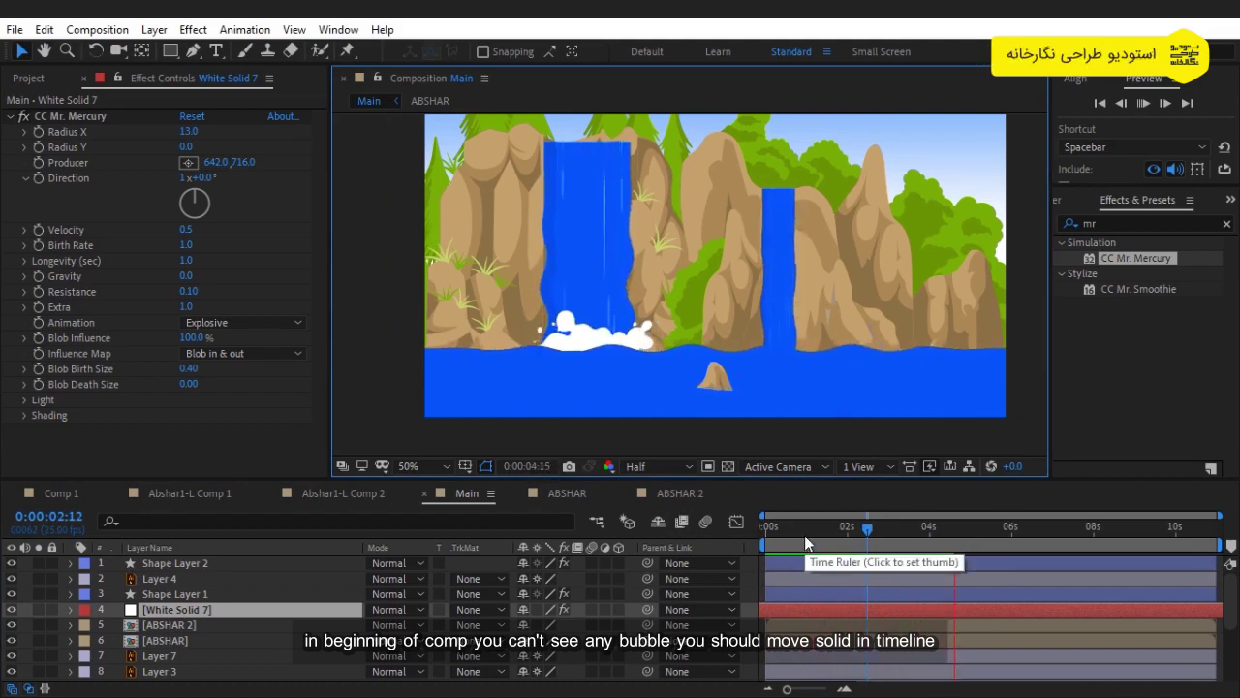
key("space")
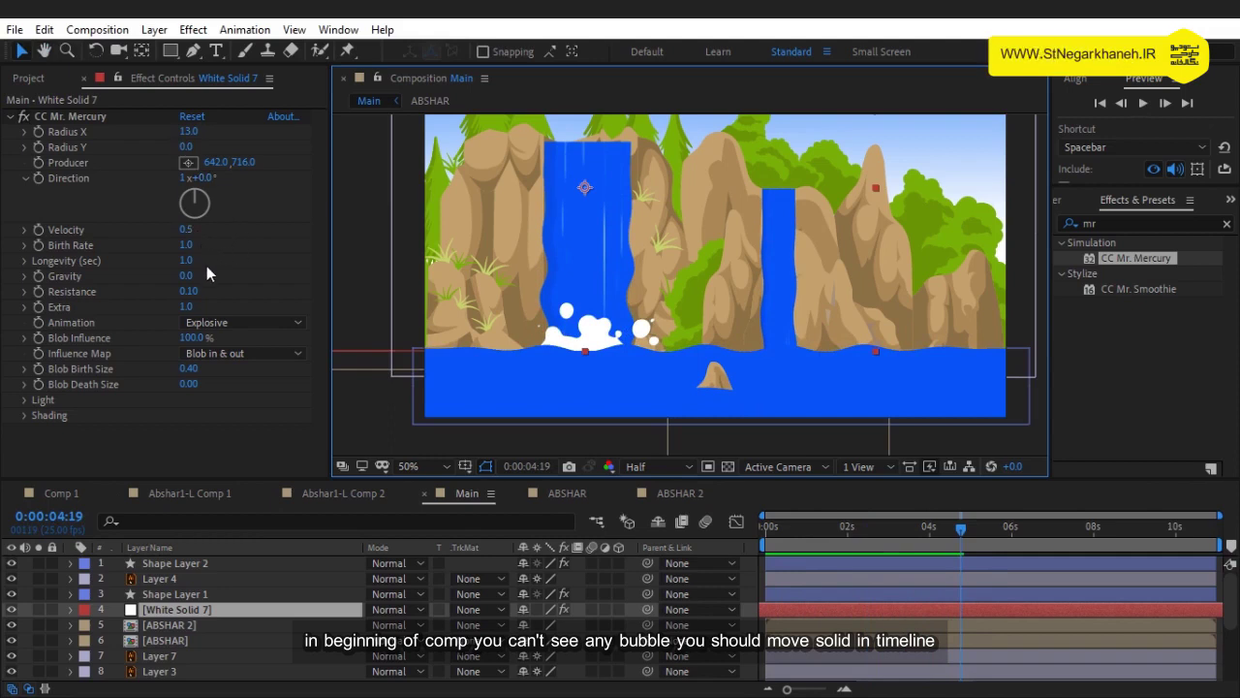
Step: Set Mr. Mercury Longevity to 1.0 and Birth Rate to 2.0, then preview from the start
left_click(198, 262)
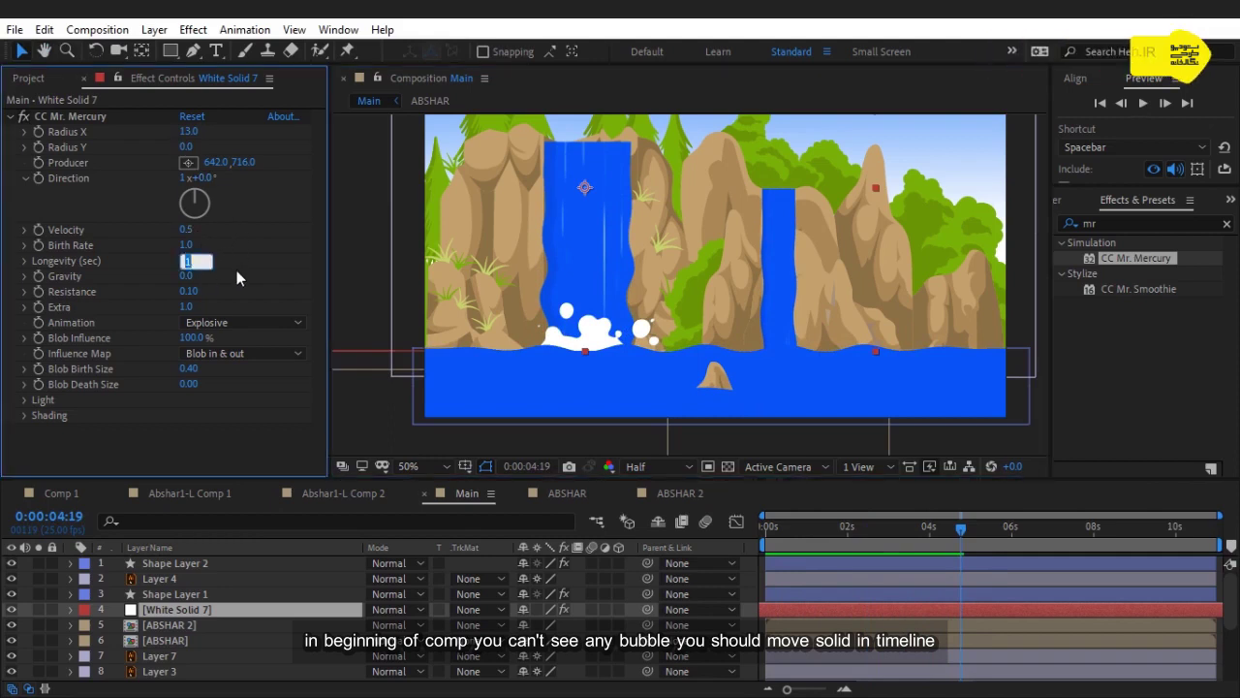
key("Return")
left_click(184, 246)
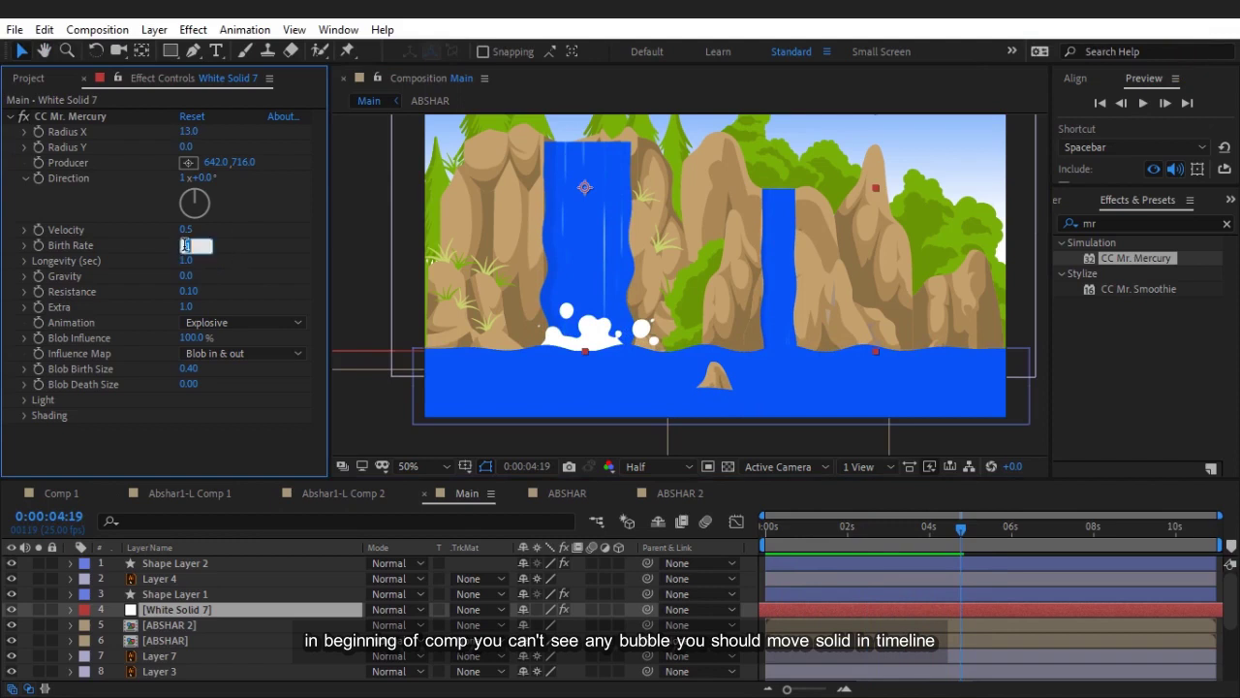
type("2")
key("Return")
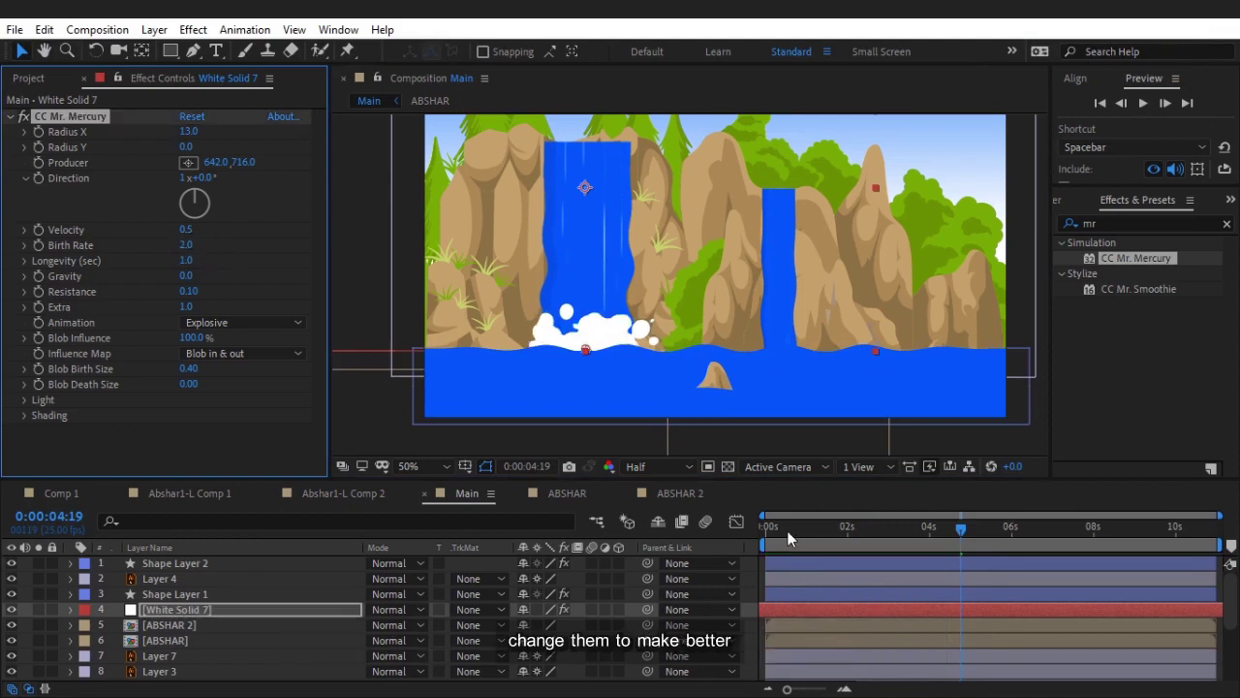
left_click_drag(787, 530, 738, 532)
key("space")
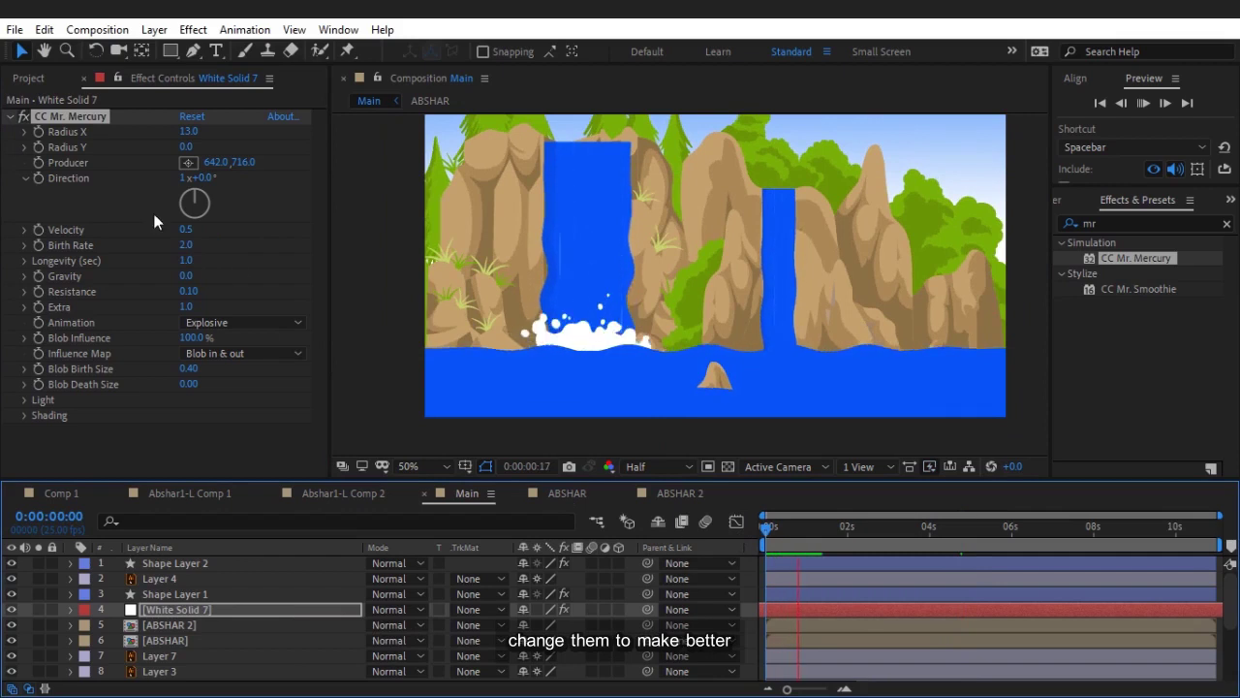
Step: Change Velocity to 0.6 and preview the splash
left_click(185, 230)
type("1")
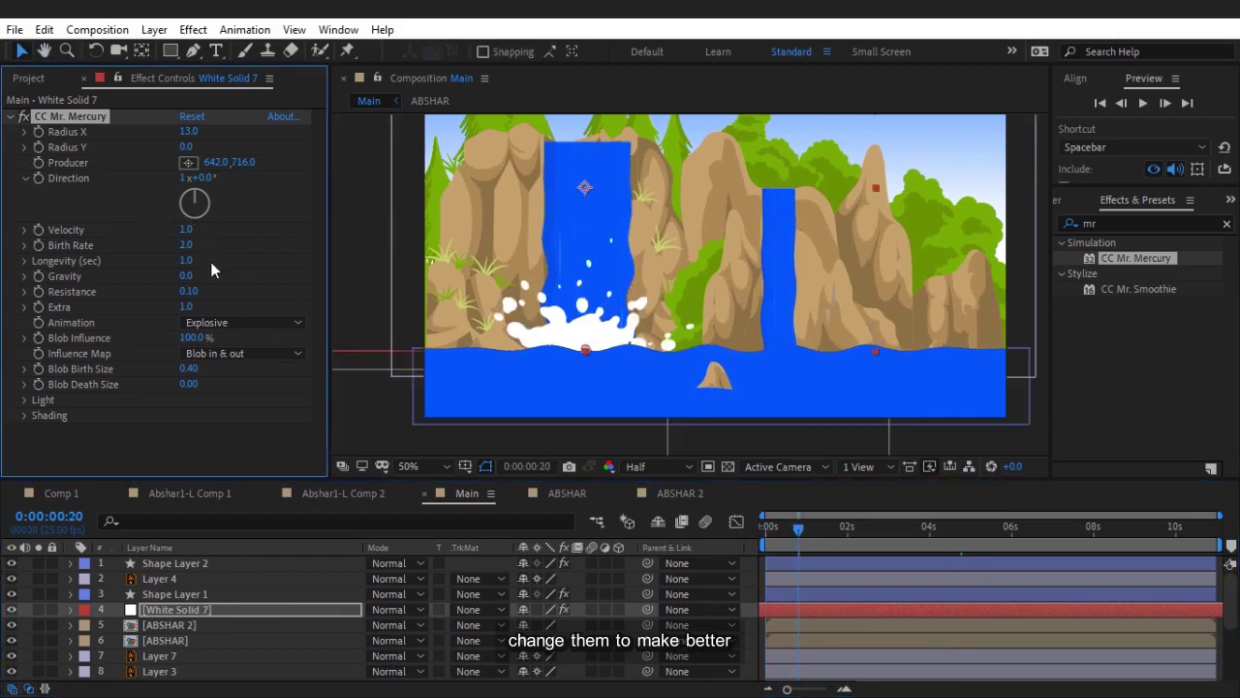
left_click(187, 230)
type("6")
key("Return")
key("space")
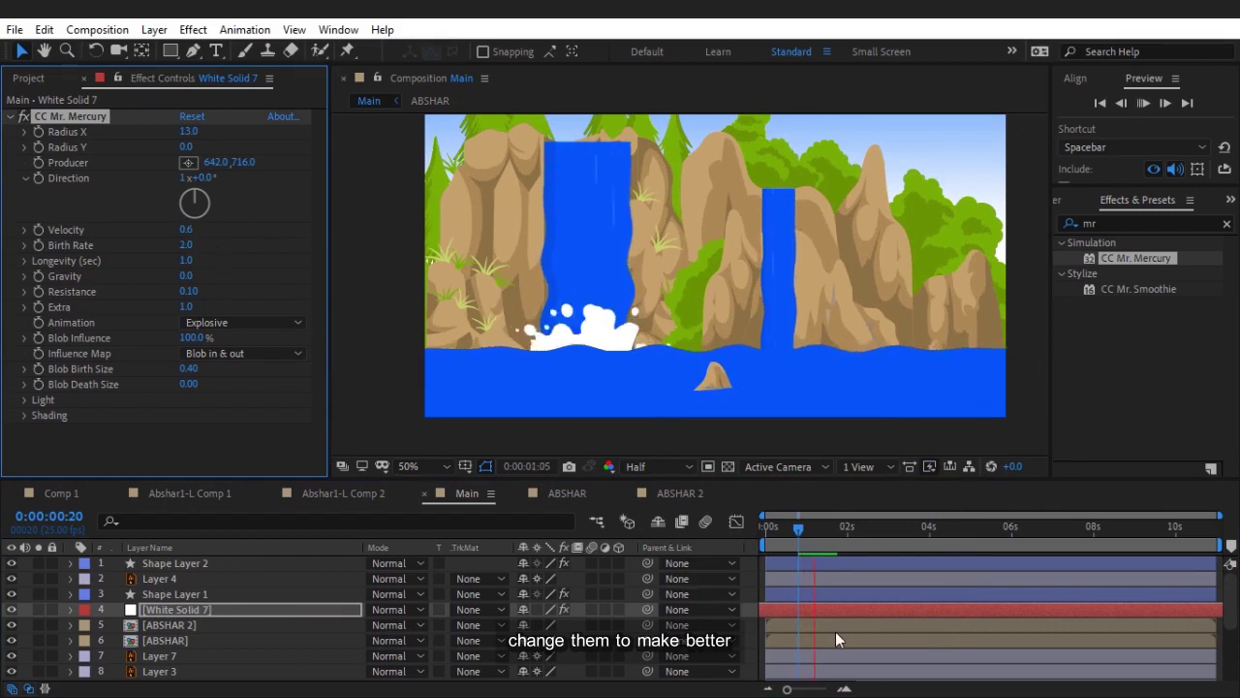
key("space")
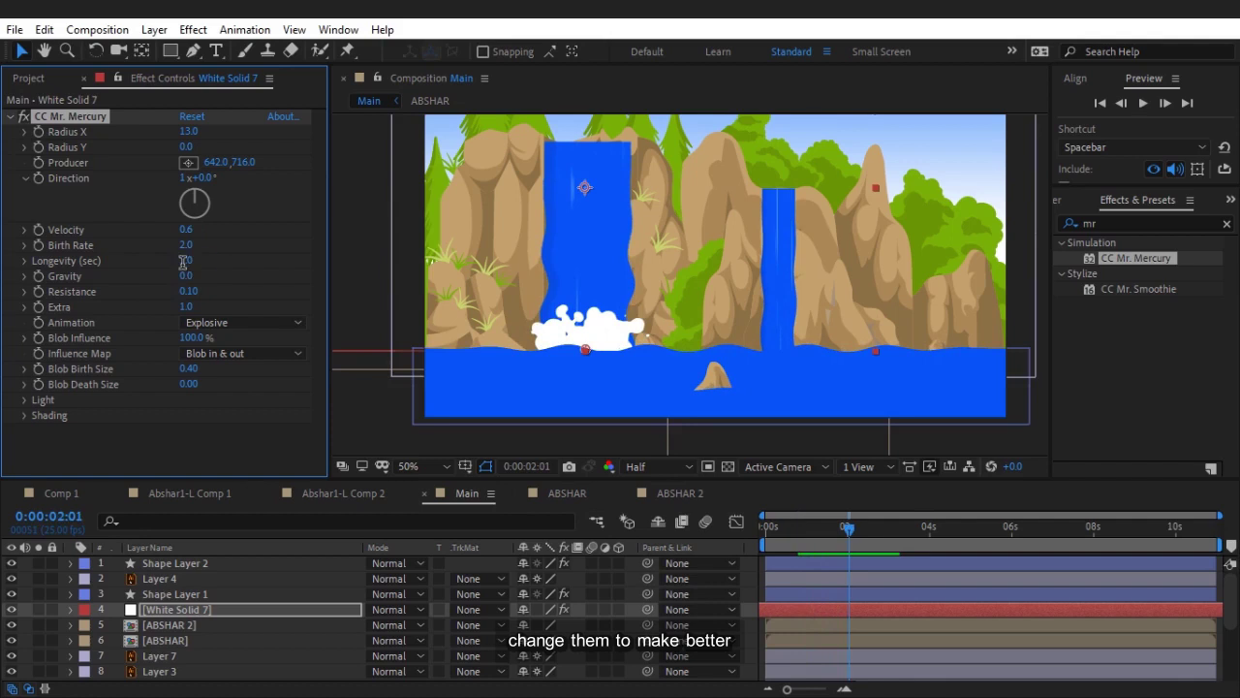
left_click(184, 264)
type("2")
Step: Try Longevity 2.0 then 1.5 and set Blob Birth Size to 0.20 while previewing
key("Return")
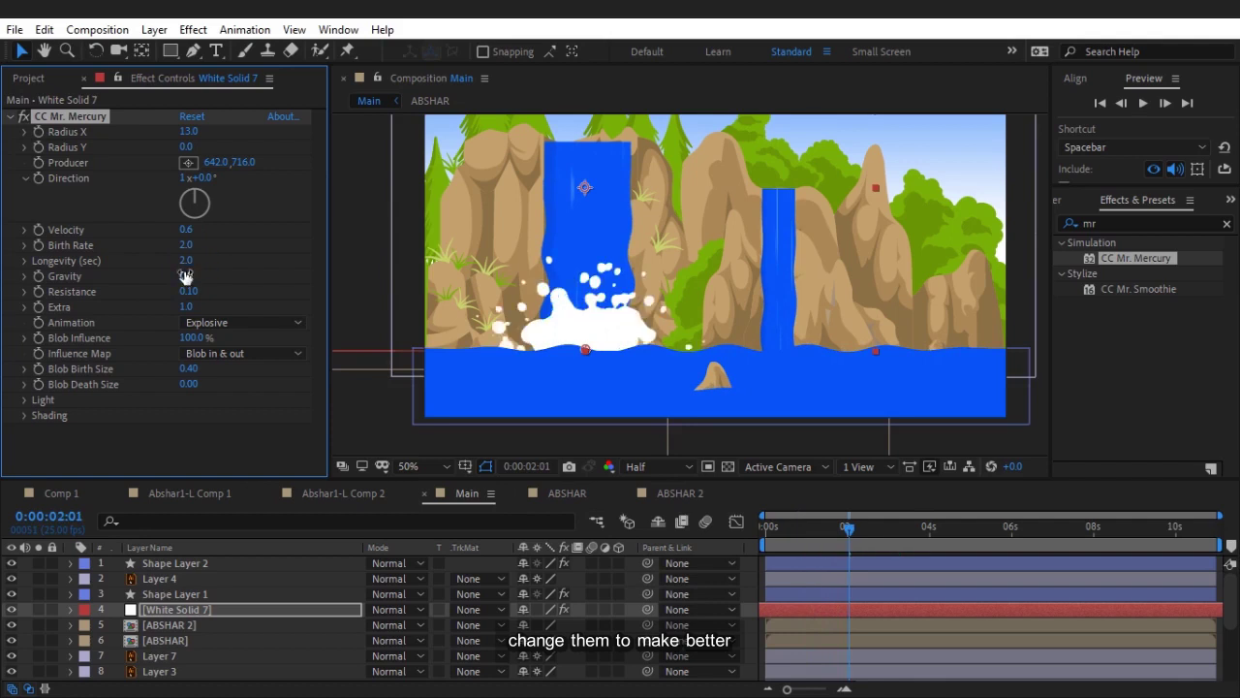
left_click(185, 263)
type("1.5")
key("Return")
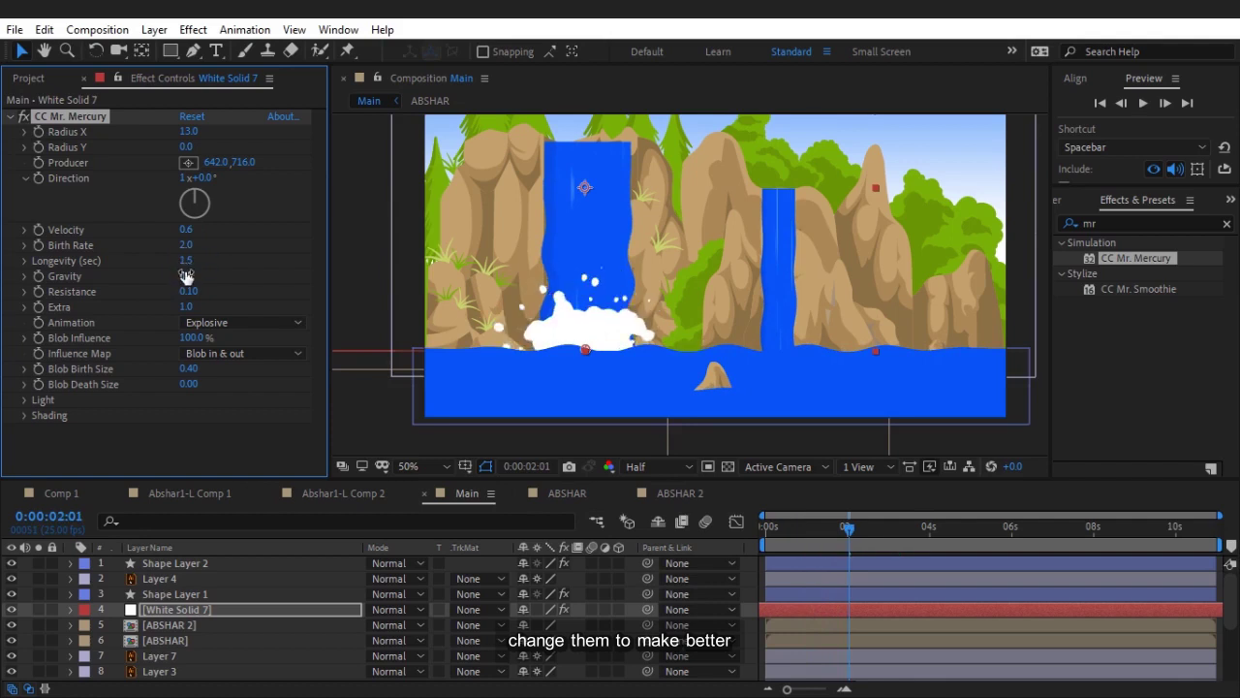
key("space")
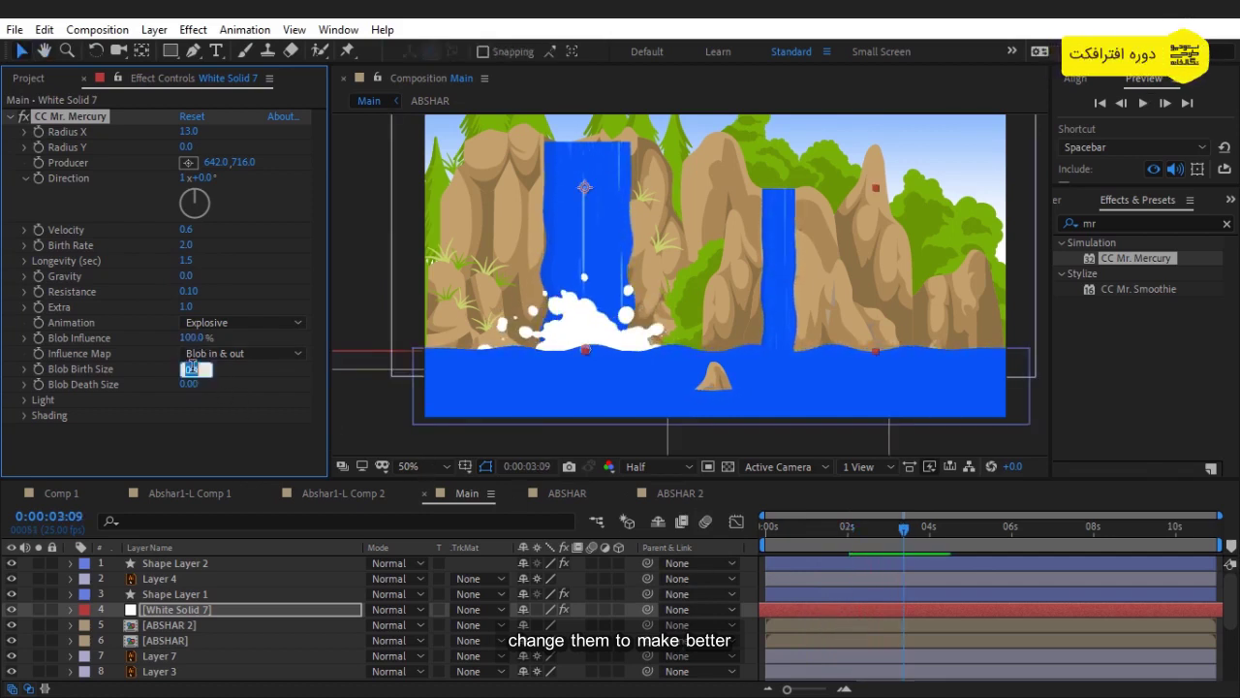
key("Return")
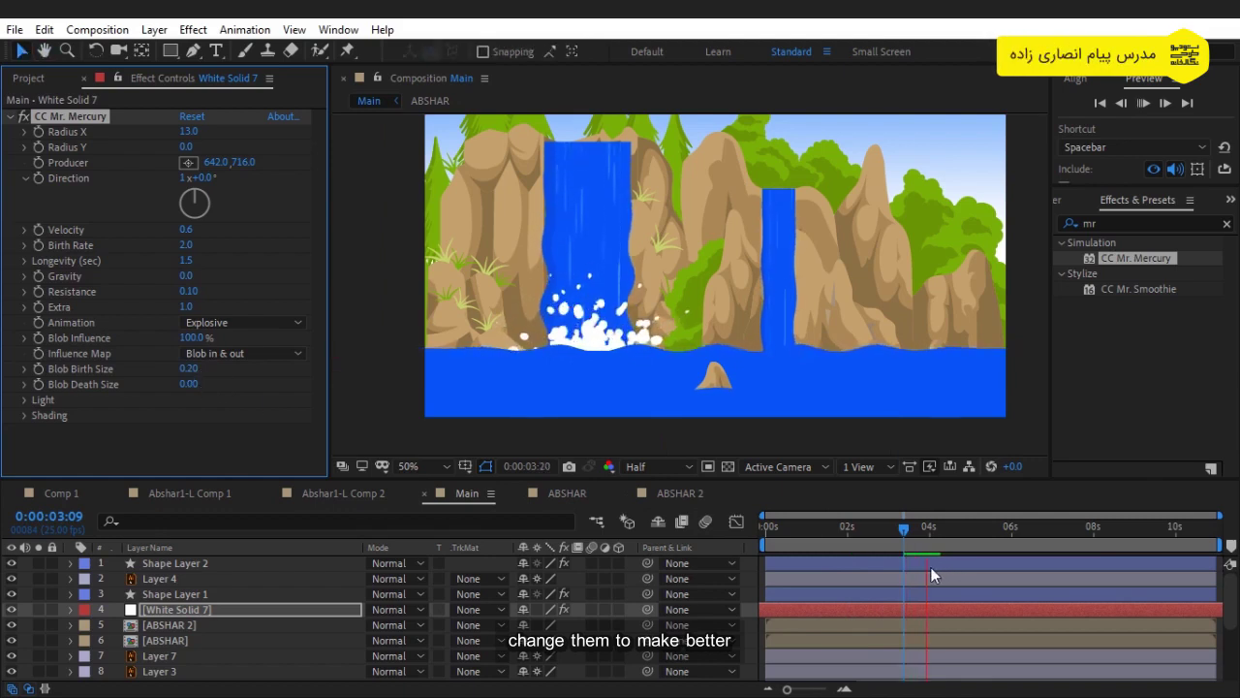
key("space")
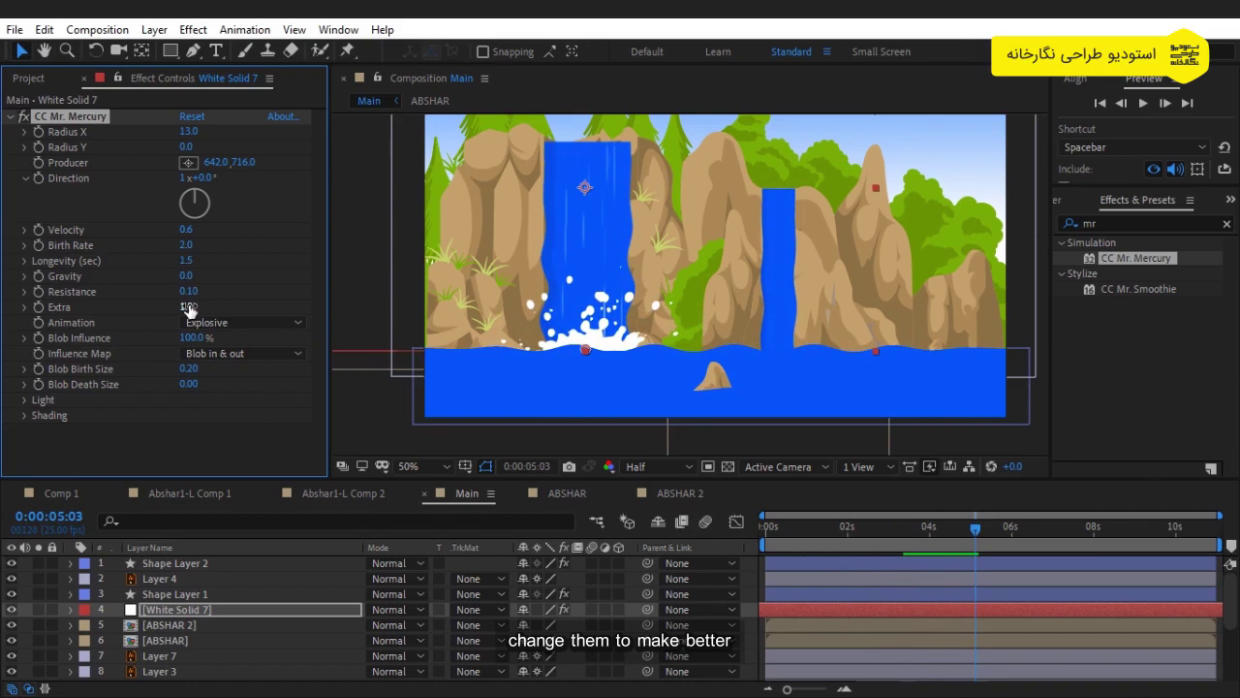
Step: Set Resistance to 0 and preview the splash
type("0")
key("Return")
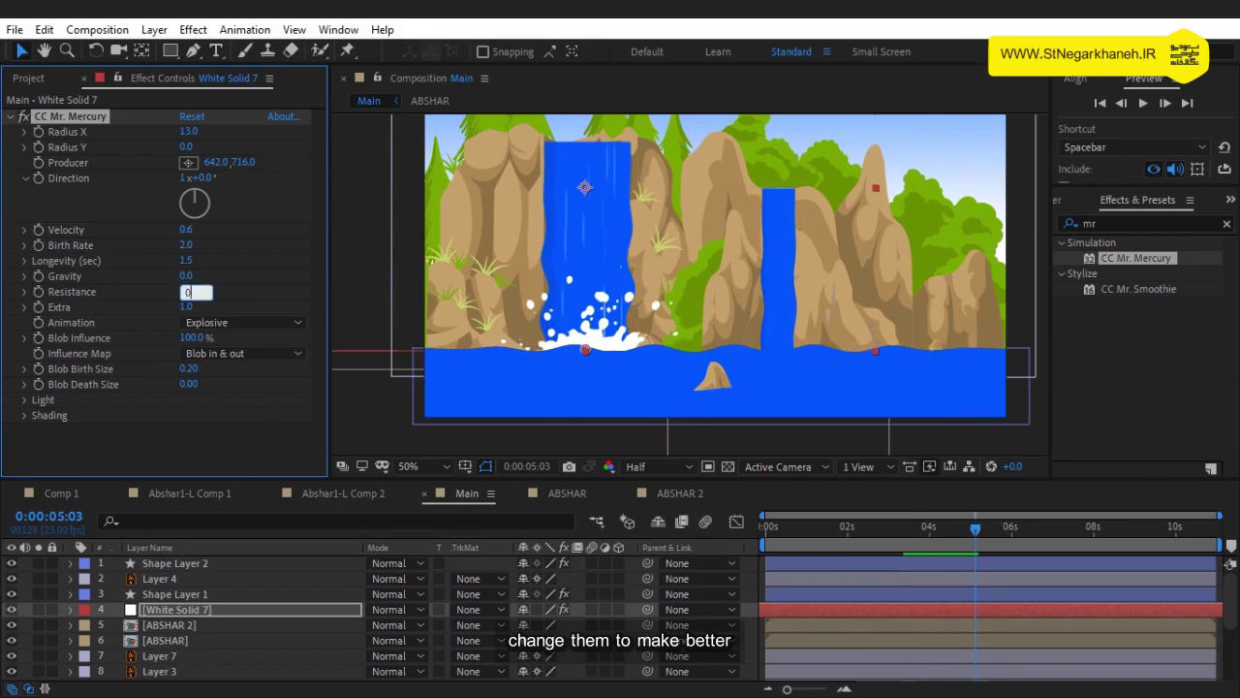
key("space")
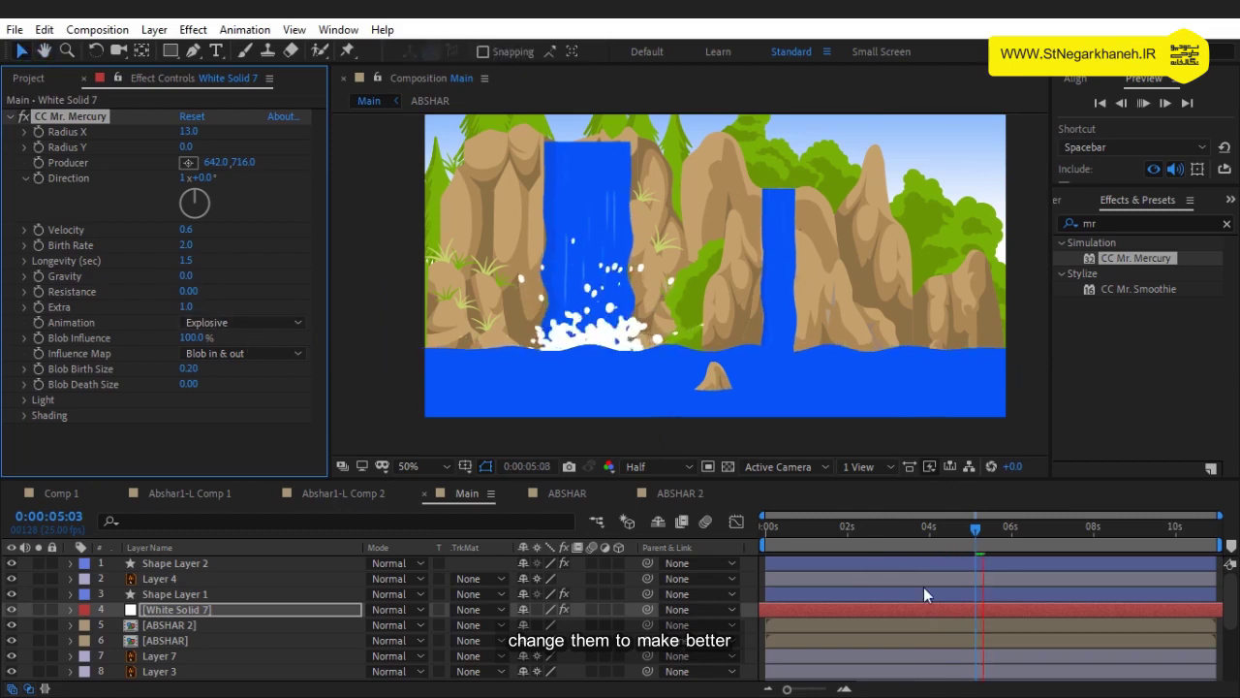
key("space")
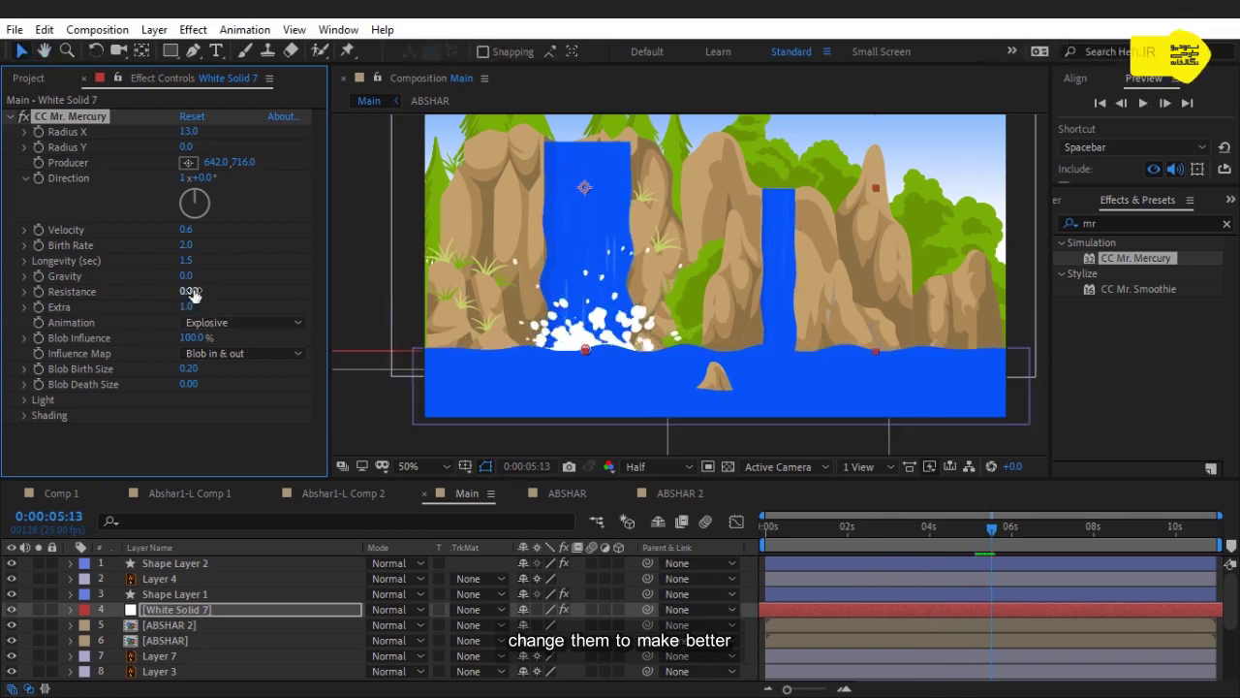
Step: Set Resistance to 0.50 and preview from the first frame
left_click(194, 292)
type("0.5")
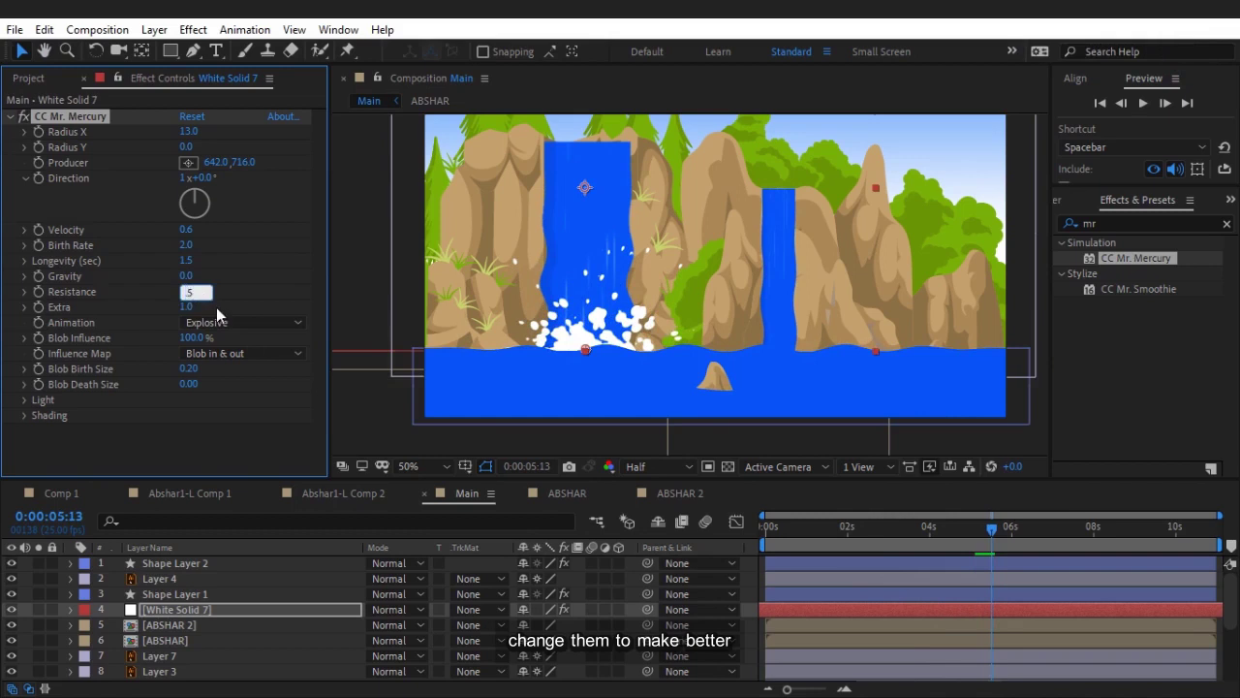
key("Return")
left_click(796, 531)
key("Home")
key("space")
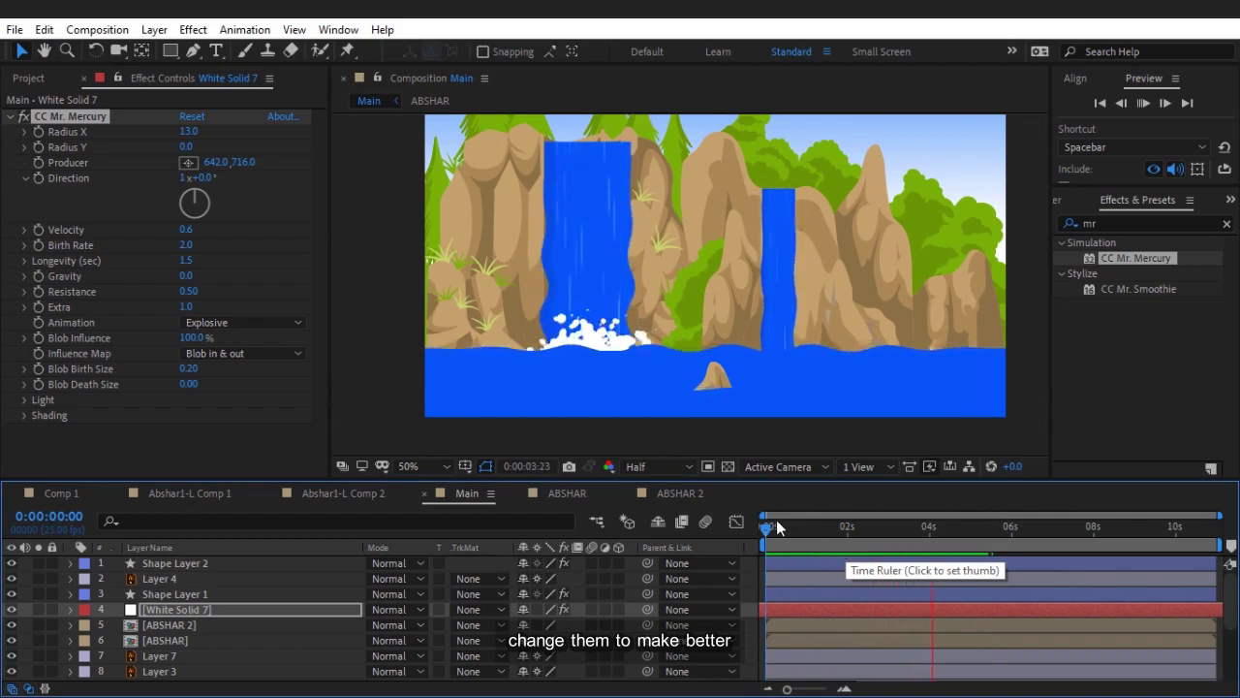
key("space")
Step: Raise Velocity to 1.0 and preview again from the first frame
left_click(190, 230)
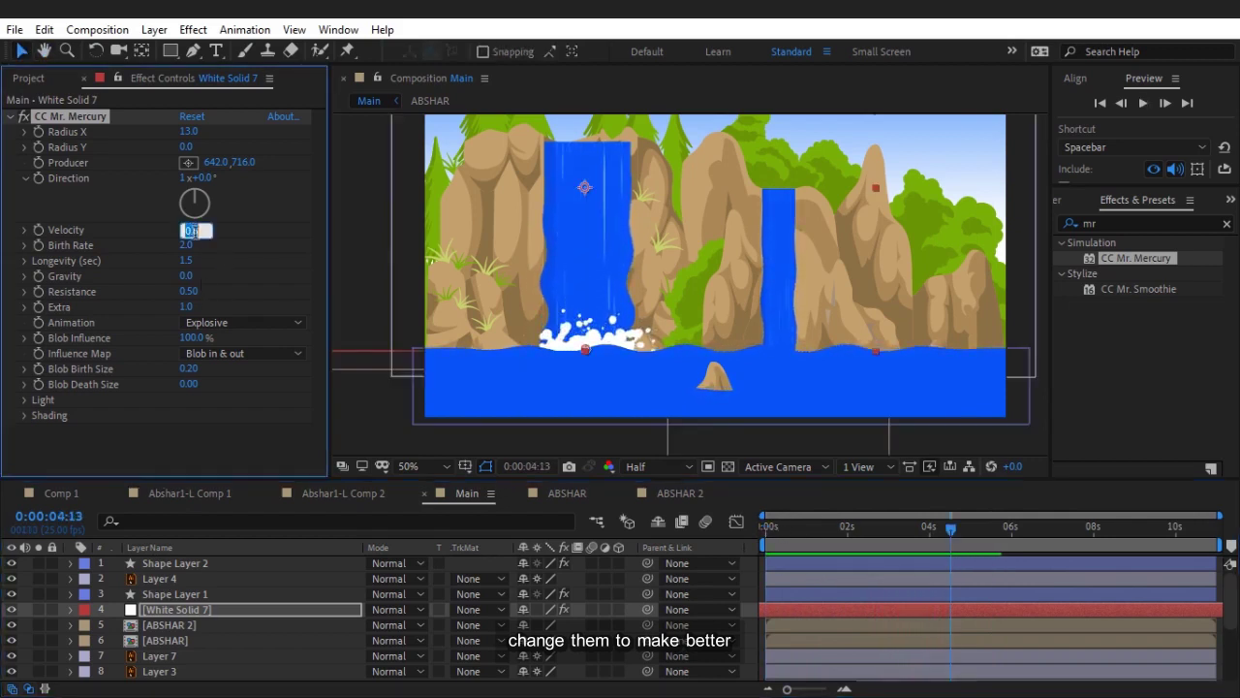
type("1")
key("Return")
key("Home")
key("space")
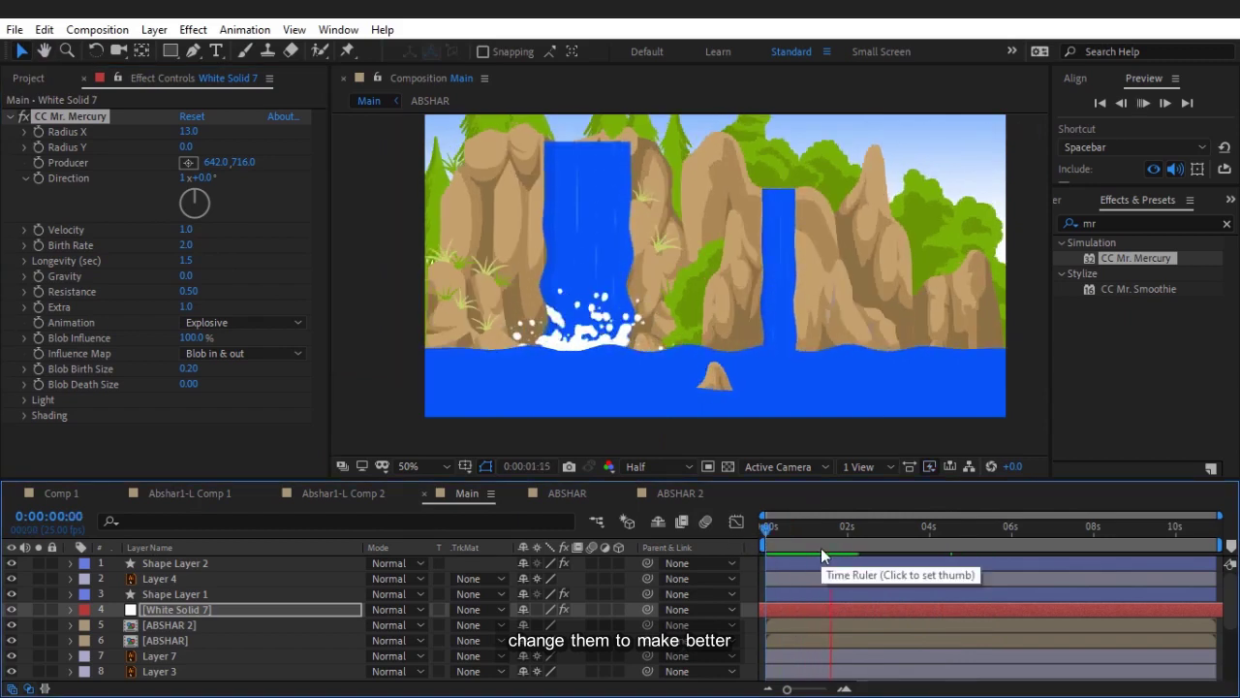
key("space")
Step: Set Longevity to 2.0, preview from the start, then drag Longevity lower
left_click(187, 263)
type("2")
key("Return")
left_click(780, 545)
key("Home")
key("space")
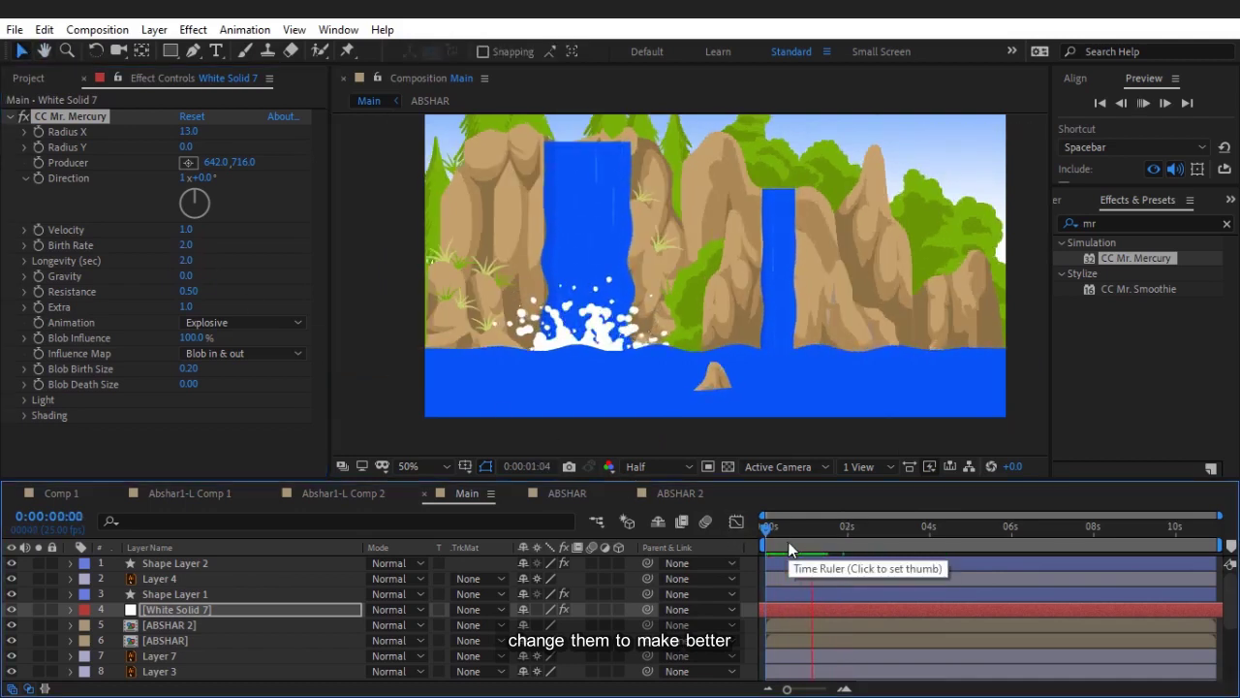
left_click_drag(187, 260, 187, 269)
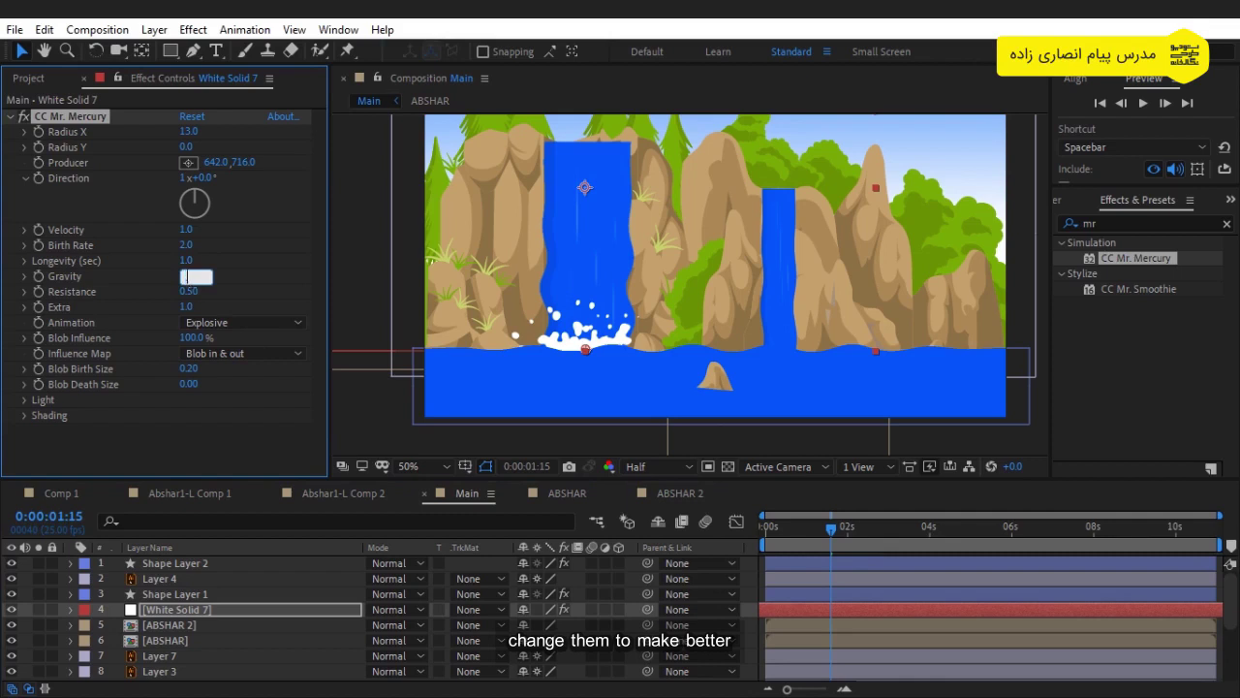
type("0.3")
Step: Set Gravity to 0.3, preview the splash, and try Blob Birth Size 0.10
key("Return")
key("space")
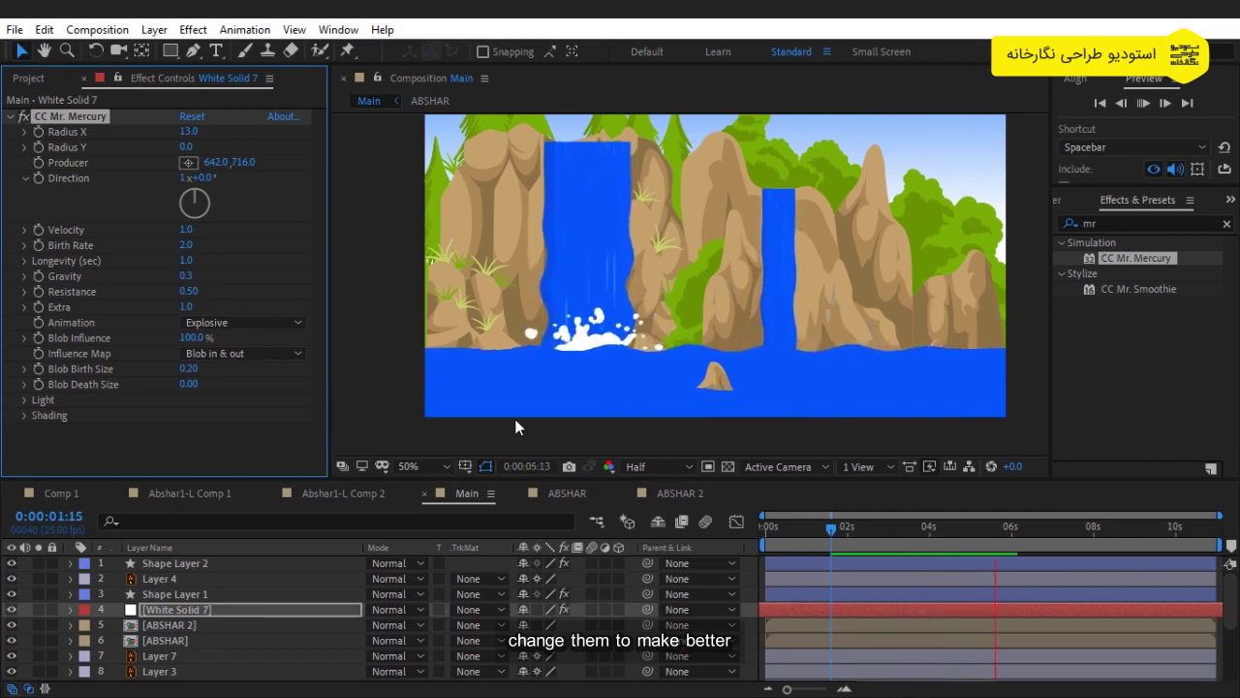
left_click(190, 369)
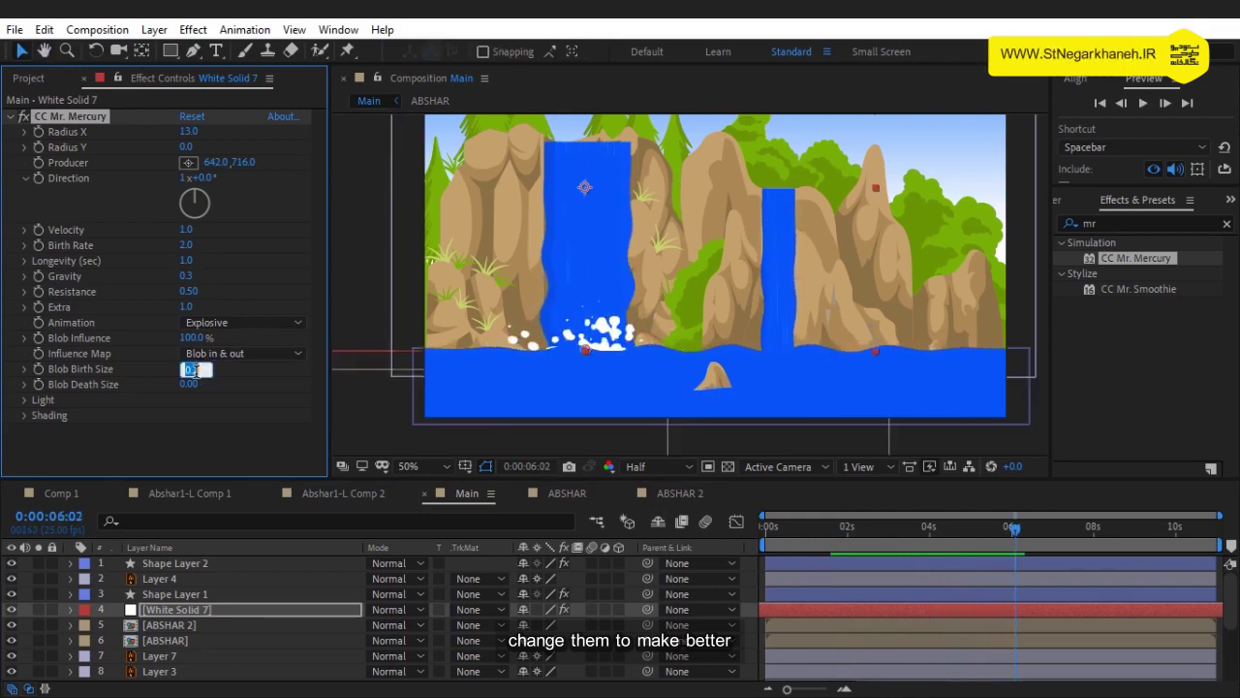
type("0.1")
key("Return")
Step: Change Blob Birth Size to 0.30 and Birth Rate to 1.5, then preview
left_click(193, 369)
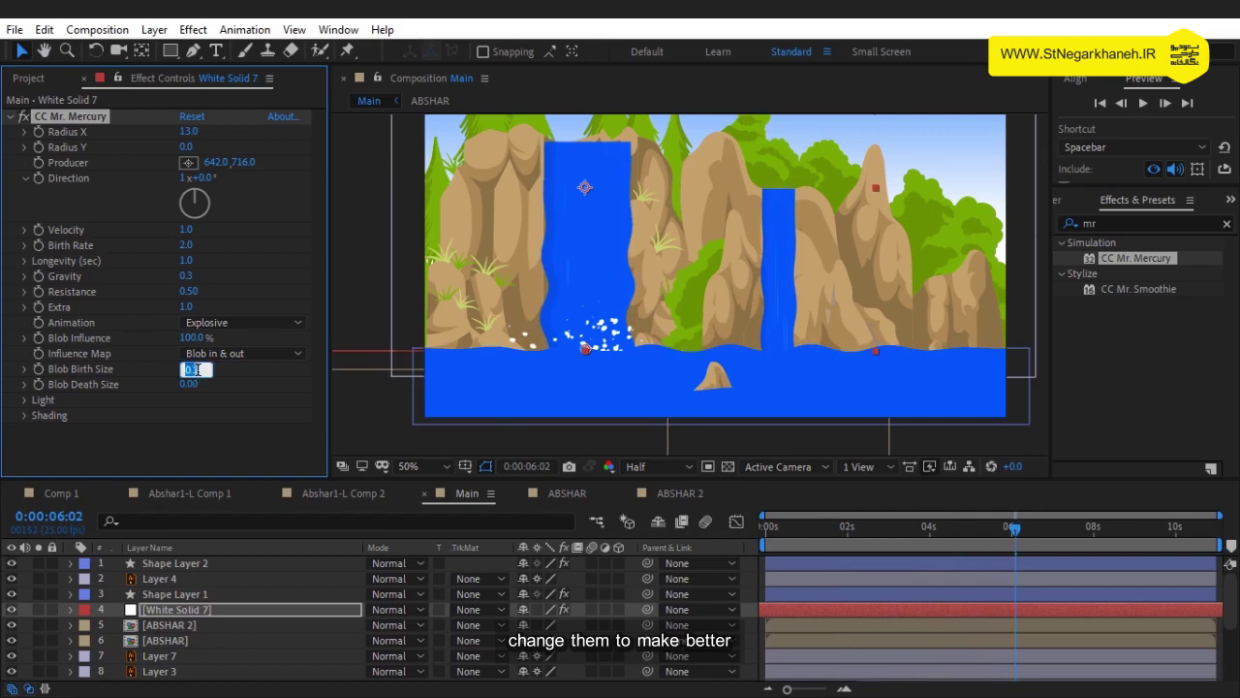
key("Return")
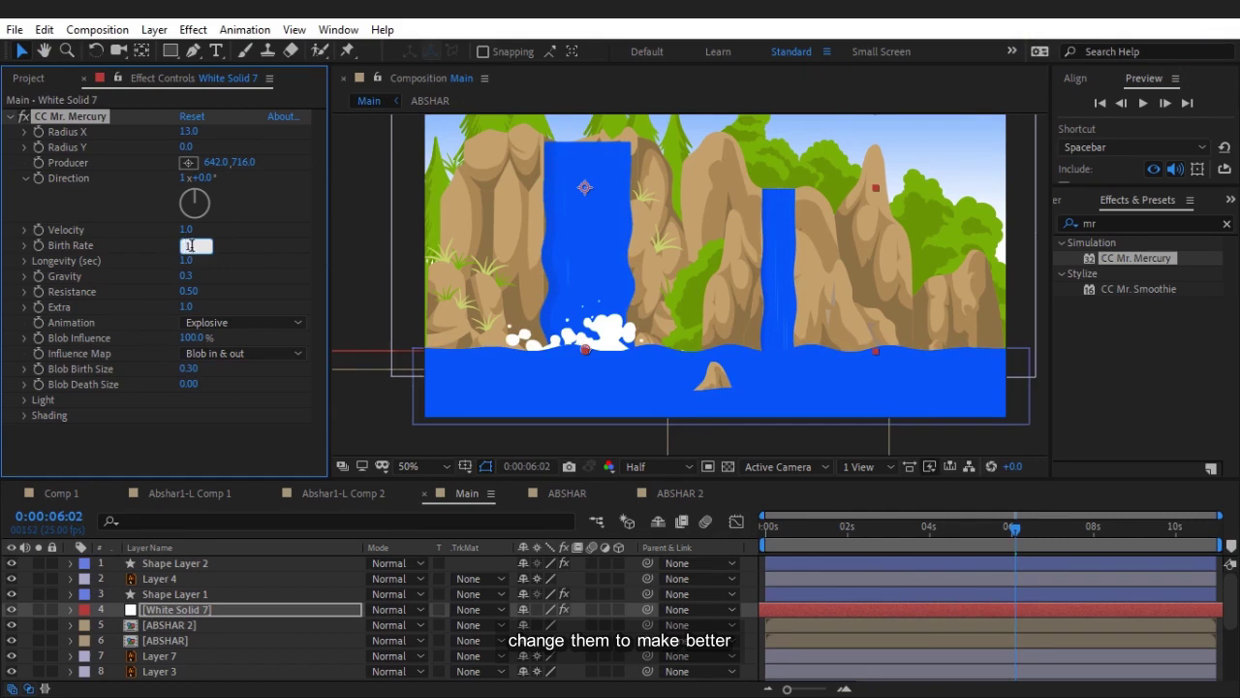
key("Return")
key("space")
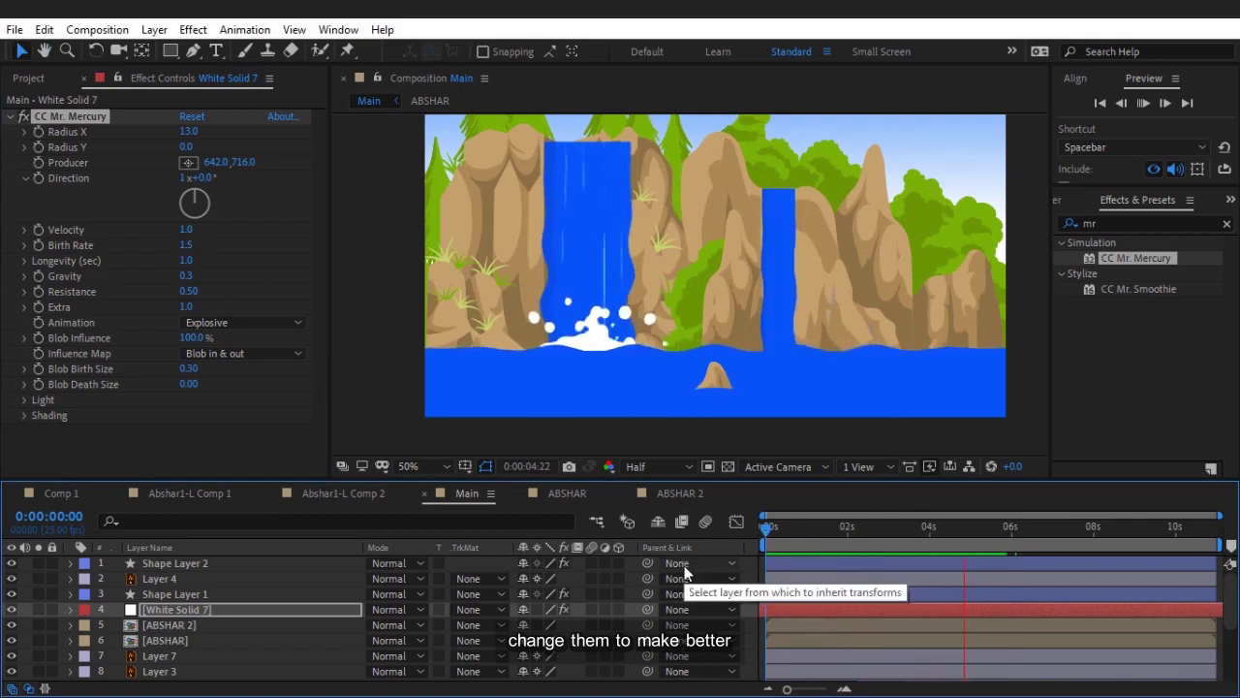
Step: Duplicate the White Solid 7 splash layer and move the copy to the right waterfall's base
left_click(232, 610)
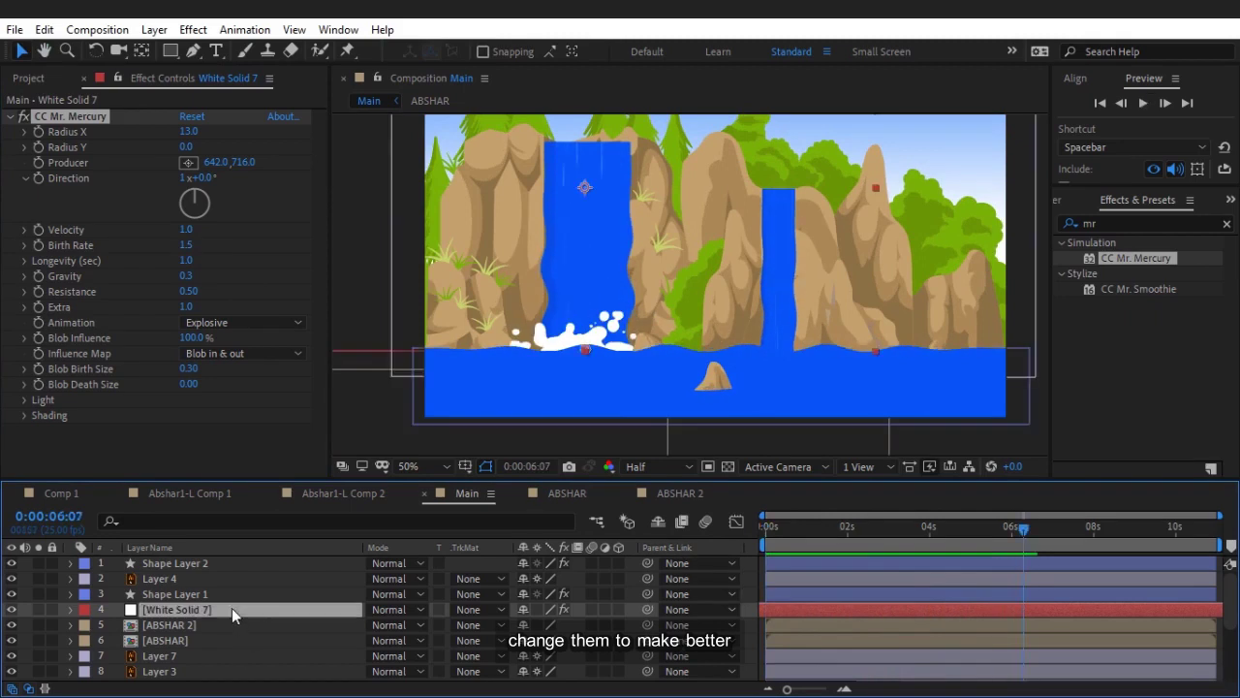
key("ctrl+d")
left_click_drag(574, 312, 768, 319)
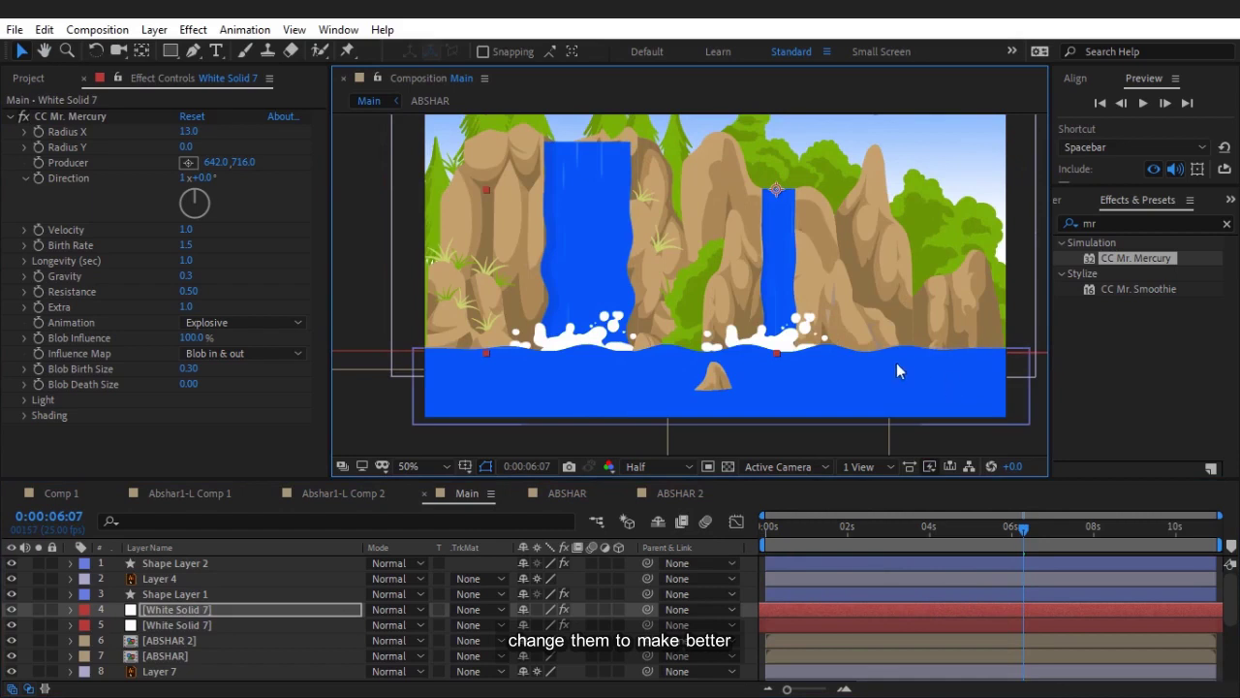
Step: Narrow the copy to Radius X 4.0, set Blob Birth Size 0.10, and preview without overlays
left_click_drag(187, 130, 189, 139)
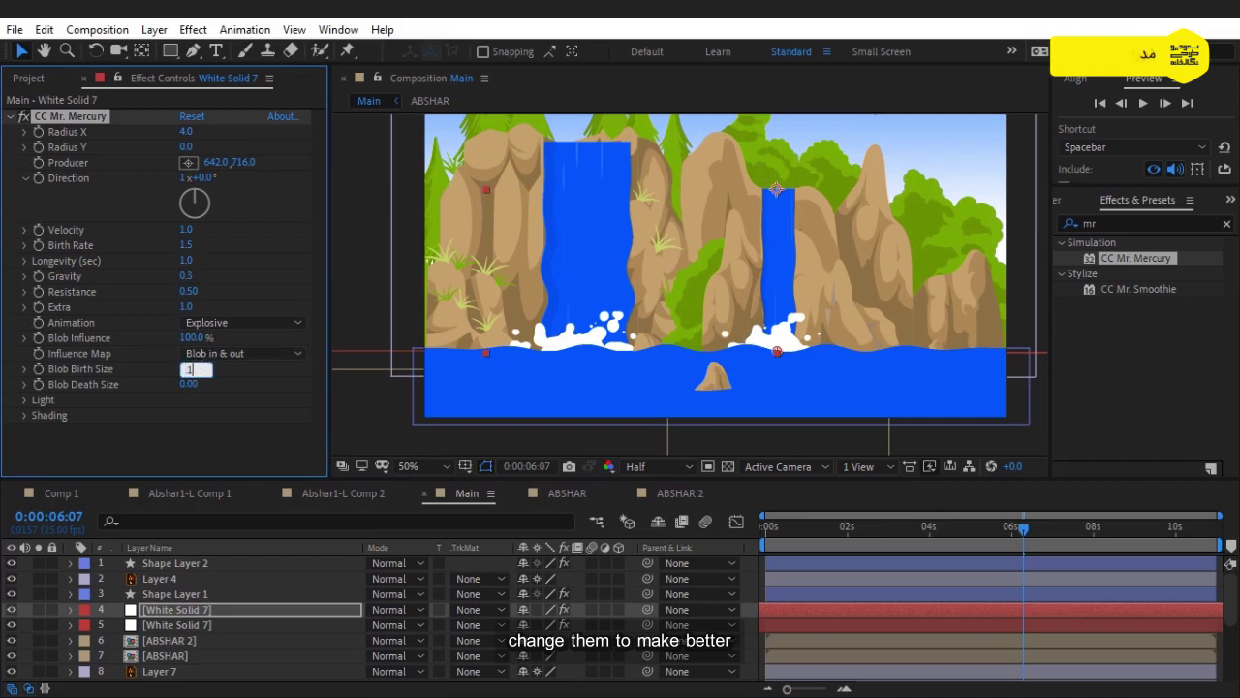
type("0.1")
key("Return")
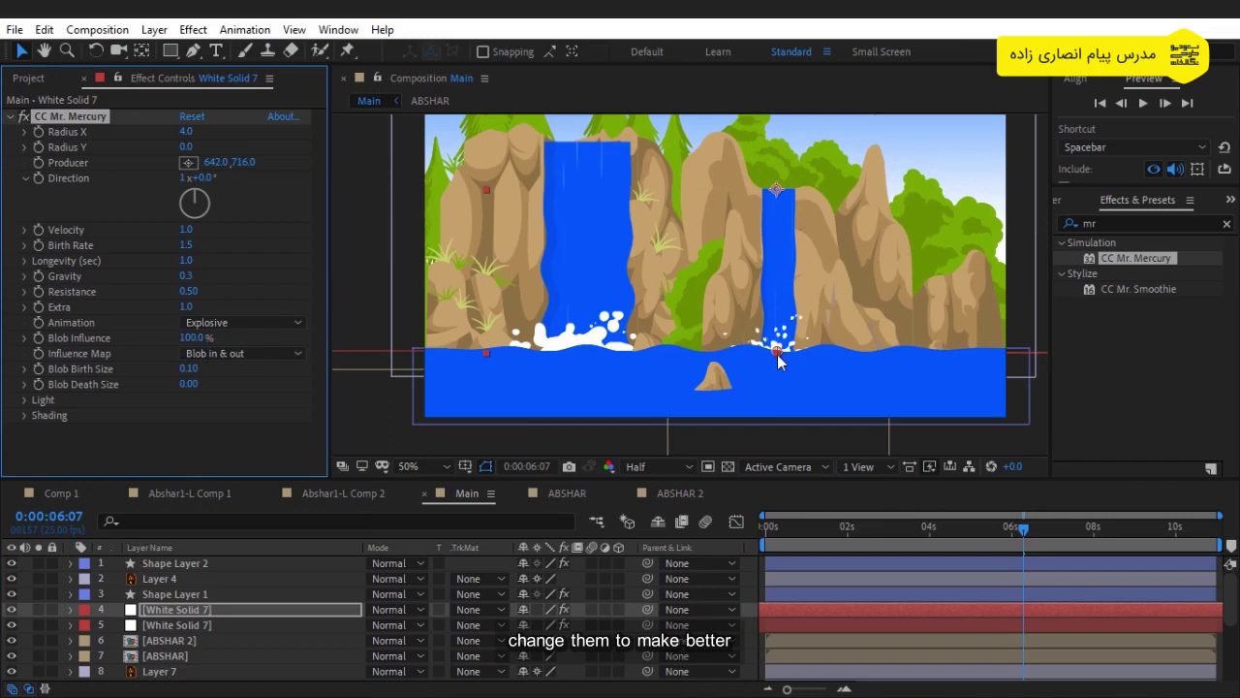
left_click(772, 390)
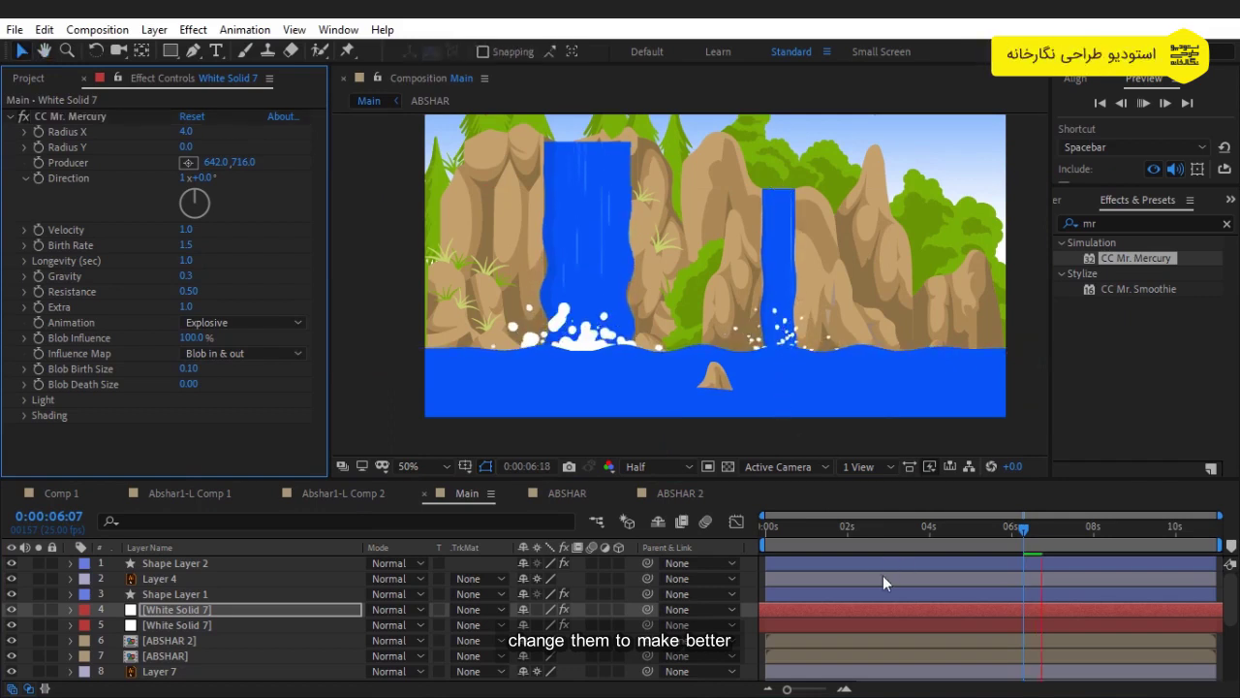
key("space")
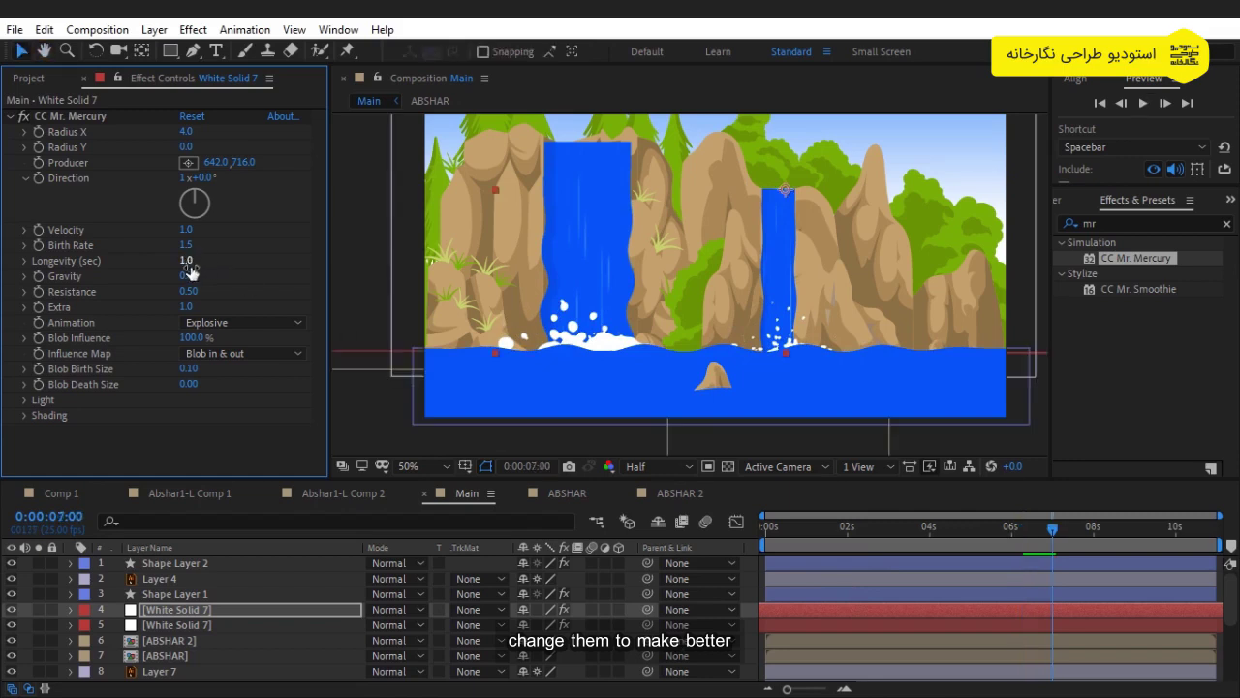
Step: Set the right splash's Birth Rate to 1.0 and preview it from 0:00:07:00
left_click(186, 246)
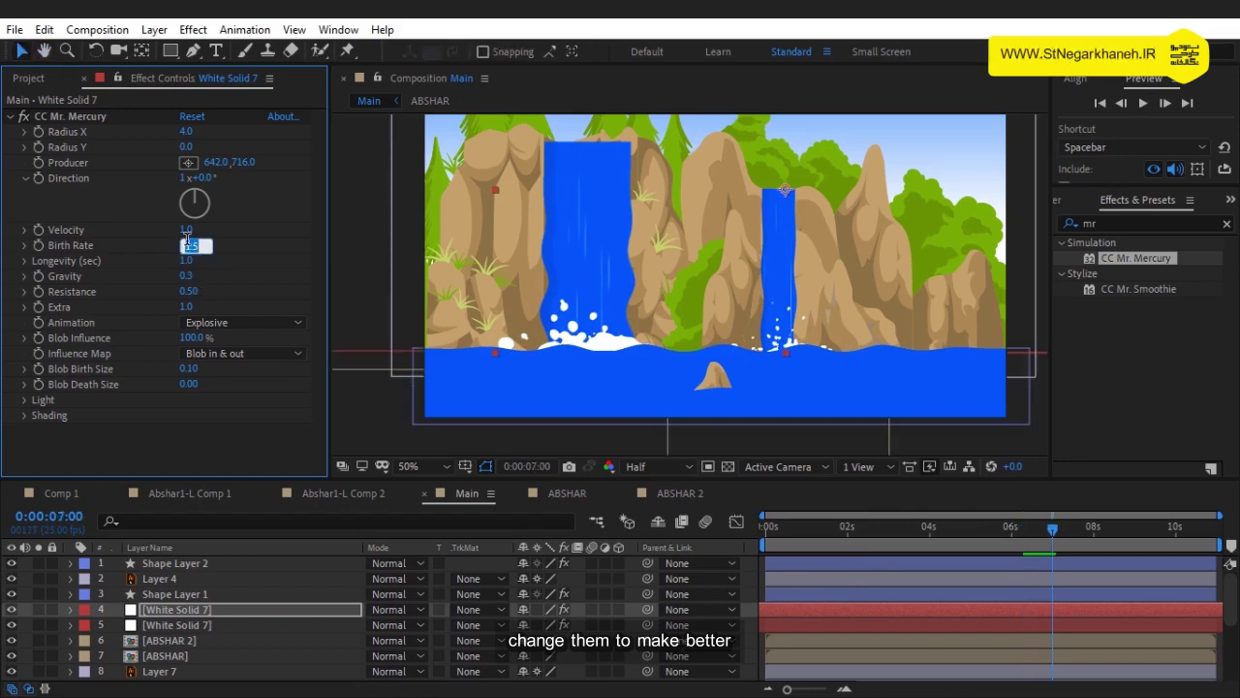
type("10")
key("Return")
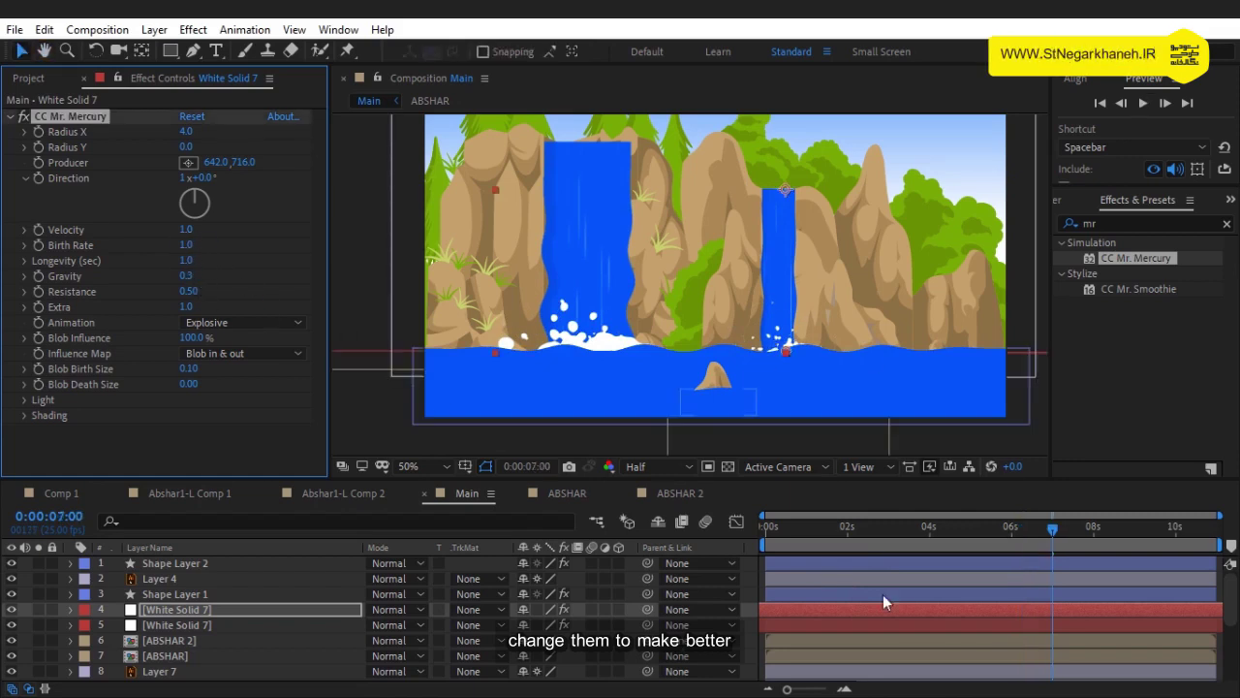
key("space")
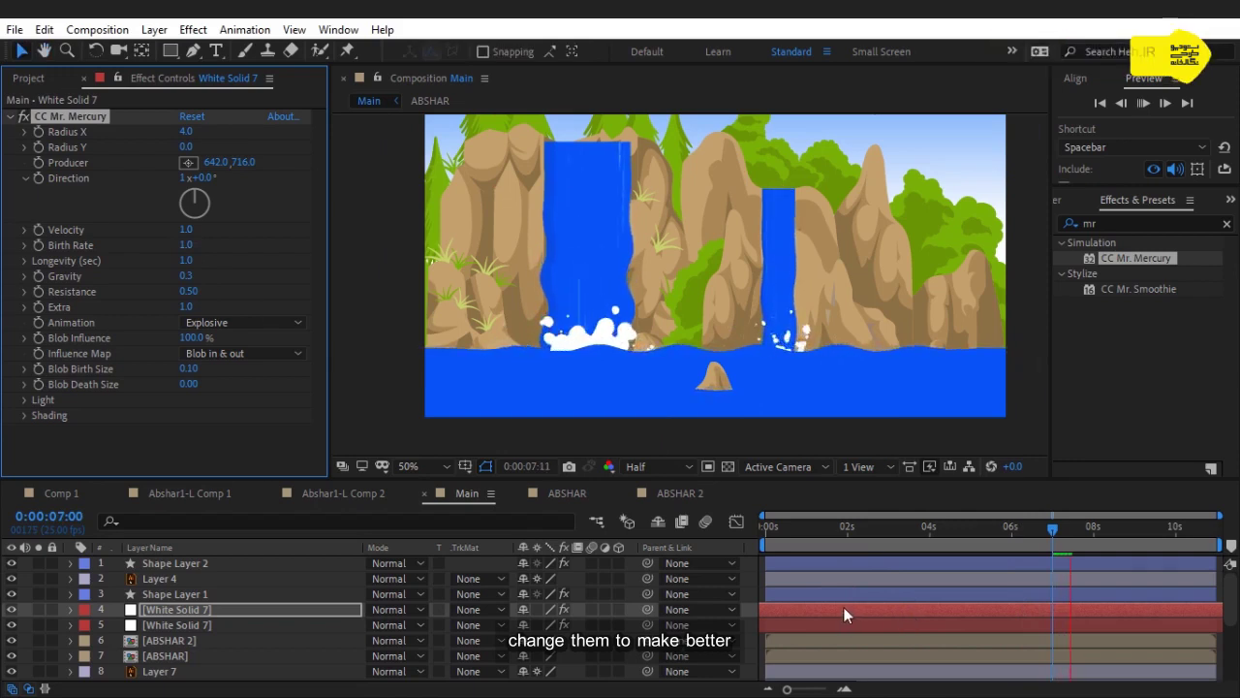
key("space")
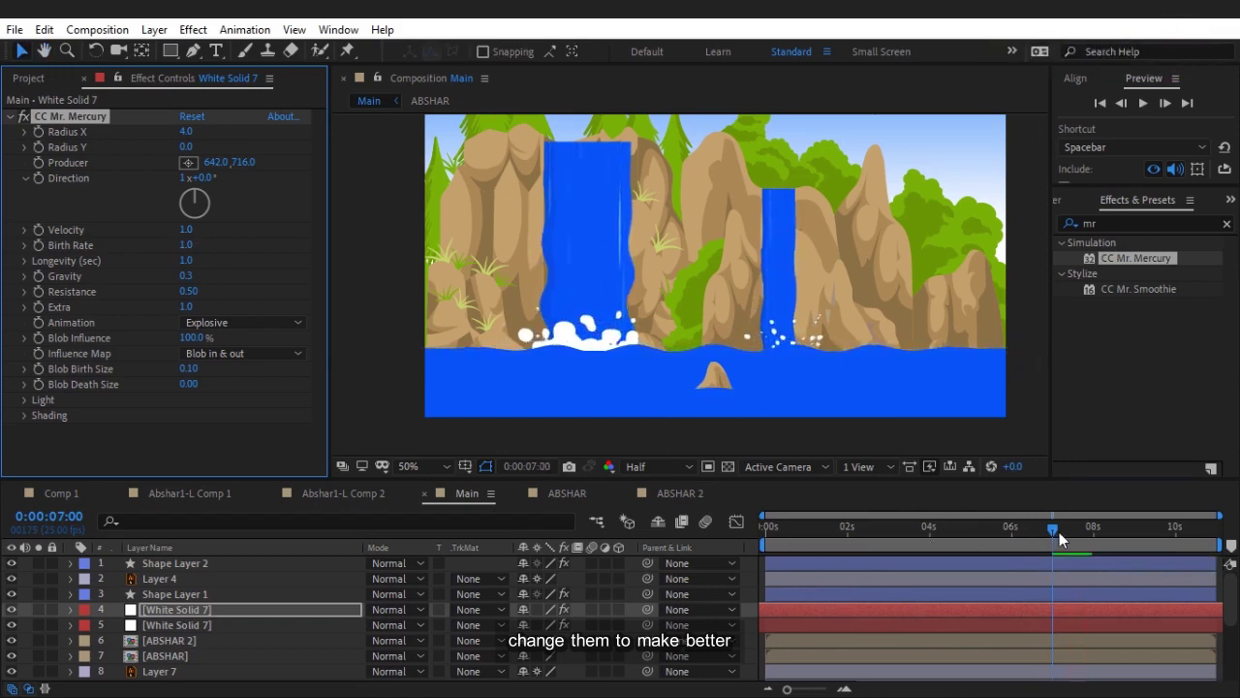
left_click(1059, 532)
key("space")
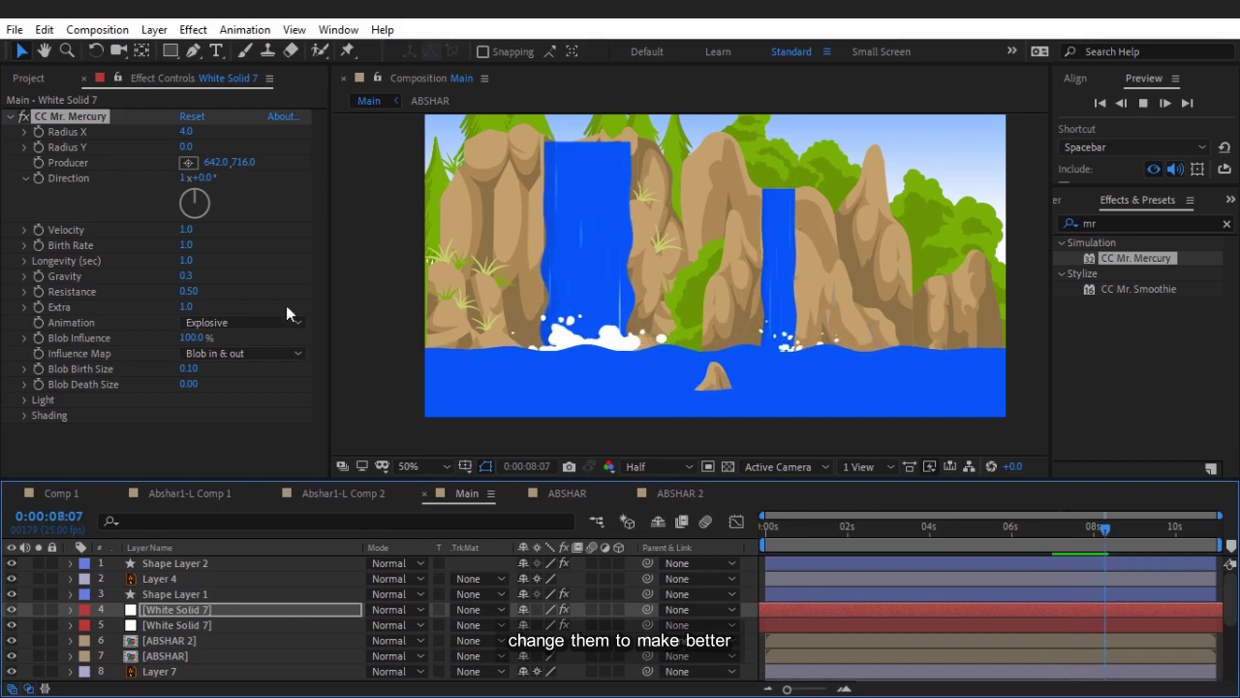
key("space")
Step: Set Velocity to 0.6 and Blob Birth Size to 0.20, then preview both splashes
left_click(184, 231)
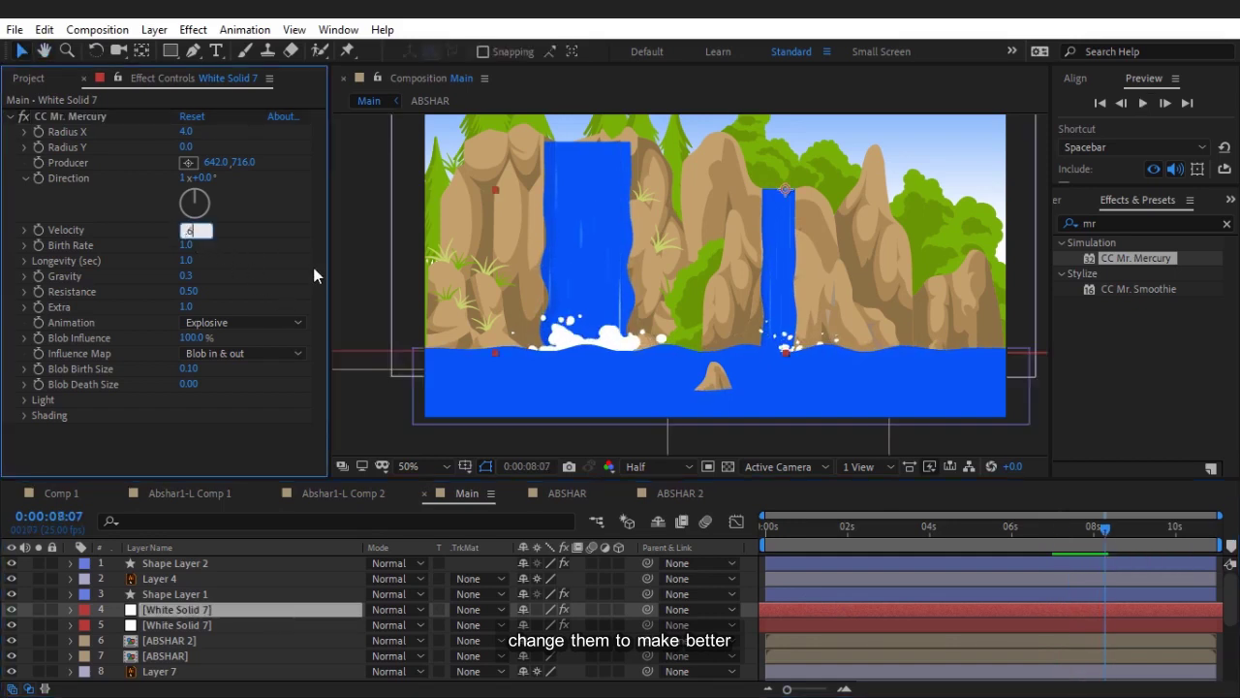
key("Return")
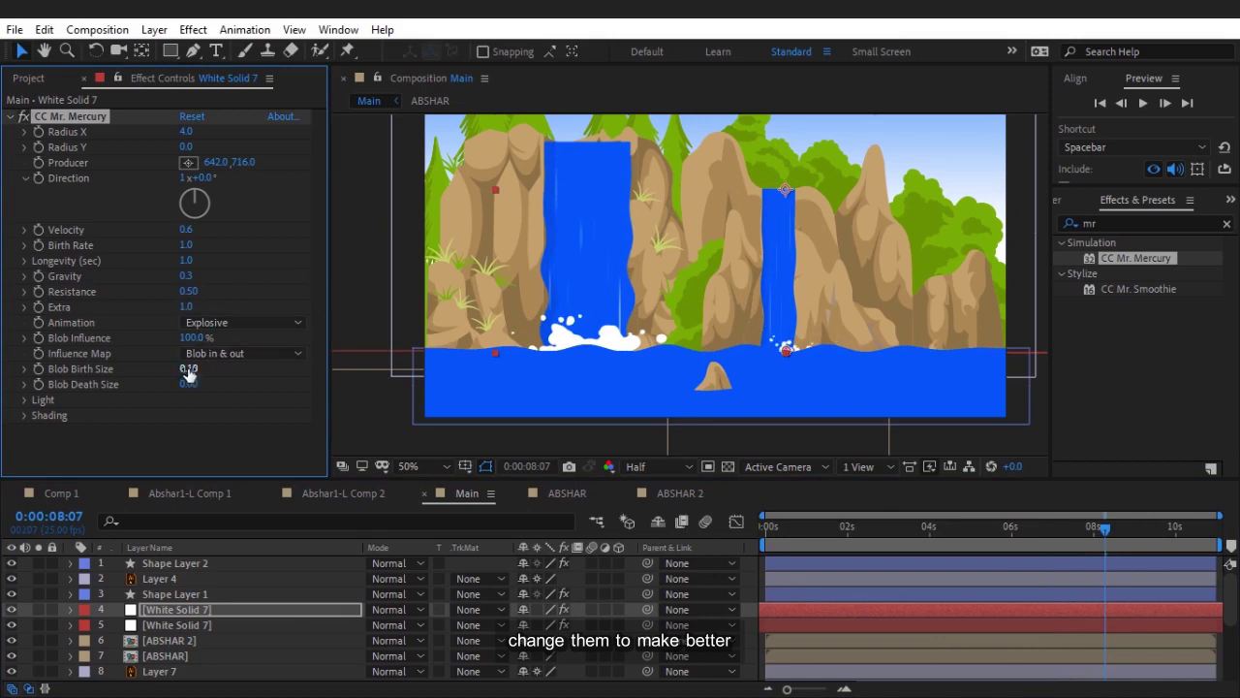
type(".3")
key("Return")
key("space")
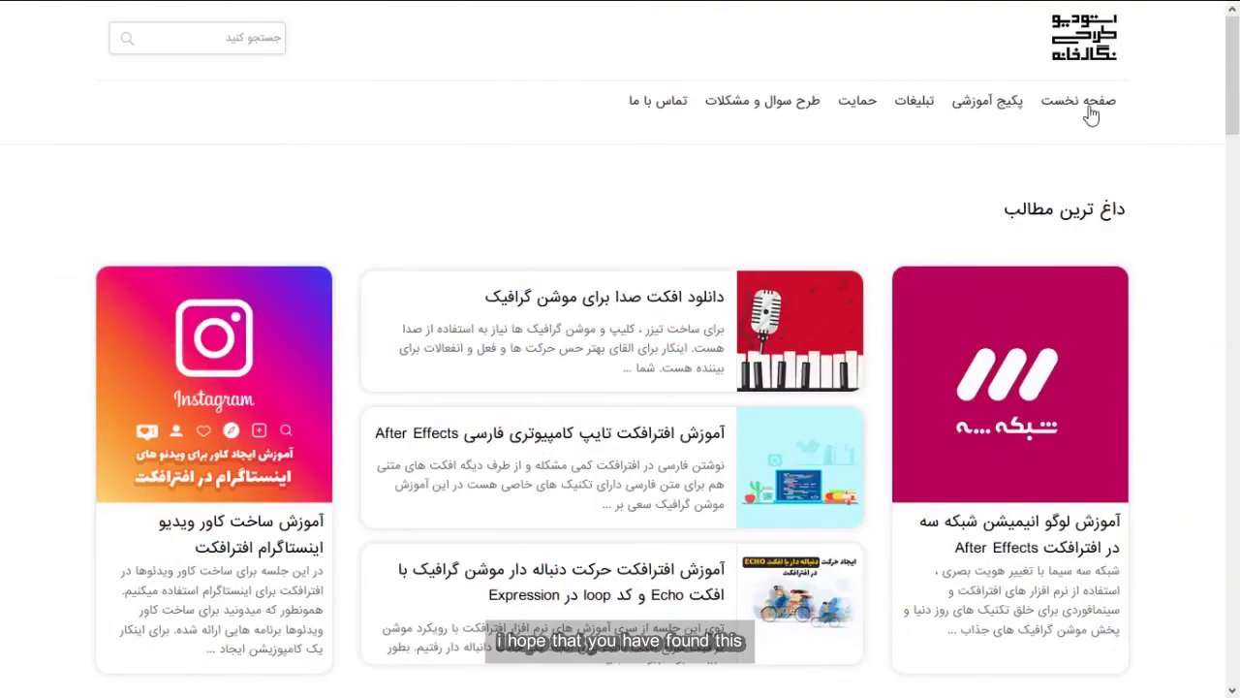
Step: Scroll down the StNegarkhaneh home page past the tutorial article listings to the footer
mouse_move(976, 105)
scroll(1127, 242, "down", 2)
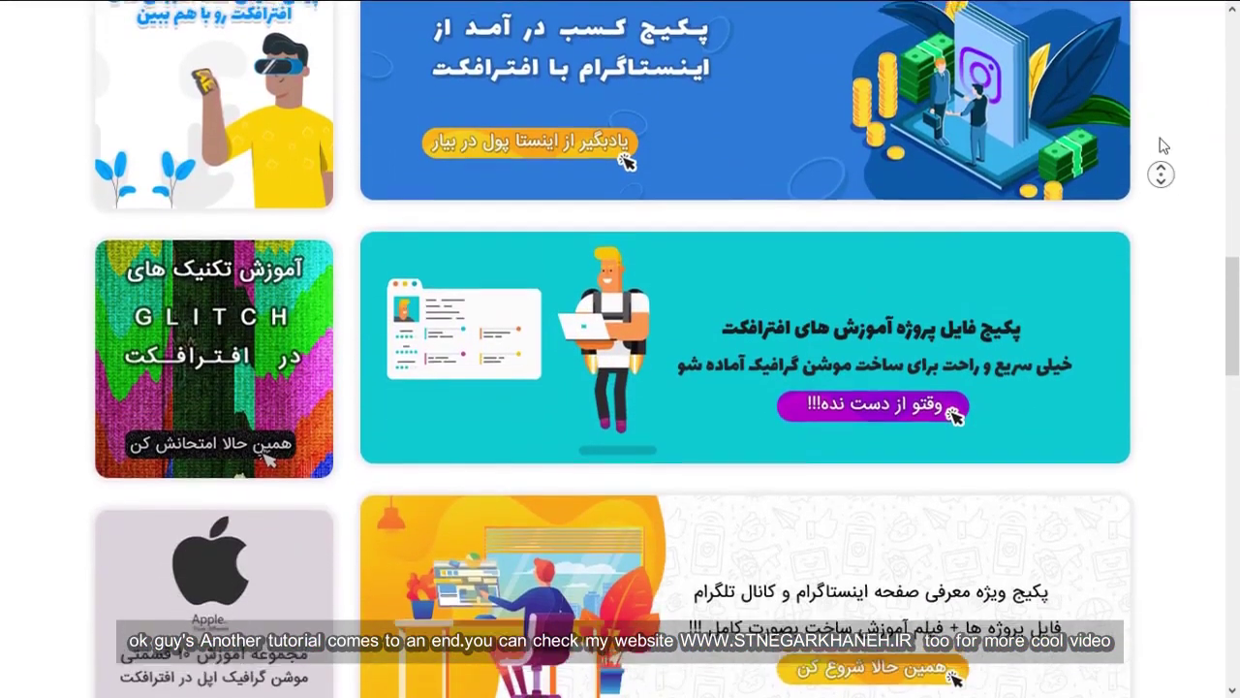
scroll(1162, 142, "up", 1)
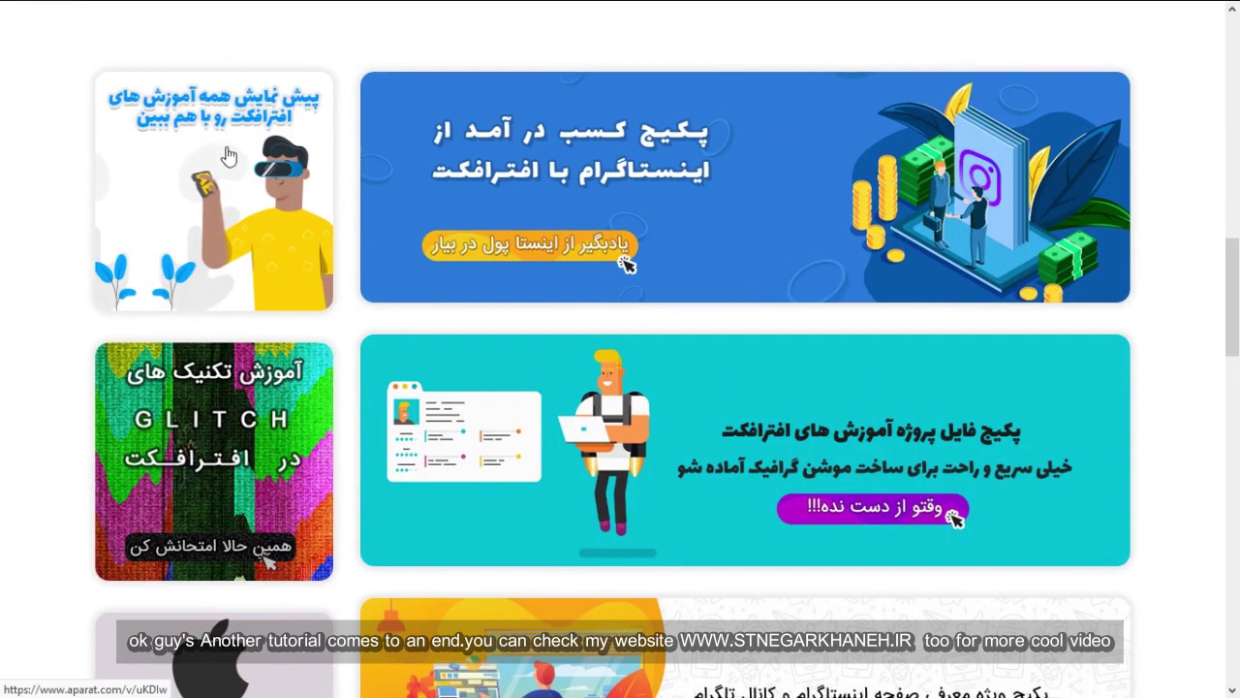
scroll(291, 383, "down", 5)
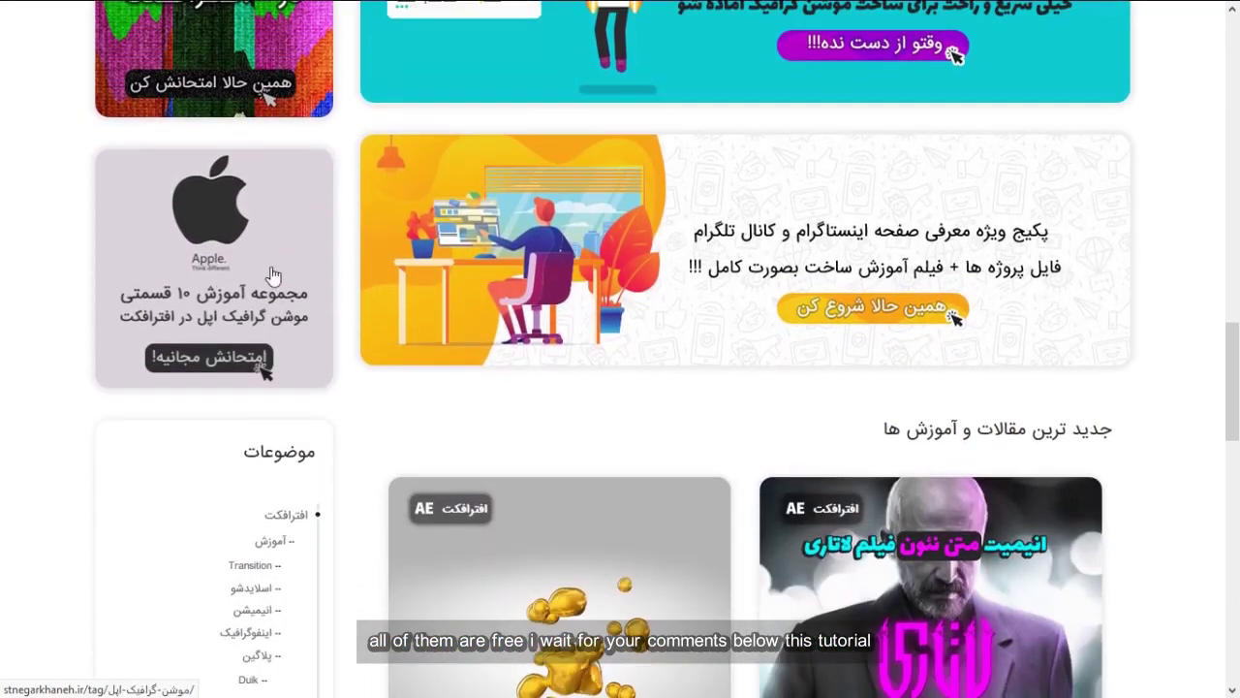
scroll(1143, 338, "down", 2)
scroll(1143, 338, "down", 1)
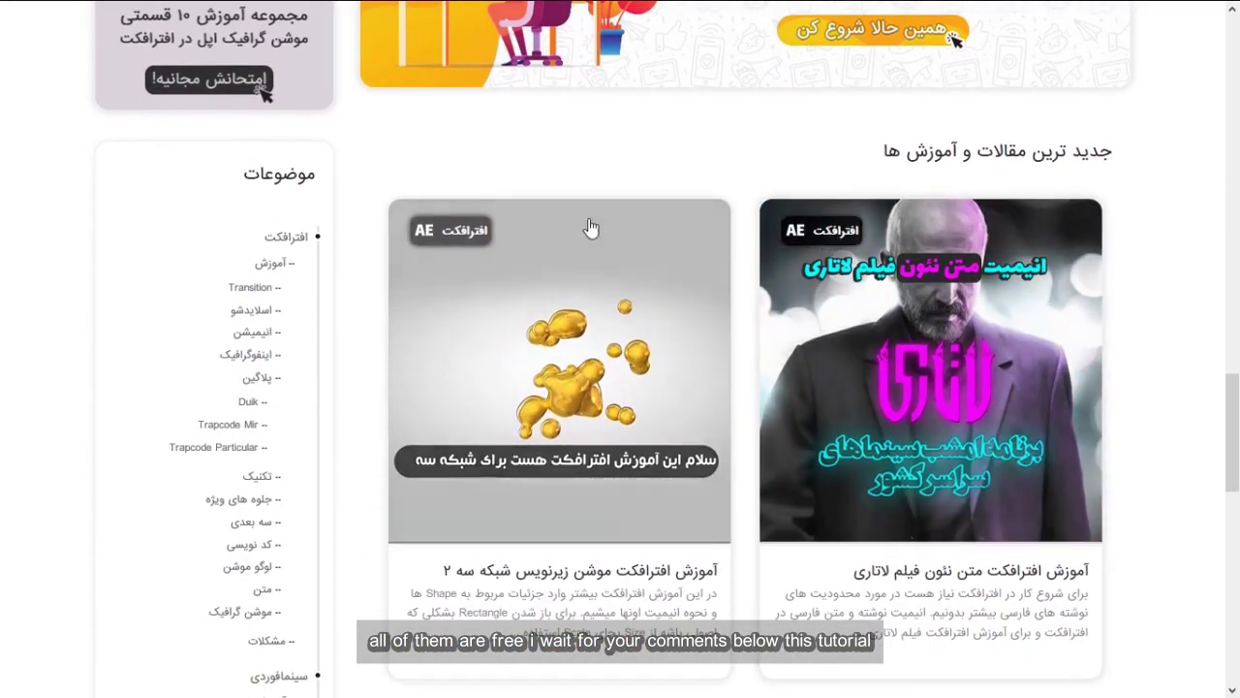
scroll(625, 325, "down", 4)
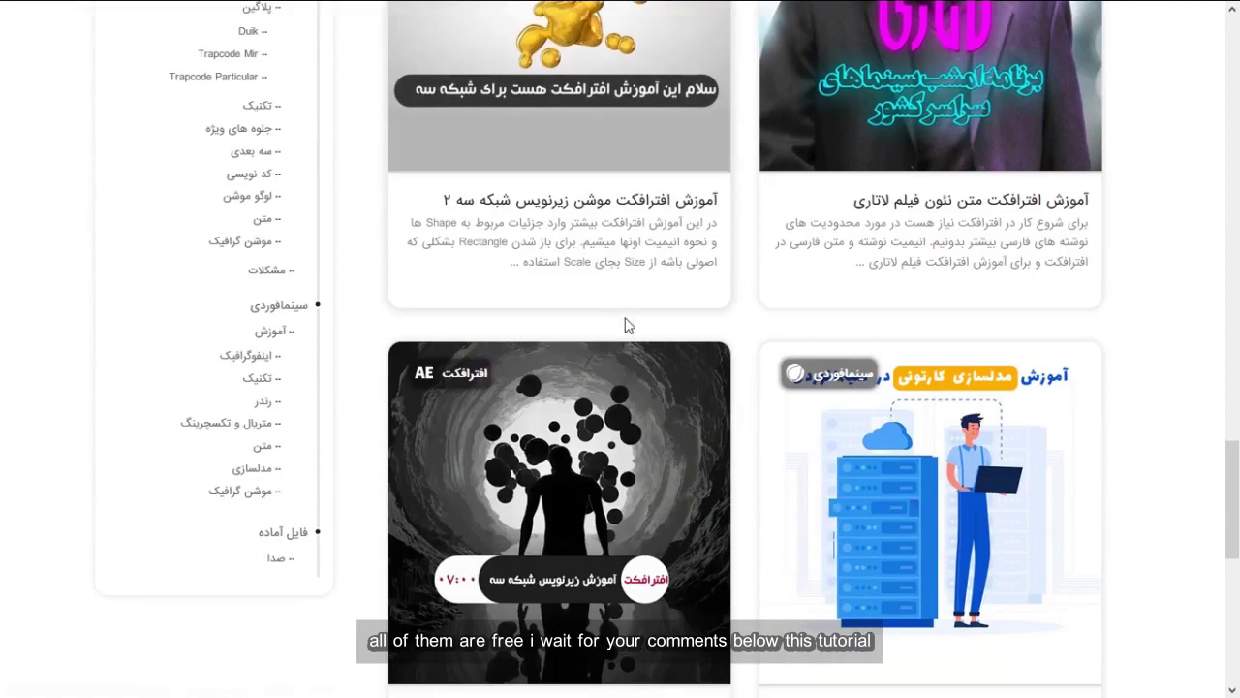
scroll(867, 378, "down", 4)
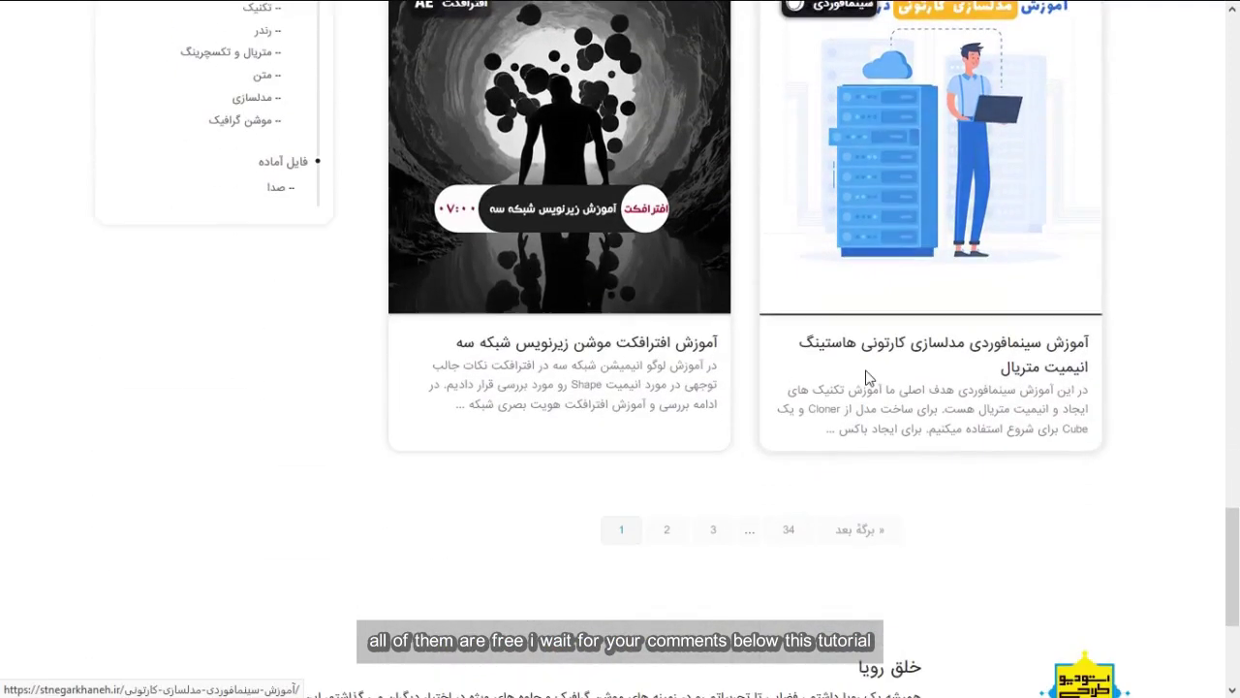
scroll(867, 378, "down", 1)
scroll(869, 378, "down", 2)
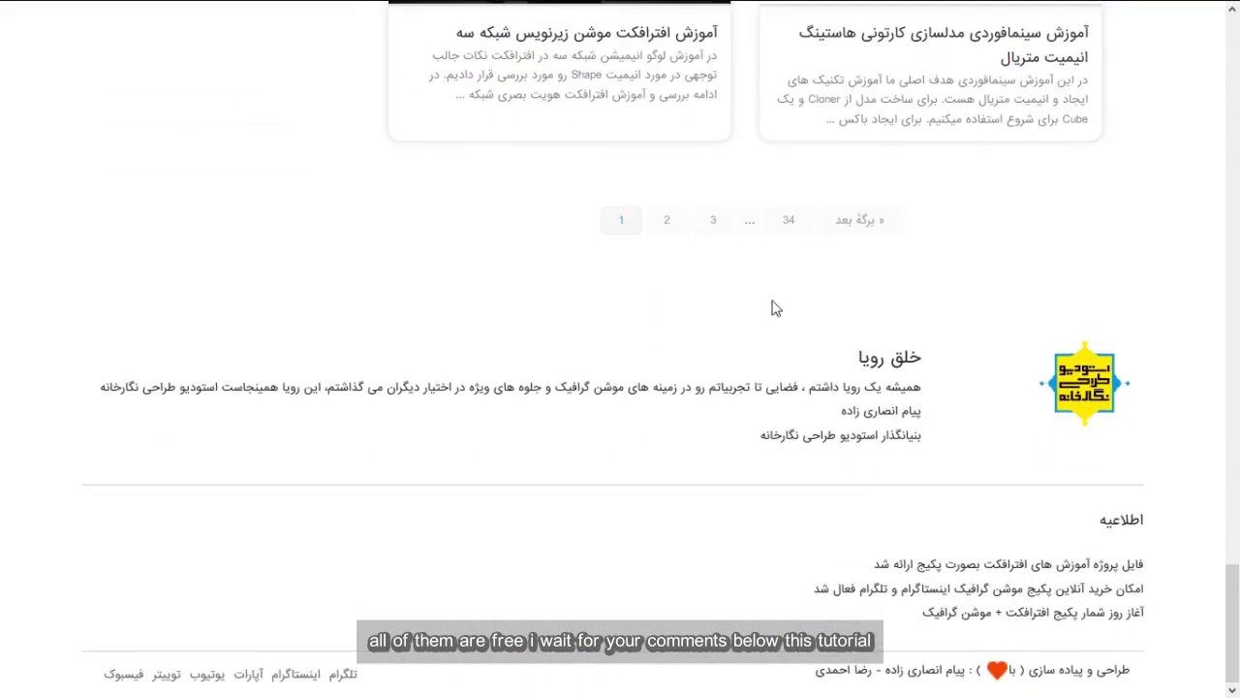